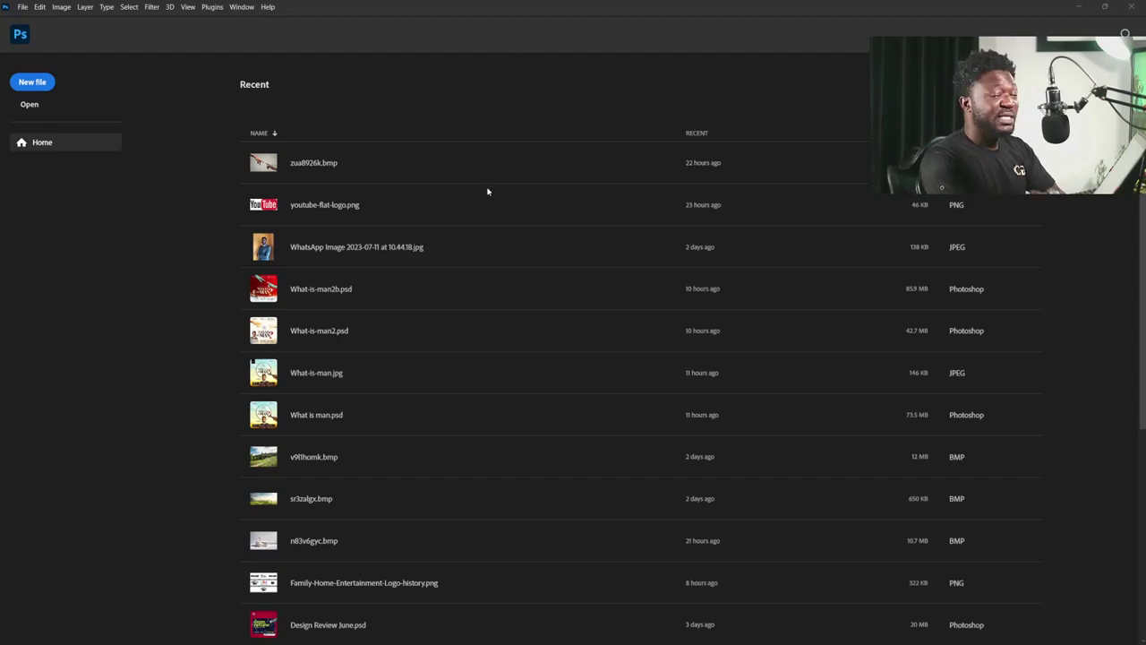
# - Start a new document and set its width and height to 900 px
pyautogui.click(22, 7)
pyautogui.click(23, 8)
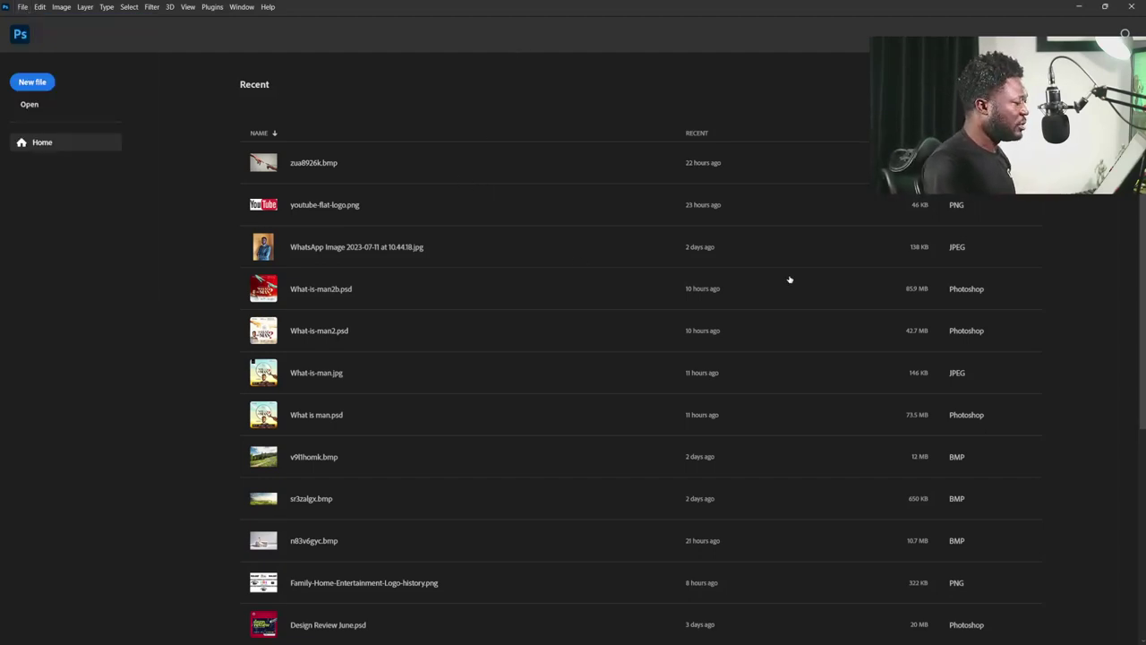
pyautogui.hotkey('ctrl', 'n')
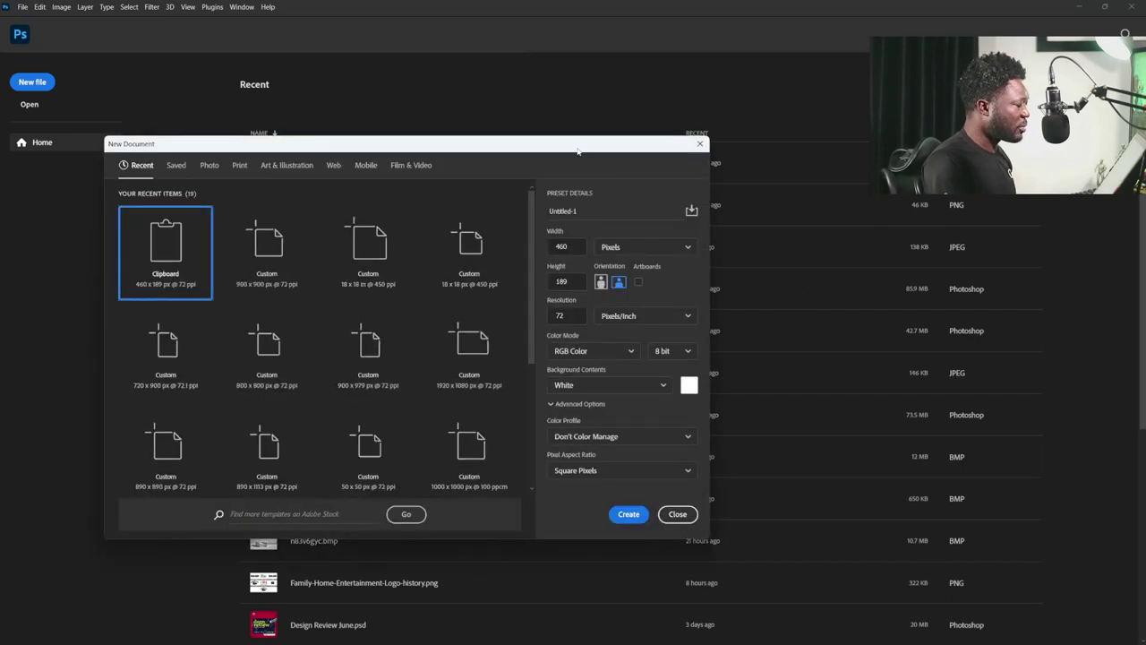
pyautogui.moveTo(581, 147); pyautogui.dragTo(669, 174)
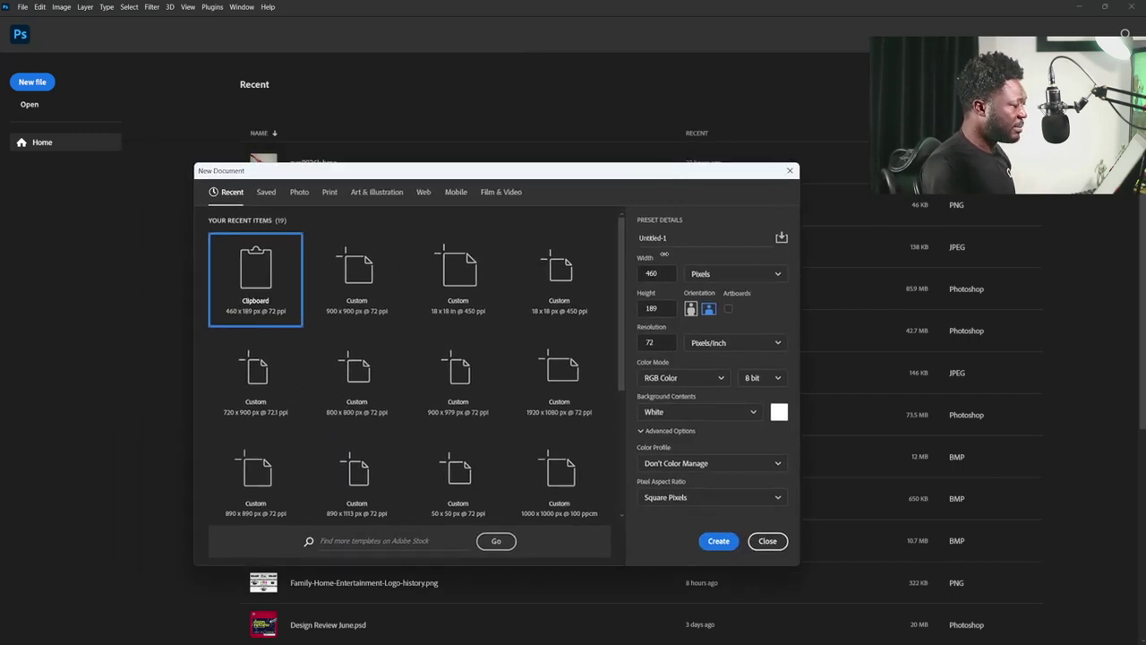
pyautogui.click(650, 273)
pyautogui.write('900')
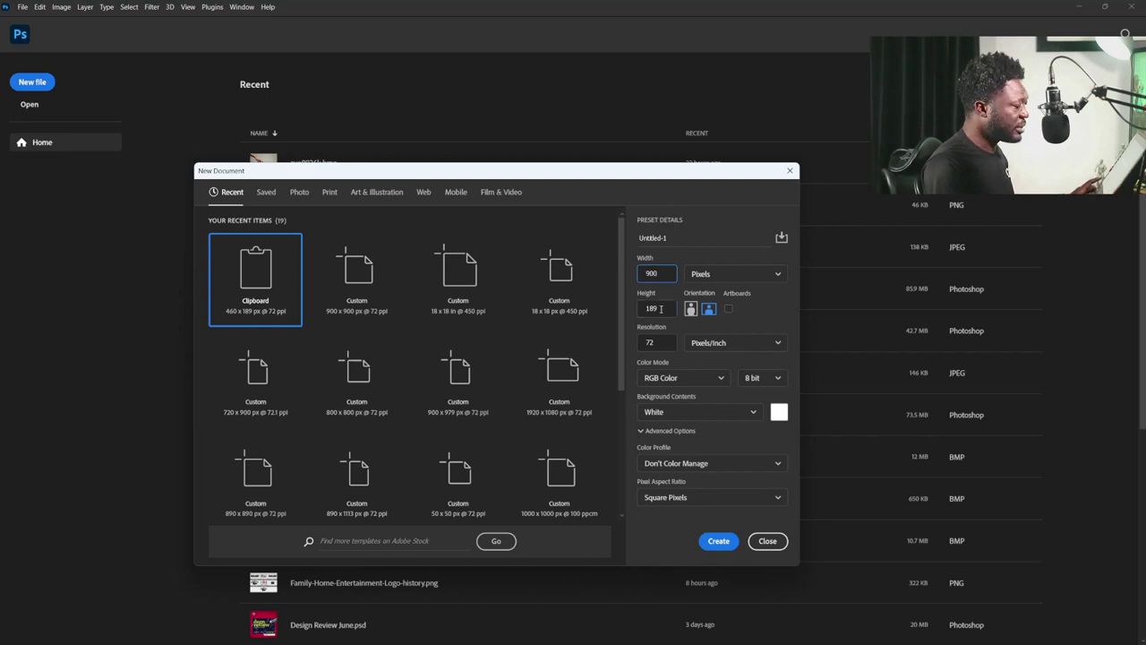
pyautogui.press('Tab')
pyautogui.write('900')
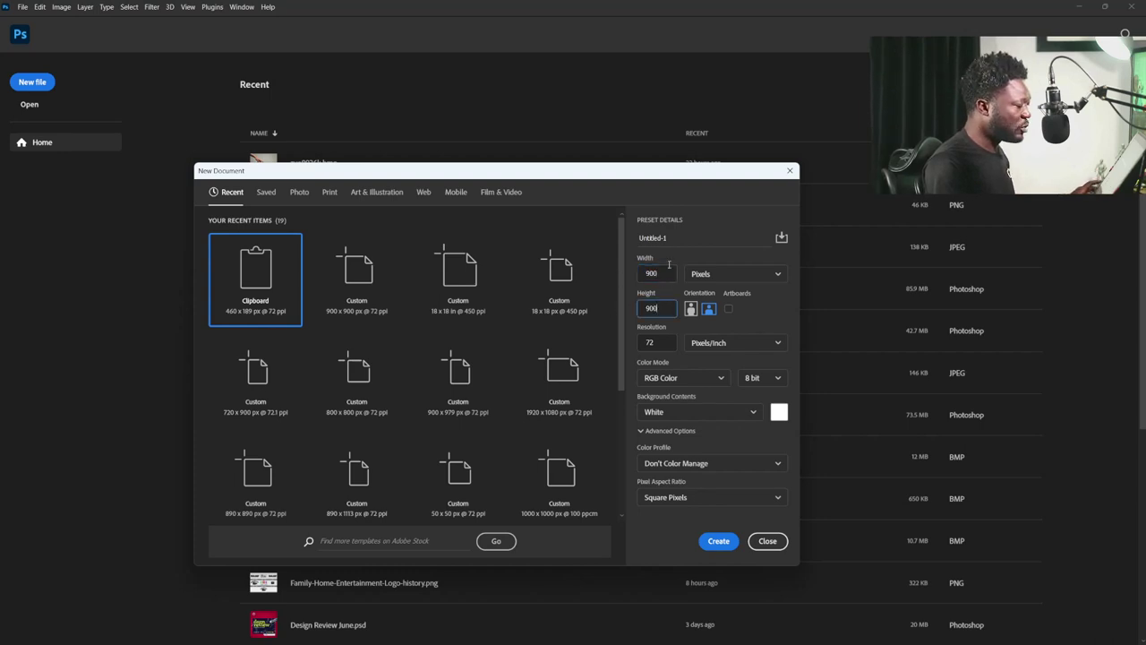
# - Name the document 'Party Poster', keep 72 ppi and RGB Color, and create it
pyautogui.doubleClick(669, 237)
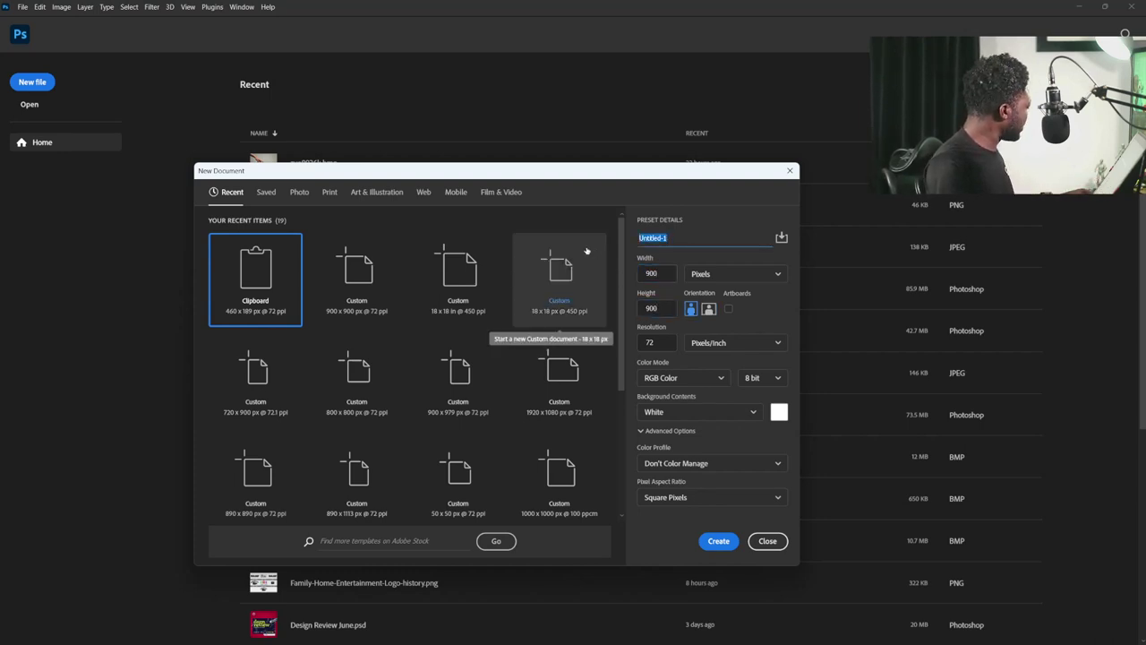
pyautogui.write('Party Poster')
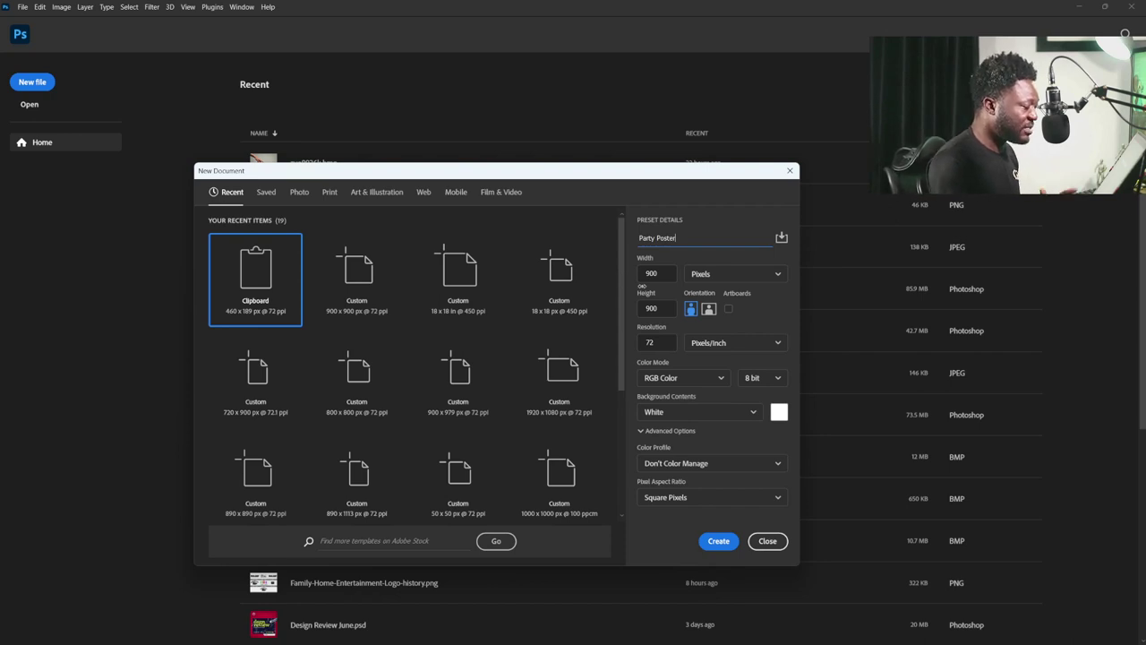
pyautogui.moveTo(669, 339); pyautogui.dragTo(629, 344)
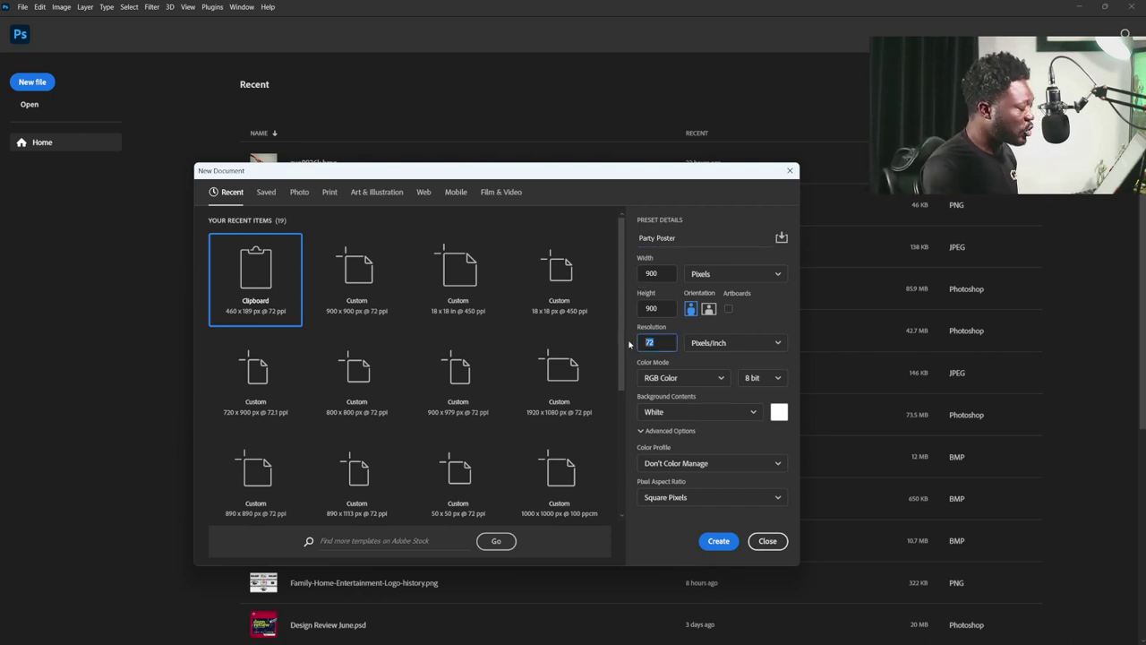
pyautogui.click(693, 378)
pyautogui.click(693, 379)
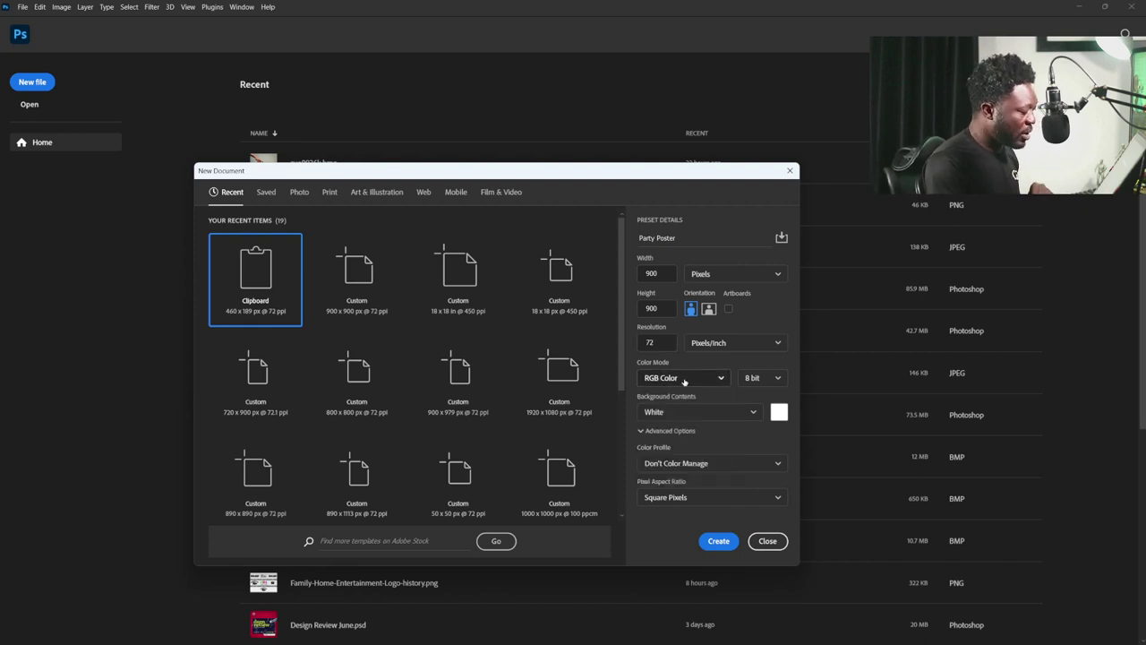
pyautogui.click(718, 541)
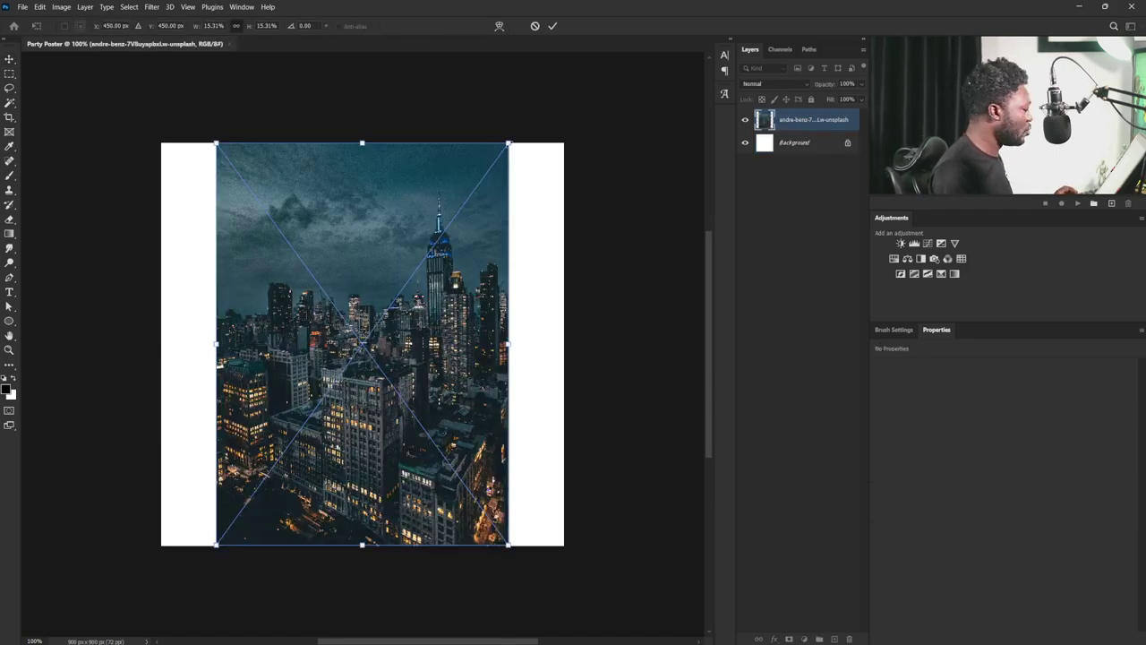
# - Enlarge the city photo, move it up, commit it, then nudge it down to cover the canvas
pyautogui.moveTo(507, 143); pyautogui.dragTo(652, 64)
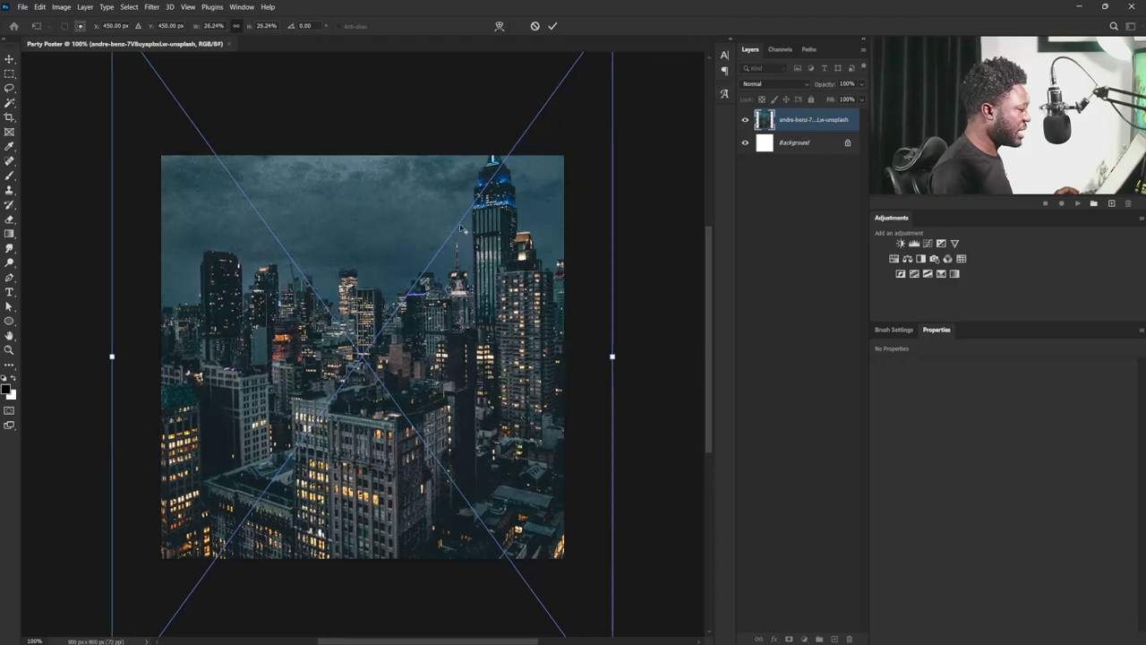
pyautogui.moveTo(415, 519); pyautogui.dragTo(410, 391)
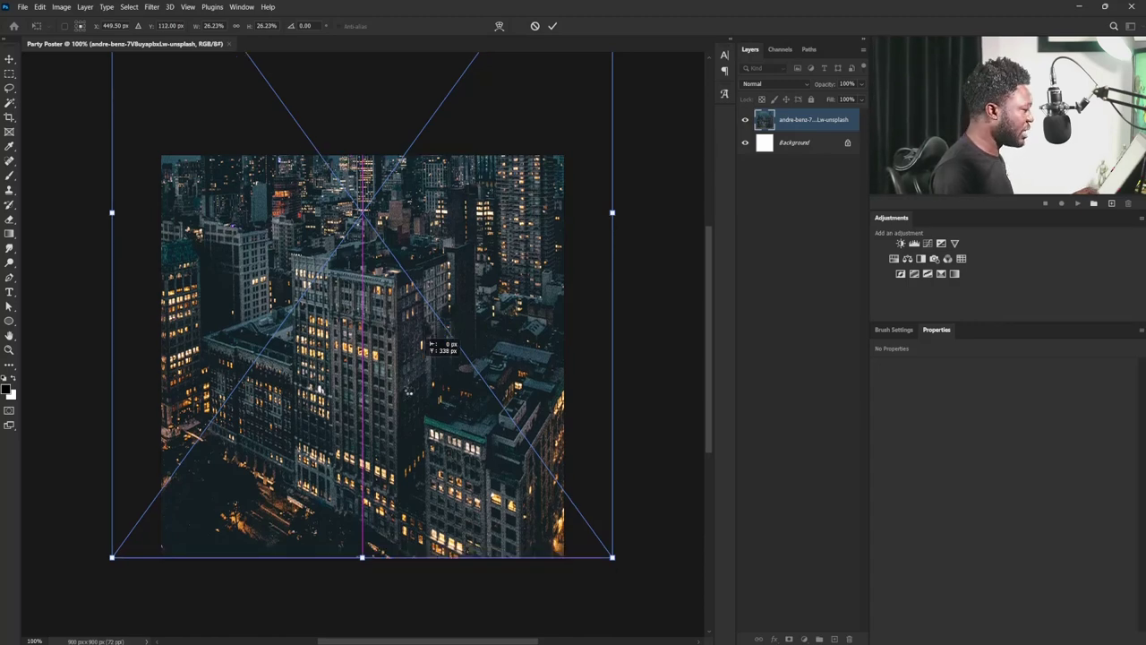
pyautogui.moveTo(431, 345); pyautogui.dragTo(431, 338)
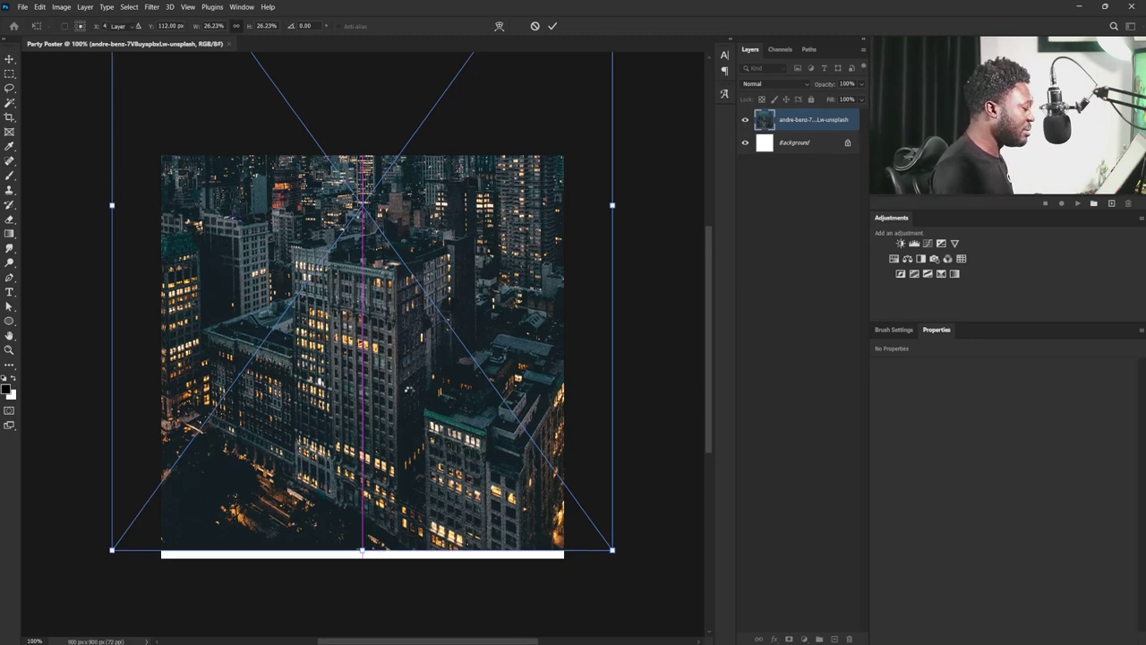
pyautogui.press('Return')
pyautogui.moveTo(361, 368); pyautogui.dragTo(361, 381)
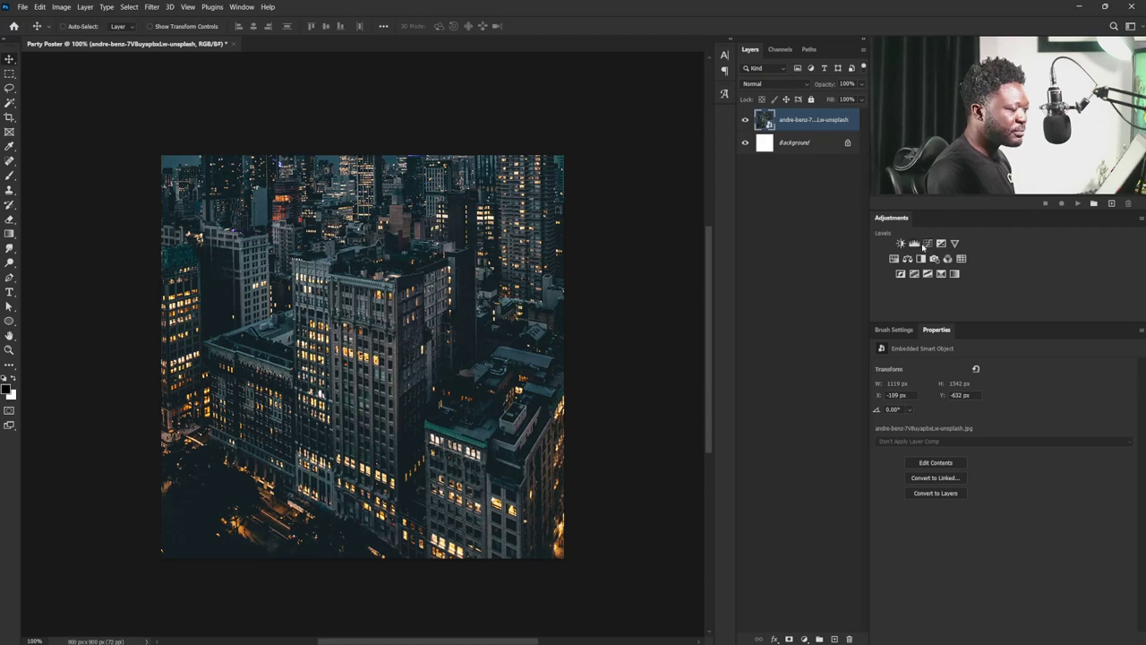
# - Dim the photo by lowering the Levels white output, then apply the FoggyNight.3DL Color Lookup
pyautogui.click(914, 243)
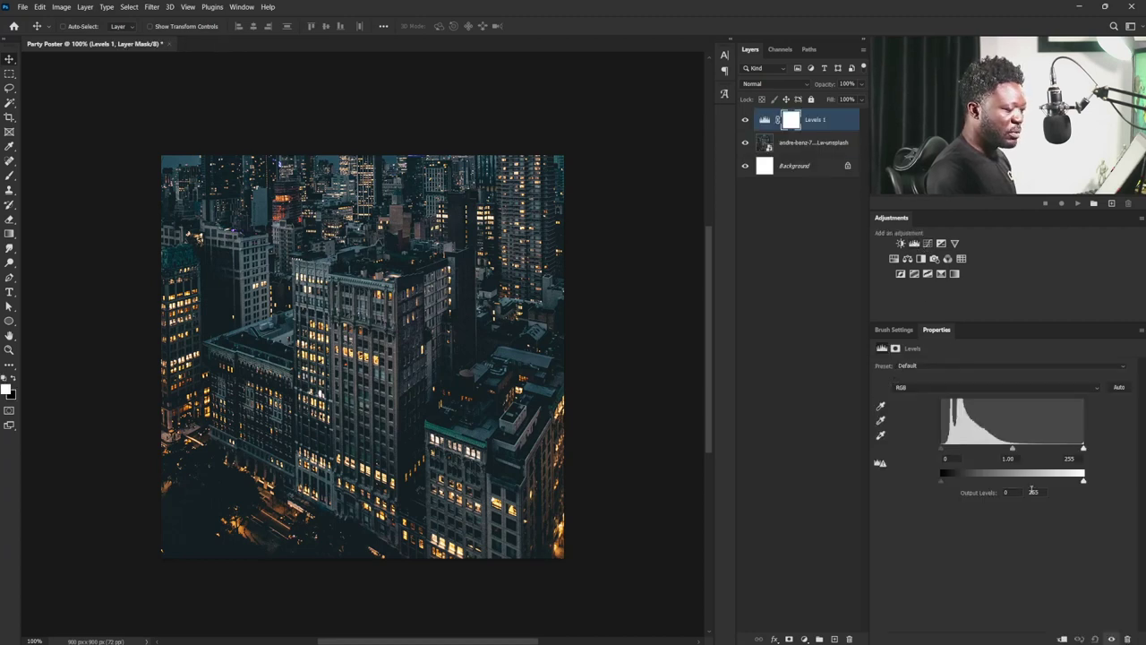
pyautogui.moveTo(1082, 481); pyautogui.dragTo(1026, 481)
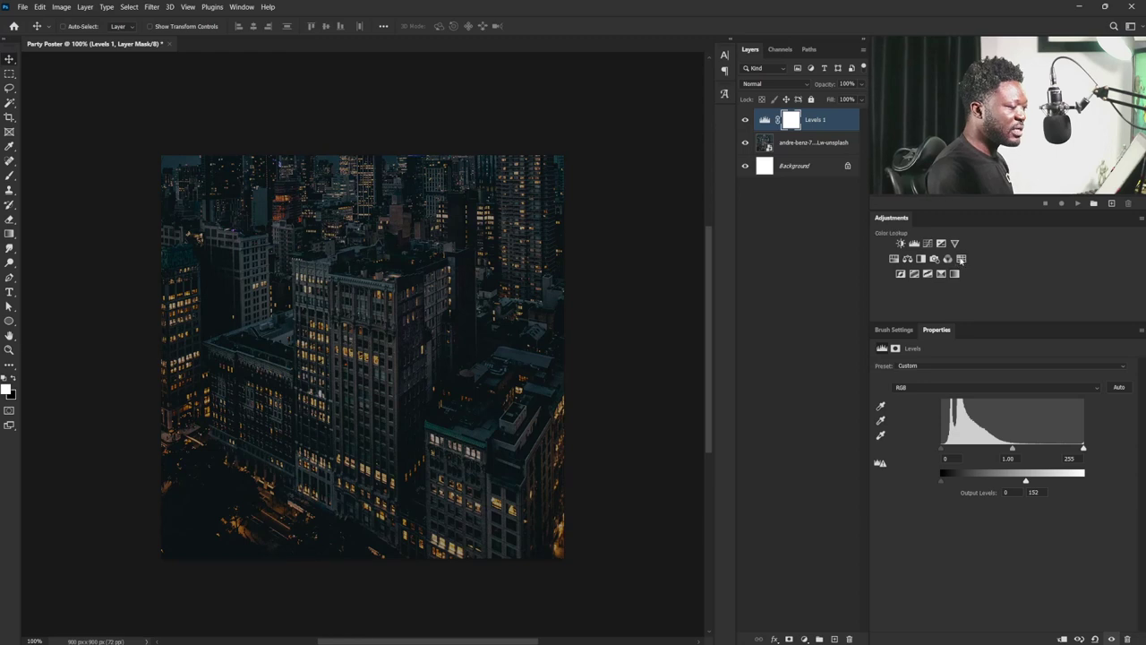
pyautogui.click(961, 259)
pyautogui.click(970, 368)
pyautogui.scroll(-5, 970, 367)
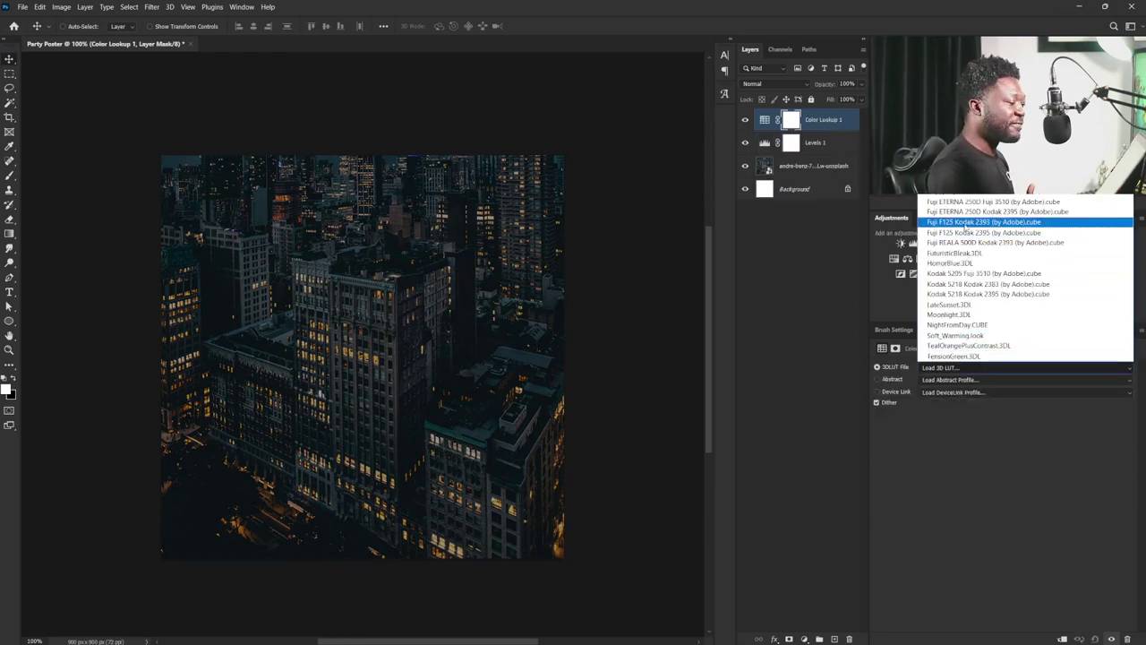
pyautogui.click(957, 197)
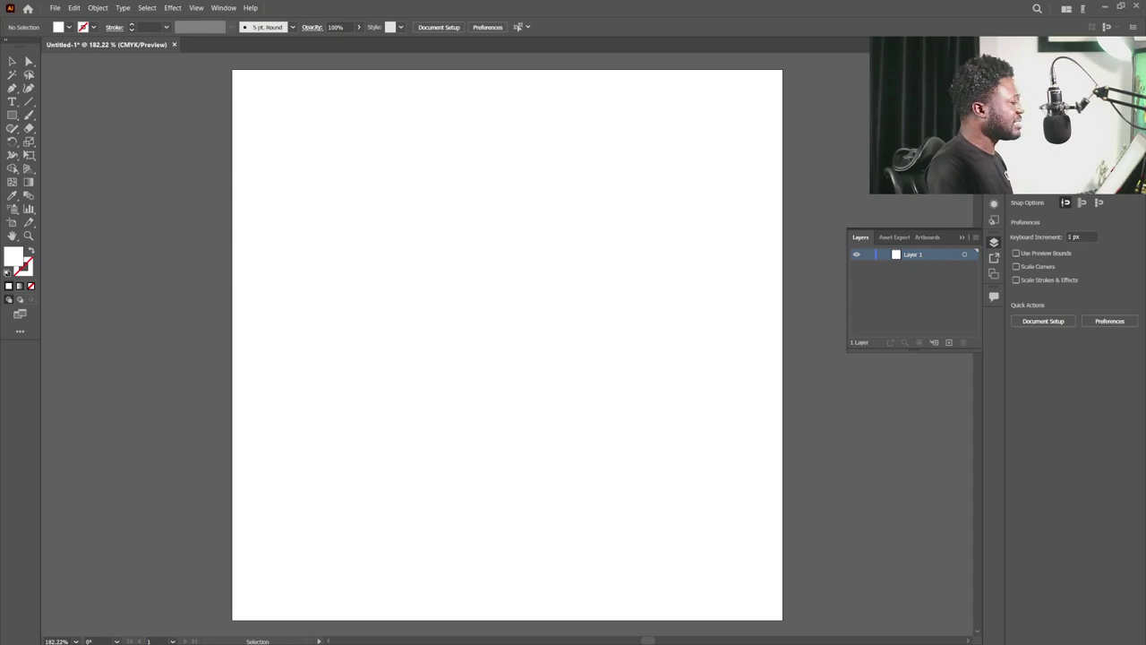
# - Place the geometric line image on the artboard, shrink it proportionally and centre it
pyautogui.moveTo(13, 258); pyautogui.dragTo(292, 321)
pyautogui.moveTo(216, 169); pyautogui.dragTo(457, 403)
pyautogui.moveTo(696, 499); pyautogui.dragTo(585, 302)
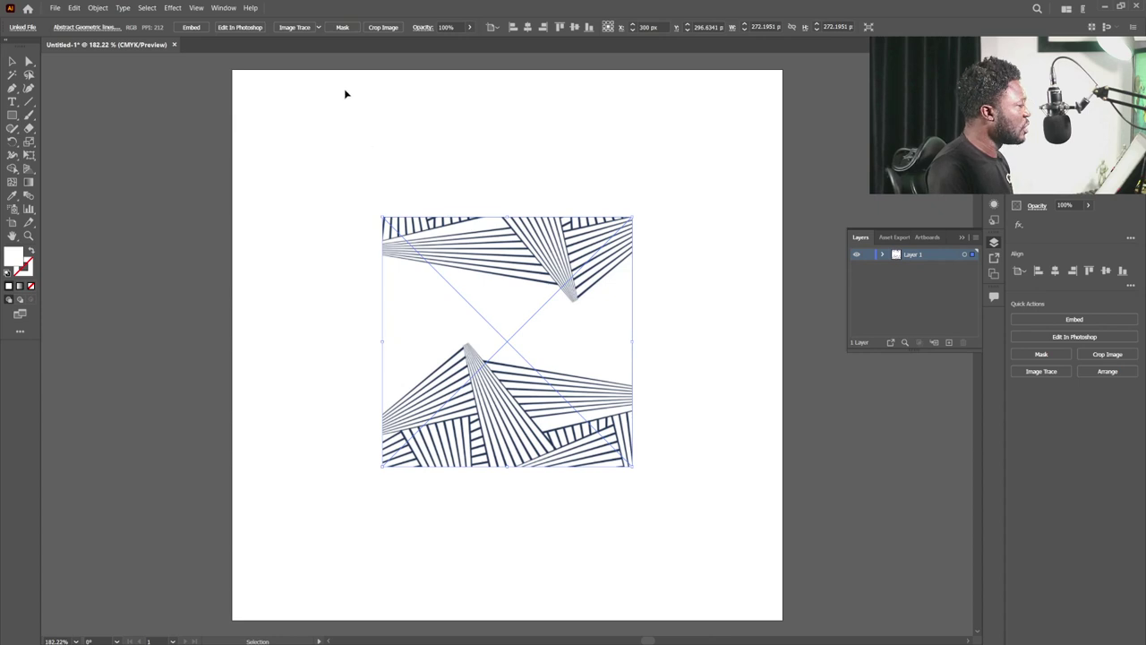
# - Image Trace and expand the line art, ungroup it, and move one traced piece up-left
pyautogui.click(288, 28)
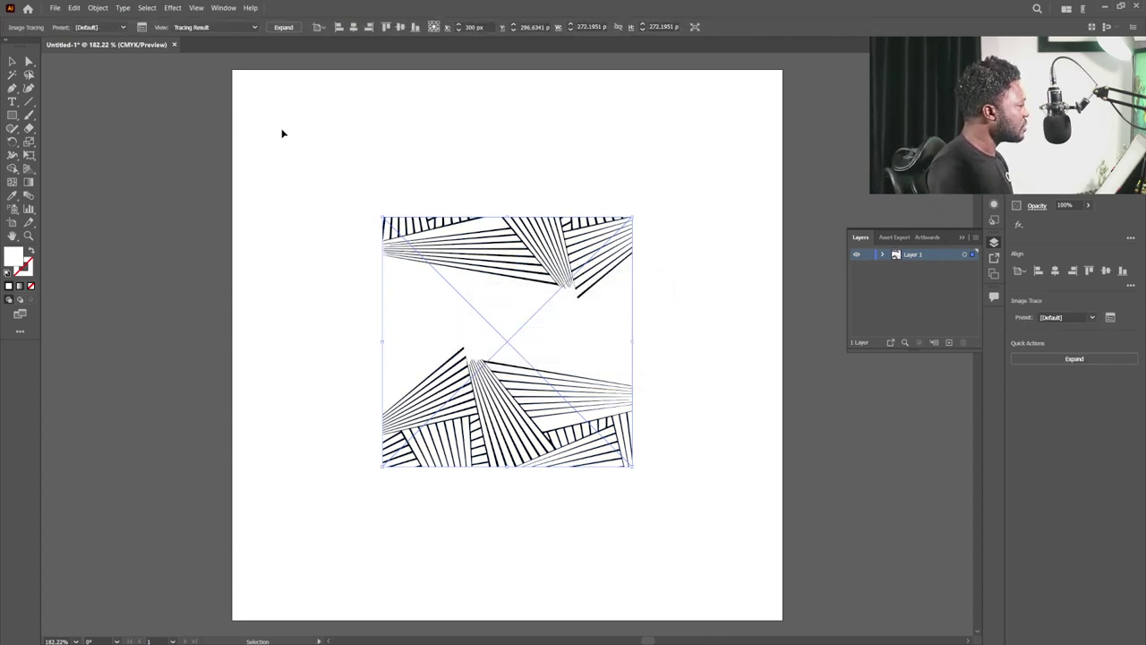
pyautogui.click(284, 29)
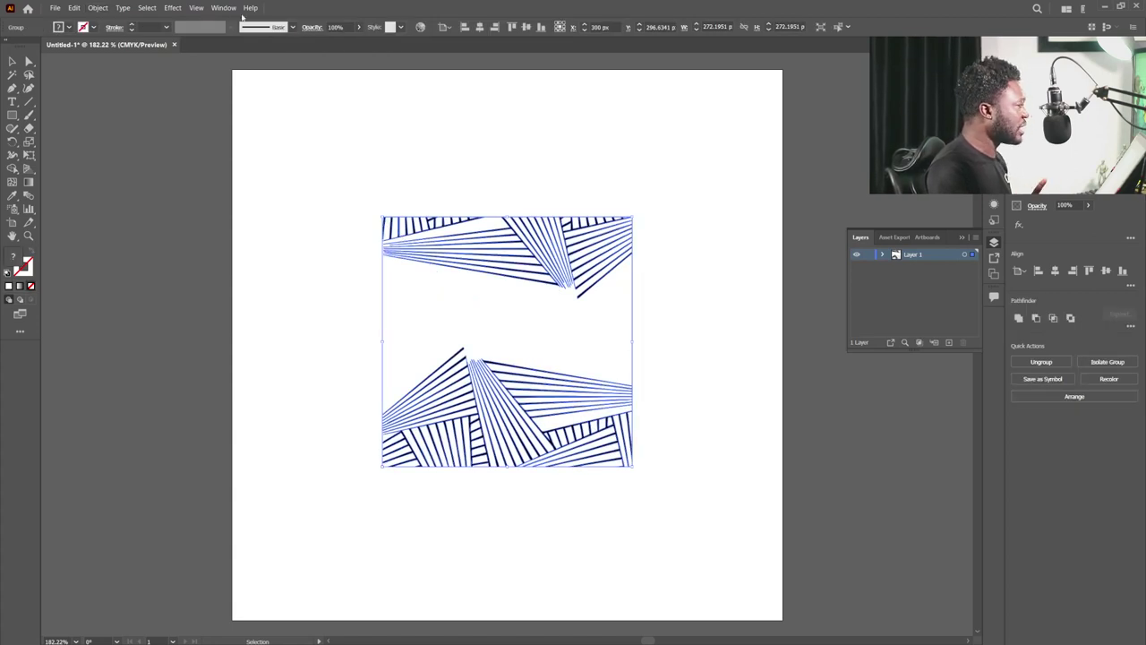
pyautogui.click(97, 8)
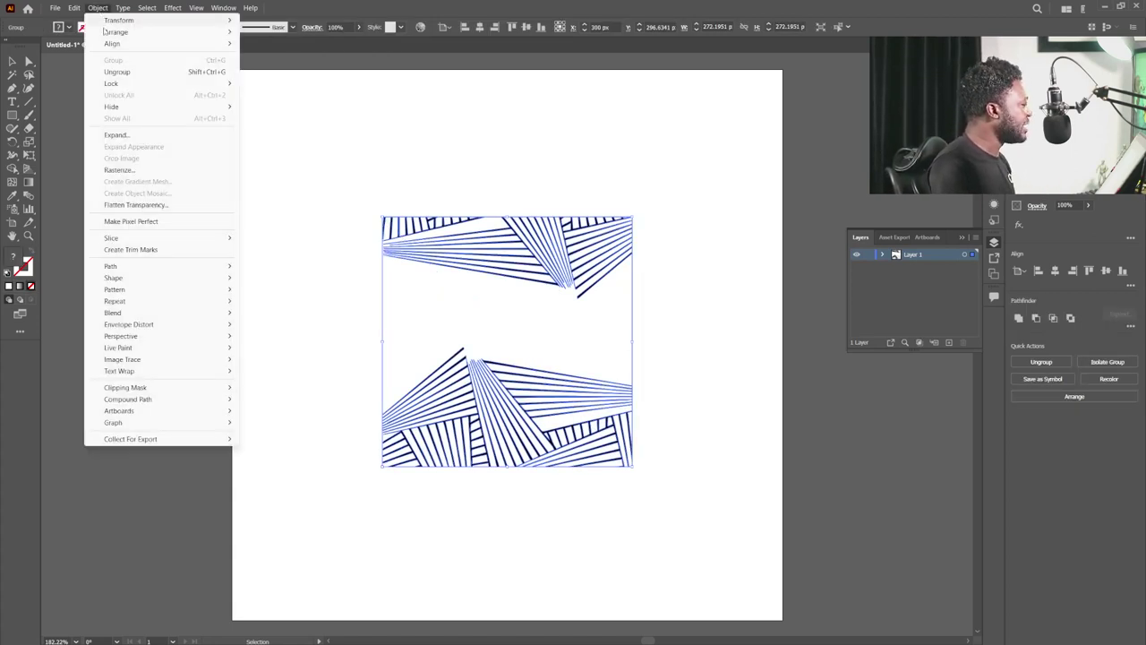
pyautogui.click(147, 75)
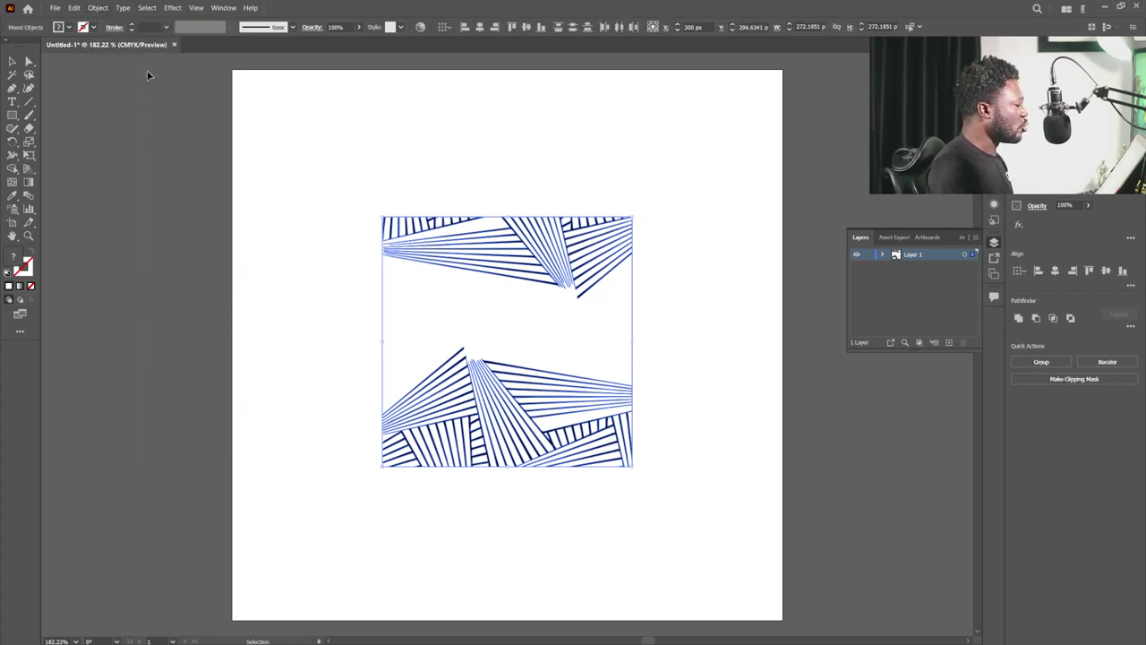
pyautogui.click(455, 327)
pyautogui.moveTo(562, 332); pyautogui.dragTo(463, 319)
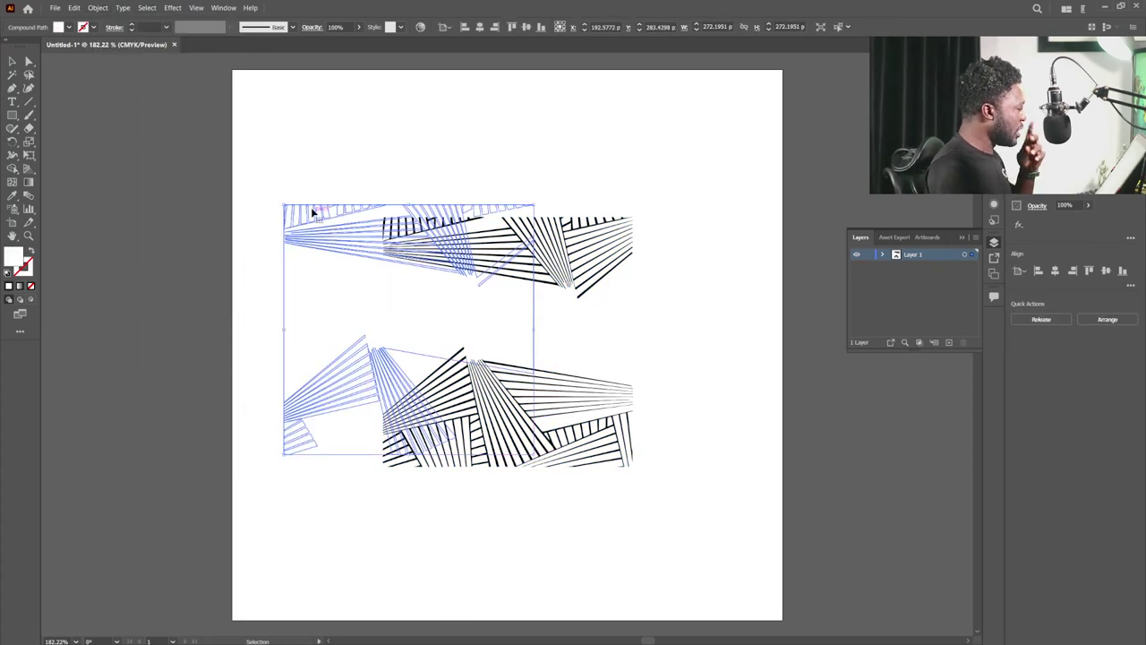
# - Select by same fill colour, then select and copy the lower block of diagonal line artwork
pyautogui.click(146, 8)
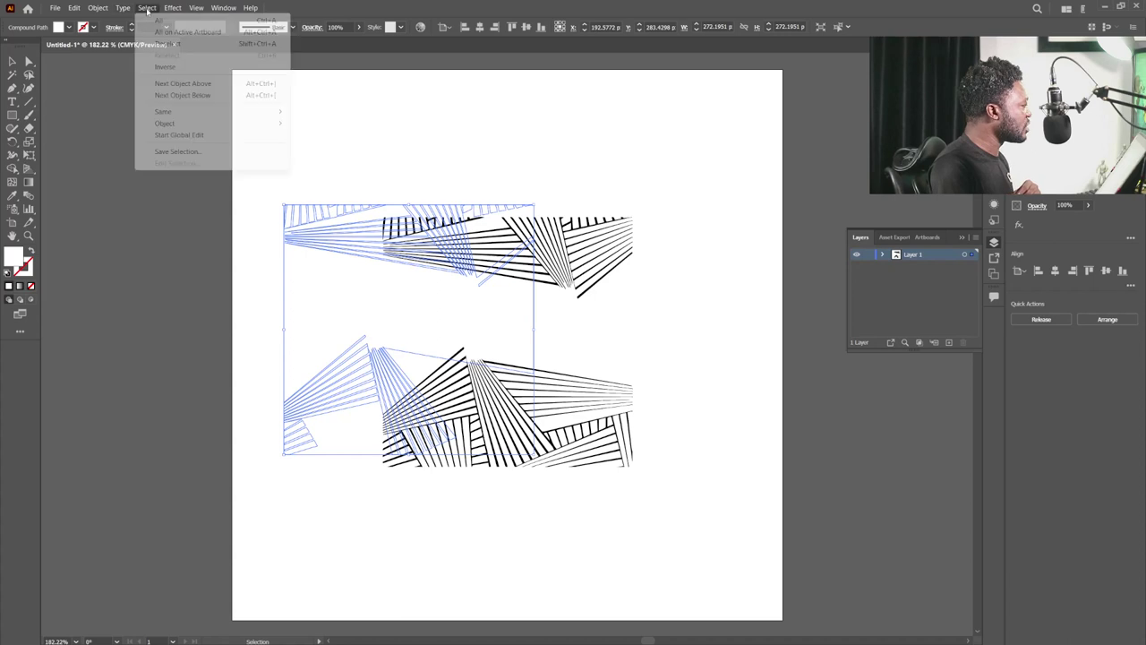
pyautogui.moveTo(183, 114)
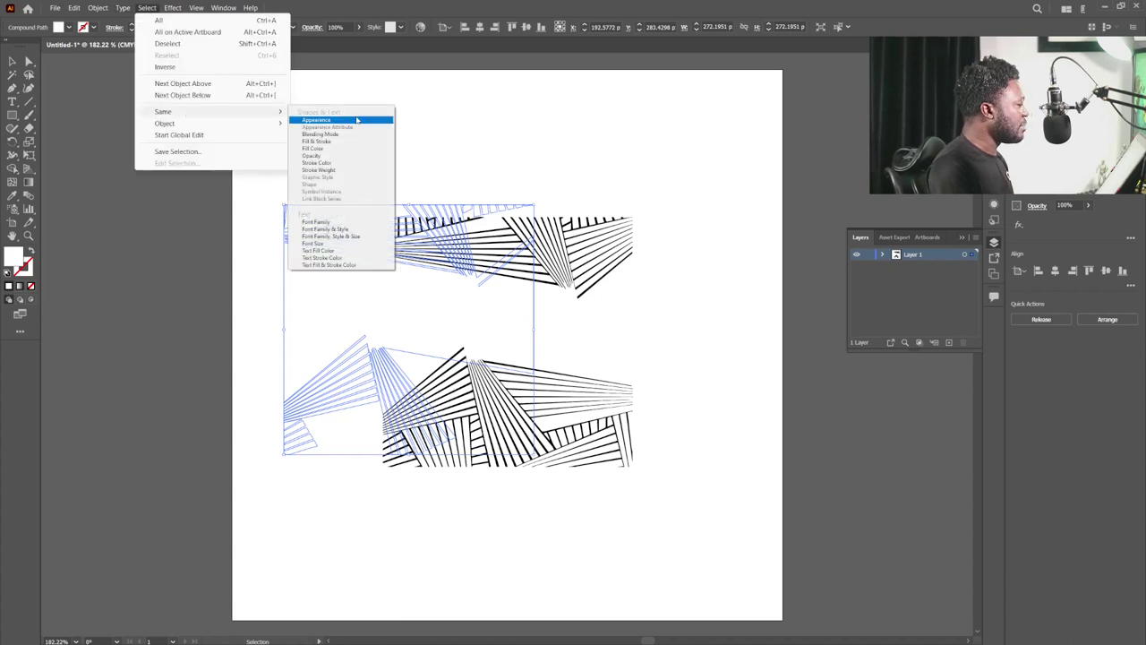
pyautogui.click(323, 149)
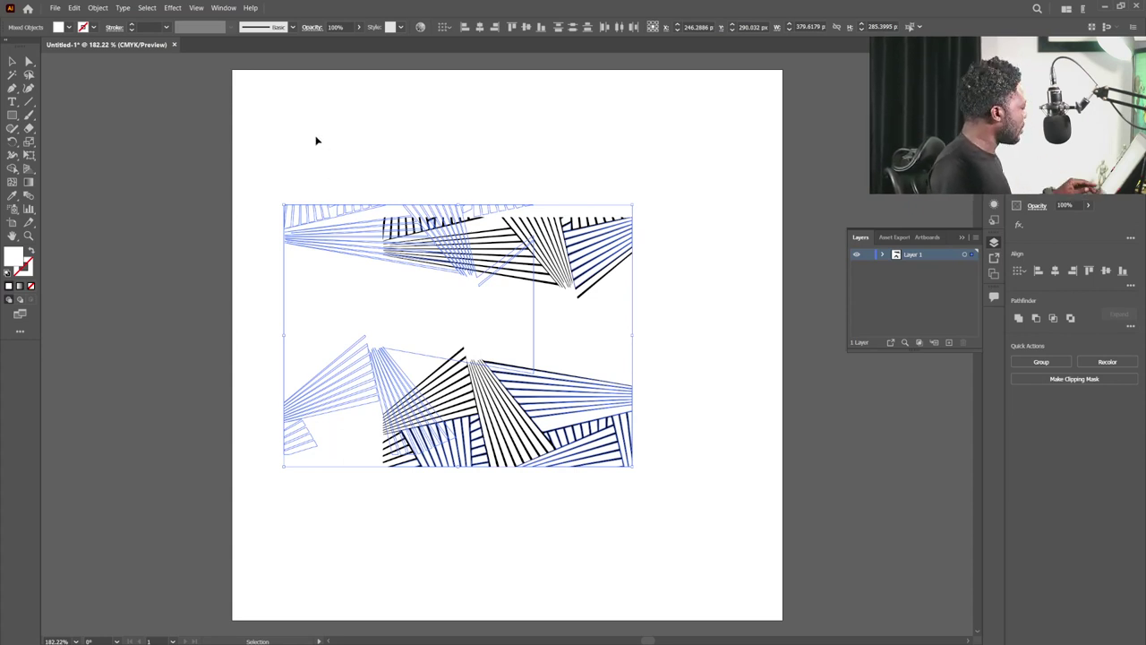
pyautogui.click(317, 140)
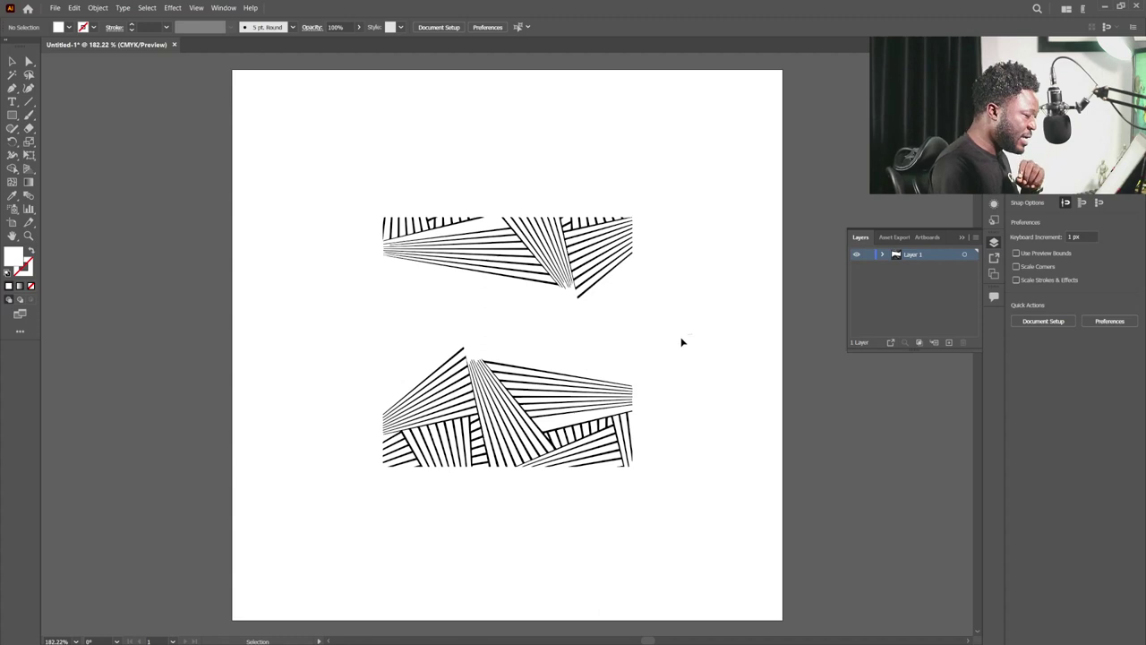
pyautogui.click(631, 387)
pyautogui.hotkey('ctrl', 'c')
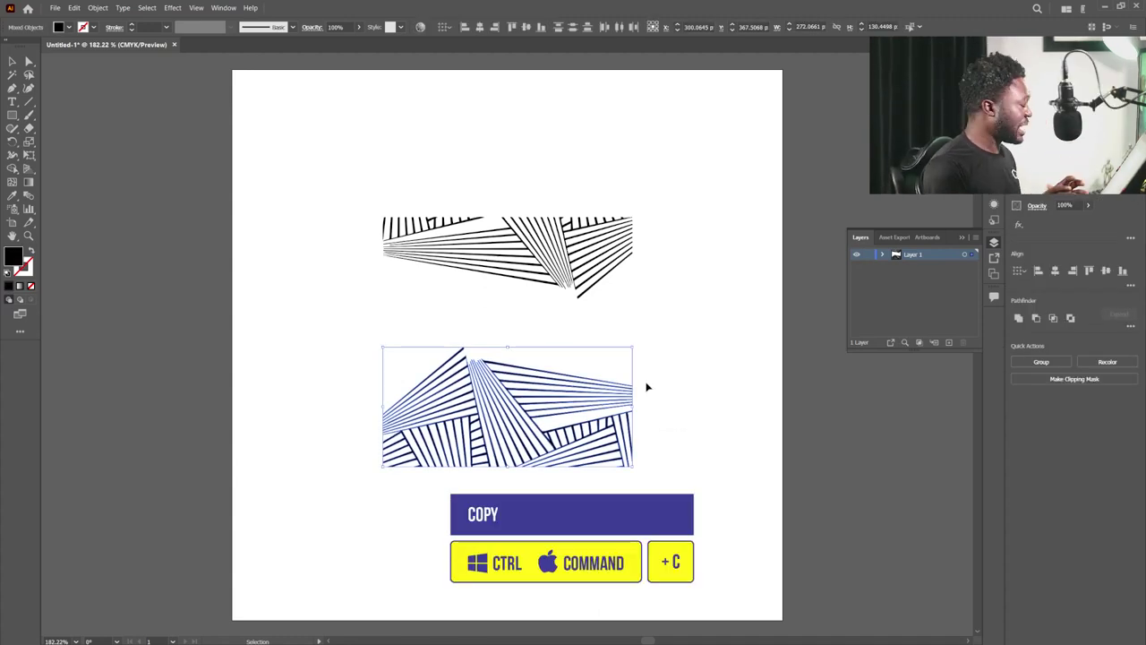
pyautogui.press('a')
pyautogui.press('v')
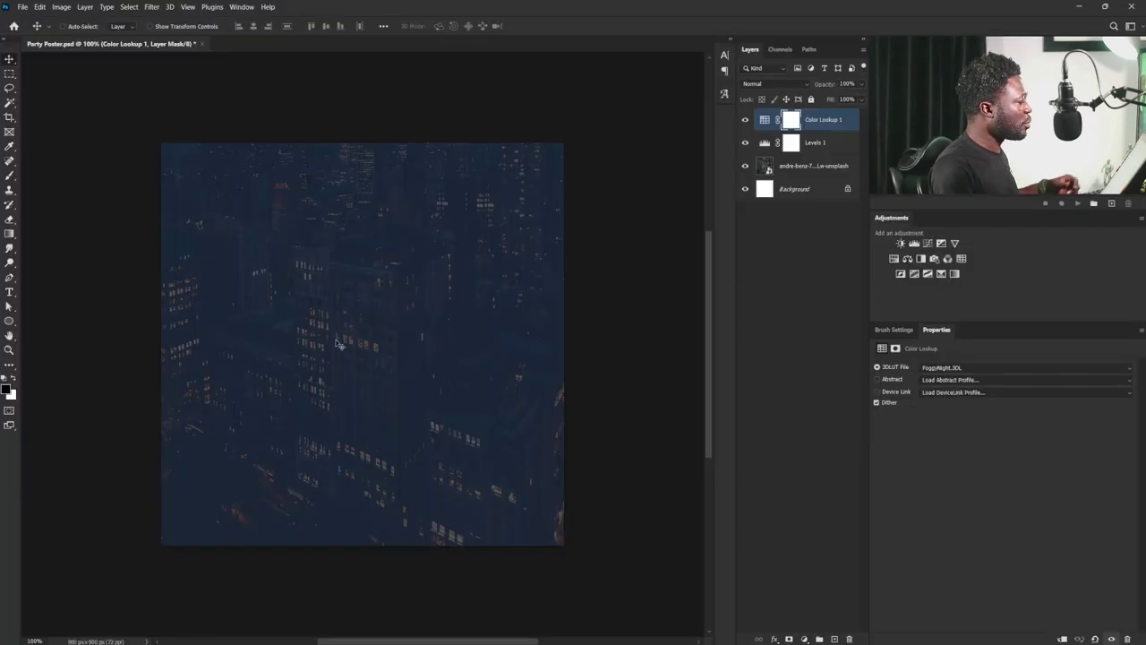
# - Paste the copied Illustrator line artwork into the poster as a Shape Layer
pyautogui.hotkey('ctrl', 'v')
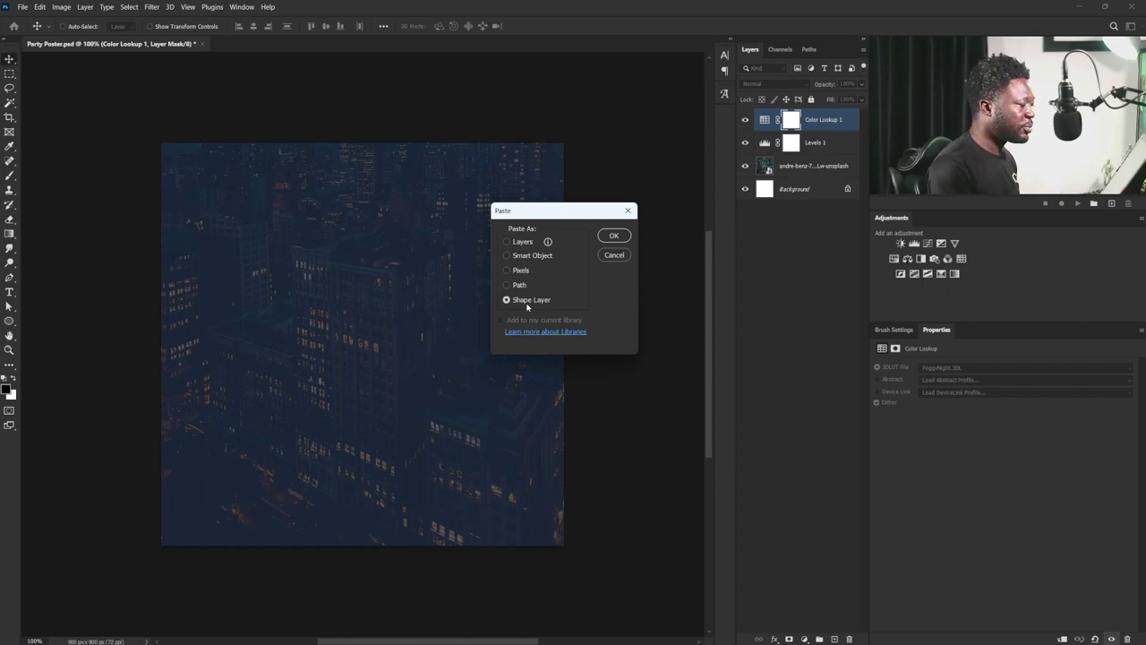
pyautogui.click(614, 235)
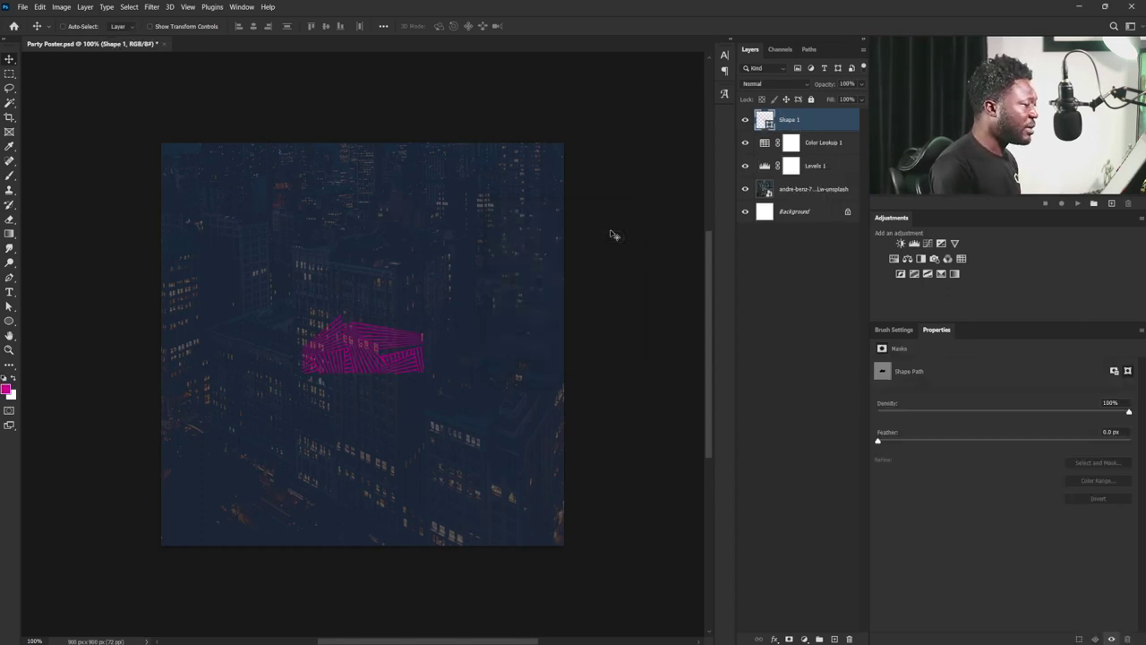
# - Rotate, enlarge and set the magenta shape into the lower-right corner, then duplicate its layer
pyautogui.press('ctrl')
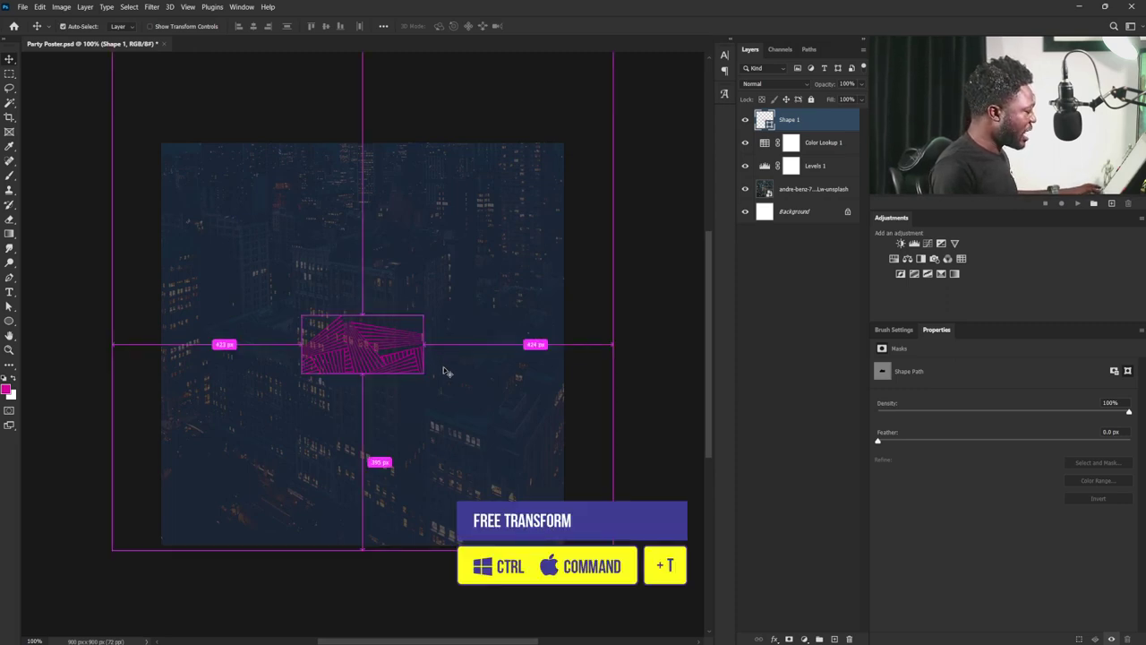
pyautogui.hotkey('ctrl', 't')
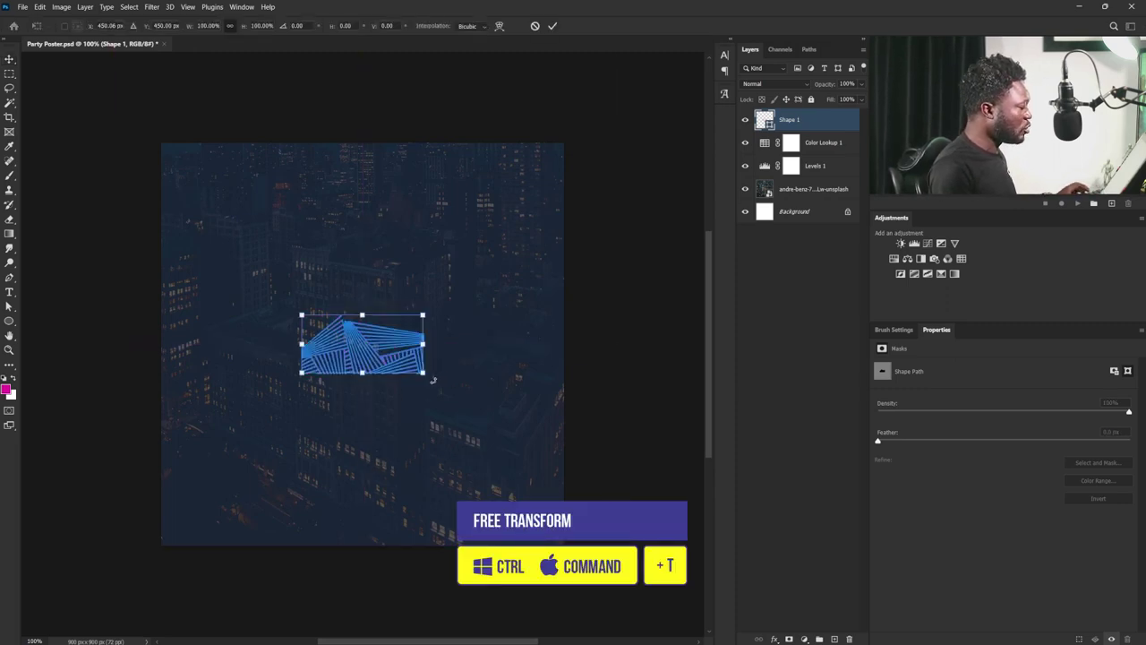
pyautogui.moveTo(432, 379); pyautogui.dragTo(456, 285)
pyautogui.moveTo(405, 341); pyautogui.dragTo(534, 475)
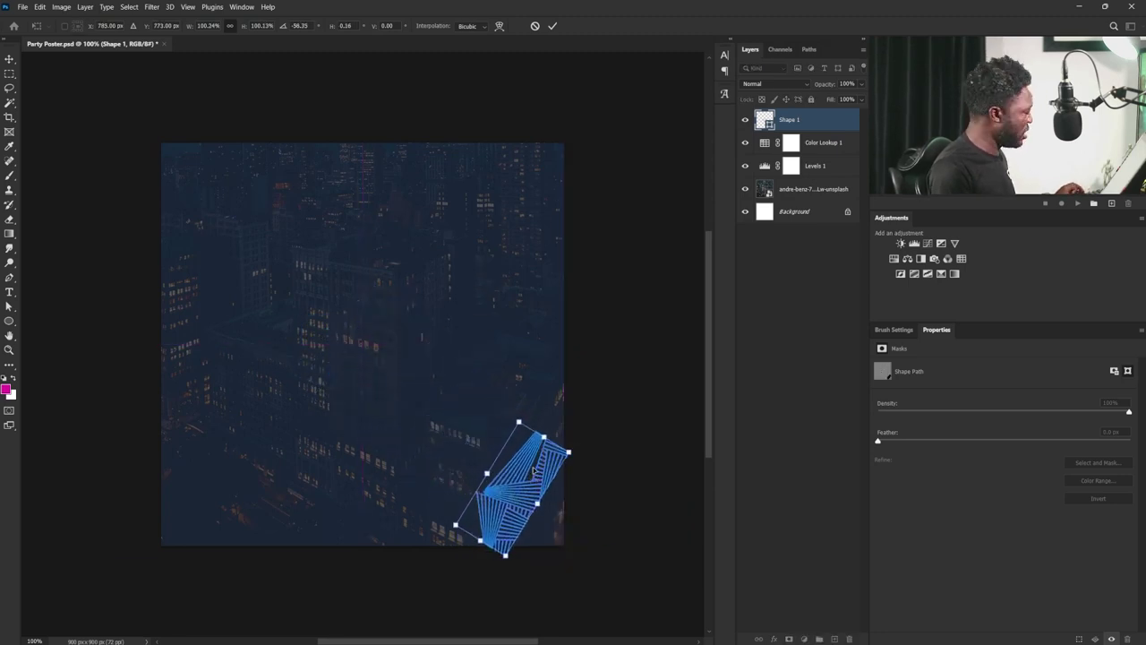
pyautogui.moveTo(519, 422); pyautogui.dragTo(528, 333)
pyautogui.moveTo(579, 478); pyautogui.dragTo(579, 452)
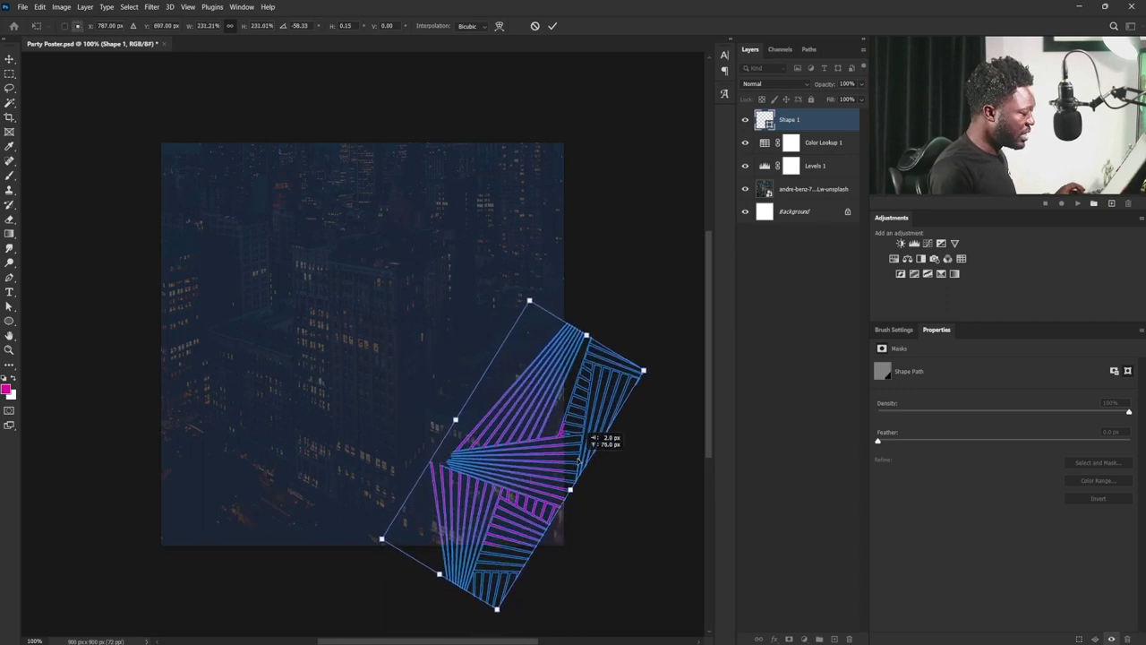
pyautogui.moveTo(522, 307); pyautogui.dragTo(521, 320)
pyautogui.press('Return')
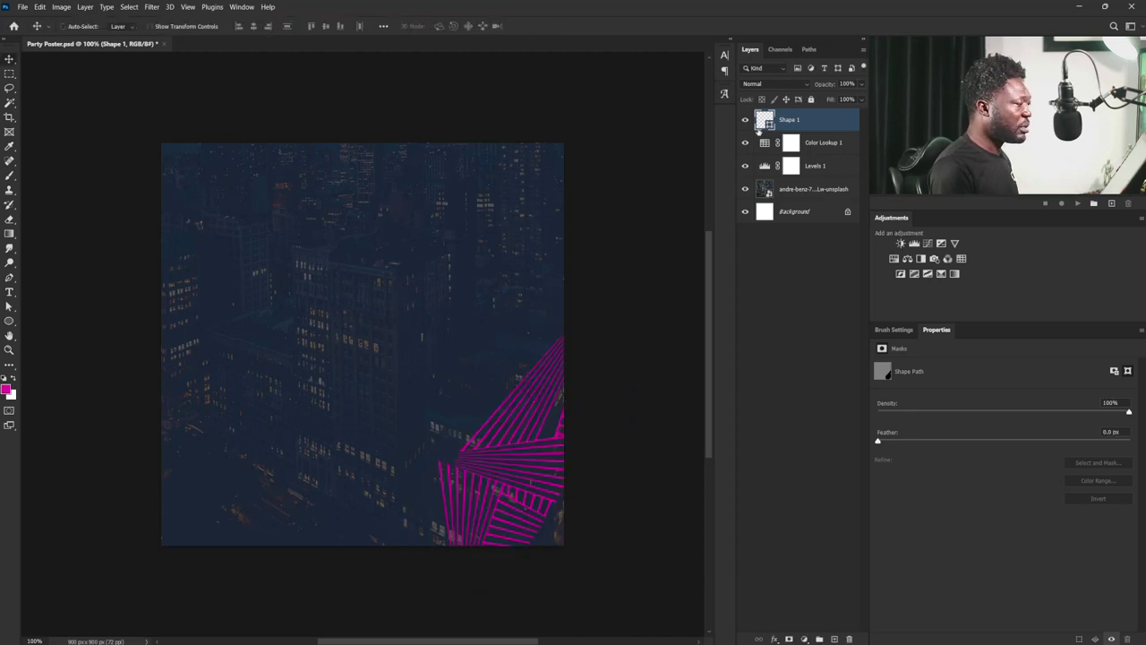
pyautogui.moveTo(803, 123); pyautogui.dragTo(832, 633)
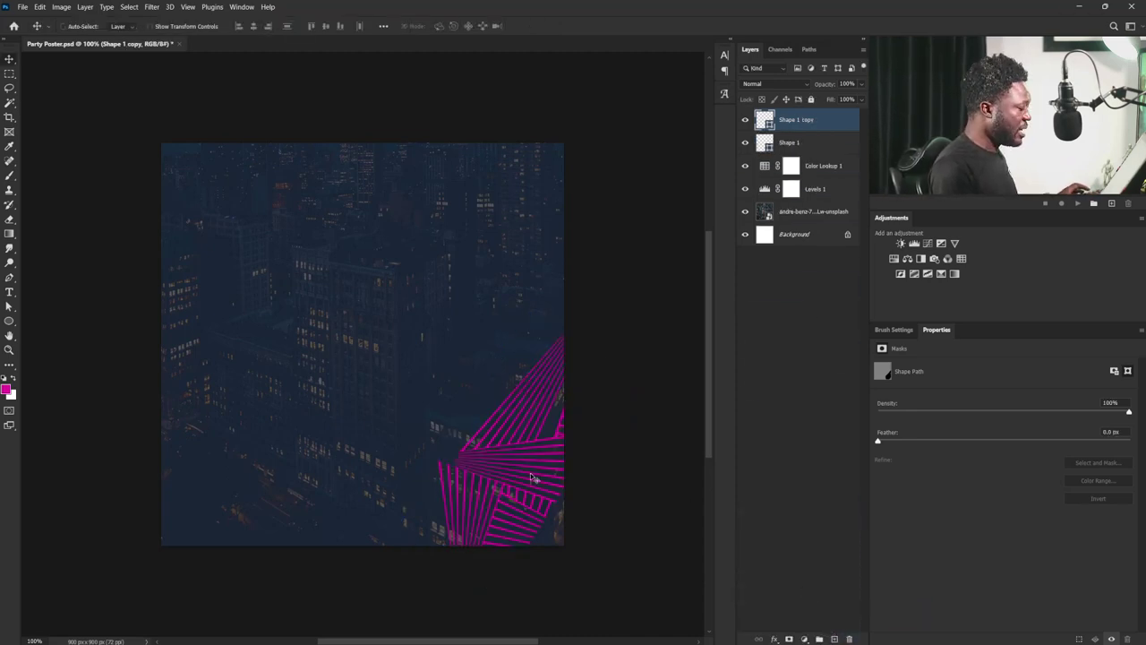
# - Move the first shape copy above the original and tilt it slightly clockwise
pyautogui.moveTo(534, 477); pyautogui.dragTo(498, 333)
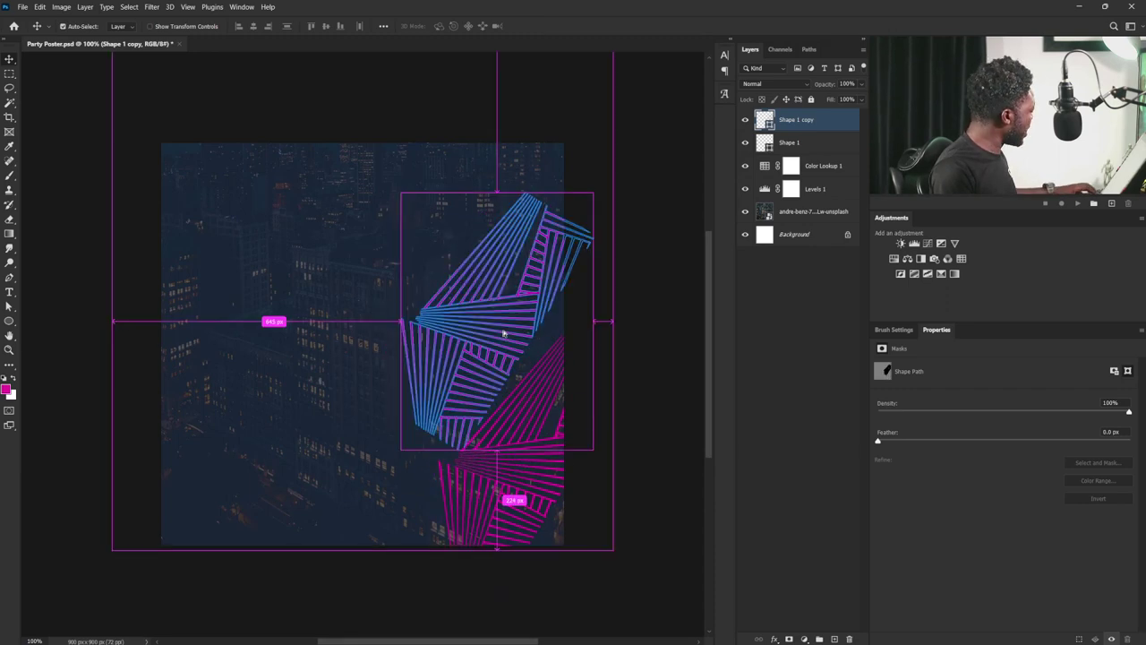
pyautogui.hotkey('ctrl', 't')
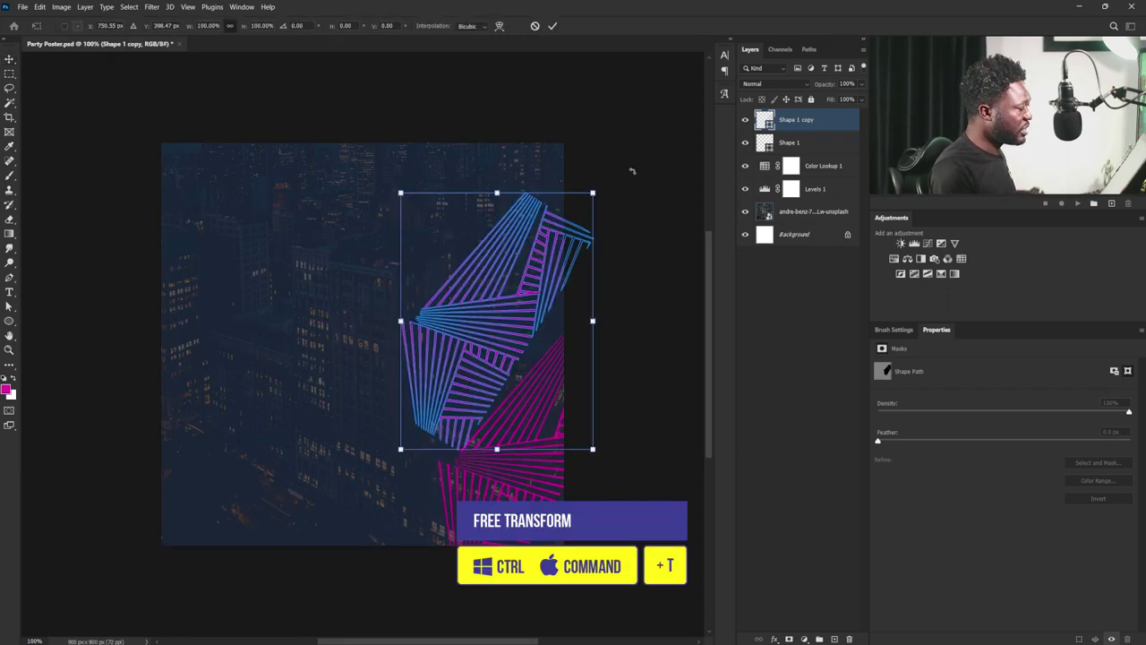
pyautogui.moveTo(629, 171); pyautogui.dragTo(646, 197)
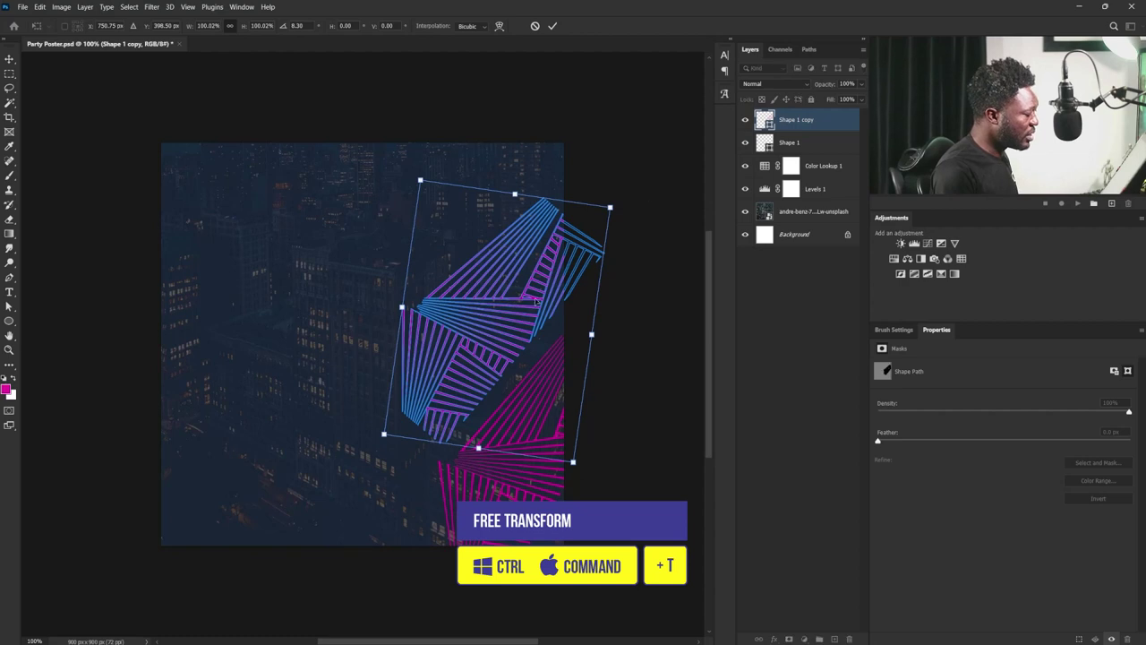
pyautogui.moveTo(537, 301); pyautogui.dragTo(539, 314)
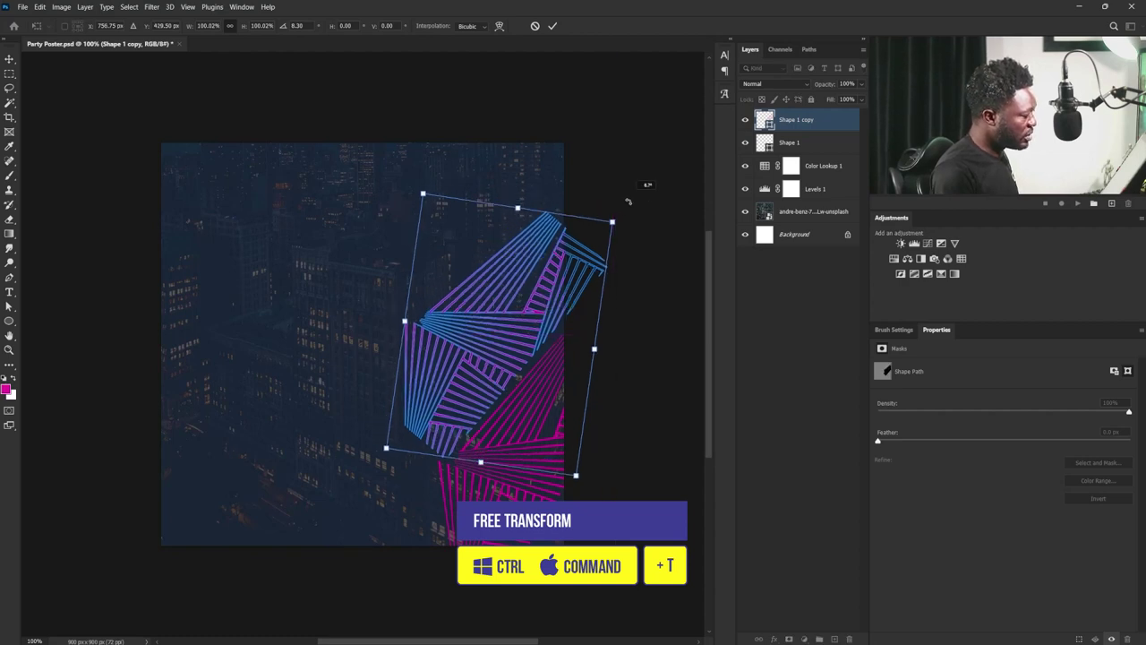
pyautogui.moveTo(621, 210); pyautogui.dragTo(631, 262)
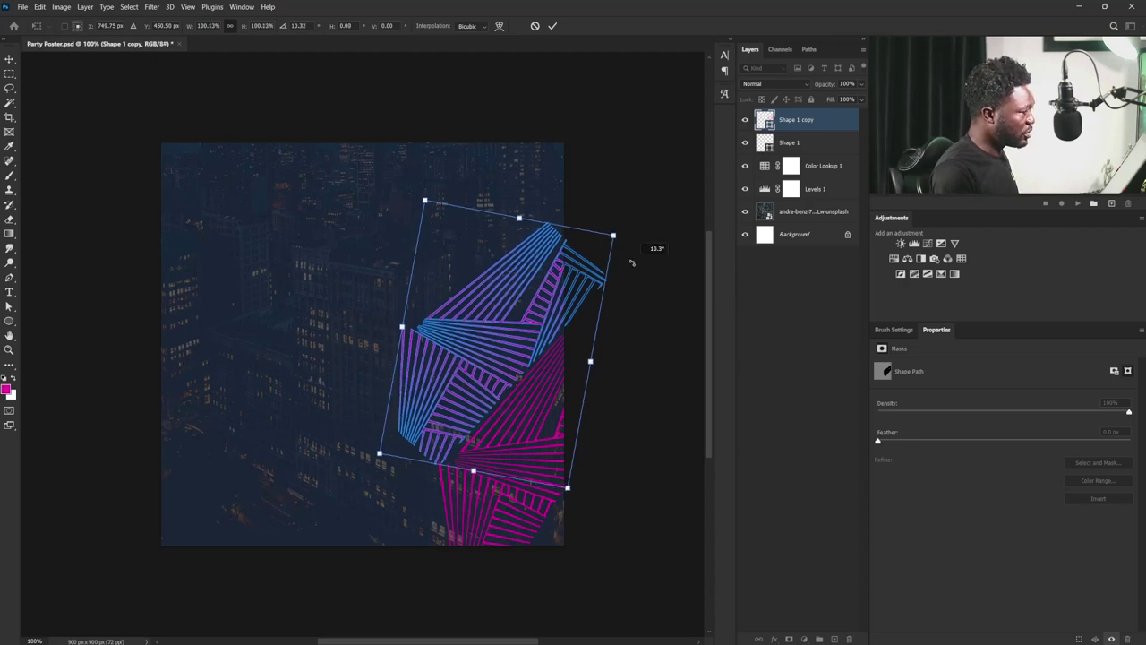
pyautogui.press('Escape')
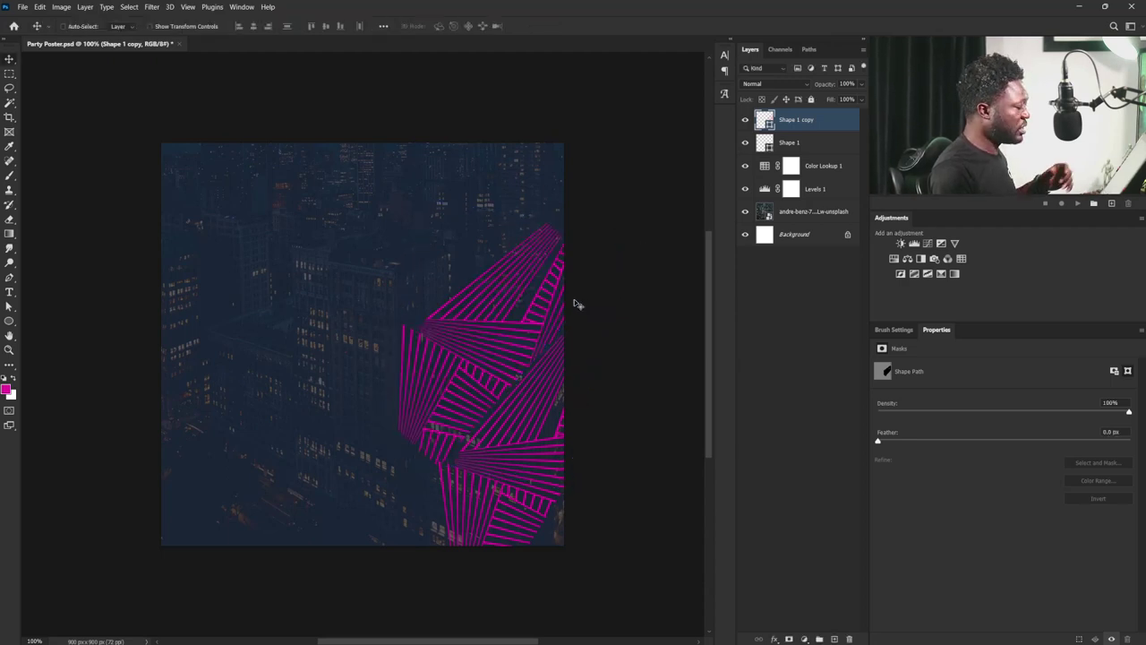
# - Duplicate the copy, move it toward the top right and rotate it about 10°
pyautogui.moveTo(790, 128); pyautogui.dragTo(835, 638)
pyautogui.moveTo(469, 348); pyautogui.dragTo(450, 205)
pyautogui.hotkey('ctrl', 't')
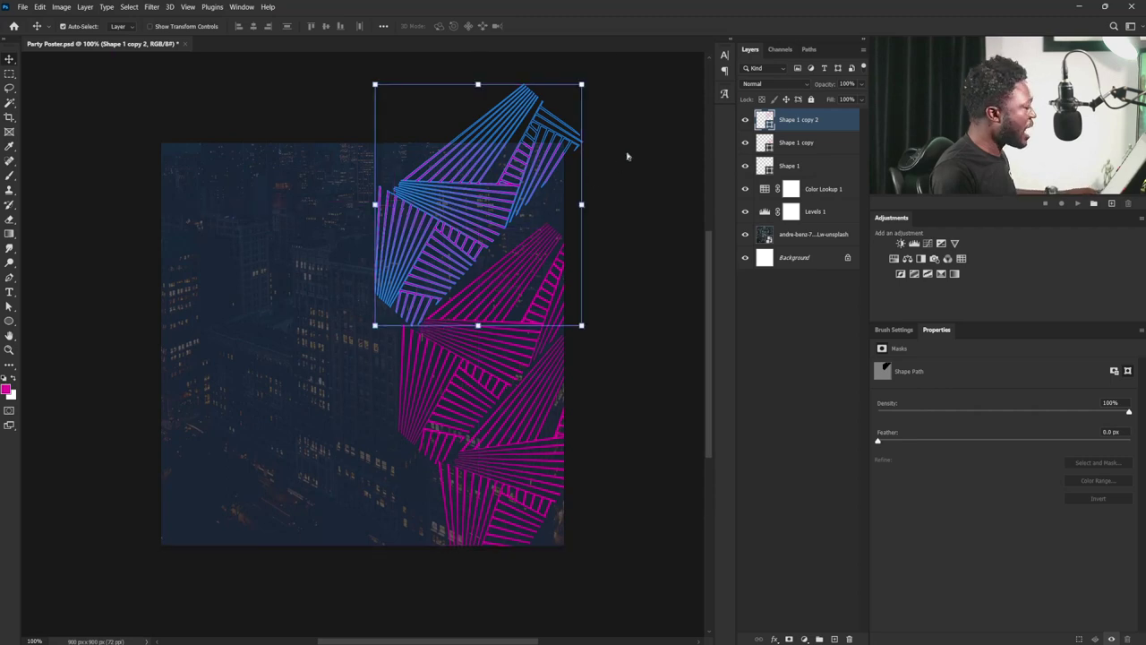
pyautogui.moveTo(624, 95); pyautogui.dragTo(630, 115)
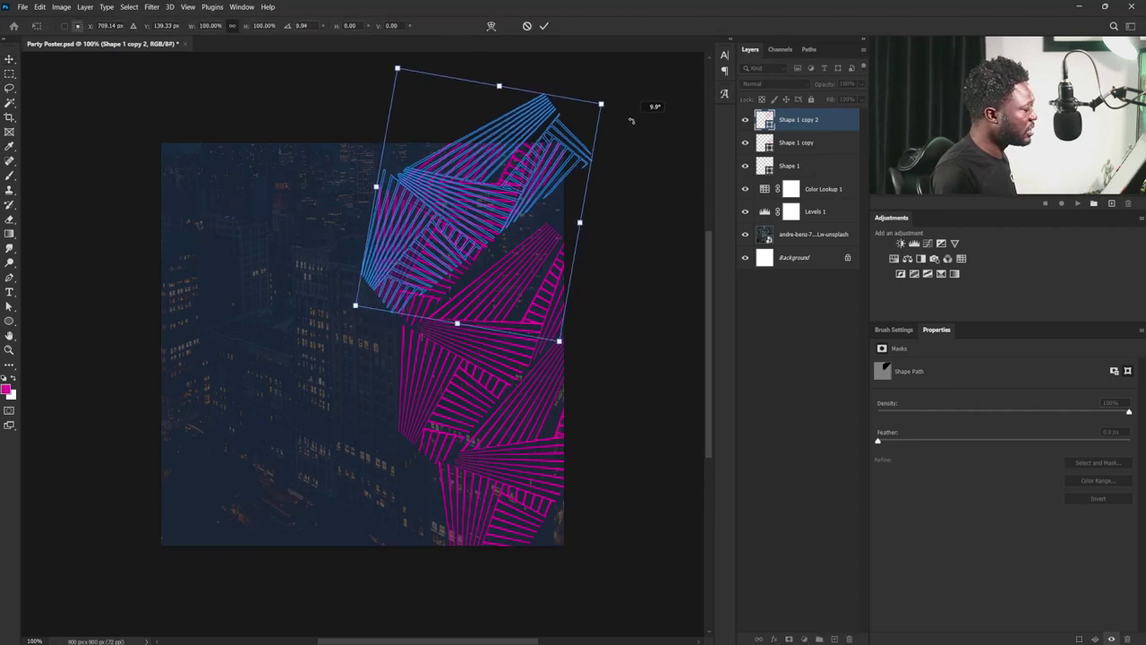
pyautogui.moveTo(519, 184); pyautogui.dragTo(535, 192)
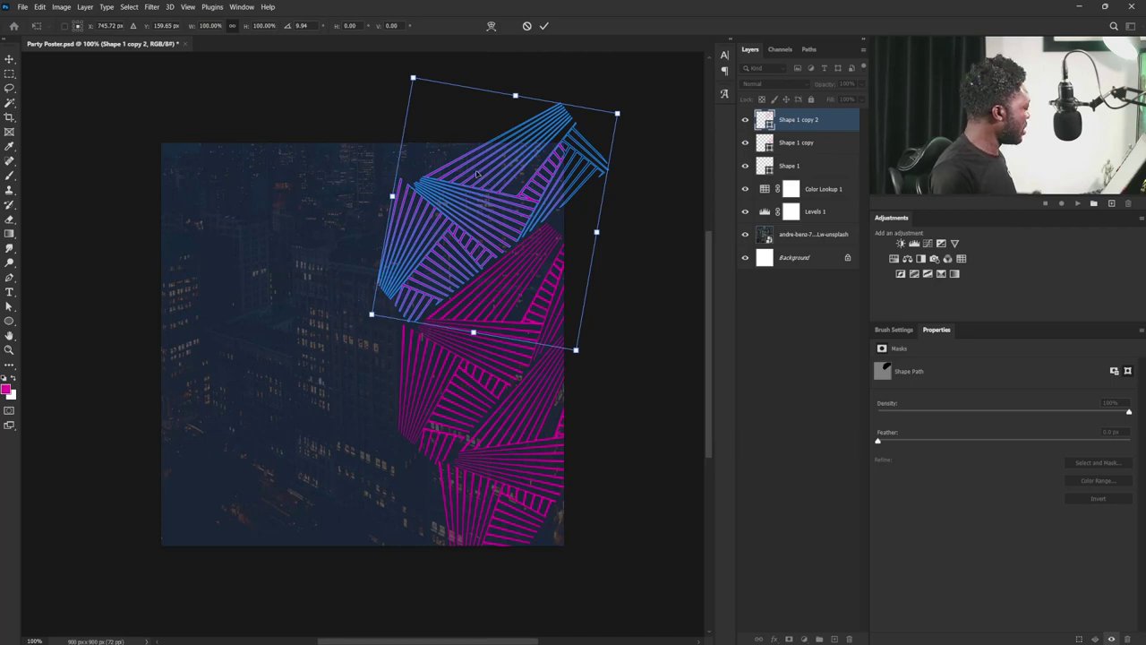
pyautogui.press('Return')
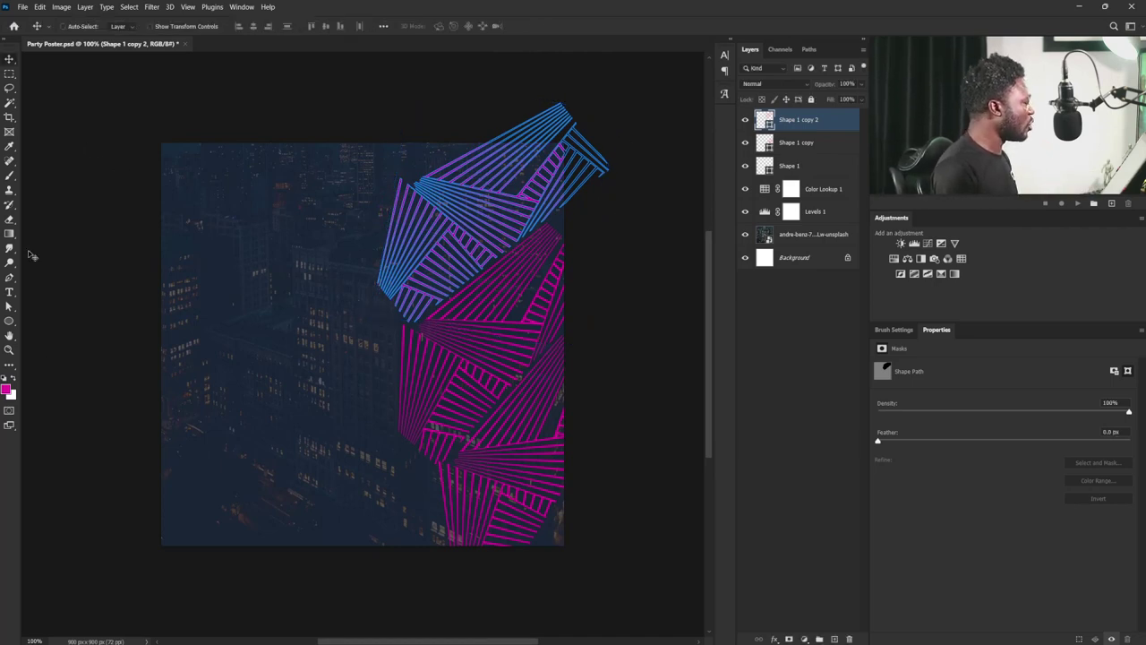
pyautogui.click(9, 323)
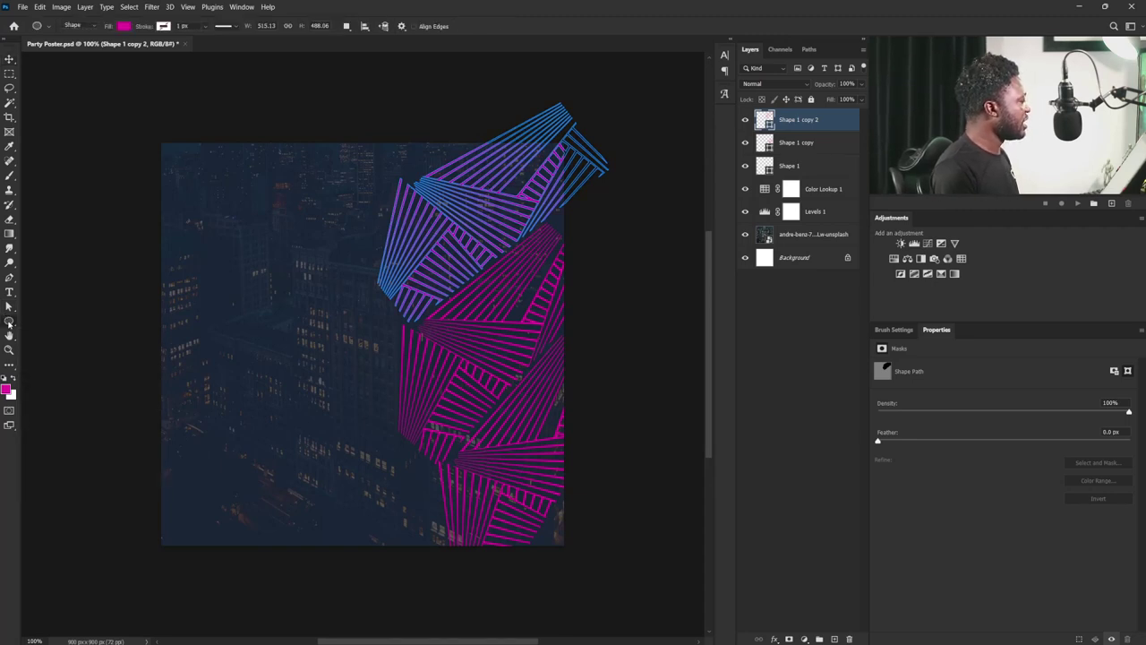
pyautogui.click(124, 26)
pyautogui.click(192, 48)
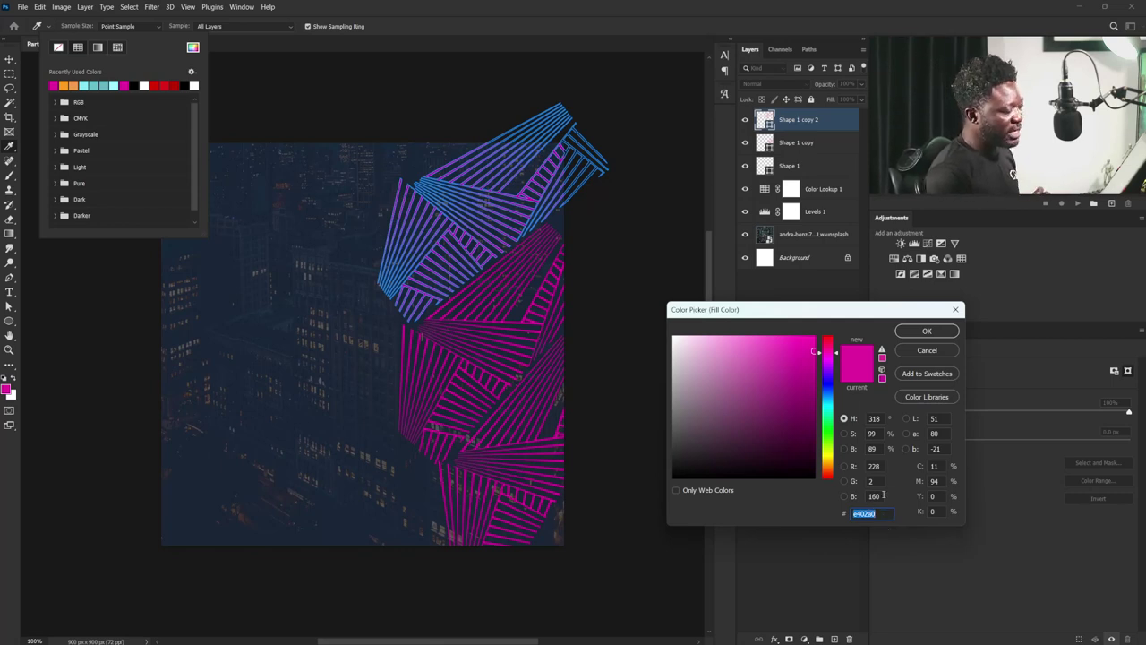
pyautogui.click(922, 331)
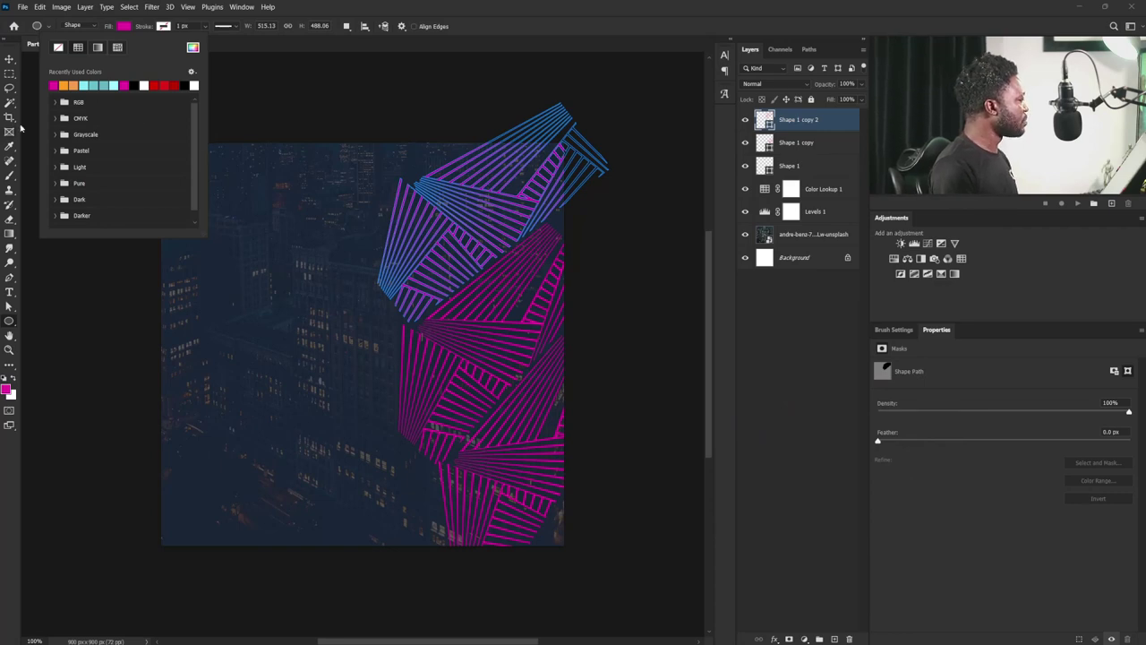
pyautogui.click(10, 59)
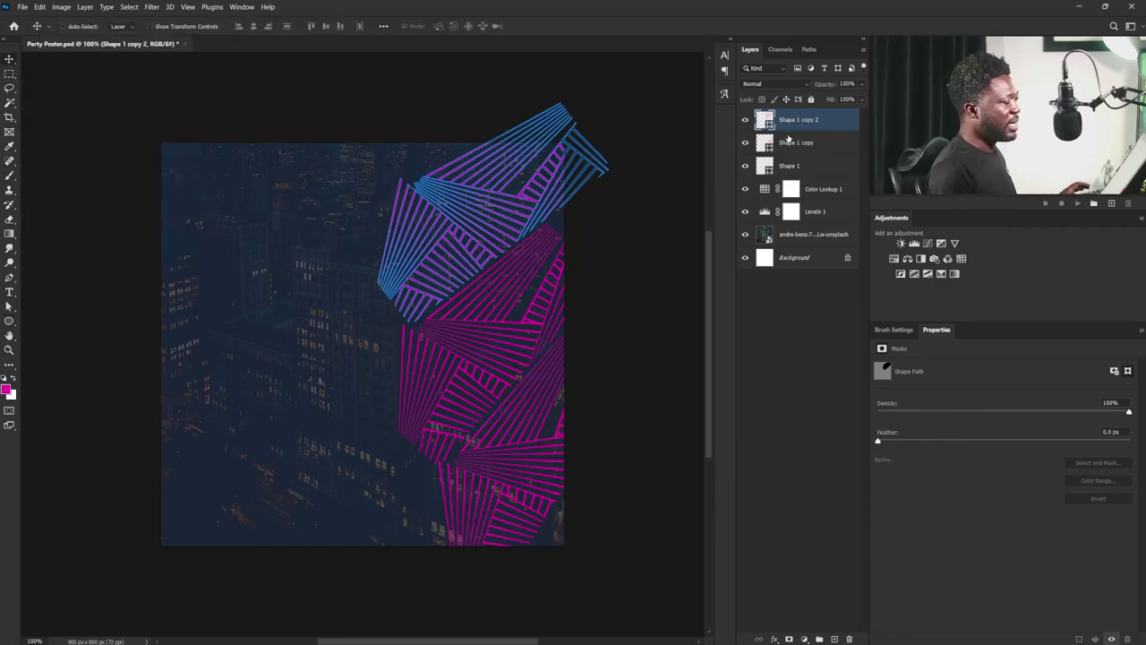
# - Select the three Shape layers, group them with Ctrl+G and rename the group 'Lines'
pyautogui.keyDown('shift'); pyautogui.click(810, 170); pyautogui.keyUp('shift')
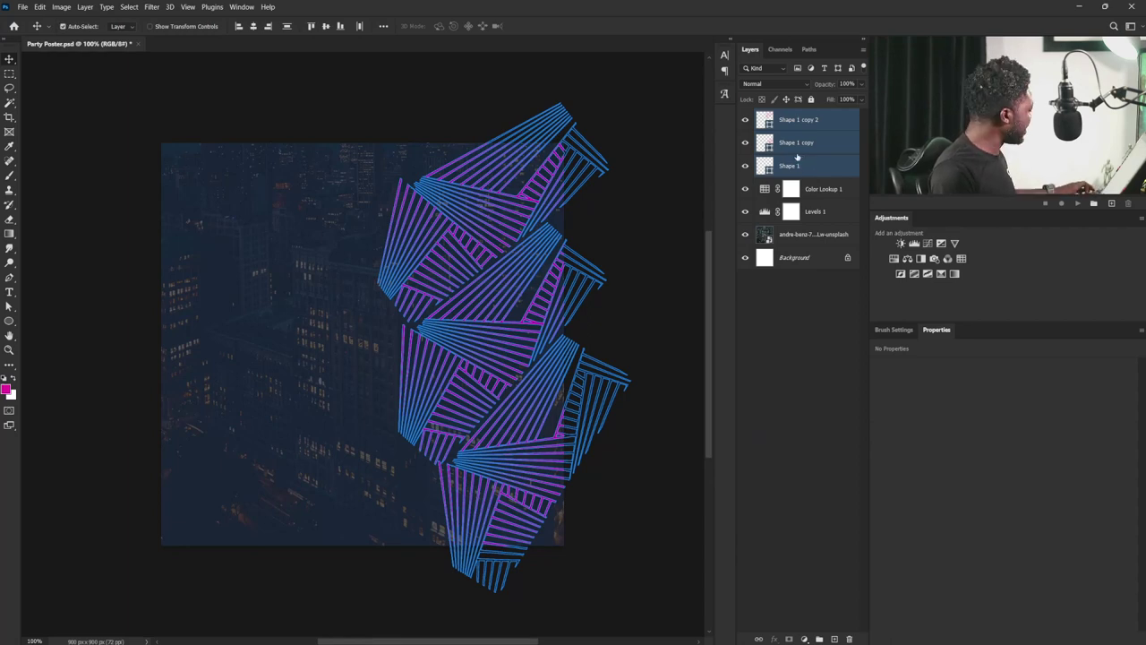
pyautogui.hotkey('ctrl', 'g')
pyautogui.doubleClick(782, 117)
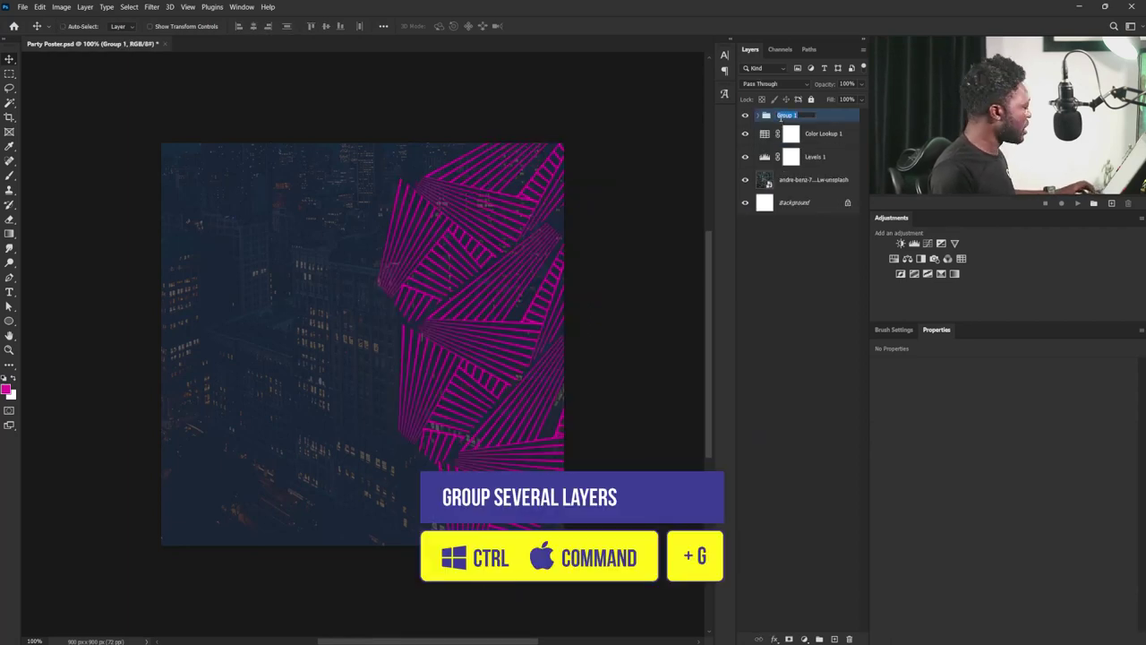
pyautogui.write('L')
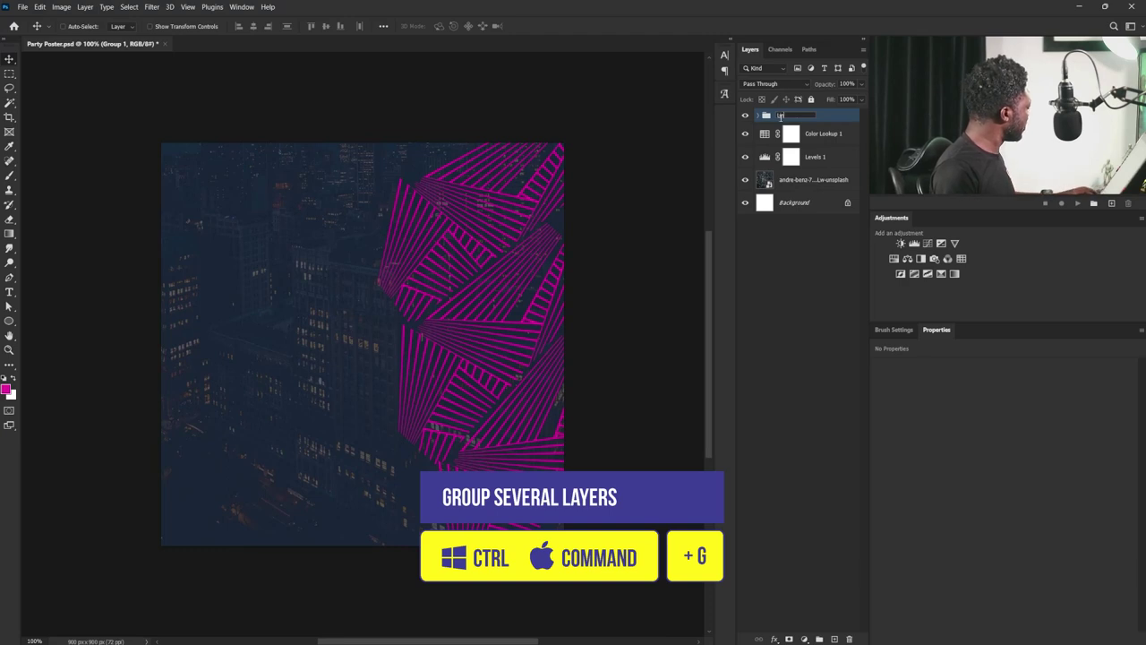
pyautogui.write('ines')
pyautogui.press('Return')
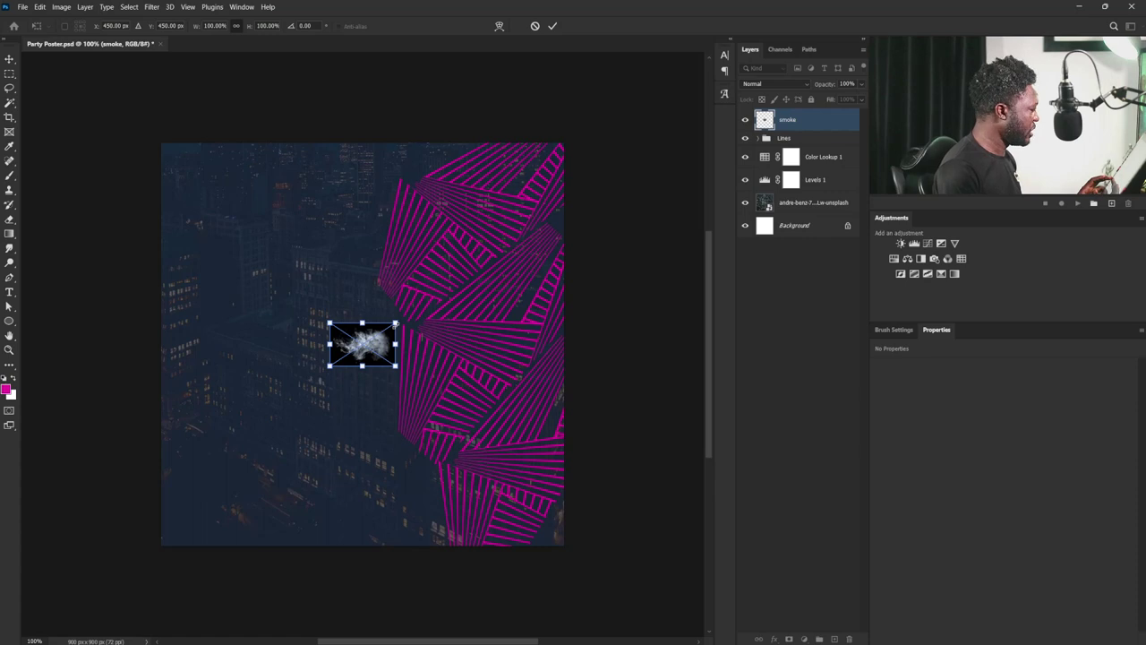
# - Enlarge the placed smoke, move it to the poster bottom and set it to Screen blend mode
pyautogui.moveTo(396, 323); pyautogui.dragTo(638, 191)
pyautogui.moveTo(432, 346); pyautogui.dragTo(362, 522)
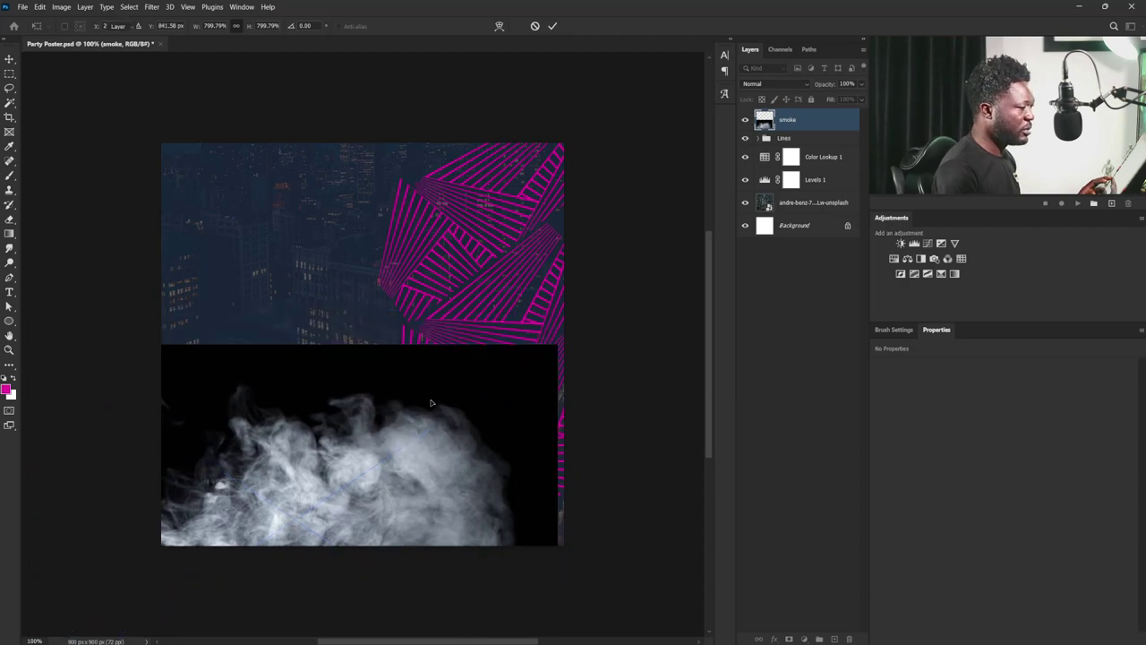
pyautogui.press('Return')
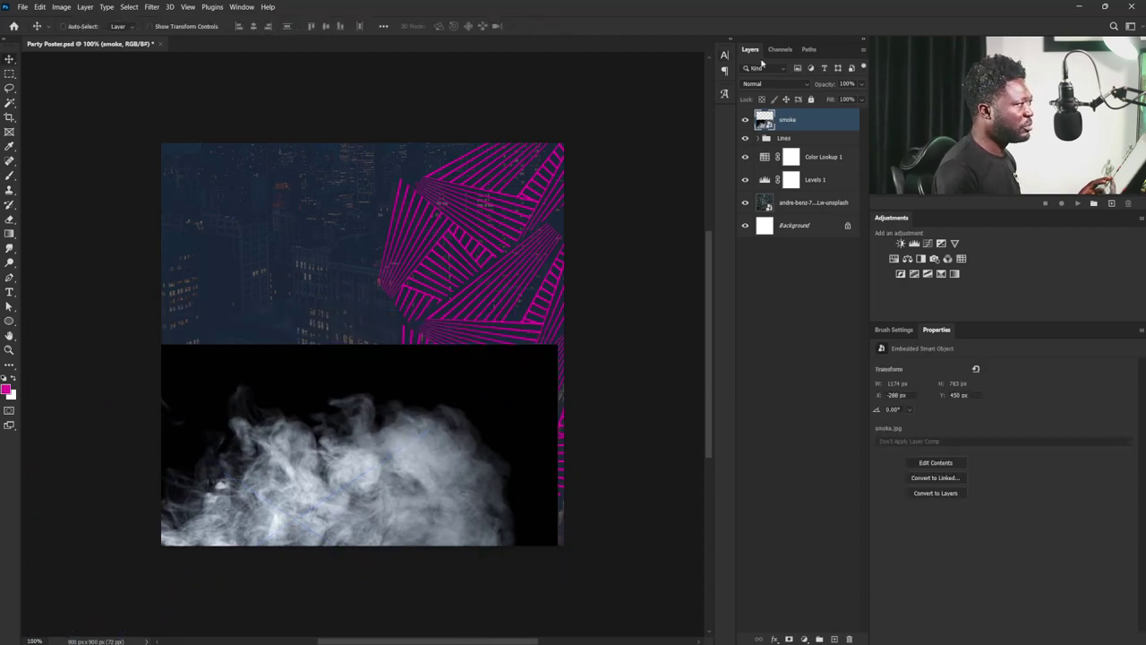
pyautogui.click(761, 83)
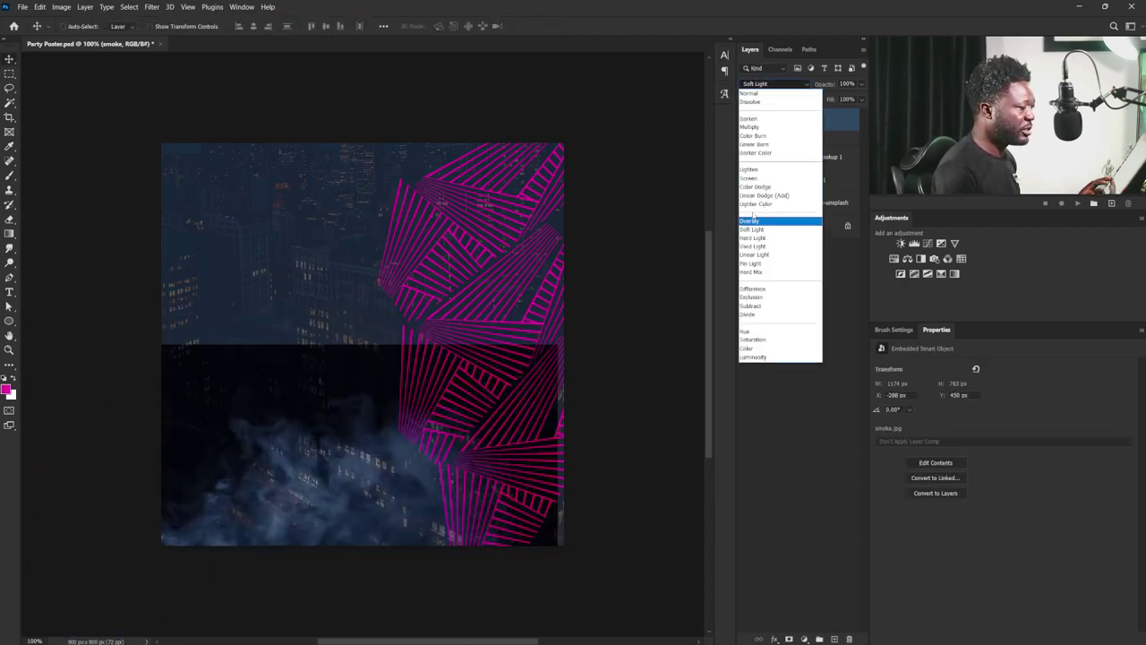
pyautogui.click(750, 180)
pyautogui.moveTo(367, 462); pyautogui.dragTo(306, 500)
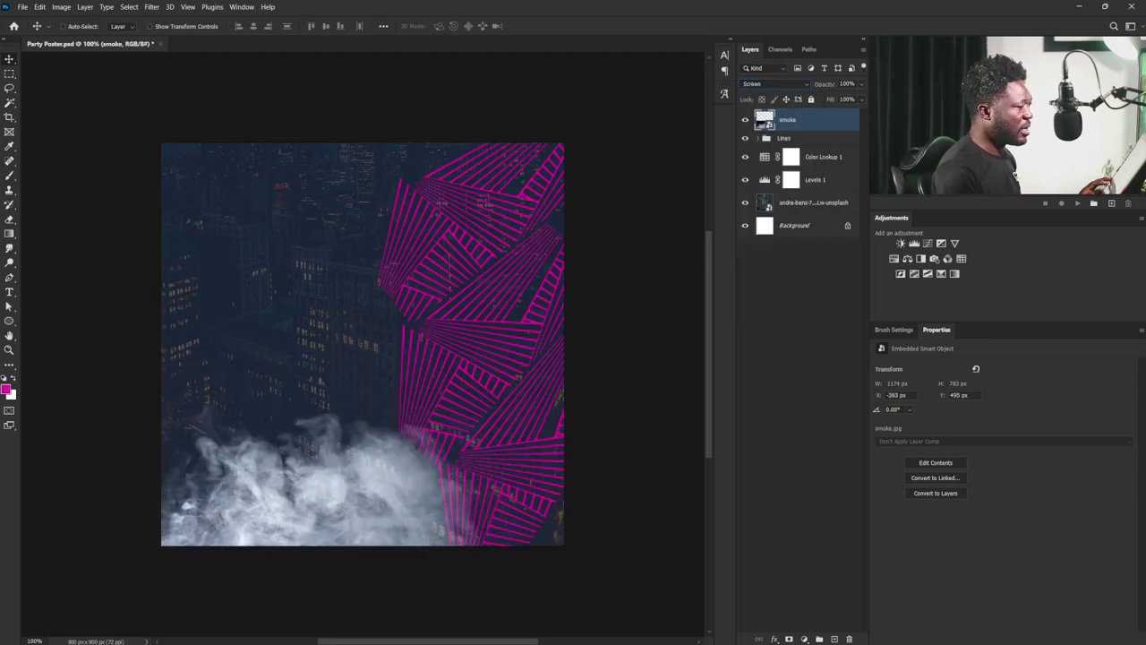
# - Duplicate the smoke layer, rotate the copy -90° and position it over the right side
pyautogui.moveTo(818, 119); pyautogui.dragTo(835, 639)
pyautogui.moveTo(345, 532); pyautogui.dragTo(472, 396)
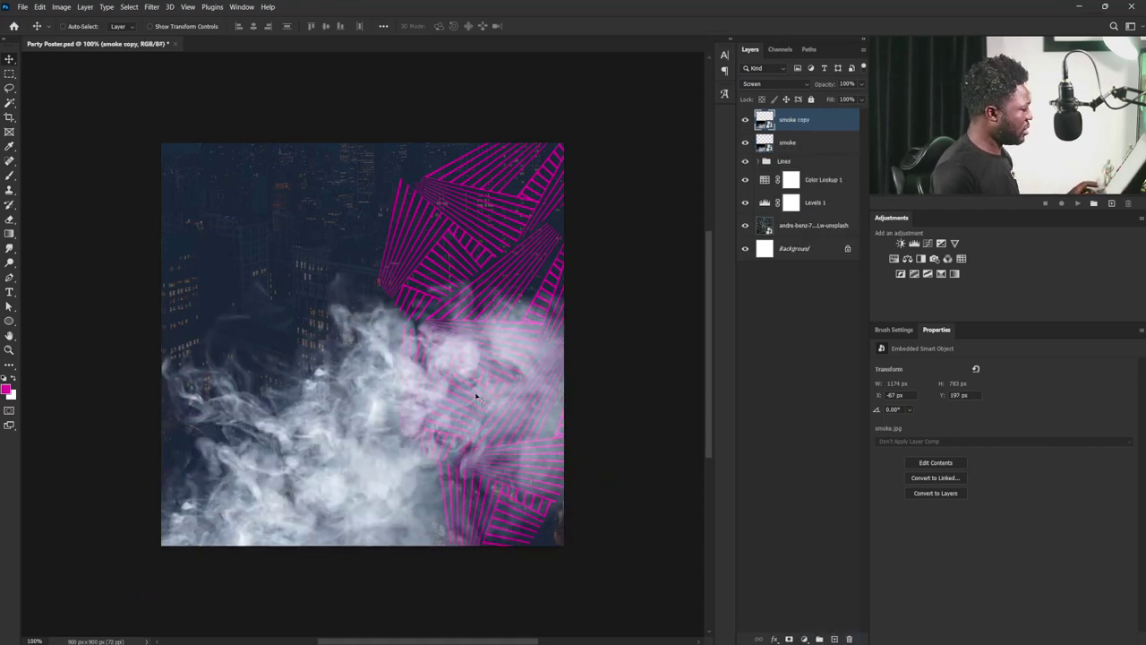
pyautogui.hotkey('ctrl', 't')
pyautogui.moveTo(596, 185); pyautogui.dragTo(284, 244)
pyautogui.moveTo(399, 461); pyautogui.dragTo(488, 493)
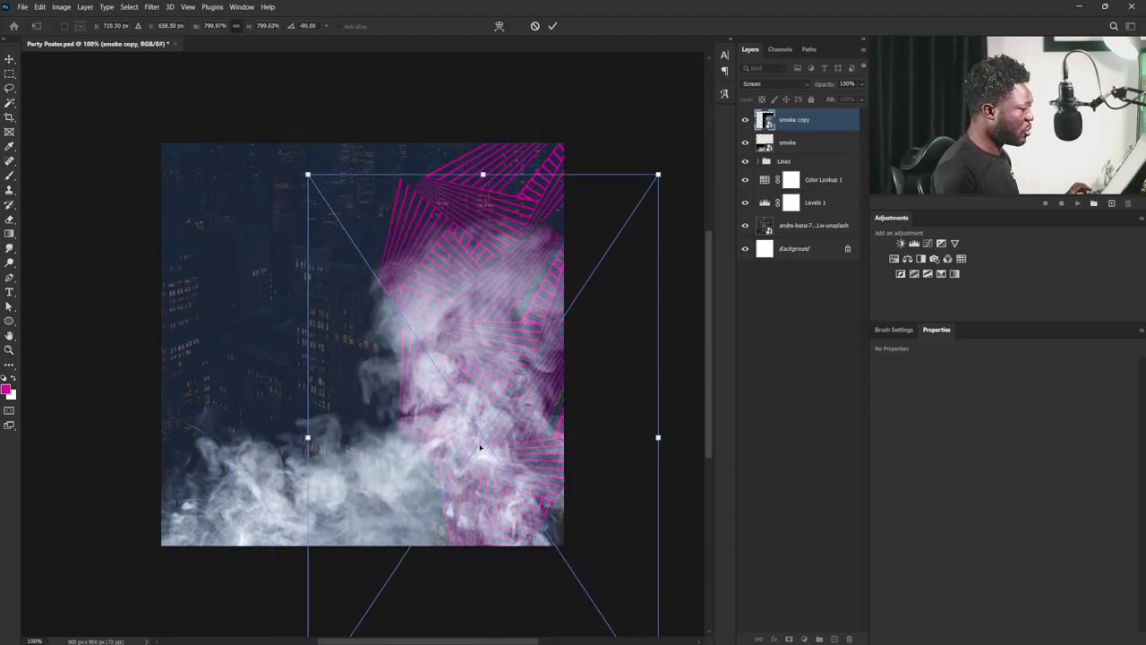
pyautogui.press('Return')
pyautogui.moveTo(474, 404); pyautogui.dragTo(469, 362)
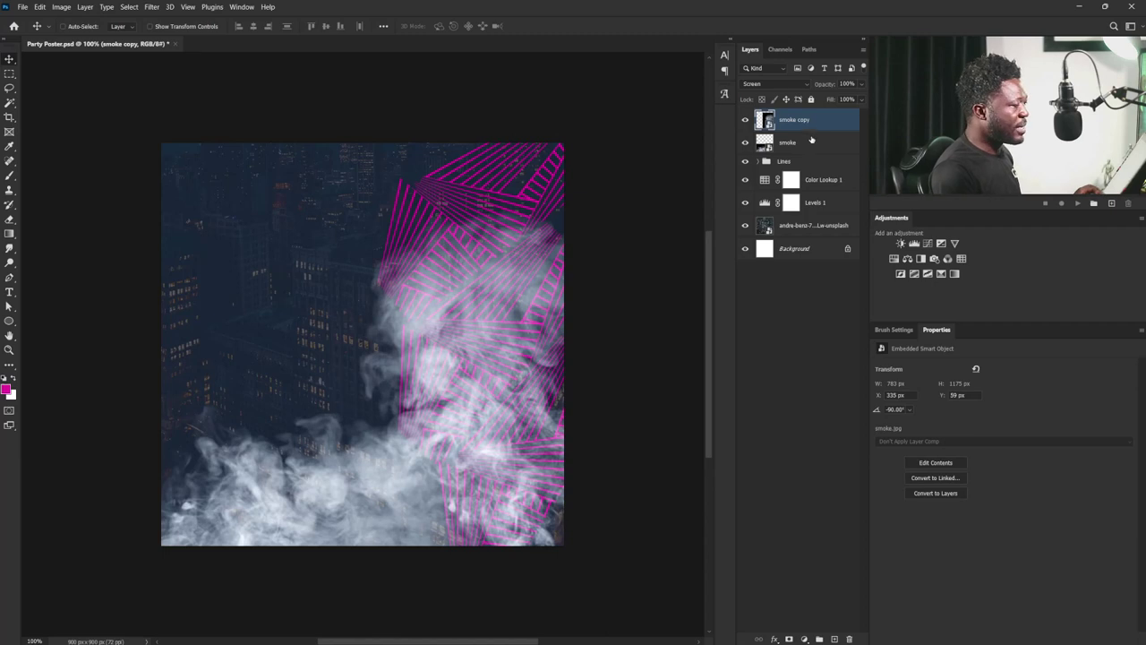
# - Add a Darken-mode red Color Fill layer (0d0000) and duplicate the smoke as smoke copy 2
pyautogui.click(804, 638)
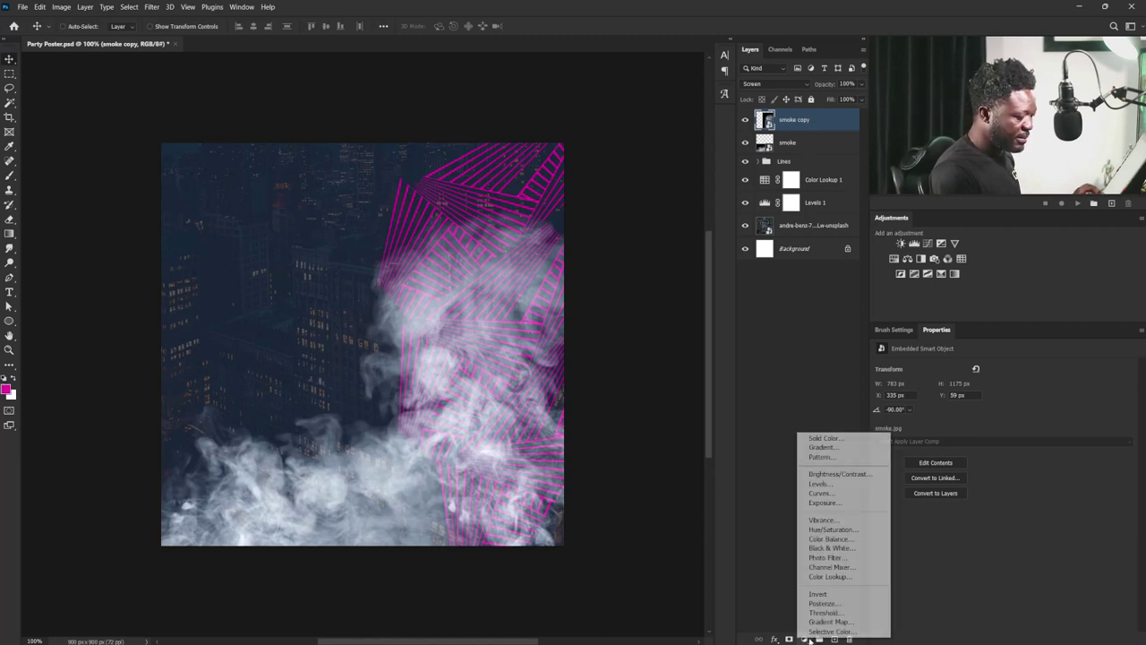
pyautogui.click(824, 439)
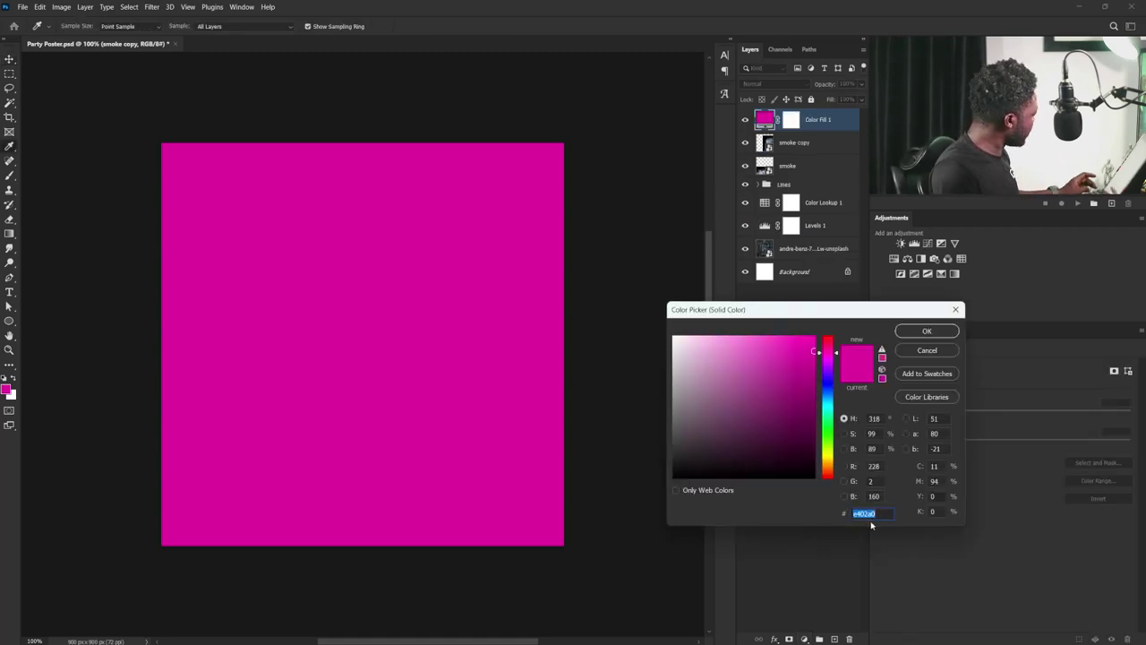
pyautogui.write('0d')
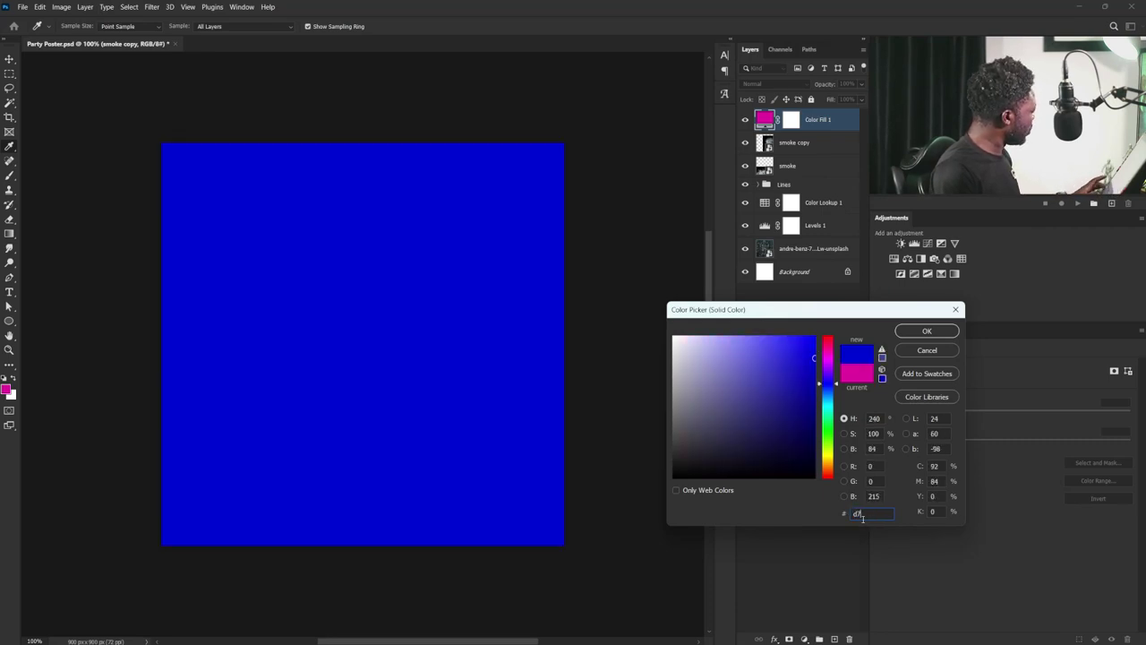
pyautogui.write('000')
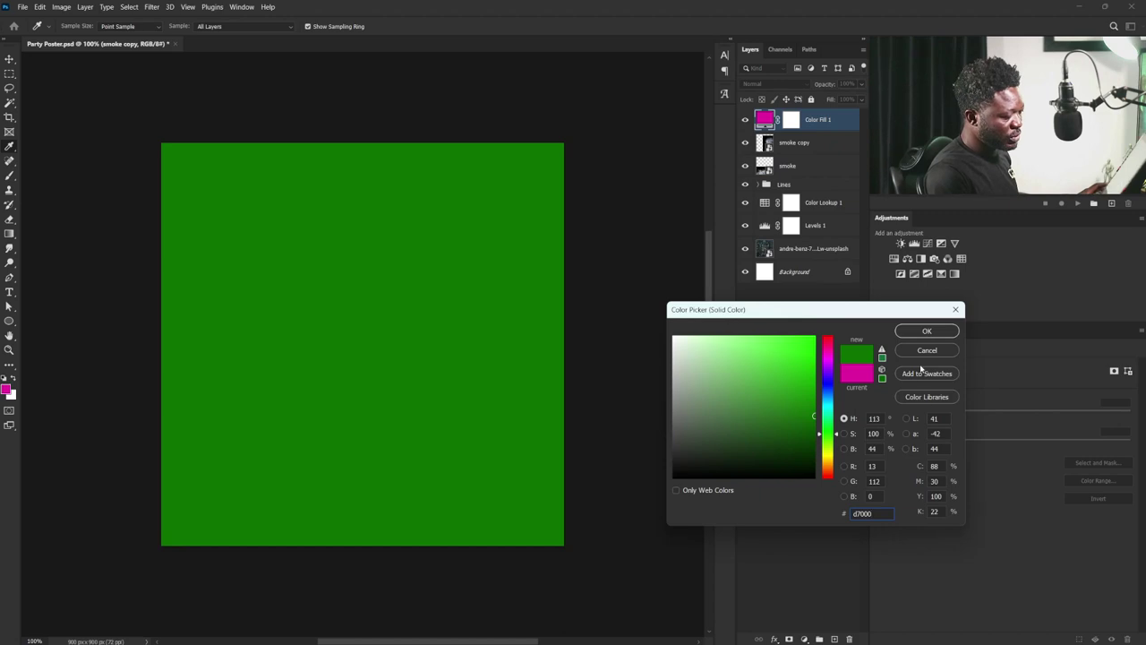
pyautogui.write('0')
pyautogui.click(923, 331)
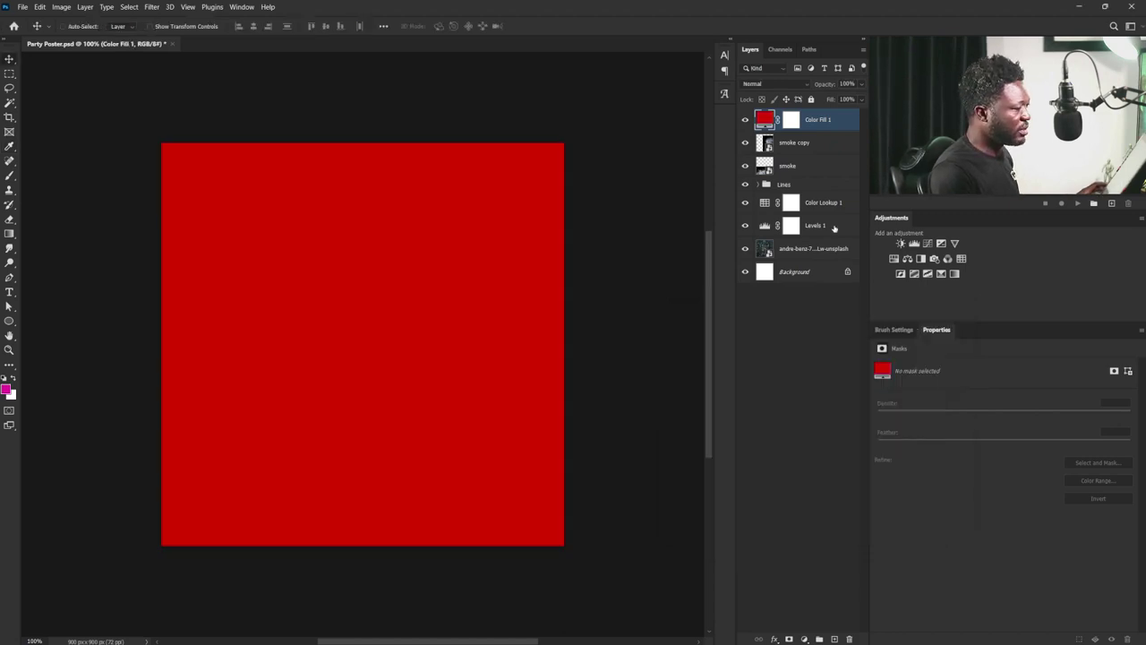
pyautogui.click(793, 85)
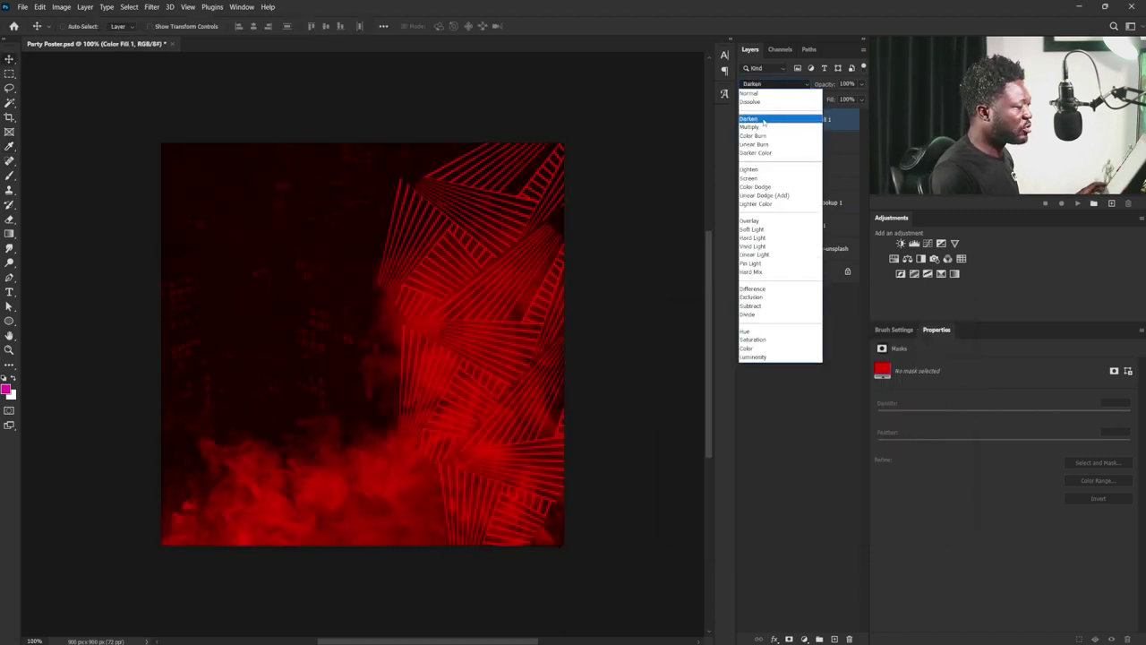
pyautogui.click(764, 122)
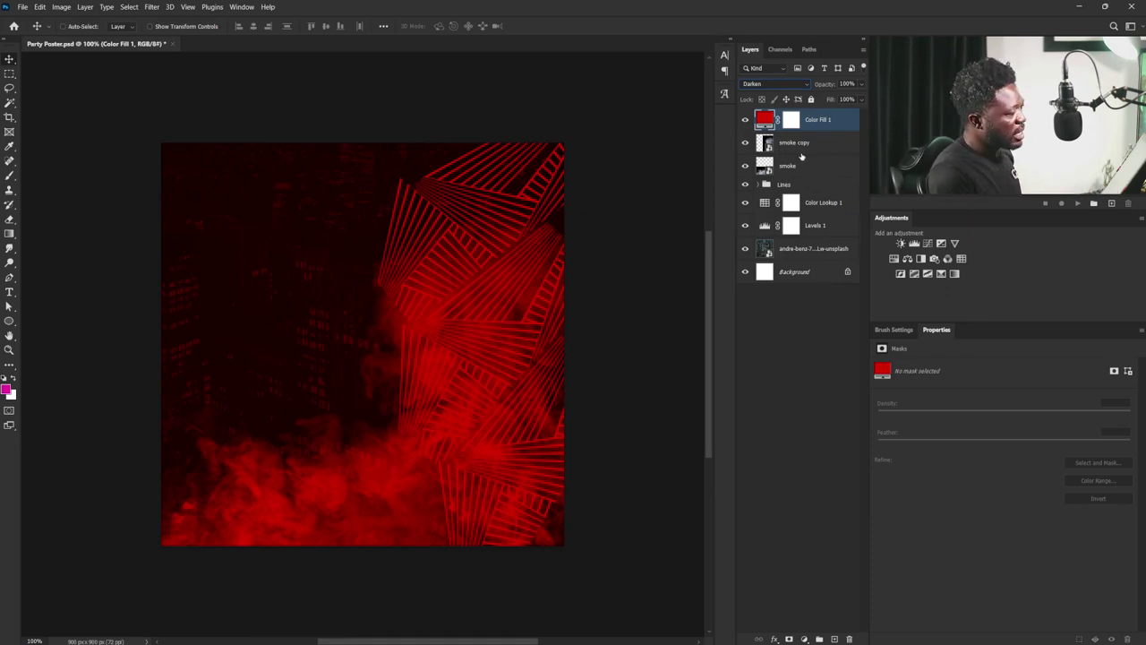
pyautogui.moveTo(791, 166); pyautogui.dragTo(833, 639)
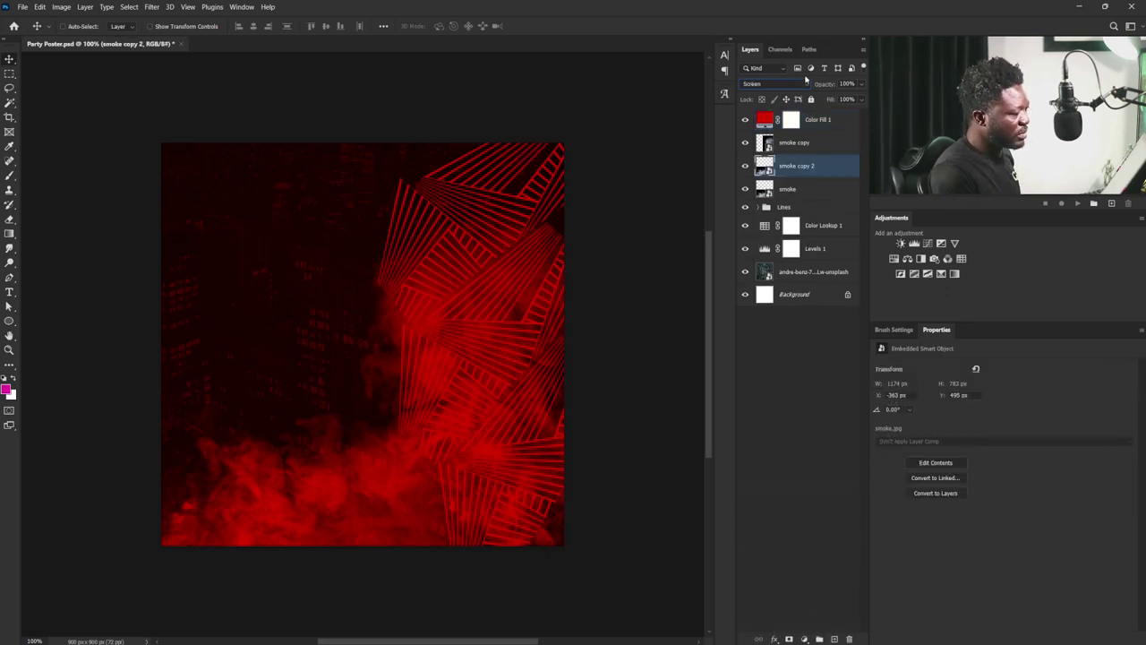
# - Move smoke copy 2 above Color Fill 1 in the layer stack
pyautogui.click(807, 188)
pyautogui.moveTo(803, 169); pyautogui.dragTo(801, 109)
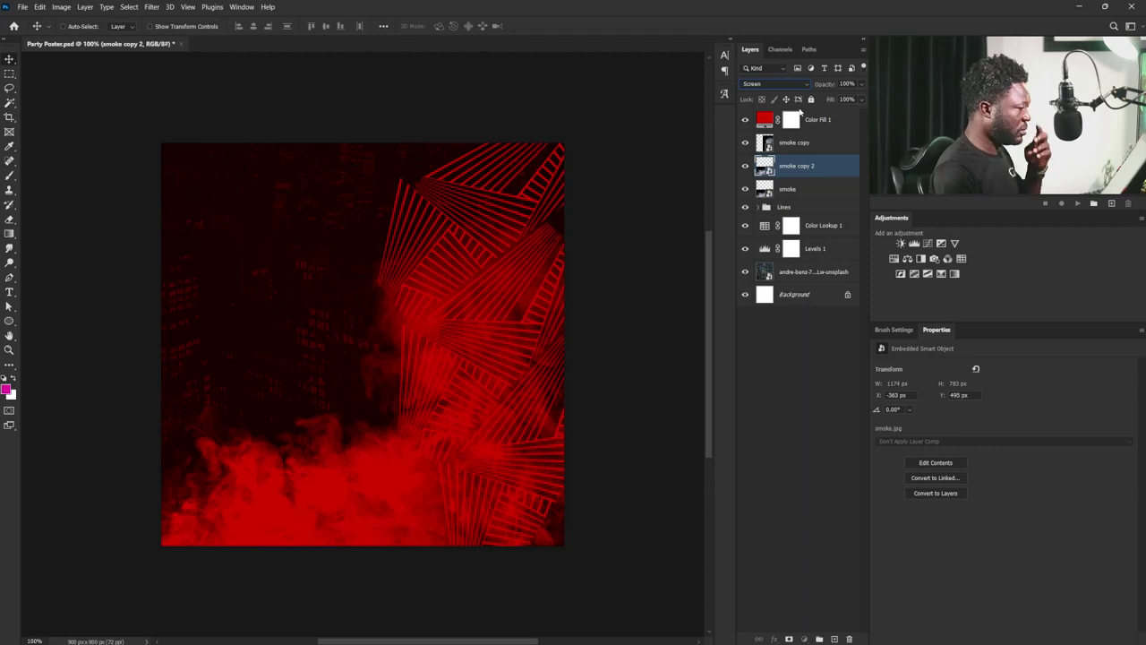
pyautogui.moveTo(812, 171); pyautogui.dragTo(810, 111)
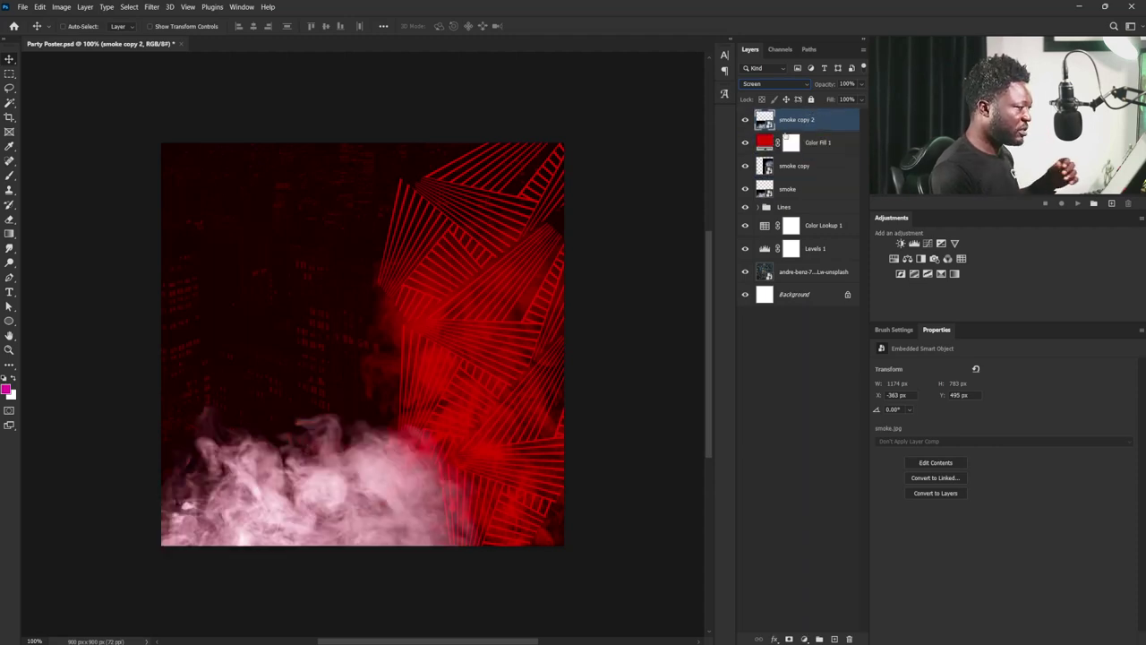
# - Enlarge smoke copy 2, tilted -7.21°, then drag the concert photo into the poster
pyautogui.hotkey('ctrl', 't')
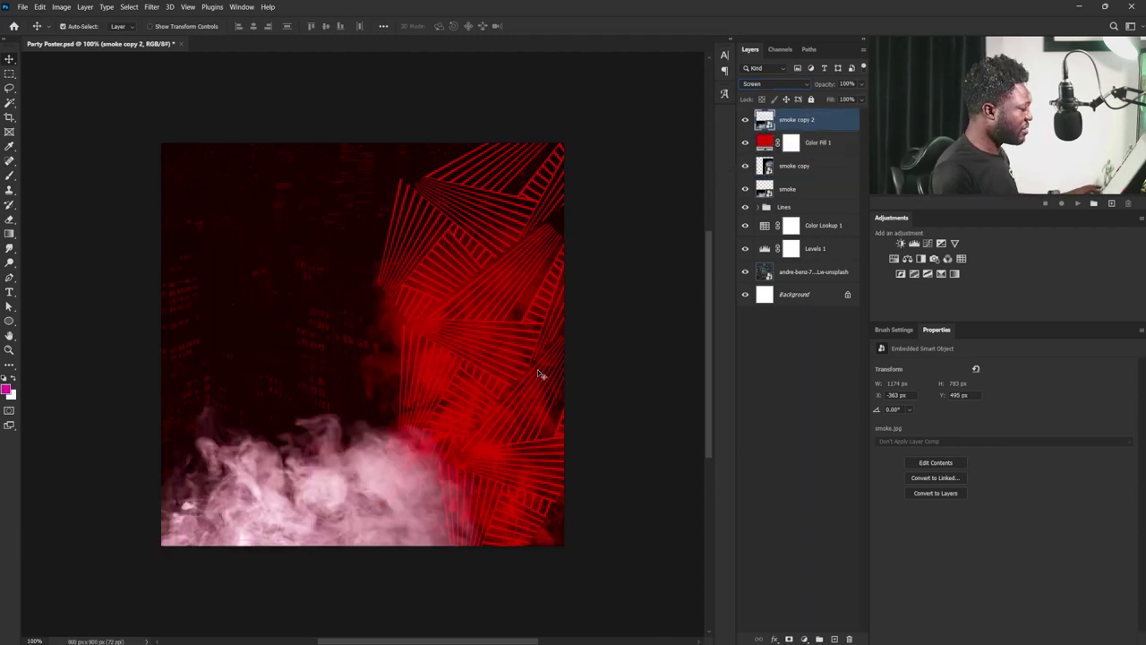
pyautogui.moveTo(525, 364); pyautogui.dragTo(636, 196)
pyautogui.moveTo(473, 385); pyautogui.dragTo(486, 383)
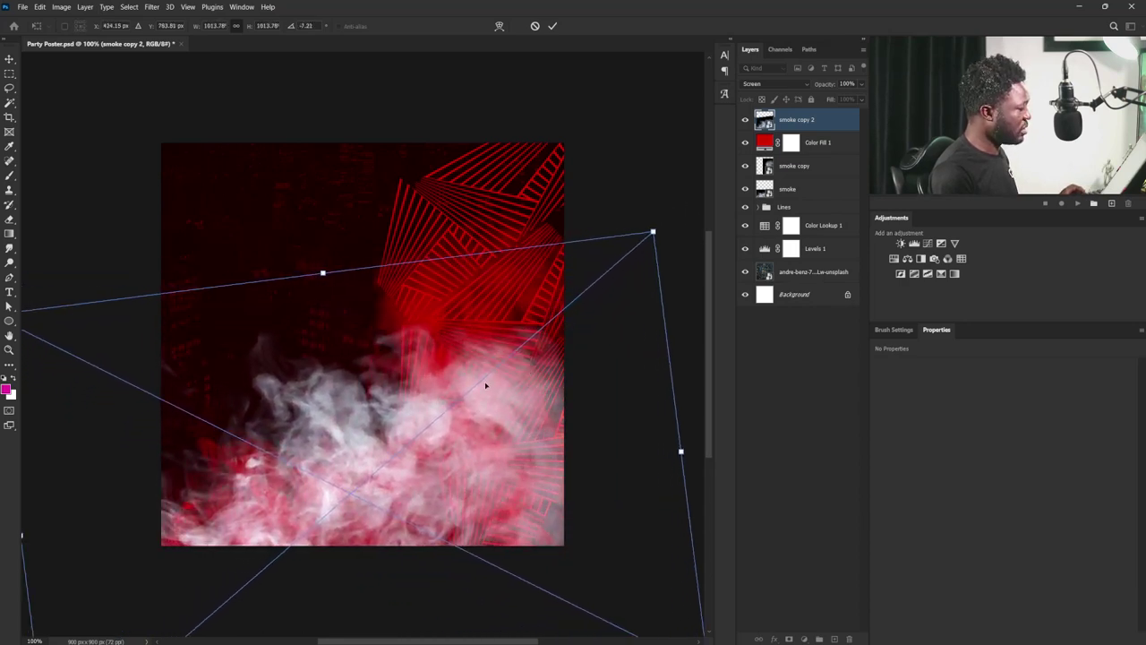
pyautogui.press('Return')
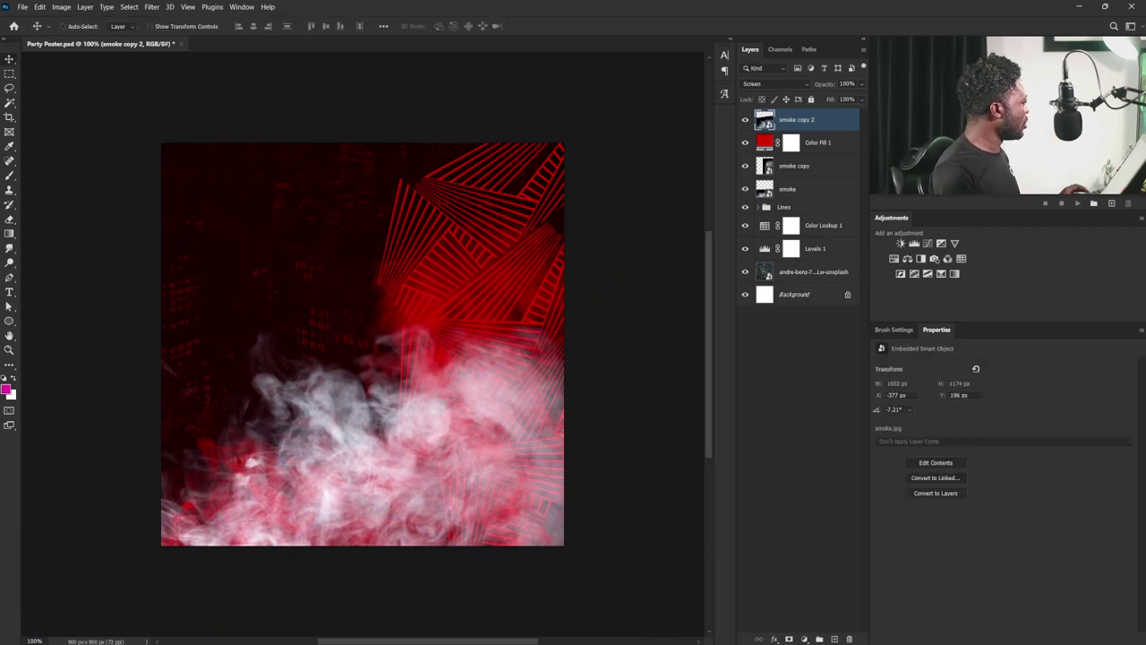
pyautogui.moveTo(18, 358); pyautogui.dragTo(357, 385)
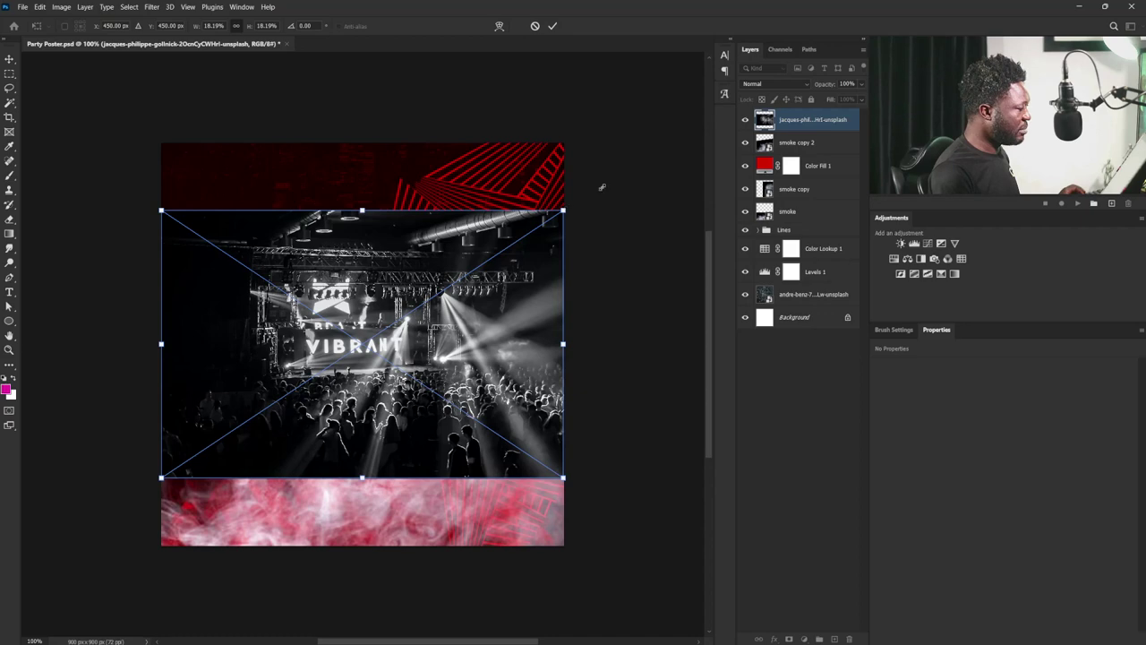
# - Scale the concert photo and tilt it about 6.67° along the poster's bottom
pyautogui.moveTo(602, 187); pyautogui.dragTo(698, 200)
pyautogui.moveTo(318, 344); pyautogui.dragTo(236, 509)
pyautogui.moveTo(591, 450); pyautogui.dragTo(640, 394)
pyautogui.moveTo(484, 460); pyautogui.dragTo(484, 479)
pyautogui.press('Return')
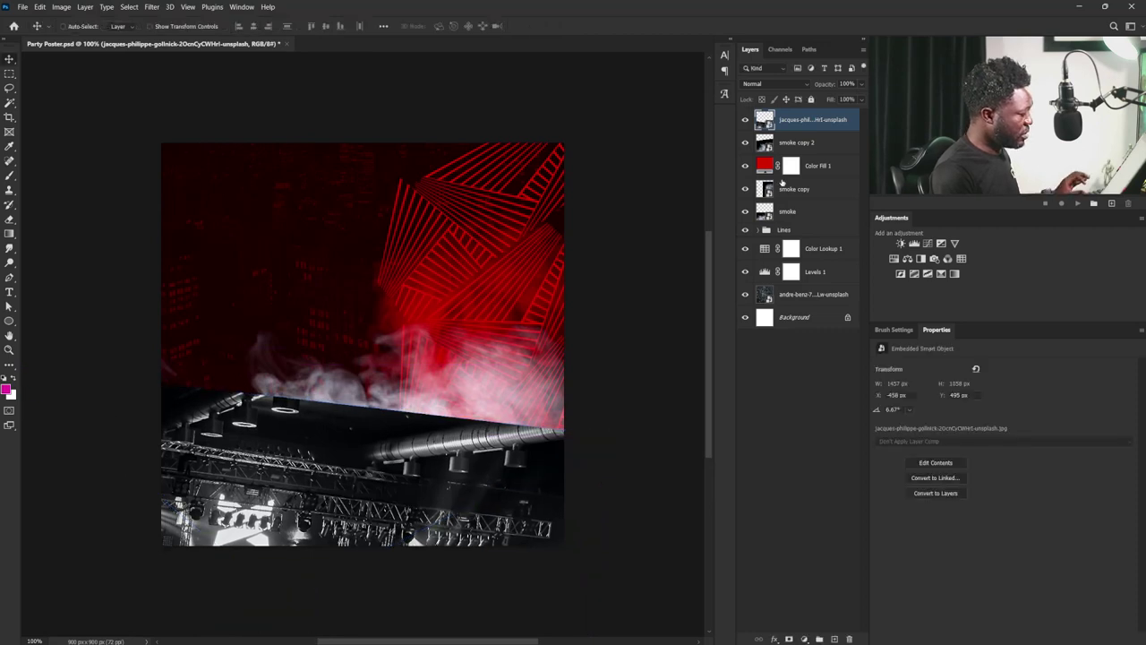
# - Give the concert photo a layer mask and set its blend mode to Screen
pyautogui.click(788, 639)
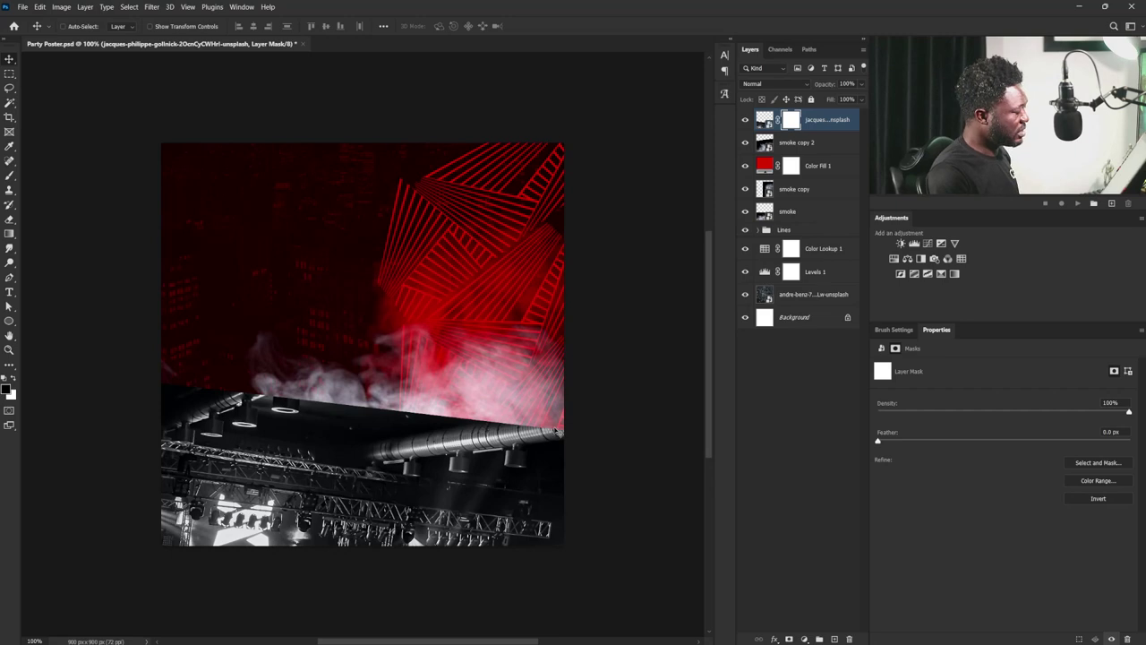
pyautogui.click(770, 86)
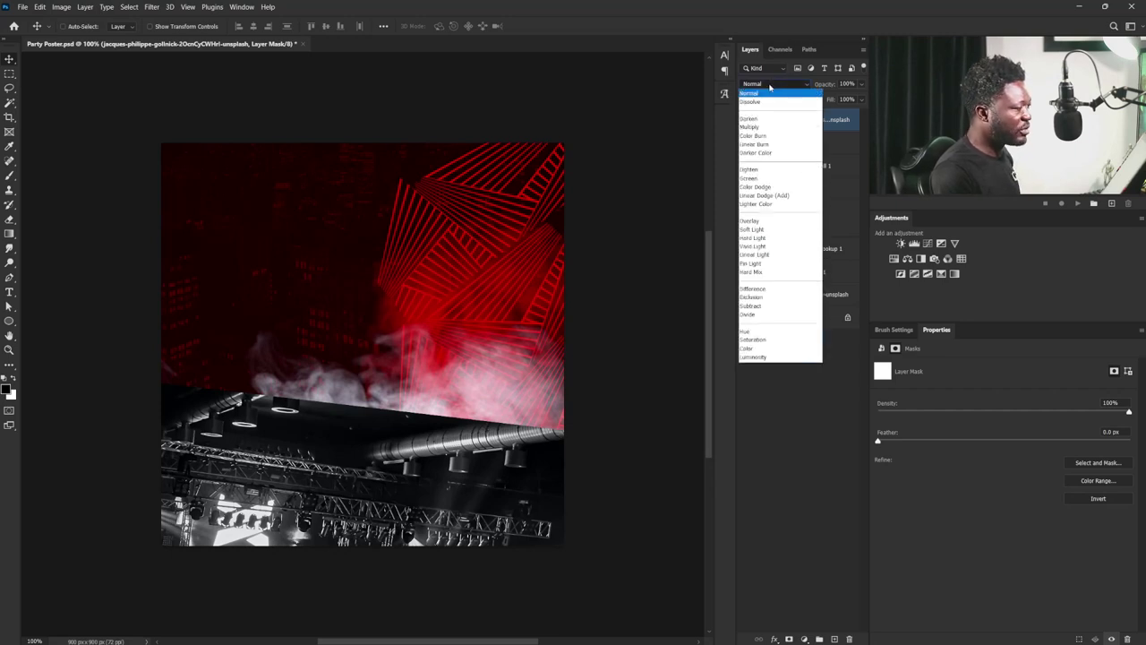
pyautogui.click(783, 170)
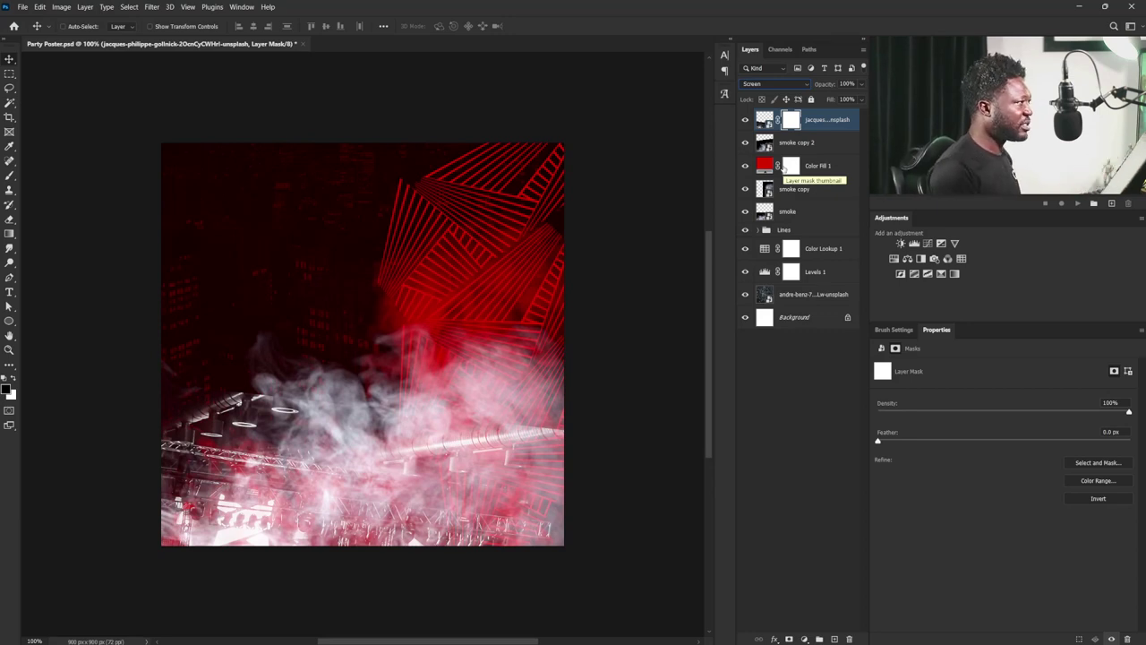
# - Paint black on the concert photo's mask with a 150 px brush, then add a Hue/Saturation layer
pyautogui.press('b')
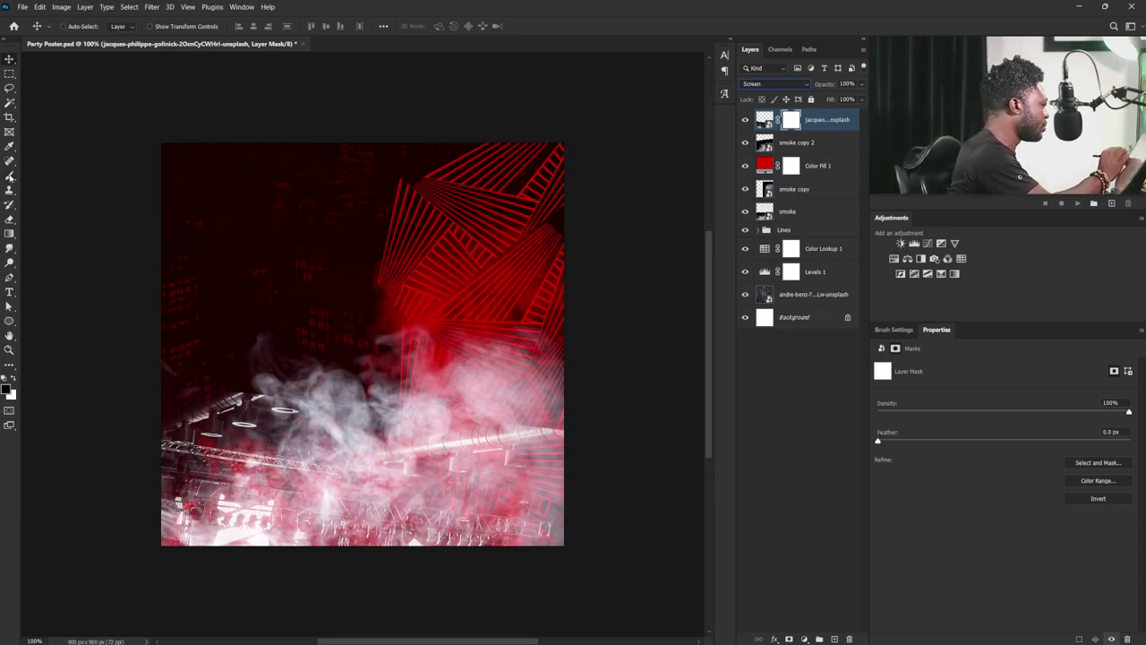
pyautogui.click(895, 330)
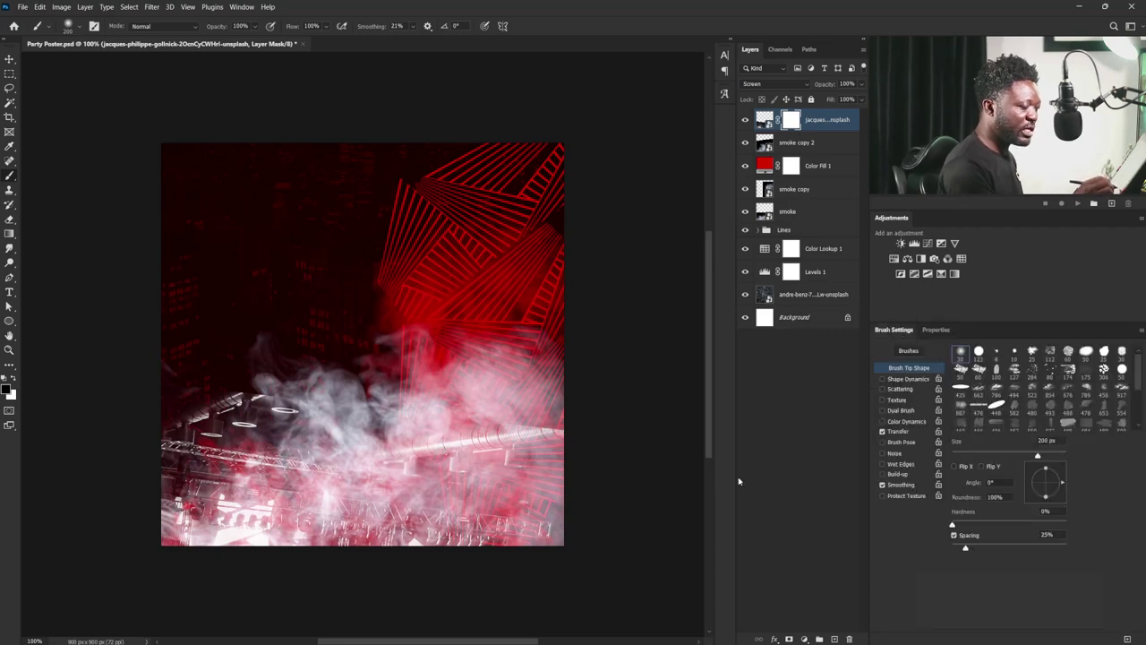
pyautogui.click(958, 355)
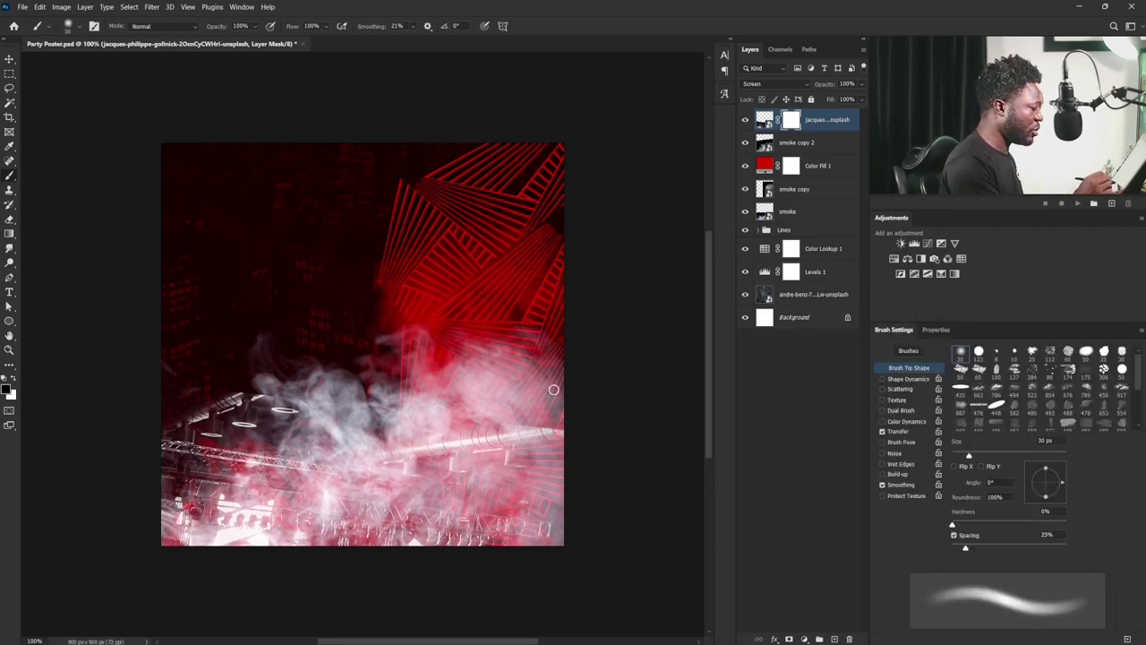
pyautogui.press(']')
pyautogui.press(']')
pyautogui.press(']')
pyautogui.press(']')
pyautogui.press(']')
pyautogui.press(']')
pyautogui.press(']')
pyautogui.press(']')
pyautogui.press(']')
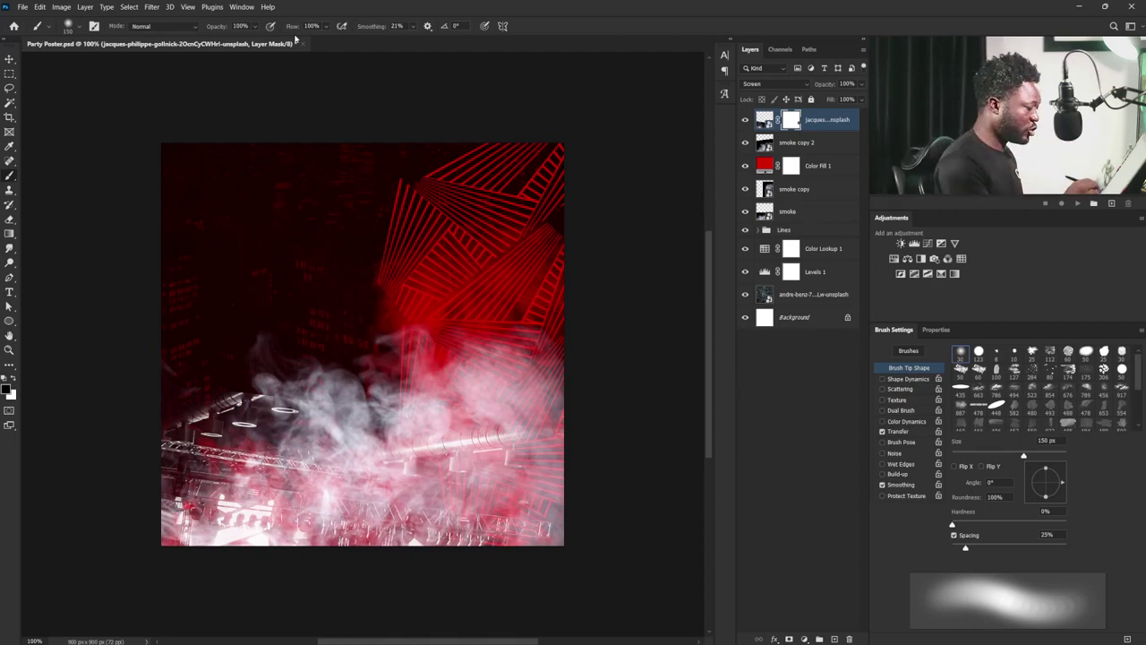
pyautogui.moveTo(551, 426)
pyautogui.mouseDown()
pyautogui.moveTo(521, 418)
pyautogui.moveTo(496, 428)
pyautogui.moveTo(485, 403)
pyautogui.moveTo(460, 424)
pyautogui.moveTo(447, 399)
pyautogui.moveTo(416, 438)
pyautogui.moveTo(396, 436)
pyautogui.moveTo(350, 375)
pyautogui.moveTo(345, 389)
pyautogui.moveTo(443, 404)
pyautogui.moveTo(301, 399)
pyautogui.moveTo(249, 412)
pyautogui.moveTo(232, 365)
pyautogui.moveTo(199, 369)
pyautogui.moveTo(220, 426)
pyautogui.mouseUp()
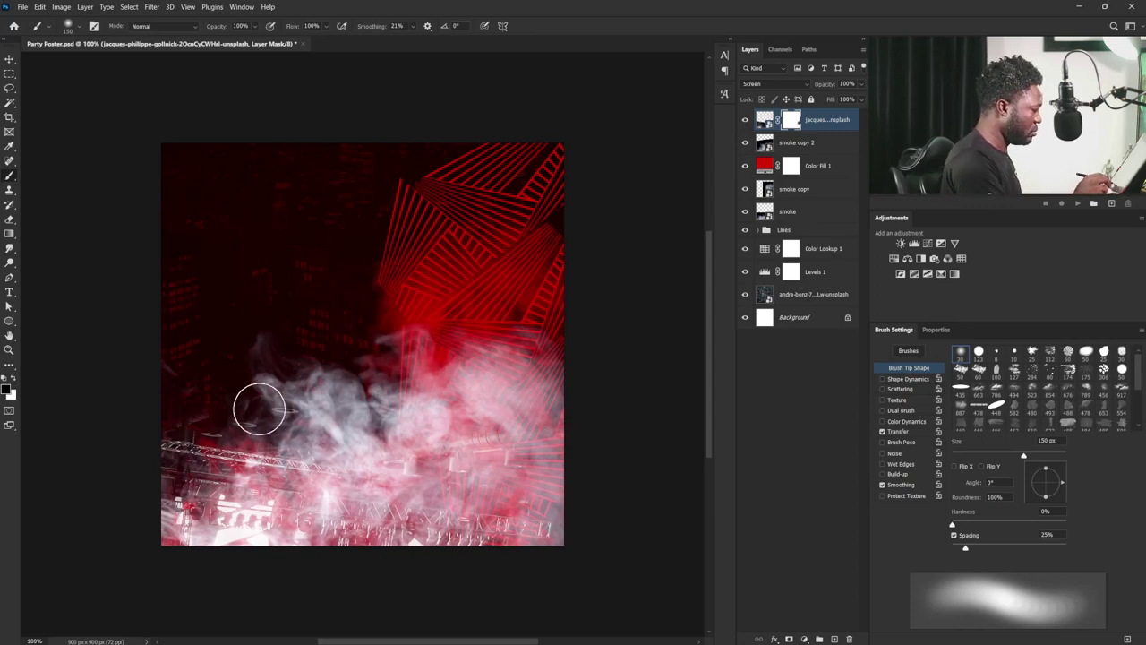
pyautogui.click(764, 120)
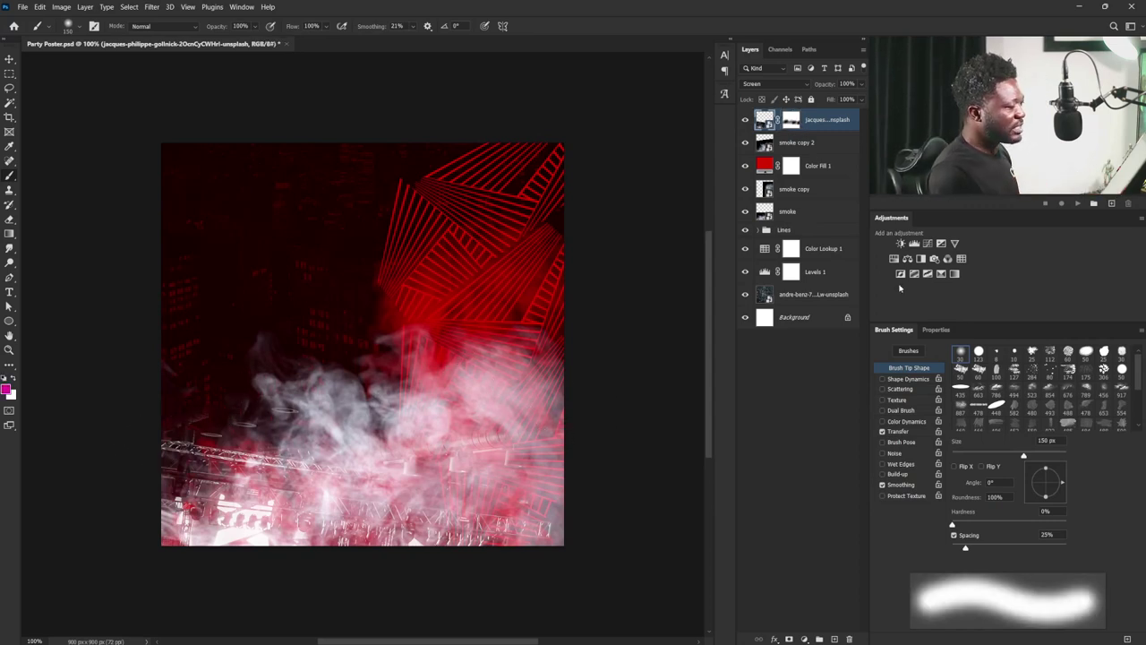
pyautogui.click(893, 258)
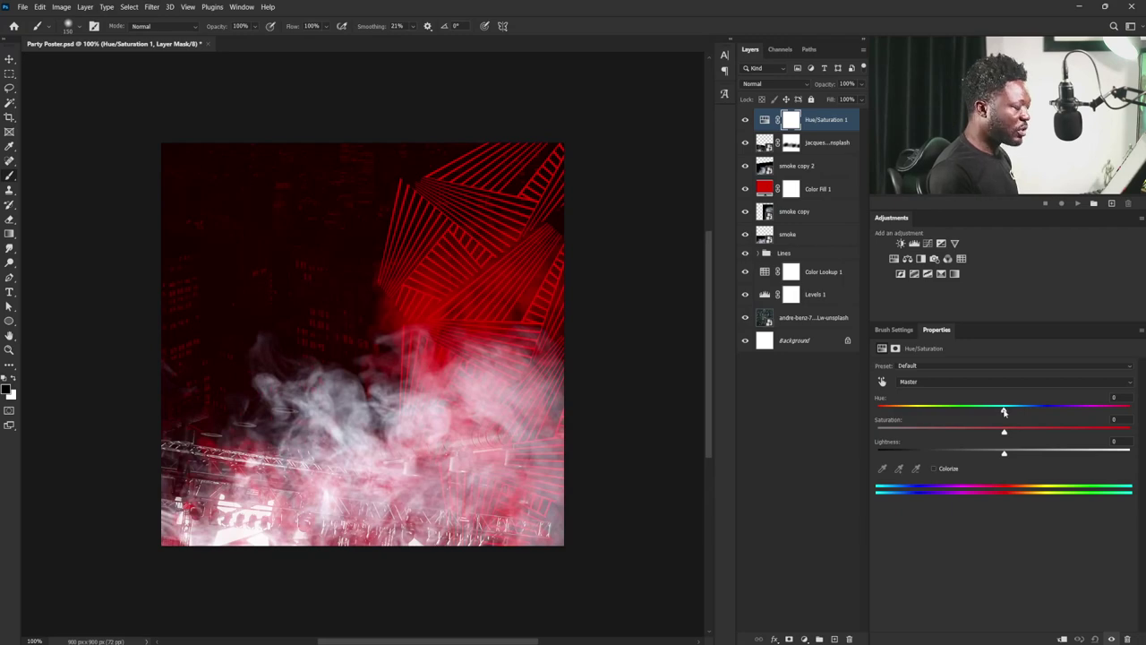
# - Set Hue/Saturation 1 to Hue -45 and Saturation +73 for a vivid magenta poster
pyautogui.moveTo(1004, 411); pyautogui.dragTo(943, 407)
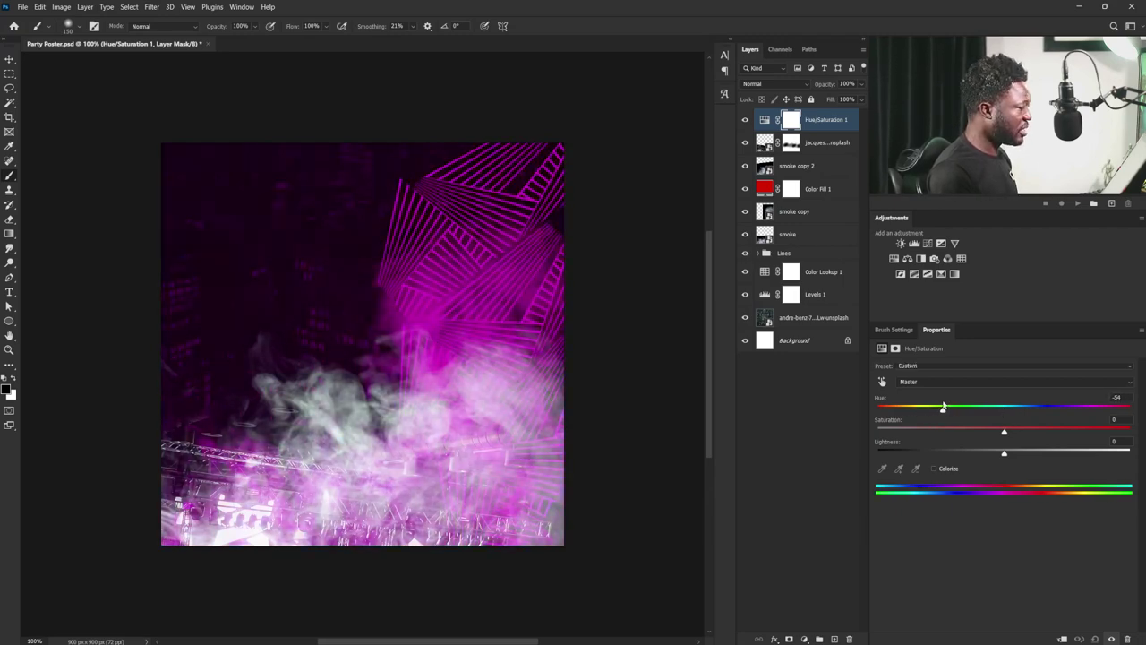
pyautogui.moveTo(1004, 433); pyautogui.dragTo(1077, 414)
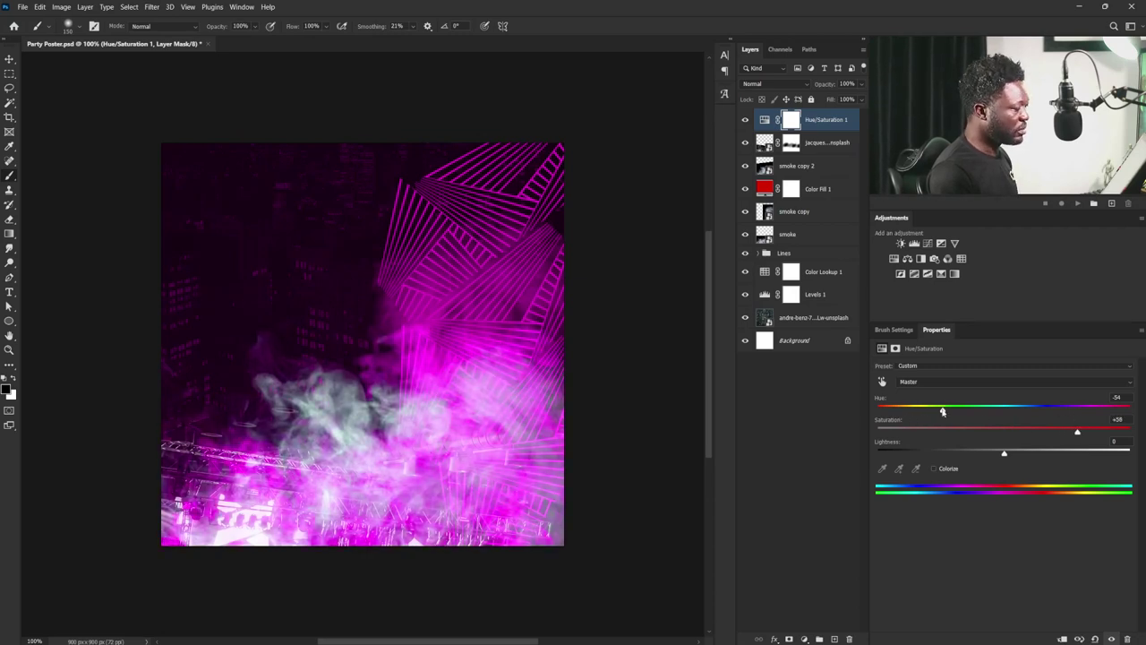
pyautogui.moveTo(942, 410); pyautogui.dragTo(948, 411)
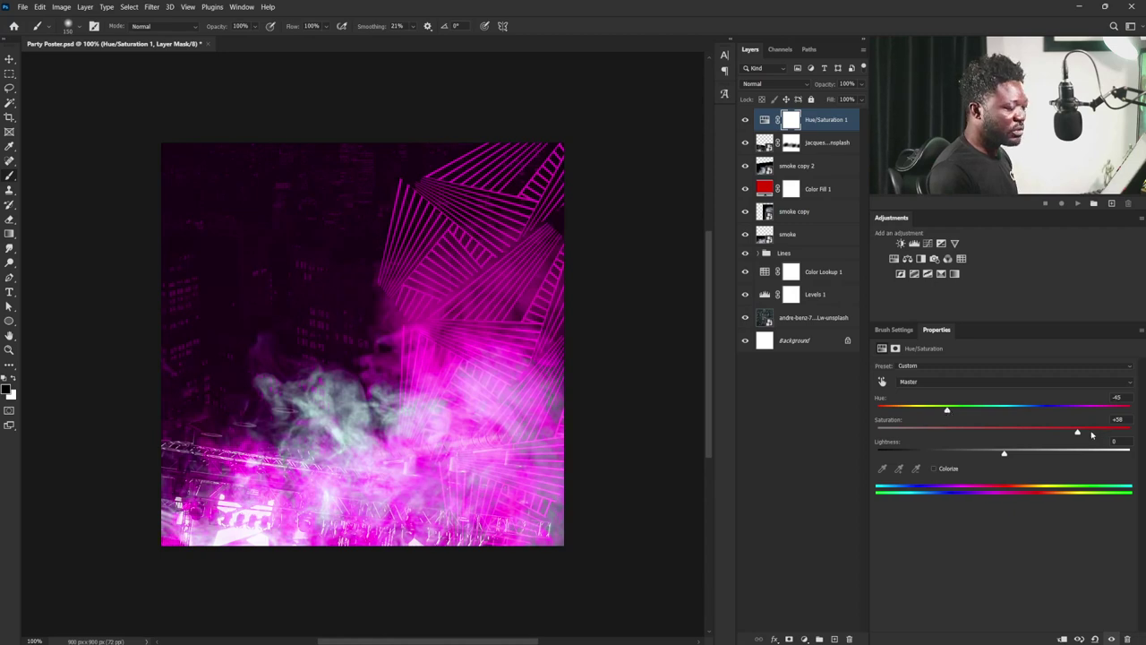
pyautogui.moveTo(1078, 434); pyautogui.dragTo(1097, 435)
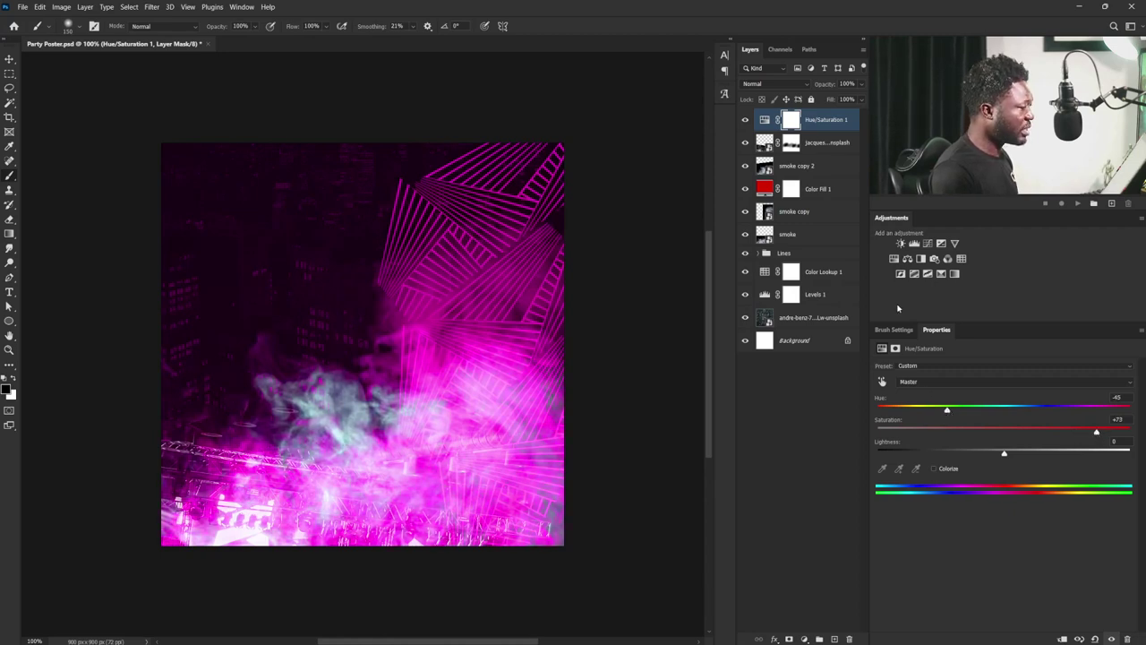
pyautogui.click(793, 165)
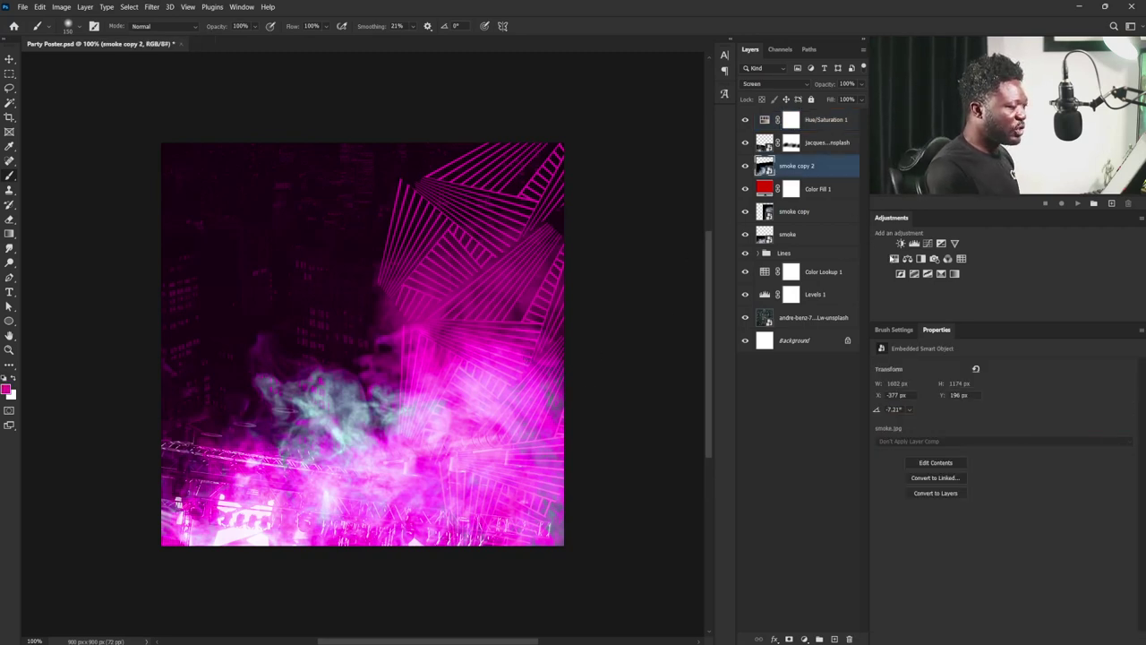
# - Clip a Hue/Saturation layer to smoke copy 2 with Hue -180 and Saturation +17
pyautogui.click(894, 258)
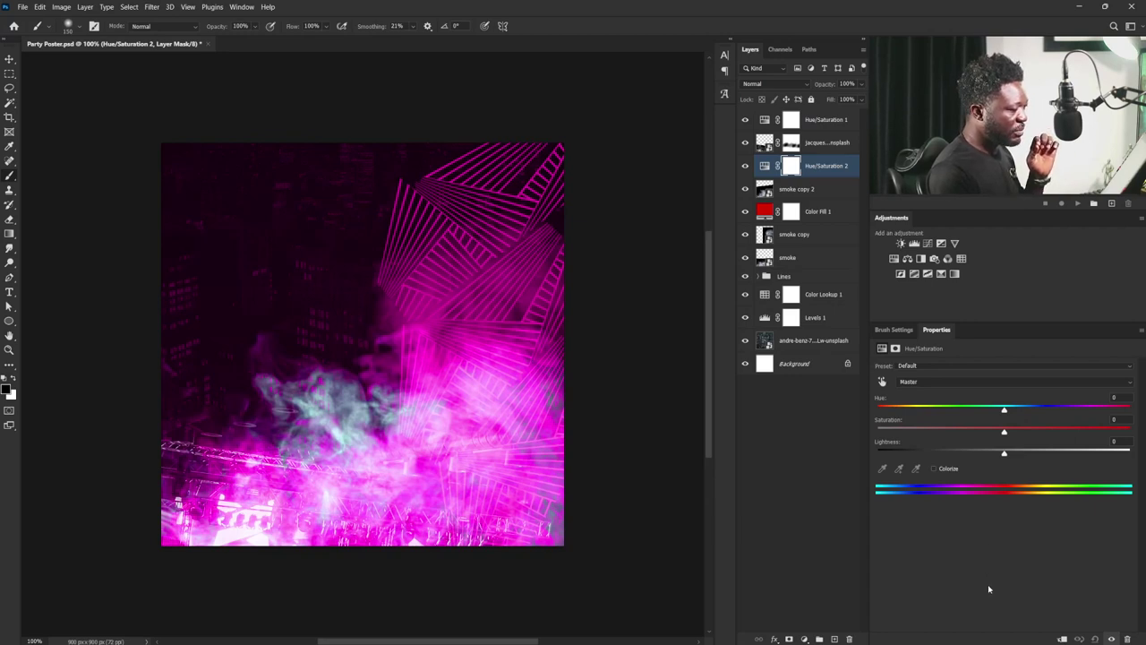
pyautogui.click(1062, 638)
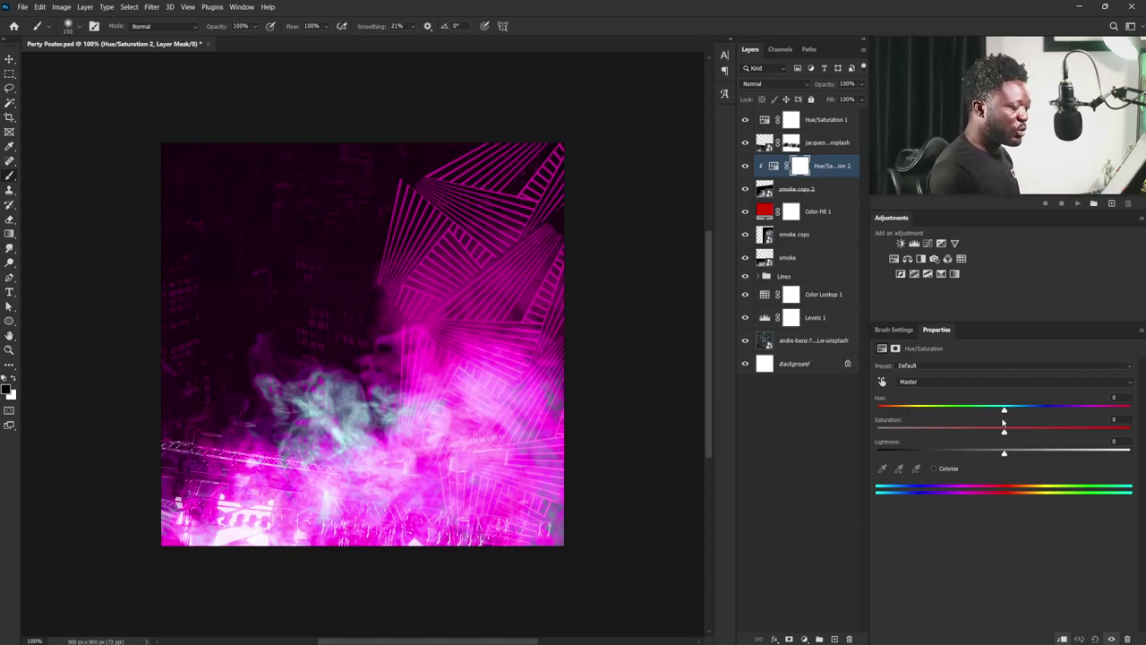
pyautogui.moveTo(1002, 414); pyautogui.dragTo(828, 414)
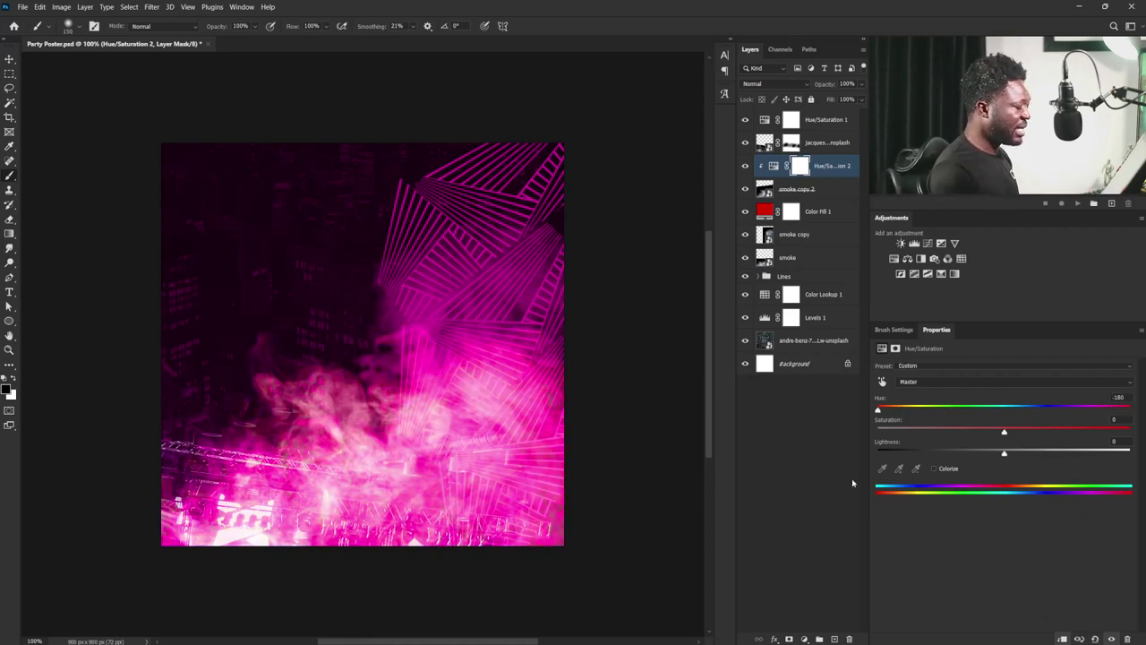
pyautogui.moveTo(1005, 435); pyautogui.dragTo(1026, 435)
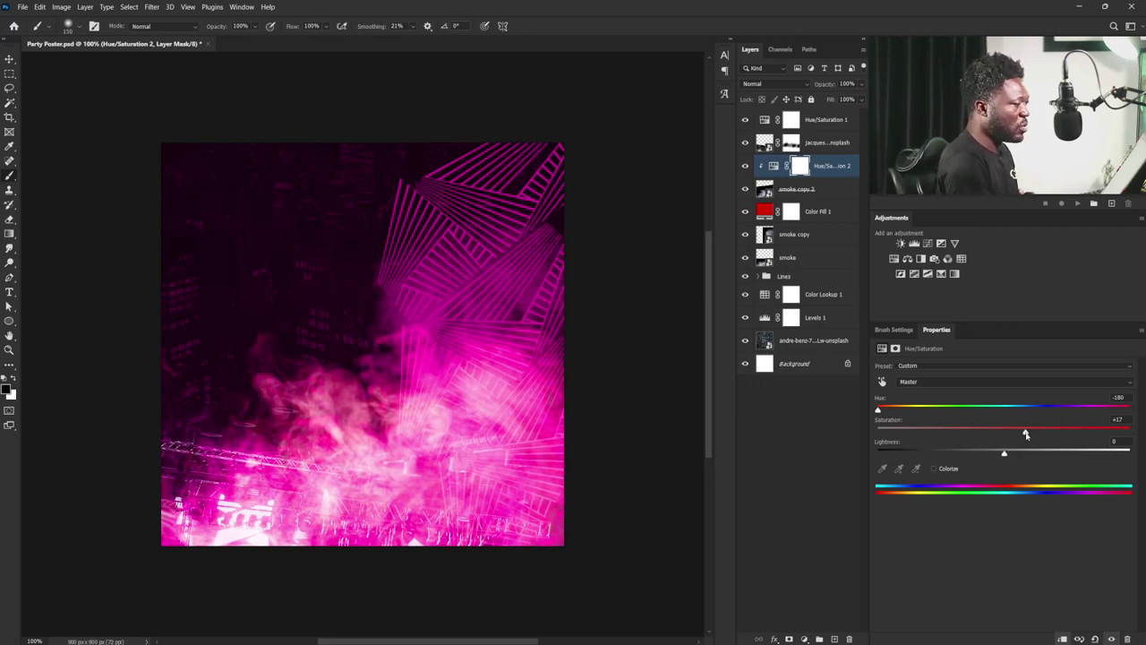
pyautogui.click(828, 124)
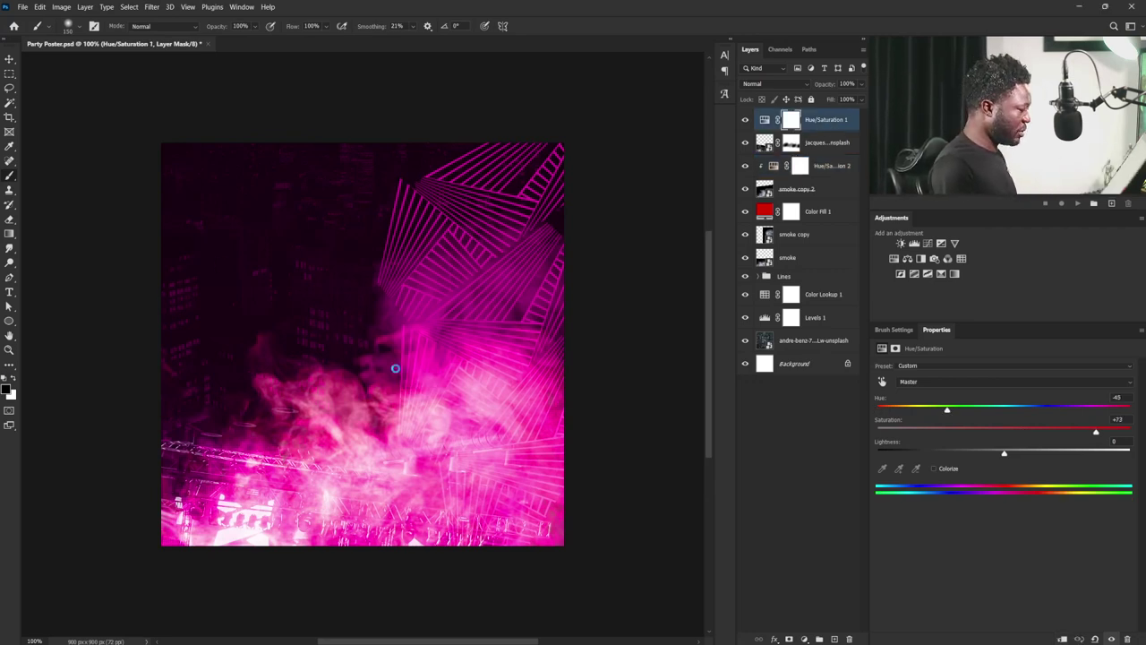
# - Paste the woman's photo, shrink it and tilt it to -2.75° at lower right
pyautogui.hotkey('ctrl', 'v')
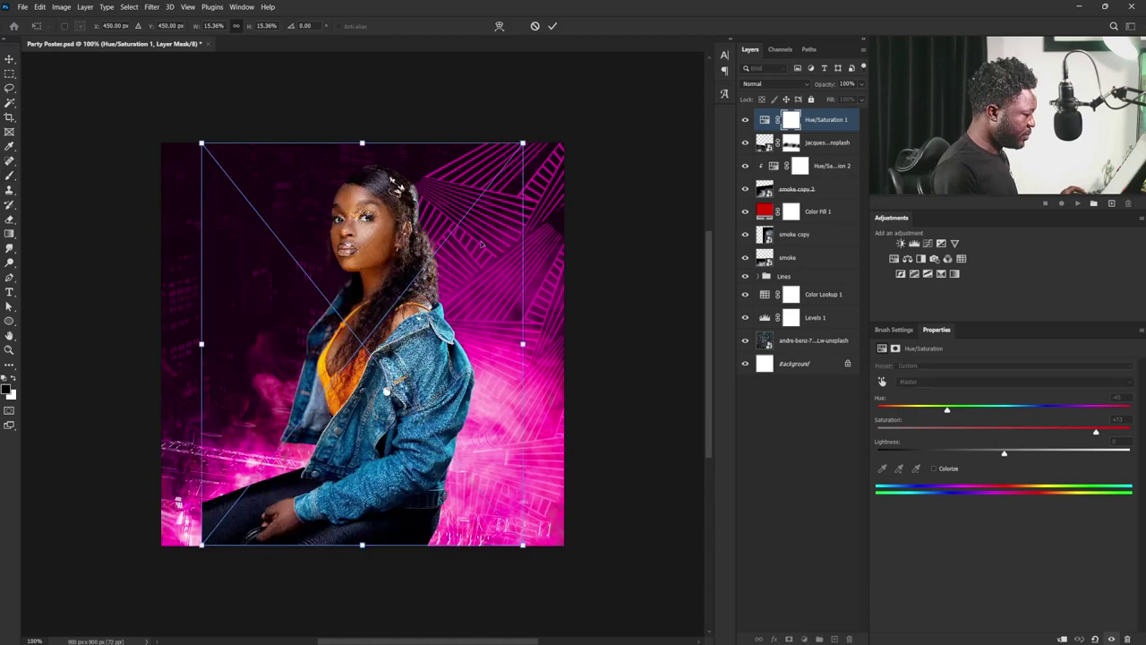
pyautogui.moveTo(388, 317); pyautogui.dragTo(454, 429)
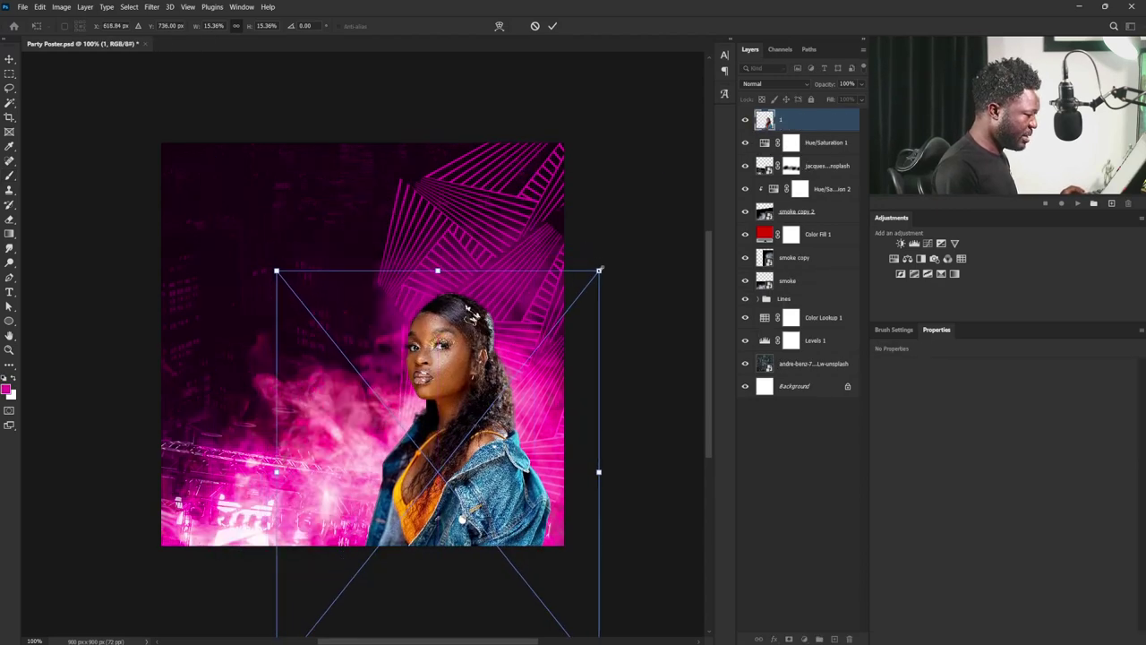
pyautogui.moveTo(599, 270); pyautogui.dragTo(613, 276)
pyautogui.moveTo(492, 434); pyautogui.dragTo(497, 397)
pyautogui.press('Return')
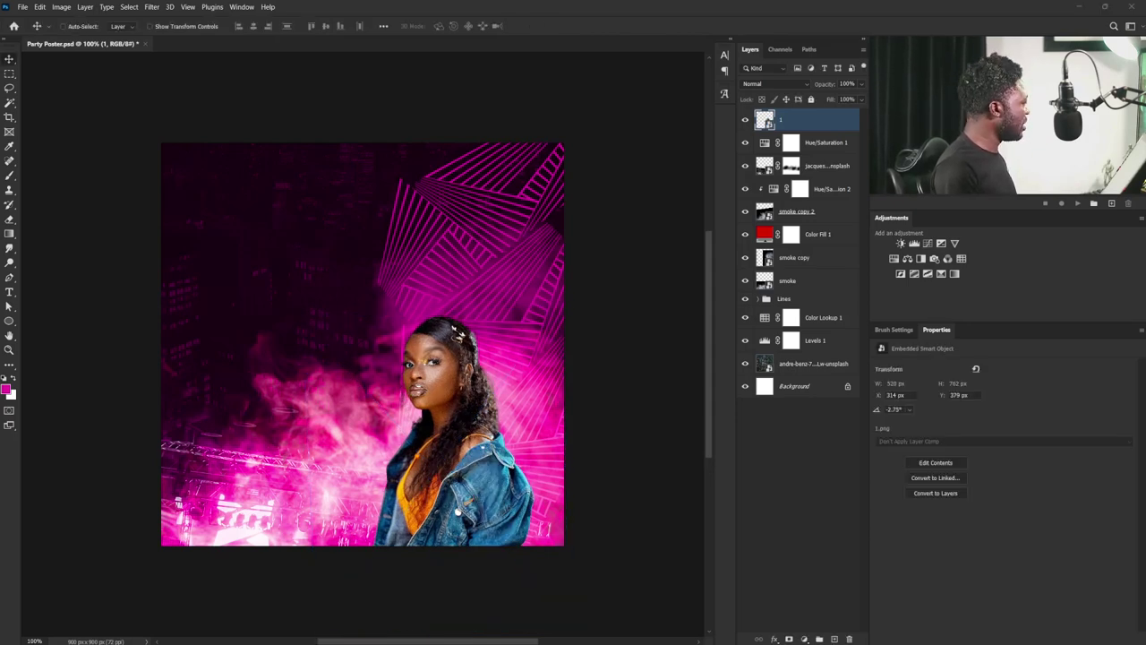
# - Paste the man's photo, shrink him beside the woman, and put her layer in front
pyautogui.hotkey('ctrl', 'v')
pyautogui.moveTo(496, 143); pyautogui.dragTo(460, 197)
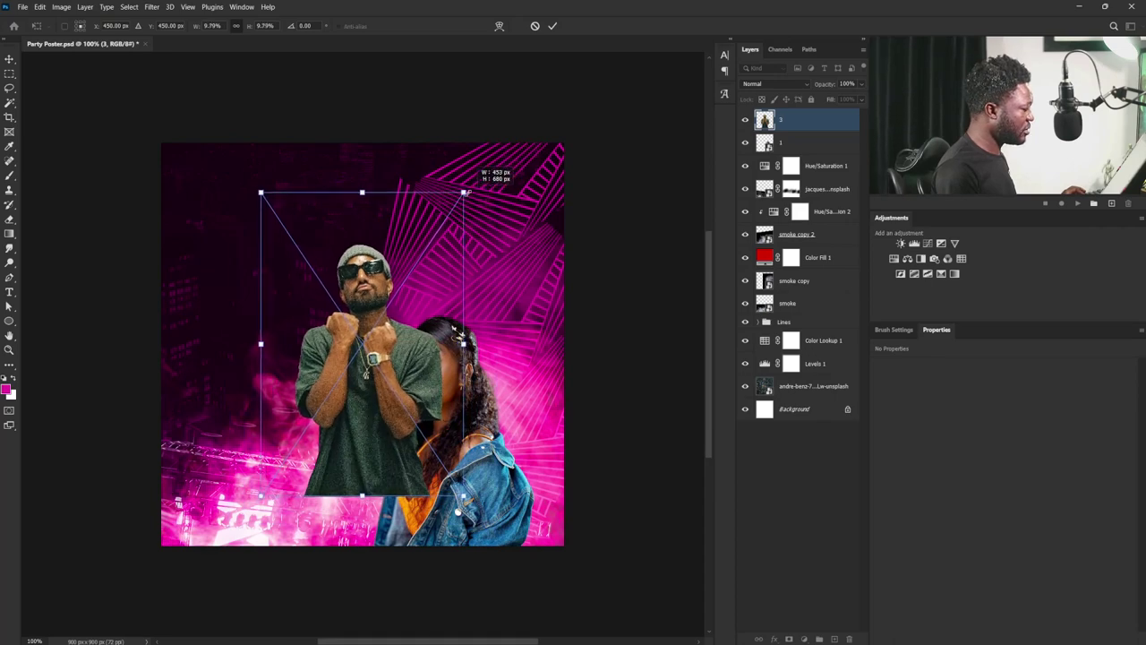
pyautogui.moveTo(386, 319); pyautogui.dragTo(409, 327)
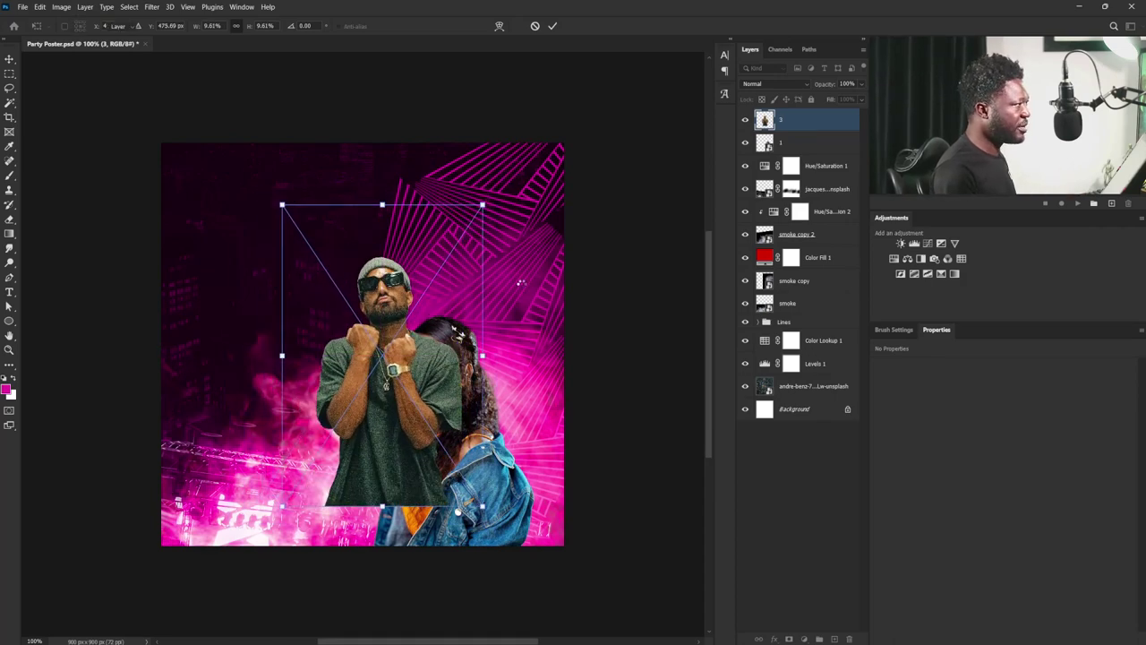
pyautogui.press('Return')
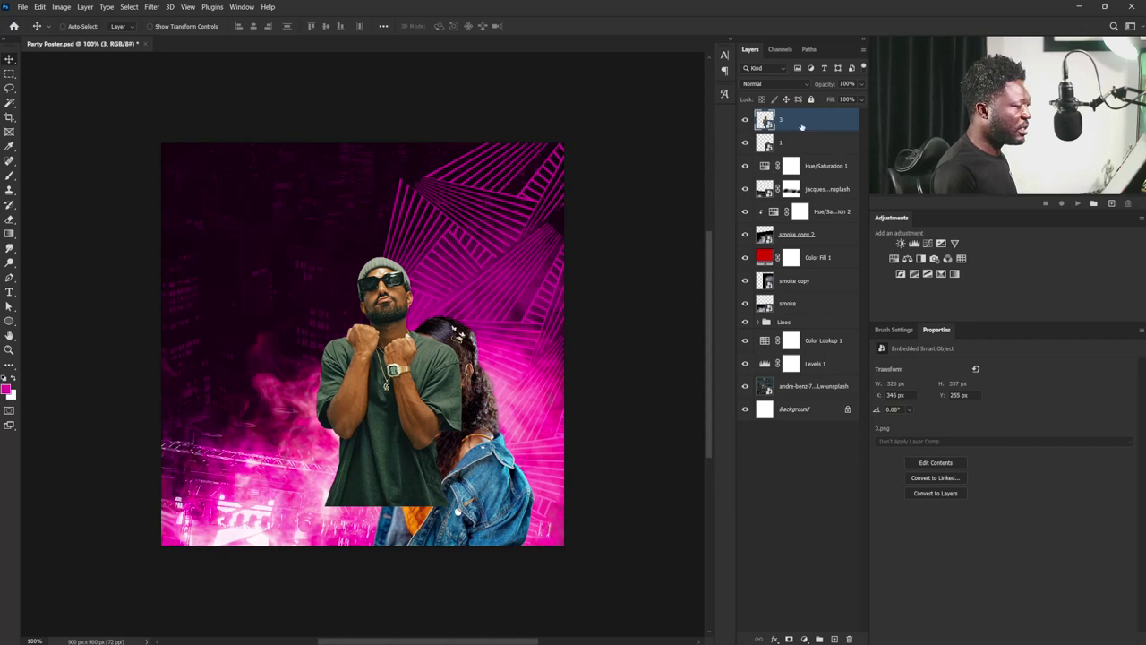
pyautogui.moveTo(801, 143); pyautogui.dragTo(793, 161)
pyautogui.moveTo(347, 371); pyautogui.dragTo(348, 376)
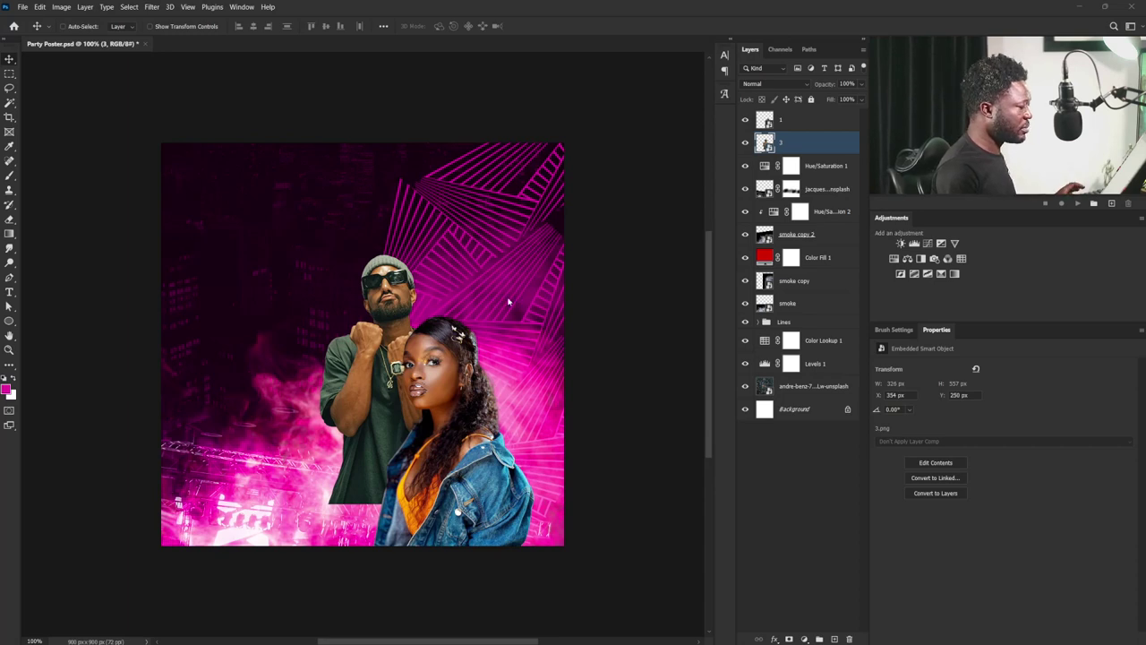
# - Add the blond man flipped horizontally and shrunk into place, then mask layer 1
pyautogui.hotkey('ctrl', 't')
pyautogui.press('Return')
pyautogui.rightClick(312, 280)
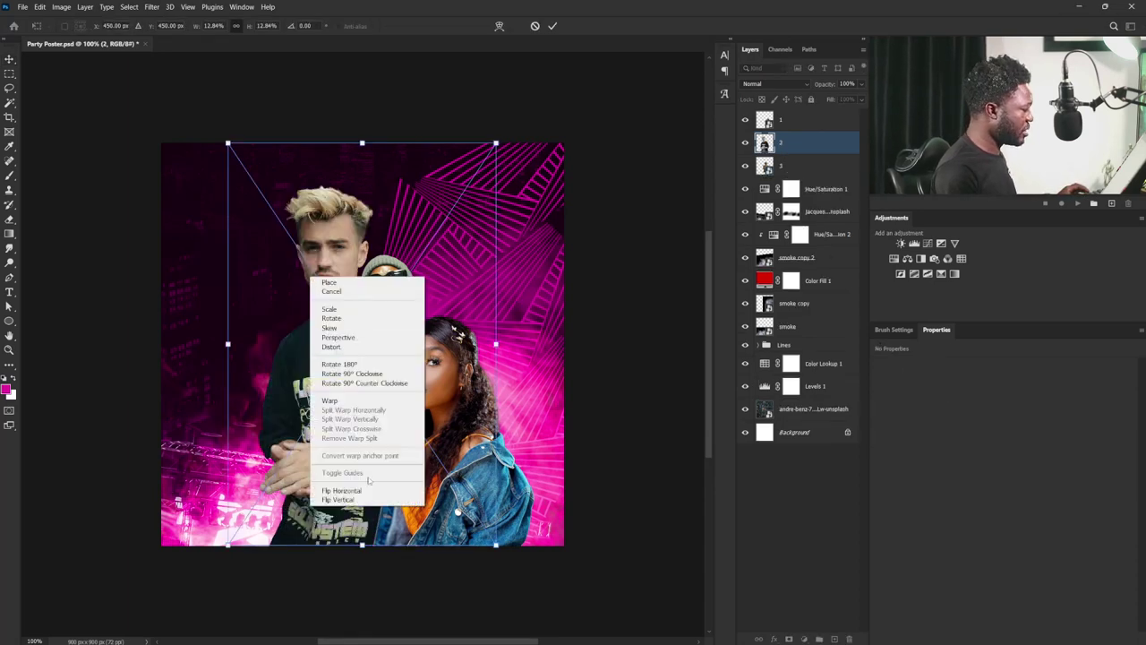
pyautogui.click(367, 491)
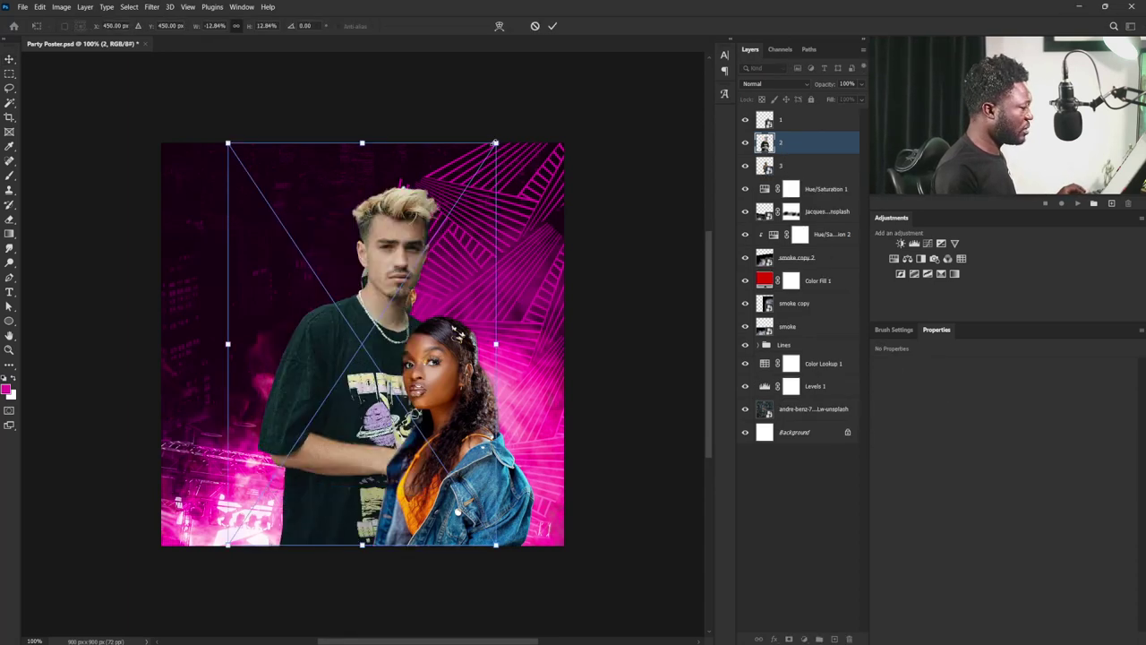
pyautogui.moveTo(495, 142); pyautogui.dragTo(453, 206)
pyautogui.moveTo(400, 301); pyautogui.dragTo(527, 333)
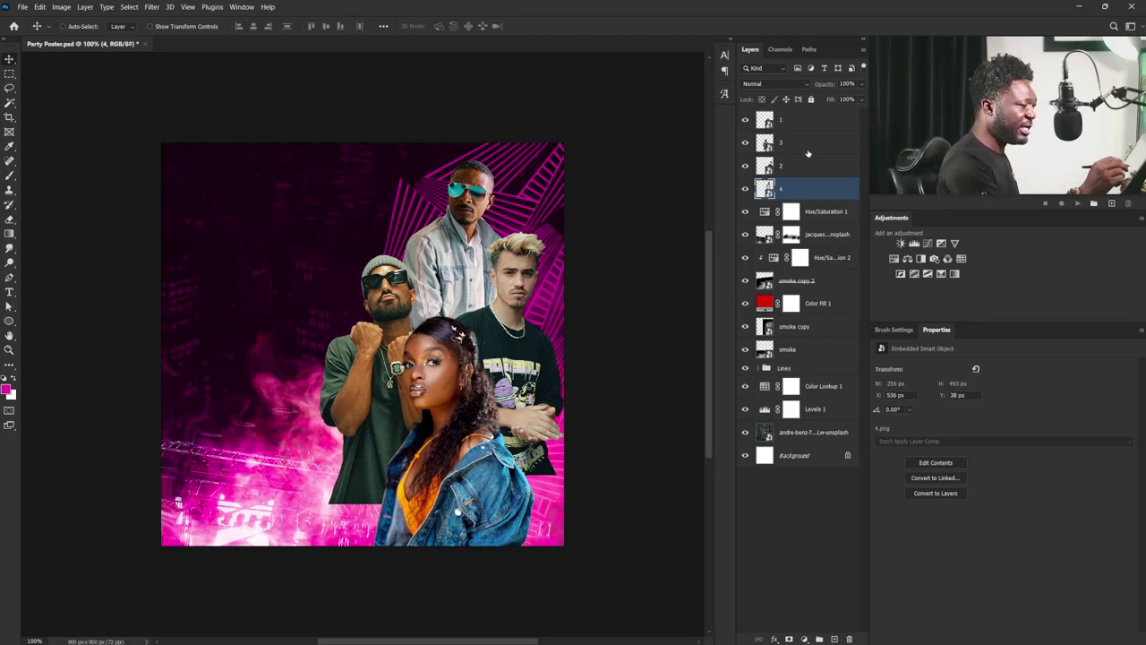
pyautogui.click(786, 121)
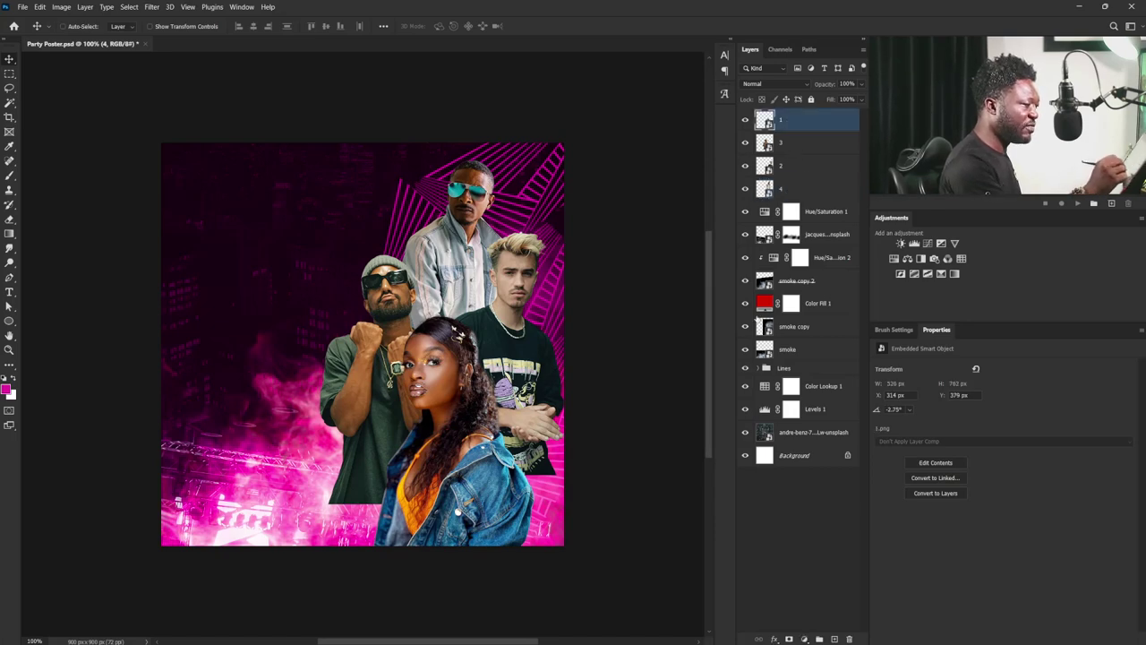
pyautogui.click(788, 639)
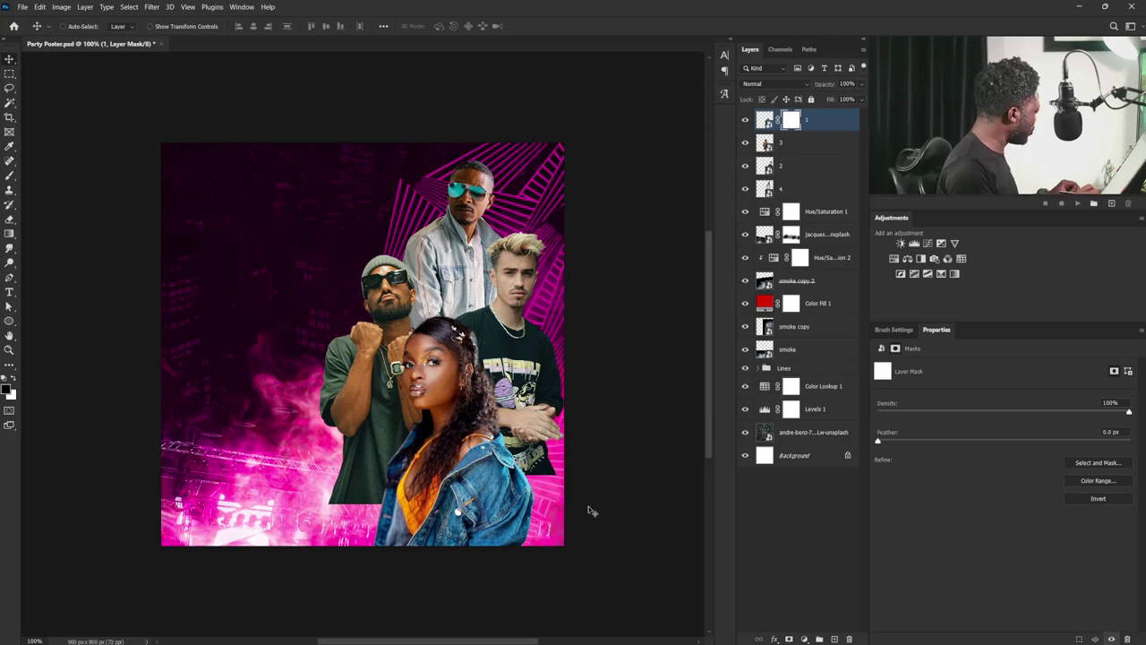
# - Paint black with a soft 200 px brush on the people's masks to fade their bottoms
pyautogui.press('b')
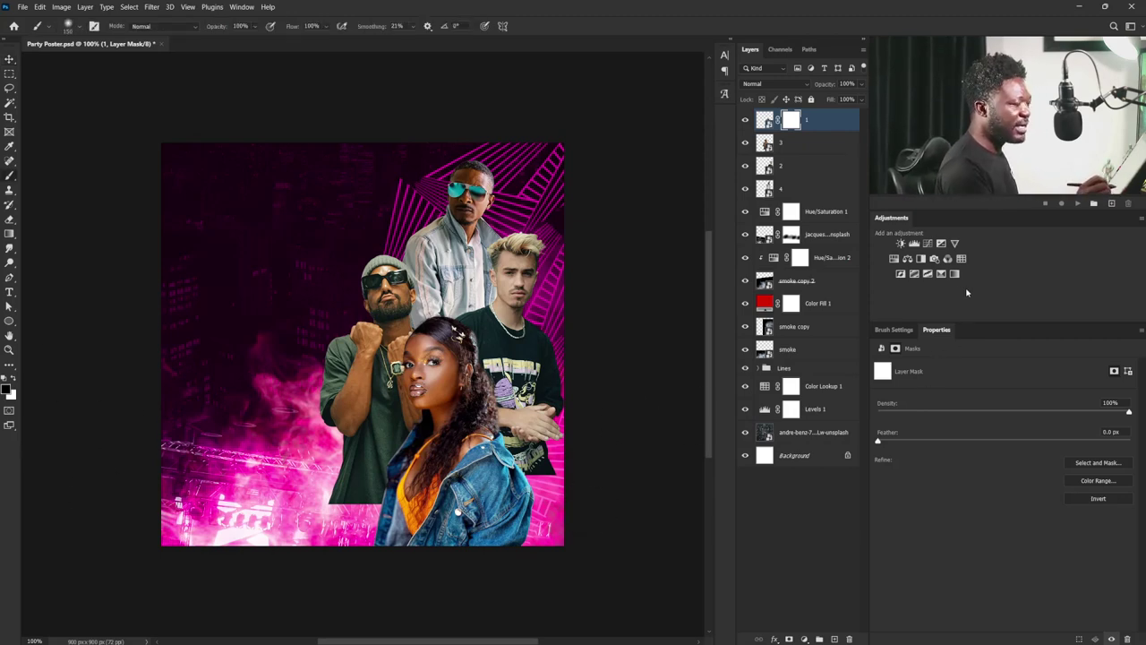
pyautogui.click(895, 330)
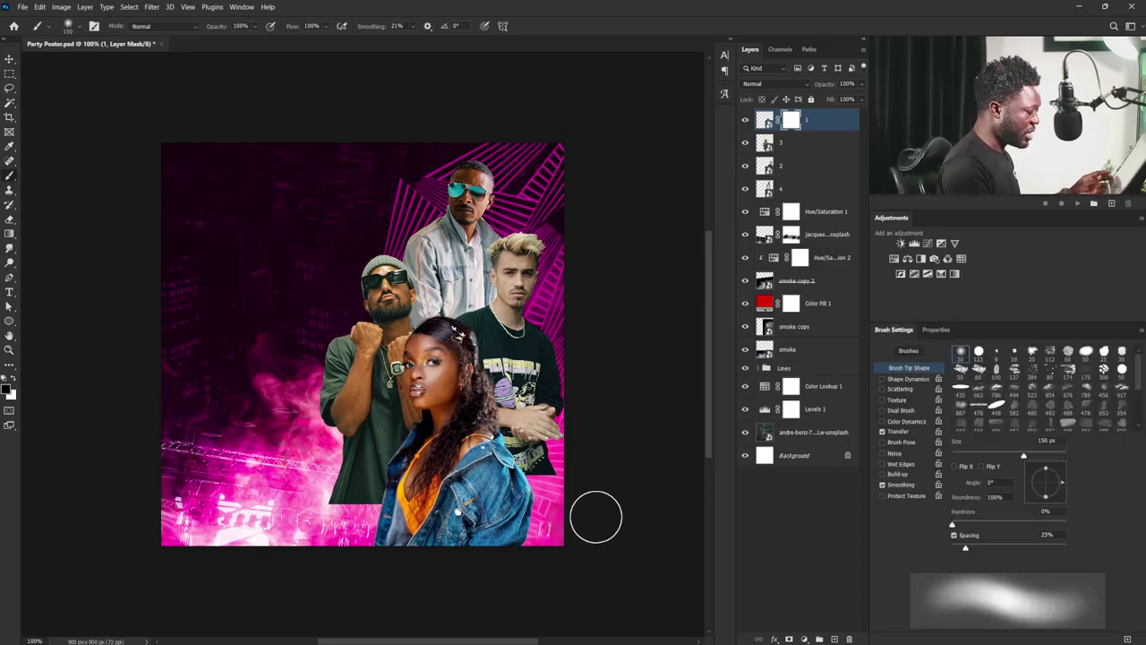
pyautogui.press(']')
pyautogui.press(']')
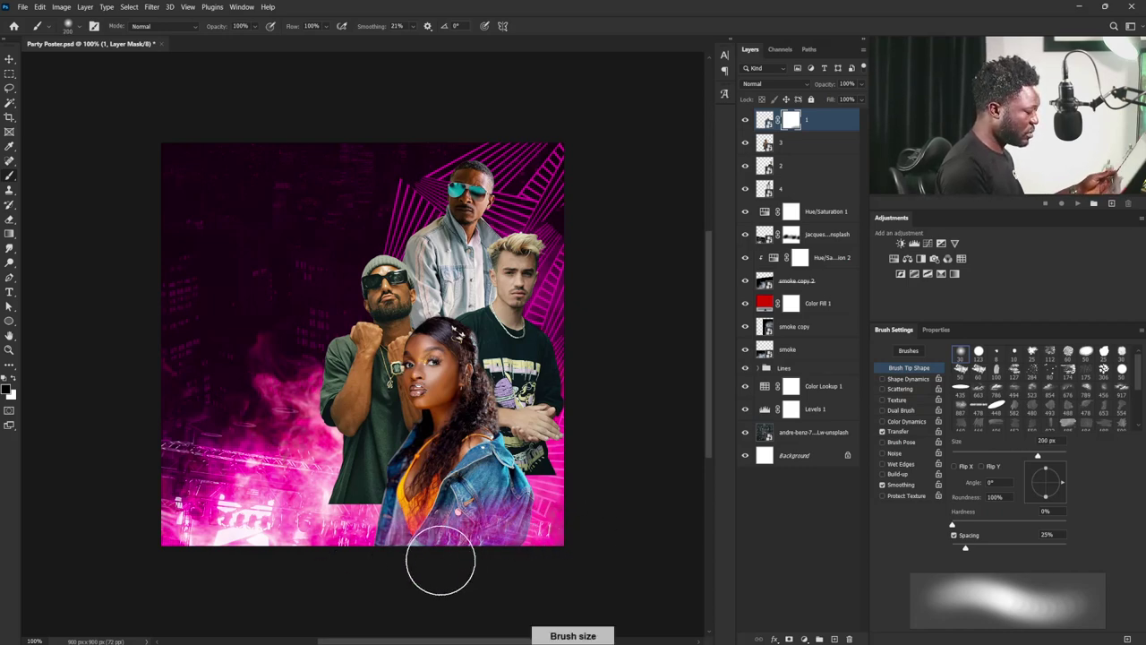
pyautogui.moveTo(471, 548)
pyautogui.mouseDown()
pyautogui.moveTo(561, 522)
pyautogui.moveTo(345, 557)
pyautogui.moveTo(502, 535)
pyautogui.moveTo(490, 542)
pyautogui.moveTo(496, 563)
pyautogui.moveTo(410, 568)
pyautogui.moveTo(350, 542)
pyautogui.moveTo(340, 570)
pyautogui.moveTo(392, 513)
pyautogui.moveTo(417, 545)
pyautogui.moveTo(578, 533)
pyautogui.moveTo(554, 521)
pyautogui.moveTo(369, 558)
pyautogui.moveTo(396, 532)
pyautogui.mouseUp()
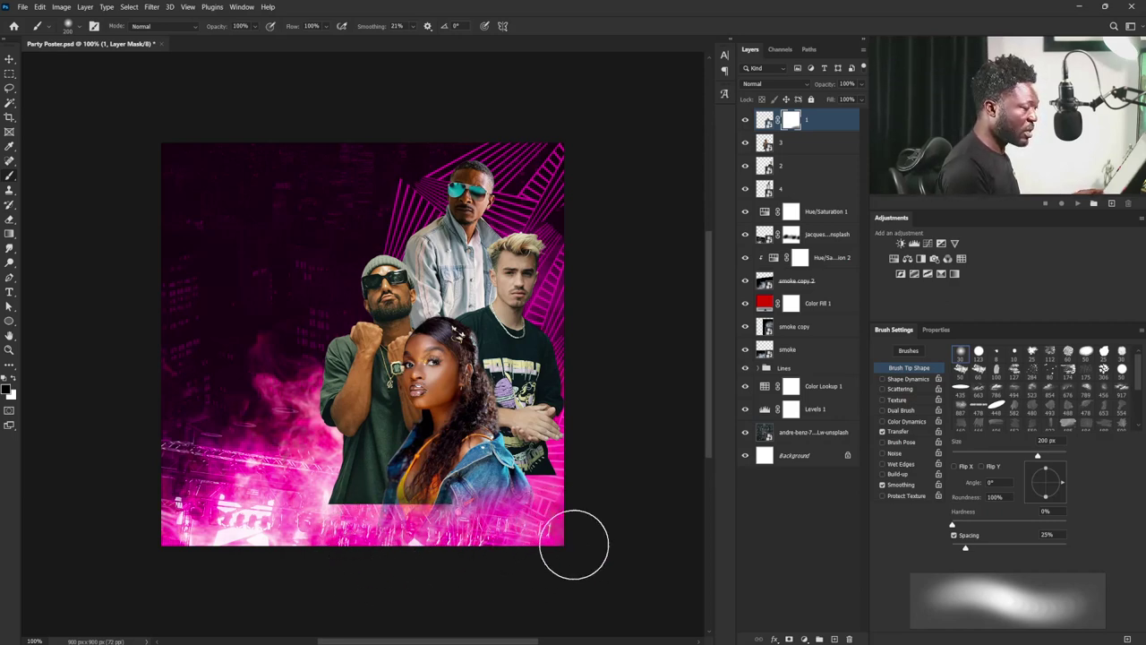
pyautogui.click(791, 166)
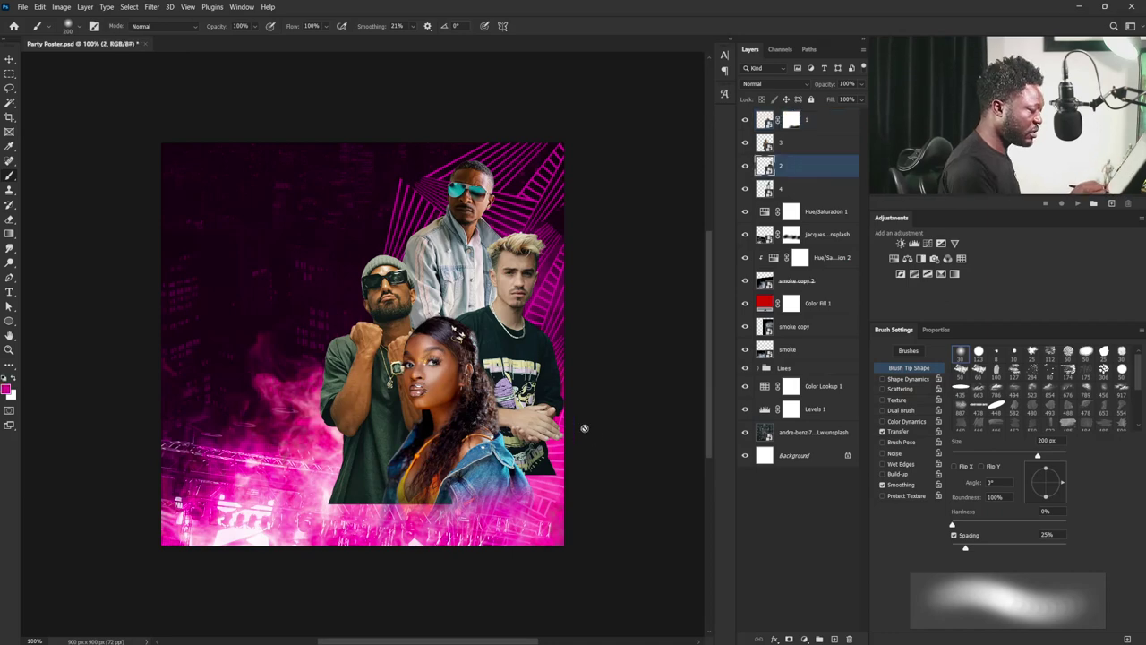
pyautogui.moveTo(549, 432)
pyautogui.mouseDown()
pyautogui.moveTo(565, 397)
pyautogui.moveTo(568, 422)
pyautogui.moveTo(539, 421)
pyautogui.mouseUp()
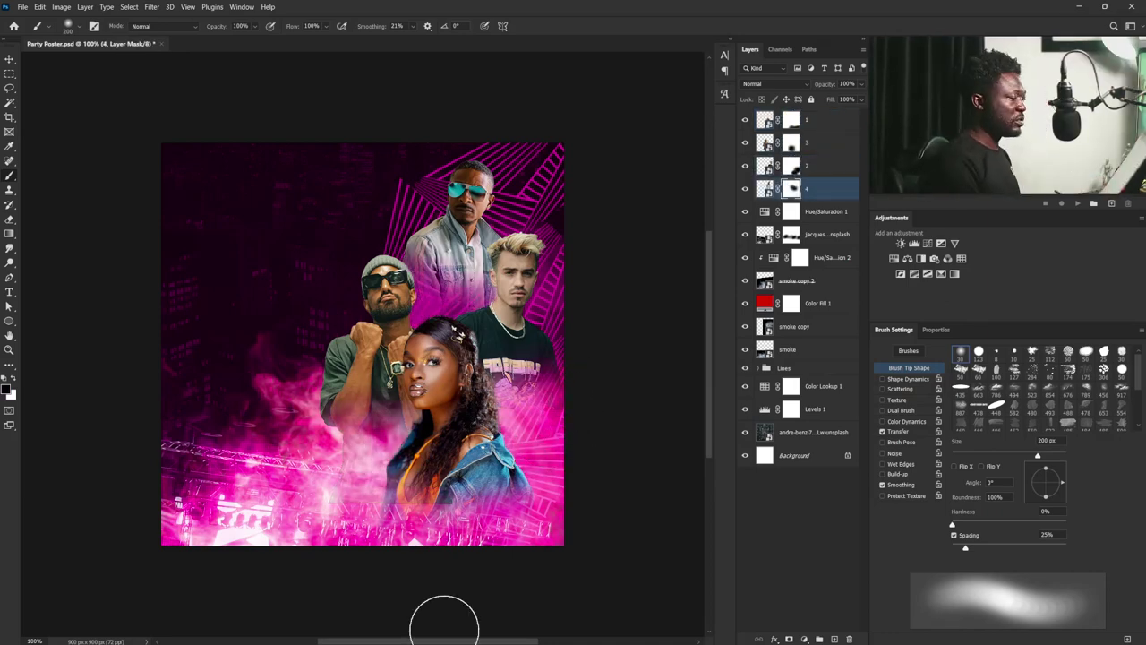
pyautogui.click(763, 188)
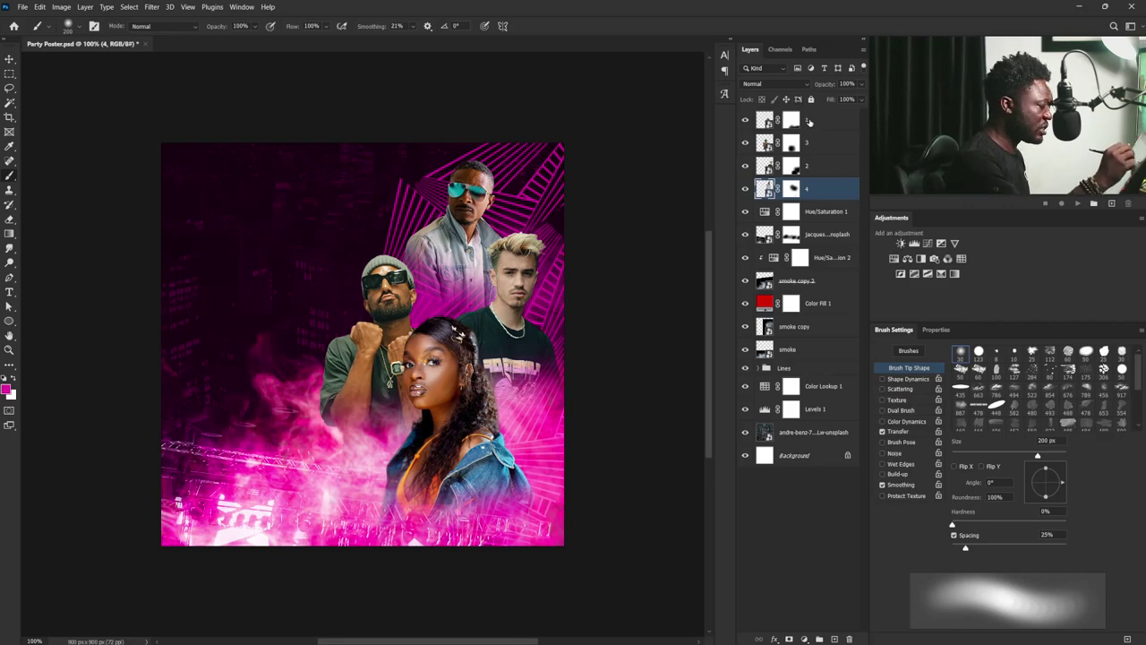
pyautogui.click(812, 123)
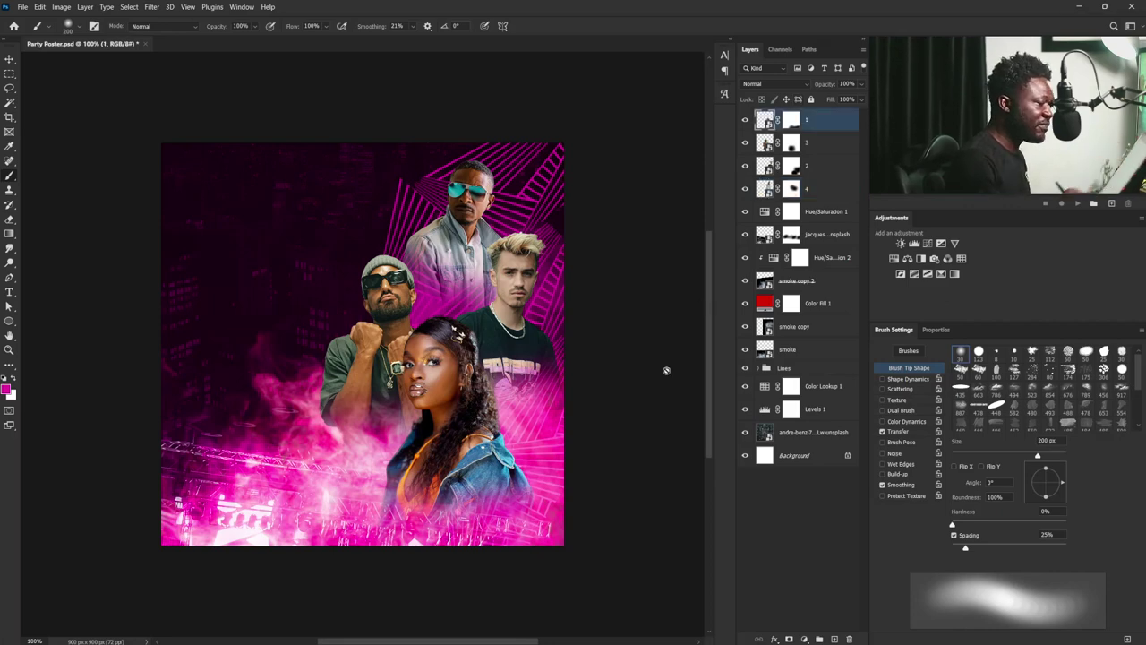
pyautogui.click(816, 191)
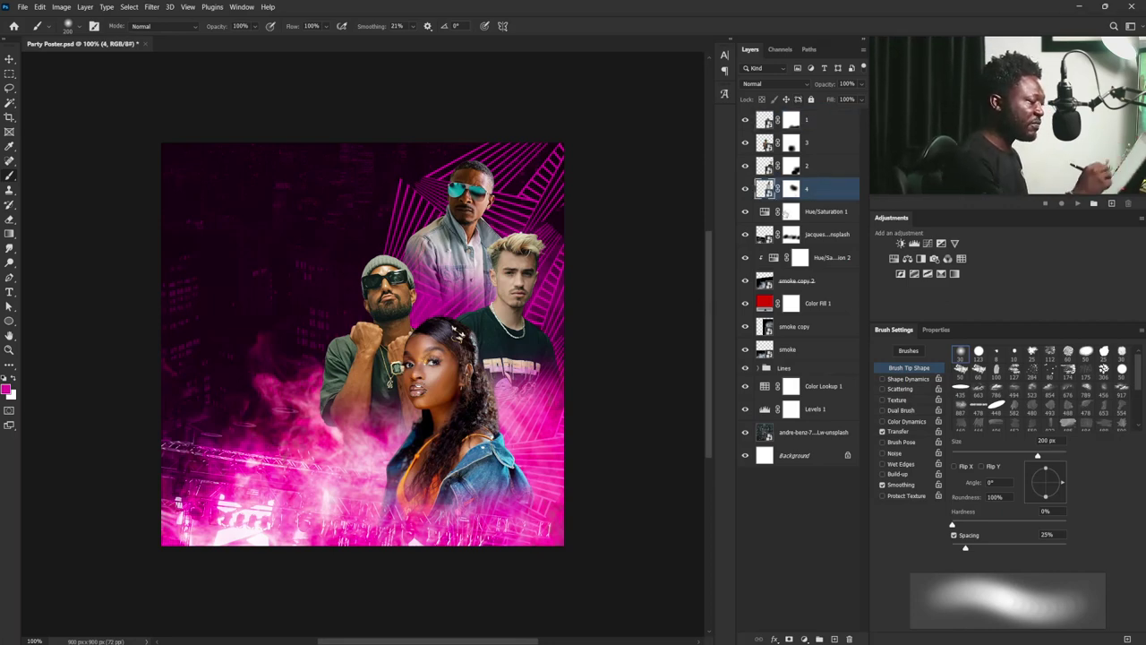
# - Add a new layer above layer 4 named 'sep. brush'
pyautogui.click(834, 638)
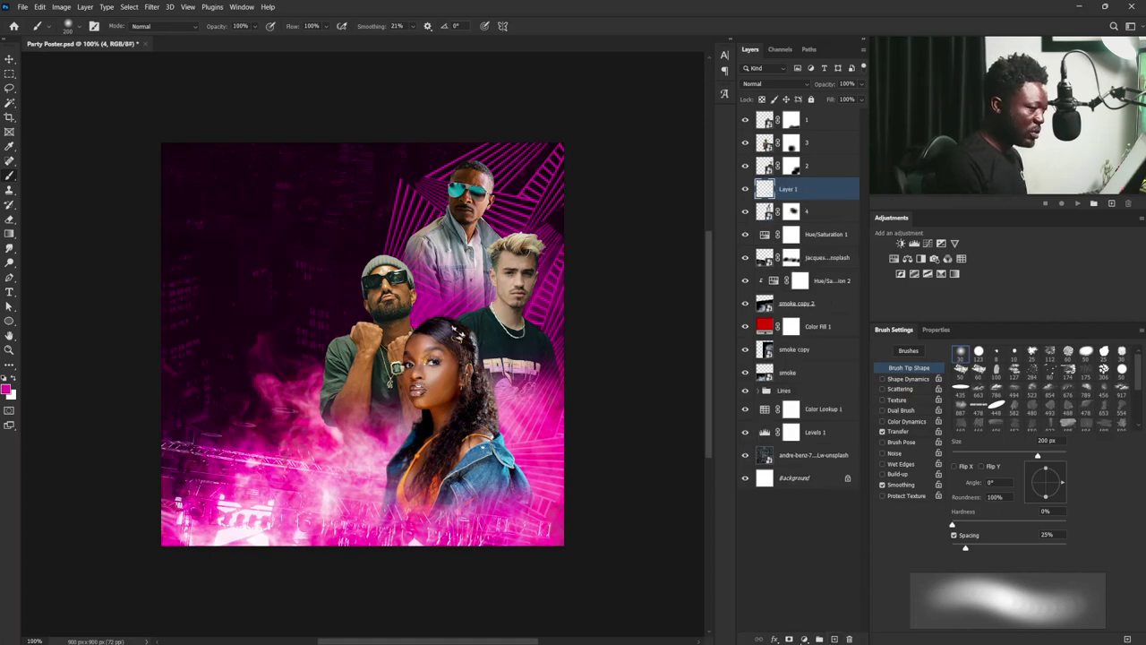
pyautogui.doubleClick(790, 190)
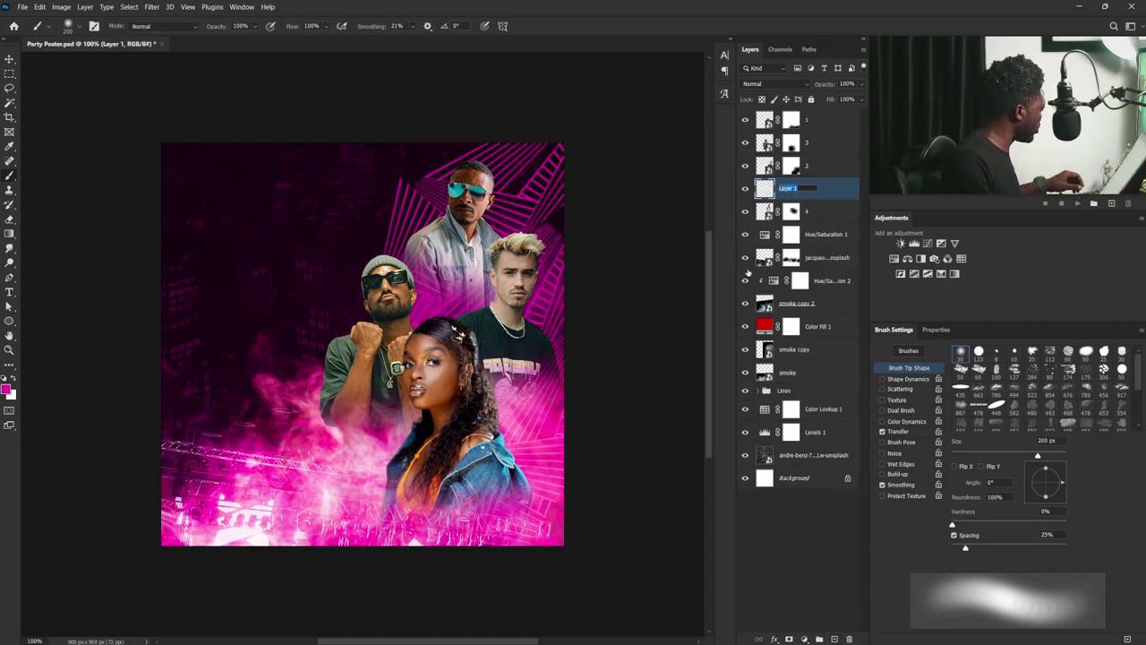
pyautogui.write('sep. brush')
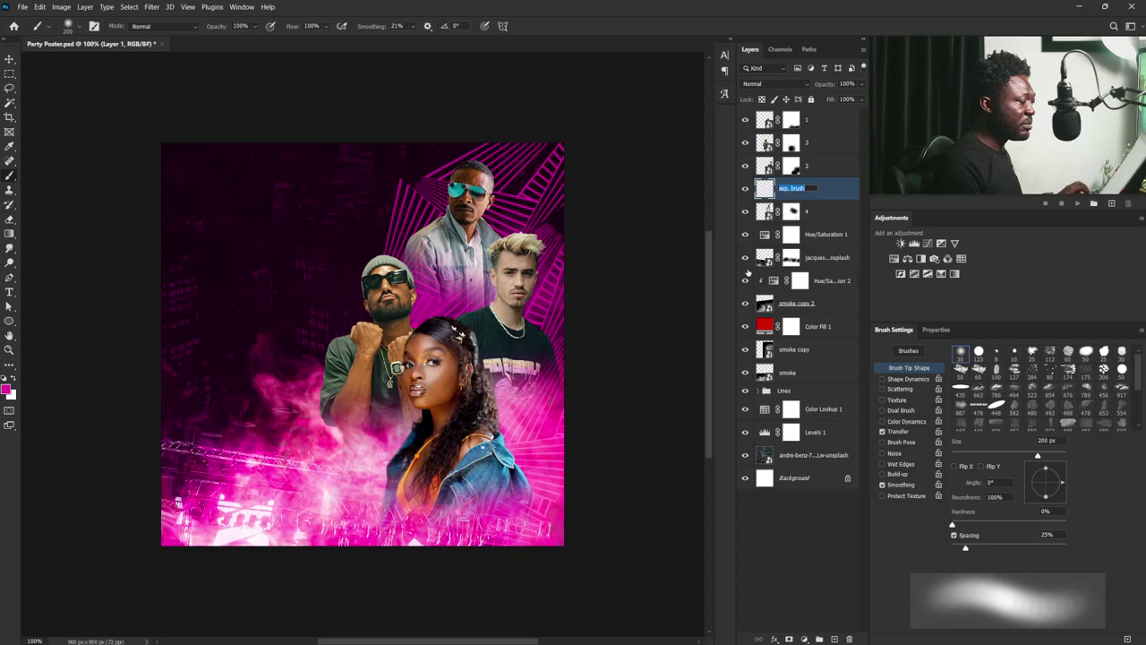
pyautogui.press('Return')
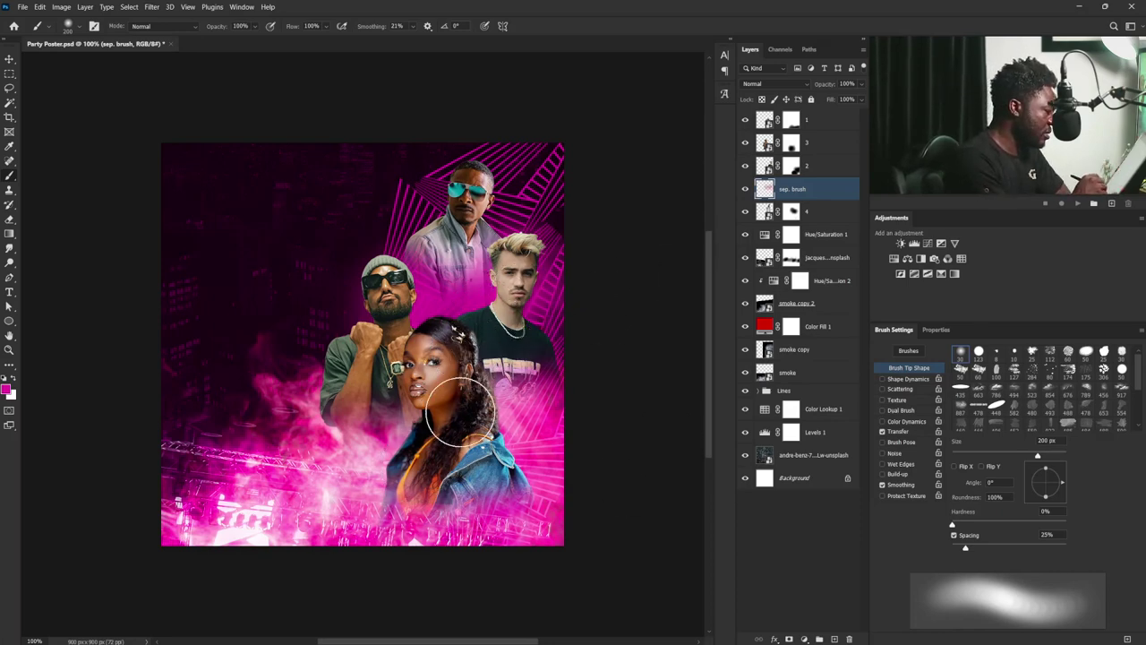
# - Add 'sep. brush' layers above layer 2 and above layer 3
pyautogui.click(819, 167)
pyautogui.click(833, 638)
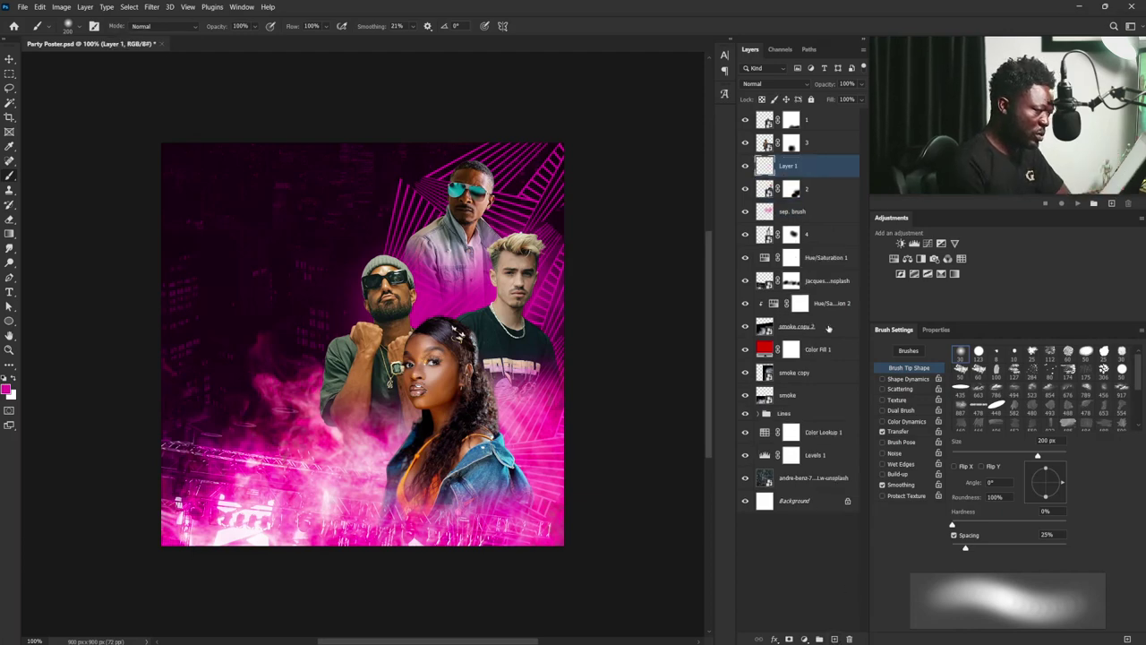
pyautogui.doubleClick(787, 166)
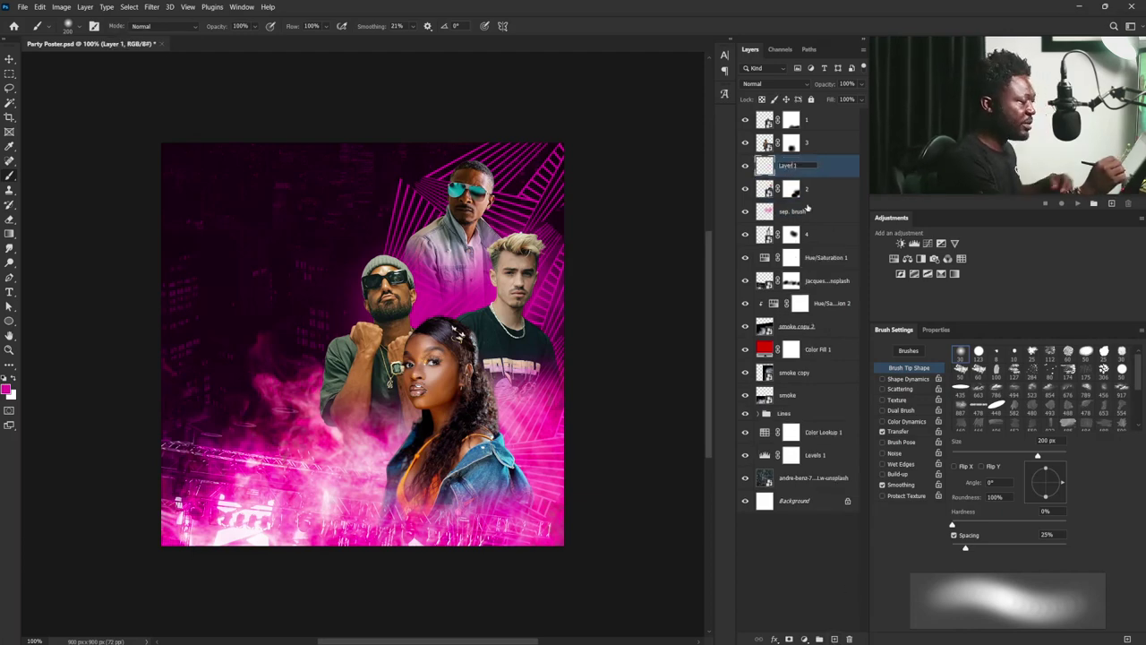
pyautogui.write('sep. brush')
pyautogui.press('Return')
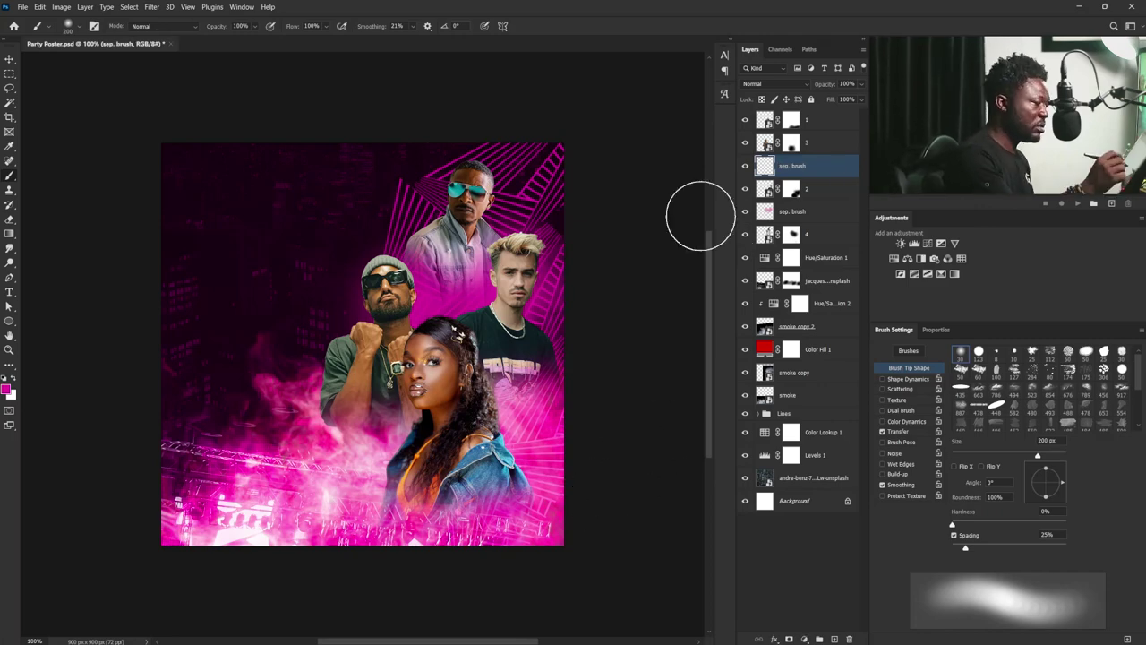
pyautogui.click(810, 143)
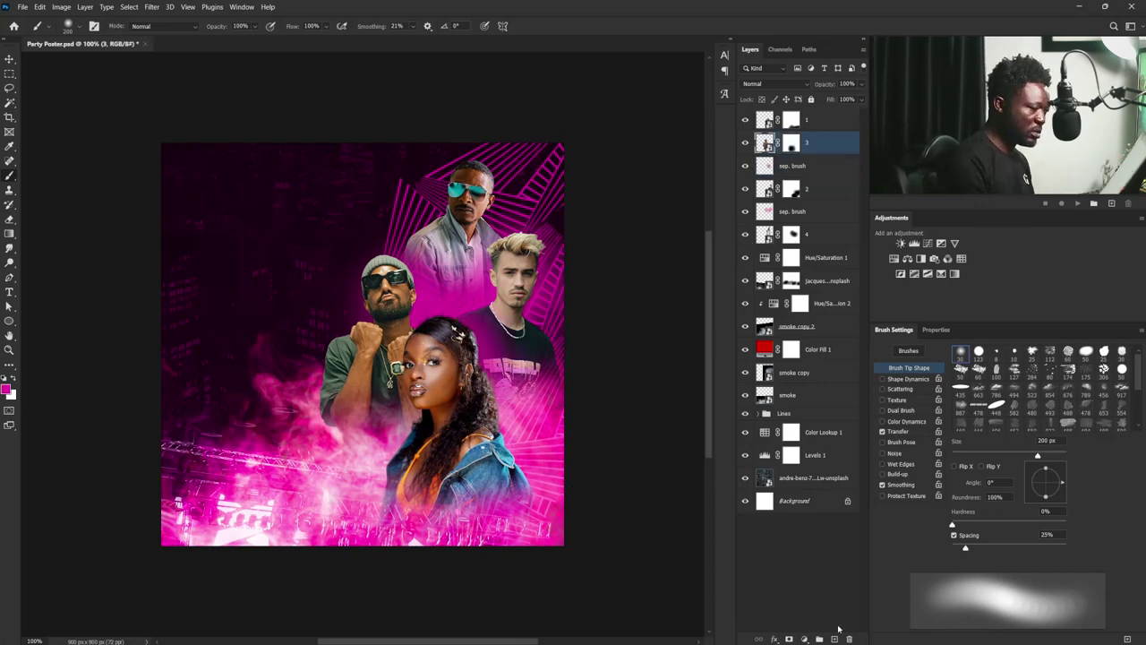
pyautogui.hotkey('ctrl', 'shift', 'alt', 'n')
pyautogui.doubleClick(793, 143)
pyautogui.write('sep. brush')
pyautogui.press('Return')
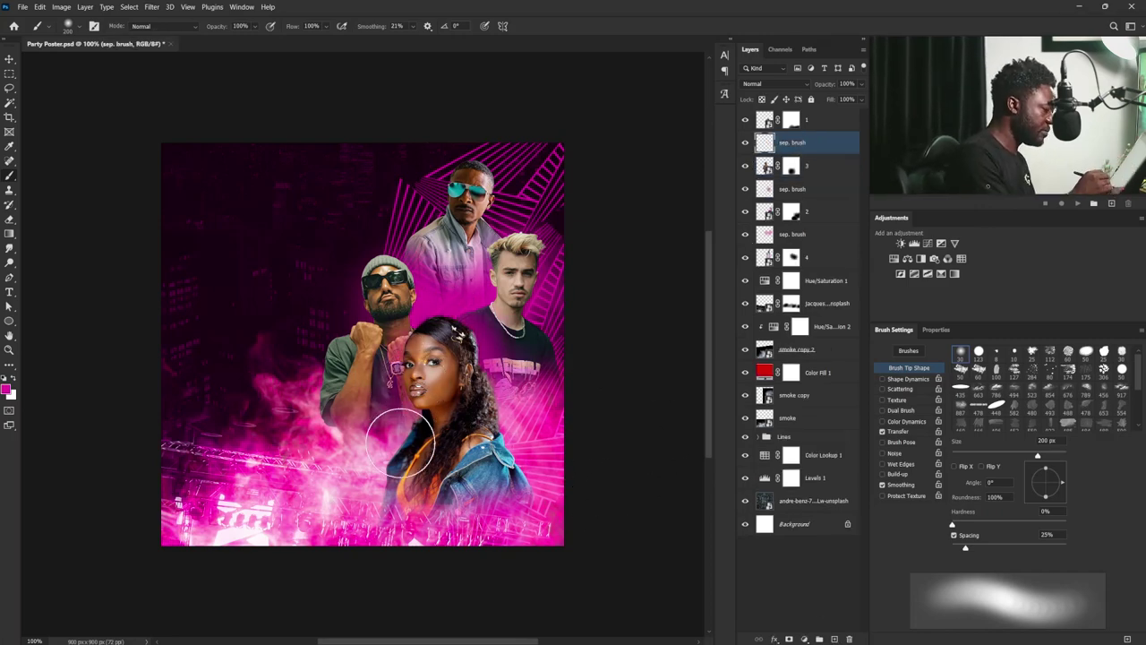
# - Target layer 4's mask with white as the painting colour, then select layer 1
pyautogui.click(792, 257)
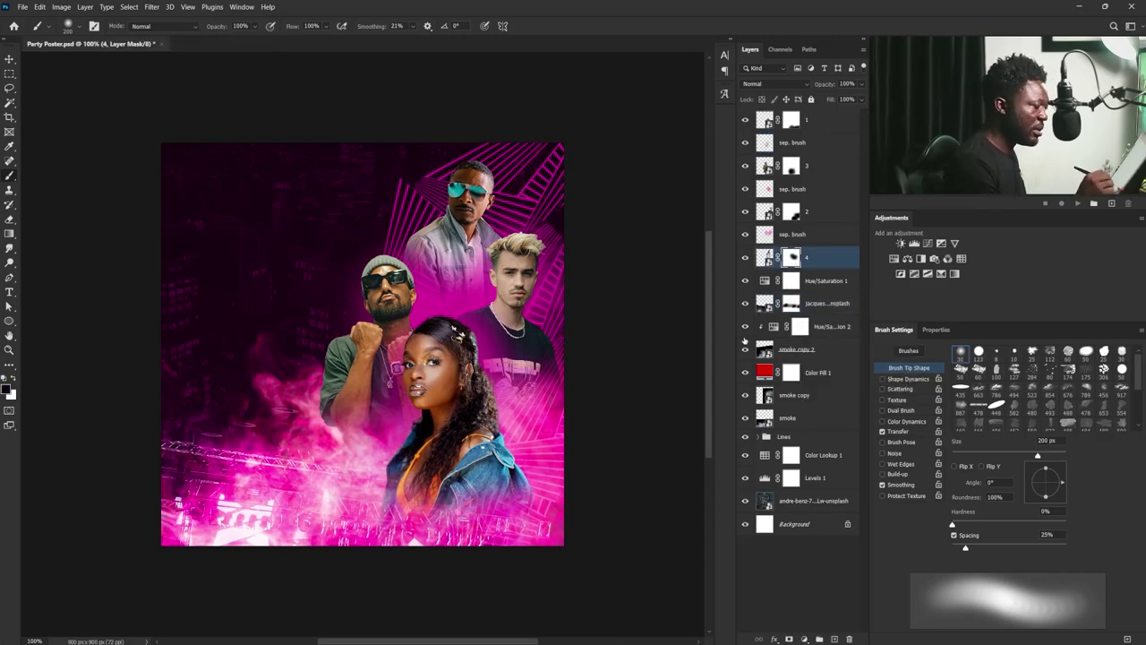
pyautogui.press('x')
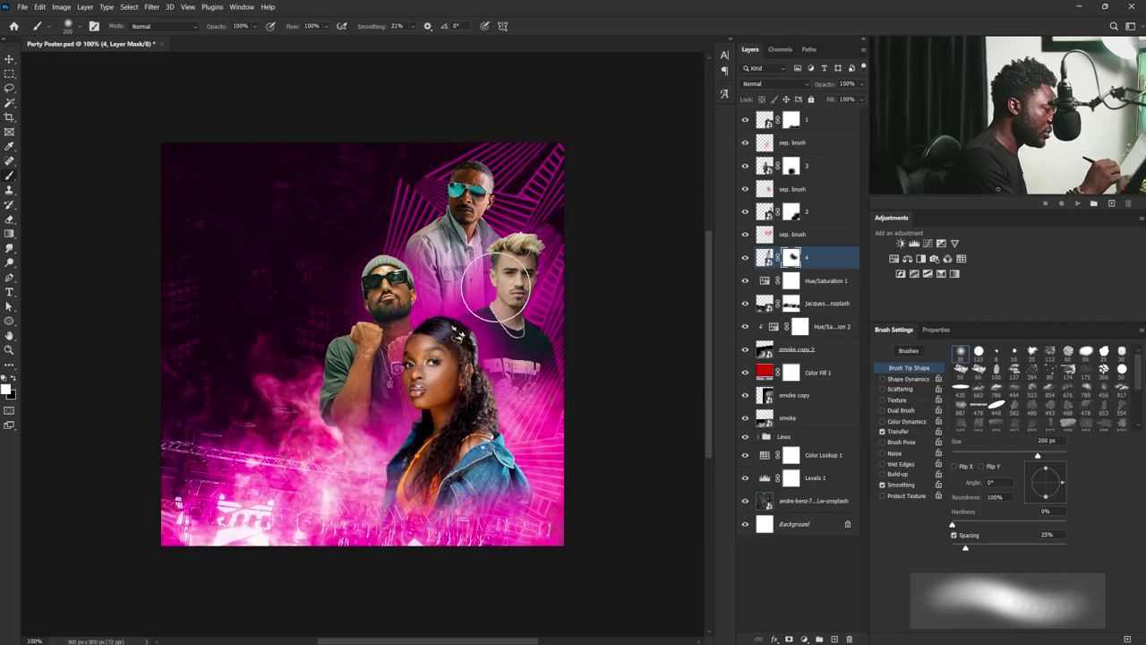
pyautogui.click(766, 120)
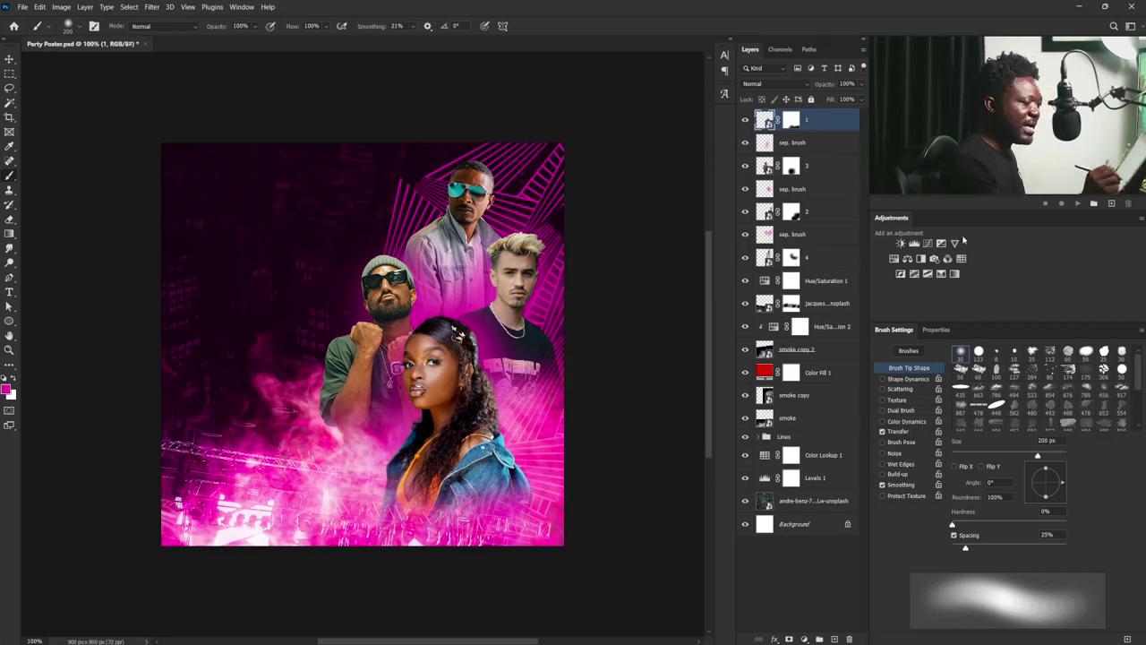
# - Clip a Black & White adjustment to layer 1, raising the woman's Reds to 117
pyautogui.click(920, 259)
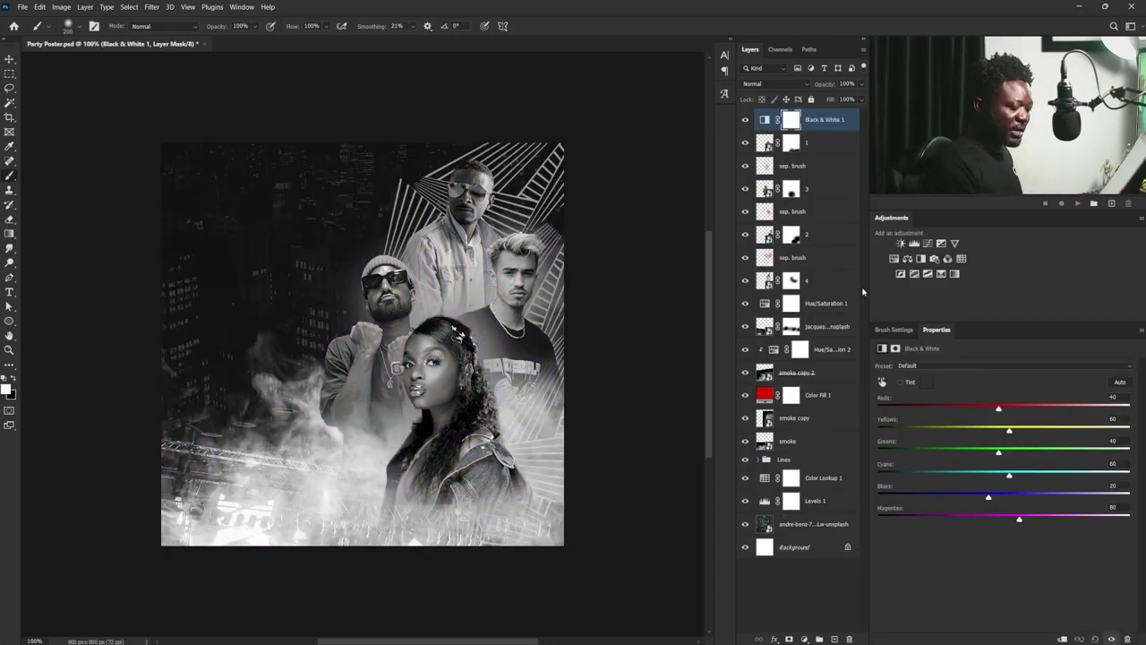
pyautogui.click(1062, 639)
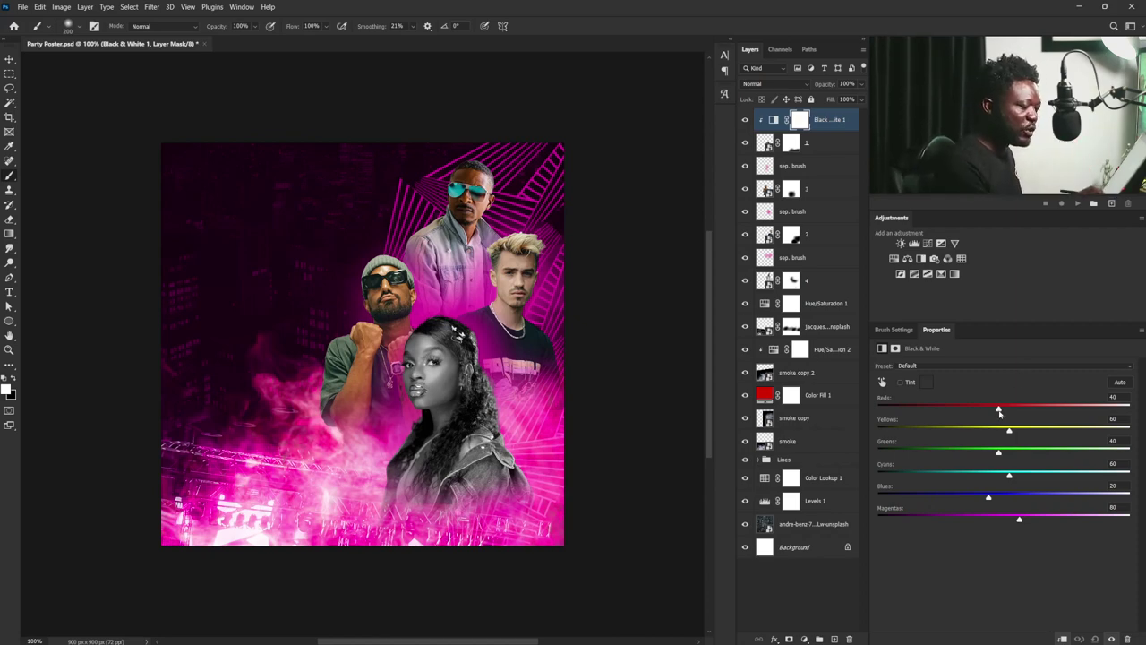
pyautogui.moveTo(1000, 411); pyautogui.dragTo(1000, 436)
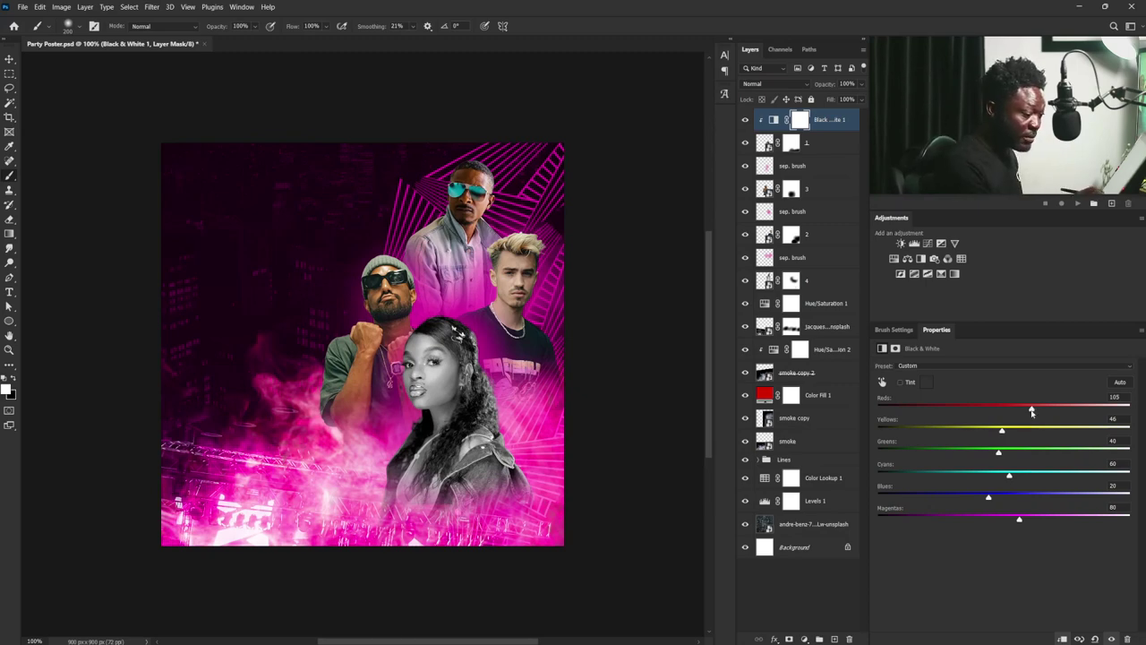
pyautogui.moveTo(1032, 410); pyautogui.dragTo(1036, 410)
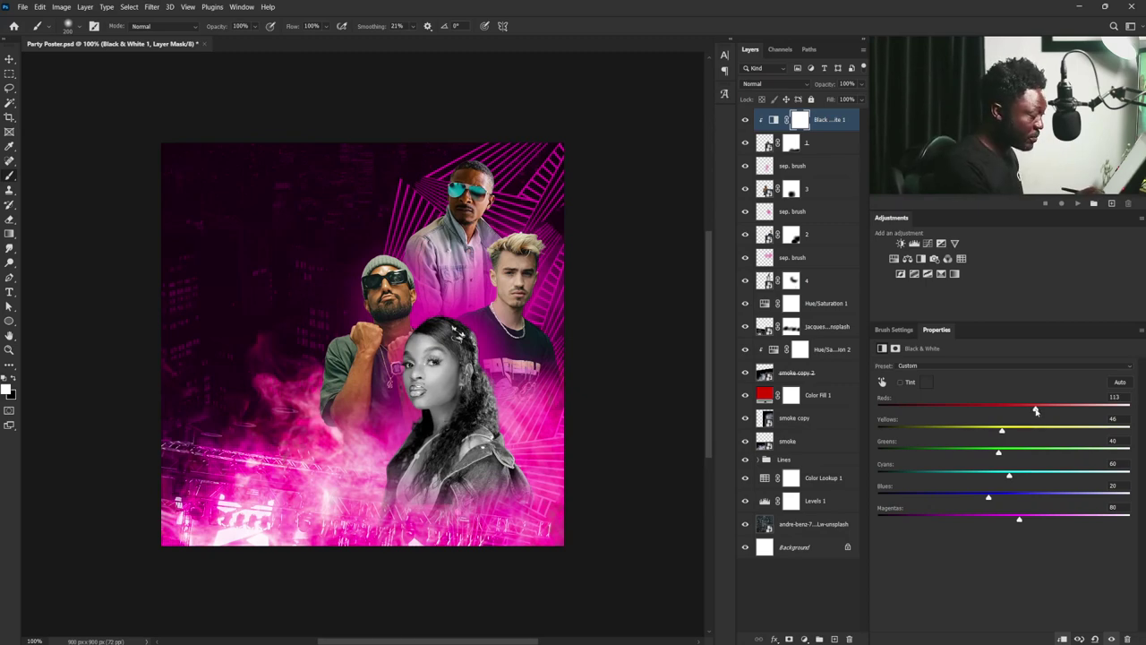
pyautogui.click(811, 188)
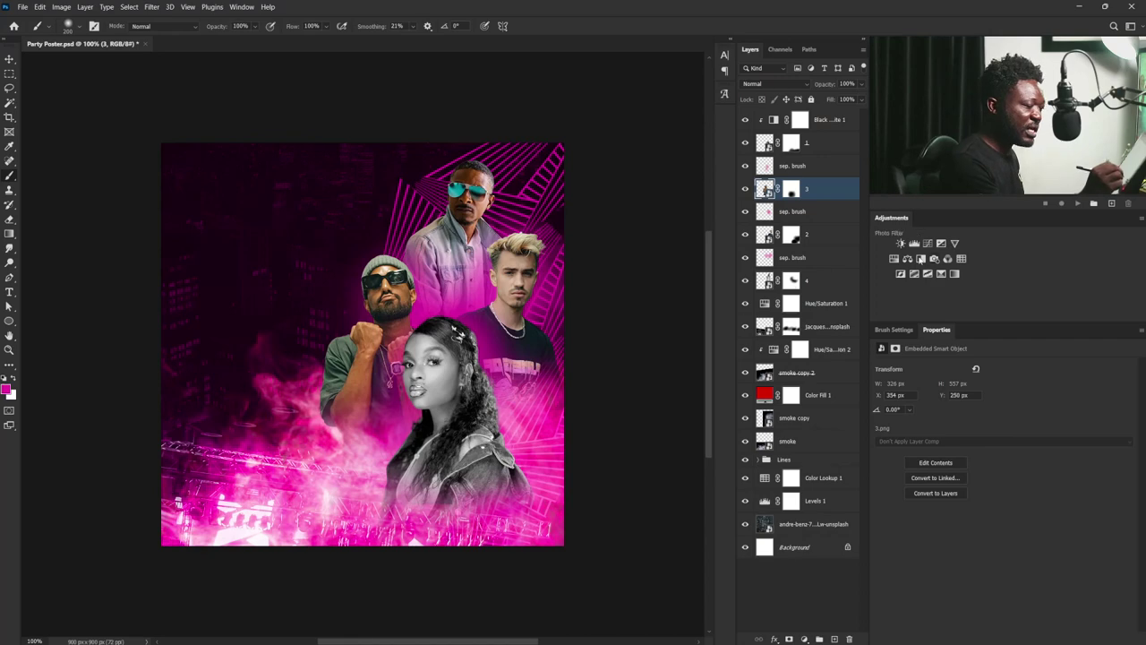
# - Add a Black & White adjustment clipped to layer 3 and raise its Reds to 131
pyautogui.click(898, 273)
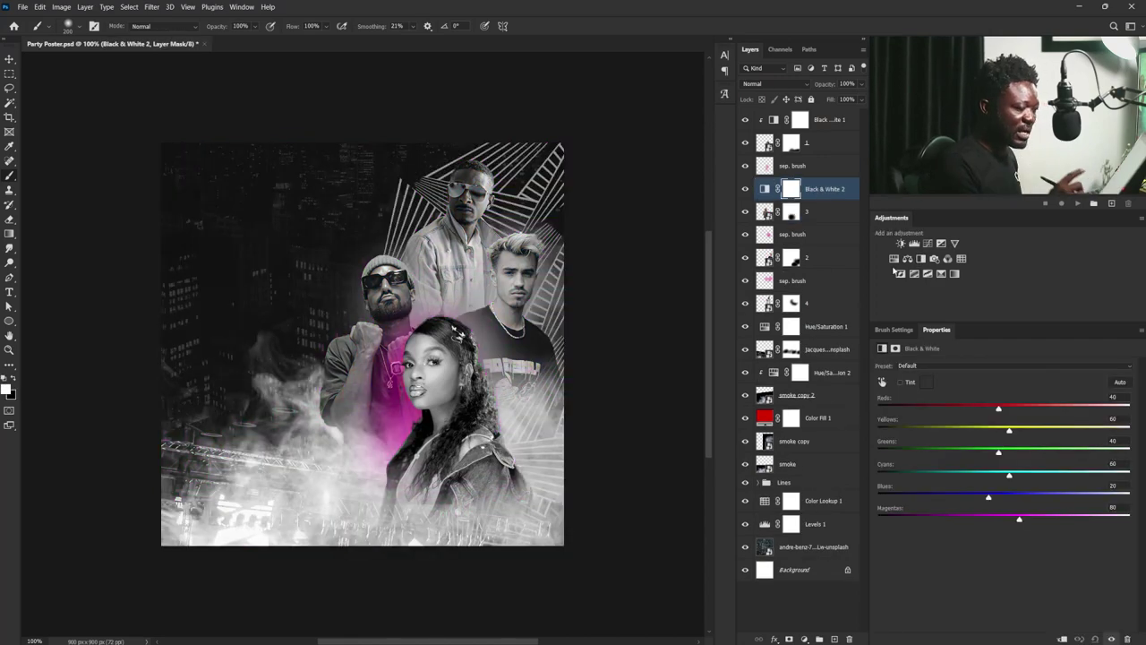
pyautogui.click(1062, 638)
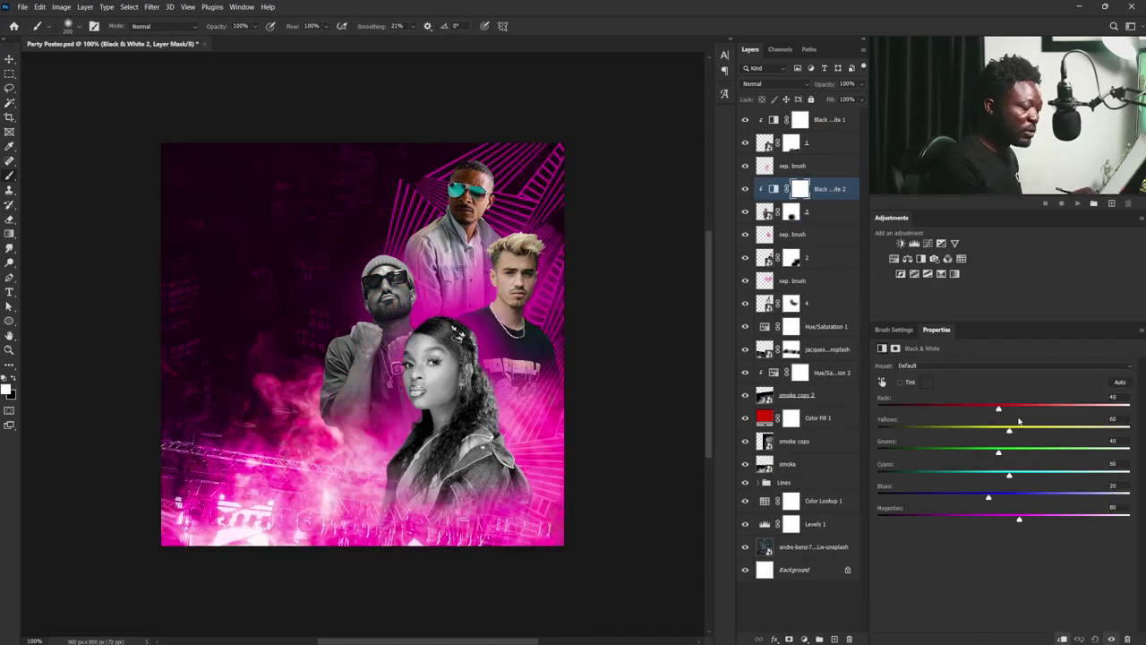
pyautogui.moveTo(1000, 410); pyautogui.dragTo(1045, 409)
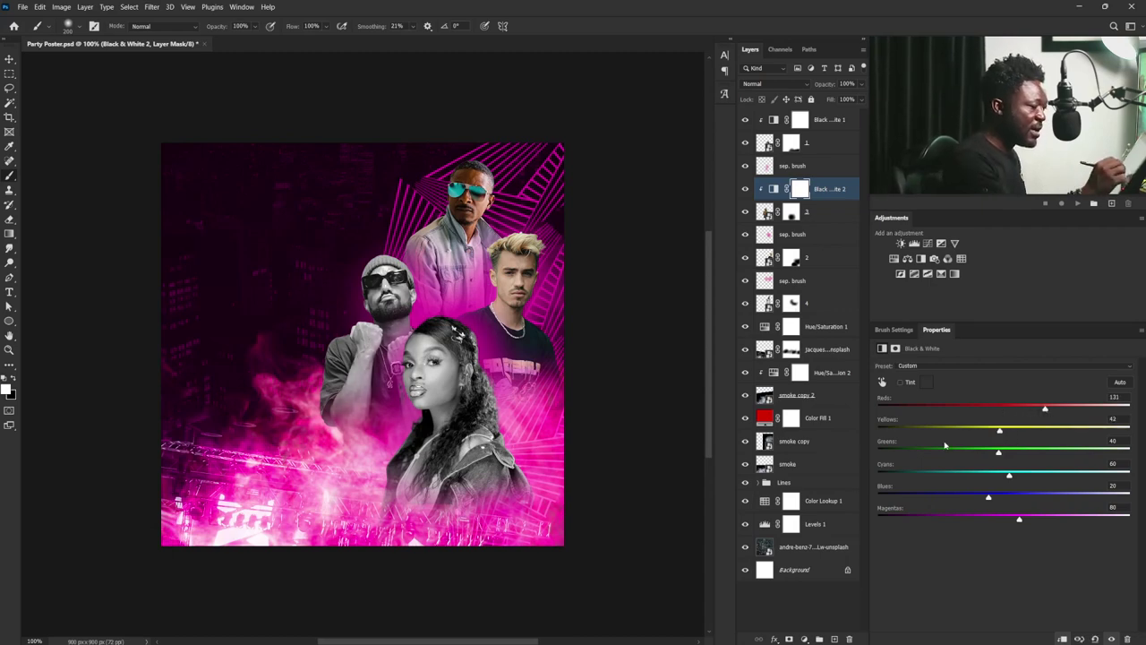
# - Give layer 2 its own clipped Black & White adjustment with brightened Reds
pyautogui.click(802, 259)
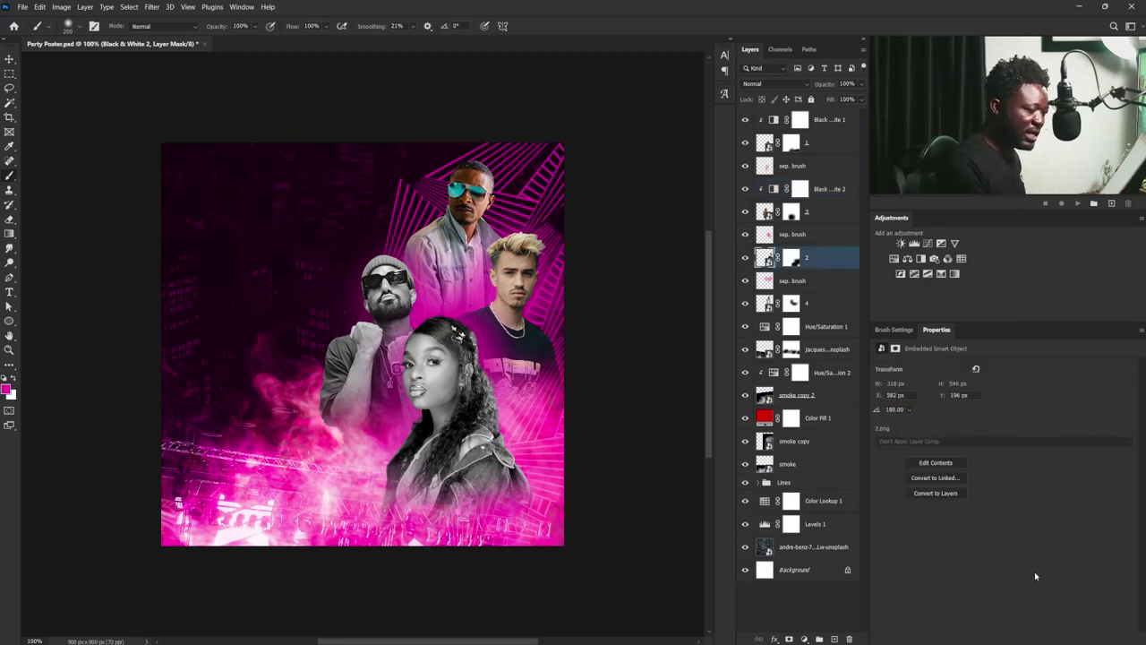
pyautogui.click(918, 260)
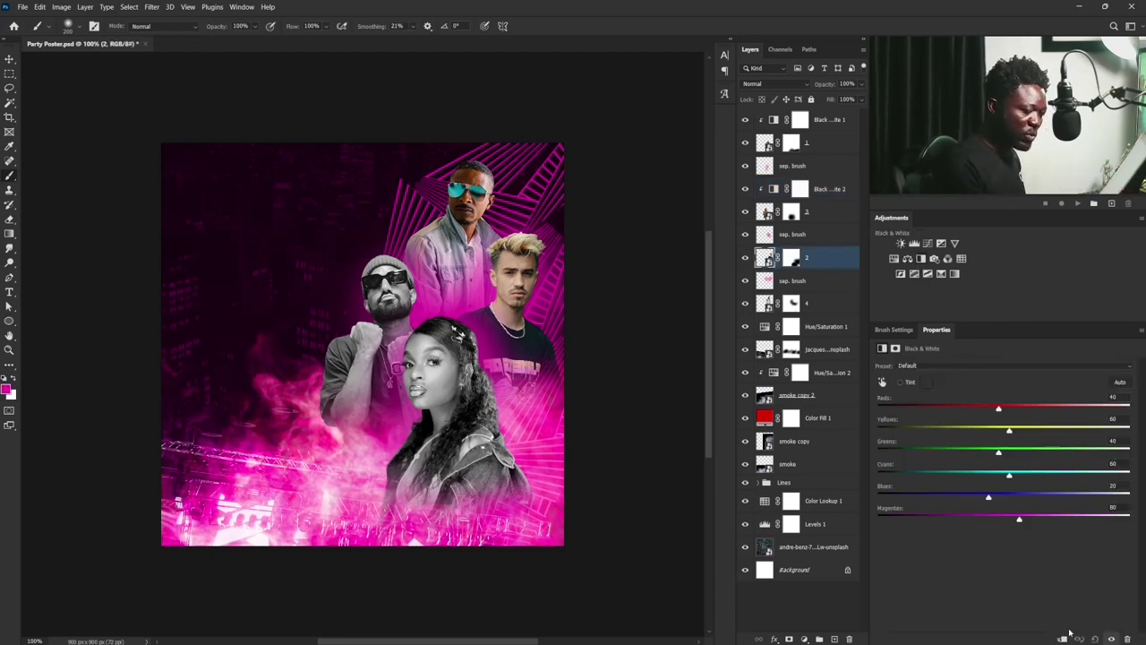
pyautogui.click(1062, 638)
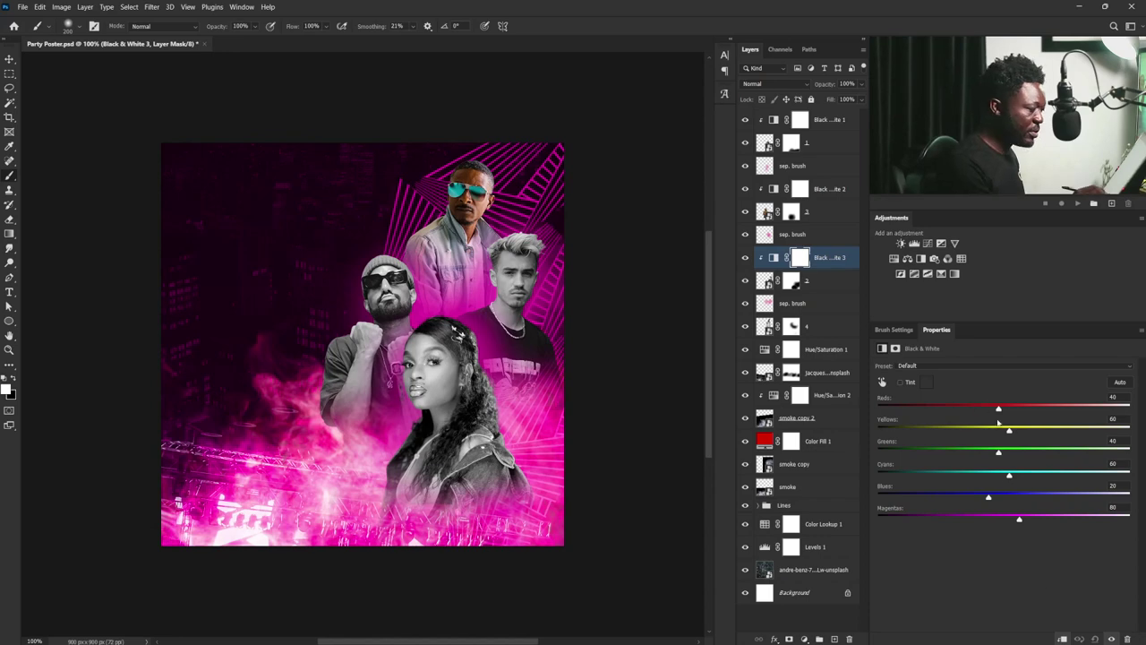
pyautogui.moveTo(999, 409); pyautogui.dragTo(1035, 409)
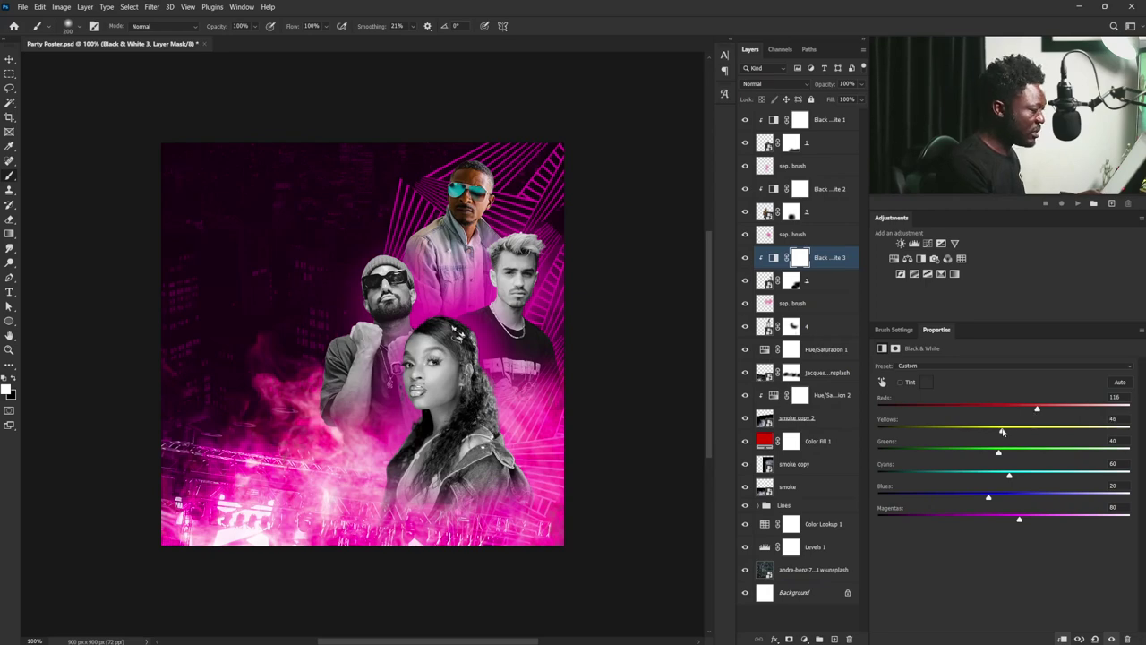
# - Add a clipped Black & White to layer 4 with Reds at 104, then select Black & White 1 through layer 4
pyautogui.click(817, 322)
pyautogui.click(920, 259)
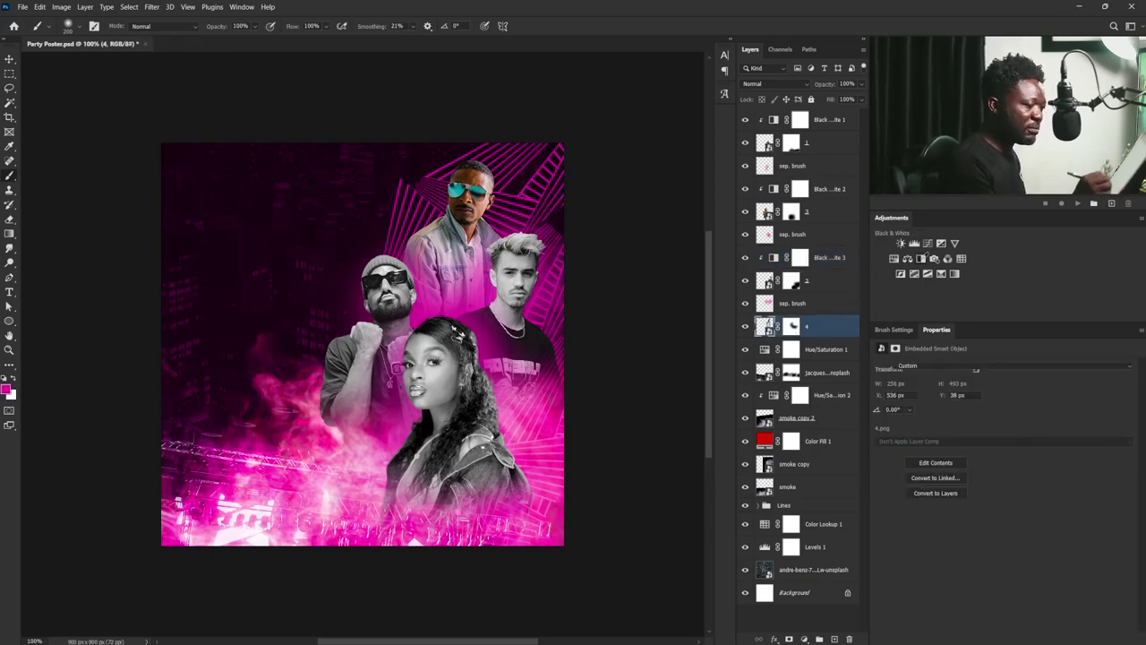
pyautogui.click(1063, 638)
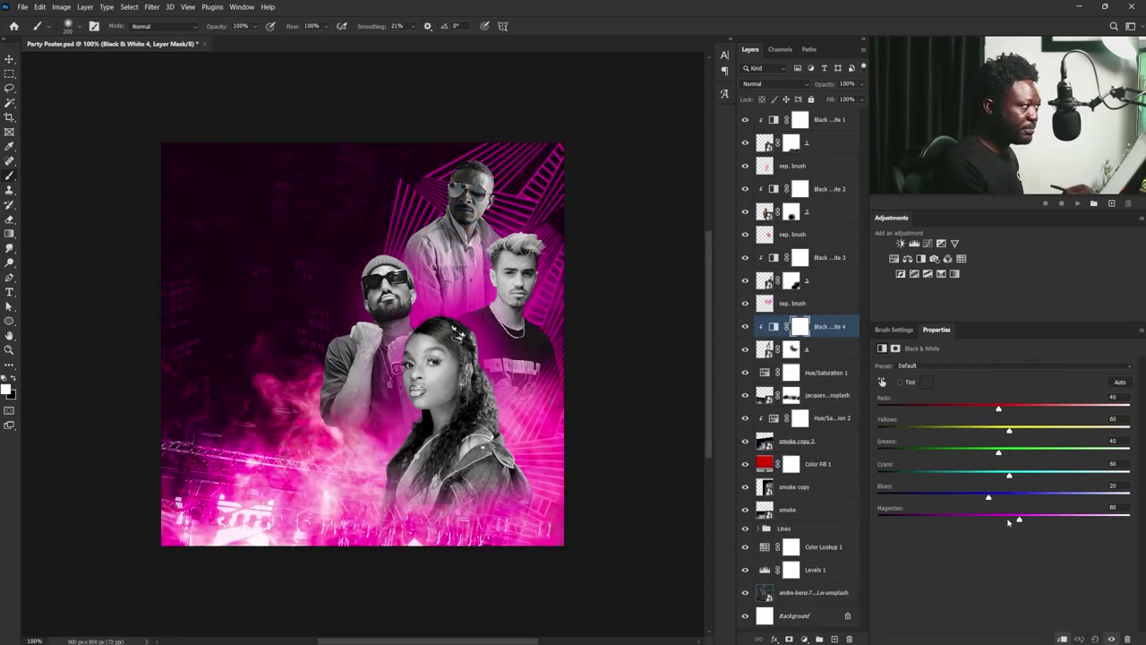
pyautogui.moveTo(1003, 409); pyautogui.dragTo(999, 433)
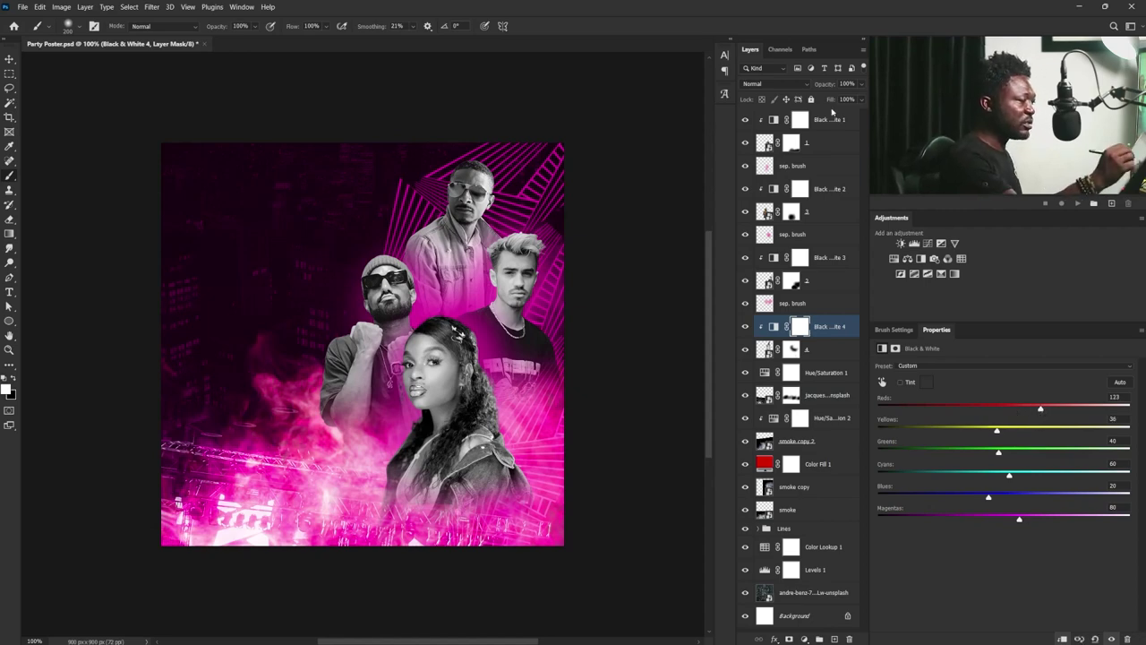
pyautogui.click(799, 119)
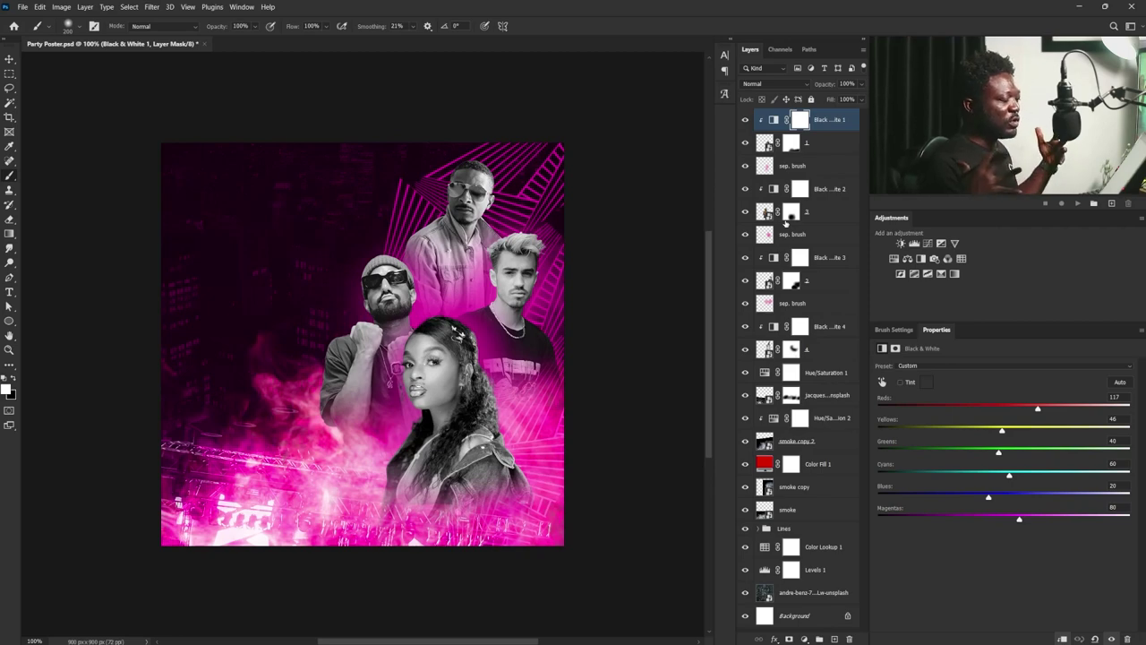
pyautogui.keyDown('shift'); pyautogui.click(824, 350); pyautogui.keyUp('shift')
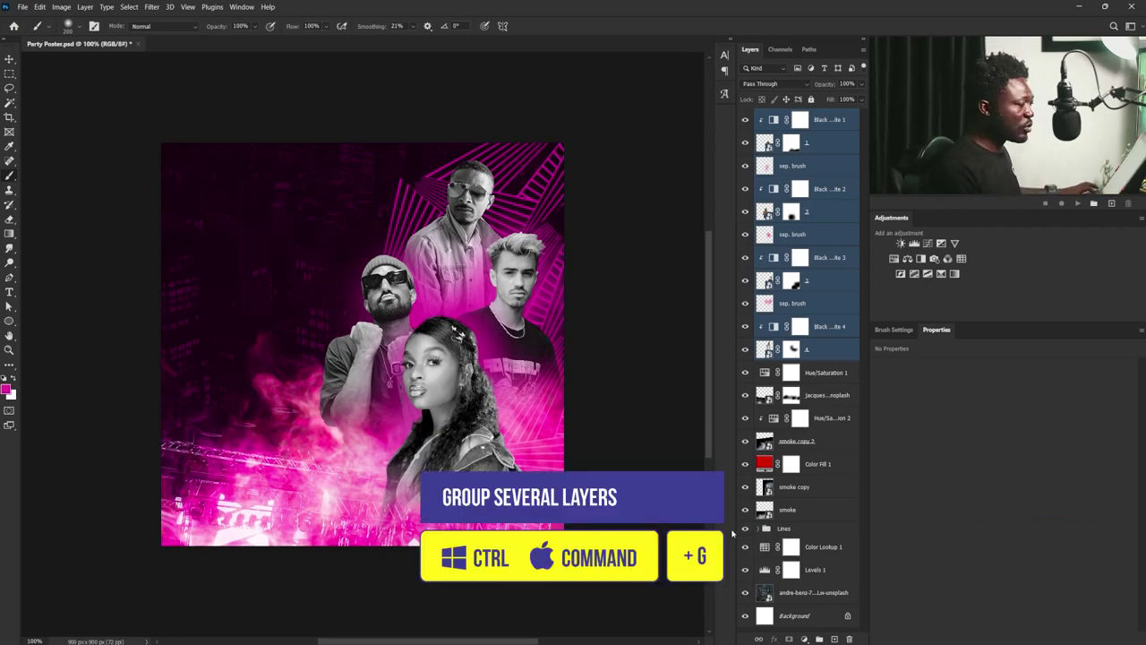
# - Group the people layers and their adjustments, and rename the group Artist
pyautogui.hotkey('ctrl', 'g')
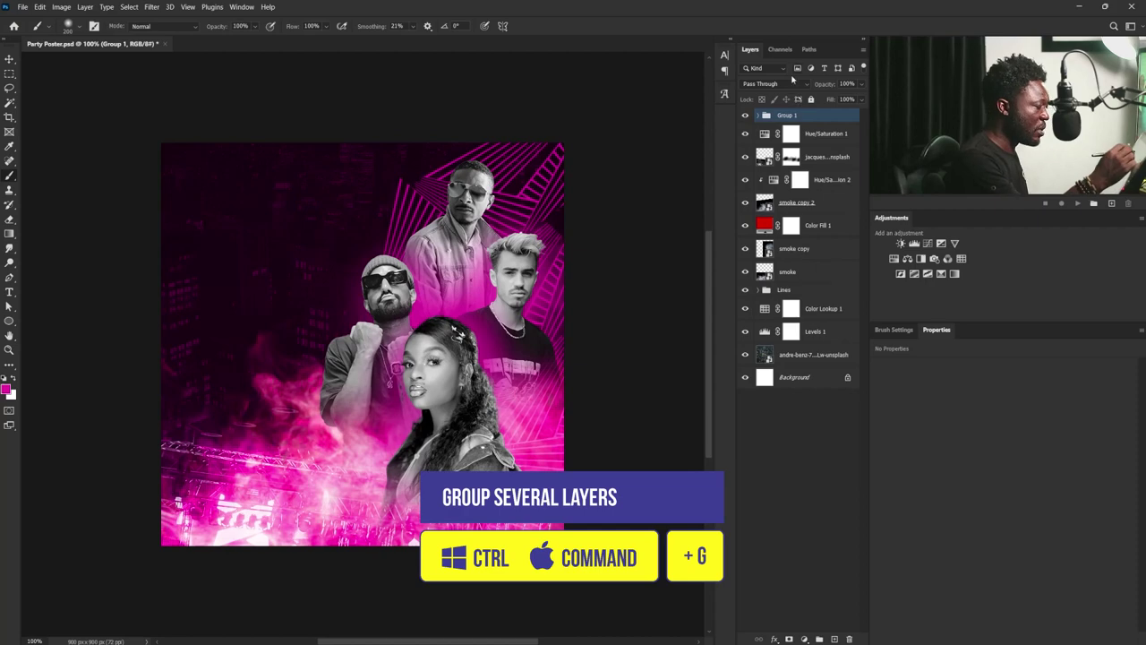
pyautogui.click(757, 115)
pyautogui.doubleClick(786, 116)
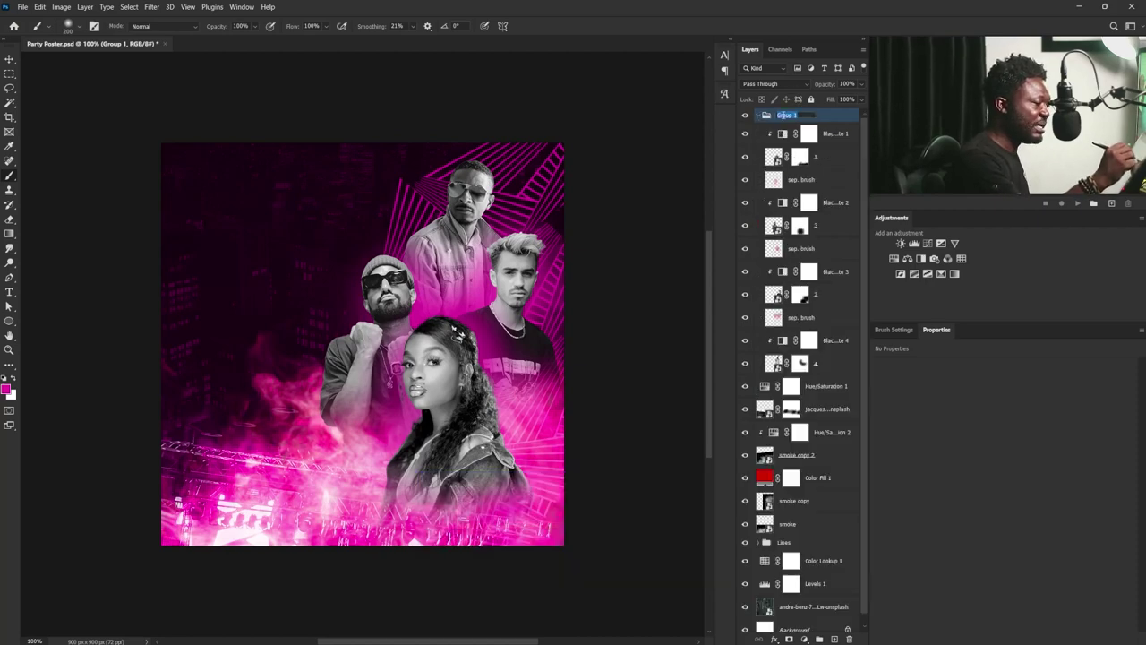
pyautogui.write('A')
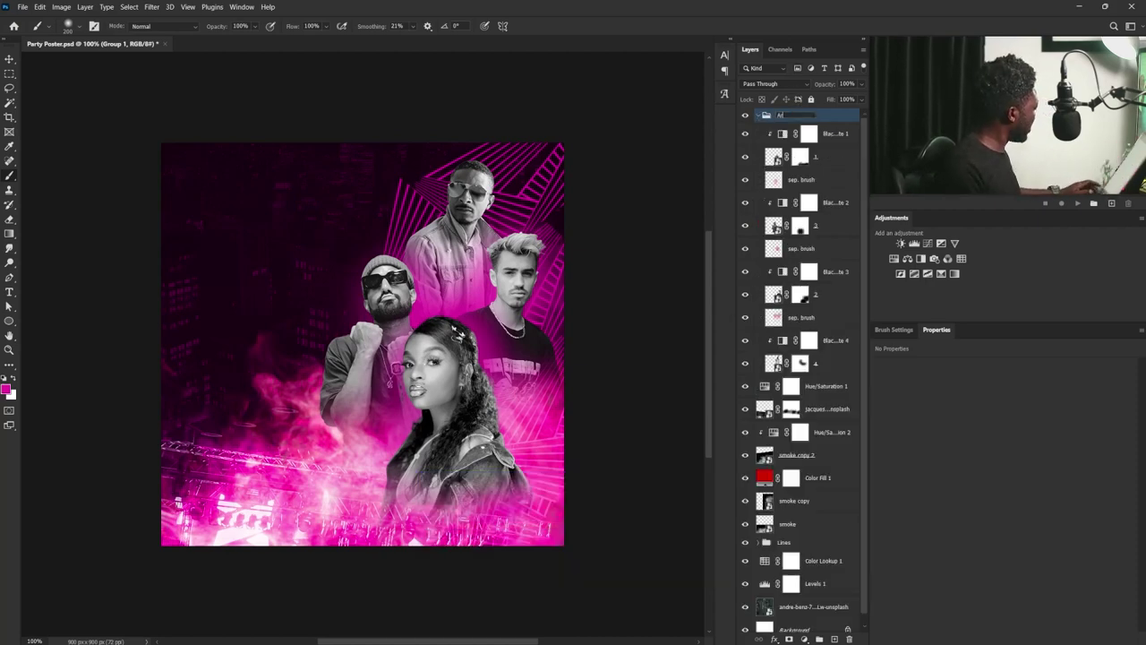
pyautogui.write('rtist')
pyautogui.click(788, 386)
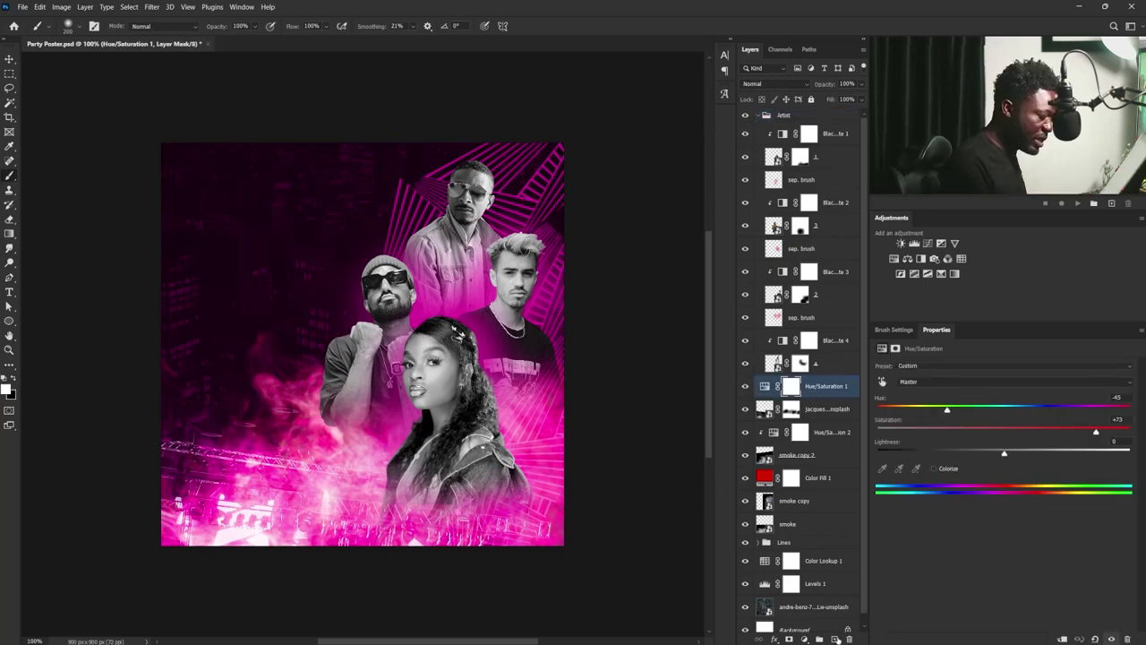
# - Create a layer named glow and fill a lasso selection around the four people with magenta
pyautogui.click(834, 638)
pyautogui.write('glow')
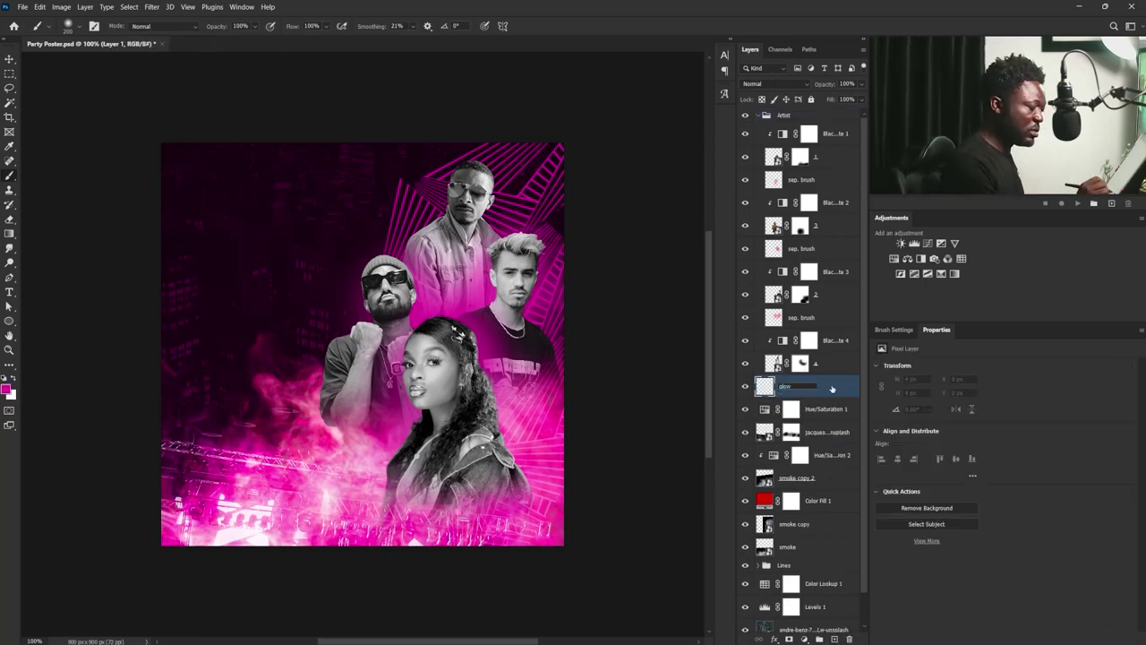
pyautogui.press('Return')
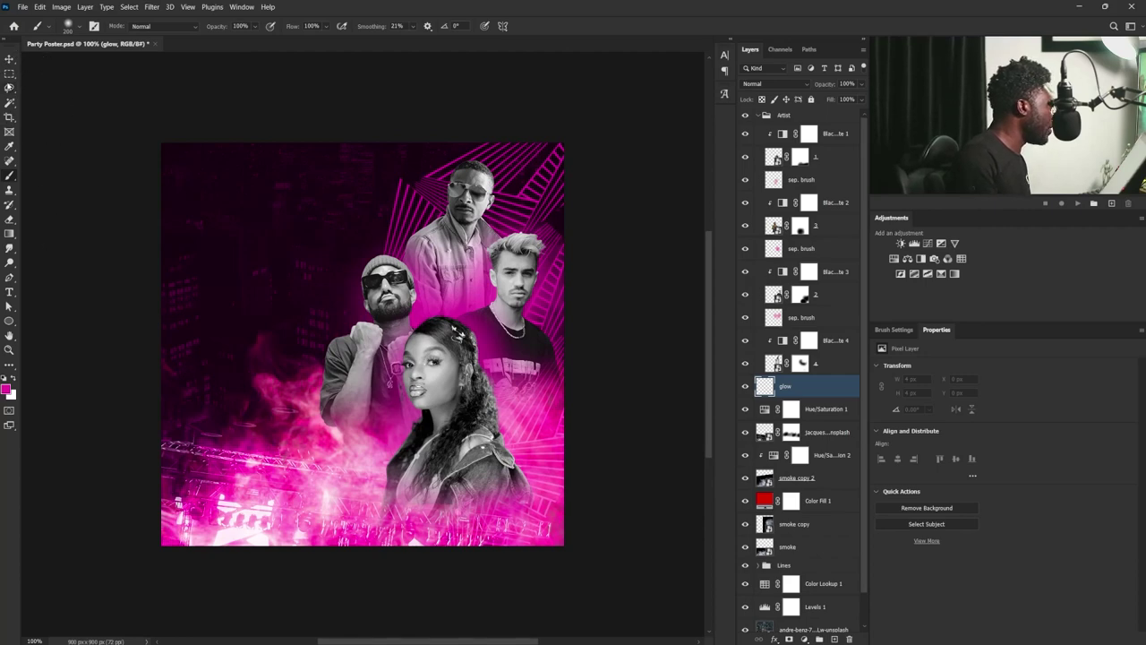
pyautogui.click(10, 88)
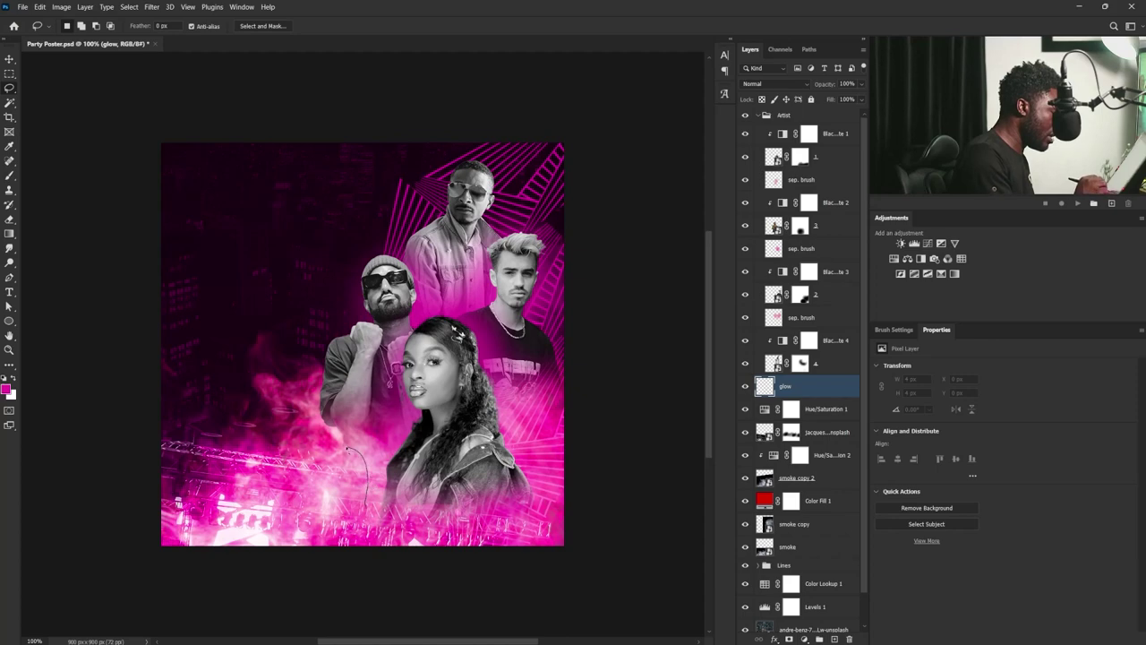
pyautogui.moveTo(348, 448)
pyautogui.mouseDown()
pyautogui.moveTo(311, 413)
pyautogui.moveTo(311, 392)
pyautogui.moveTo(322, 342)
pyautogui.moveTo(352, 316)
pyautogui.moveTo(355, 276)
pyautogui.moveTo(406, 242)
pyautogui.moveTo(454, 165)
pyautogui.moveTo(505, 179)
pyautogui.moveTo(499, 204)
pyautogui.moveTo(558, 251)
pyautogui.moveTo(538, 315)
pyautogui.moveTo(568, 381)
pyautogui.moveTo(545, 510)
pyautogui.moveTo(339, 484)
pyautogui.moveTo(367, 502)
pyautogui.mouseUp()
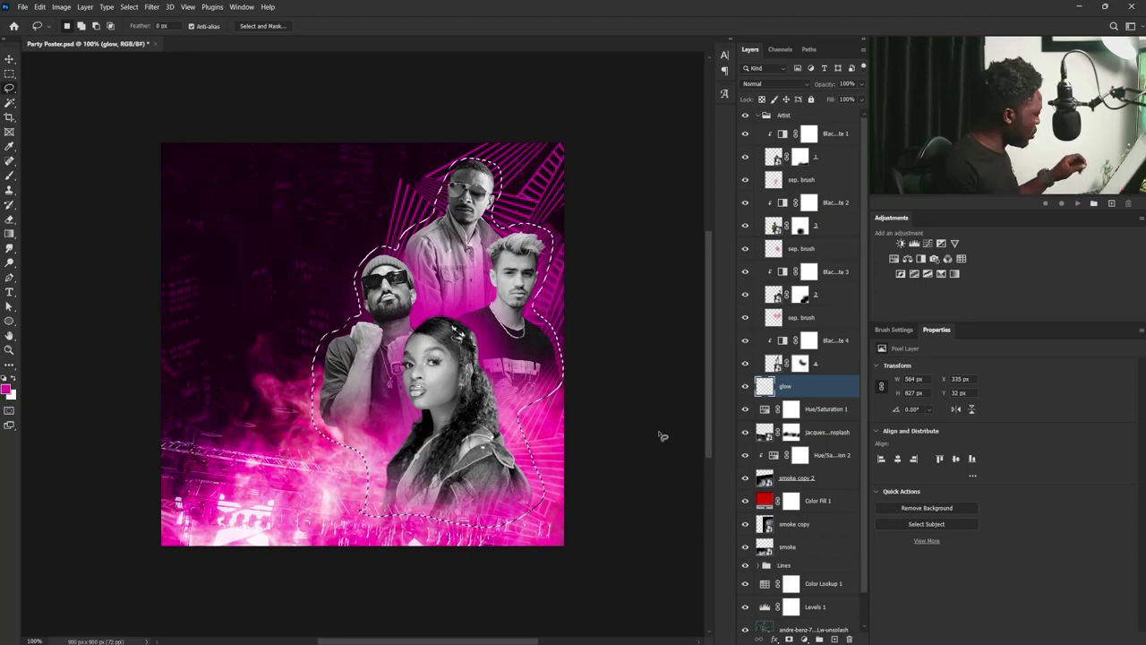
pyautogui.hotkey('alt', 'BackSpace')
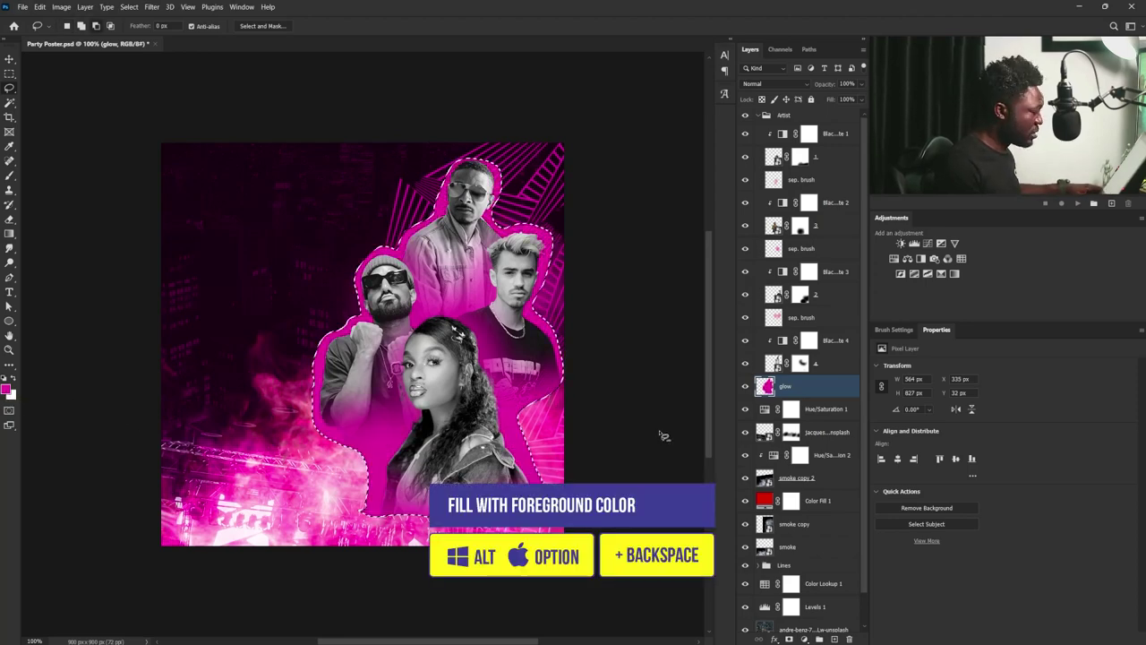
pyautogui.hotkey('ctrl', 'd')
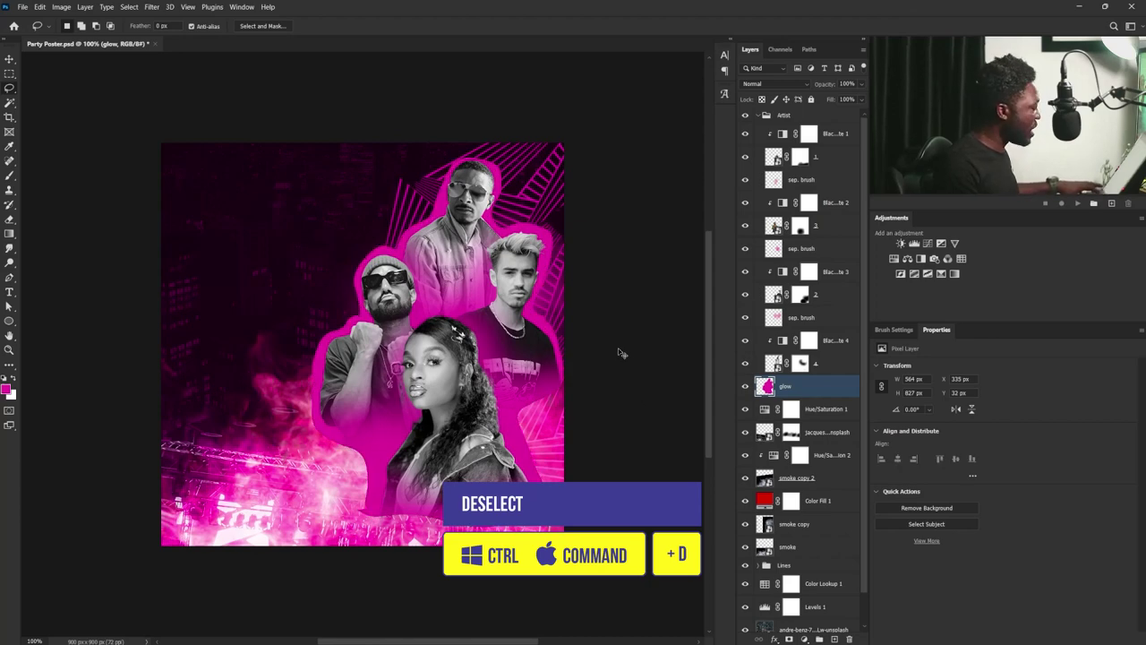
# - Scale the magenta glow shape down to about 482 × 707 px
pyautogui.hotkey('ctrl', 't')
pyautogui.moveTo(562, 158); pyautogui.dragTo(545, 184)
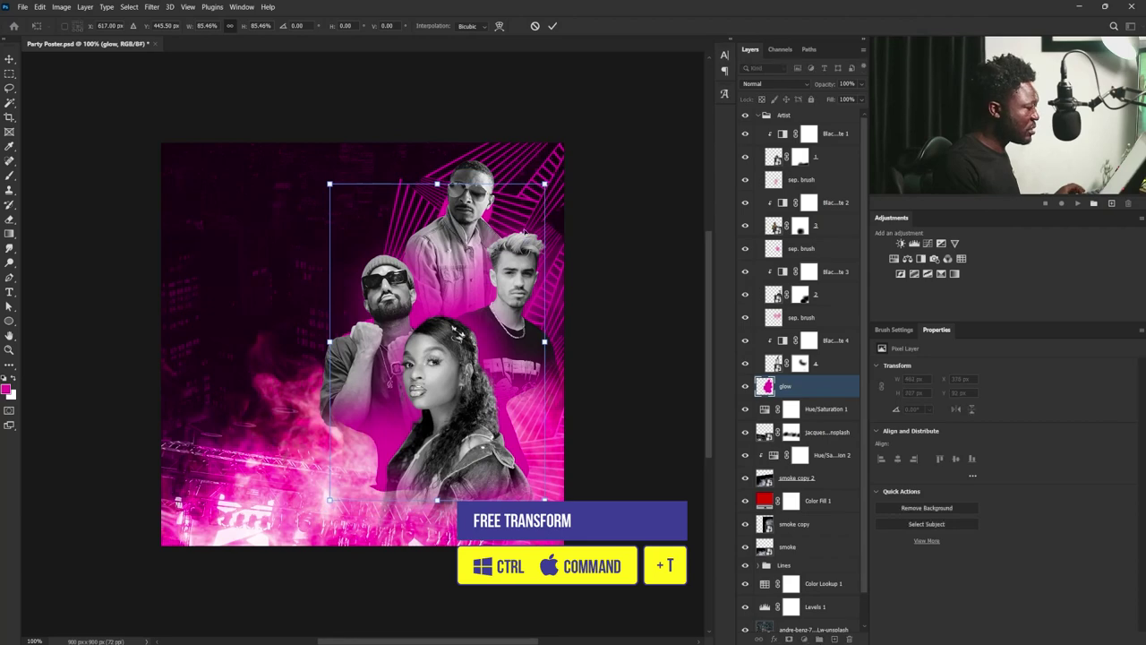
pyautogui.press('Return')
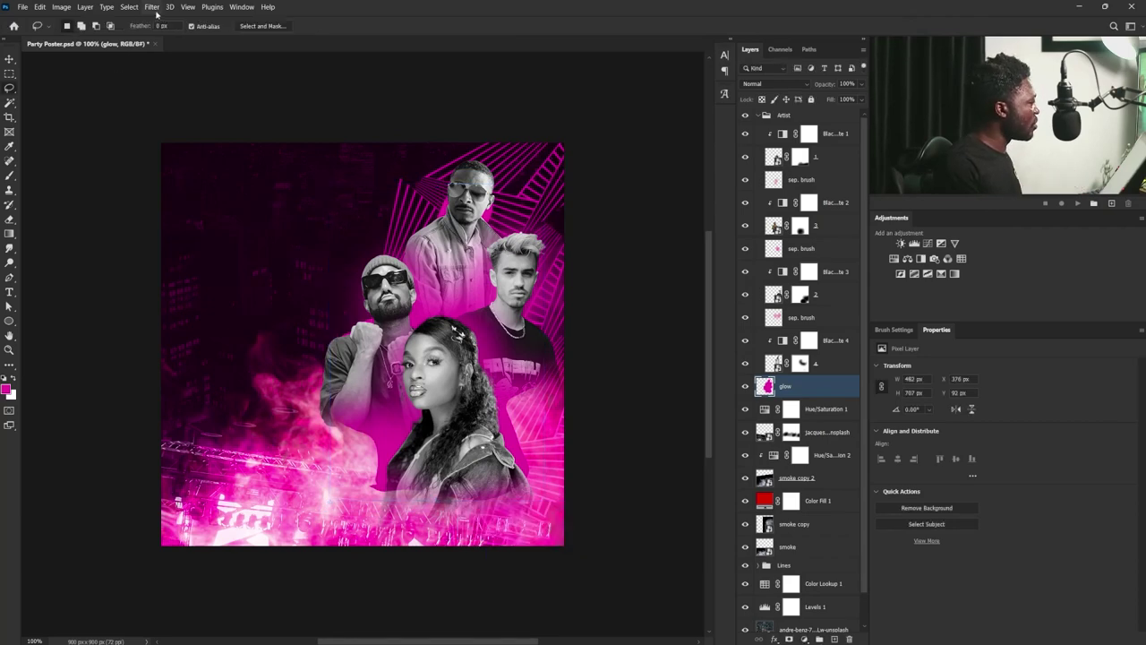
# - Apply a Gaussian Blur with a reduced radius to the glow layer
pyautogui.click(151, 7)
pyautogui.moveTo(224, 148)
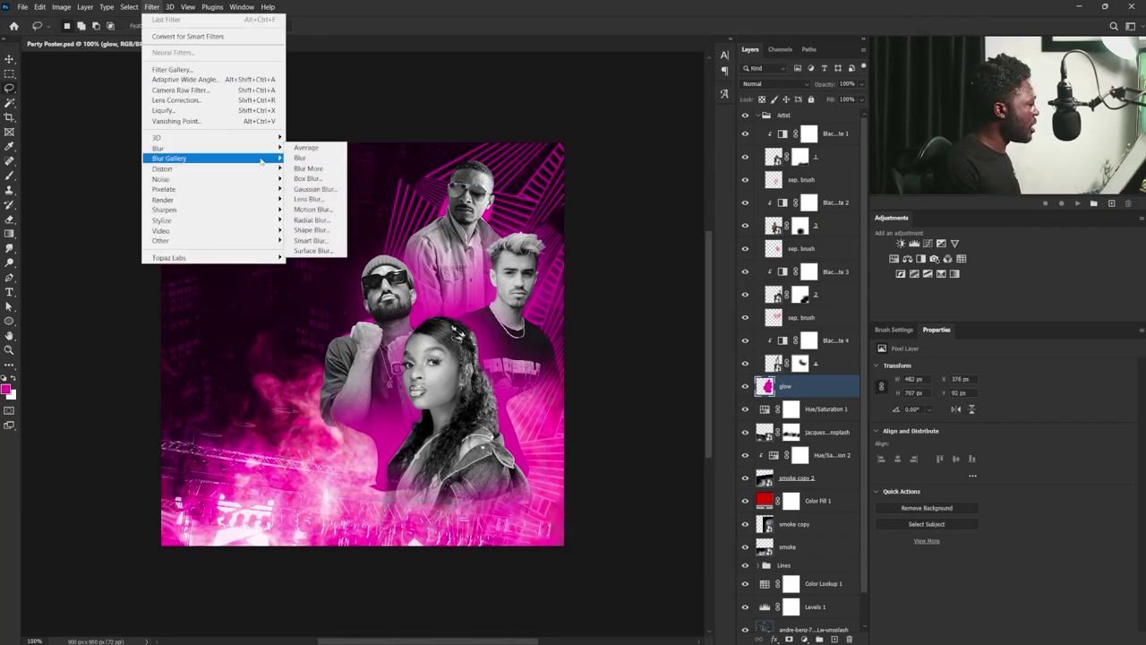
pyautogui.click(337, 190)
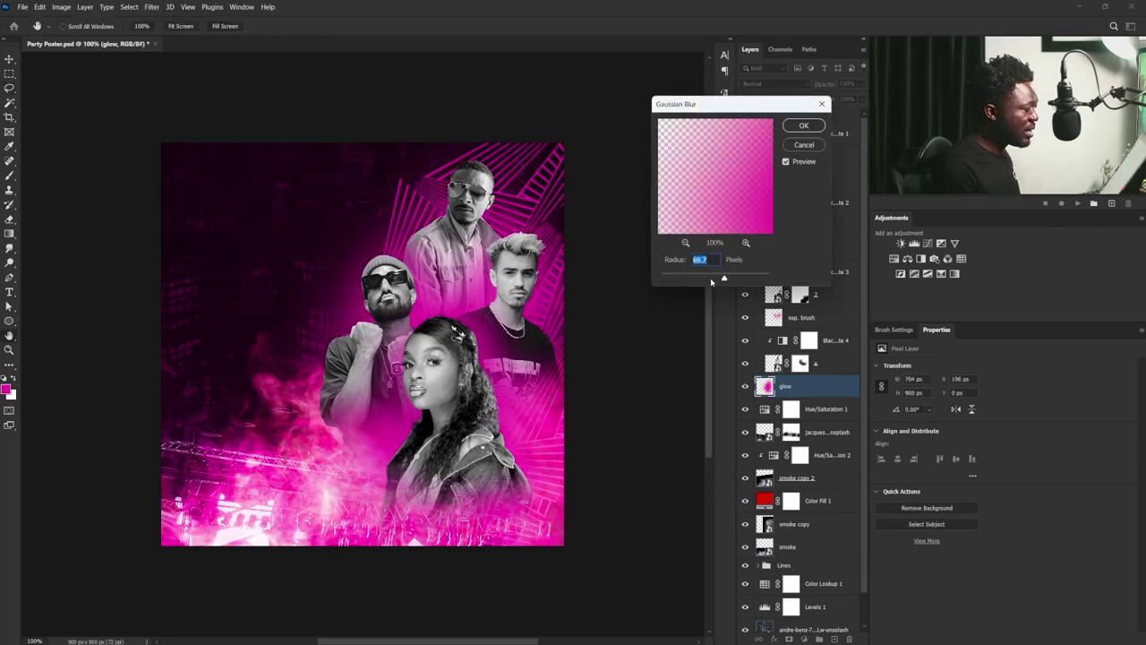
pyautogui.moveTo(722, 278); pyautogui.dragTo(710, 280)
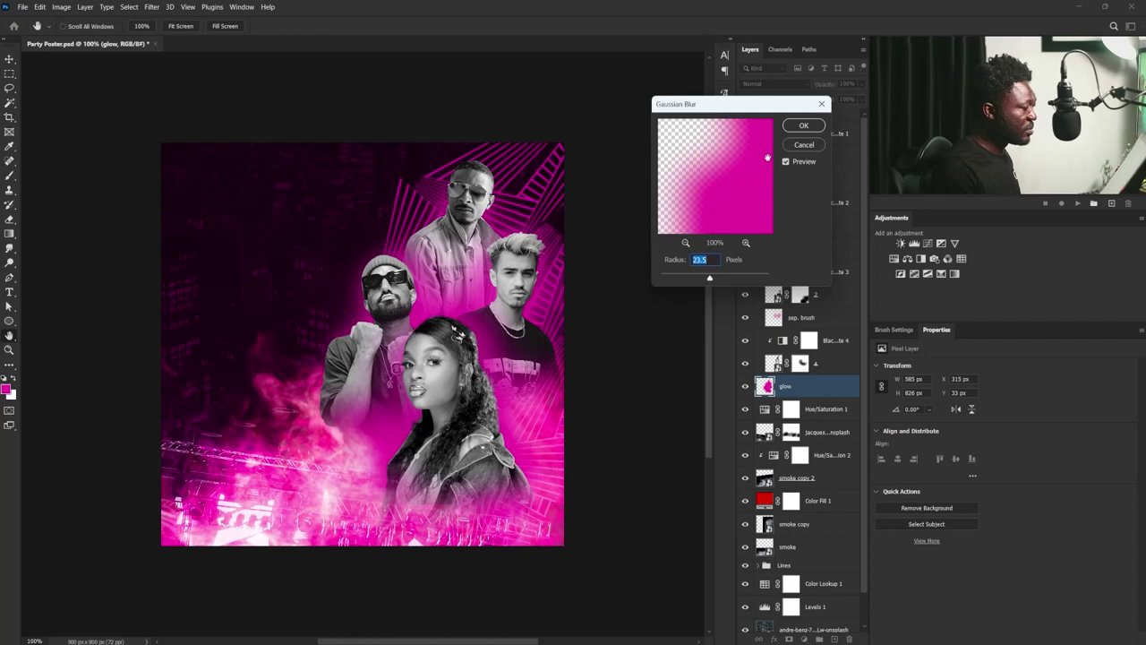
pyautogui.click(803, 126)
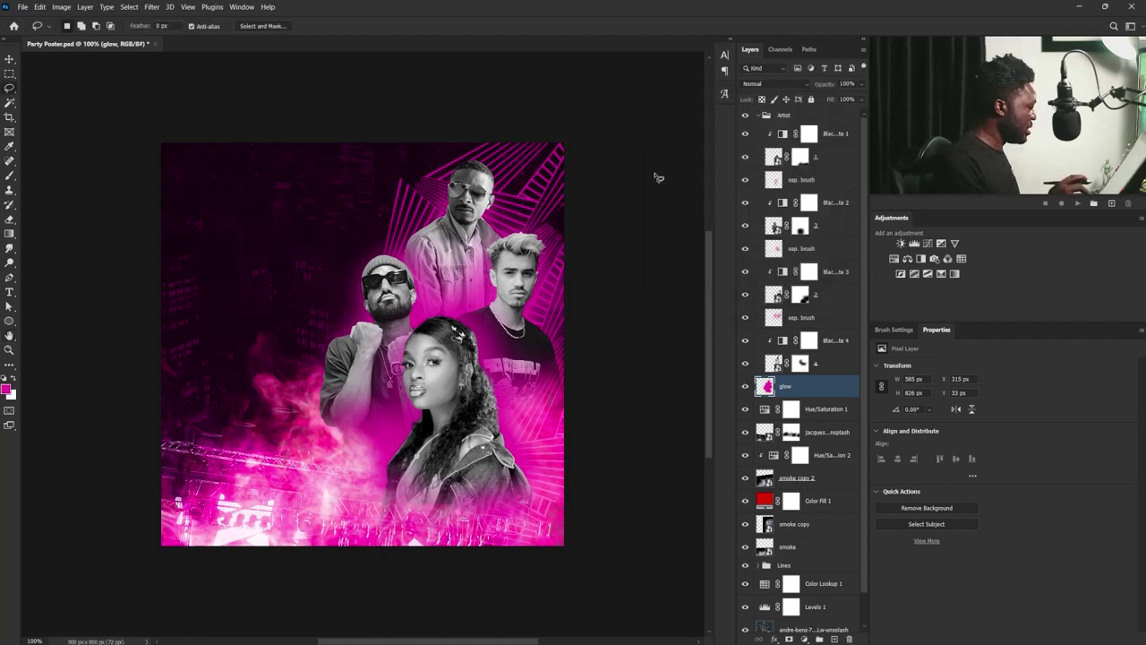
# - Paint extra magenta glow with a 300 px brush around the top head and down past the bottom edge
pyautogui.press('b')
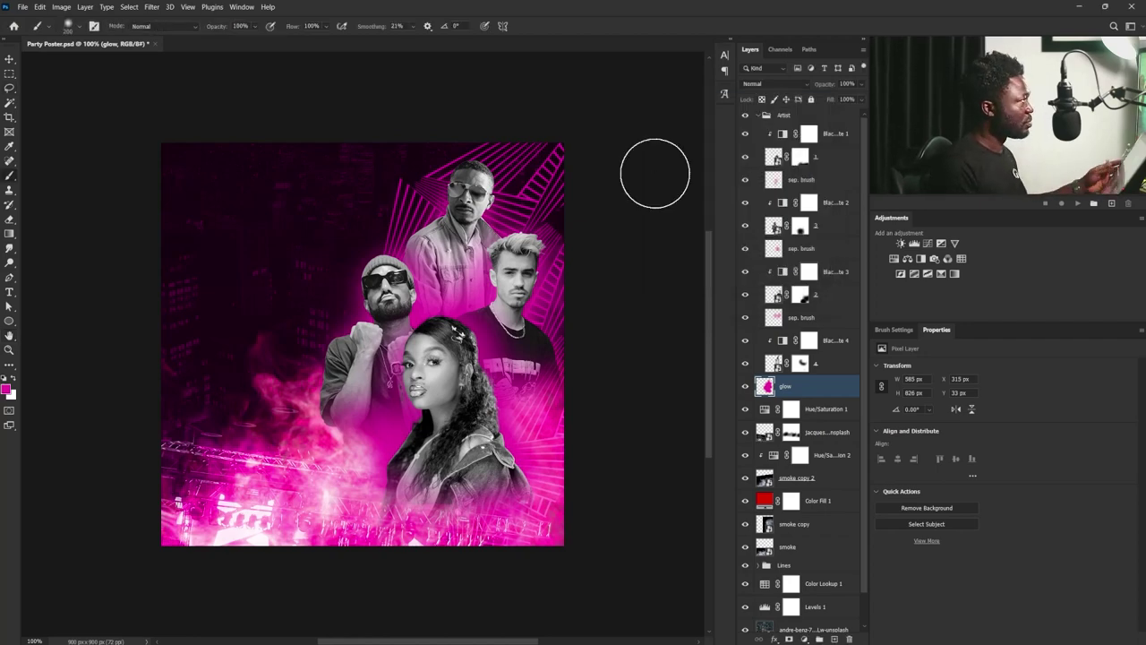
pyautogui.press(']')
pyautogui.press(']')
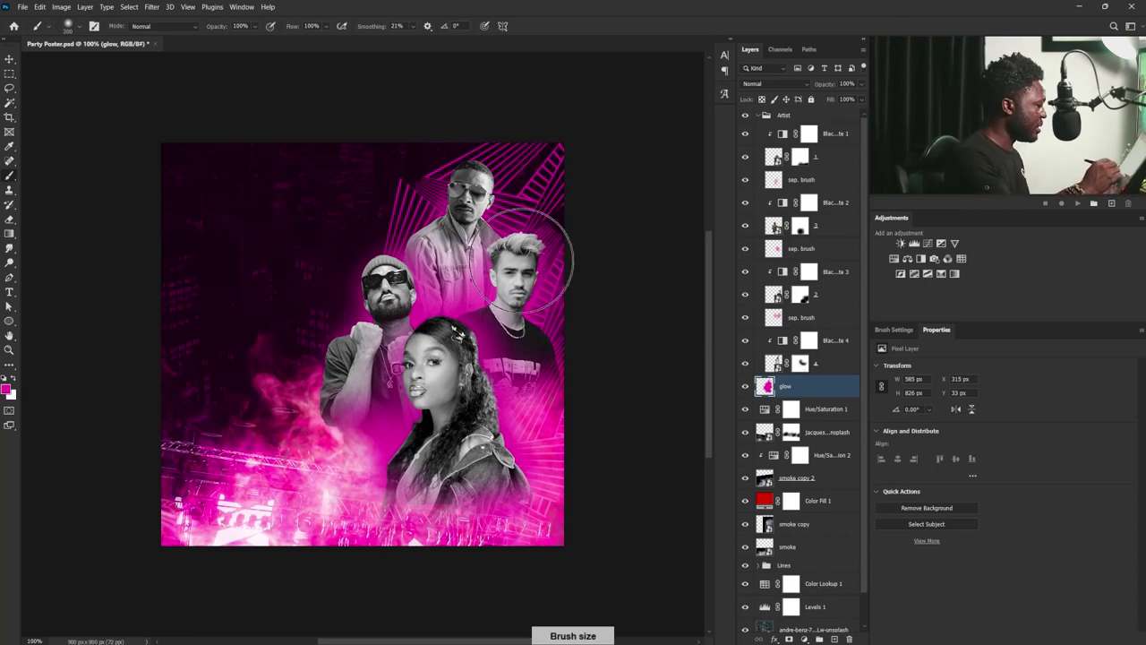
pyautogui.moveTo(483, 219)
pyautogui.mouseDown()
pyautogui.moveTo(497, 232)
pyautogui.moveTo(520, 229)
pyautogui.moveTo(506, 201)
pyautogui.moveTo(466, 188)
pyautogui.mouseUp()
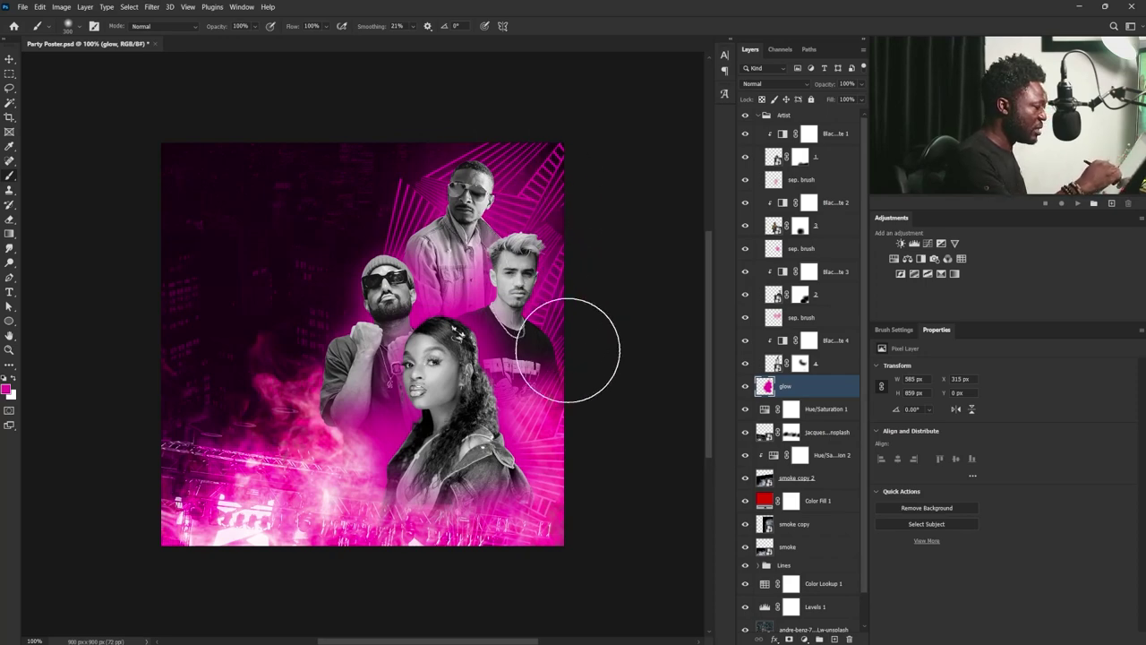
pyautogui.moveTo(441, 400); pyautogui.dragTo(354, 563)
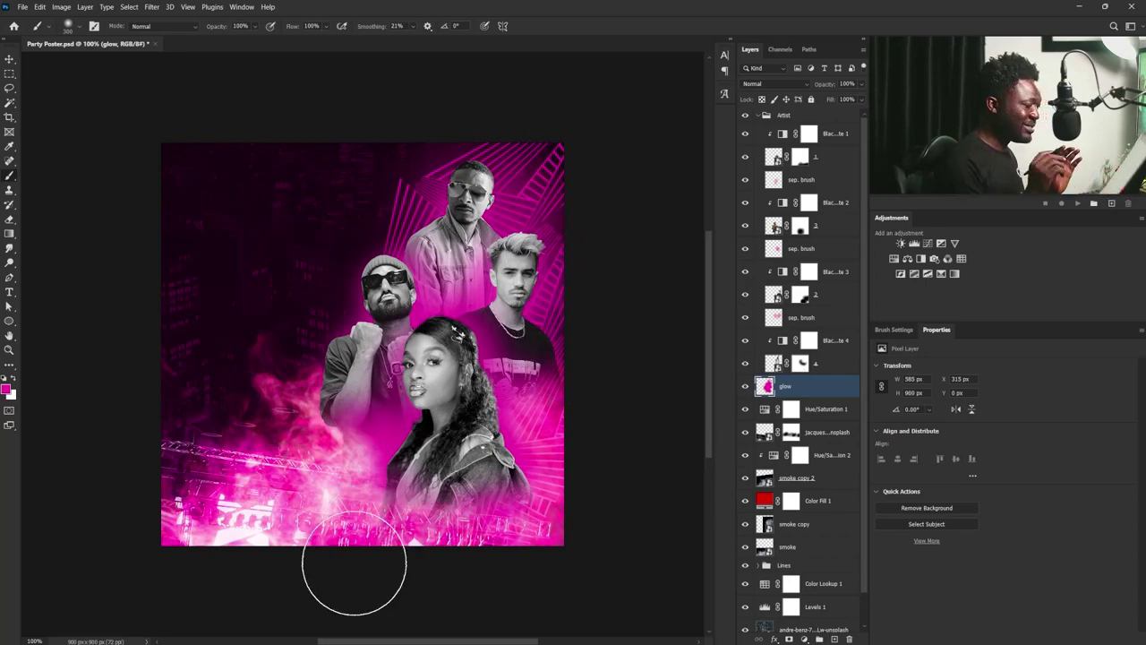
# - Collapse and select the Artist group
pyautogui.click(757, 116)
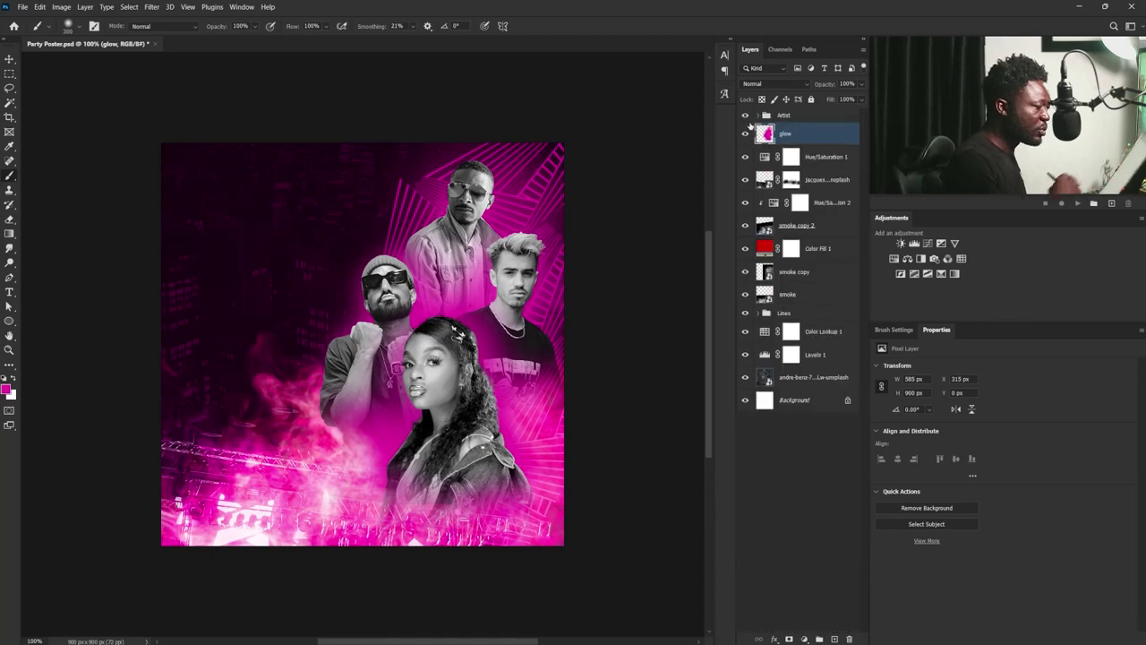
pyautogui.click(758, 116)
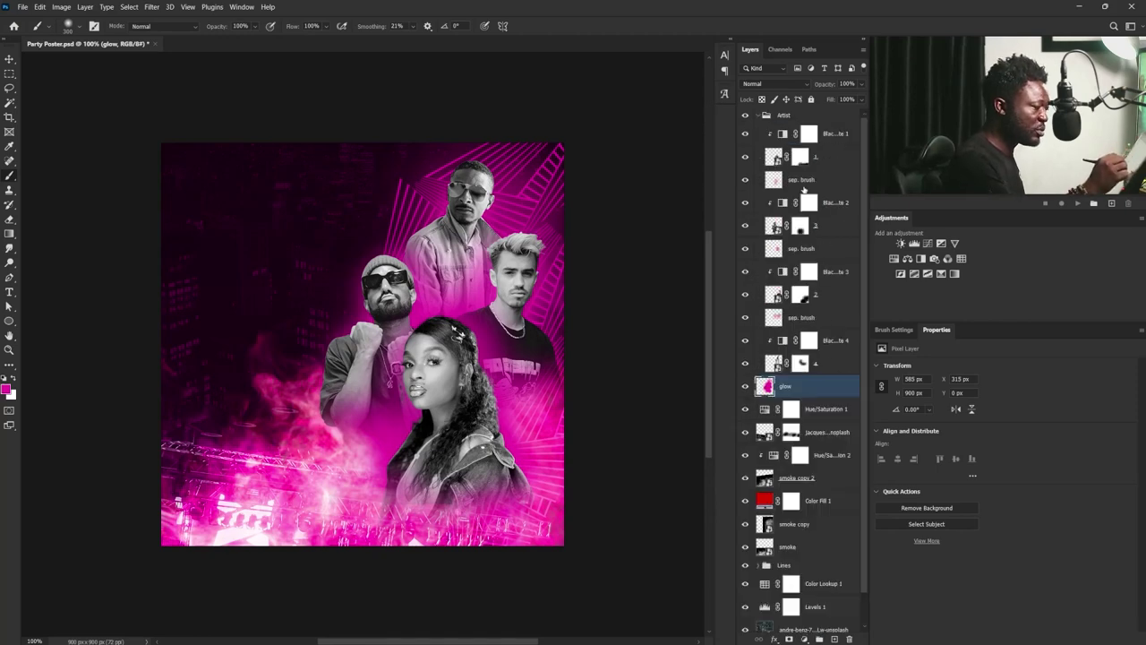
pyautogui.click(758, 117)
pyautogui.click(787, 116)
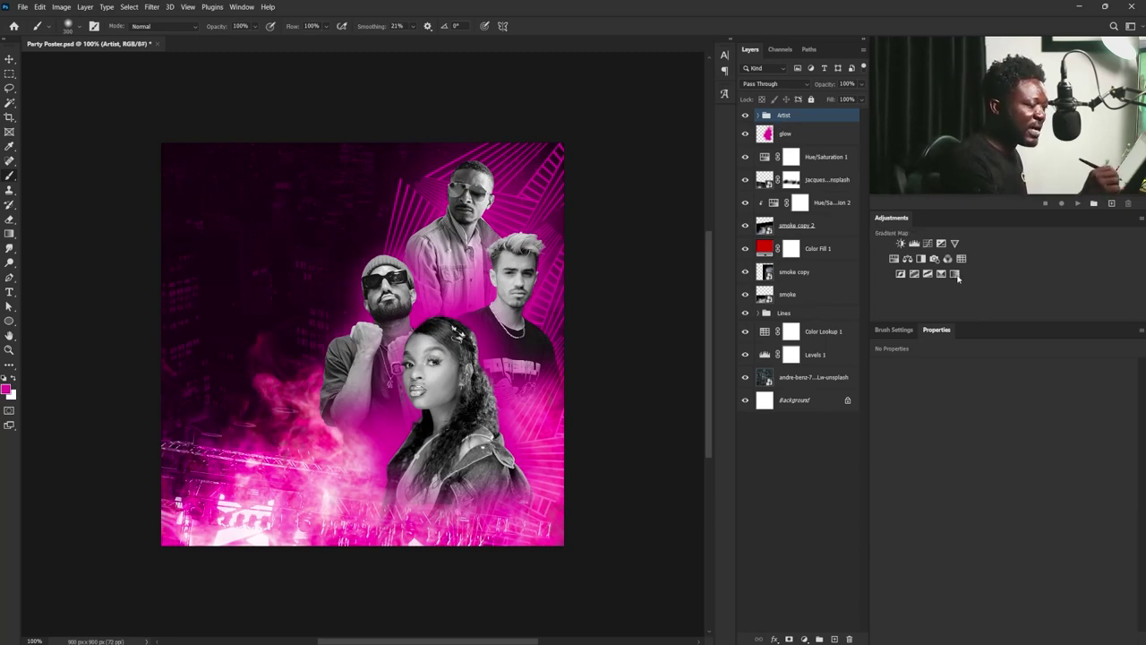
# - Add a Gradient Map clipped to the Artist group and set its left stop to #a1f6ff
pyautogui.click(941, 273)
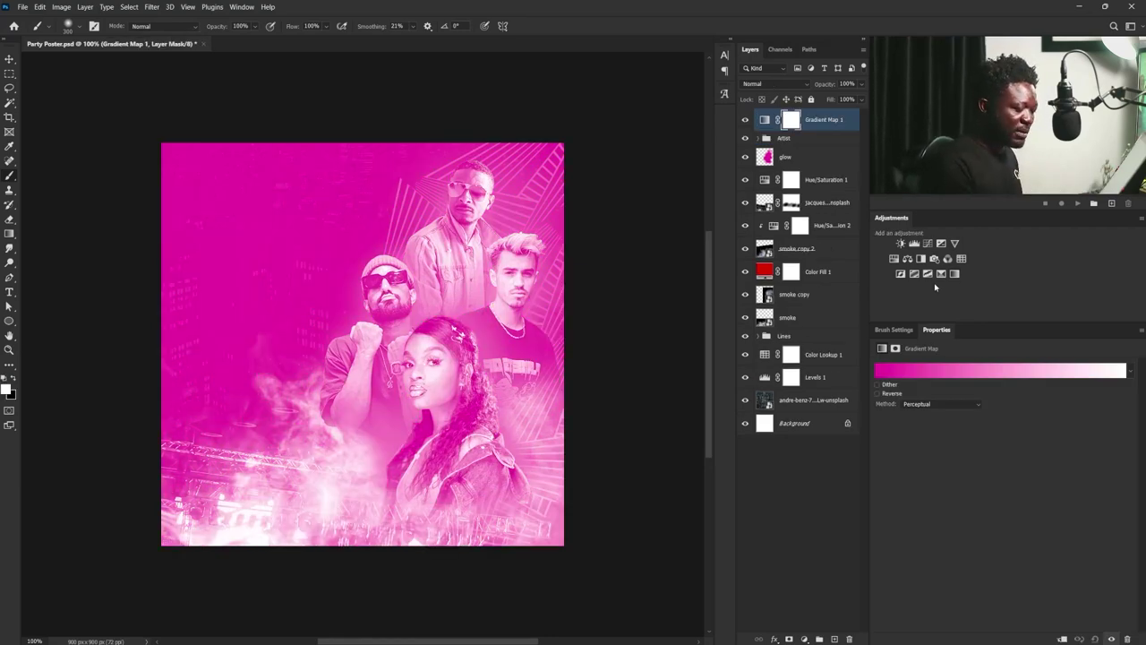
pyautogui.click(1063, 639)
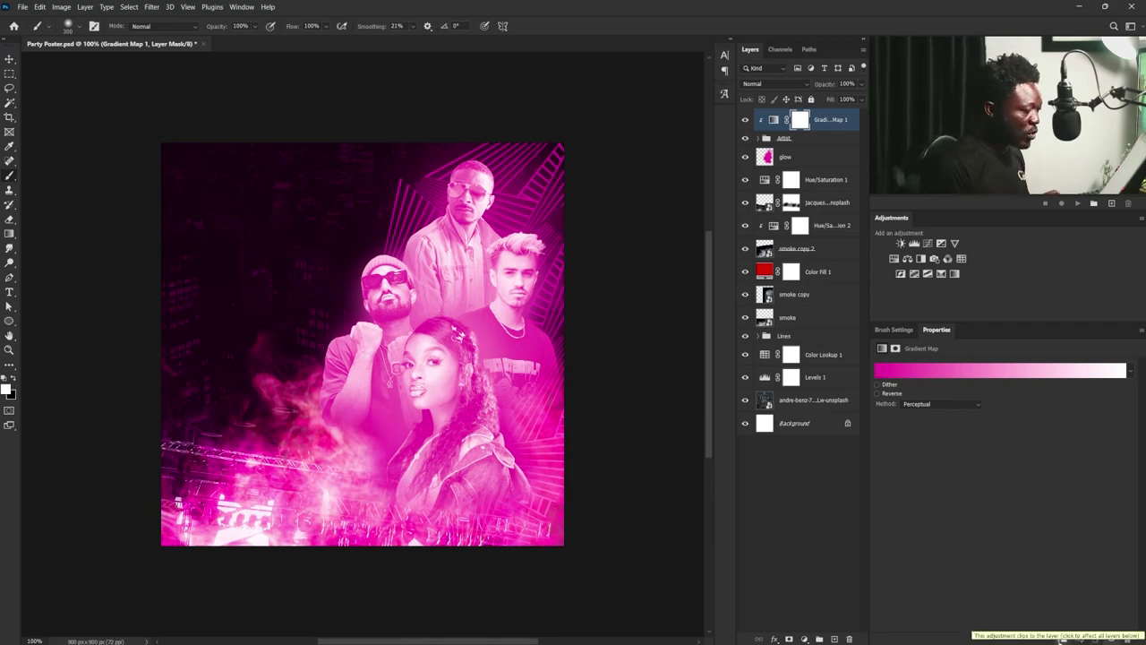
pyautogui.click(968, 374)
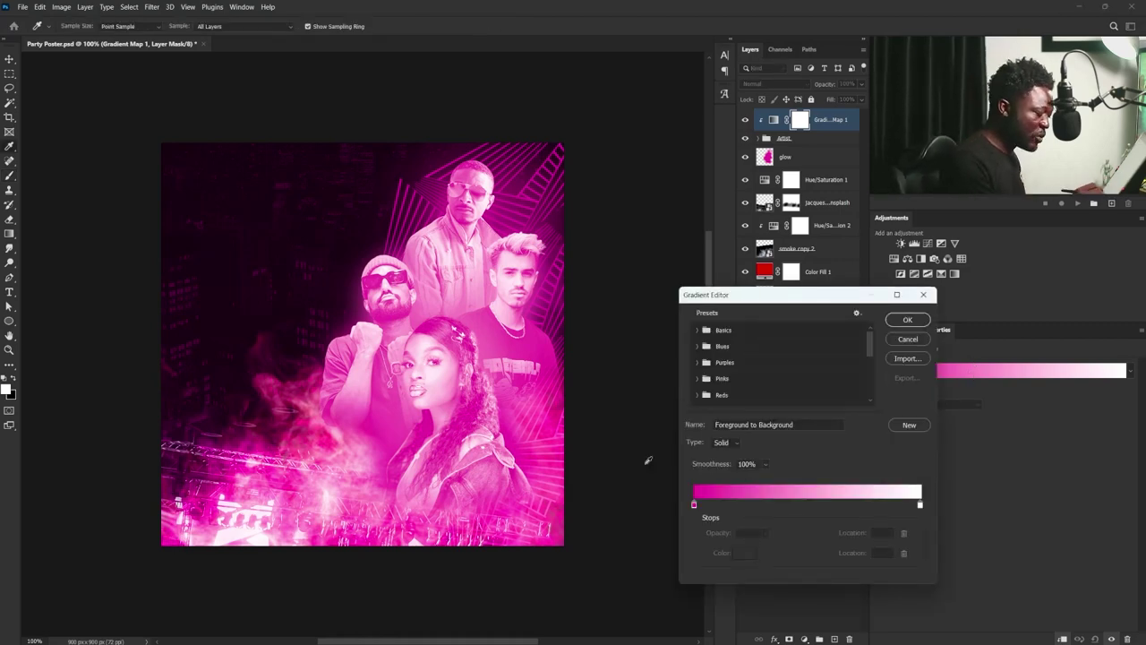
pyautogui.doubleClick(694, 504)
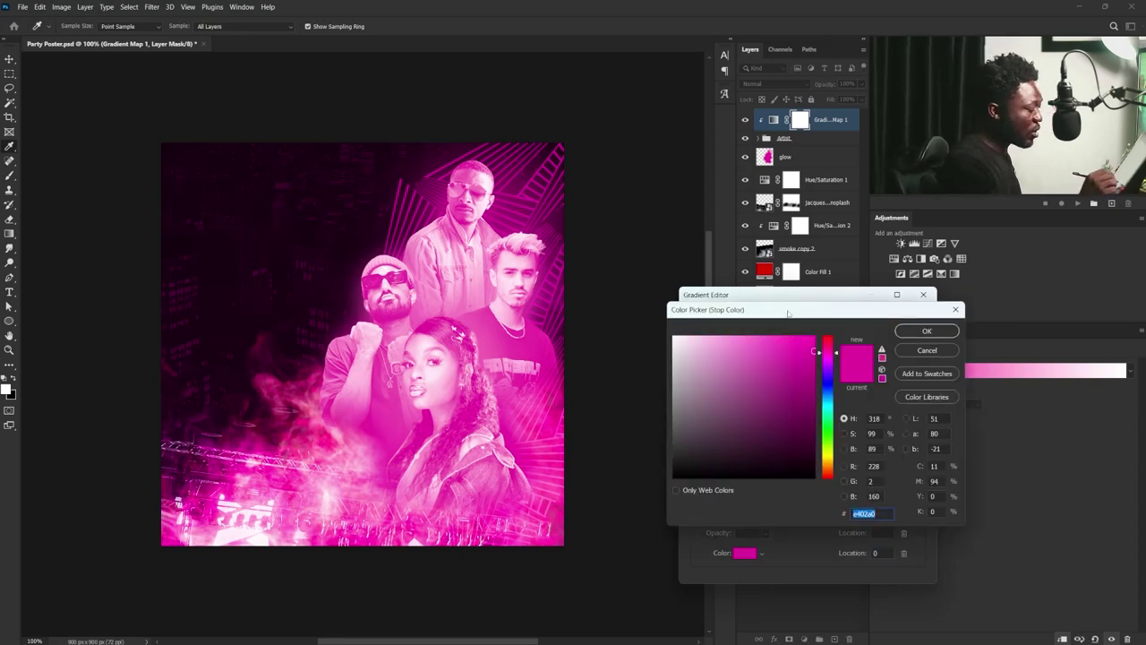
pyautogui.moveTo(788, 313); pyautogui.dragTo(767, 320)
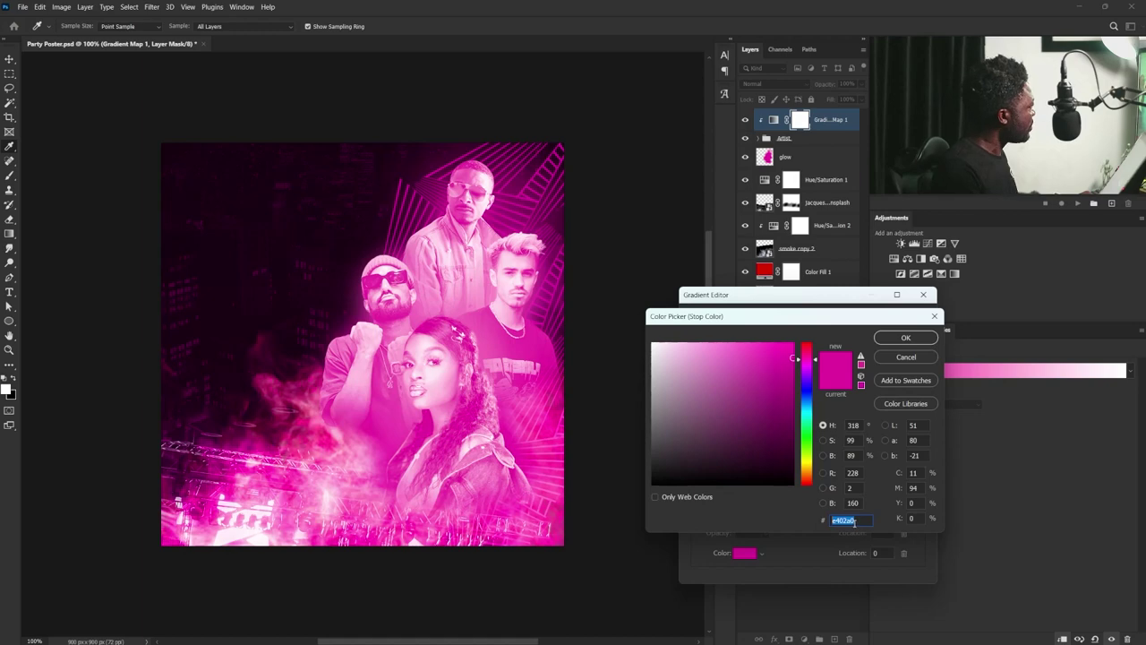
pyautogui.write('a')
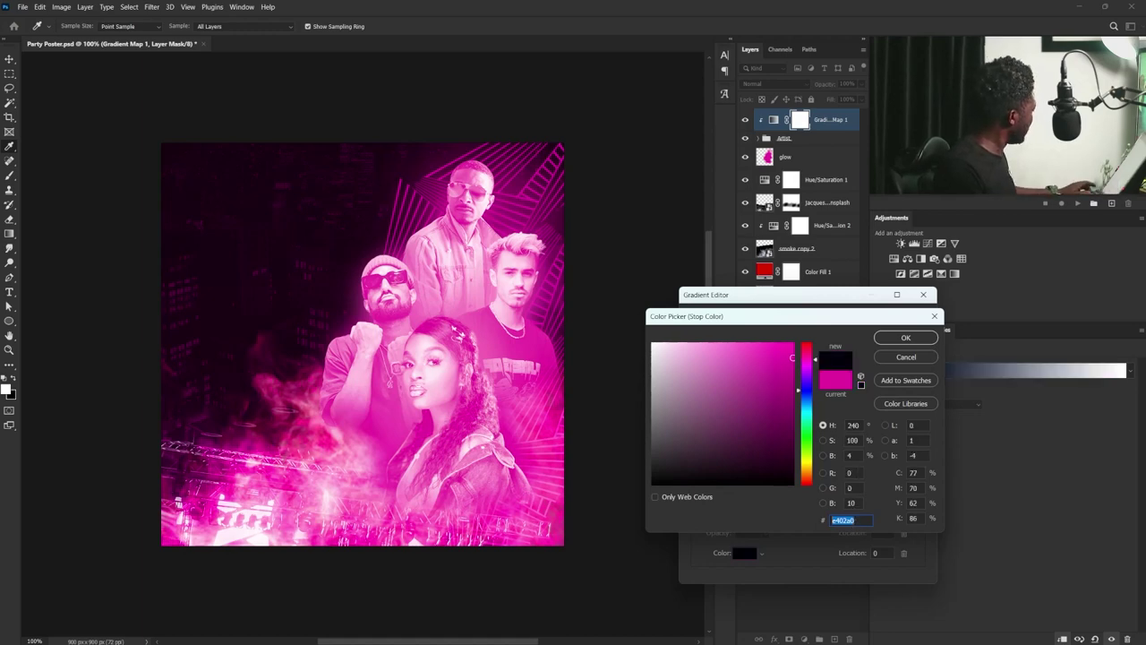
pyautogui.write('1')
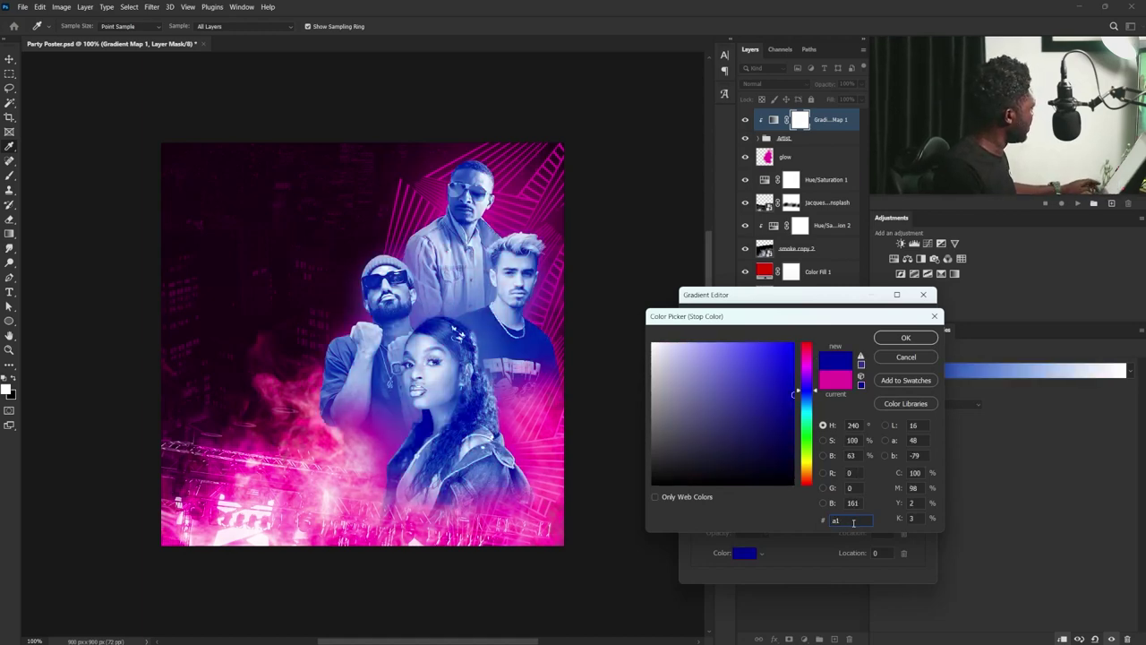
pyautogui.write('f')
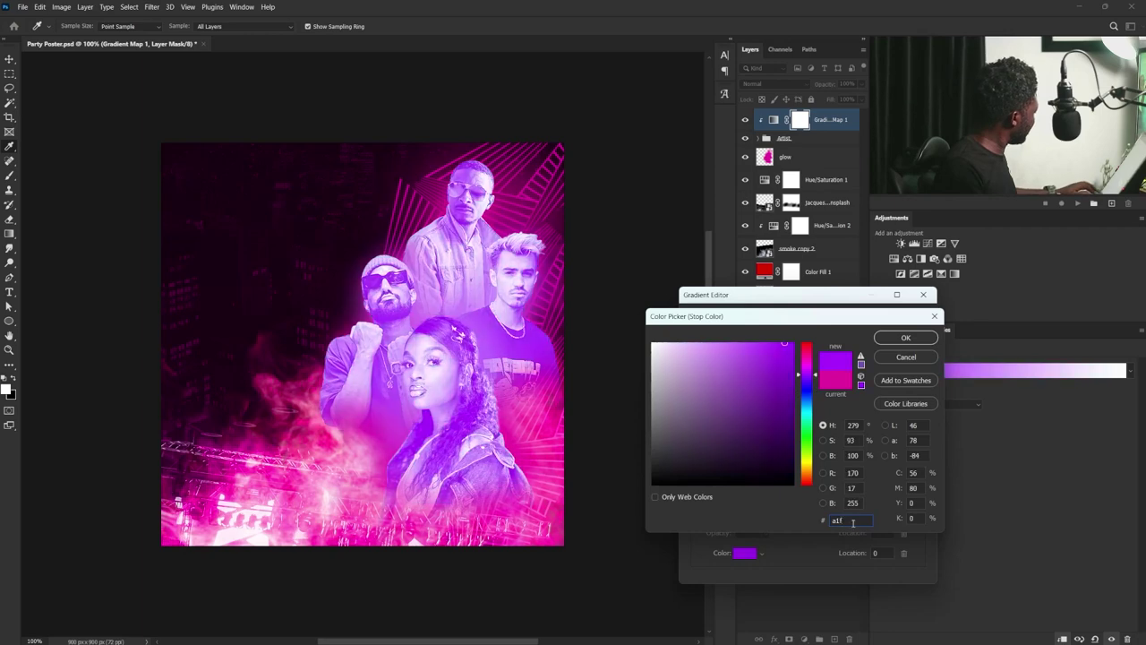
pyautogui.write('6ff')
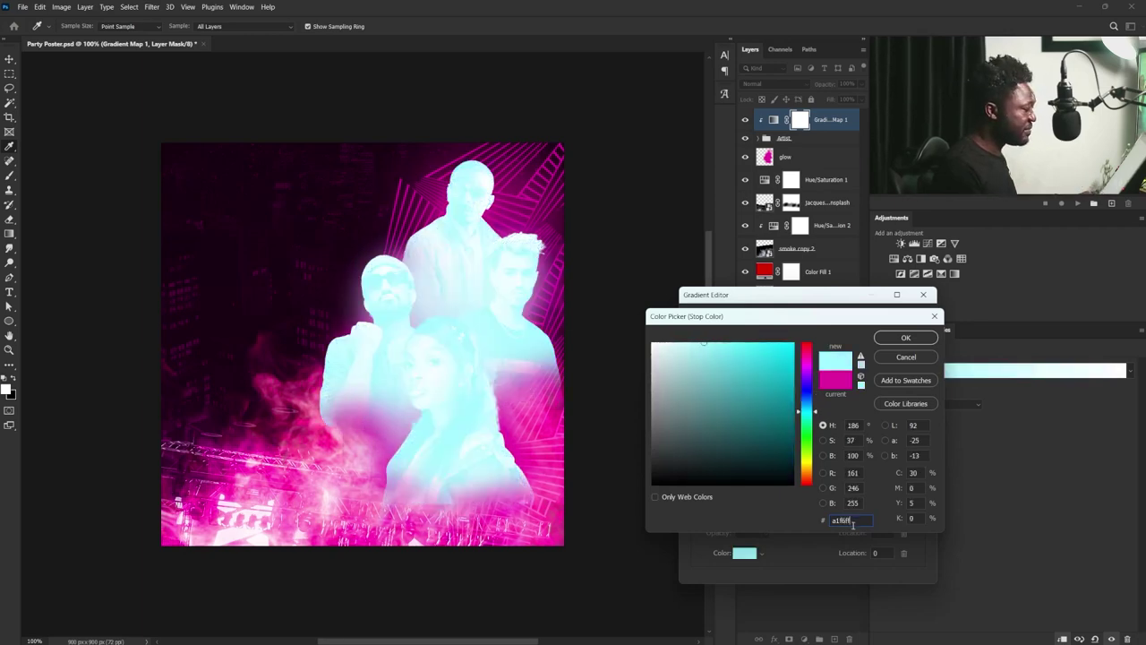
pyautogui.click(898, 338)
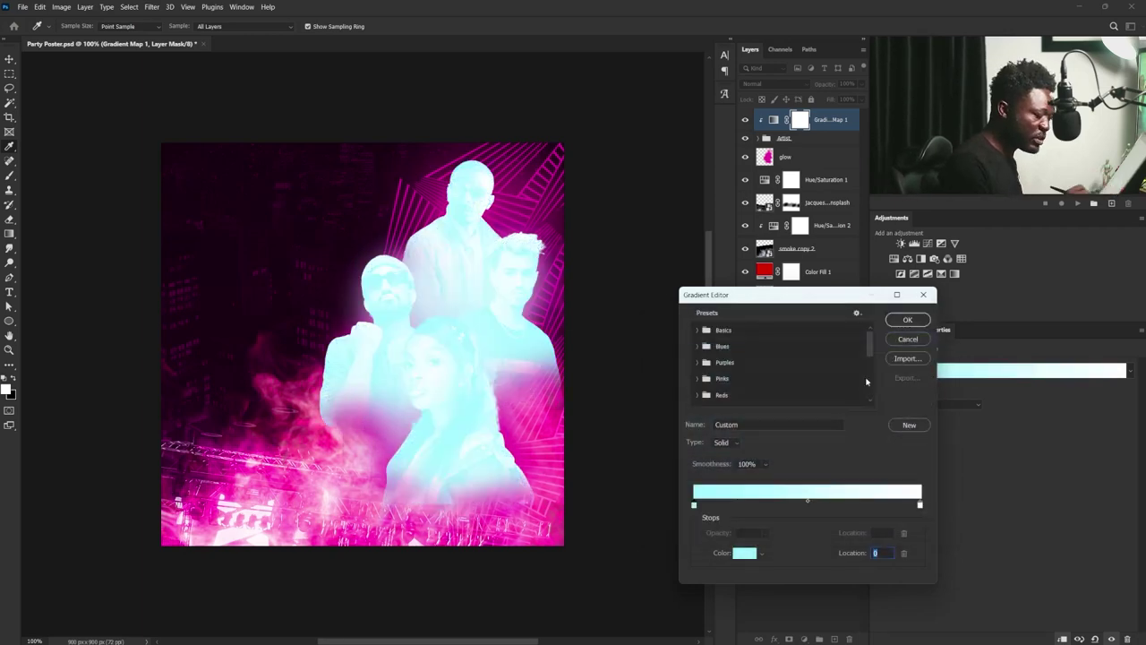
# - Set the gradient's right stop to #65b6df, apply it, and reverse the gradient map
pyautogui.click(921, 506)
pyautogui.doubleClick(921, 506)
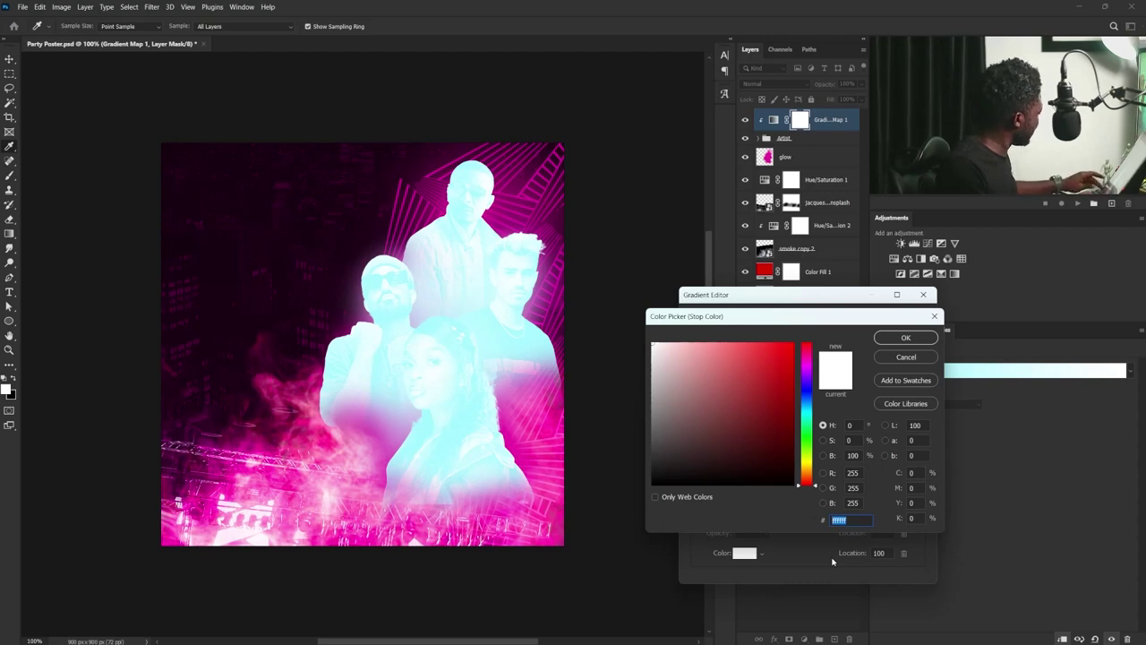
pyautogui.write('65')
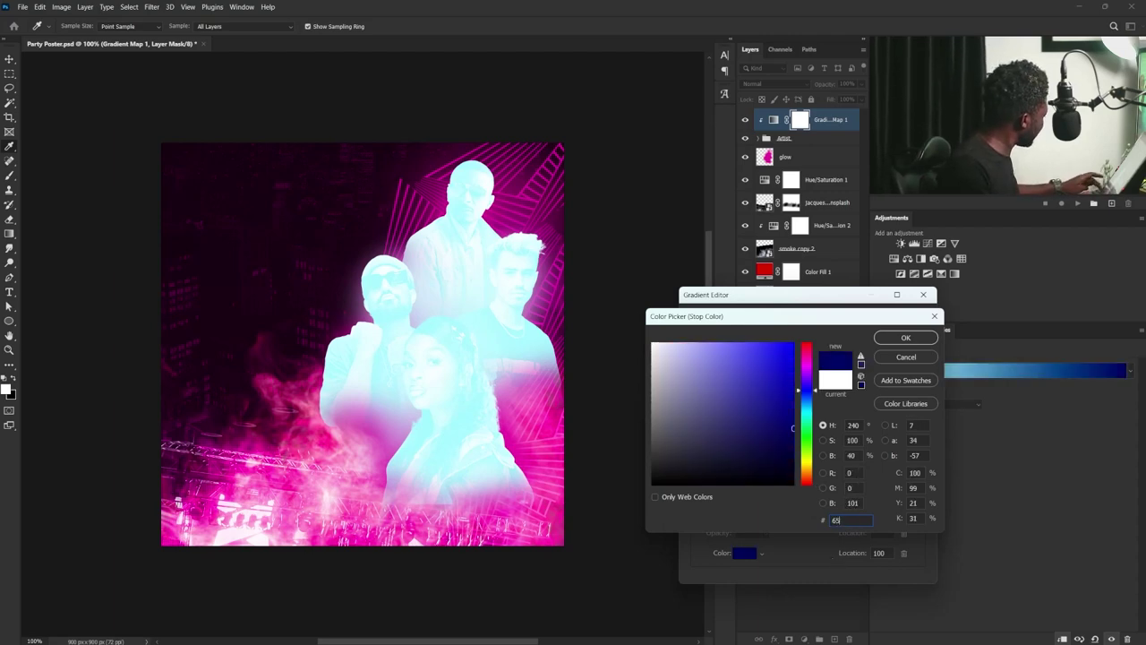
pyautogui.write('b6df')
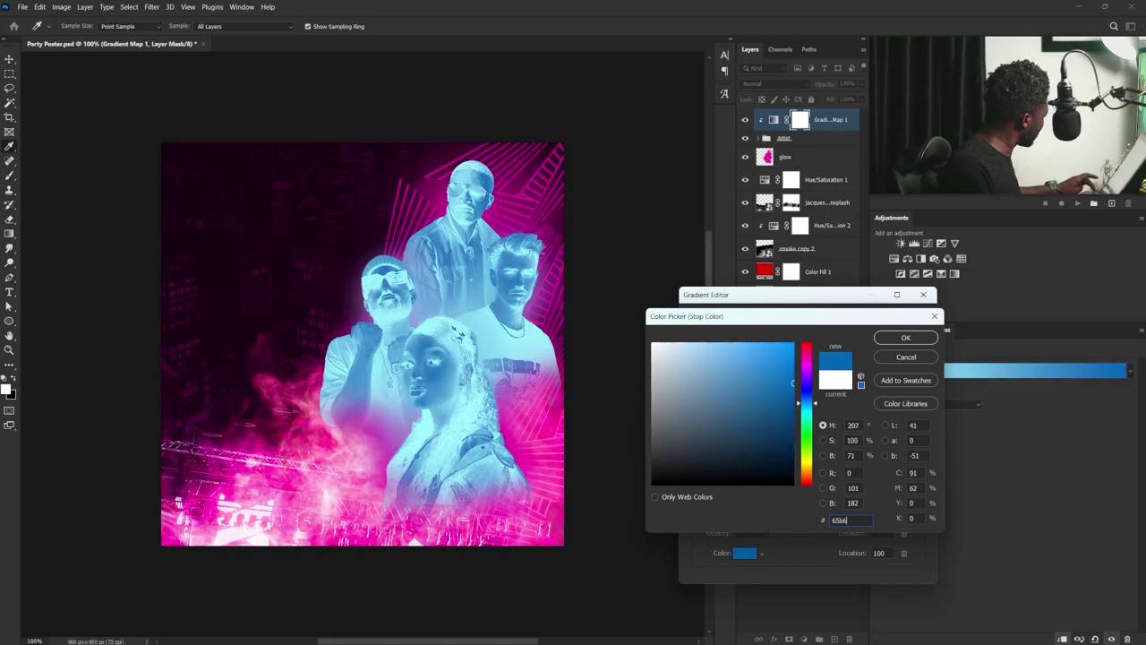
pyautogui.press('Return')
pyautogui.click(907, 320)
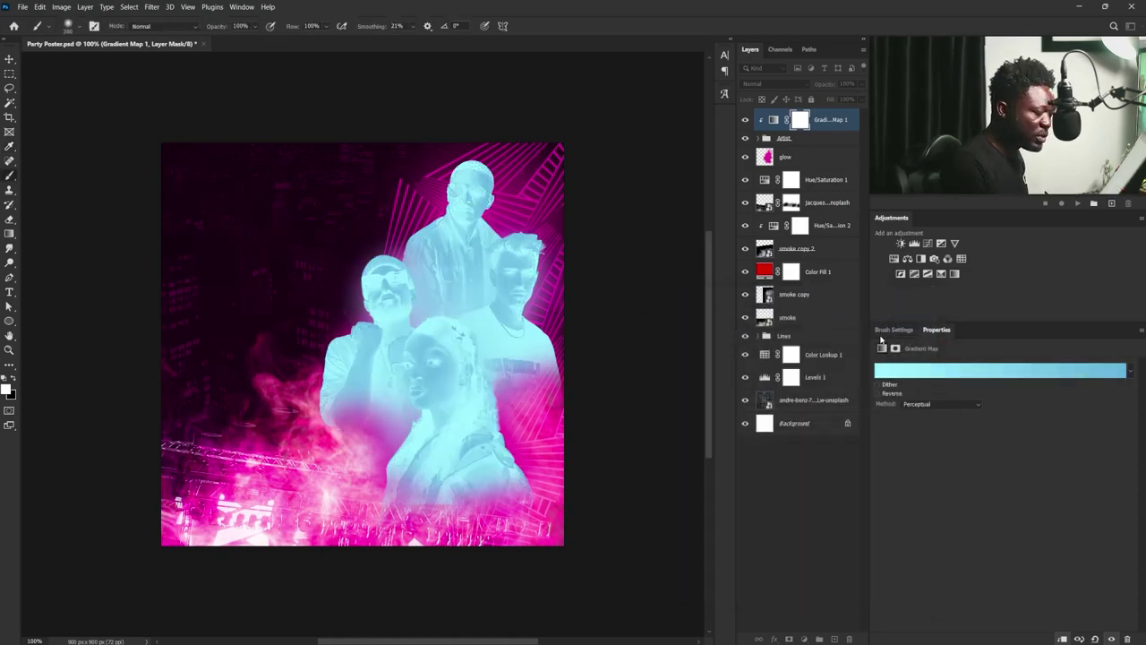
pyautogui.click(877, 394)
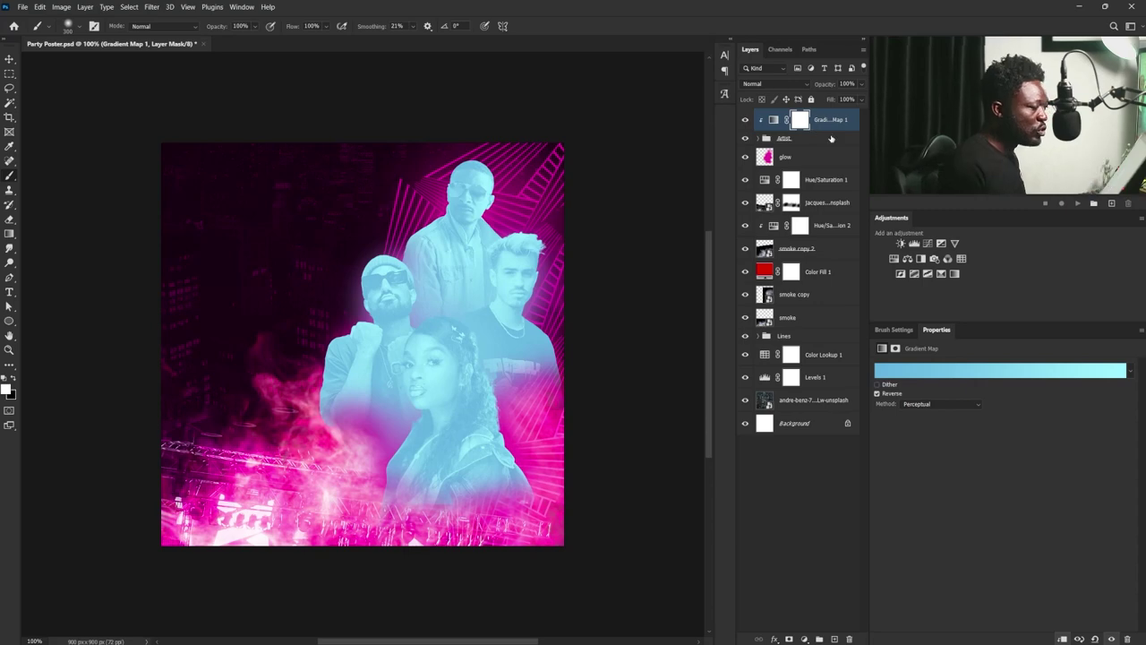
pyautogui.click(856, 122)
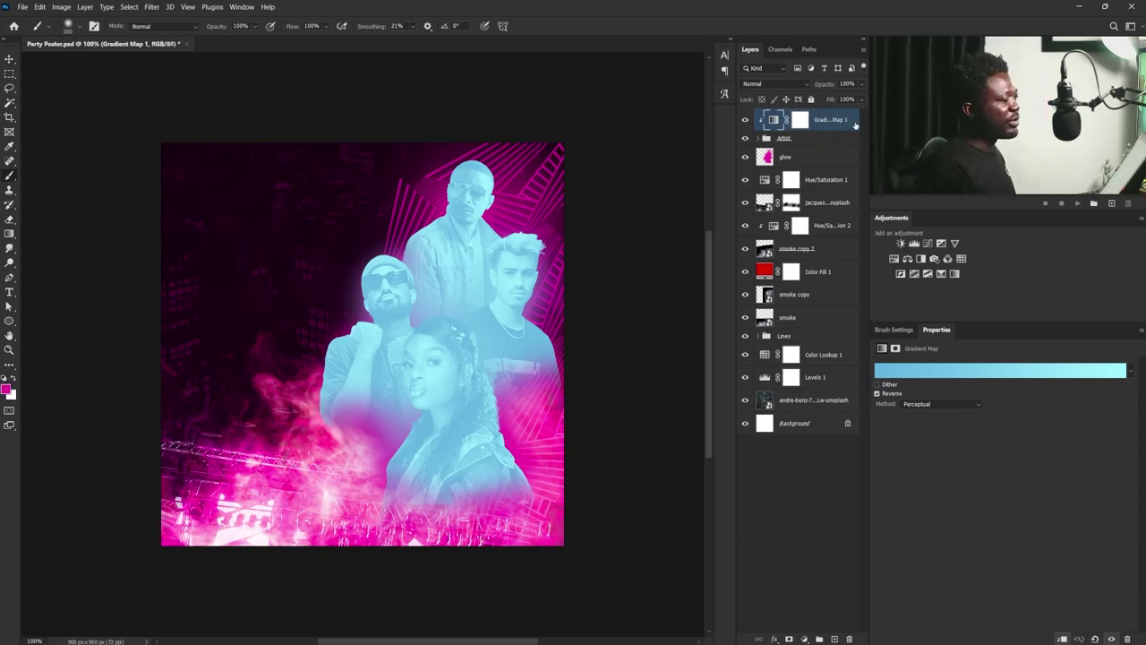
# - Split Gradient Map 1's Underlying Layer Blend If black slider to 155/224
pyautogui.doubleClick(856, 125)
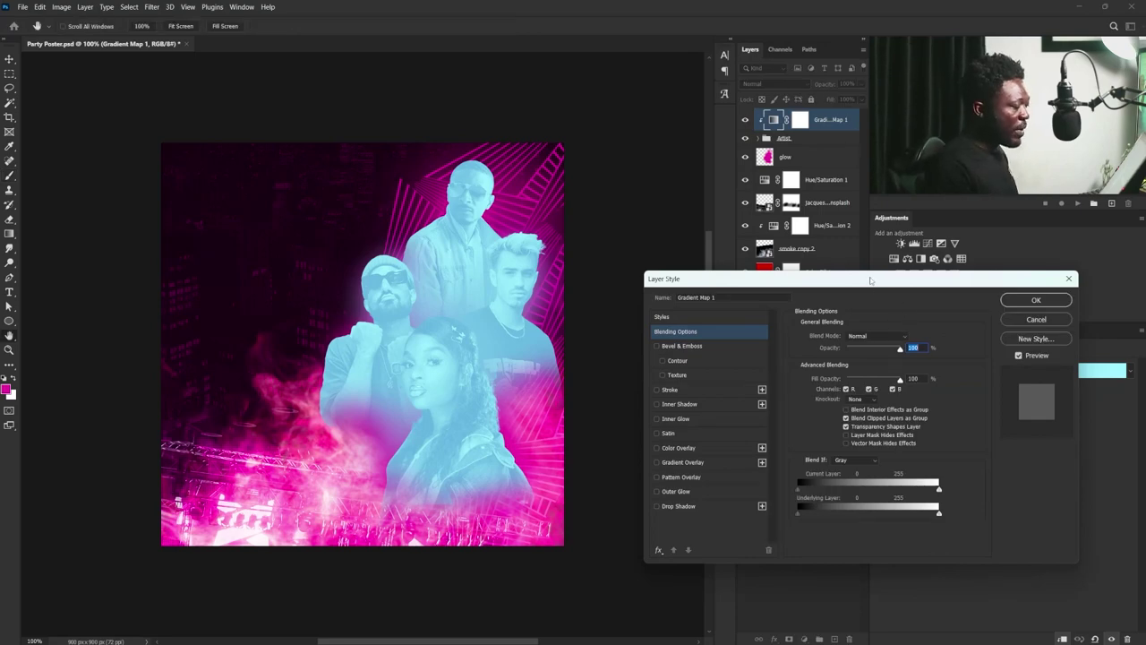
pyautogui.moveTo(869, 280); pyautogui.dragTo(872, 297)
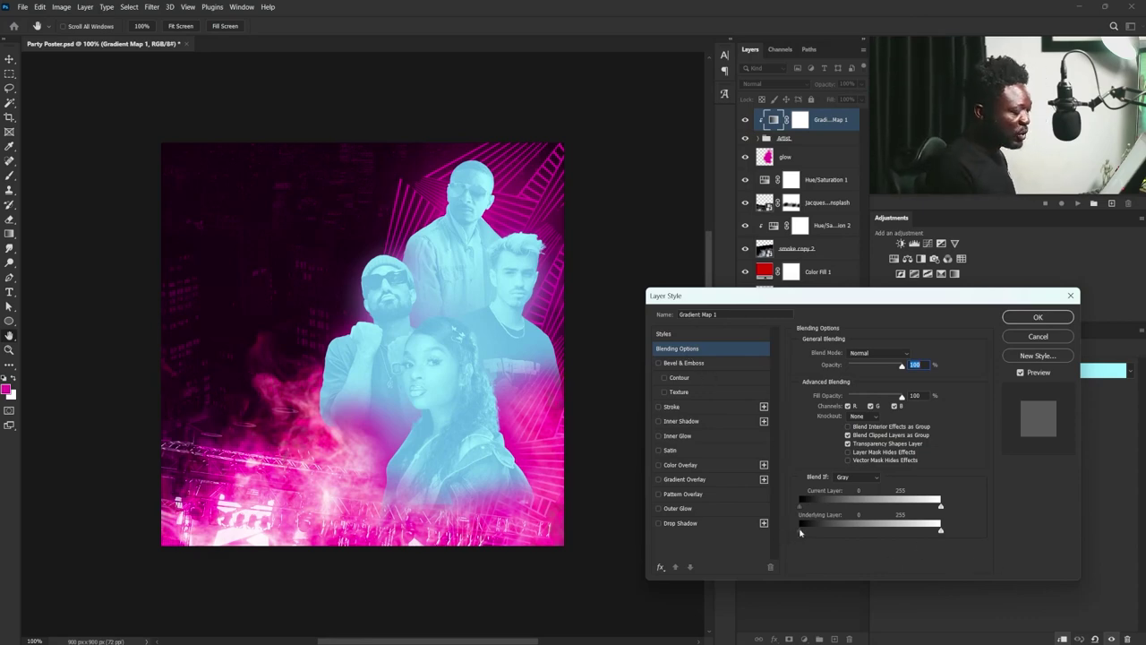
pyautogui.moveTo(800, 532); pyautogui.dragTo(900, 529)
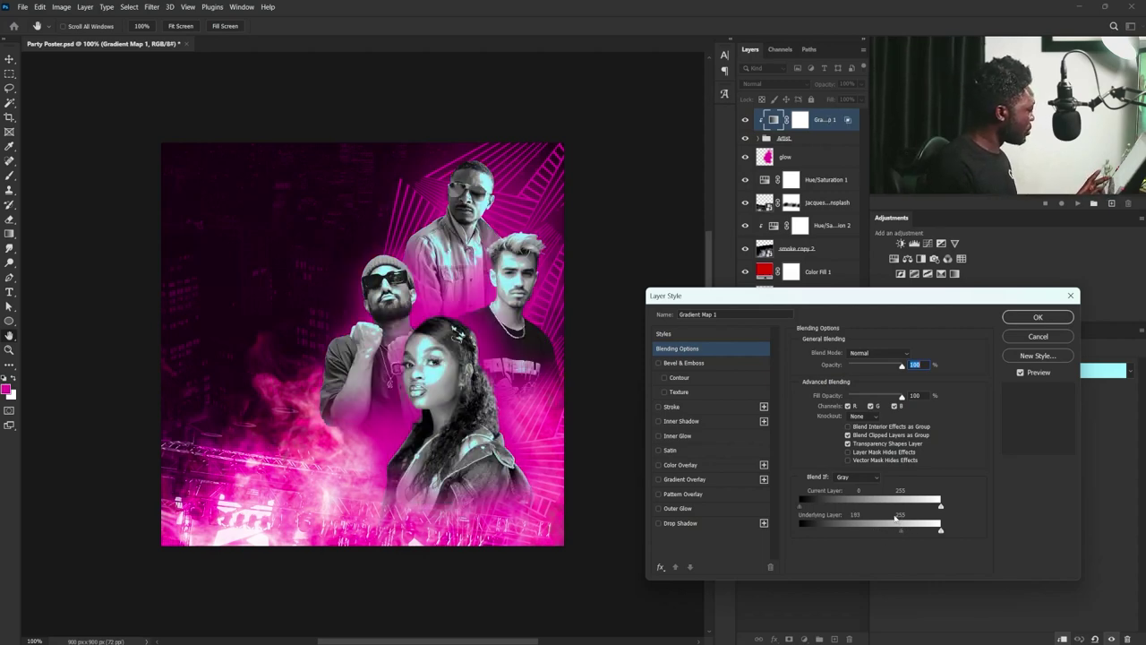
pyautogui.press('alt')
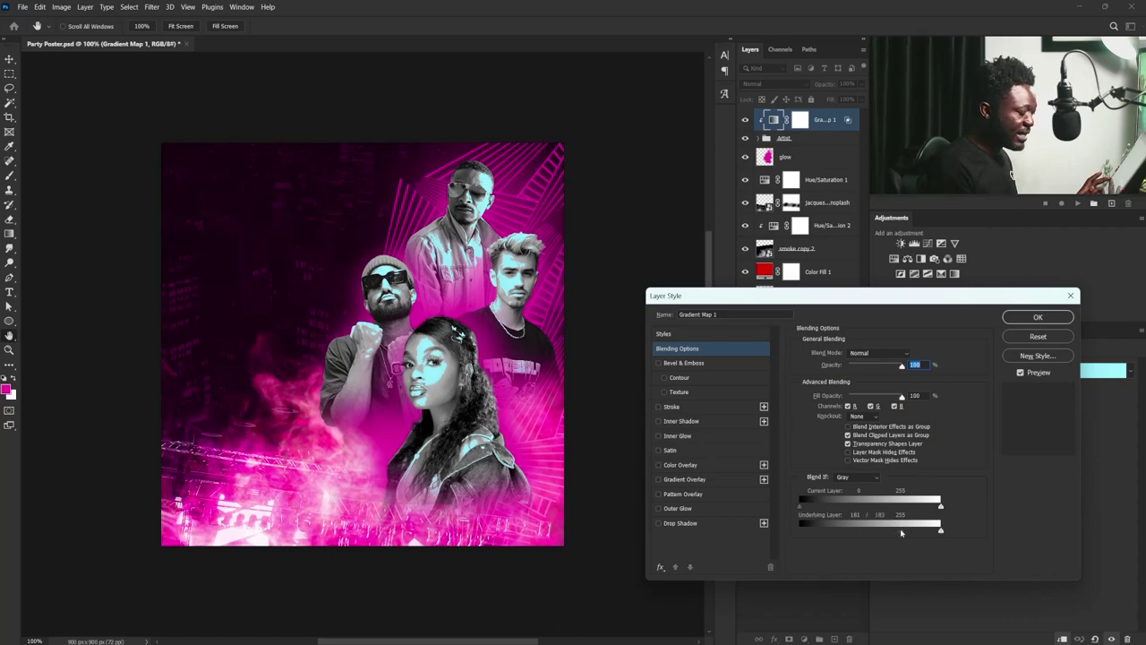
pyautogui.moveTo(899, 528); pyautogui.dragTo(892, 536)
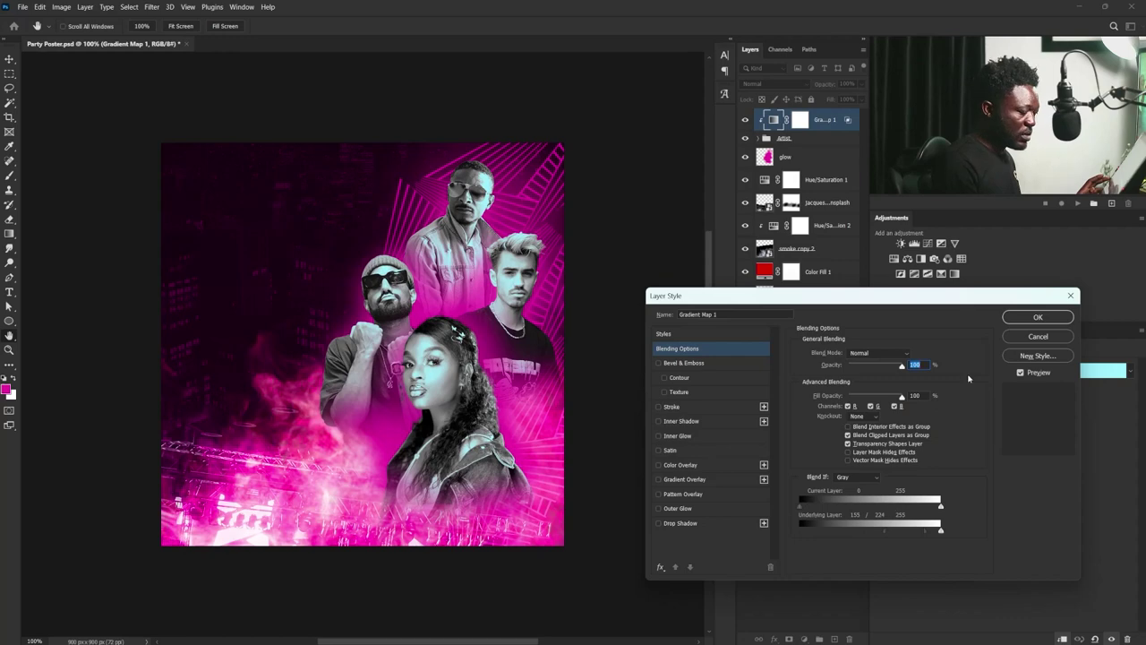
pyautogui.click(1038, 317)
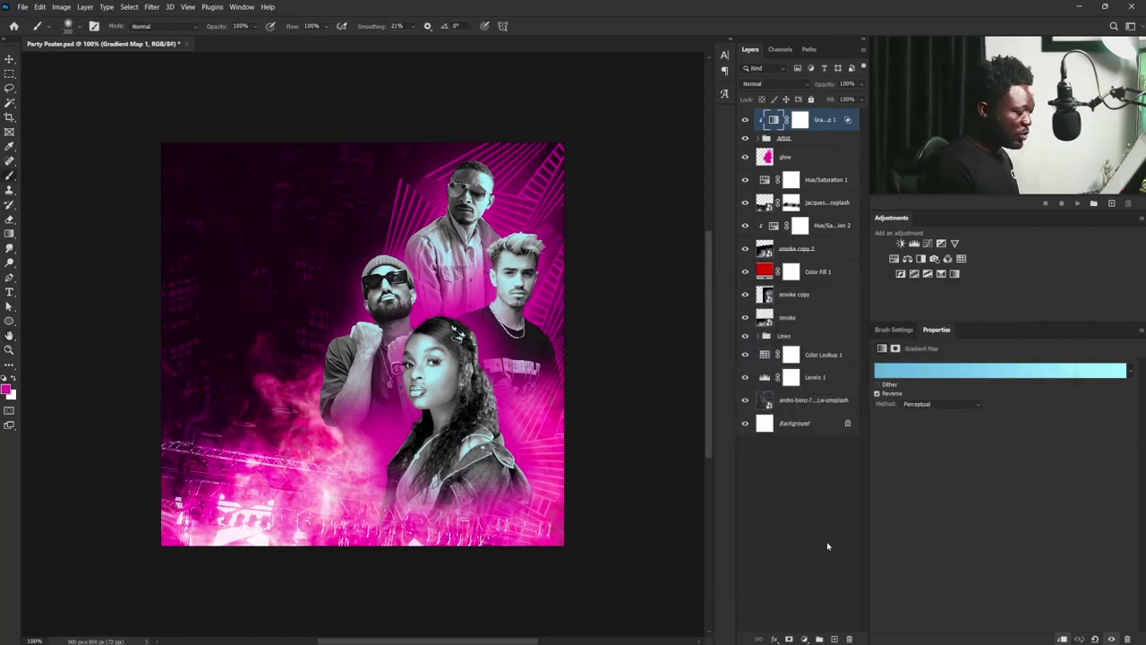
pyautogui.click(804, 638)
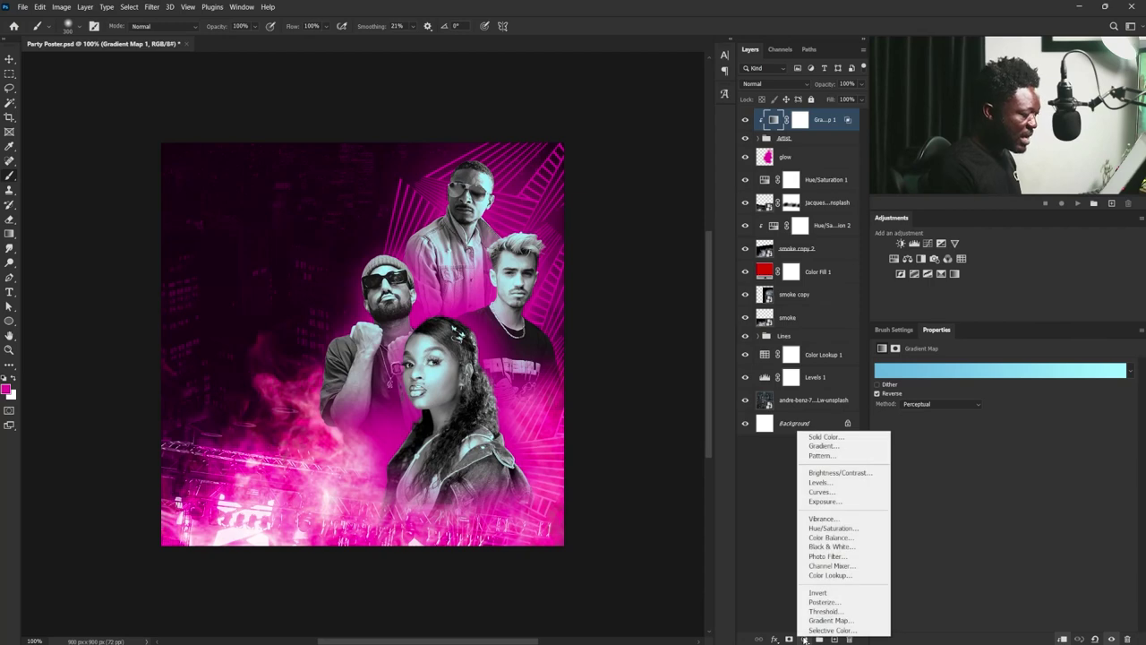
# - Add a vivid orange (#ff9639) Solid Color fill clipped to Gradient Map 1
pyautogui.click(837, 437)
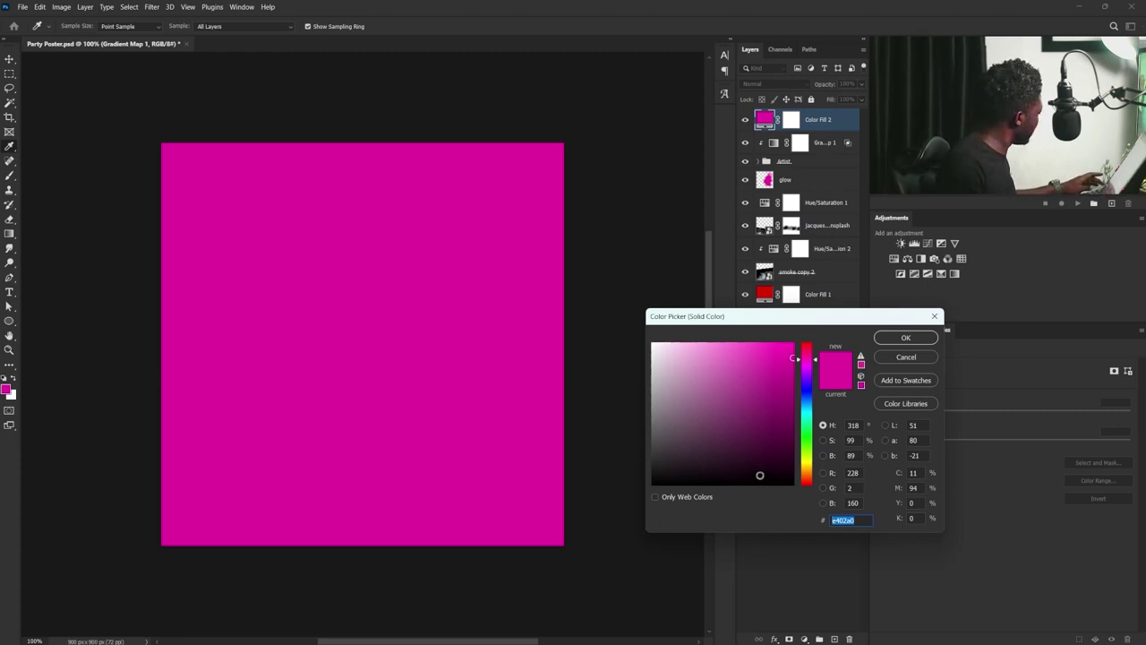
pyautogui.write('f29')
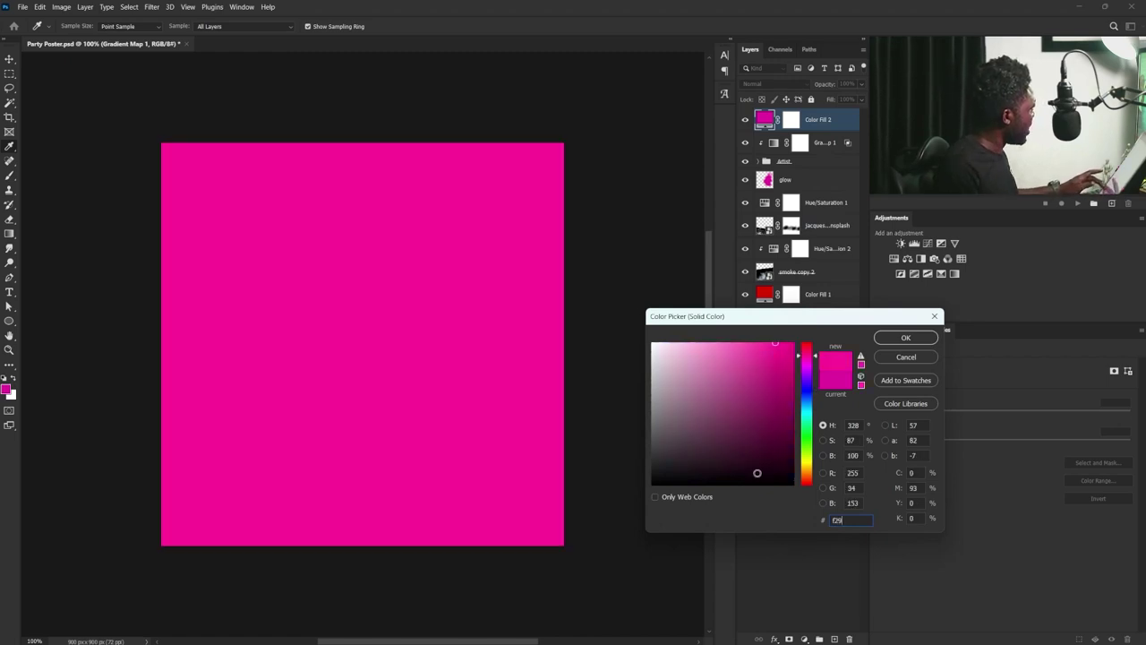
pyautogui.write('c50')
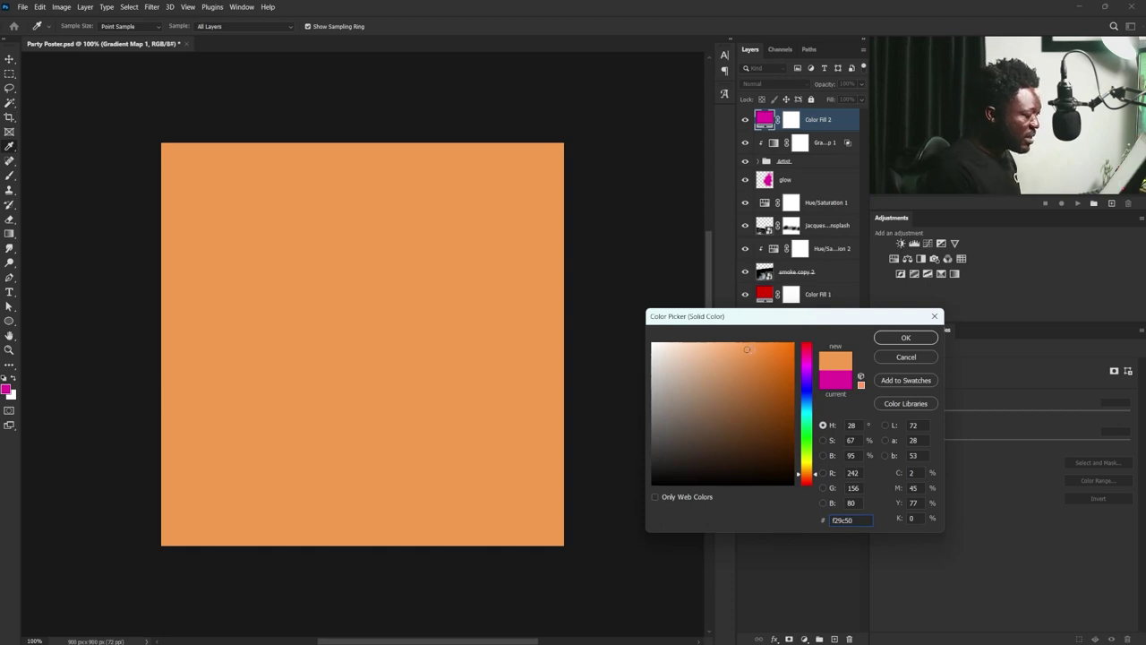
pyautogui.moveTo(758, 369); pyautogui.dragTo(762, 334)
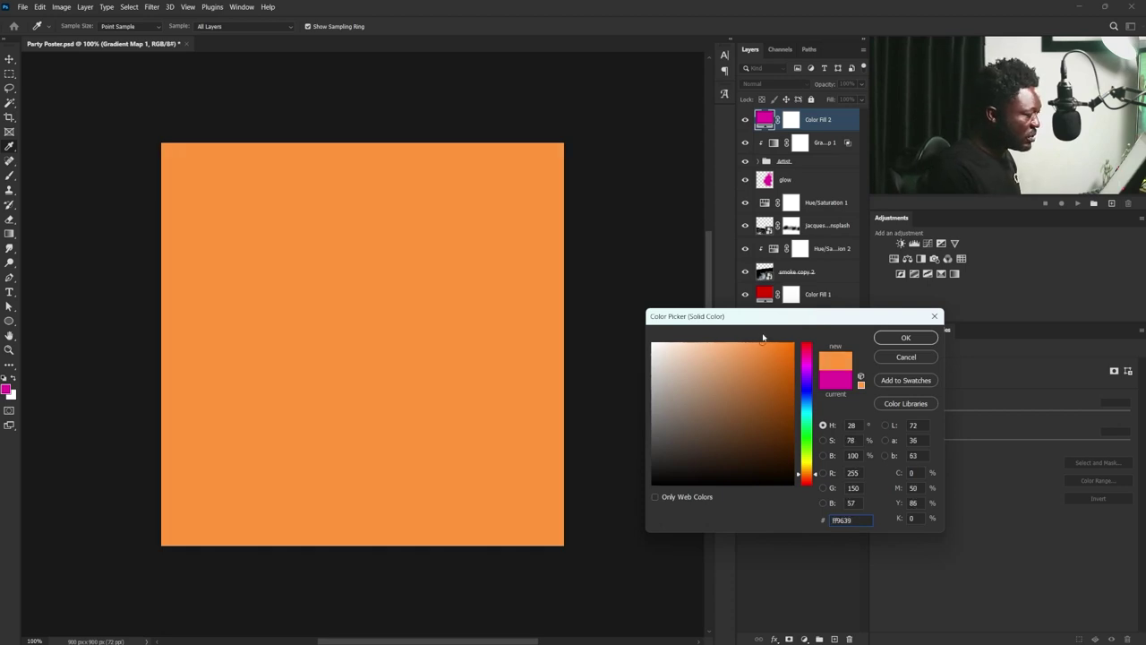
pyautogui.click(905, 337)
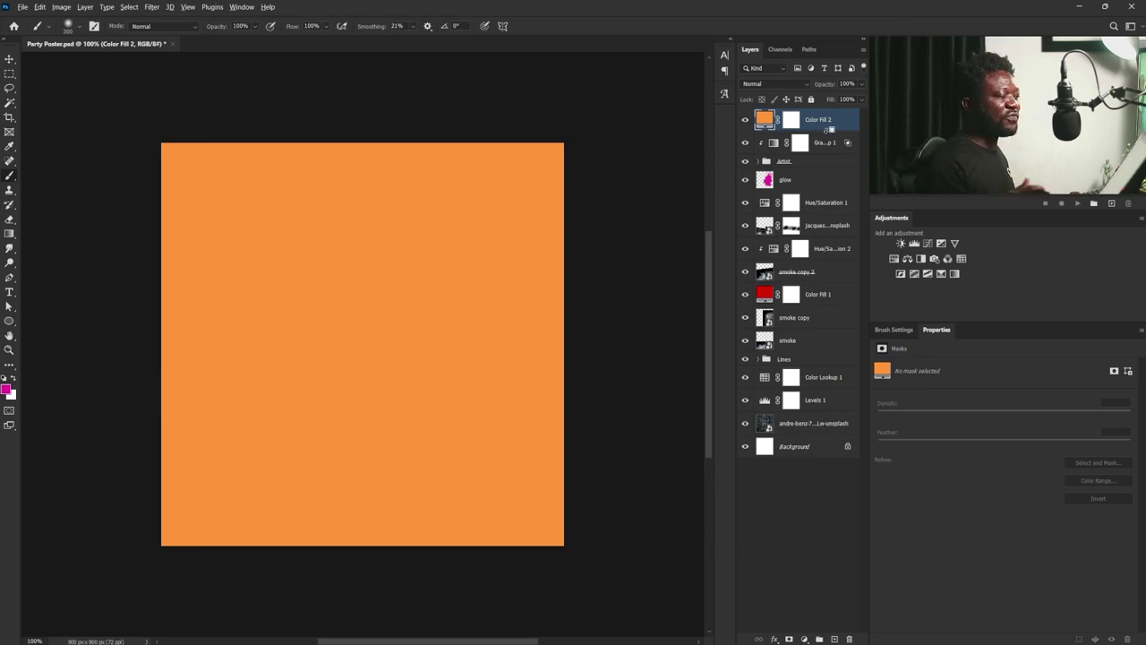
pyautogui.keyDown('alt'); pyautogui.click(828, 130); pyautogui.keyUp('alt')
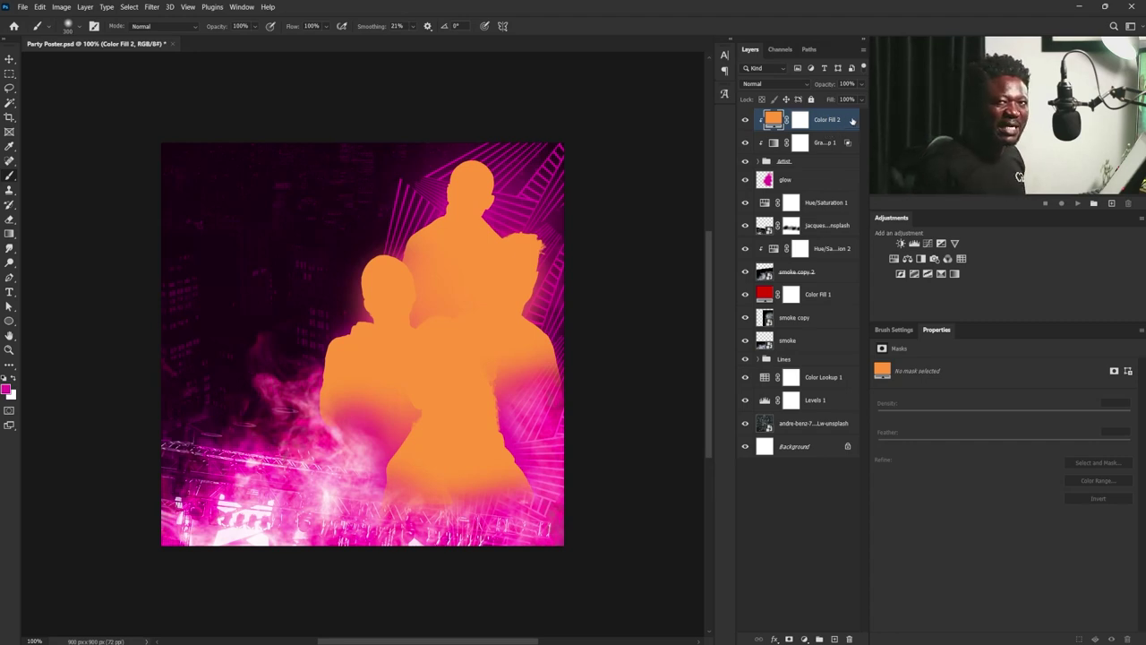
# - Set Color Fill 2's Underlying Layer Blend If to split values 95/187 and 111/181
pyautogui.doubleClick(853, 120)
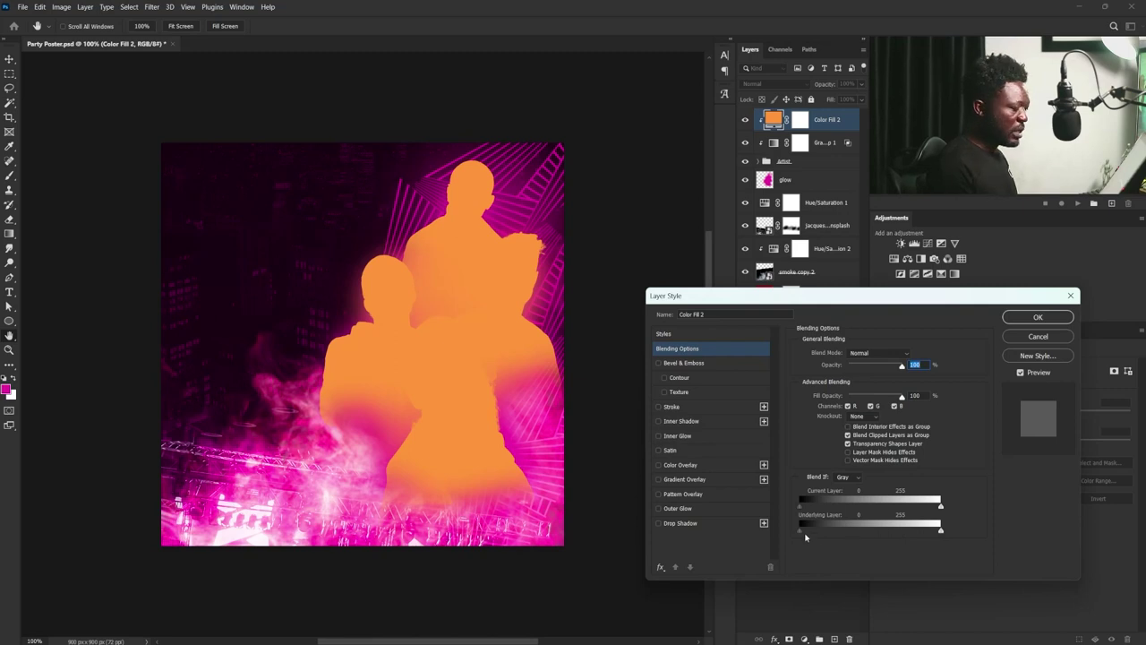
pyautogui.moveTo(801, 534); pyautogui.dragTo(861, 528)
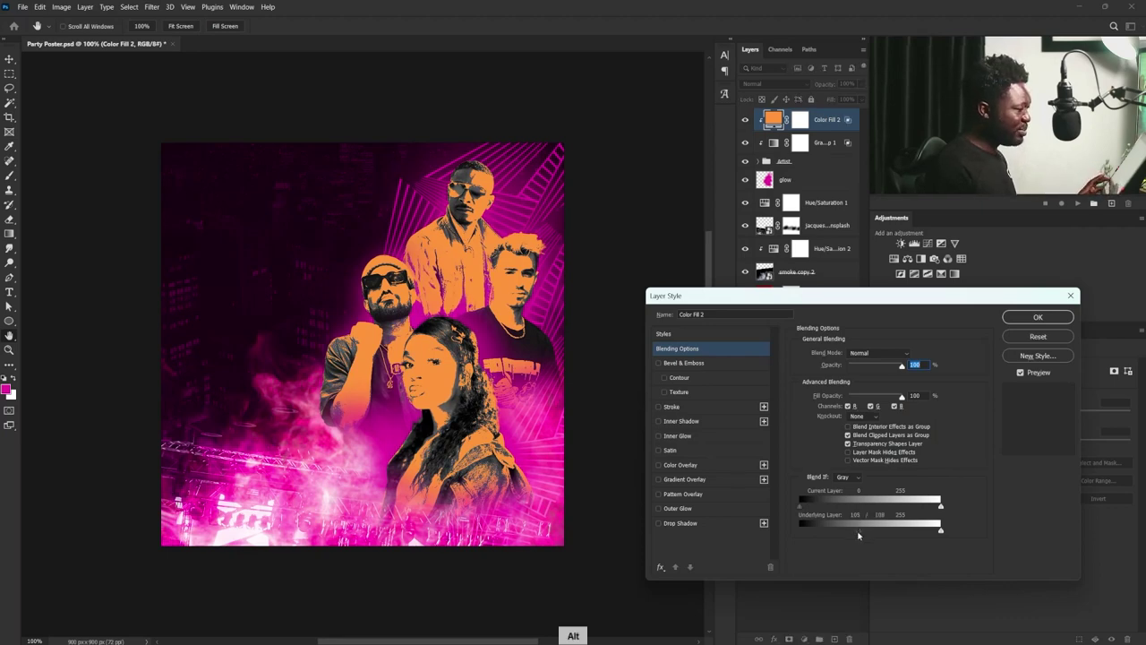
pyautogui.moveTo(859, 529); pyautogui.dragTo(841, 535)
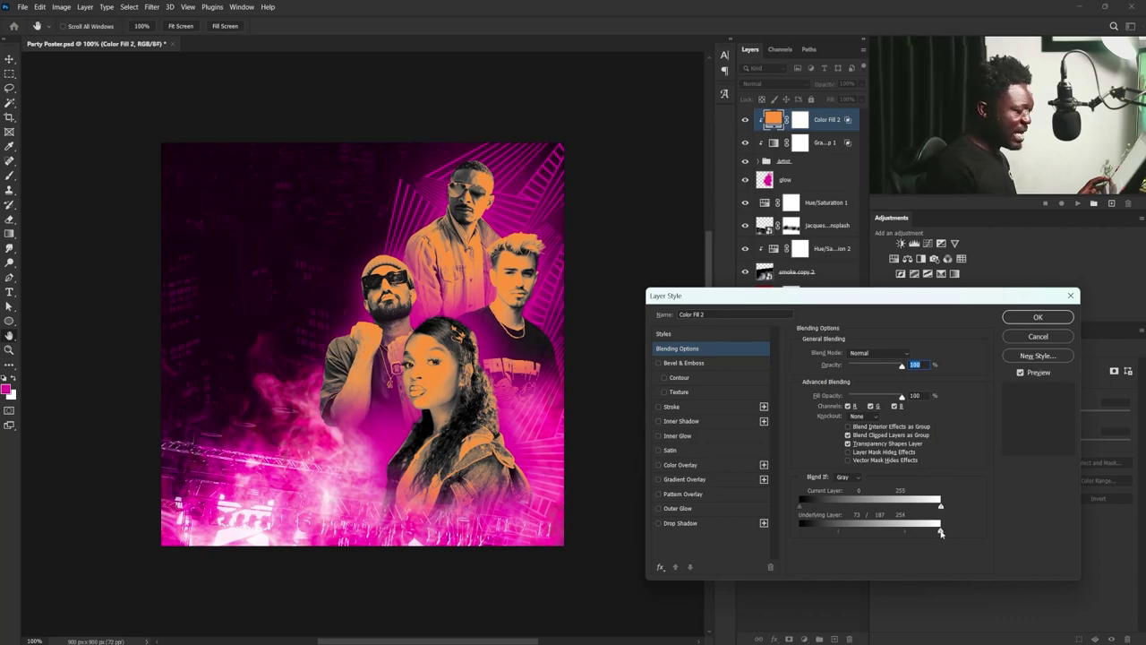
pyautogui.moveTo(940, 532); pyautogui.dragTo(856, 530)
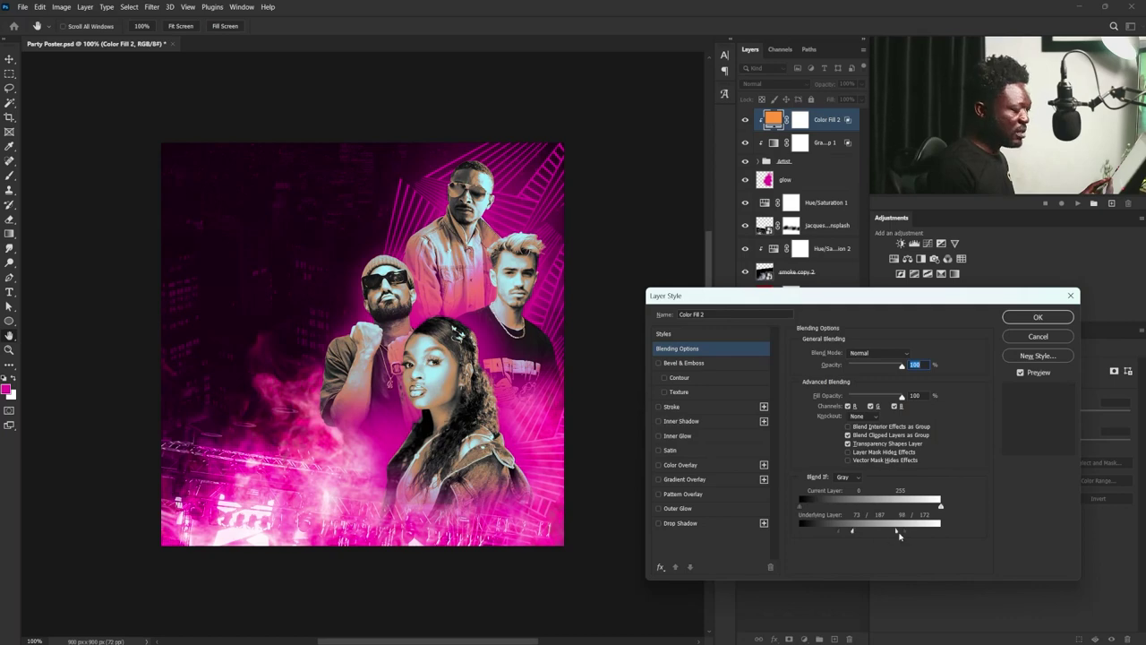
pyautogui.moveTo(898, 532); pyautogui.dragTo(898, 533)
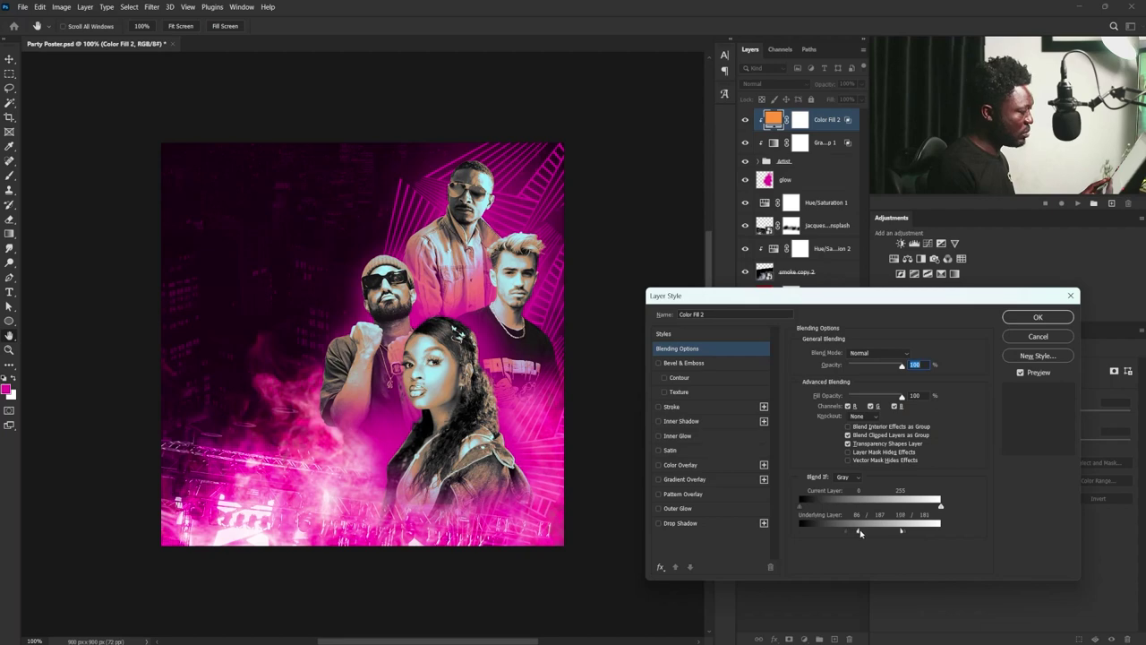
pyautogui.moveTo(847, 533); pyautogui.dragTo(855, 533)
pyautogui.click(1031, 316)
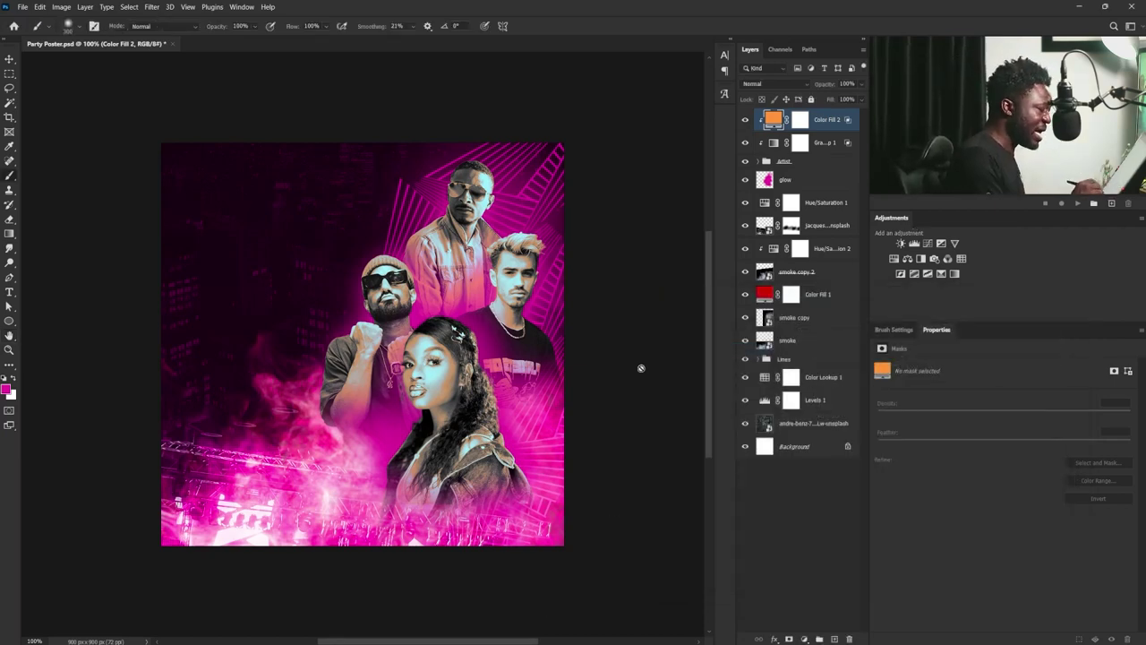
# - Target the Gradient Map mask, zoom in on the woman's face and set a small black brush
pyautogui.click(798, 143)
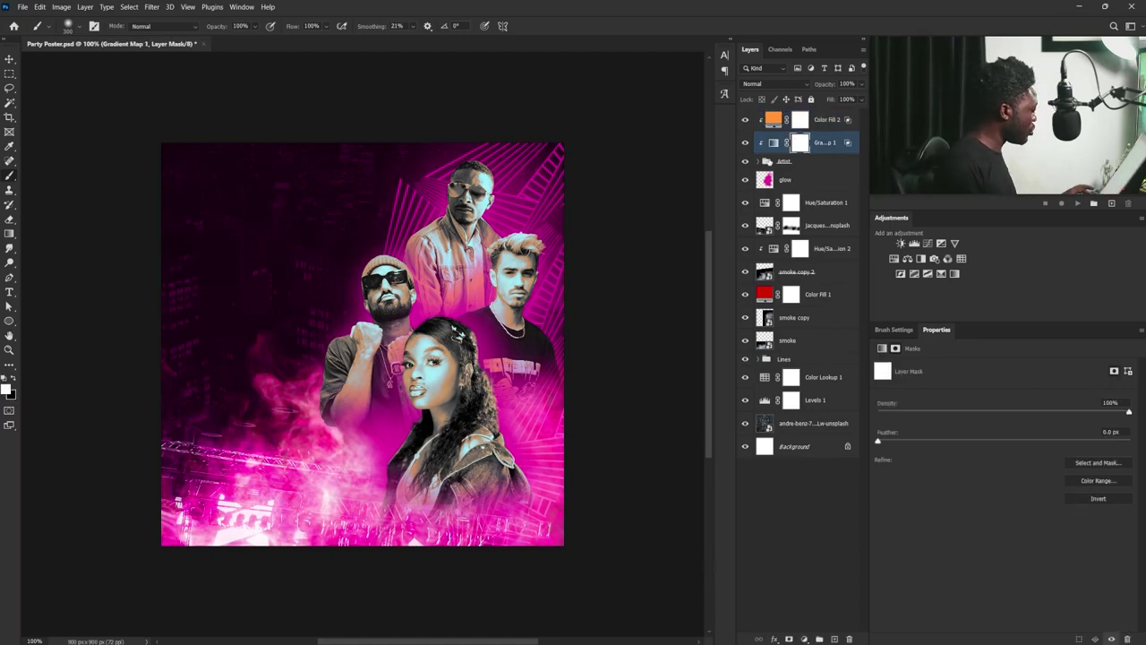
pyautogui.hotkey('ctrl', '+')
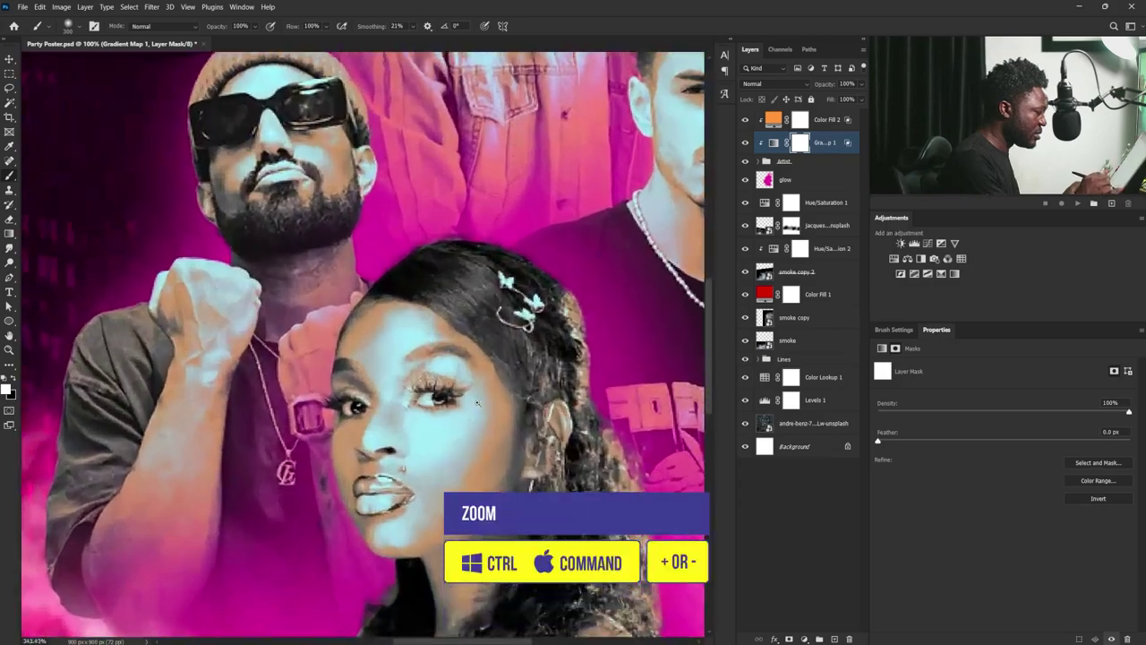
pyautogui.scroll(1, 478, 403)
pyautogui.press('[')
pyautogui.press('[')
pyautogui.press('[')
pyautogui.press('[')
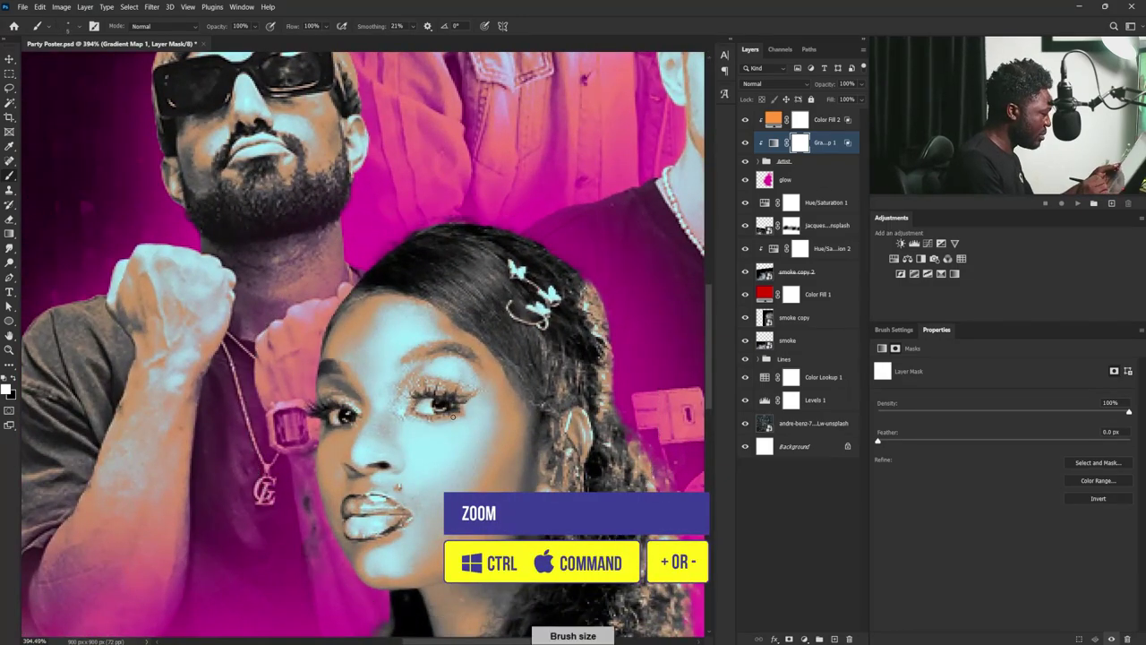
pyautogui.click(13, 380)
pyautogui.press('[')
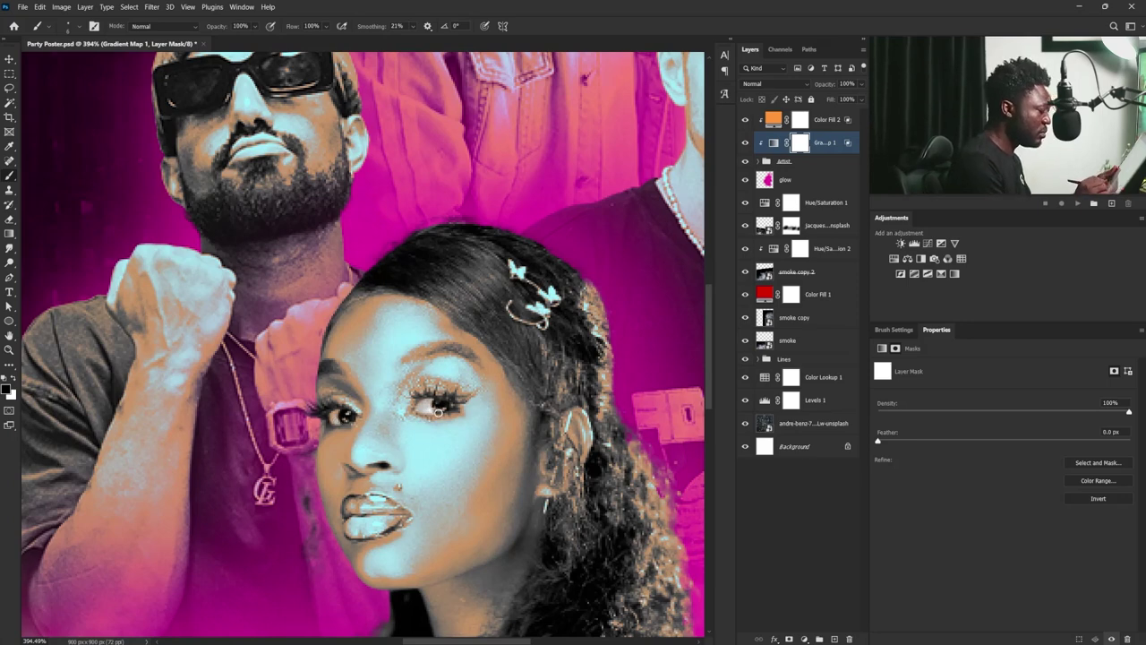
# - Touch up the Color Fill 2 and Gradient Map 1 masks around the man's face with a smaller brush
pyautogui.click(801, 122)
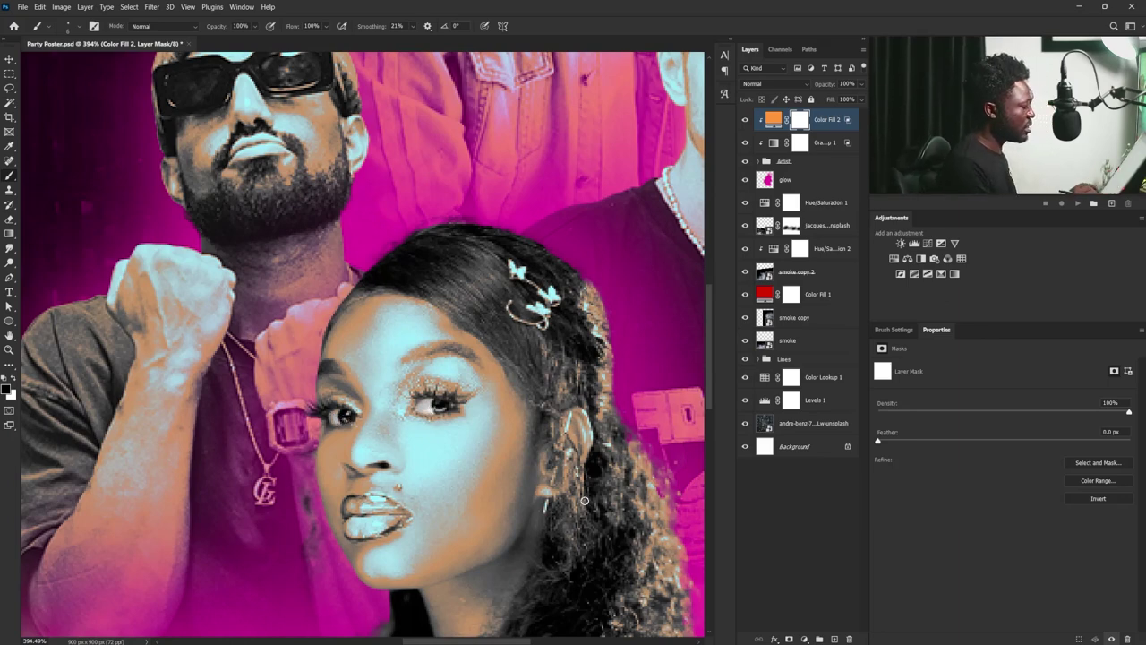
pyautogui.scroll(-6, 344, 421)
pyautogui.scroll(-2, 522, 463)
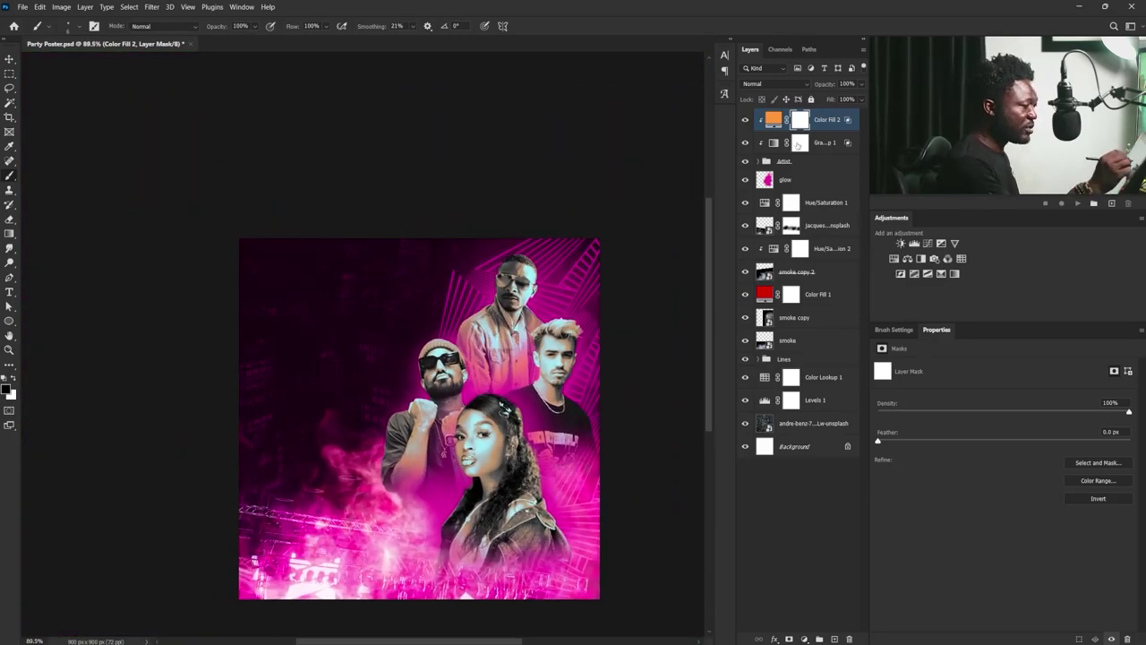
pyautogui.click(797, 144)
pyautogui.scroll(7, 578, 391)
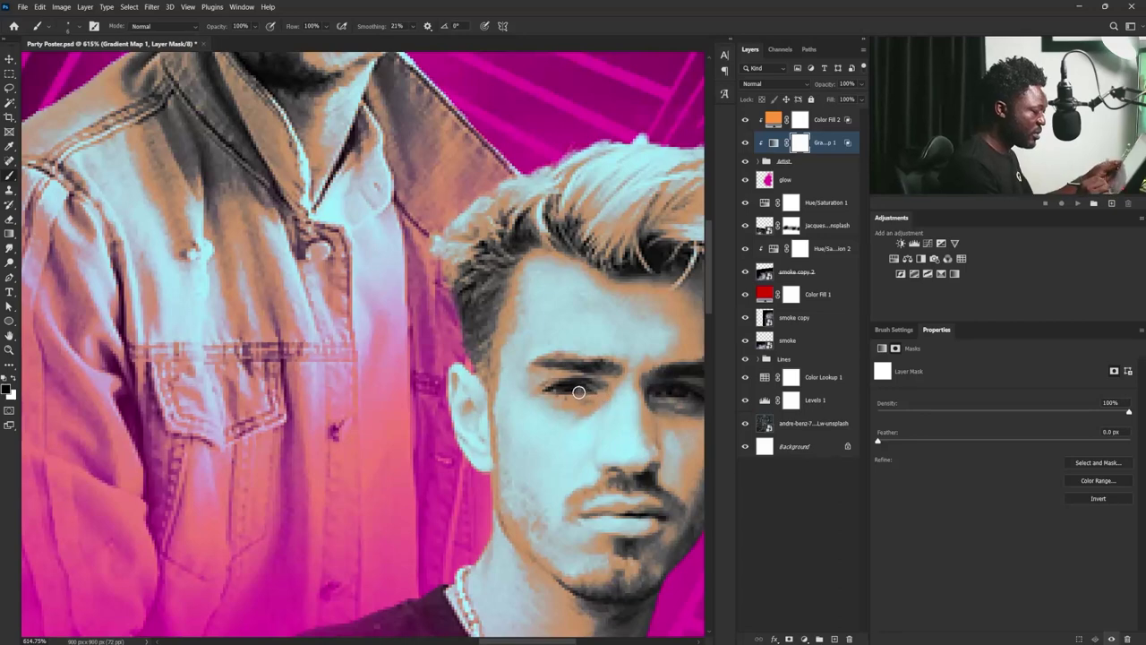
pyautogui.press('[')
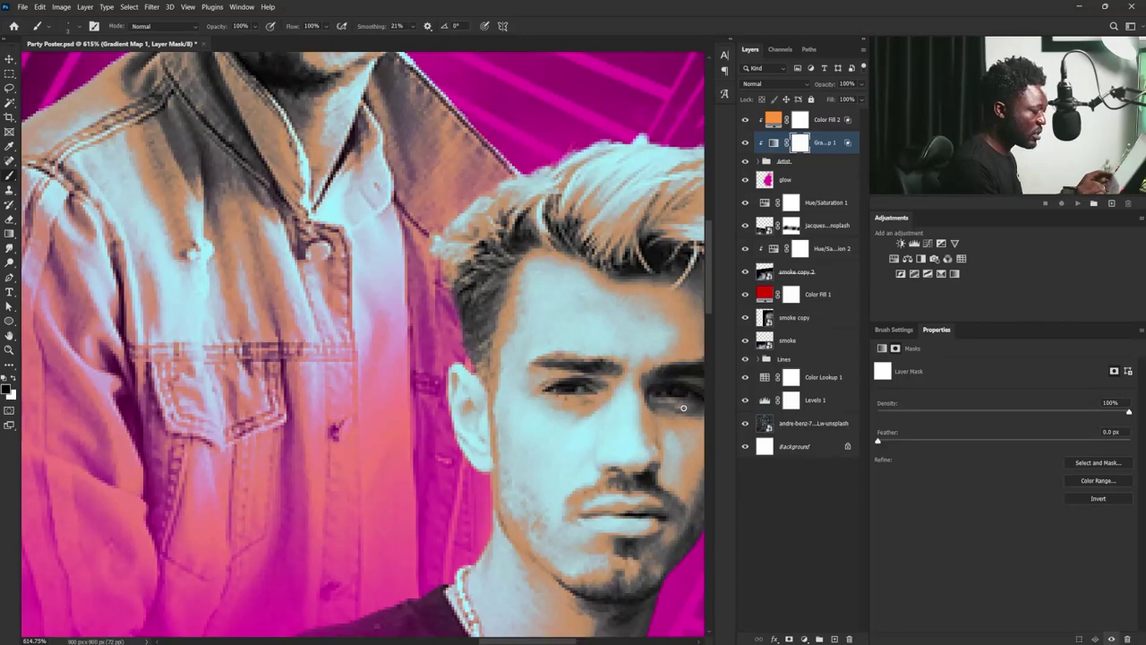
pyautogui.moveTo(678, 400); pyautogui.dragTo(633, 402)
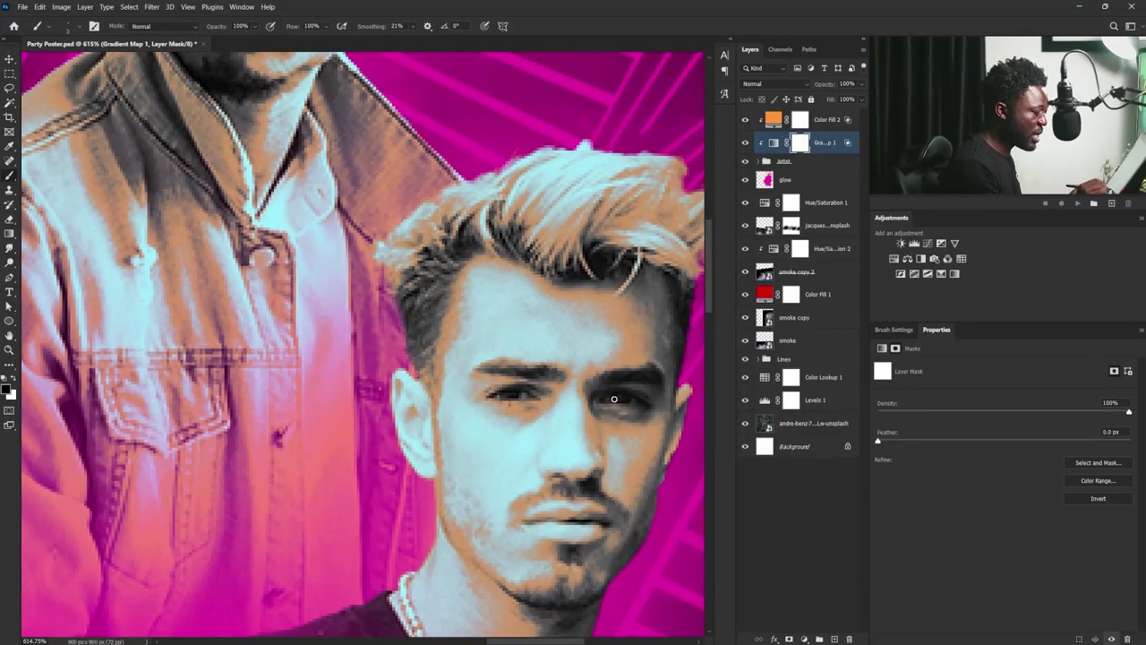
pyautogui.scroll(-10, 640, 450)
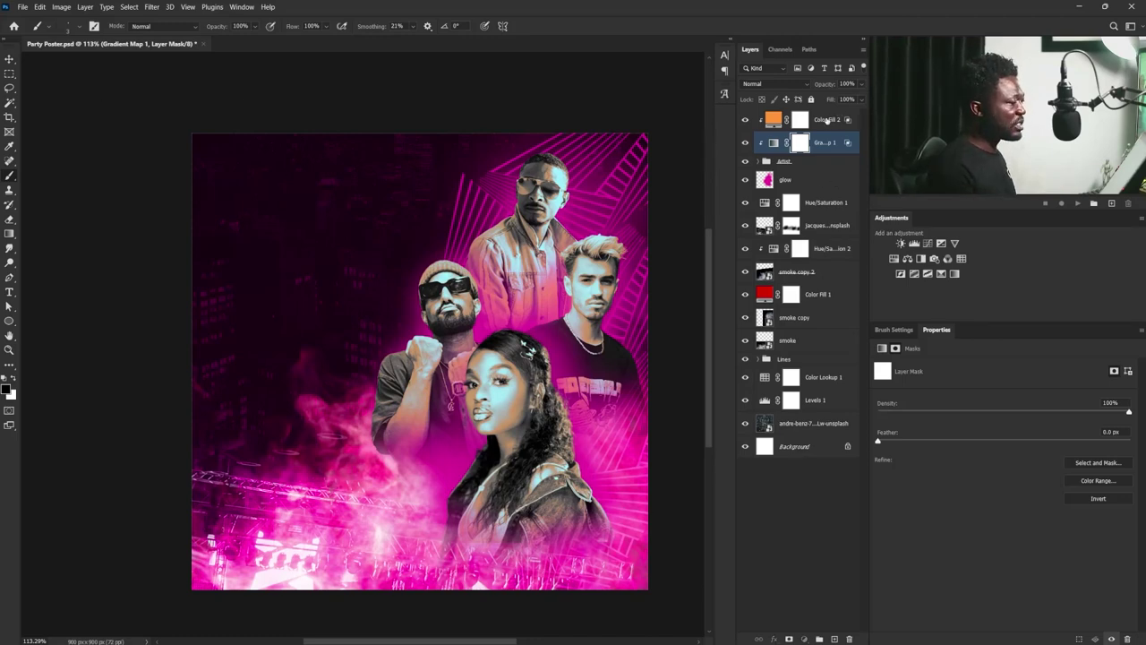
# - Add the word FRESH in cyan #54e1f1 at the poster's upper left
pyautogui.click(828, 121)
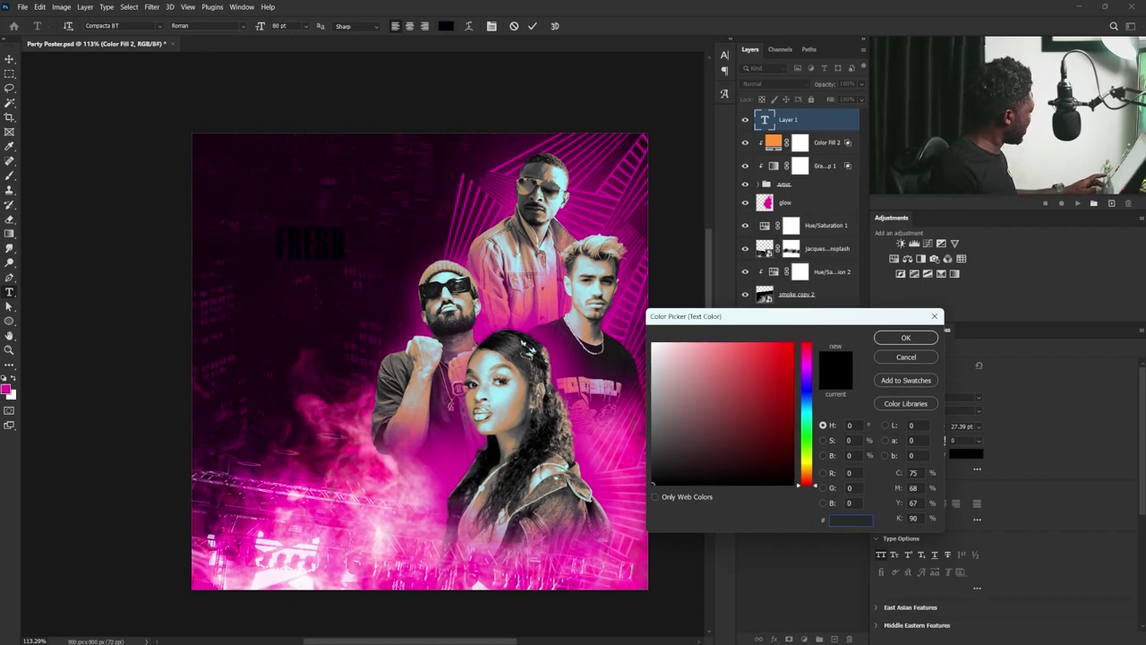
pyautogui.write('68')
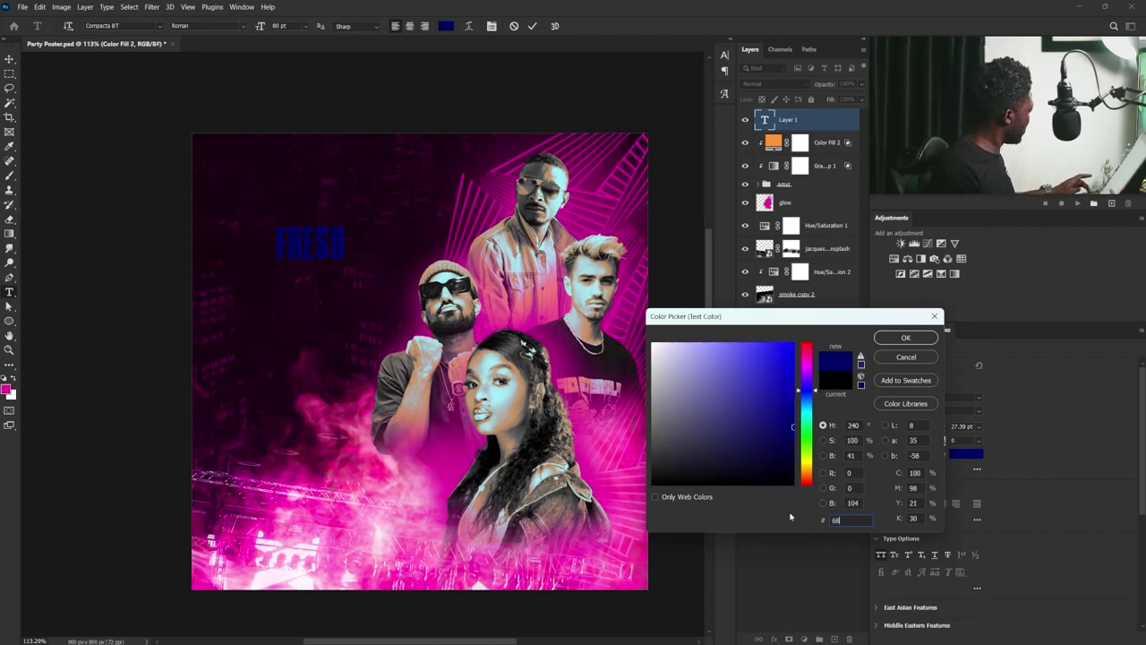
pyautogui.write('c')
pyautogui.hotkey('ctrl', 'a')
pyautogui.write('54e1f1')
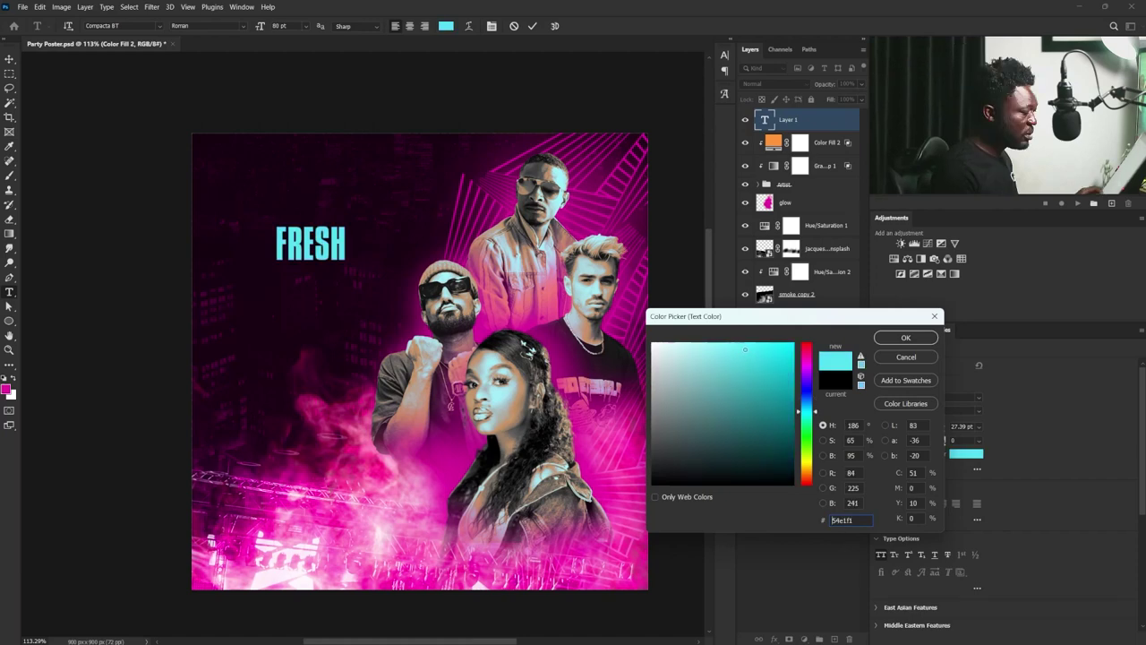
pyautogui.click(906, 337)
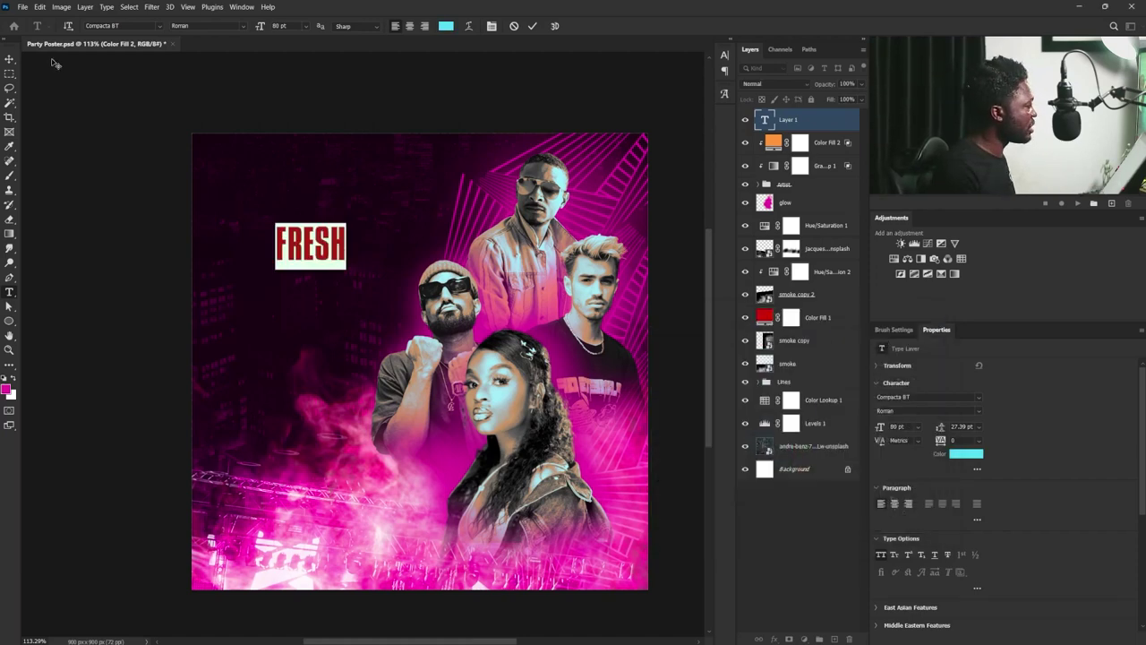
pyautogui.click(10, 58)
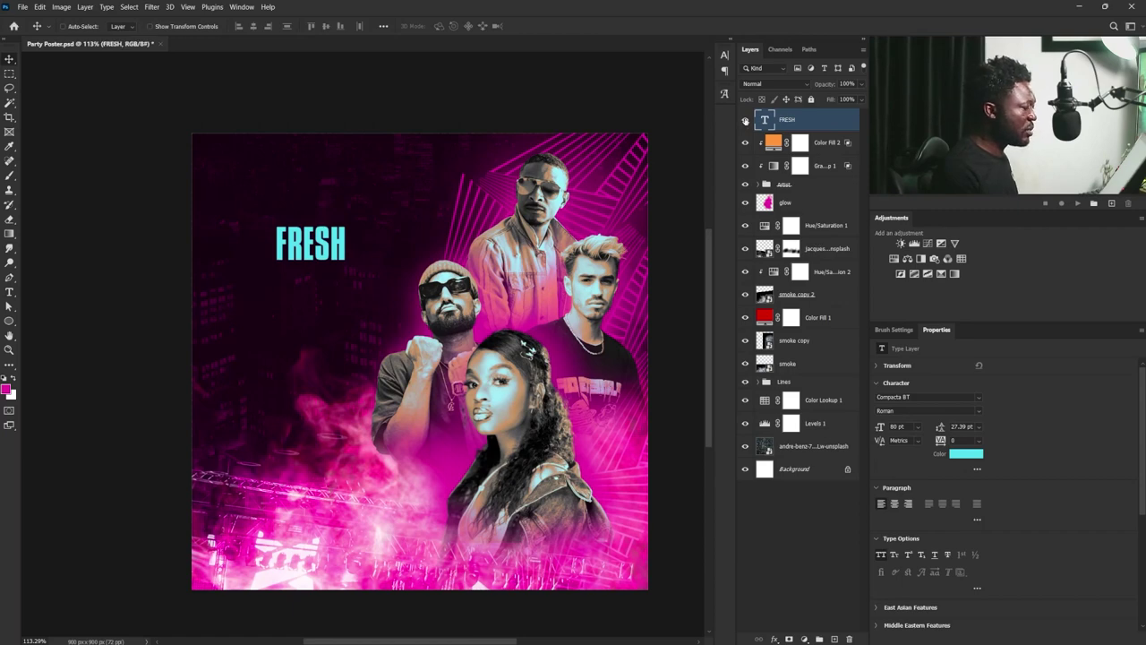
# - Hide FRESH and merge all visible layers into a new Layer 1 above Color Fill 2
pyautogui.click(745, 121)
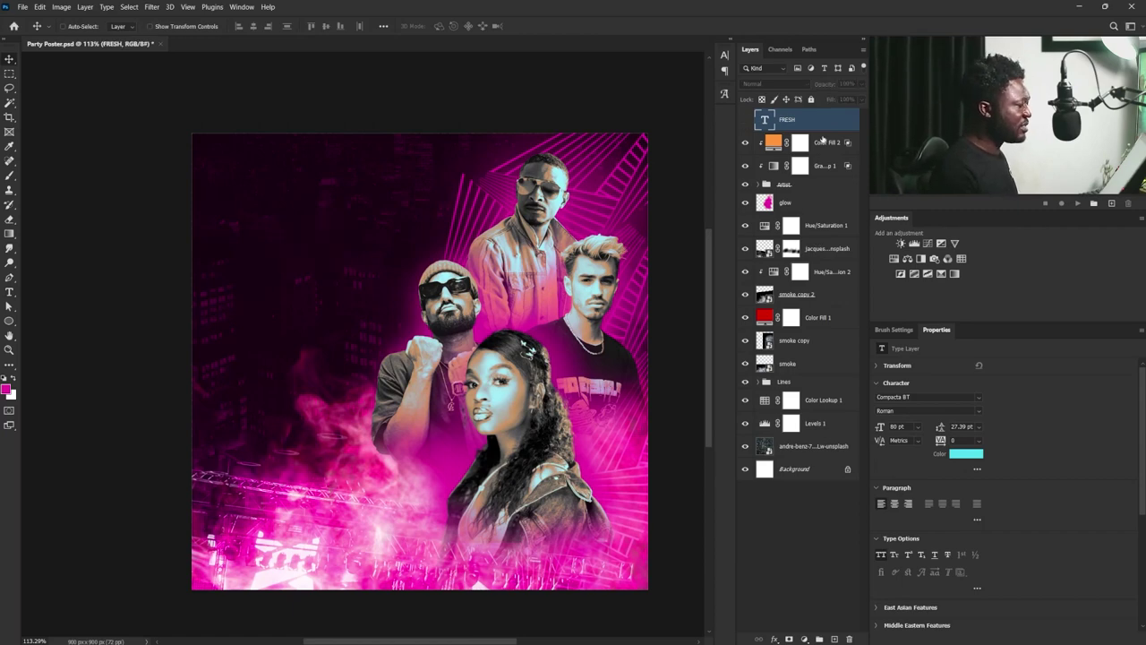
pyautogui.click(829, 144)
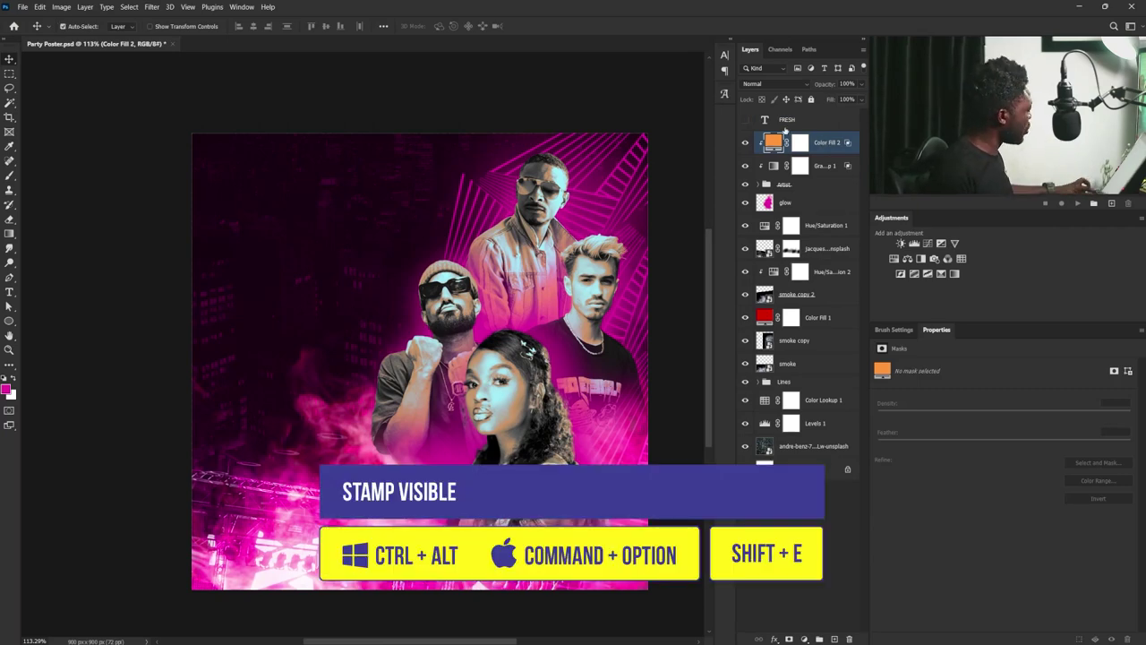
pyautogui.hotkey('ctrl', 'shift', 'alt', 'e')
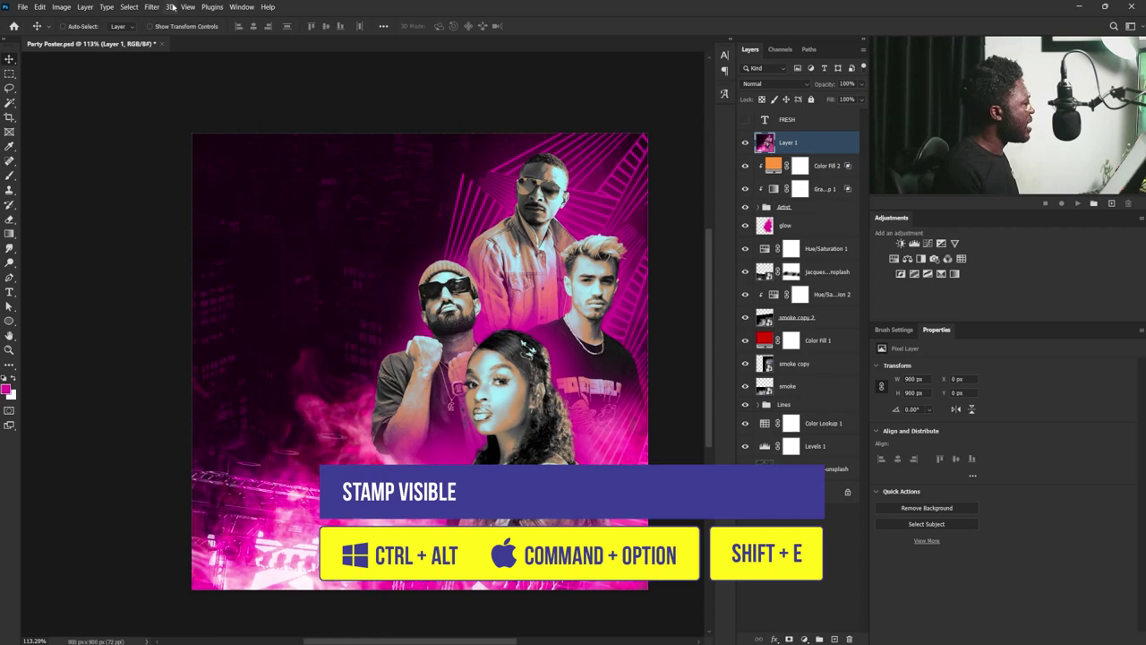
# - Apply Smart Sharpen to the merged layer with Amount 134% and Radius 0.5 px
pyautogui.click(152, 6)
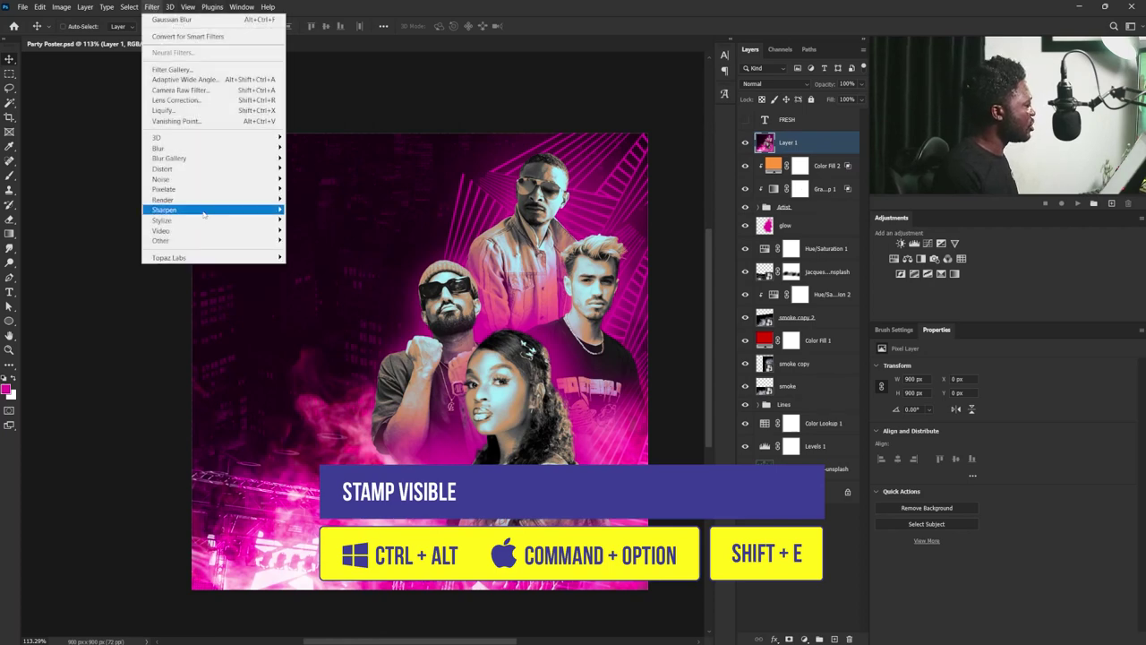
pyautogui.moveTo(206, 210)
pyautogui.click(315, 240)
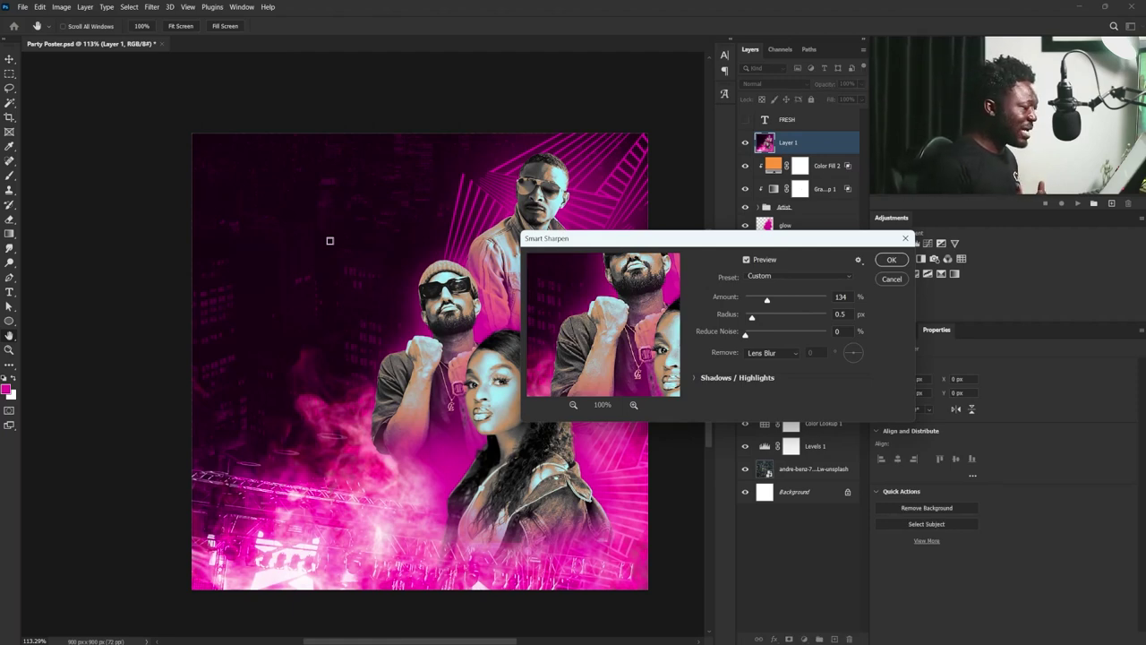
pyautogui.doubleClick(842, 296)
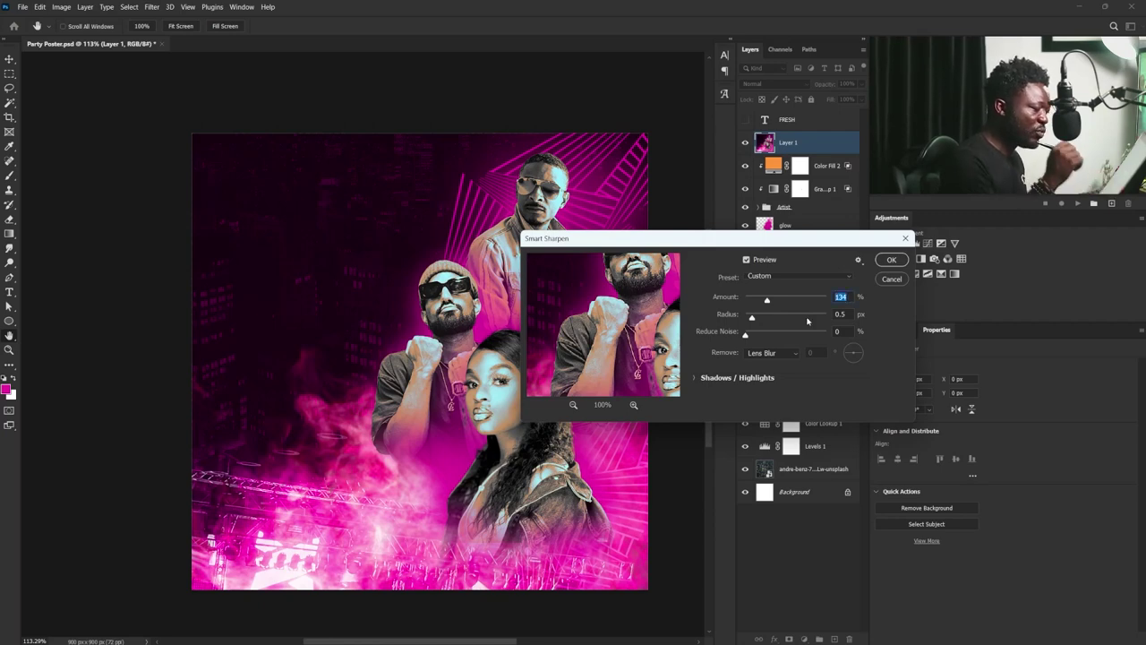
pyautogui.click(840, 314)
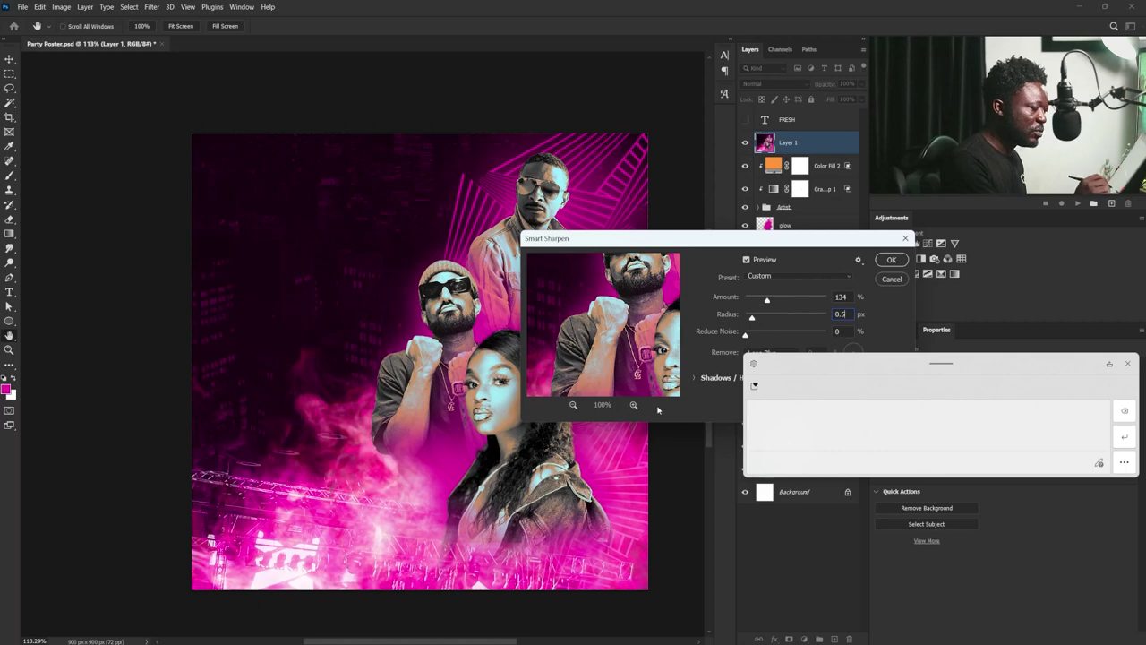
pyautogui.click(899, 261)
pyautogui.click(891, 259)
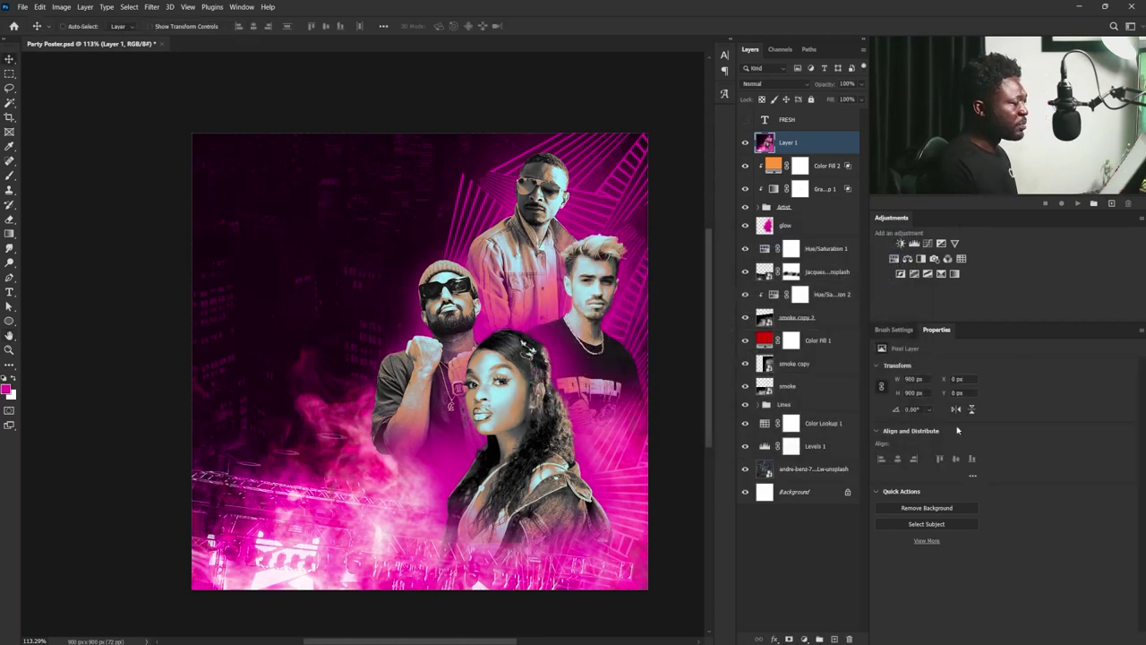
# - Unhide the cyan FRESH text, scale it up, and place it at the poster's top left
pyautogui.click(744, 120)
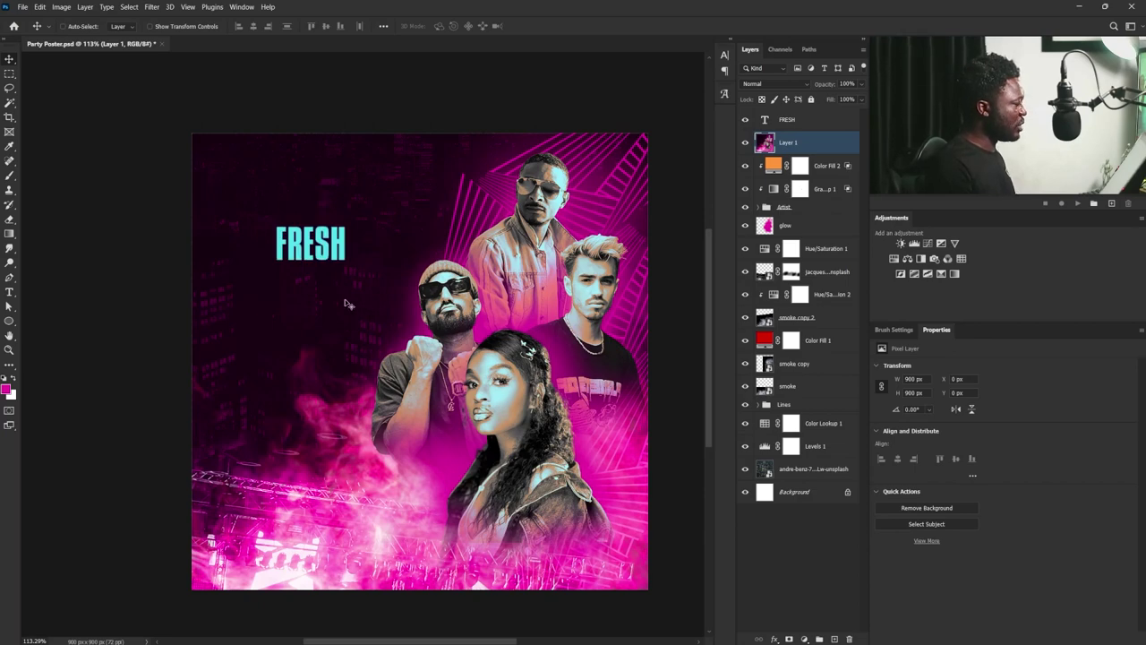
pyautogui.keyDown('ctrl'); pyautogui.click(317, 247); pyautogui.keyUp('ctrl')
pyautogui.hotkey('ctrl', 't')
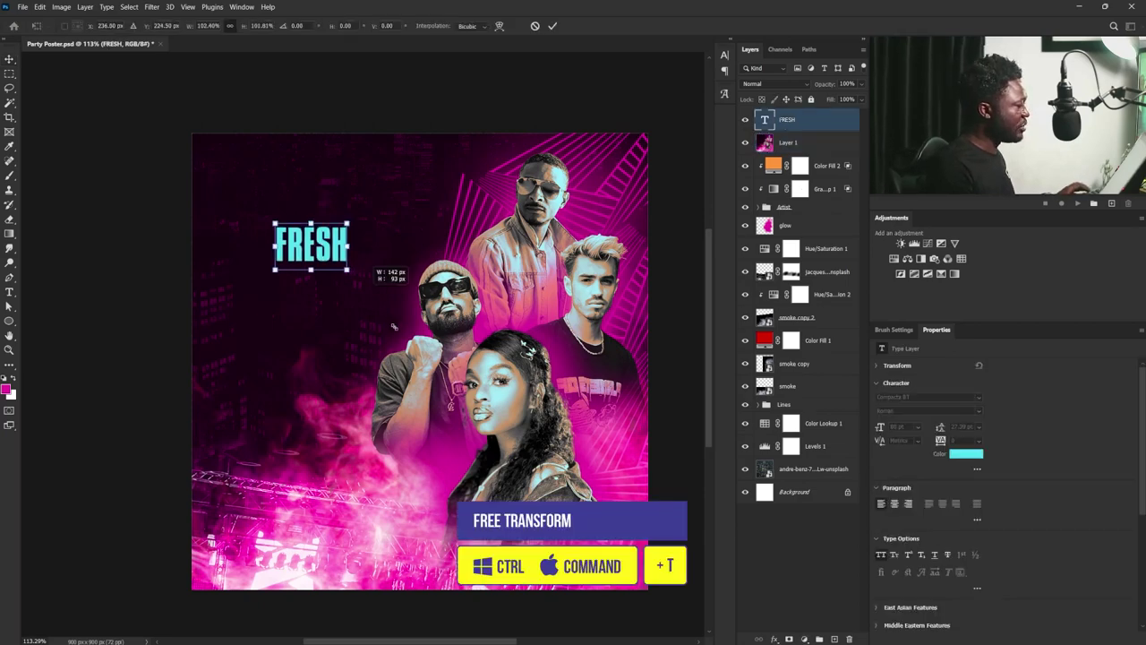
pyautogui.moveTo(345, 262); pyautogui.dragTo(421, 319)
pyautogui.moveTo(371, 280); pyautogui.dragTo(337, 237)
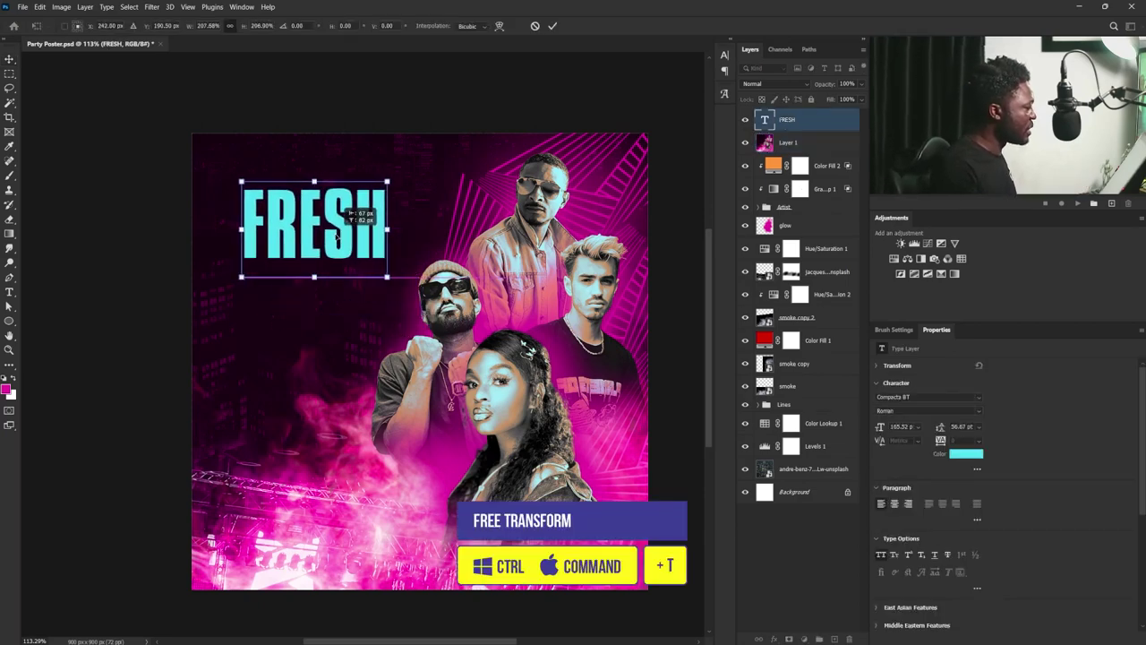
pyautogui.press('Return')
# - Duplicate FRESH, move the copy directly below, and retype it as 'FRIDAY'
pyautogui.hotkey('ctrl', 'j')
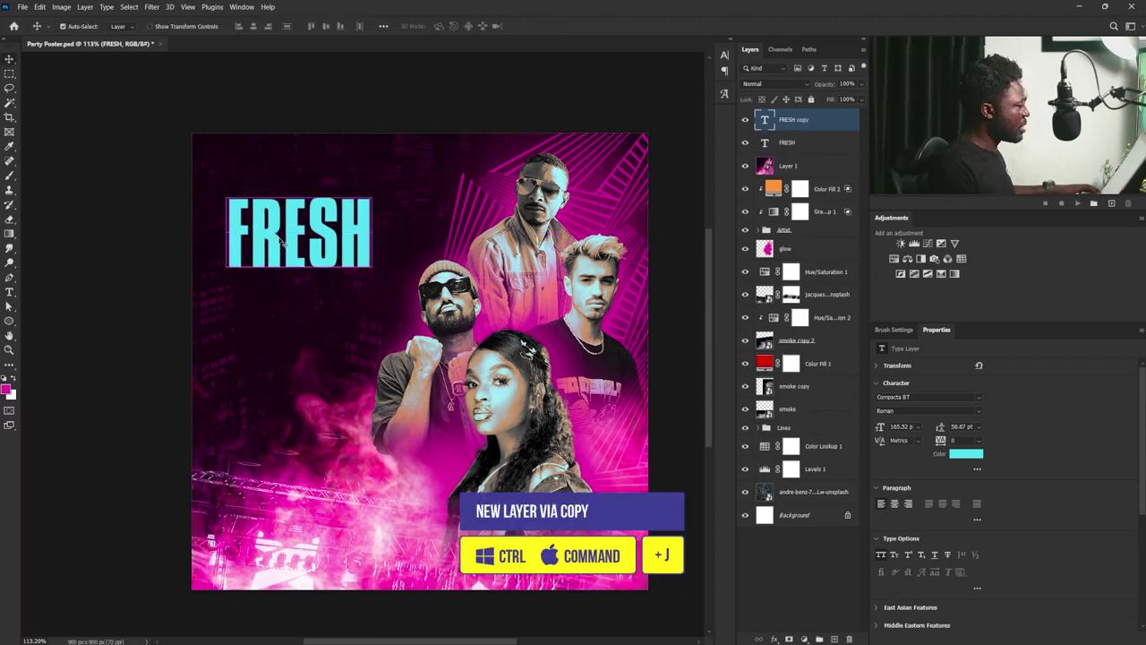
pyautogui.moveTo(286, 240); pyautogui.dragTo(288, 321)
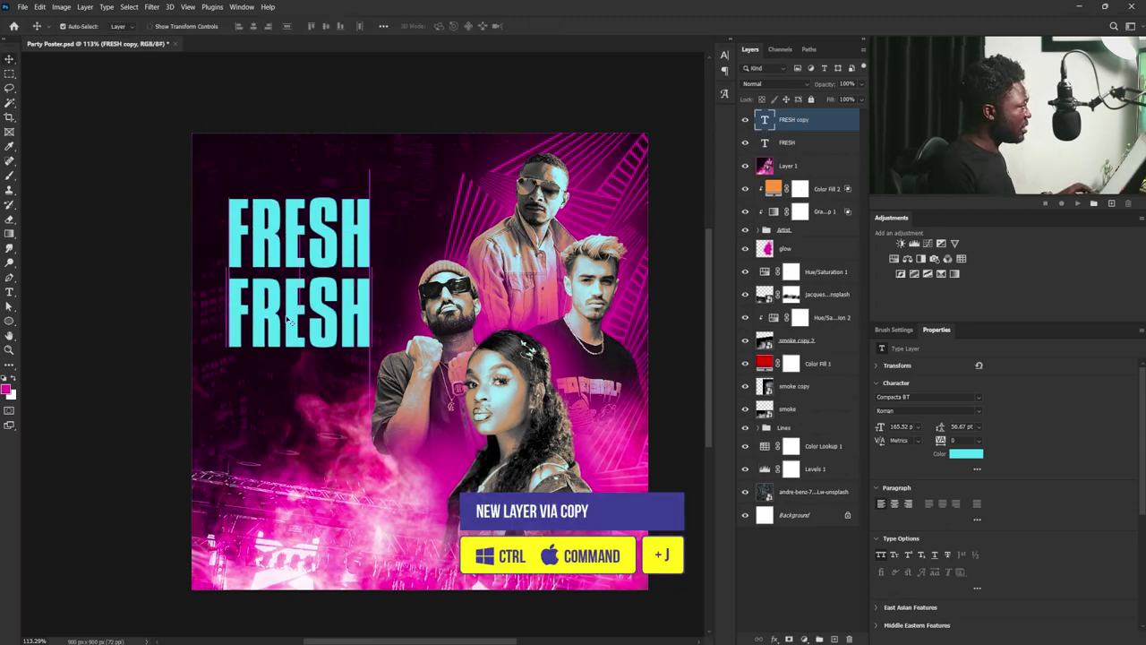
pyautogui.doubleClick(288, 321)
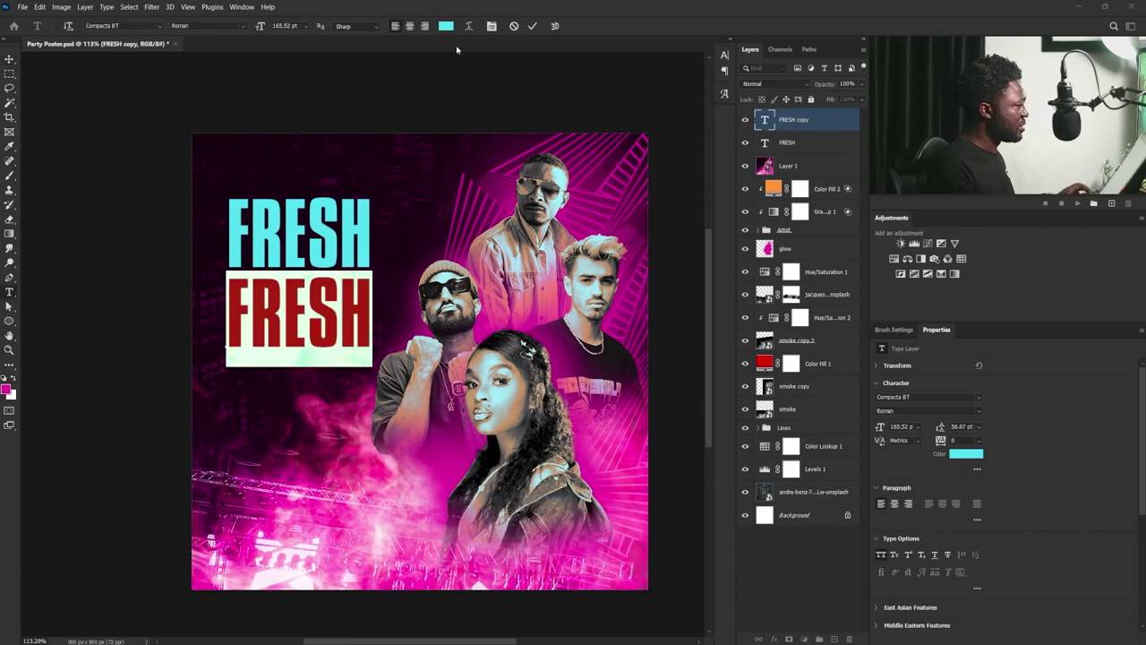
pyautogui.write('FRIDAY')
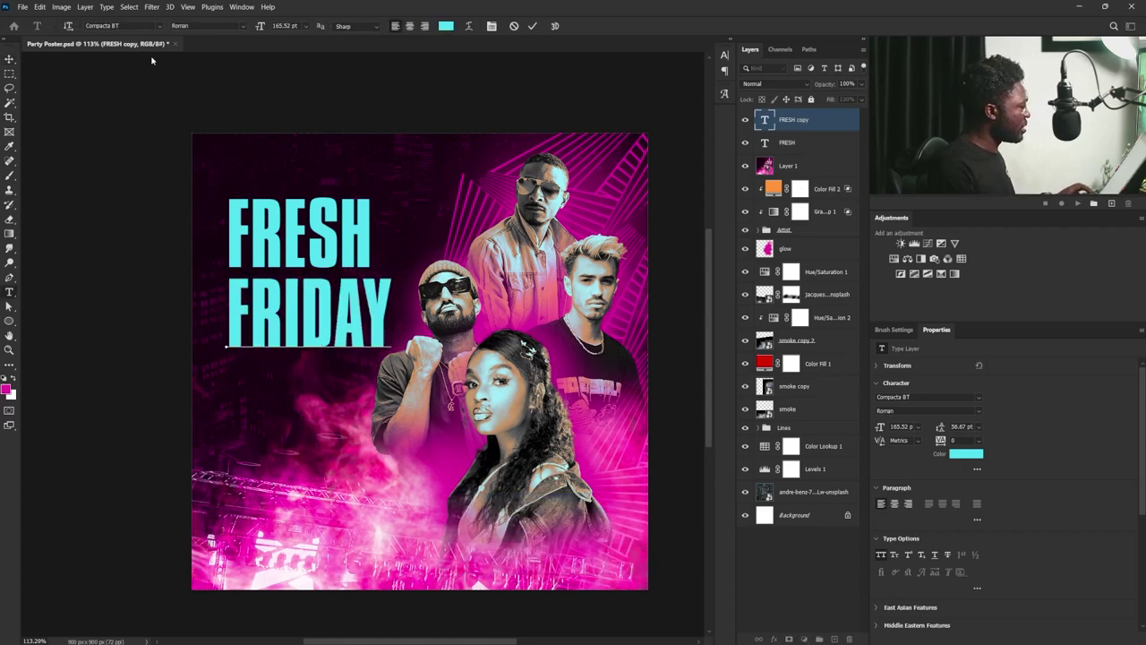
pyautogui.click(9, 59)
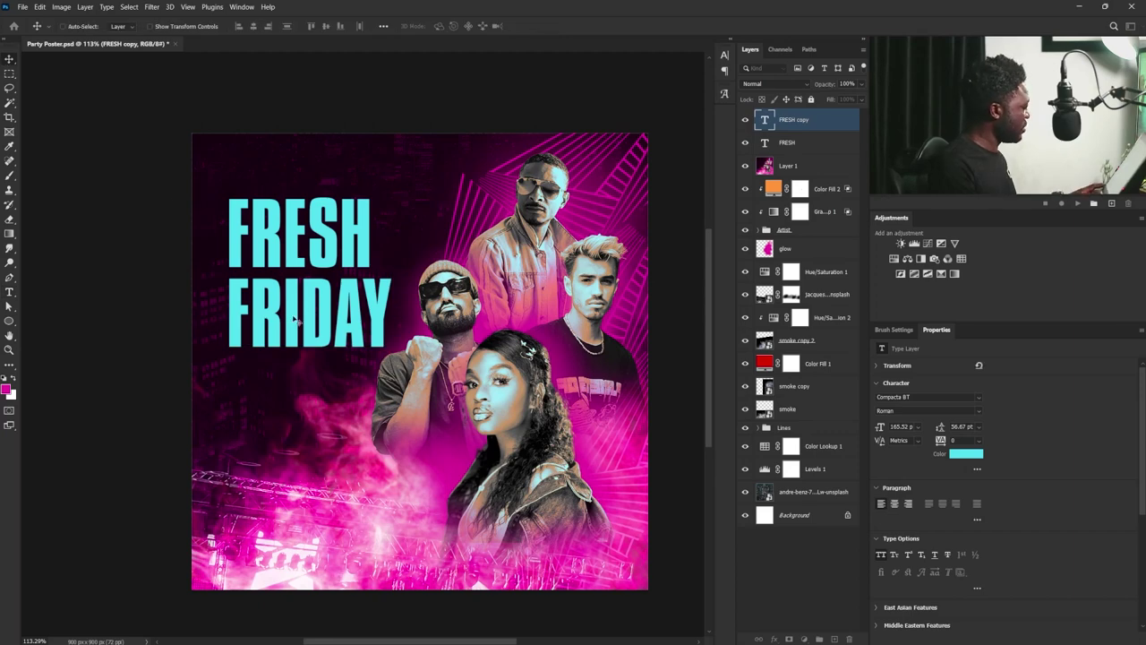
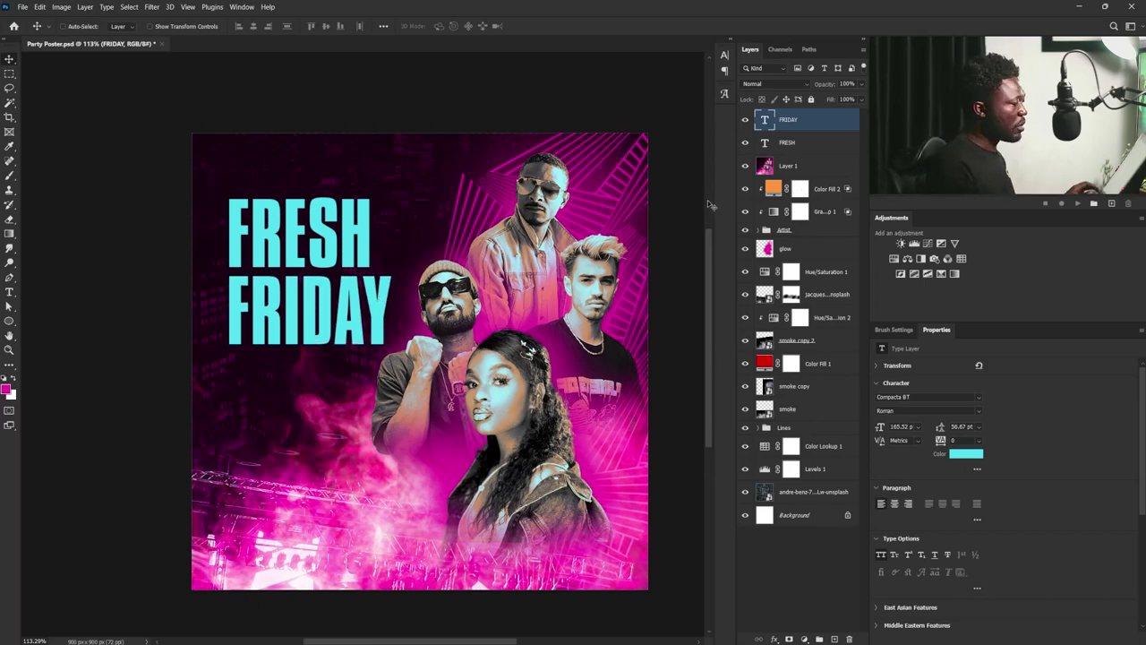
# - Move the FRESH and FRIDAY headline layers up slightly
pyautogui.keyDown('shift'); pyautogui.click(346, 255); pyautogui.keyUp('shift')
pyautogui.moveTo(347, 255); pyautogui.dragTo(346, 234)
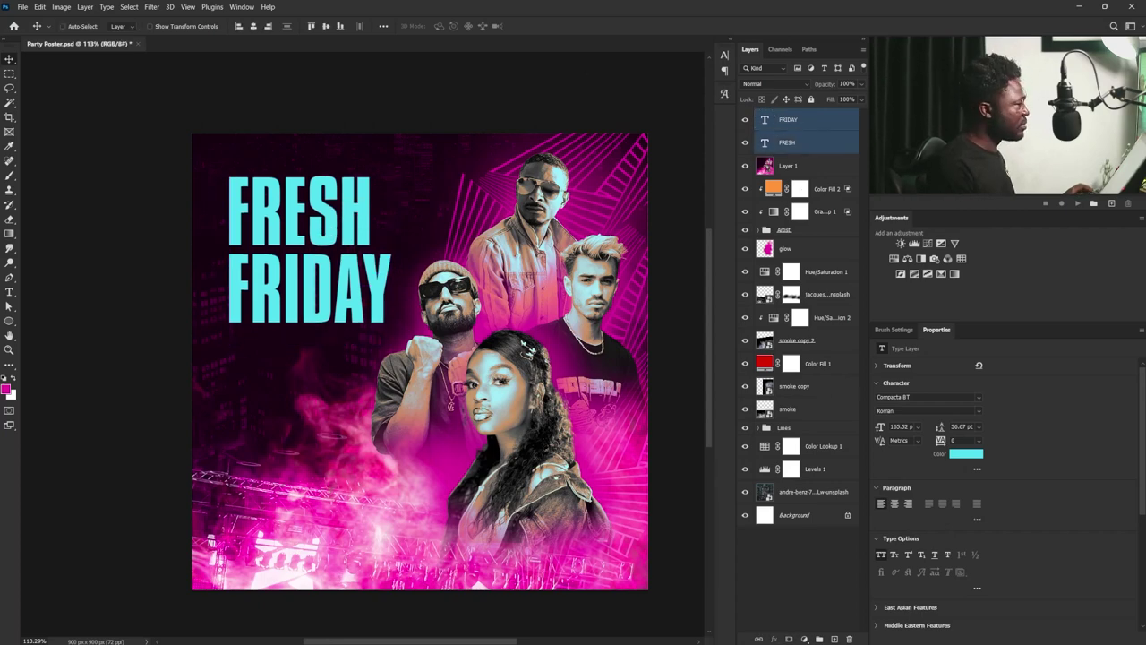
pyautogui.click(805, 142)
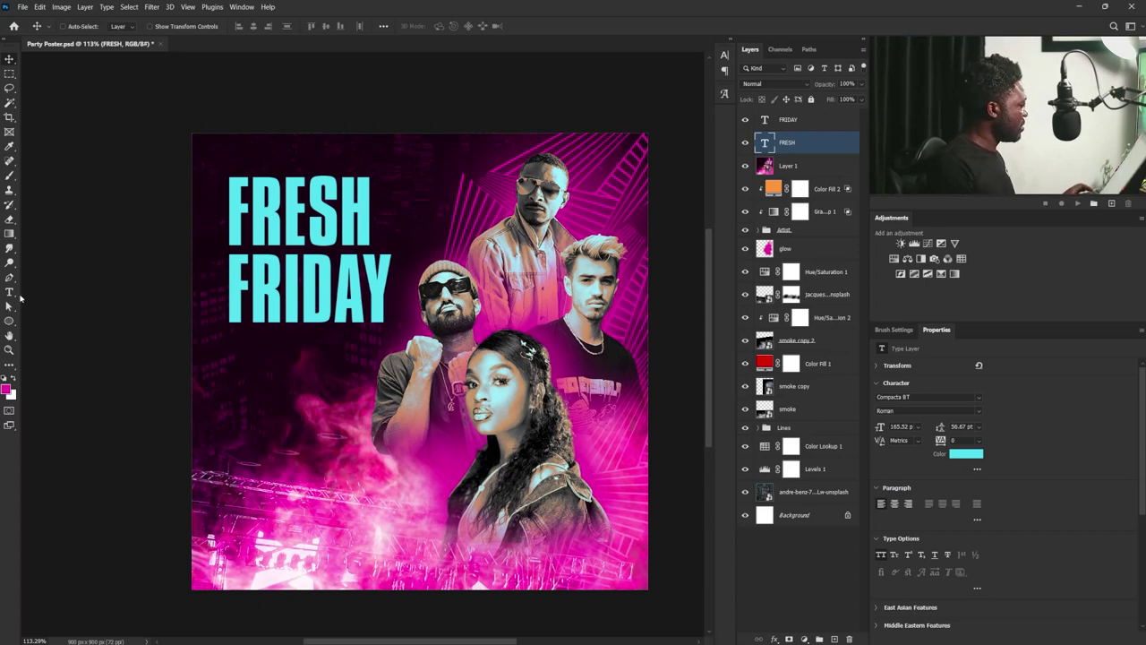
# - Add a 'party' text line below FRIDAY in Herawati with All Caps turned off
pyautogui.click(10, 293)
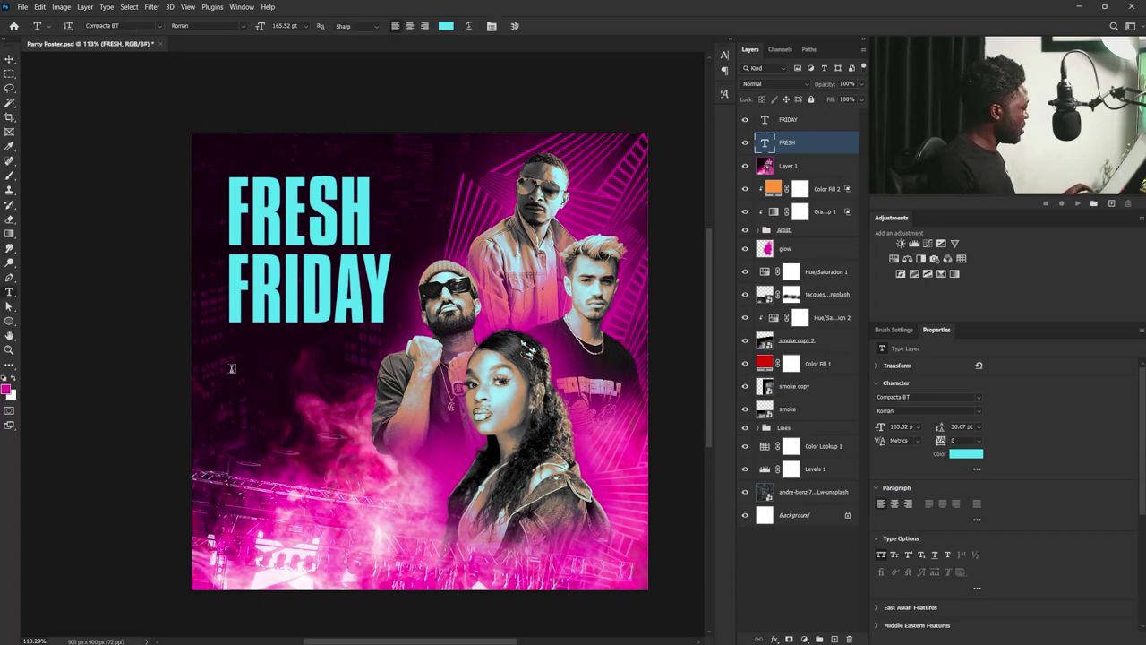
pyautogui.click(231, 368)
pyautogui.write('PARTY')
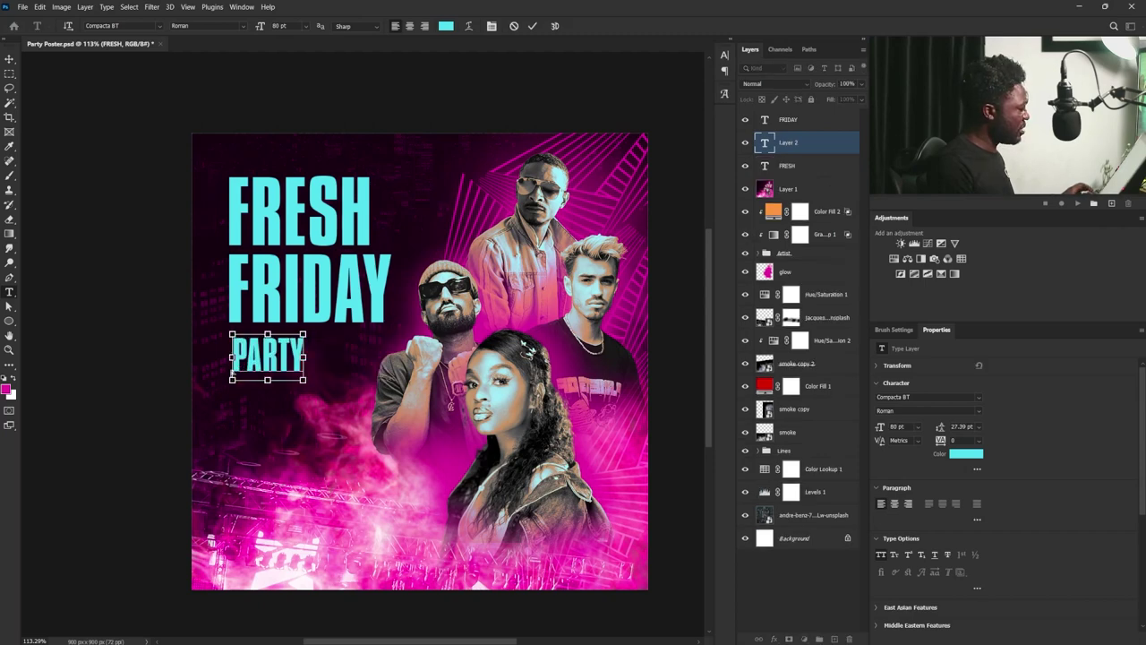
pyautogui.hotkey('ctrl', 'a')
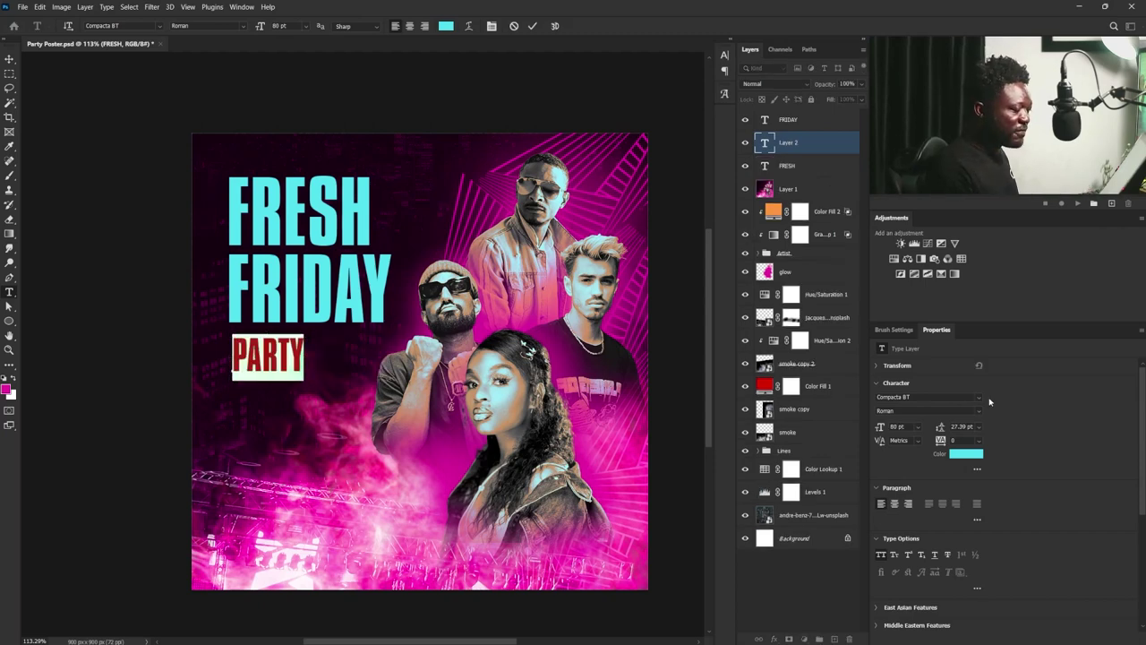
pyautogui.click(979, 398)
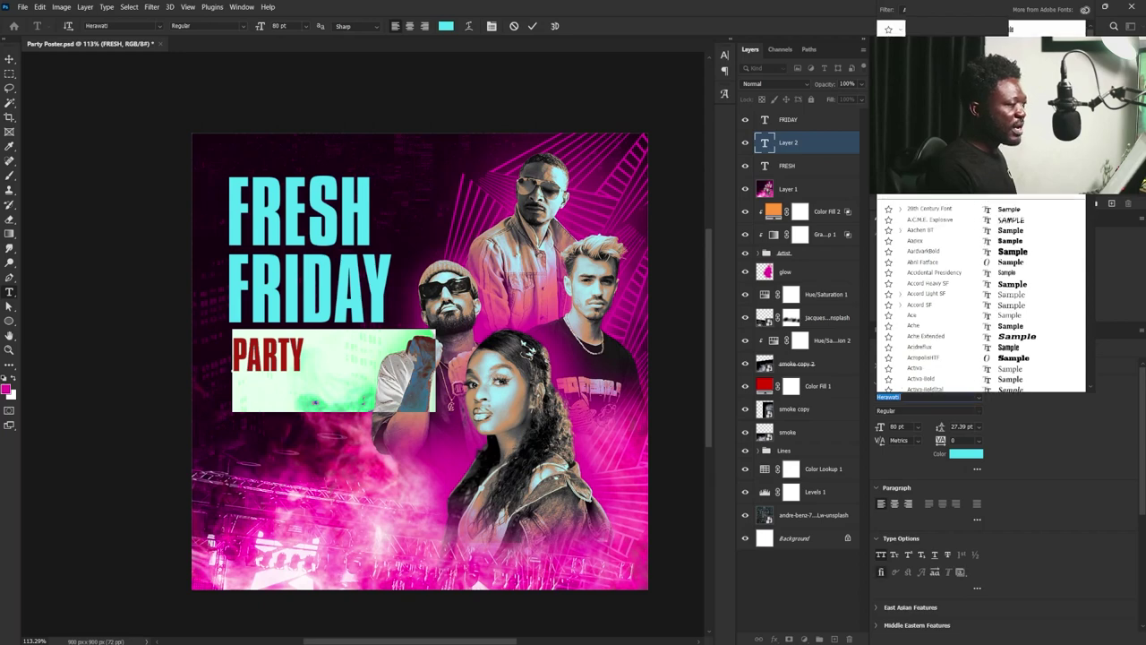
pyautogui.write('h')
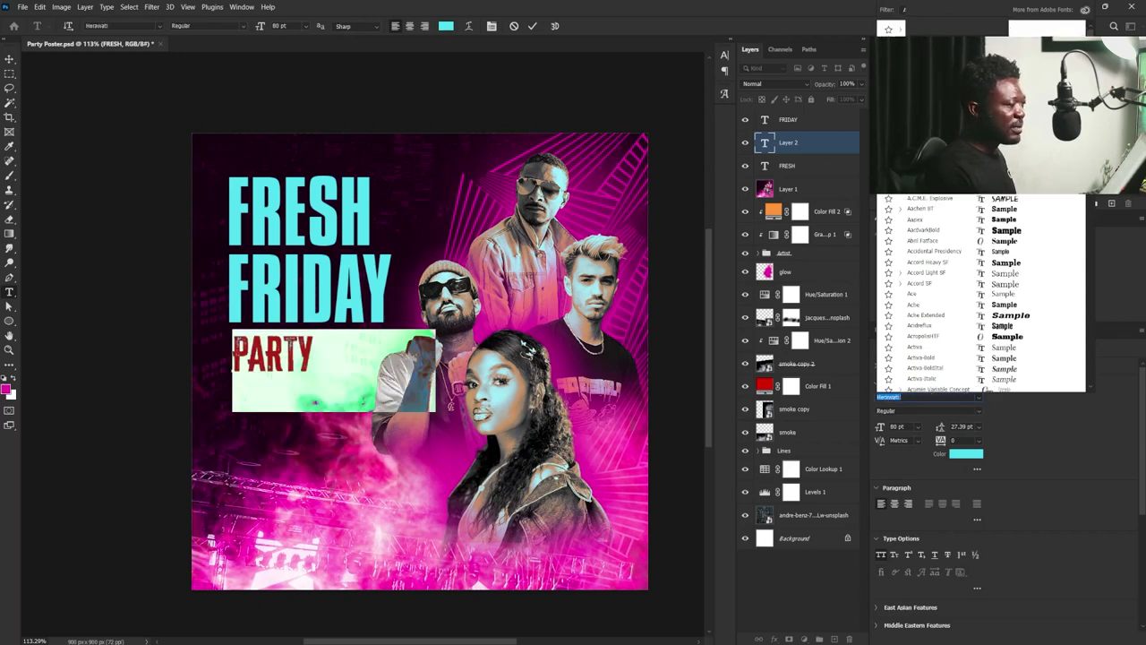
pyautogui.press('Return')
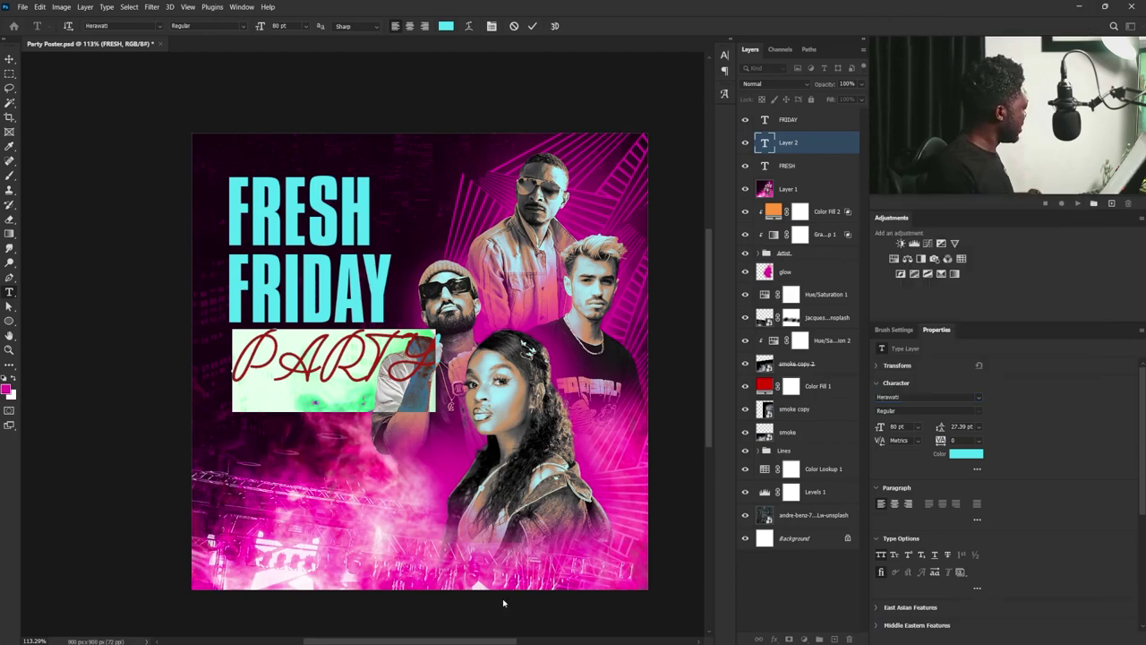
pyautogui.click(881, 555)
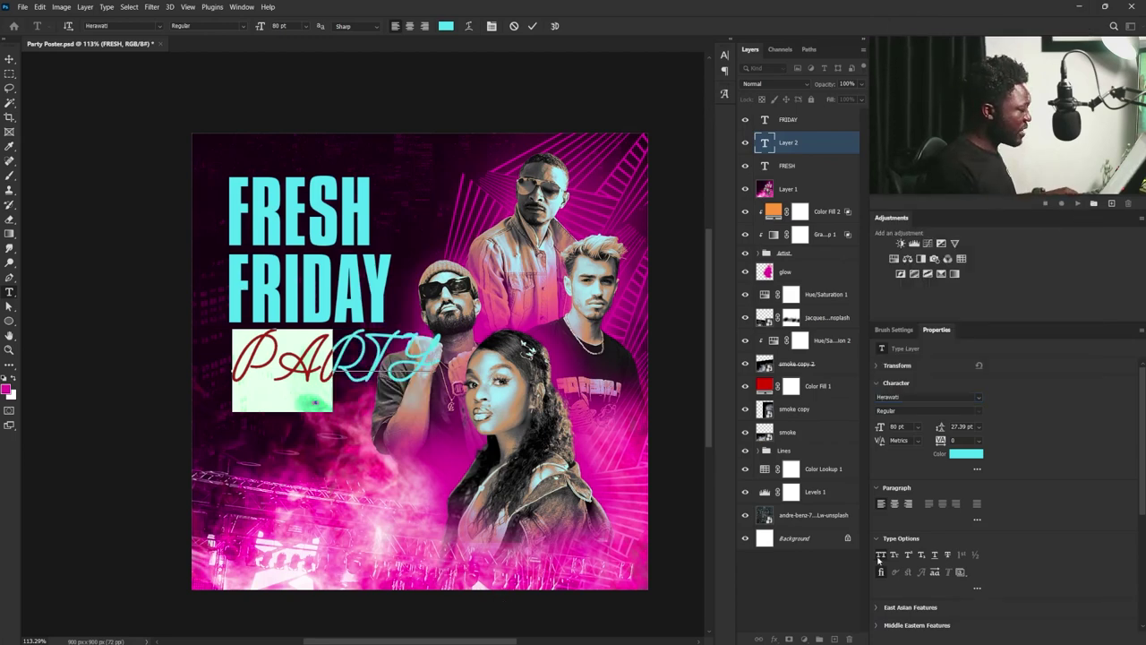
pyautogui.click(10, 59)
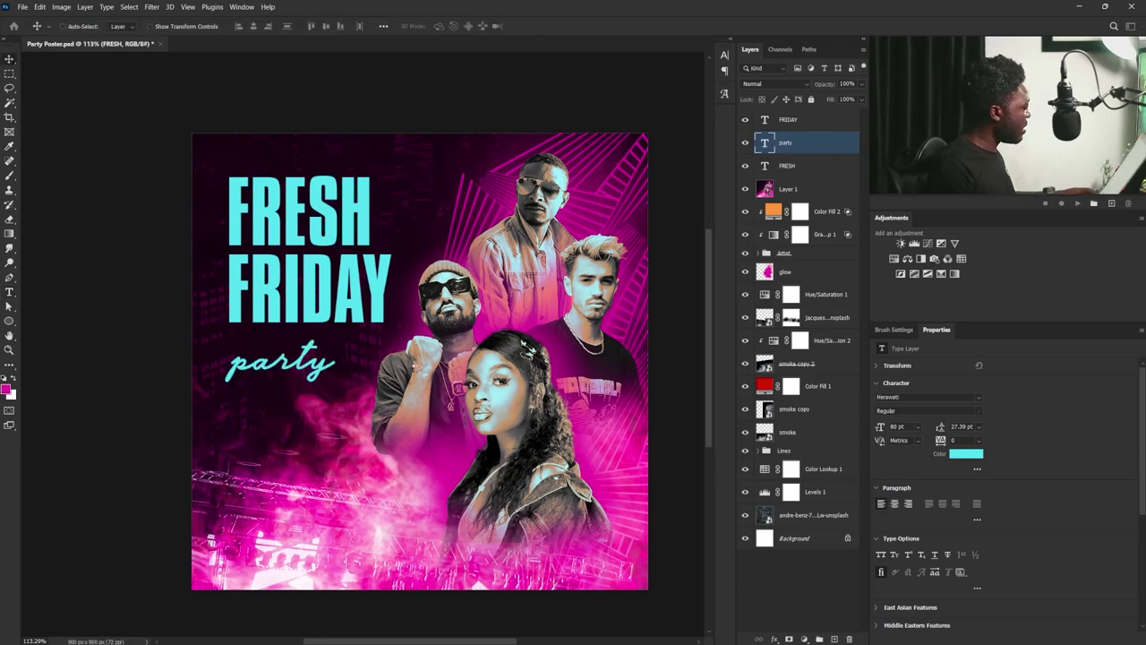
# - Scale up the 'party' text so it sits under FRIDAY
pyautogui.hotkey('ctrl', 't')
pyautogui.moveTo(336, 330); pyautogui.dragTo(317, 337)
pyautogui.press('Return')
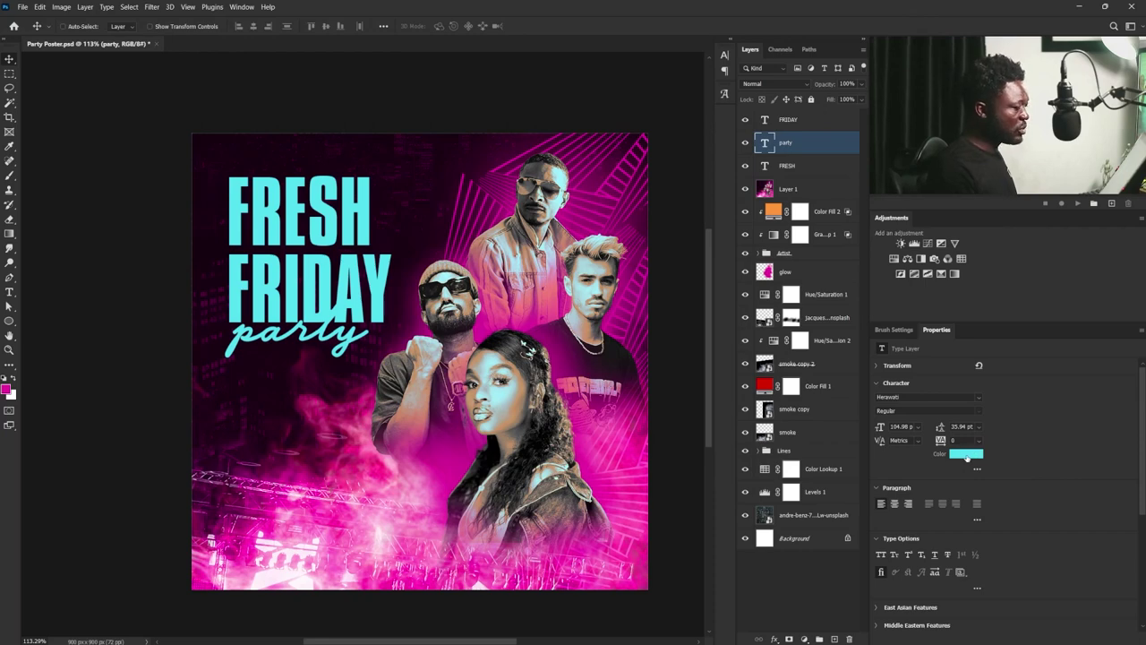
# - Recolour 'party' with a brightened magenta sampled from the poster, and move its layer to the top
pyautogui.click(966, 455)
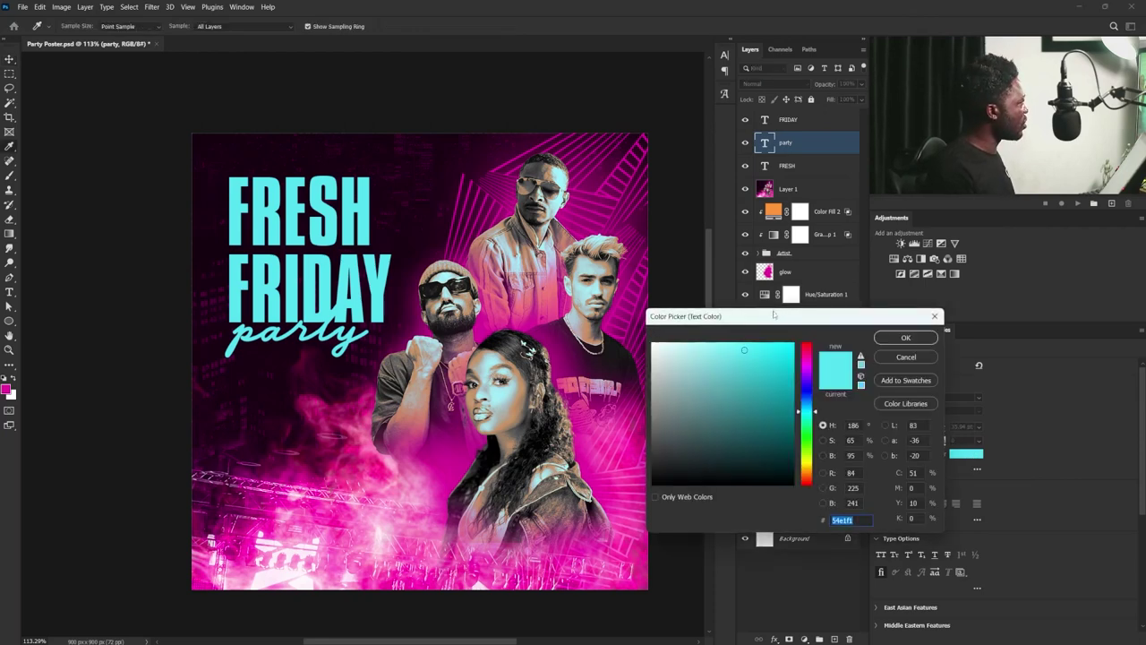
pyautogui.moveTo(775, 316); pyautogui.dragTo(727, 318)
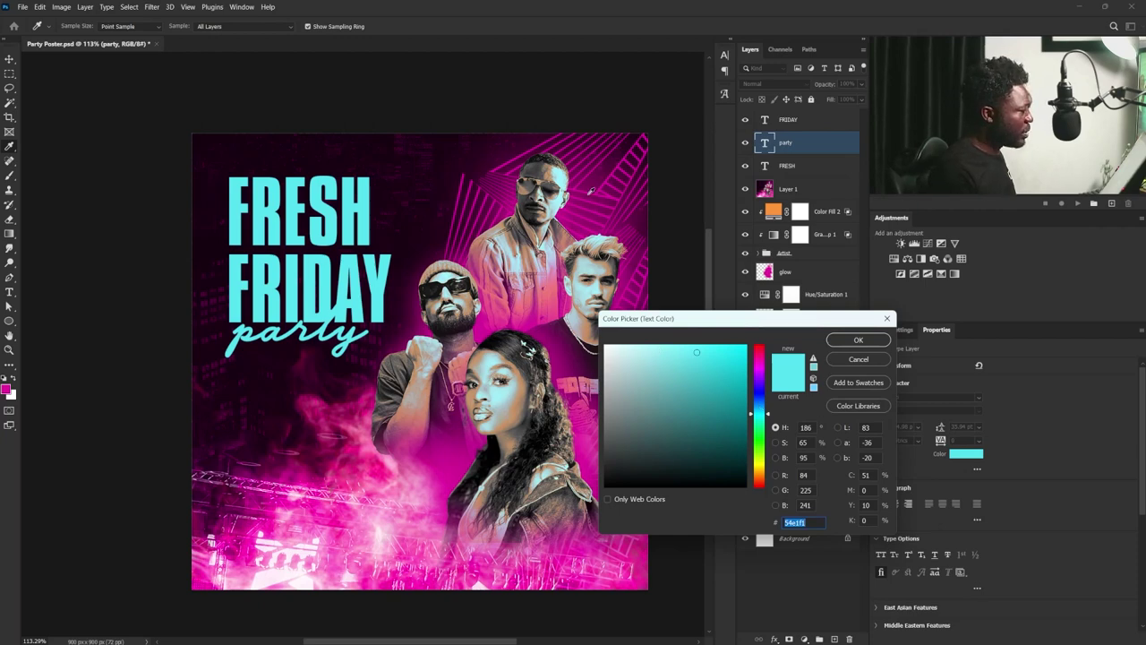
pyautogui.click(615, 170)
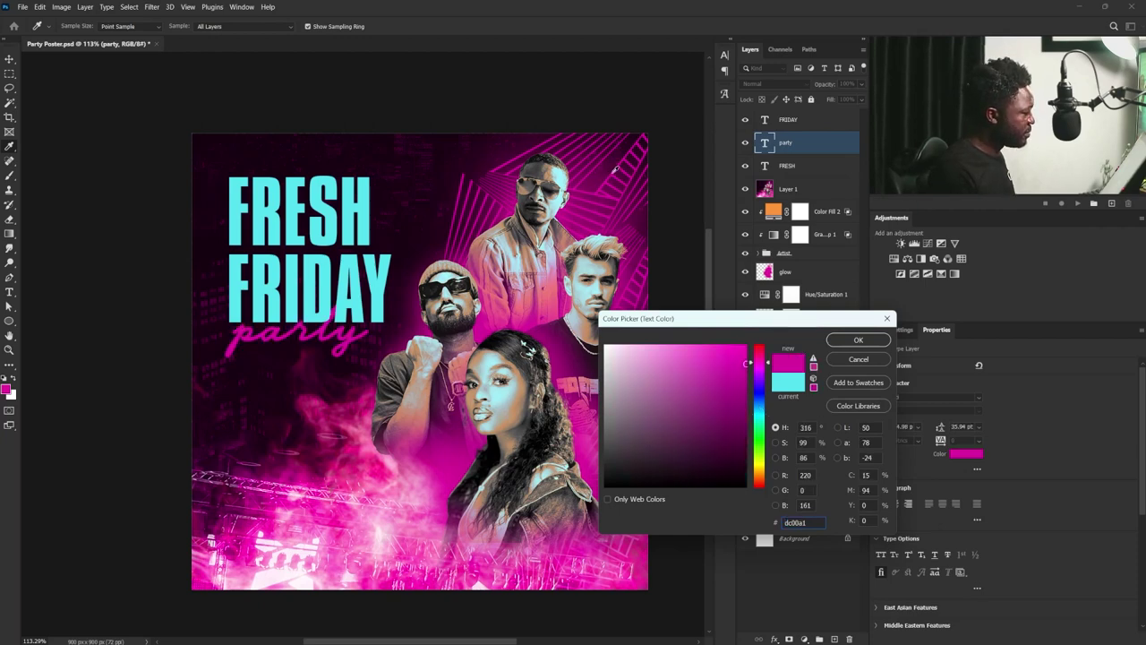
pyautogui.moveTo(741, 365); pyautogui.dragTo(739, 345)
pyautogui.click(858, 340)
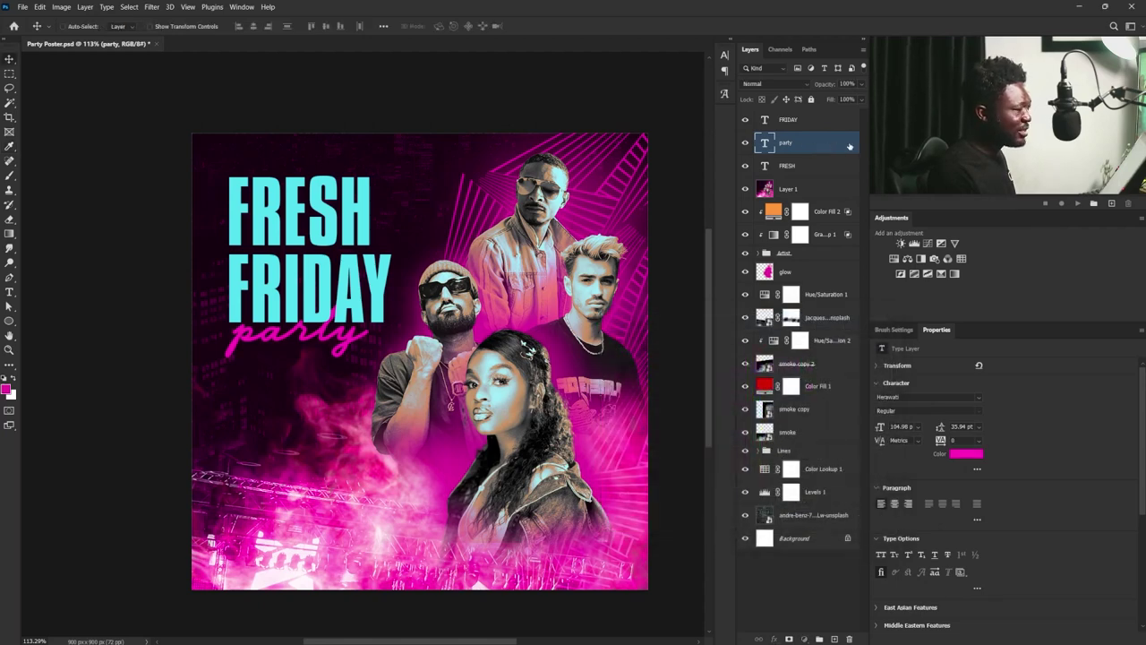
pyautogui.moveTo(847, 145); pyautogui.dragTo(833, 115)
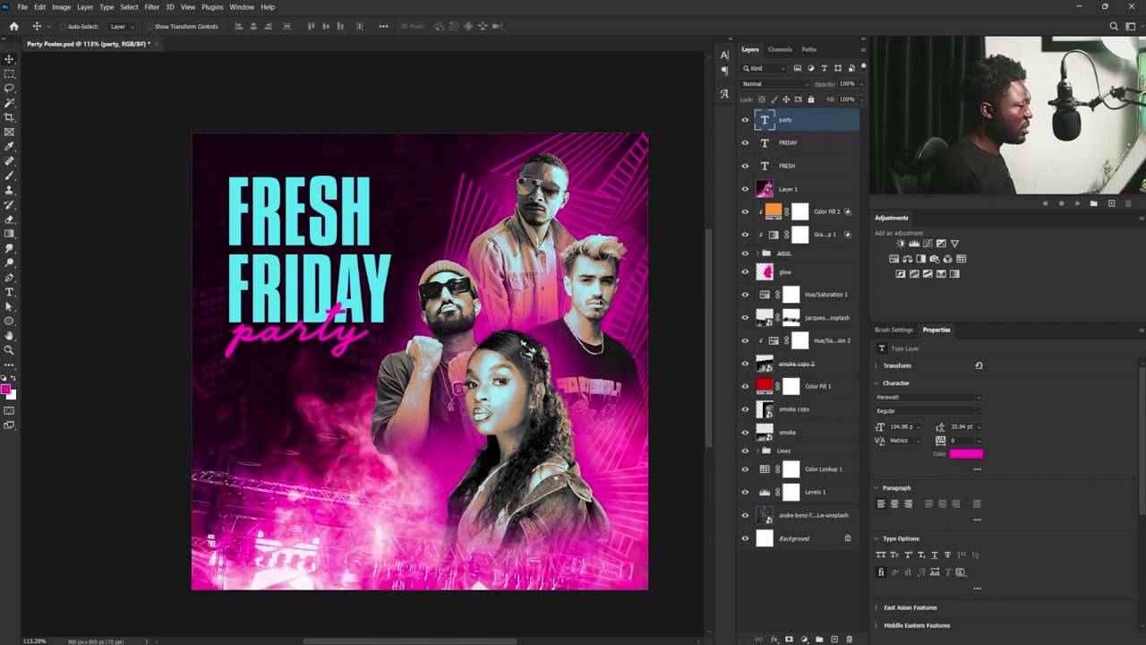
pyautogui.keyDown('ctrl'); pyautogui.click(190, 170); pyautogui.keyUp('ctrl')
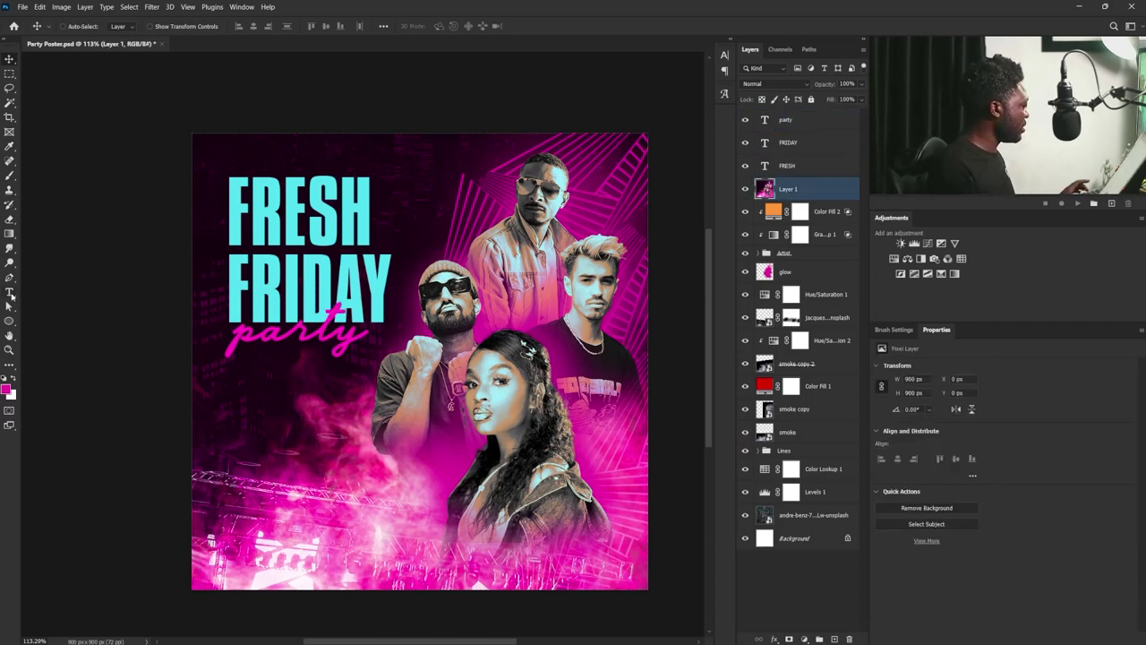
# - Add a new text layer with the letter 'S' in the Herawati Swaes font
pyautogui.click(10, 292)
pyautogui.click(239, 446)
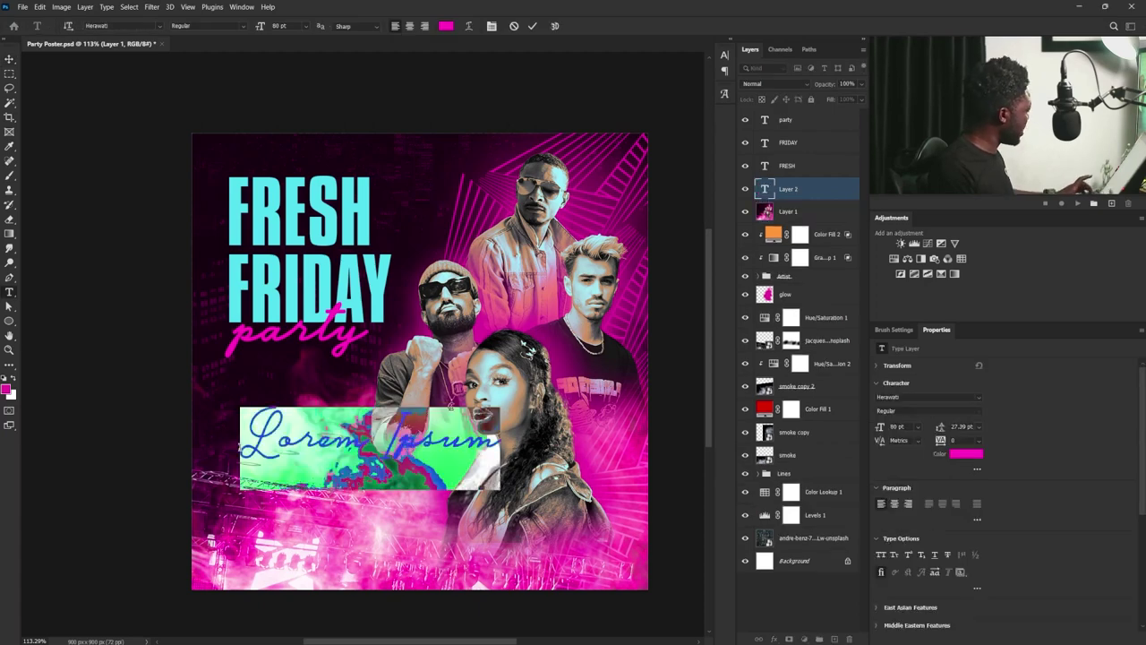
pyautogui.write('S')
pyautogui.hotkey('ctrl', 'a')
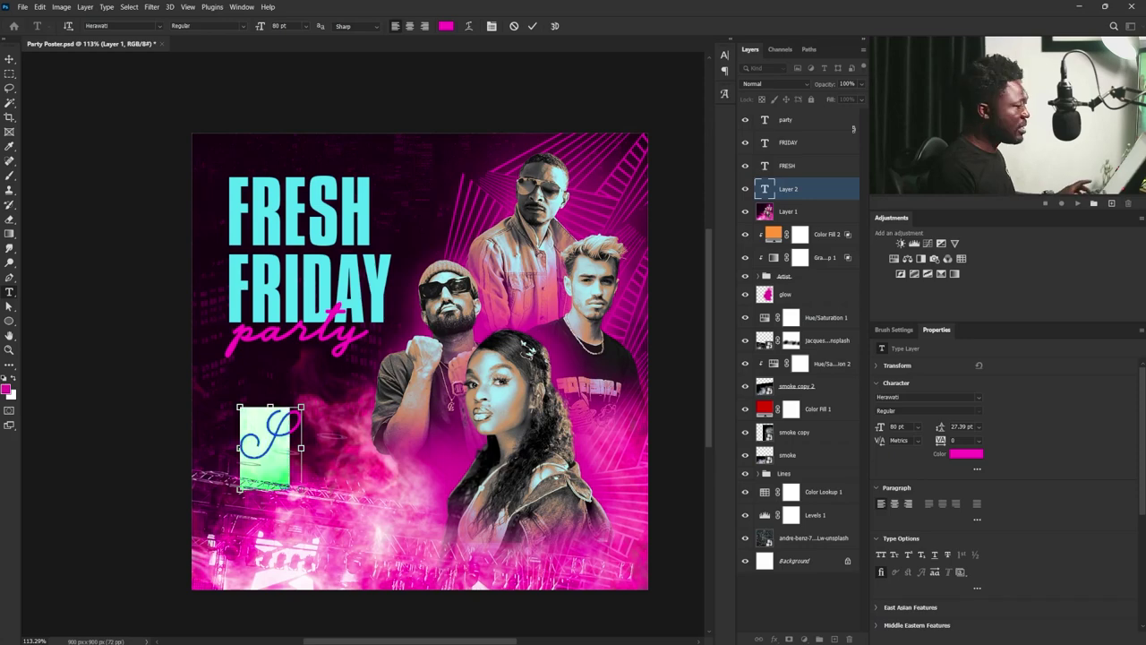
pyautogui.click(980, 402)
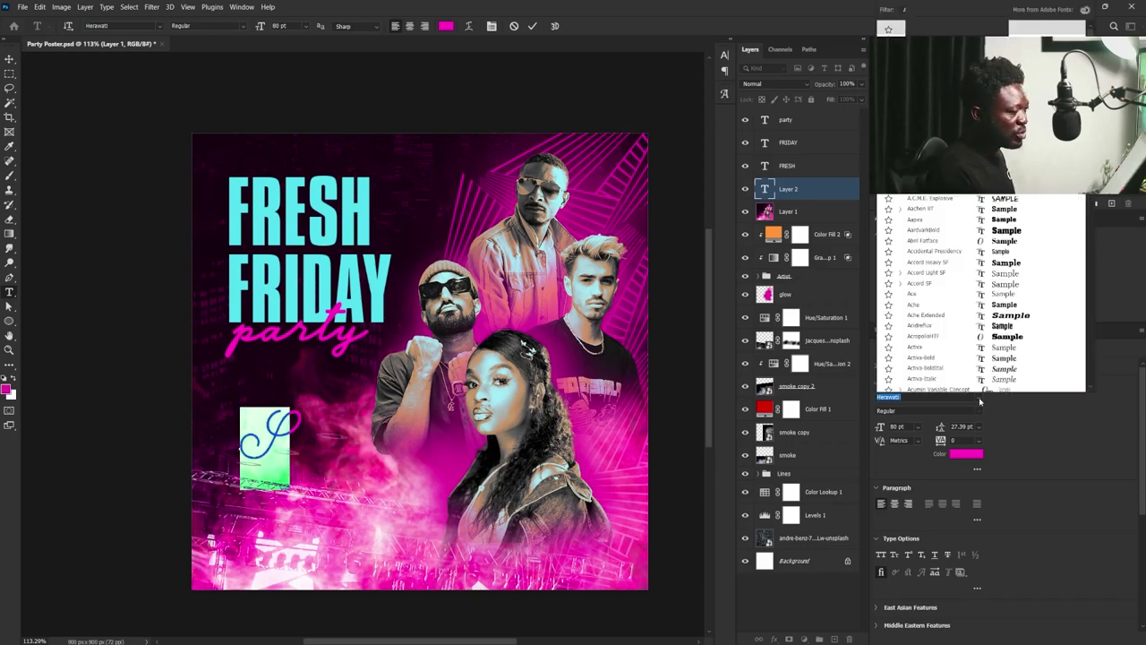
pyautogui.write('Herawati')
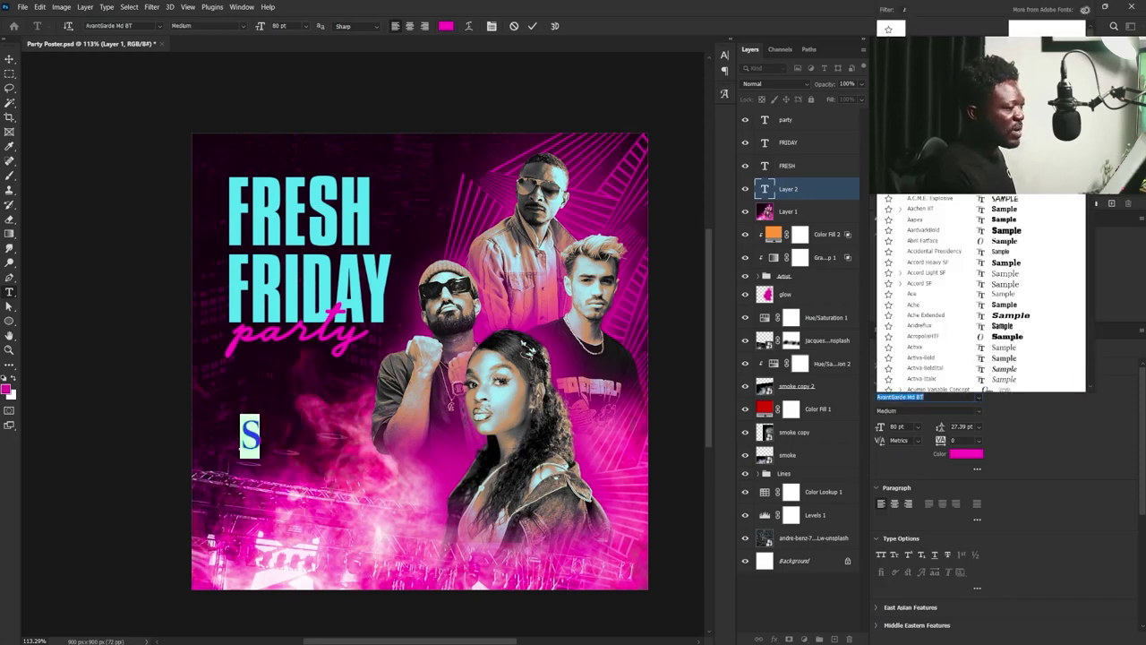
pyautogui.press('Return')
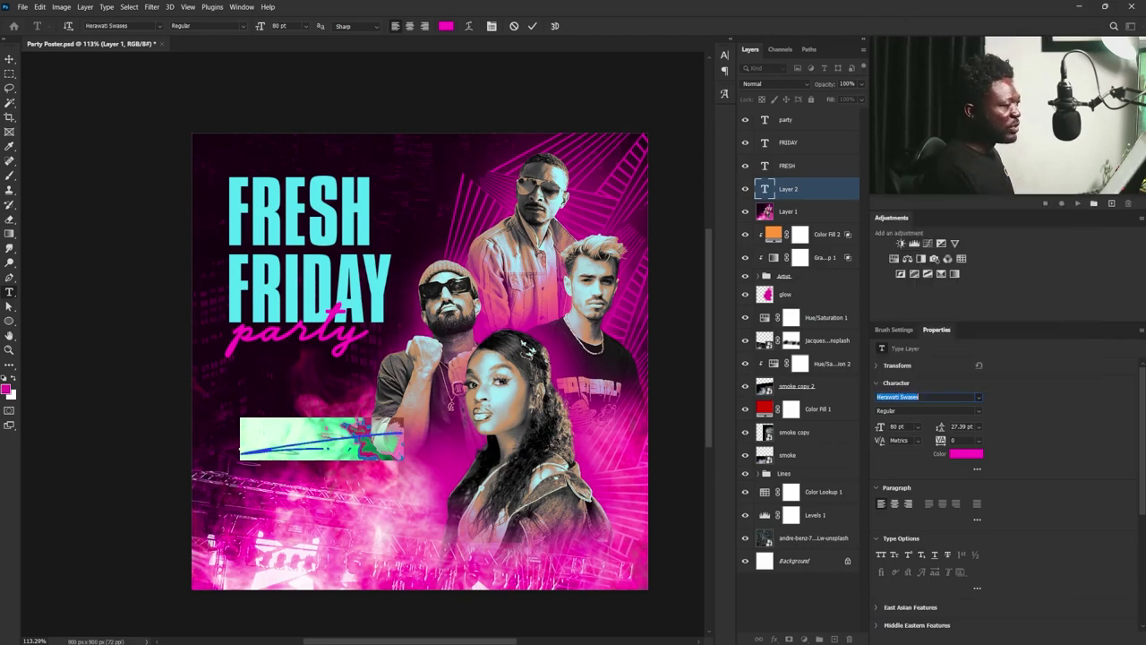
# - Move the swash under 'party', shrink it slightly and nudge it into place
pyautogui.click(10, 59)
pyautogui.moveTo(309, 458)
pyautogui.mouseDown()
pyautogui.moveTo(289, 402)
pyautogui.moveTo(296, 376)
pyautogui.moveTo(327, 366)
pyautogui.moveTo(370, 375)
pyautogui.moveTo(356, 390)
pyautogui.moveTo(368, 397)
pyautogui.mouseUp()
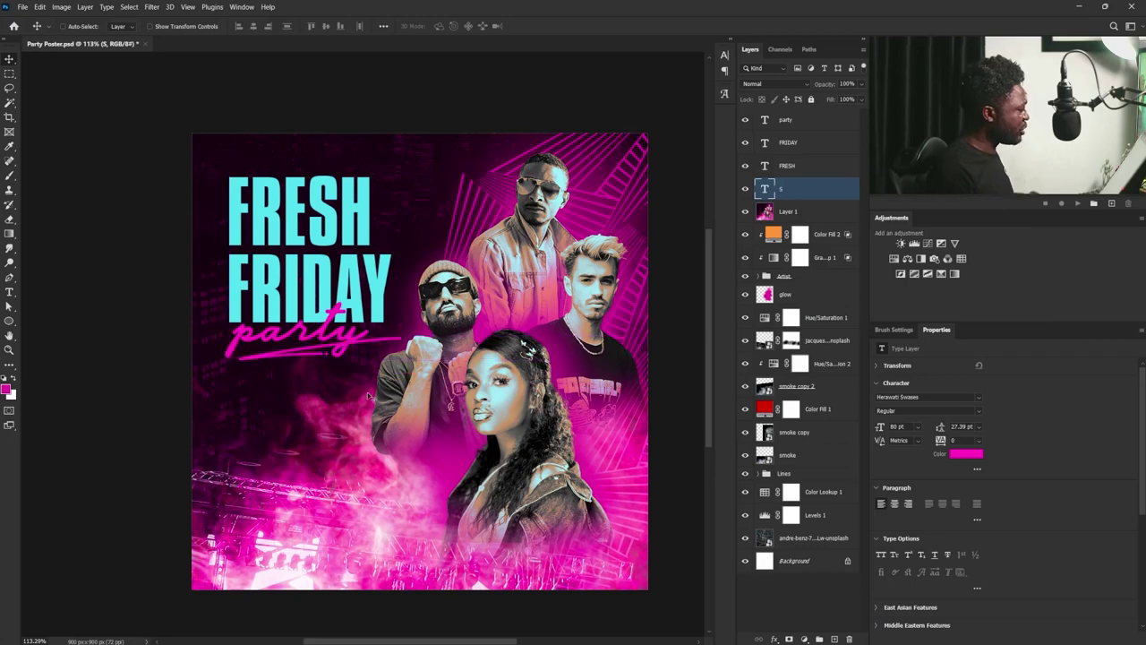
pyautogui.hotkey('ctrl', 't')
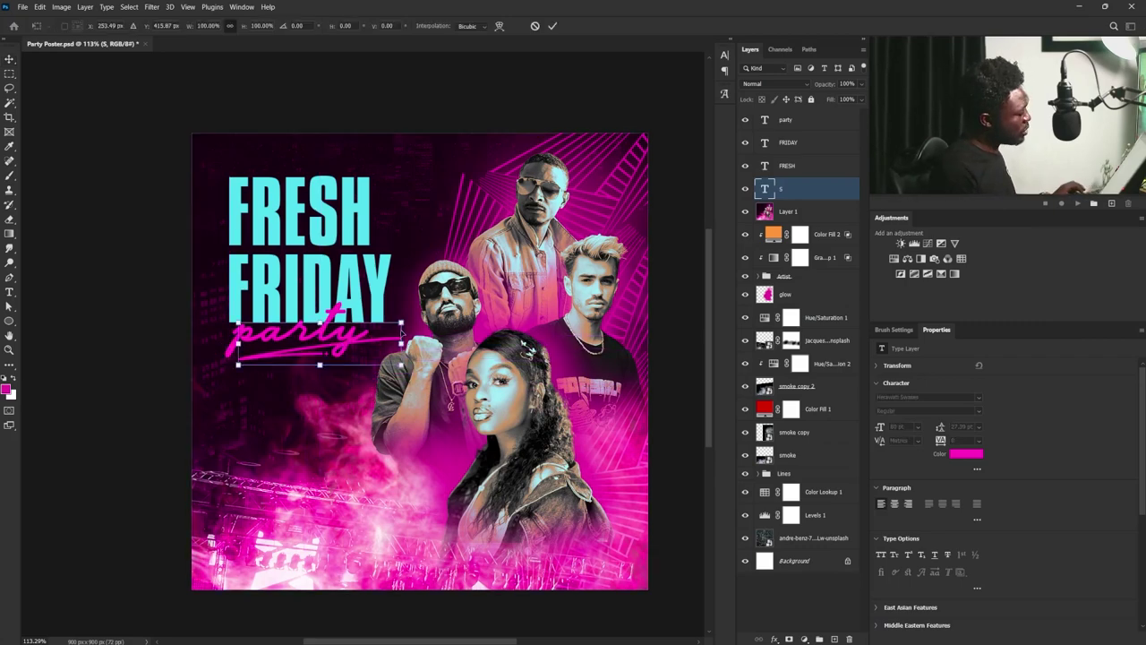
pyautogui.moveTo(401, 324); pyautogui.dragTo(394, 323)
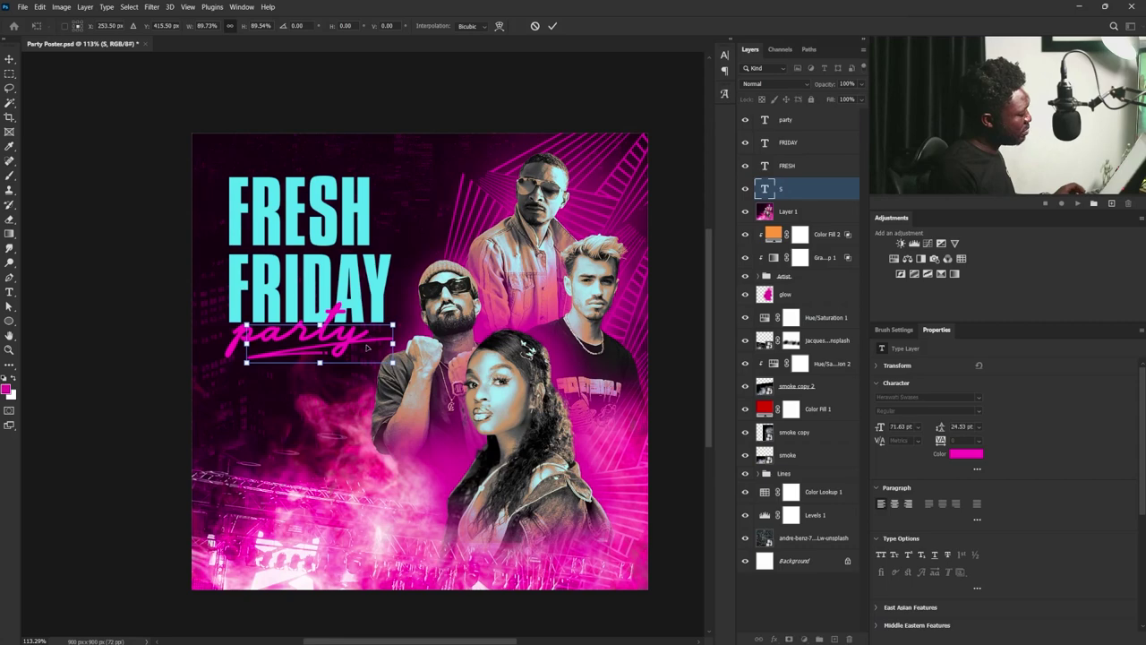
pyautogui.hotkey('shift', 'Down')
pyautogui.press('Left')
pyautogui.press('Left')
pyautogui.press('Left')
pyautogui.press('Left')
pyautogui.press('Left')
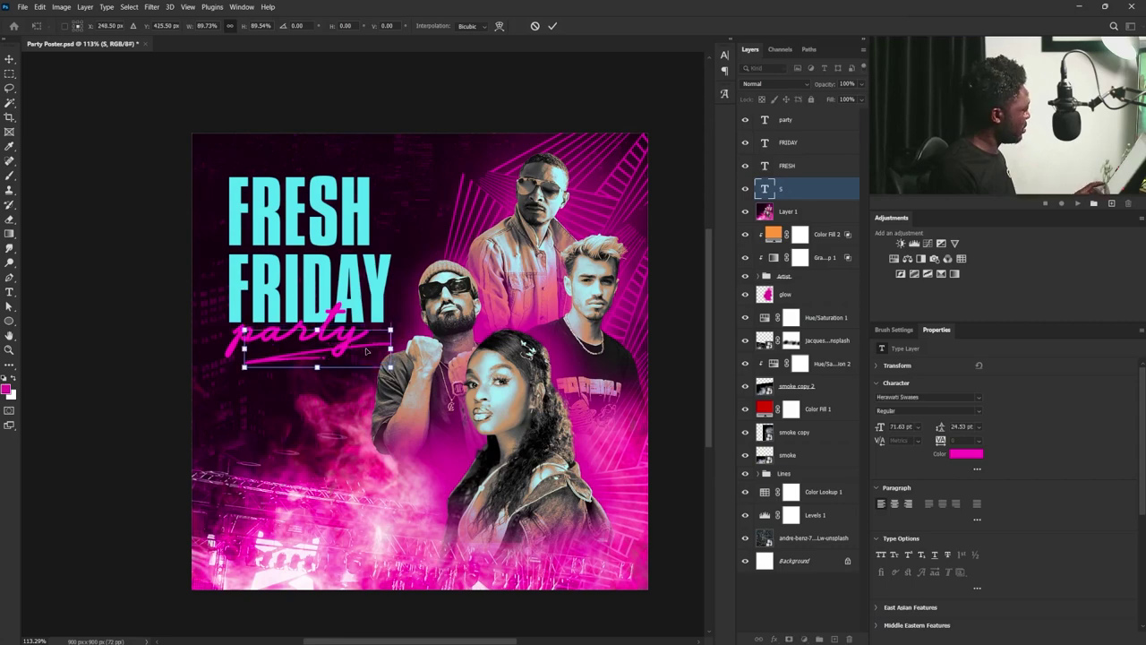
pyautogui.press('Up')
pyautogui.press('Up')
pyautogui.press('Return')
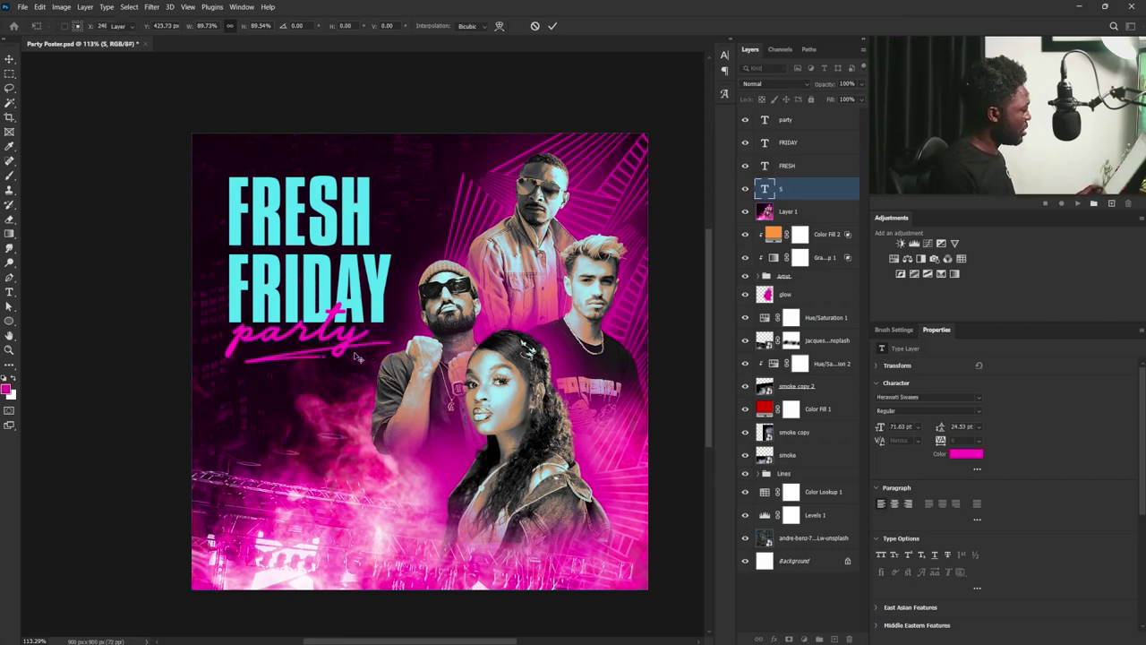
# - Duplicate the FRESH and FRIDAY text layers
pyautogui.click(792, 167)
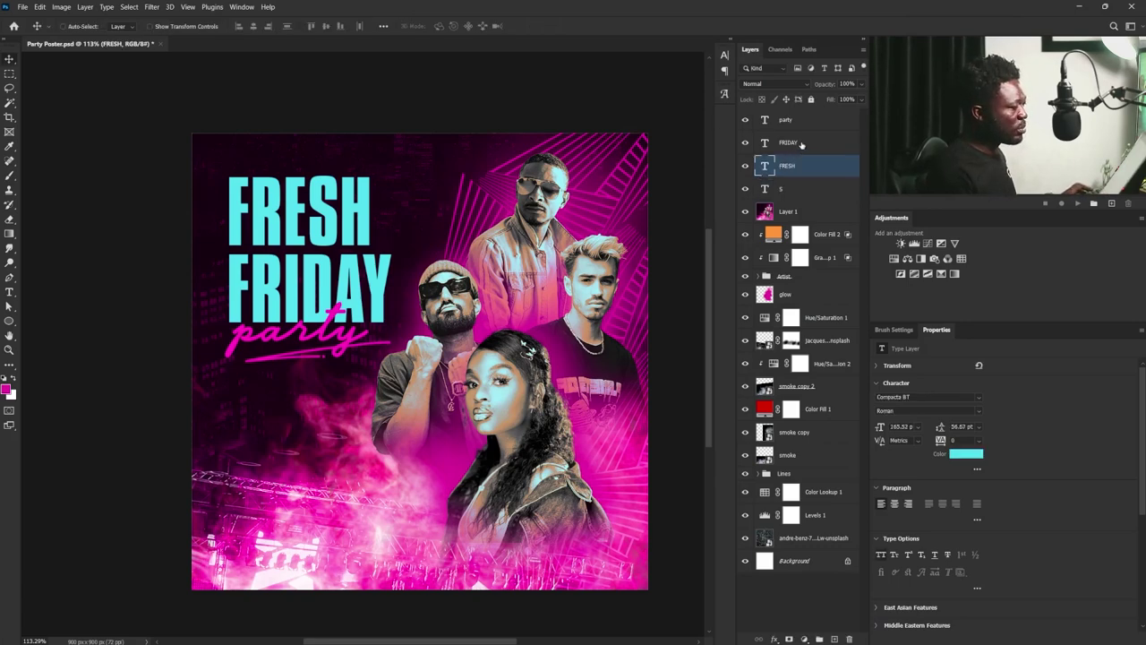
pyautogui.keyDown('shift'); pyautogui.click(801, 144); pyautogui.keyUp('shift')
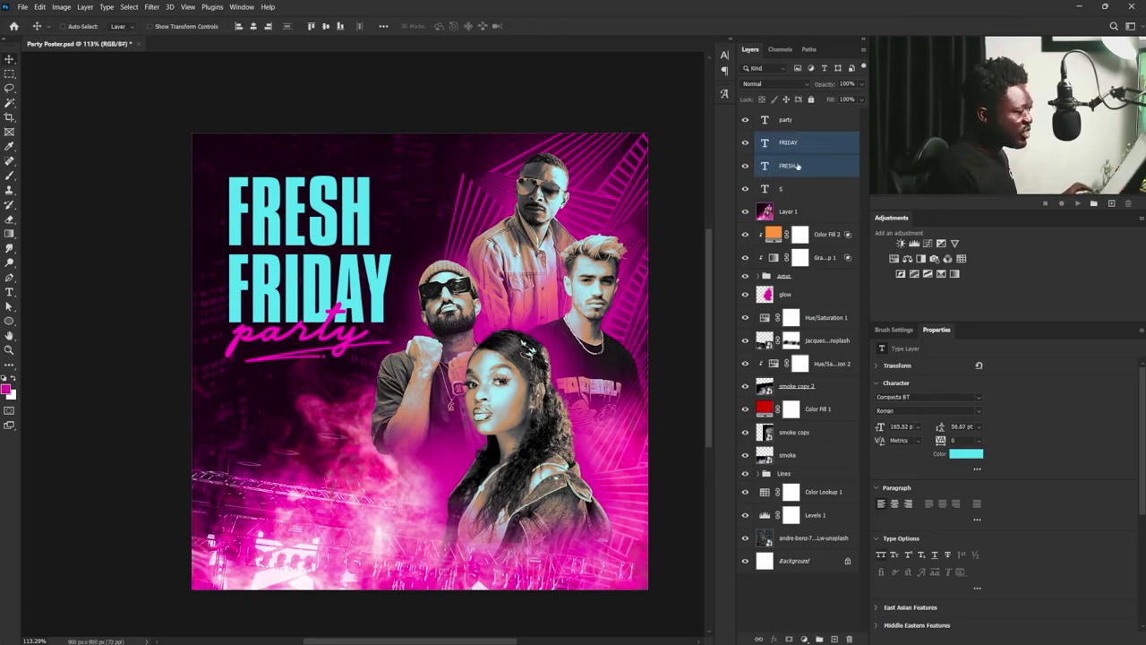
pyautogui.moveTo(796, 166); pyautogui.dragTo(835, 638)
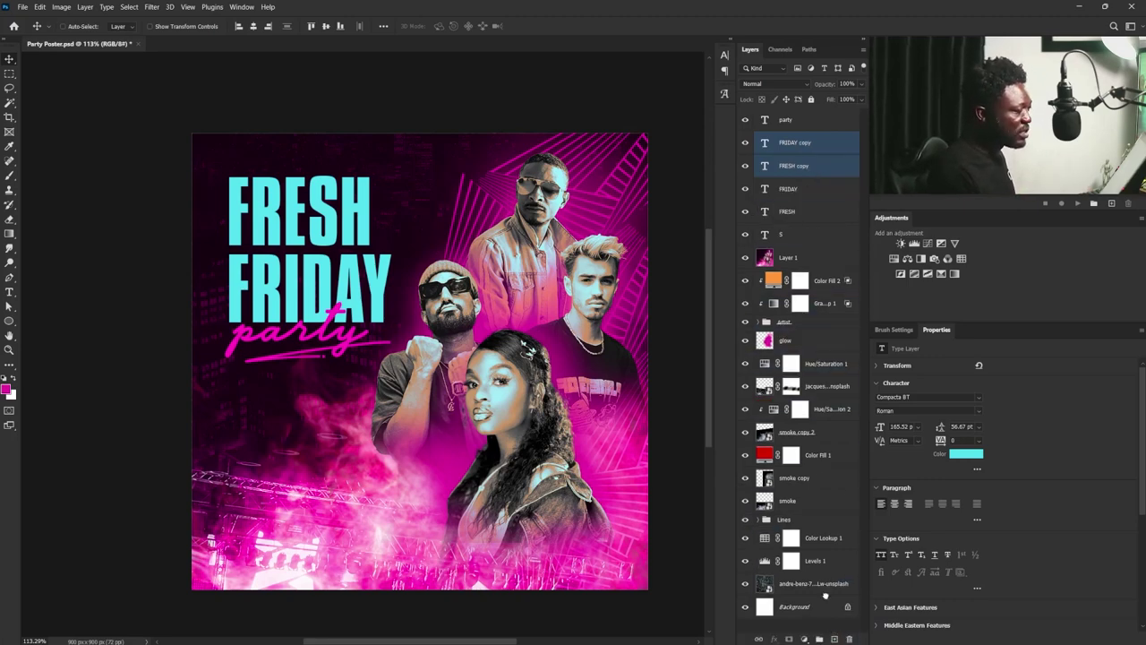
pyautogui.click(801, 189)
pyautogui.keyDown('shift'); pyautogui.click(802, 211); pyautogui.keyUp('shift')
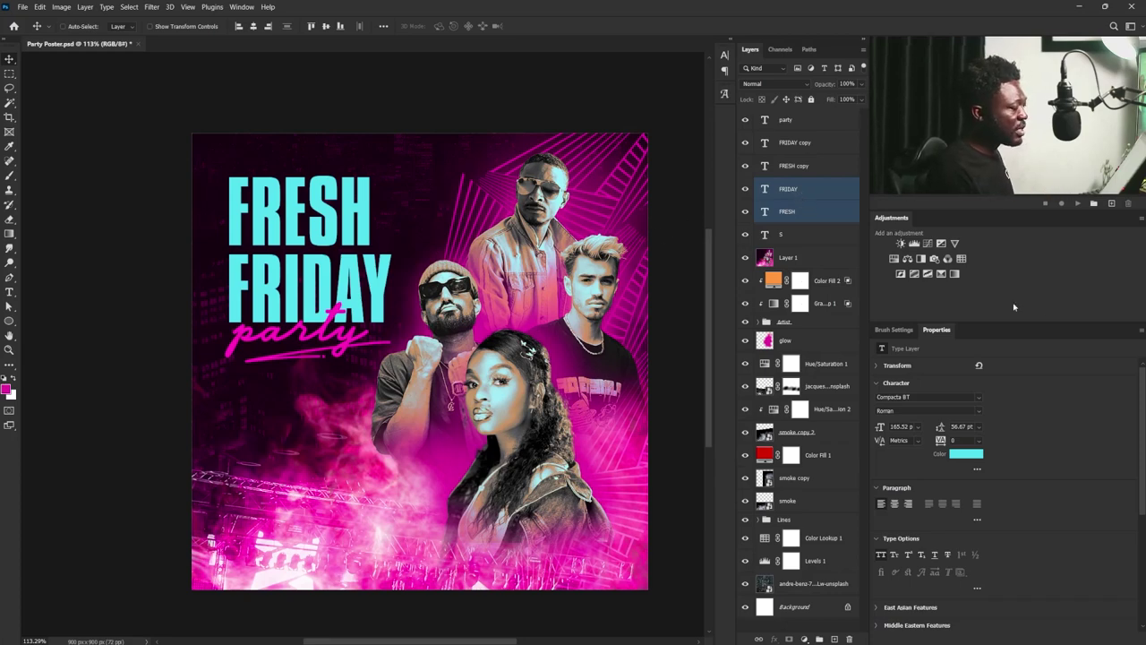
# - Convert the original FRIDAY and FRESH text layers to shapes
pyautogui.click(835, 191)
pyautogui.rightClick(836, 193)
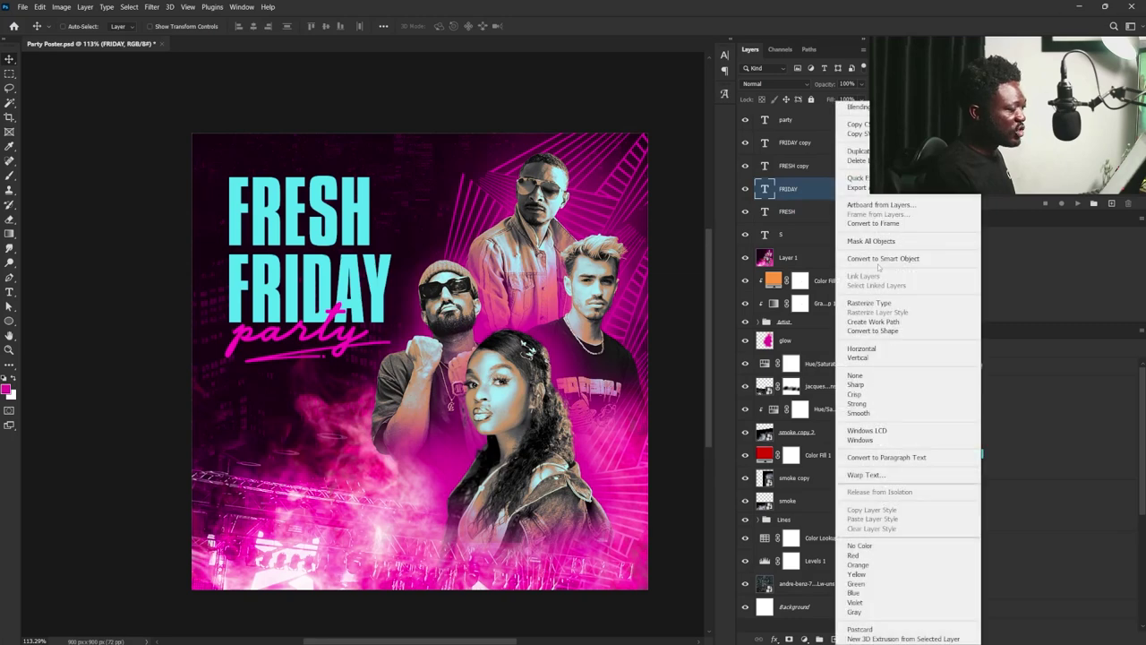
pyautogui.click(886, 332)
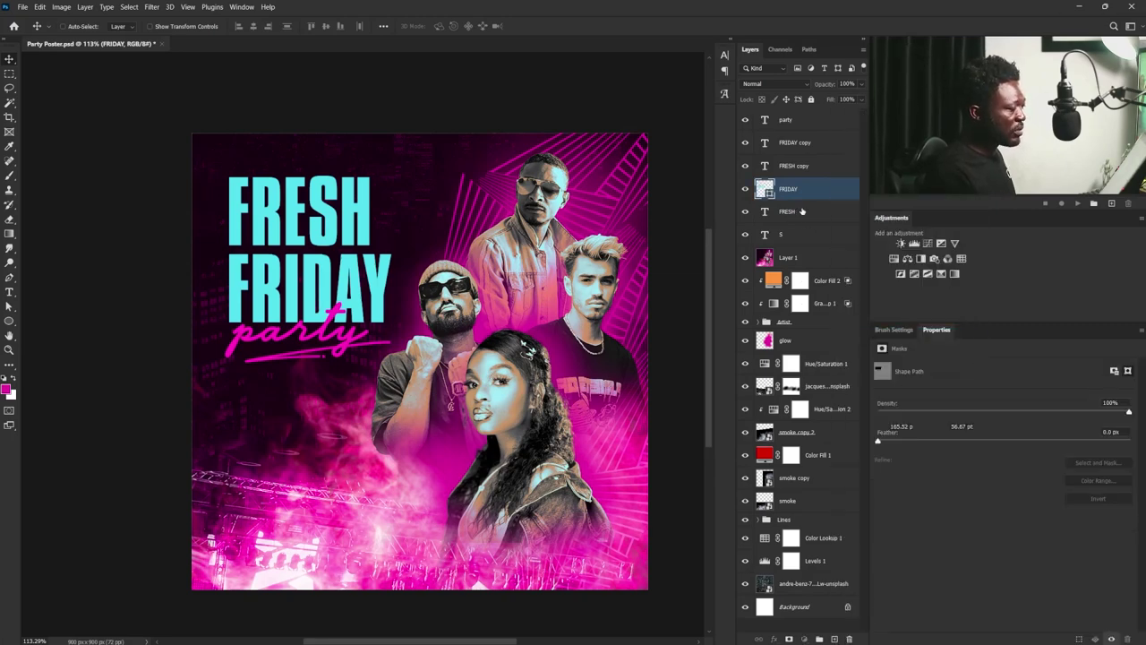
pyautogui.click(802, 211)
pyautogui.rightClick(803, 212)
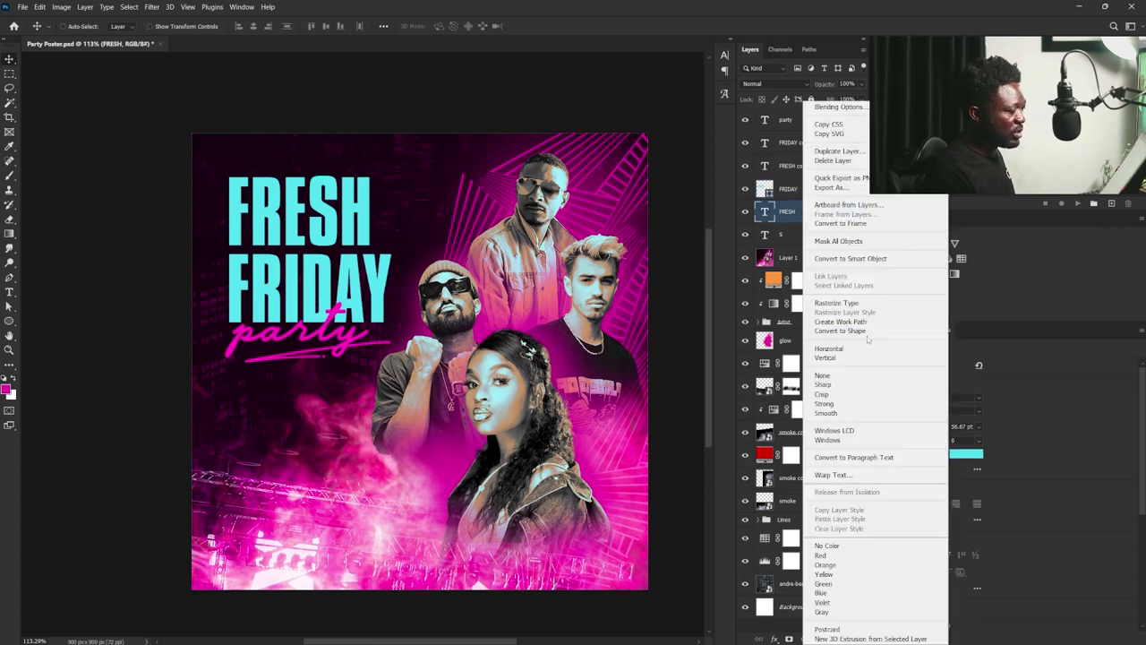
pyautogui.click(862, 329)
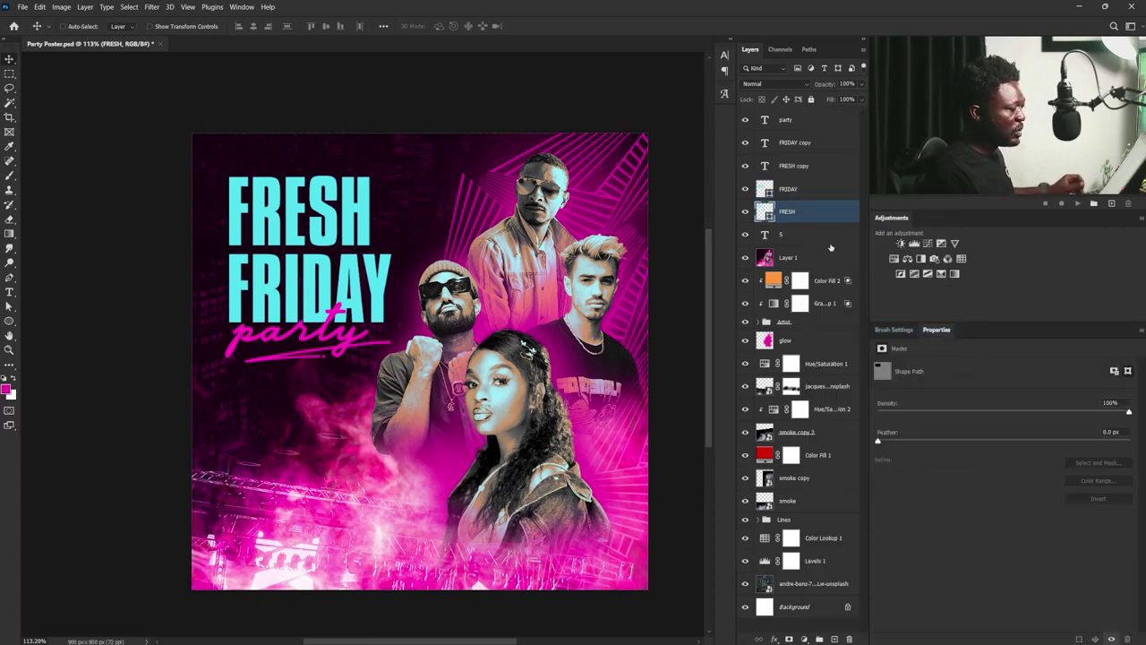
pyautogui.keyDown('shift'); pyautogui.click(806, 189); pyautogui.keyUp('shift')
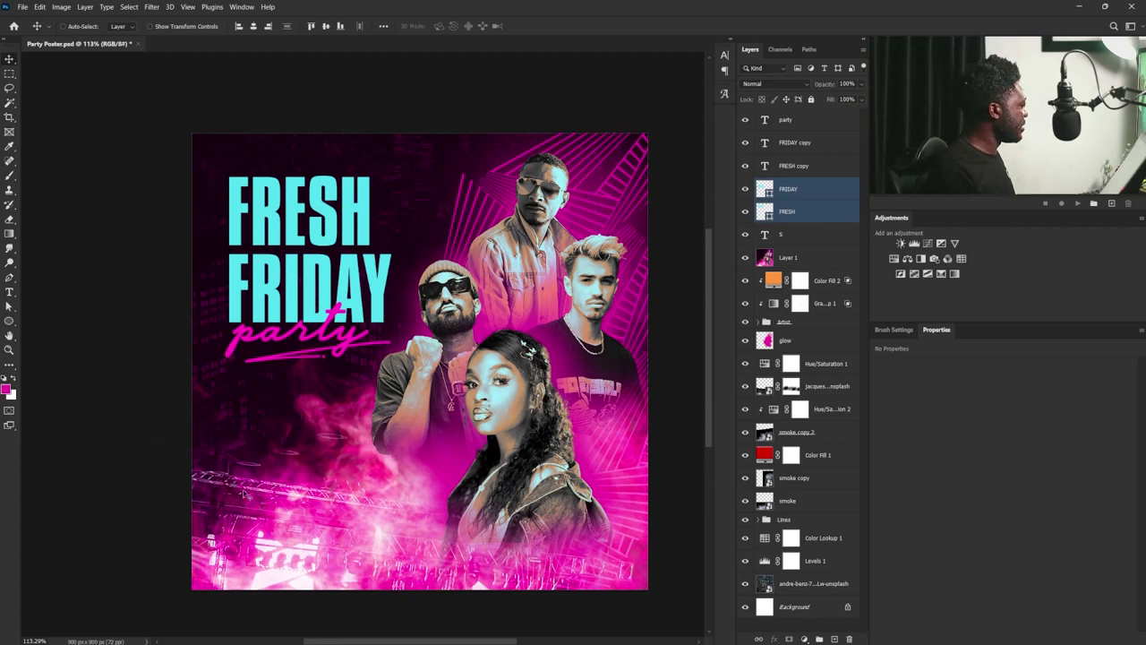
# - Give the headline shapes no fill, a magenta stroke and a dashed line style
pyautogui.click(9, 323)
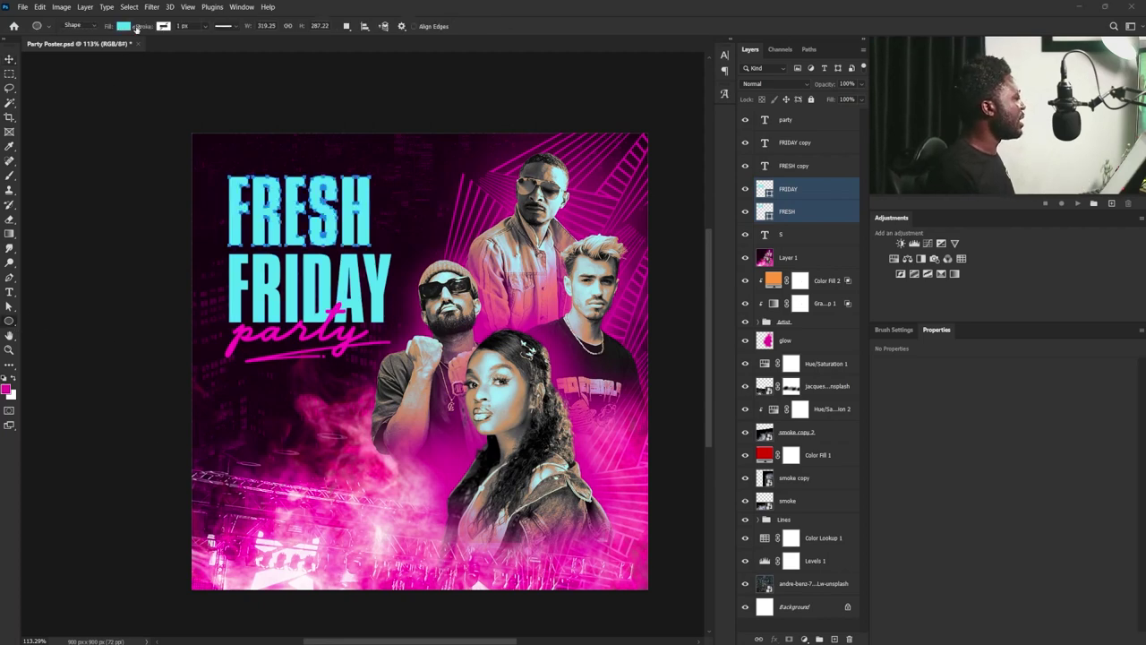
pyautogui.click(125, 26)
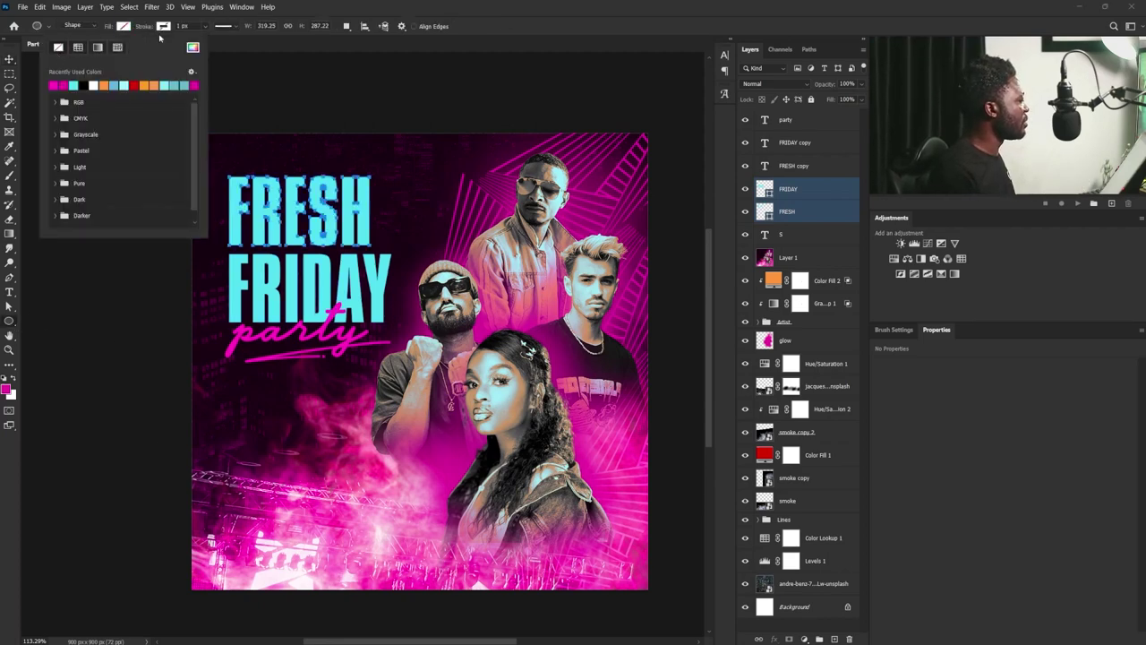
pyautogui.click(163, 26)
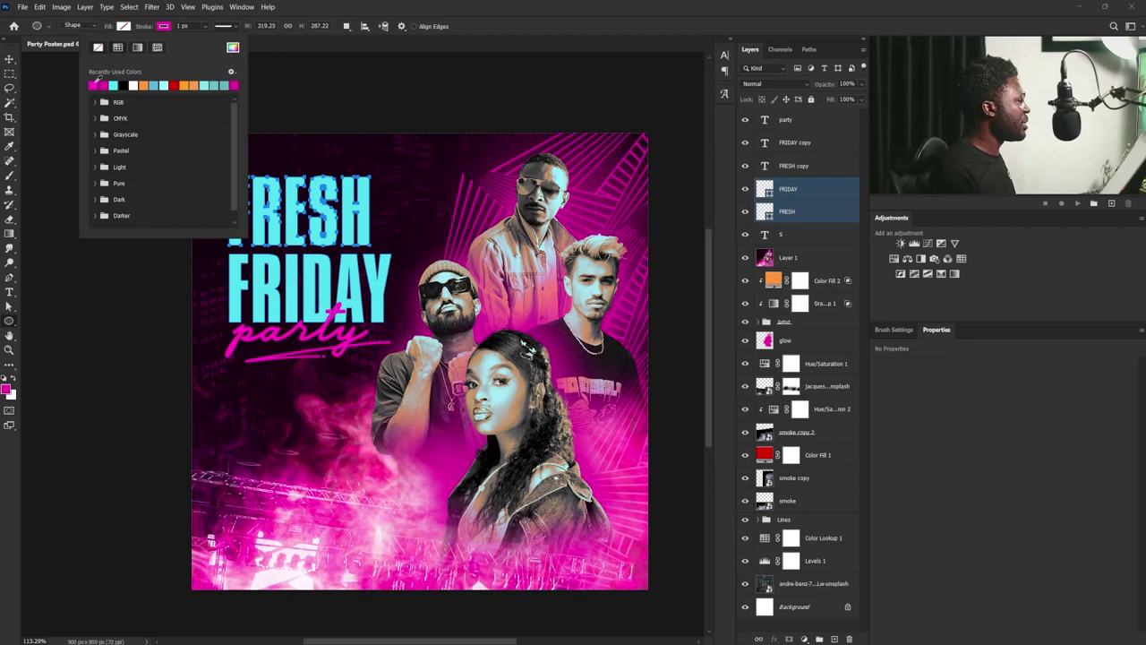
pyautogui.click(224, 26)
pyautogui.click(224, 26)
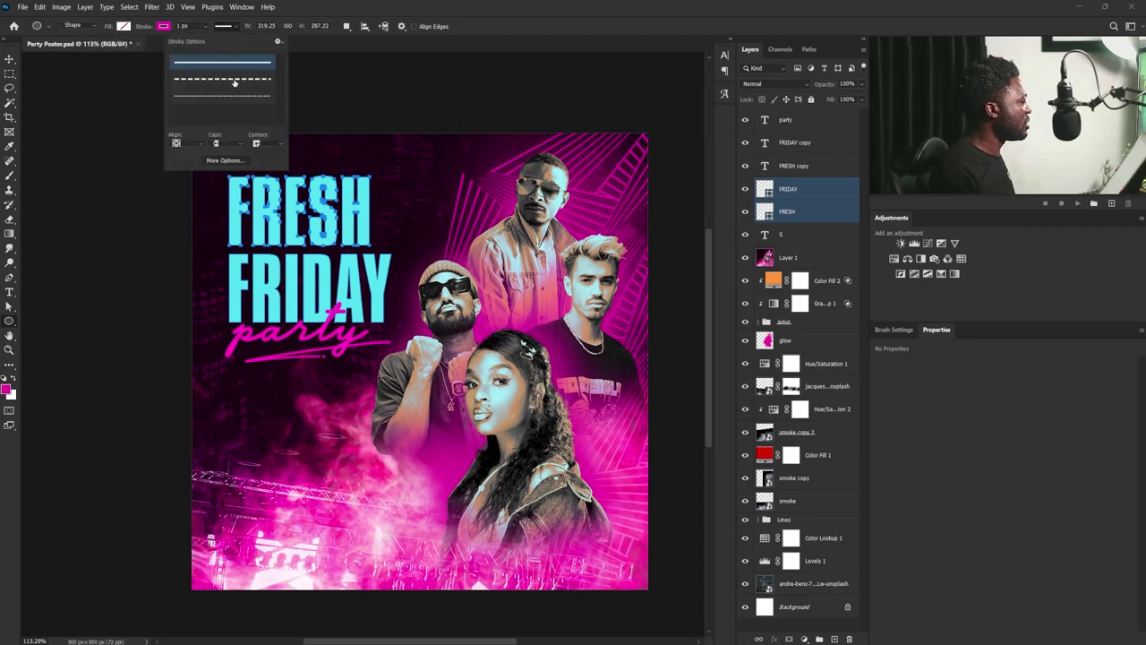
pyautogui.click(234, 82)
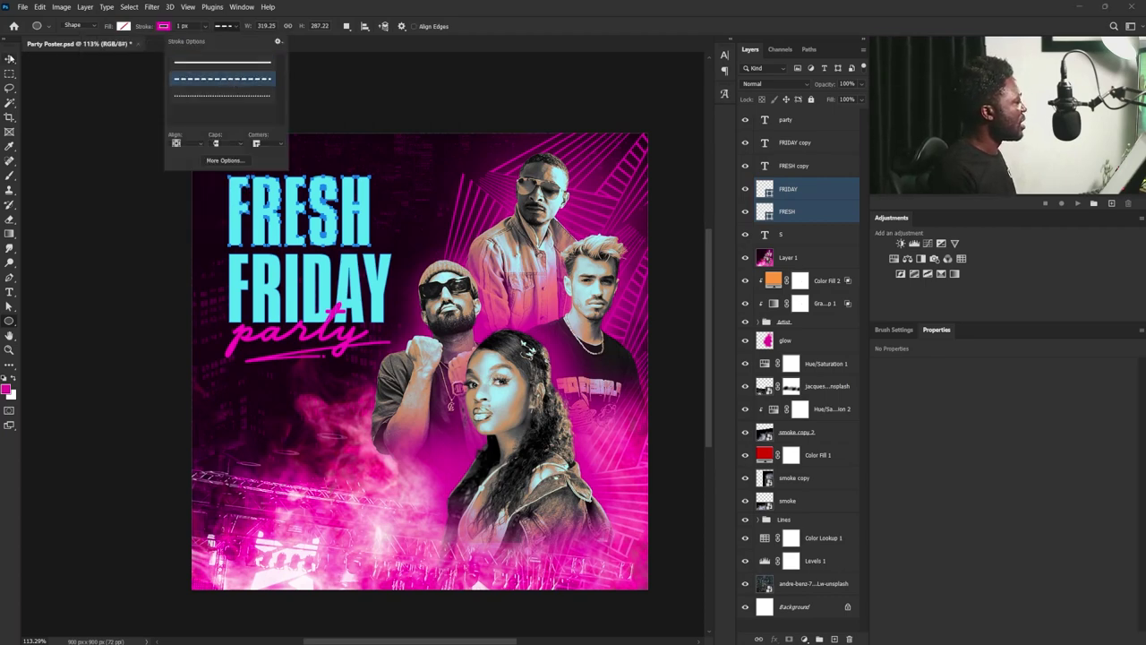
pyautogui.press('Escape')
pyautogui.press('v')
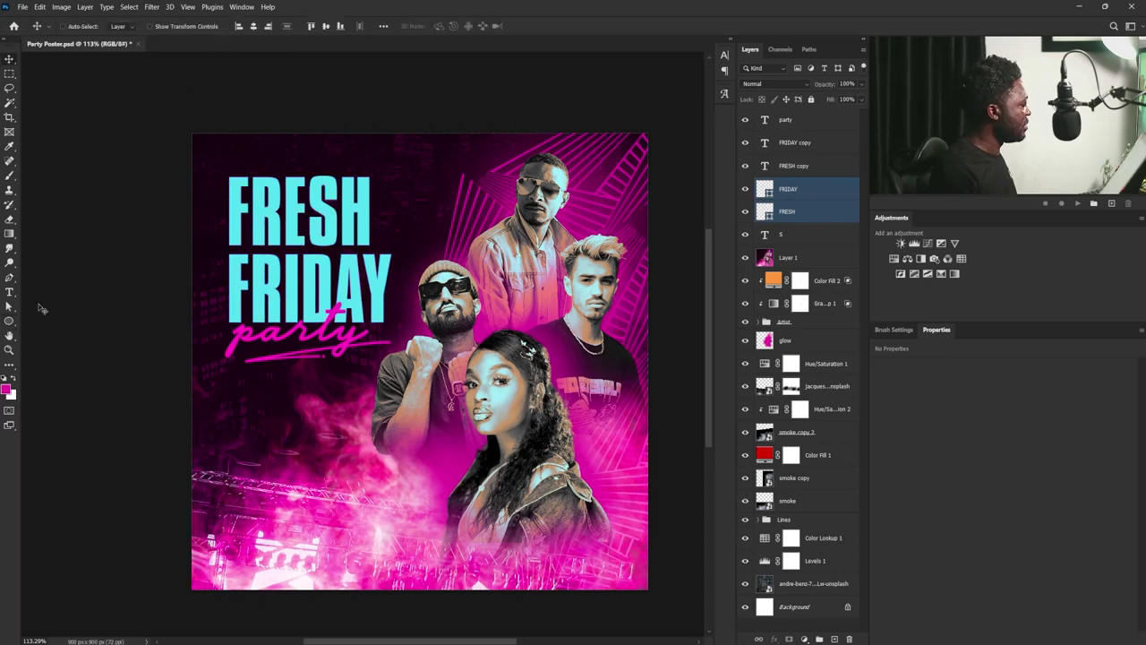
# - Set the shapes' stroke width to 2 px, then thin it to 1 px
pyautogui.press('u')
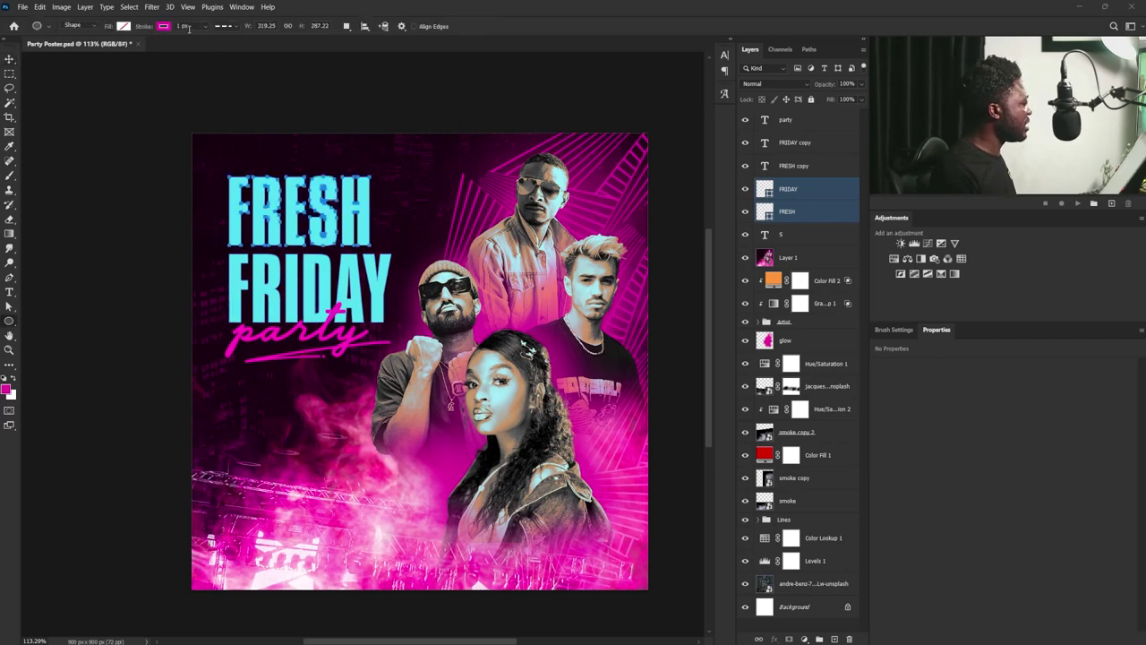
pyautogui.write('2')
pyautogui.press('Return')
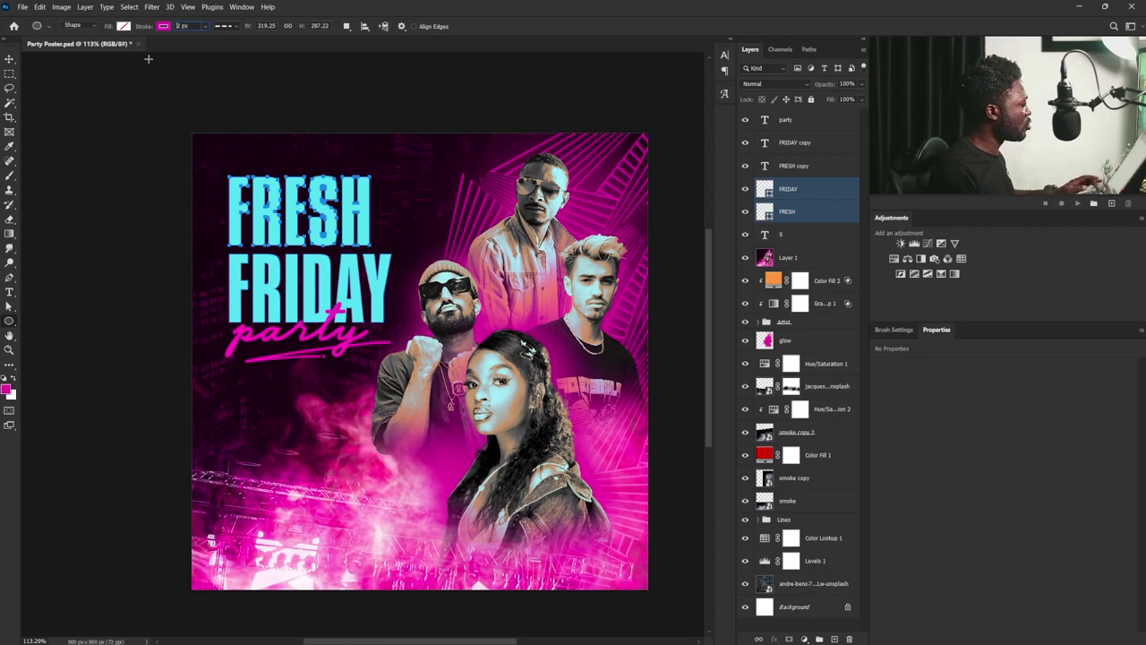
pyautogui.press('v')
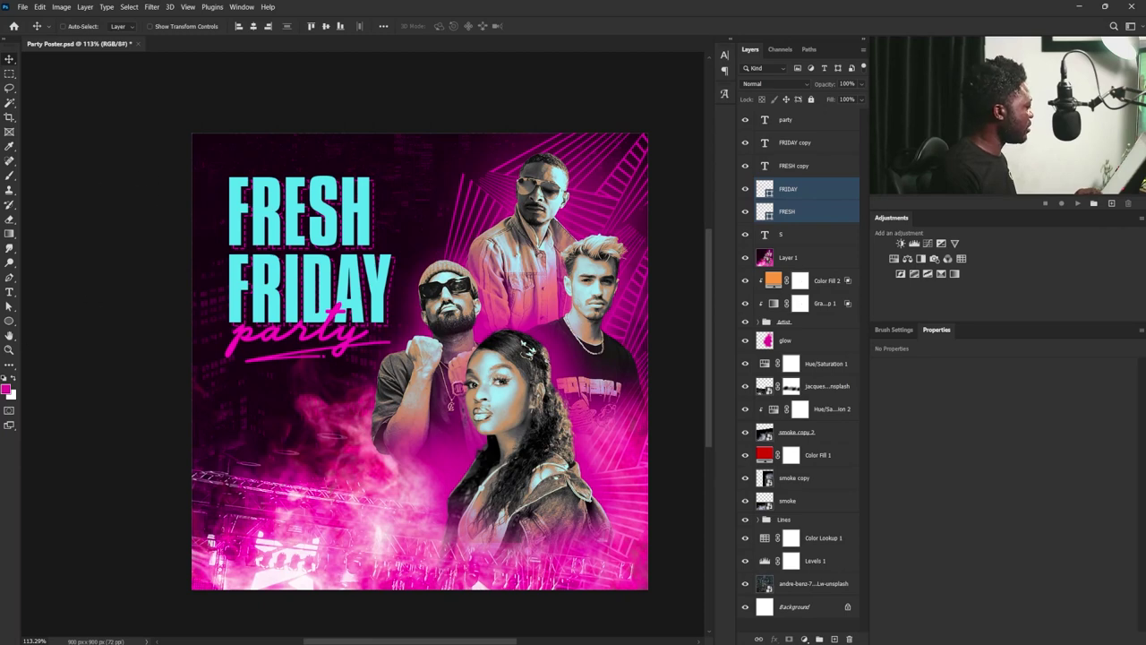
pyautogui.press('a')
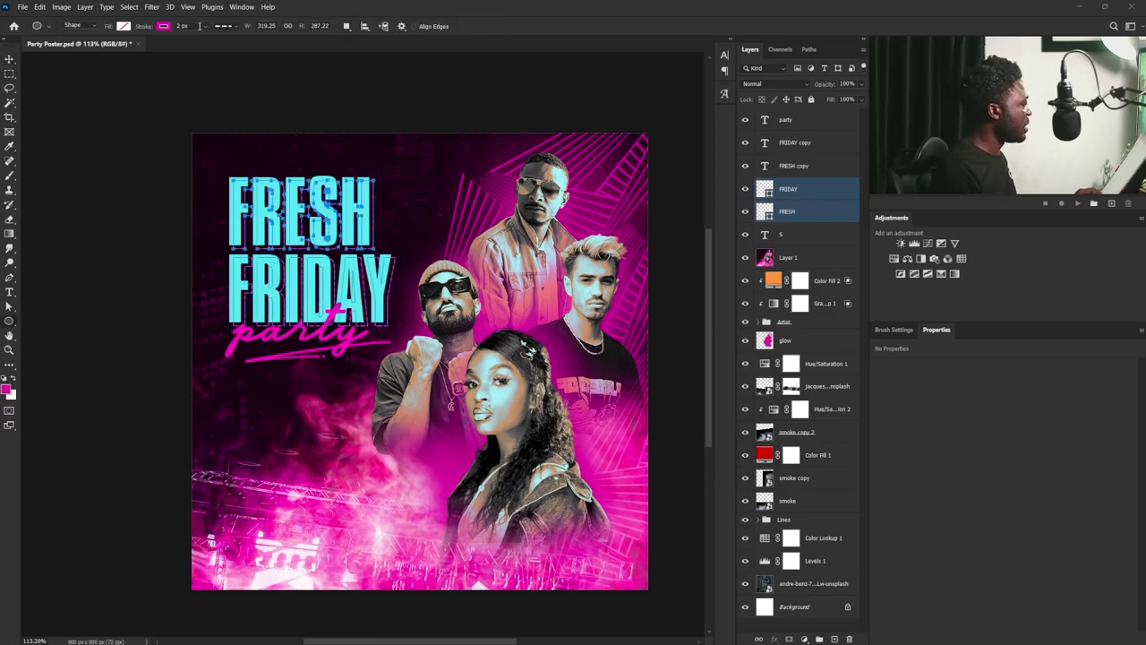
pyautogui.click(183, 26)
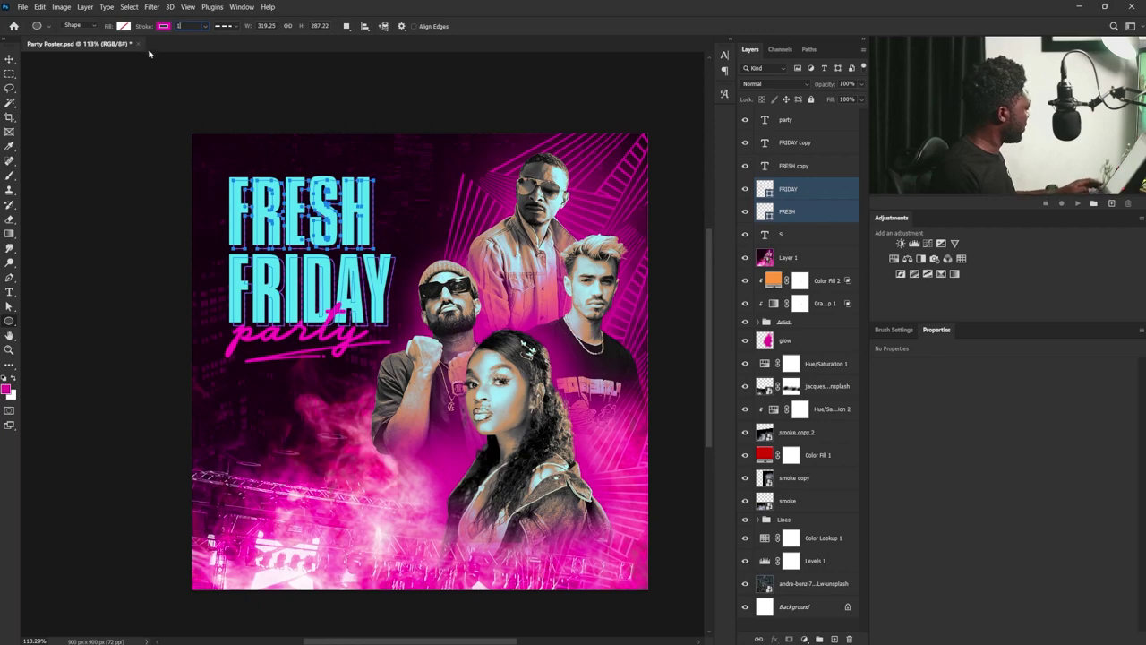
pyautogui.write('1')
pyautogui.press('Return')
pyautogui.click(14, 62)
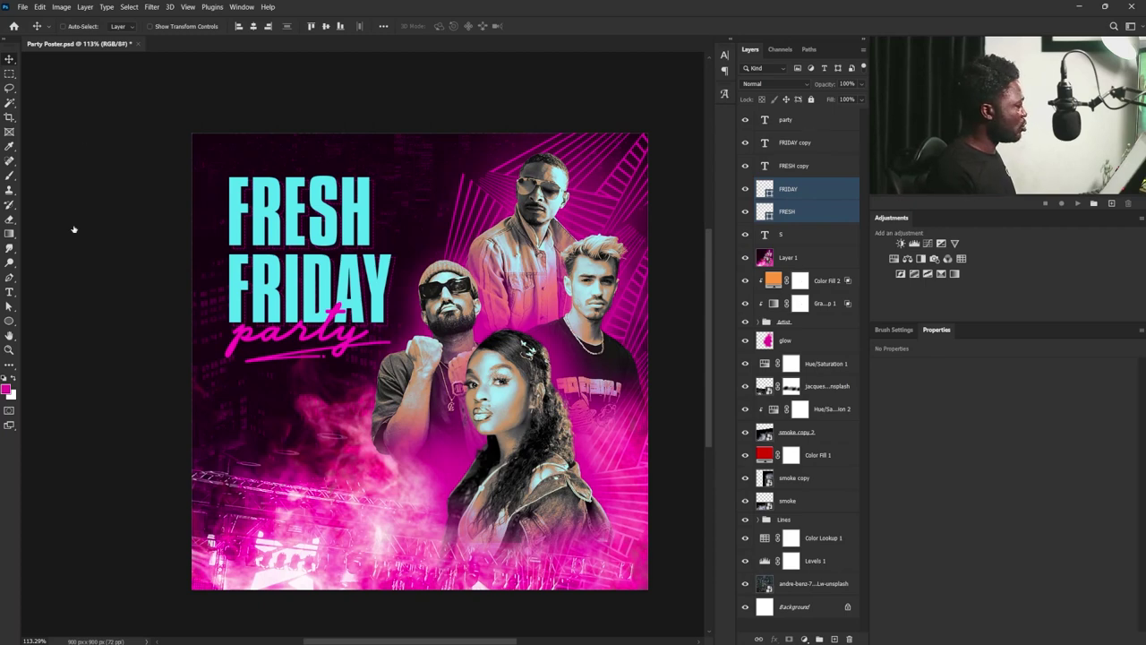
# - Type the date 14.07 and colour it with the orange sampled from Color Fill 2
pyautogui.click(10, 293)
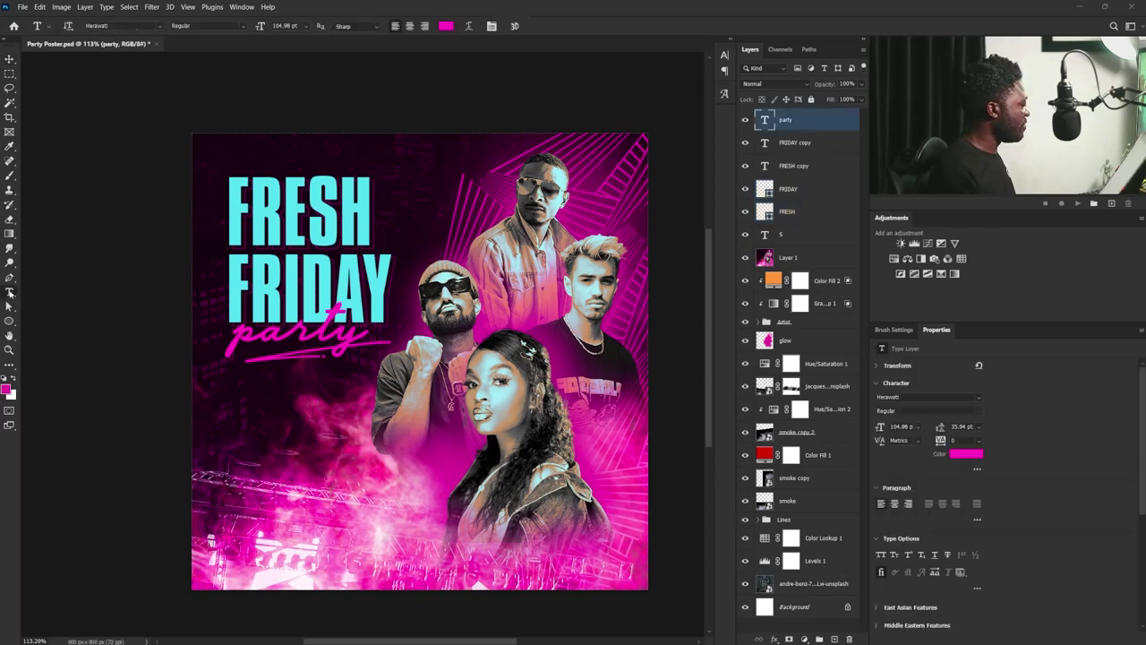
pyautogui.click(243, 402)
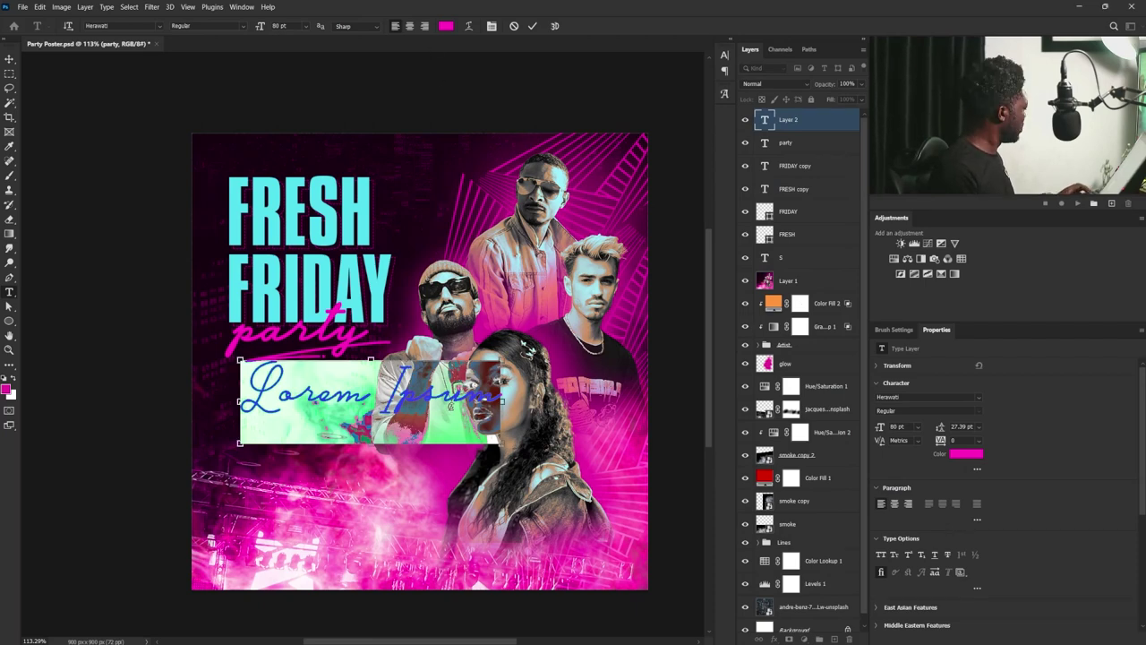
pyautogui.write('14.07')
pyautogui.hotkey('ctrl', 'a')
pyautogui.click(966, 453)
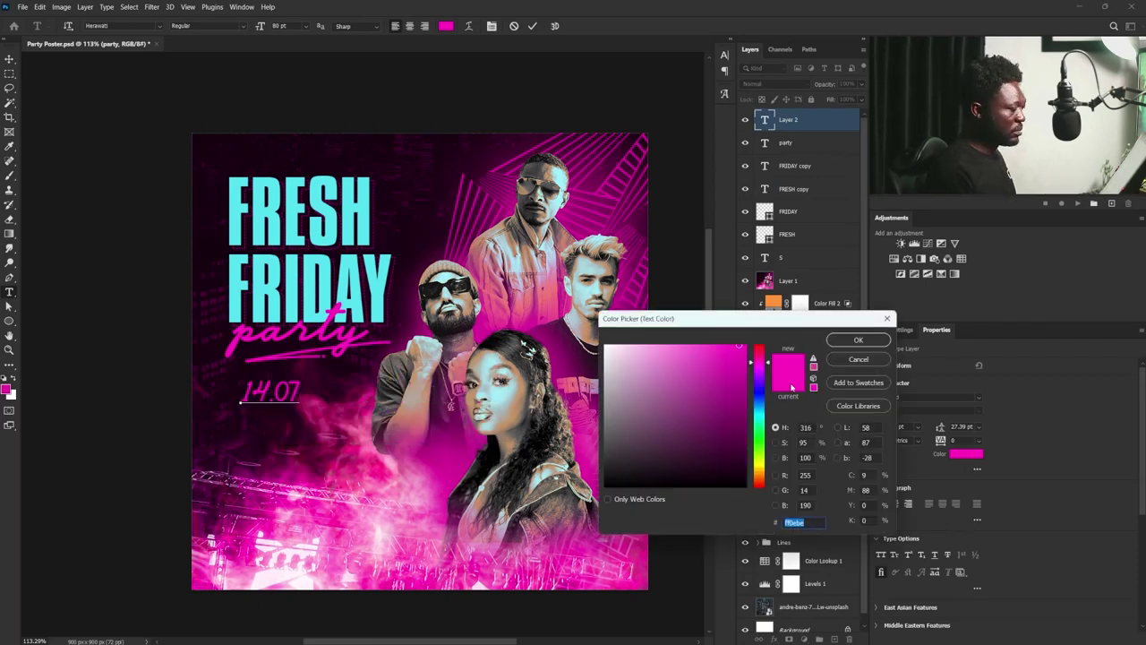
pyautogui.click(858, 340)
pyautogui.doubleClick(772, 303)
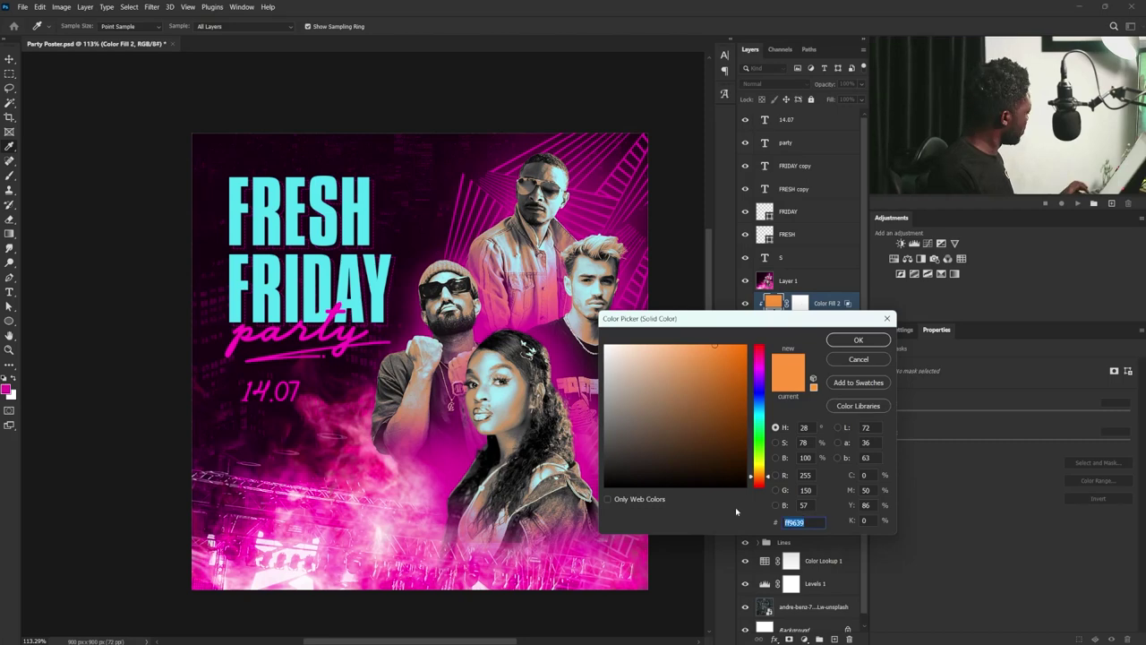
pyautogui.press('Return')
pyautogui.click(775, 122)
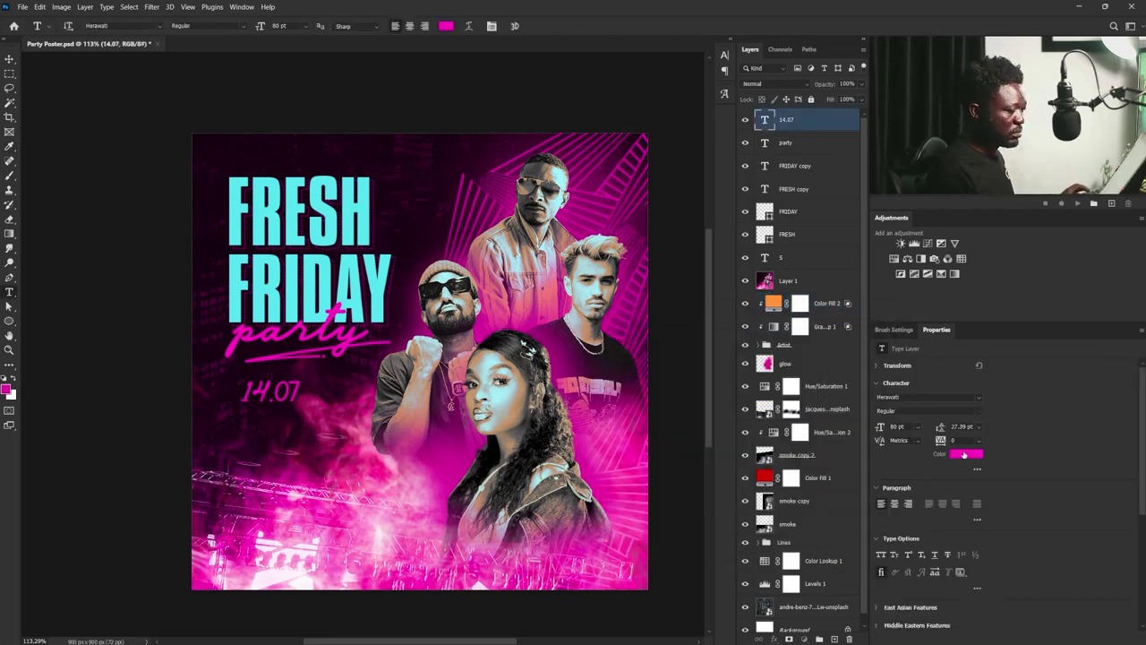
pyautogui.click(965, 453)
pyautogui.click(773, 302)
pyautogui.click(858, 340)
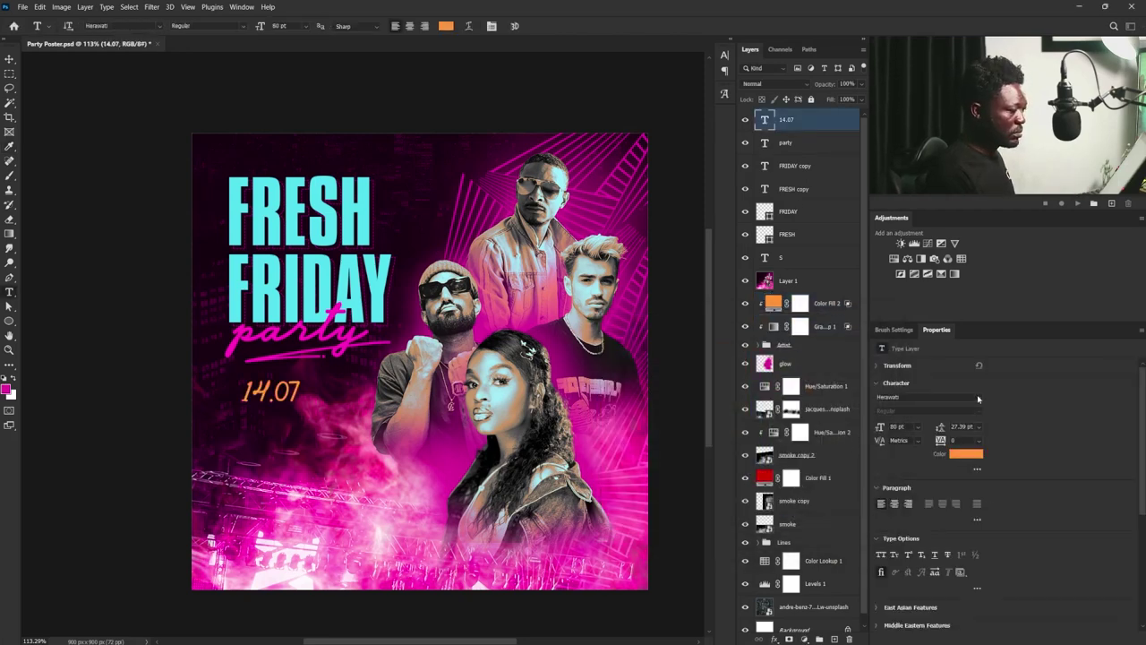
# - Set 14.07 in Cheddar Gothic Rough and move it under the 'party' lettering
pyautogui.click(979, 400)
pyautogui.write('Cheddar')
pyautogui.press('Return')
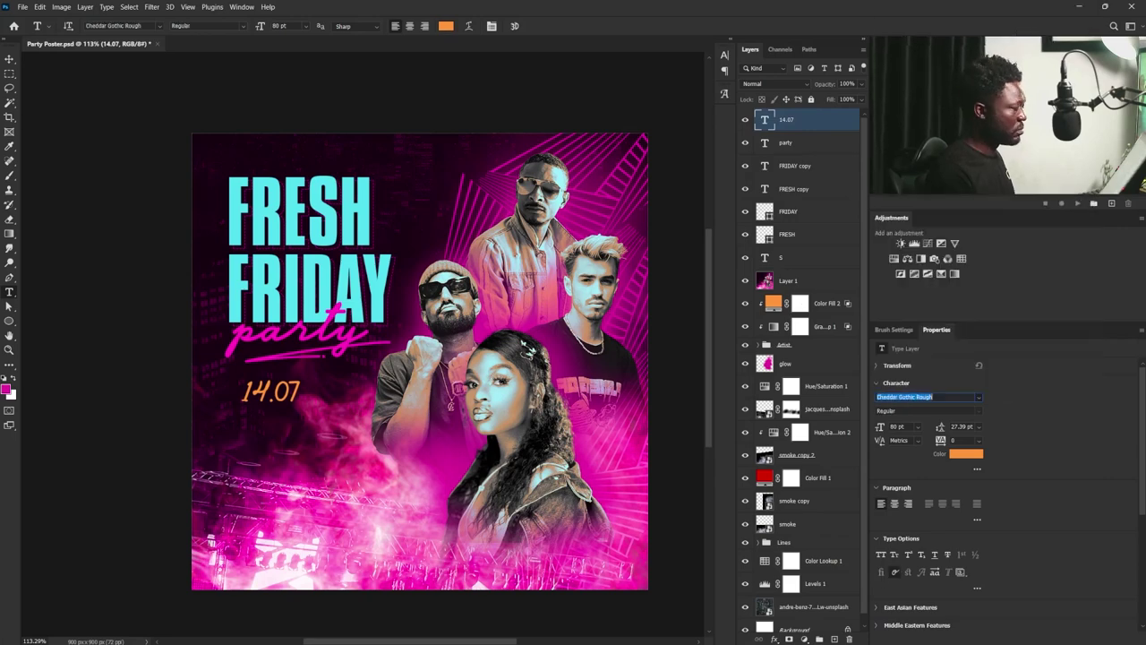
pyautogui.click(9, 58)
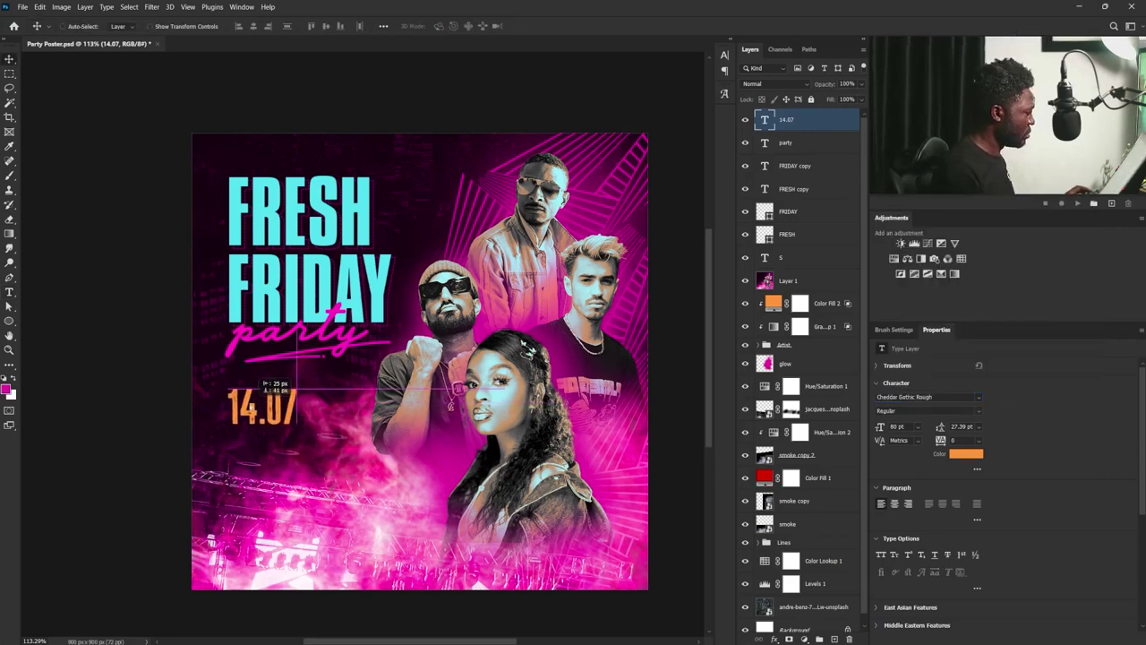
pyautogui.moveTo(273, 390); pyautogui.dragTo(350, 407)
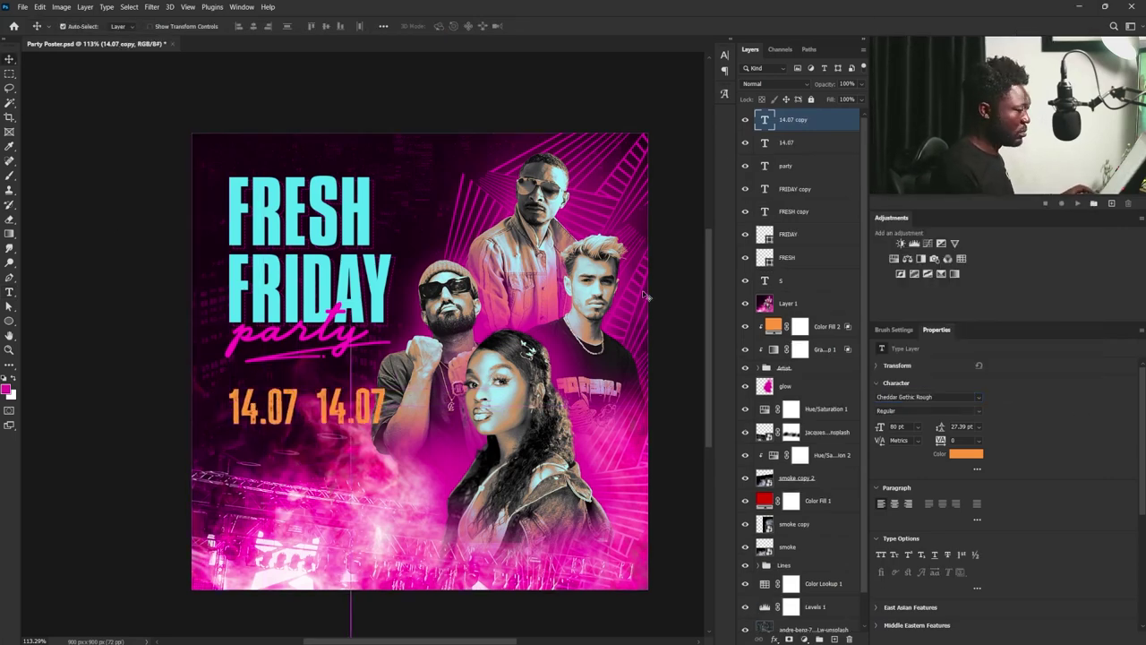
# - Retype the duplicated date as 2023 split over two lines with increased leading
pyautogui.doubleClick(350, 409)
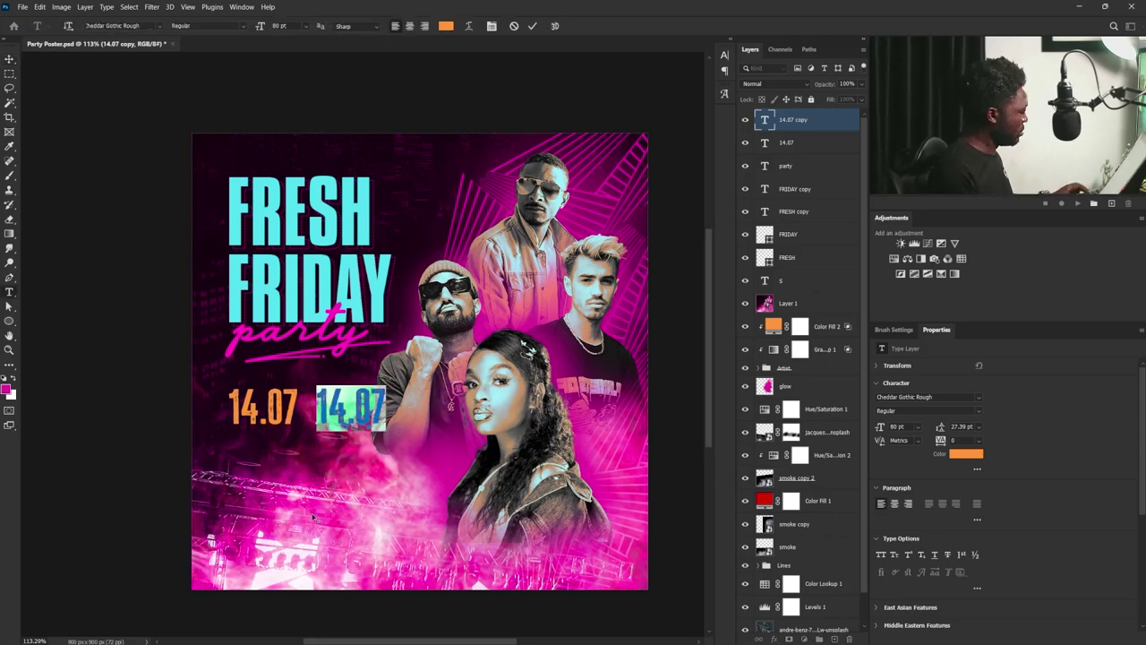
pyautogui.write('2023')
pyautogui.press('Left')
pyautogui.press('Left')
pyautogui.press('Return')
pyautogui.hotkey('ctrl', 'a')
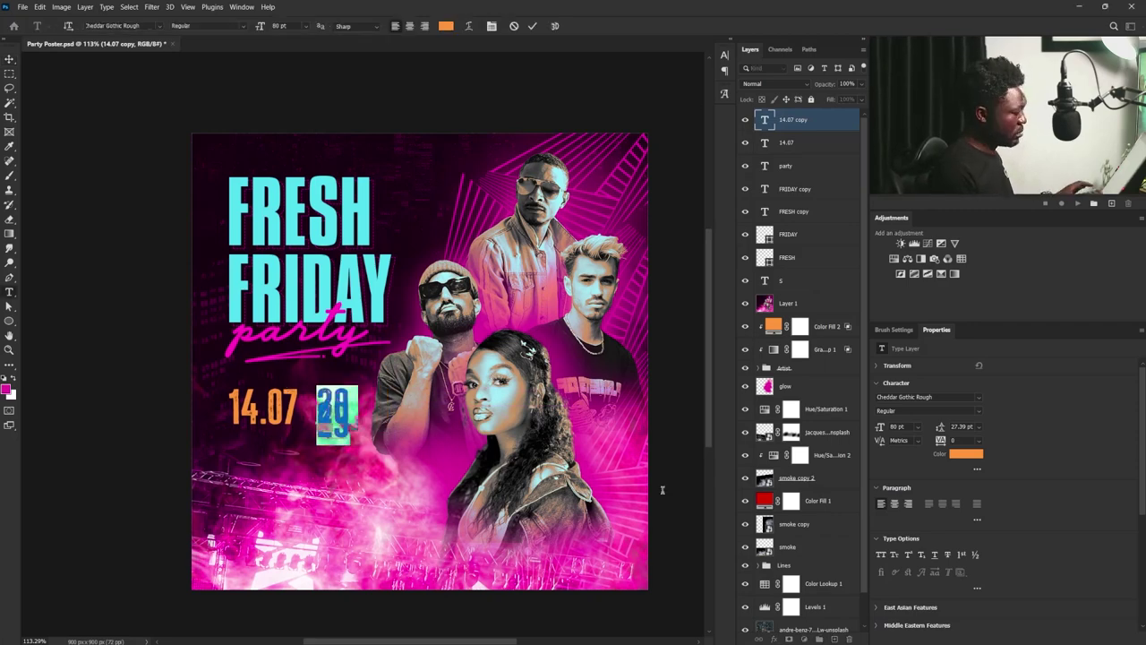
pyautogui.hotkey('shift', 'Up')
pyautogui.hotkey('shift', 'Up')
pyautogui.hotkey('shift', 'Up')
pyautogui.hotkey('shift', 'Up')
pyautogui.hotkey('shift', 'Up')
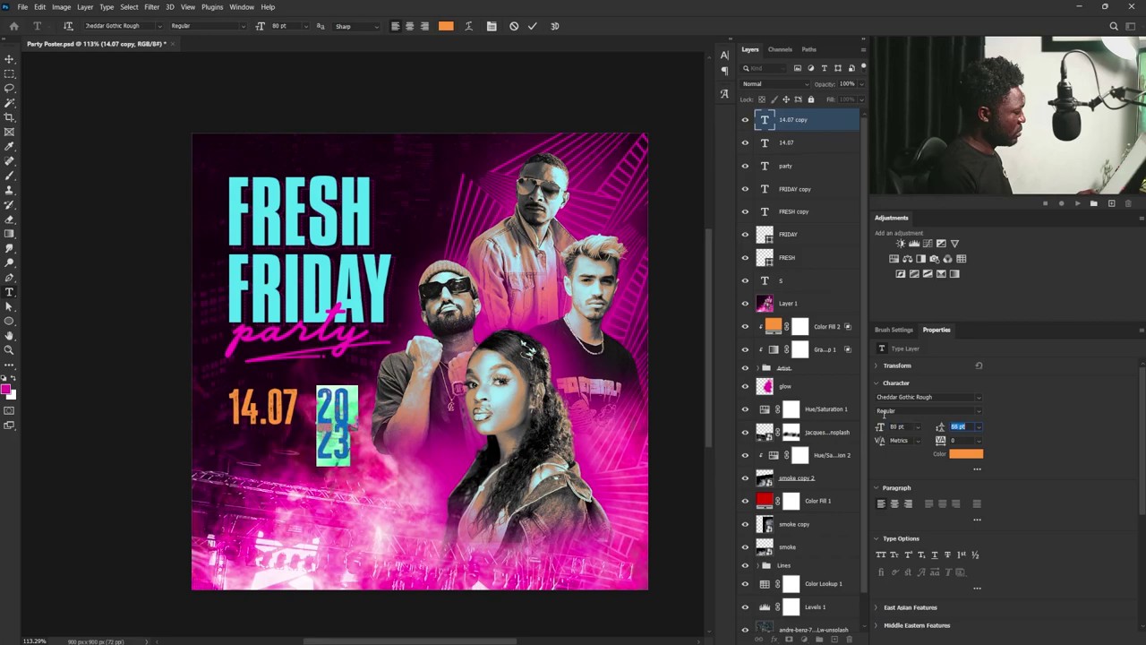
# - Colour the stacked 2023 text white
pyautogui.click(9, 58)
pyautogui.click(965, 453)
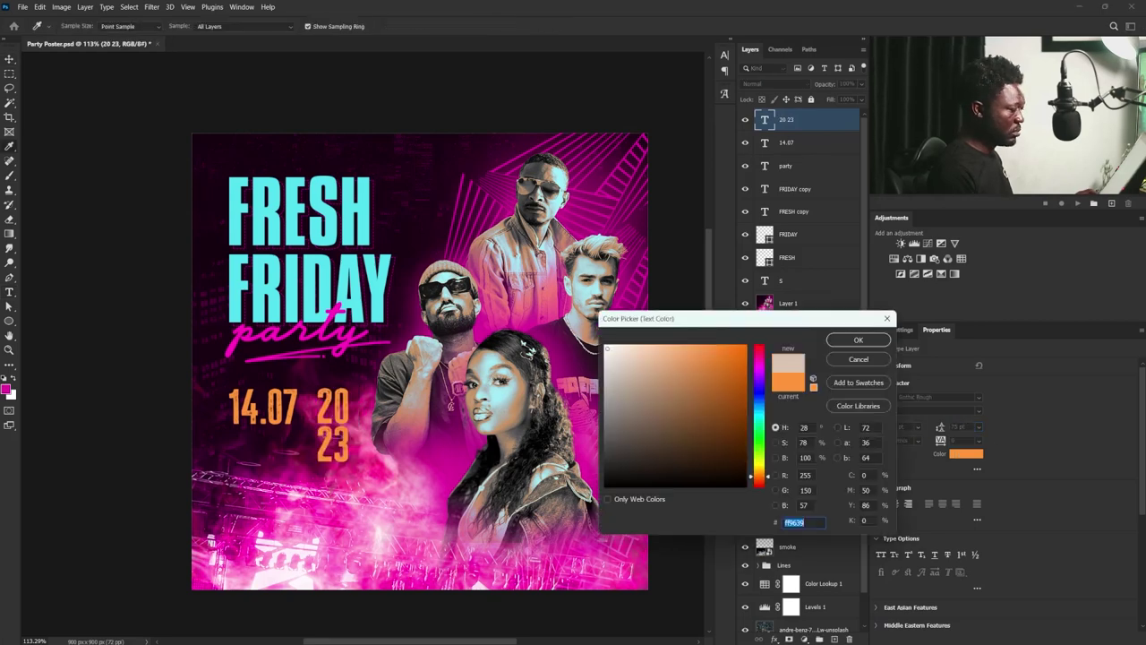
pyautogui.click(608, 345)
pyautogui.click(864, 333)
pyautogui.click(362, 479)
pyautogui.hotkey('ctrl', 't')
# - Resize the stacked 2023 and position it beside 14.07
pyautogui.press('Escape')
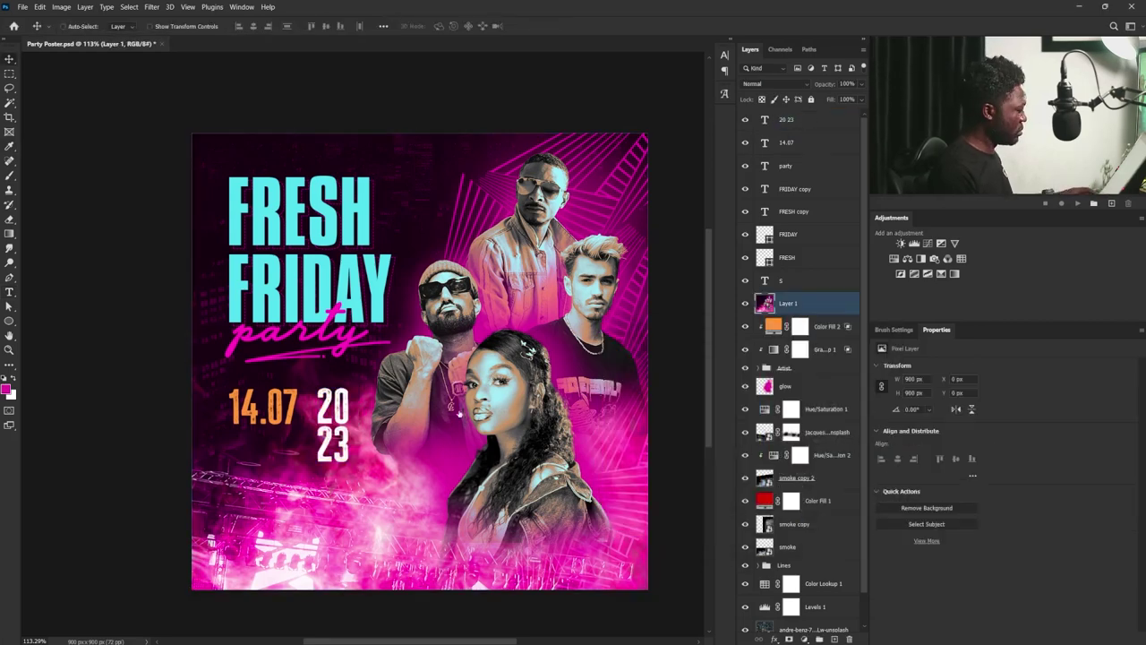
pyautogui.click(358, 453)
pyautogui.hotkey('ctrl', 't')
pyautogui.moveTo(351, 463); pyautogui.dragTo(300, 403)
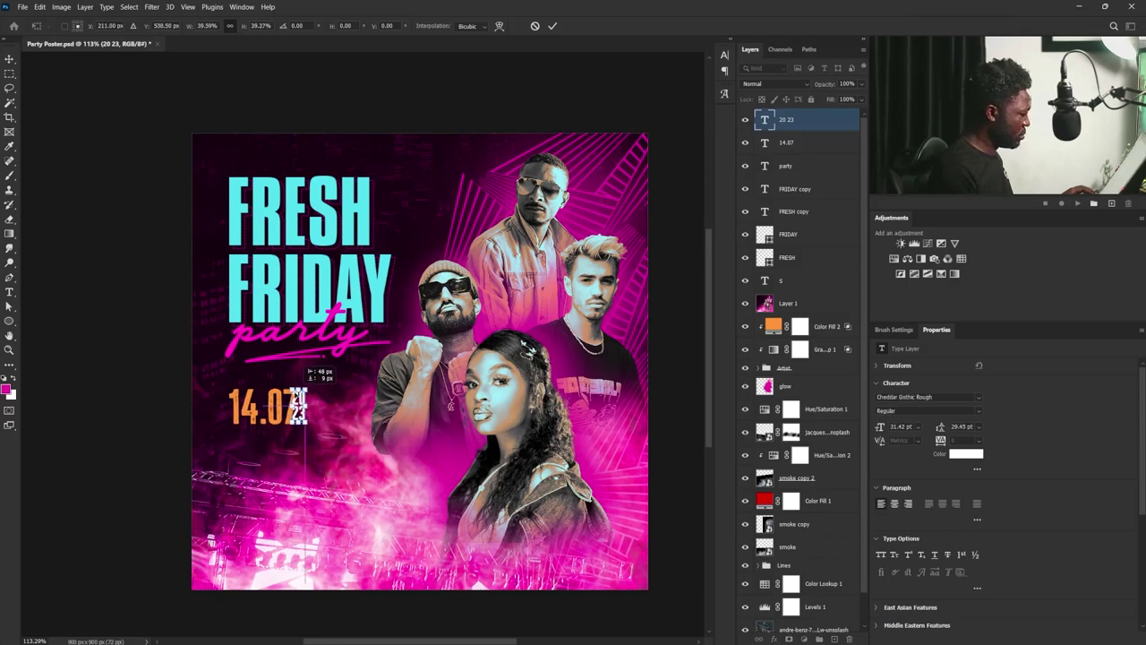
pyautogui.scroll(5, 297, 387)
pyautogui.moveTo(320, 476); pyautogui.dragTo(330, 488)
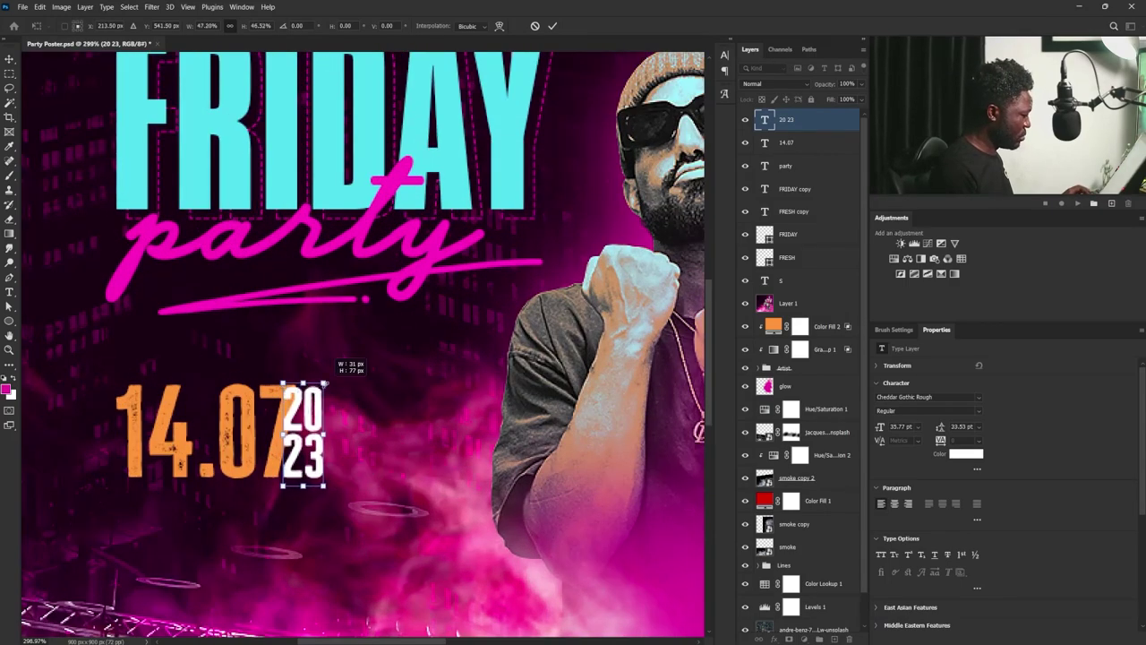
pyautogui.moveTo(324, 386); pyautogui.dragTo(332, 403)
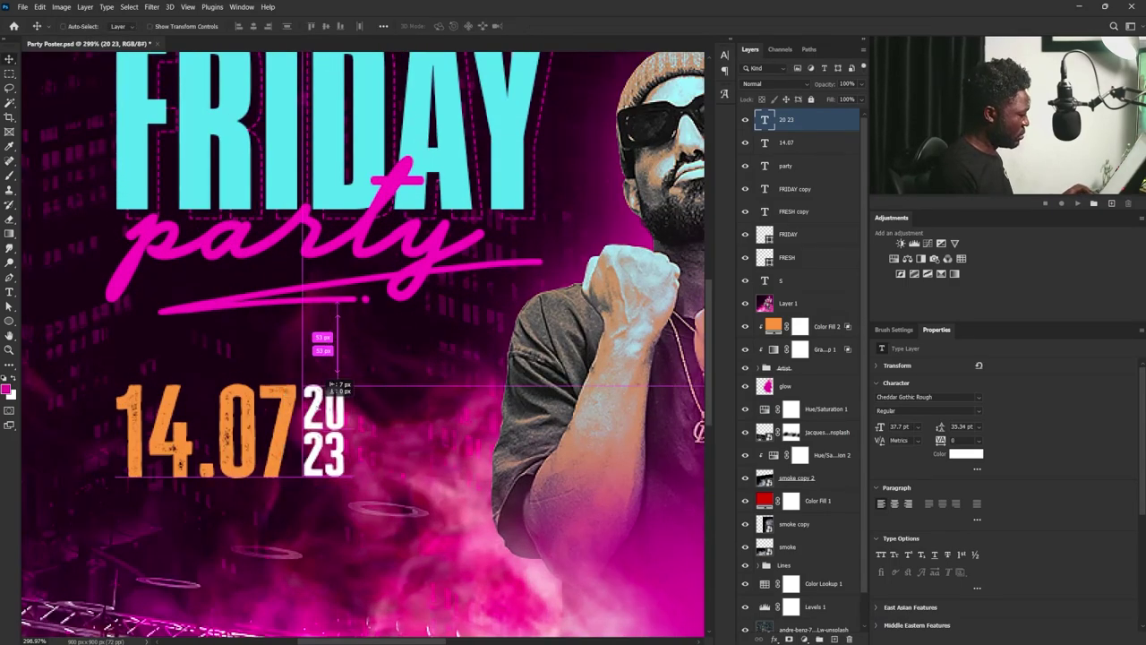
pyautogui.press('Return')
pyautogui.hotkey('ctrl', 't')
pyautogui.press('Return')
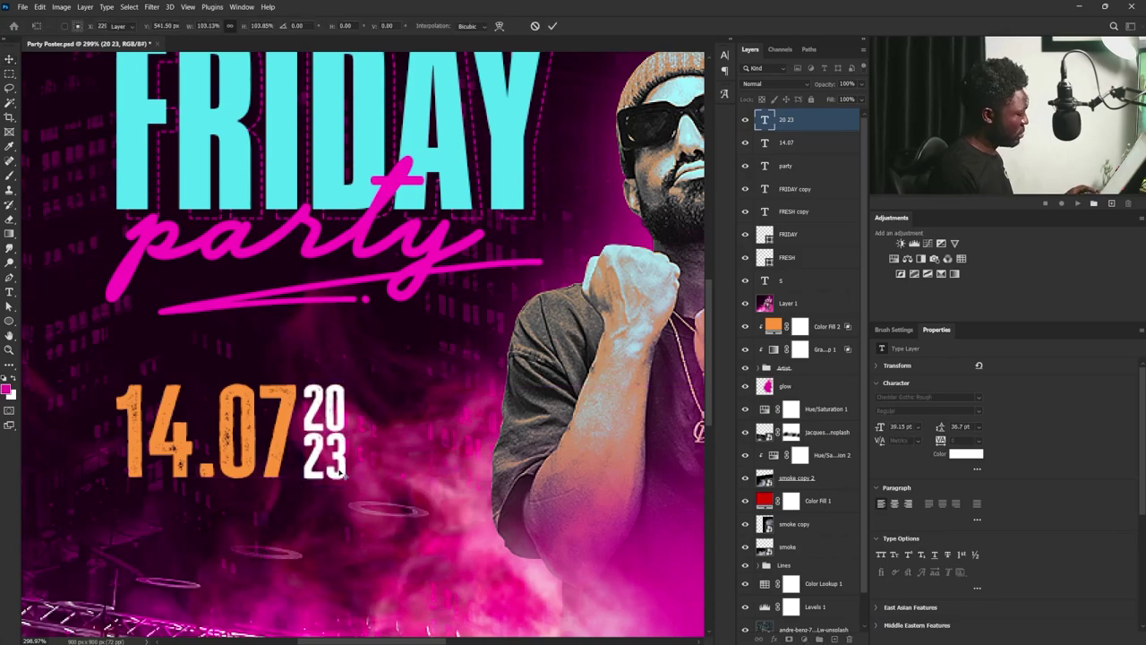
pyautogui.hotkey('ctrl', '0')
# - Copy 14.07 below the original and retype it as 07:00
pyautogui.keyDown('ctrl'); pyautogui.click(328, 418); pyautogui.keyUp('ctrl')
pyautogui.moveTo(328, 418); pyautogui.dragTo(328, 454)
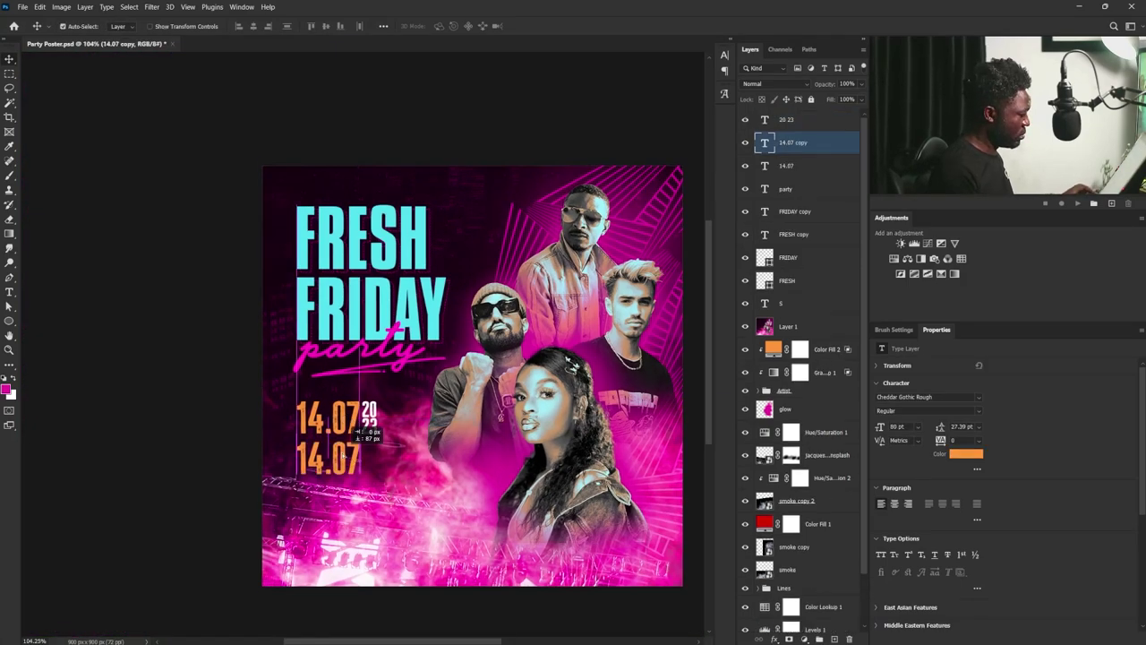
pyautogui.doubleClick(329, 454)
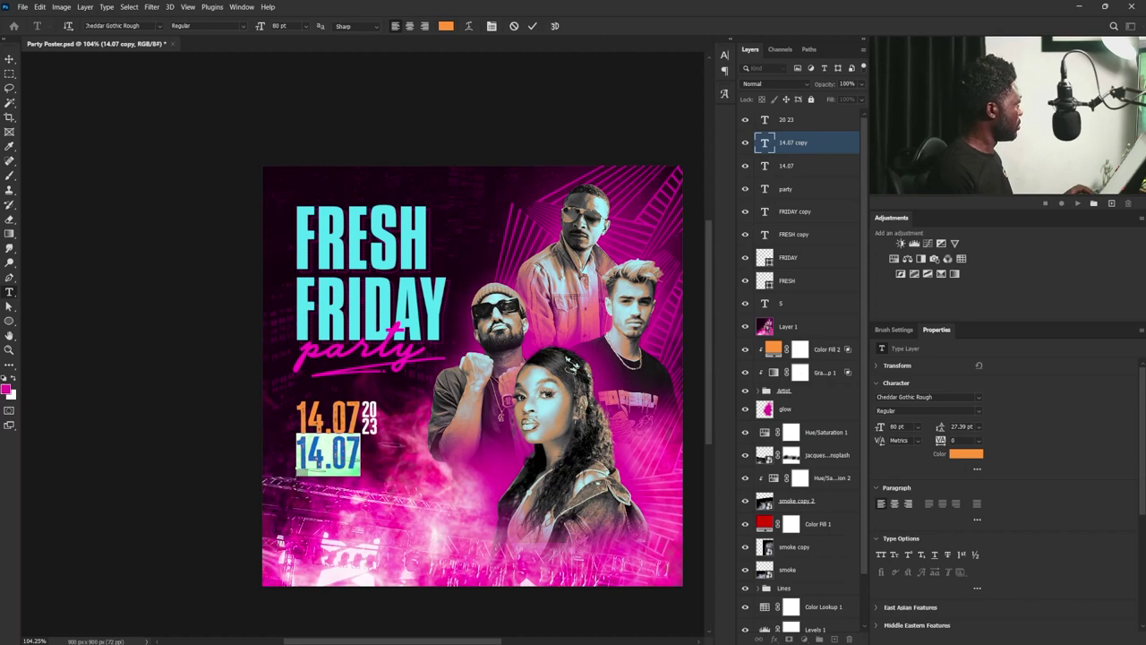
pyautogui.write('07:00')
pyautogui.hotkey('ctrl', 'Return')
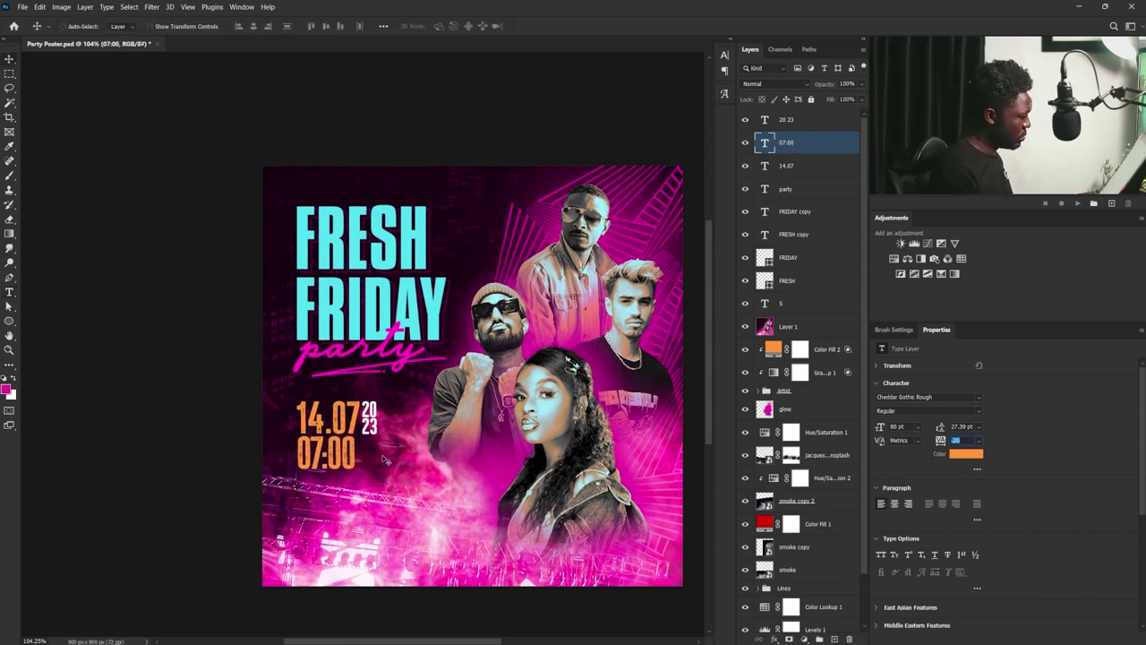
# - Duplicate the stacked 2023 layer and place the copy beside 07:00
pyautogui.click(791, 121)
pyautogui.hotkey('ctrl', 'j')
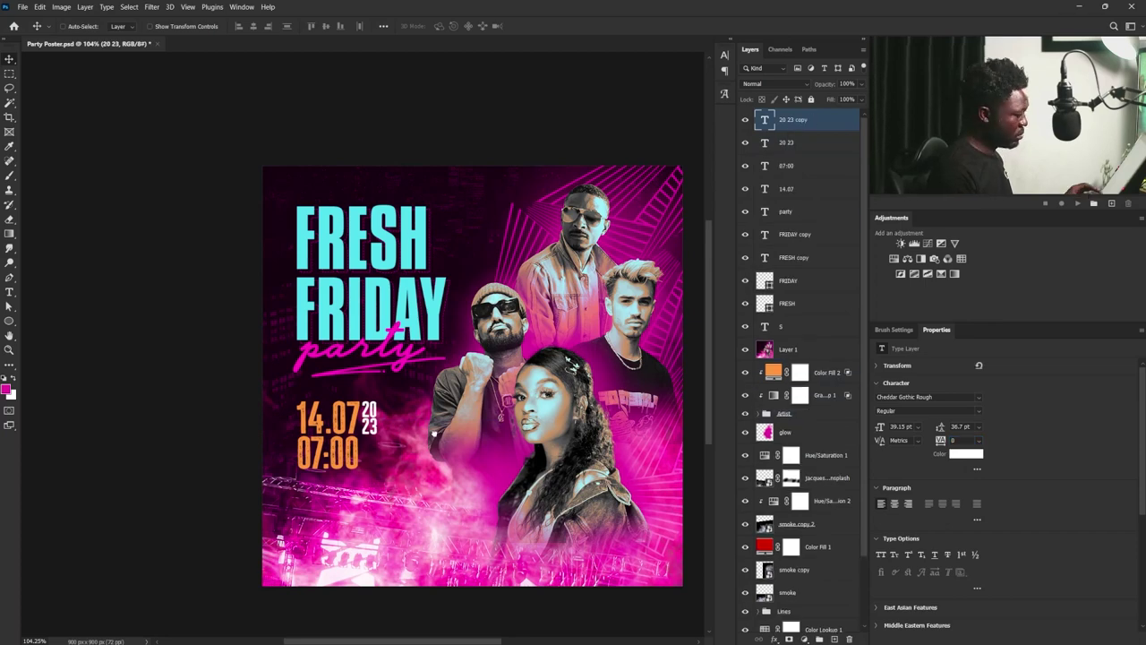
pyautogui.moveTo(383, 397); pyautogui.dragTo(378, 461)
pyautogui.keyDown('shift'); pyautogui.click(797, 143); pyautogui.keyUp('shift')
pyautogui.hotkey('ctrl', 't')
pyautogui.press('Return')
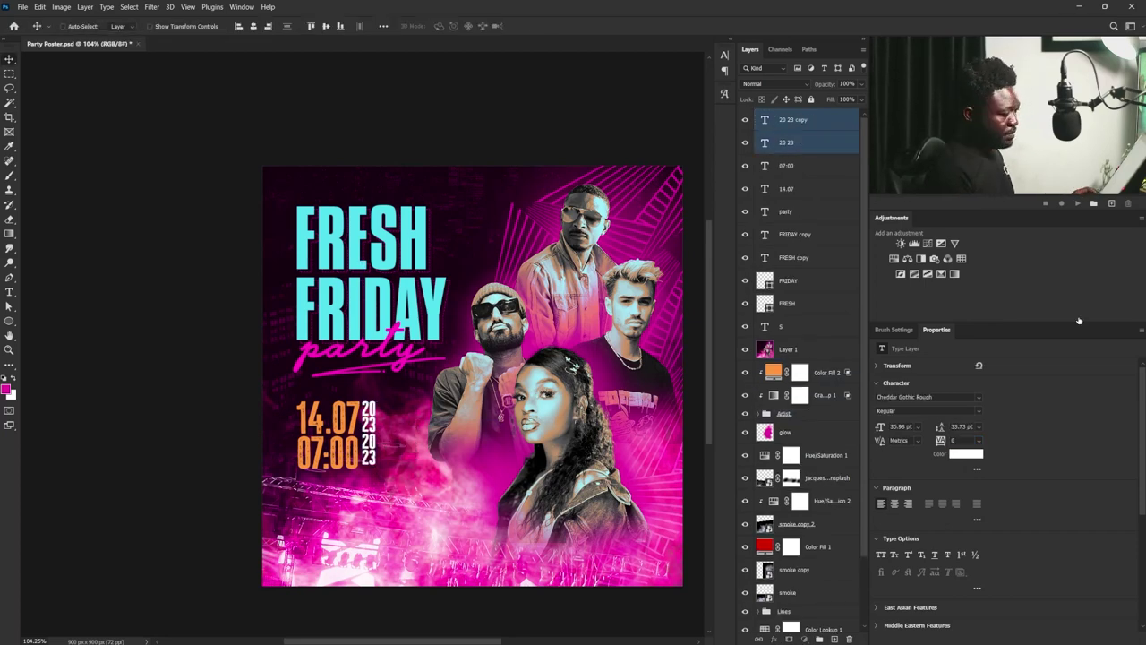
# - Adjust the line spacing of both stacked year layers
pyautogui.click(797, 119)
pyautogui.press('Return')
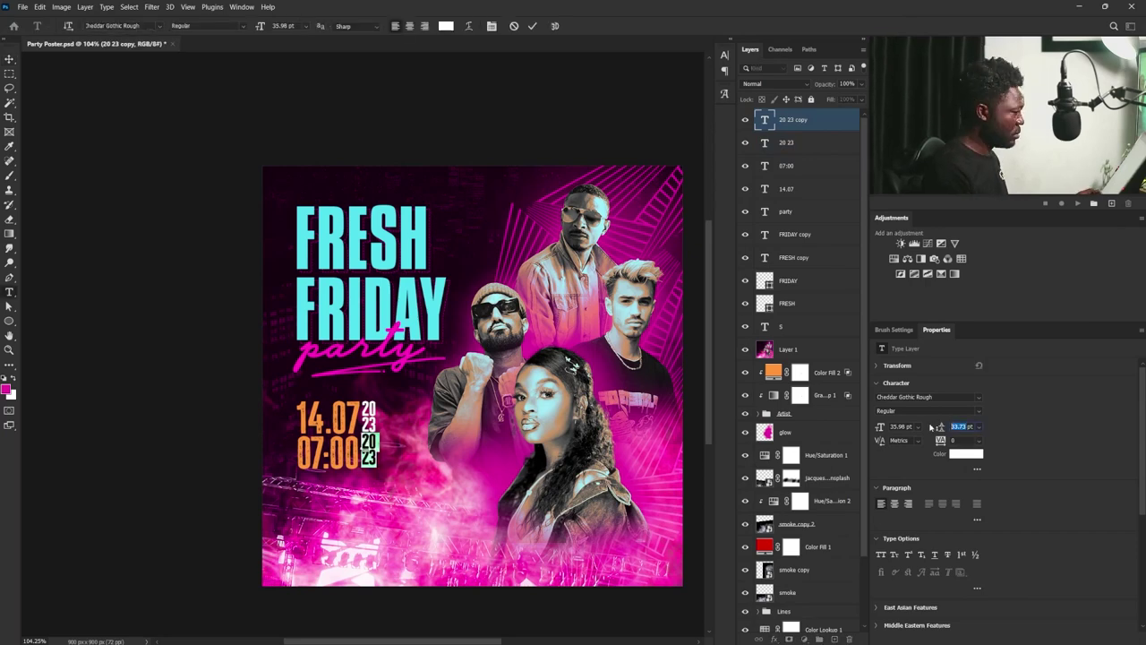
pyautogui.press('Escape')
pyautogui.keyDown('shift'); pyautogui.click(788, 142); pyautogui.keyUp('shift')
pyautogui.press('v')
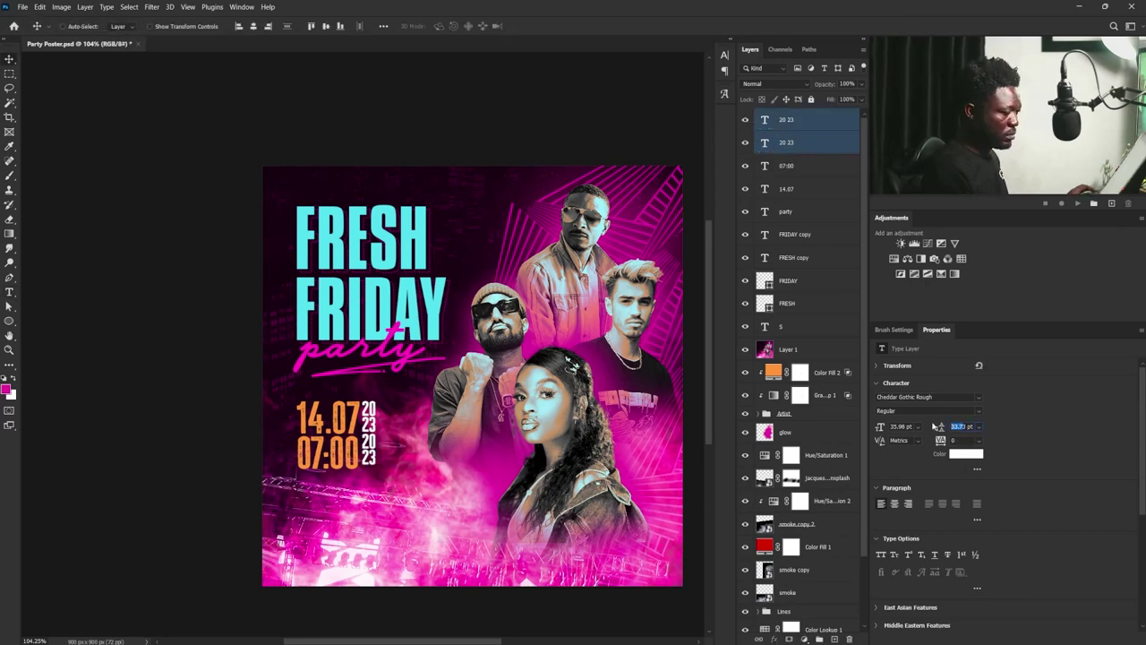
pyautogui.moveTo(938, 427); pyautogui.dragTo(931, 427)
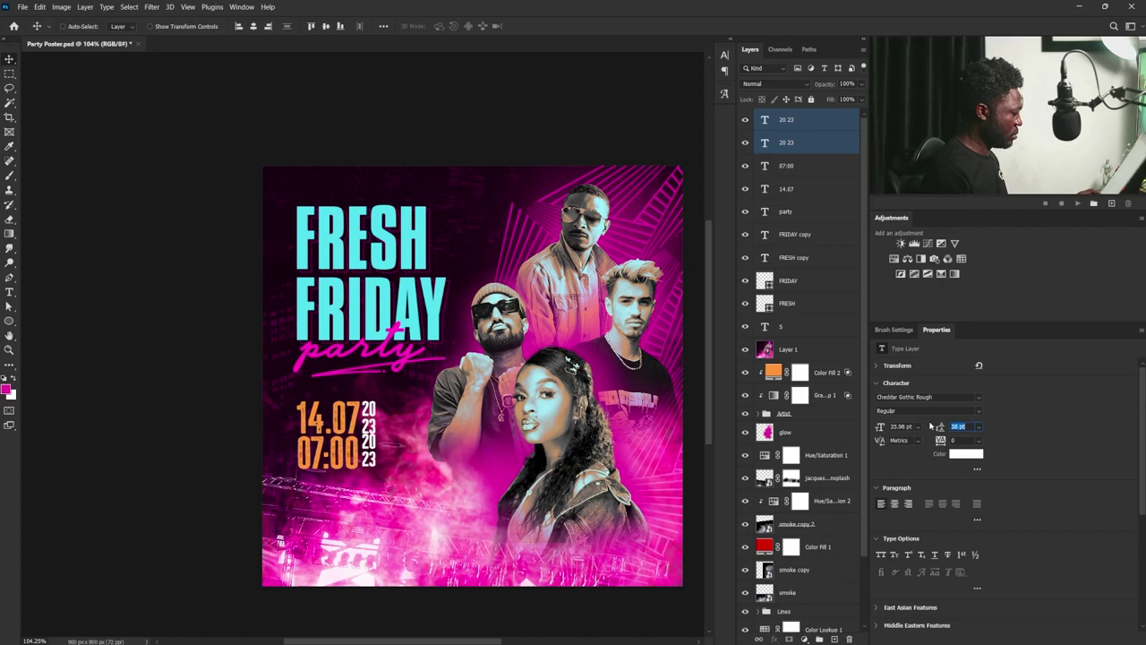
# - Change the year copy's text to P and M on two lines
pyautogui.click(802, 146)
pyautogui.click(744, 119)
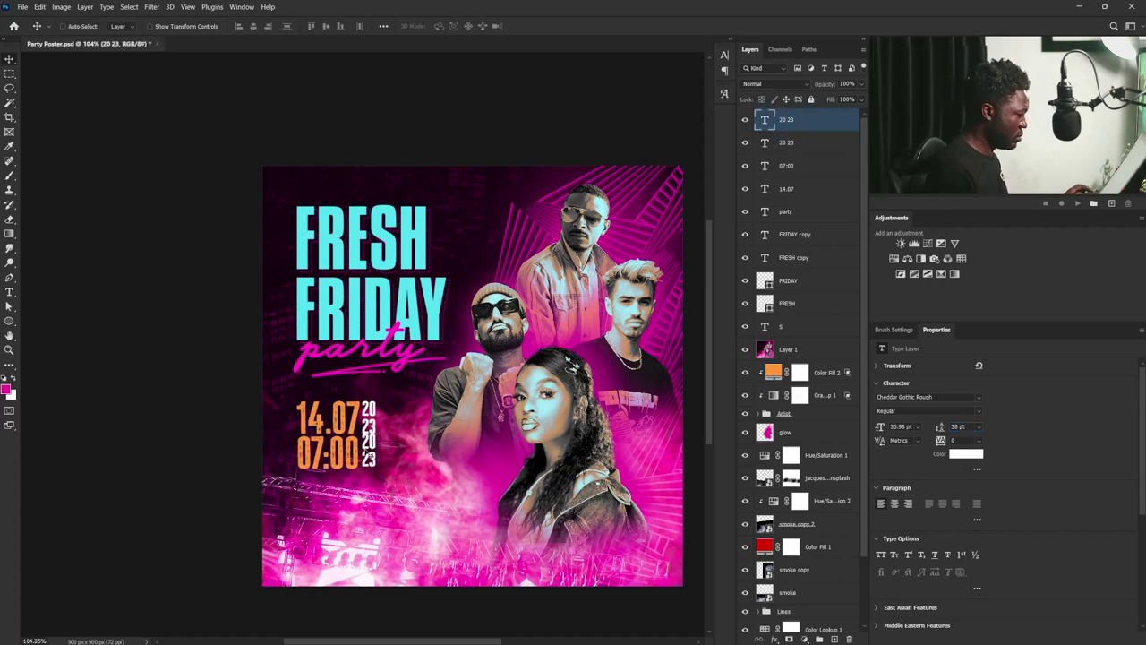
pyautogui.click(788, 120)
pyautogui.doubleClick(763, 119)
pyautogui.write('p')
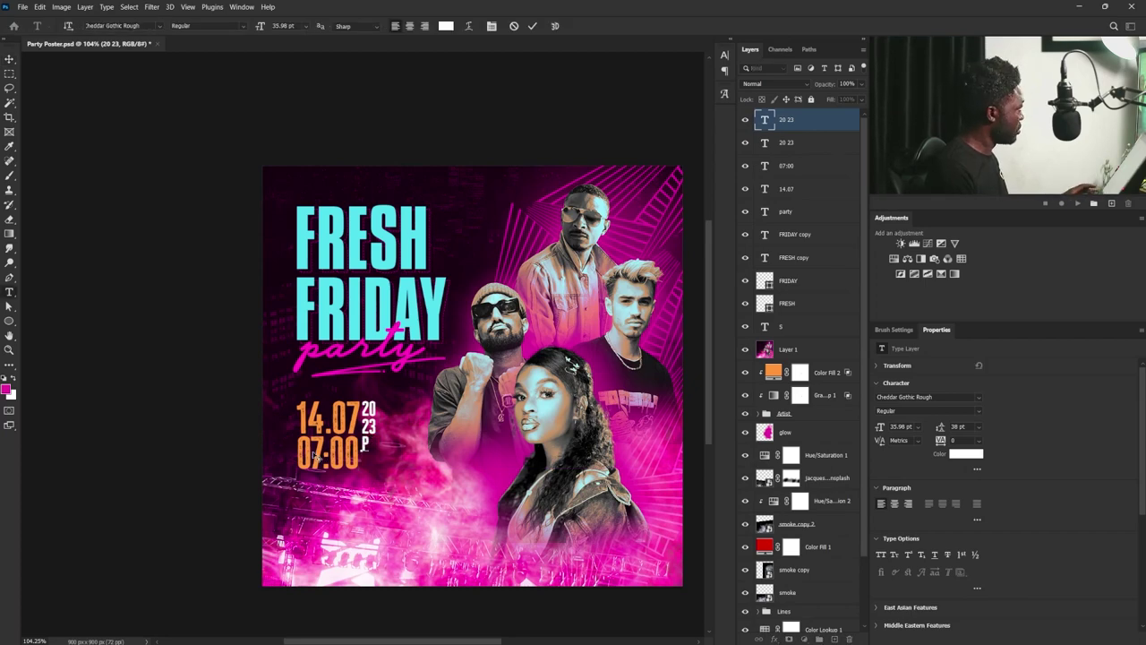
pyautogui.press('Return')
pyautogui.write('m')
pyautogui.hotkey('ctrl', 'Return')
# - Nudge the 07:00 time and PM slightly left
pyautogui.keyDown('shift'); pyautogui.click(379, 456); pyautogui.keyUp('shift')
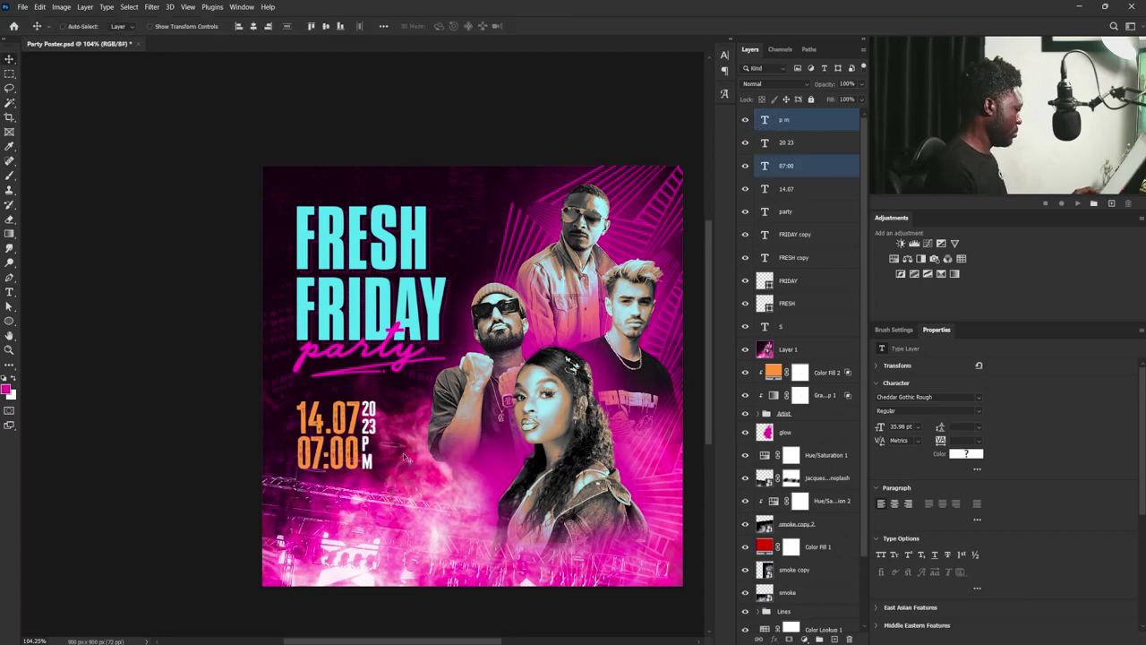
pyautogui.press('Left')
pyautogui.press('Left')
pyautogui.press('Left')
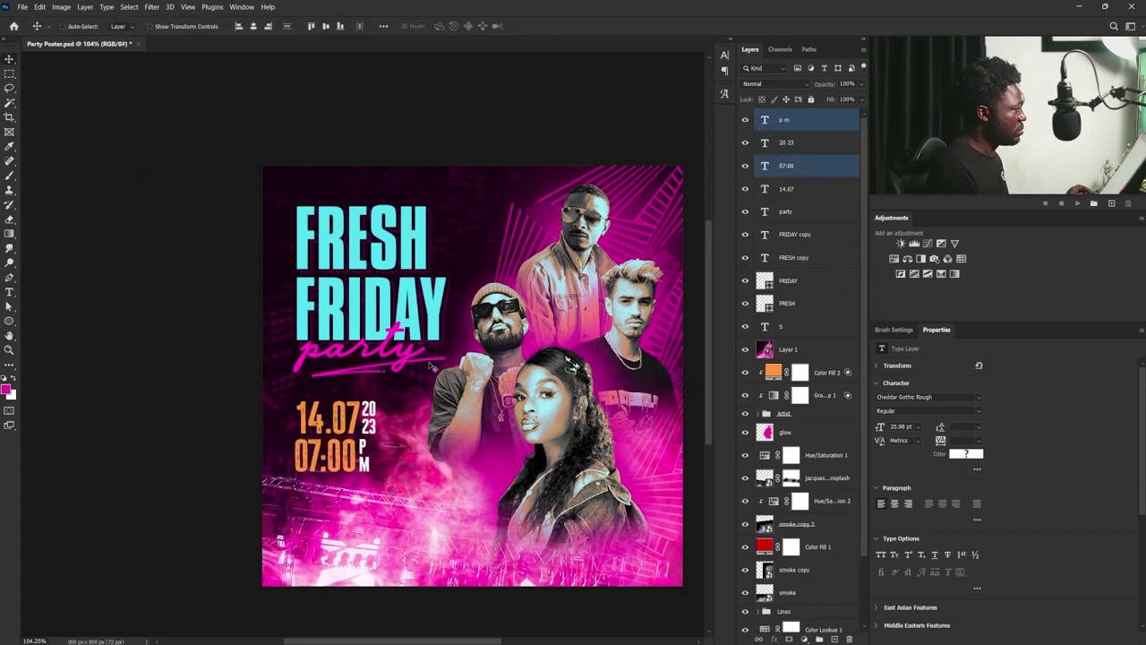
pyautogui.click(797, 141)
# - Draw a 160 px circle beside the date and fill it cyan
pyautogui.click(9, 321)
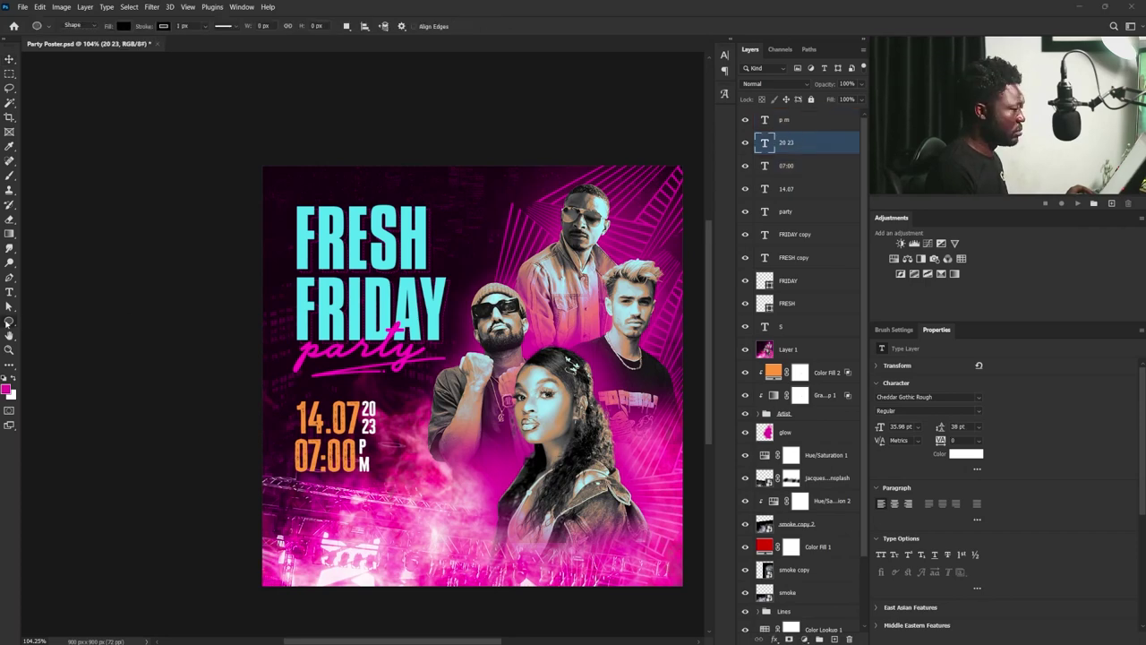
pyautogui.moveTo(387, 403); pyautogui.dragTo(460, 477)
pyautogui.click(124, 25)
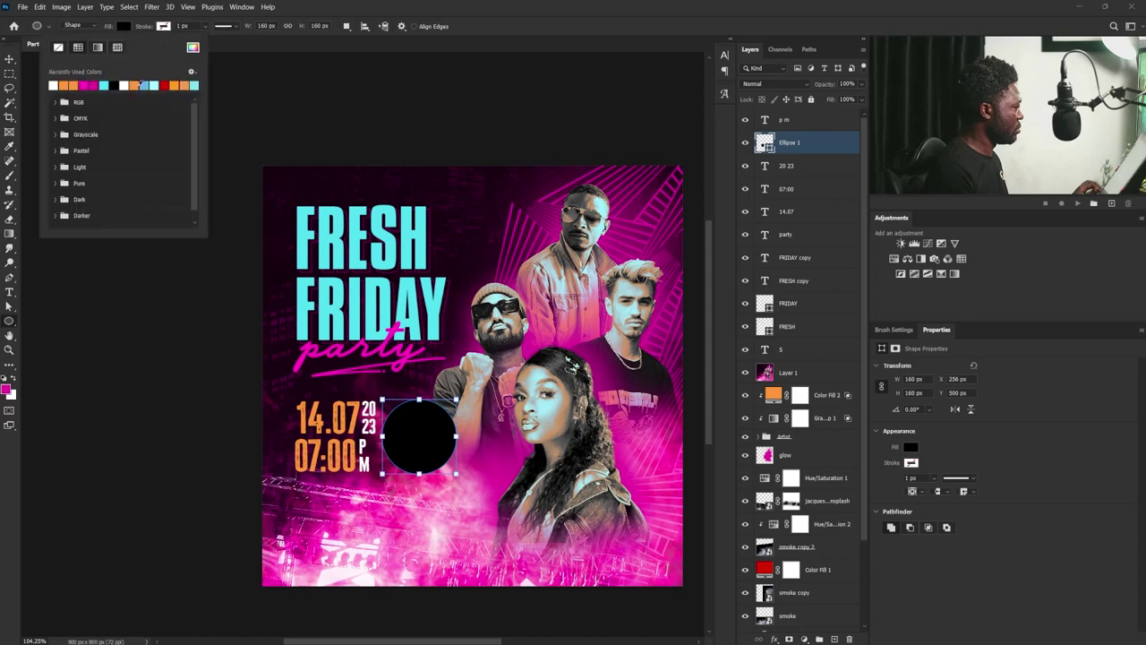
pyautogui.click(53, 85)
# - Scale down the date-and-time layers together with the circle
pyautogui.press('v')
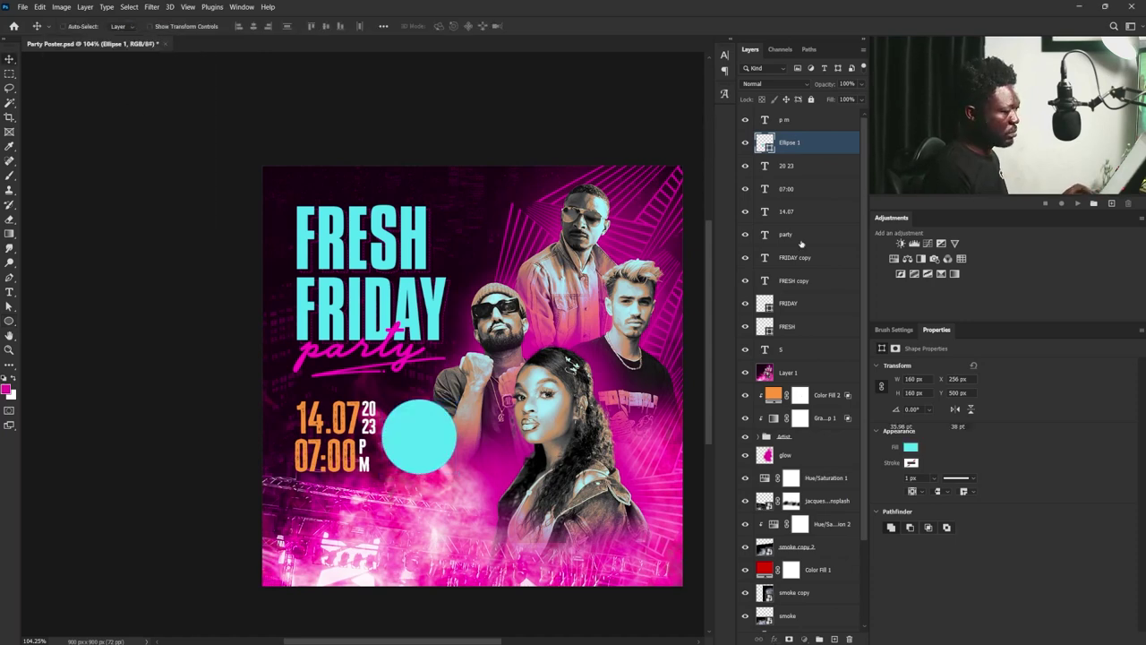
pyautogui.click(788, 119)
pyautogui.keyDown('shift'); pyautogui.click(787, 211); pyautogui.keyUp('shift')
pyautogui.hotkey('ctrl', 't')
pyautogui.moveTo(456, 474); pyautogui.dragTo(430, 452)
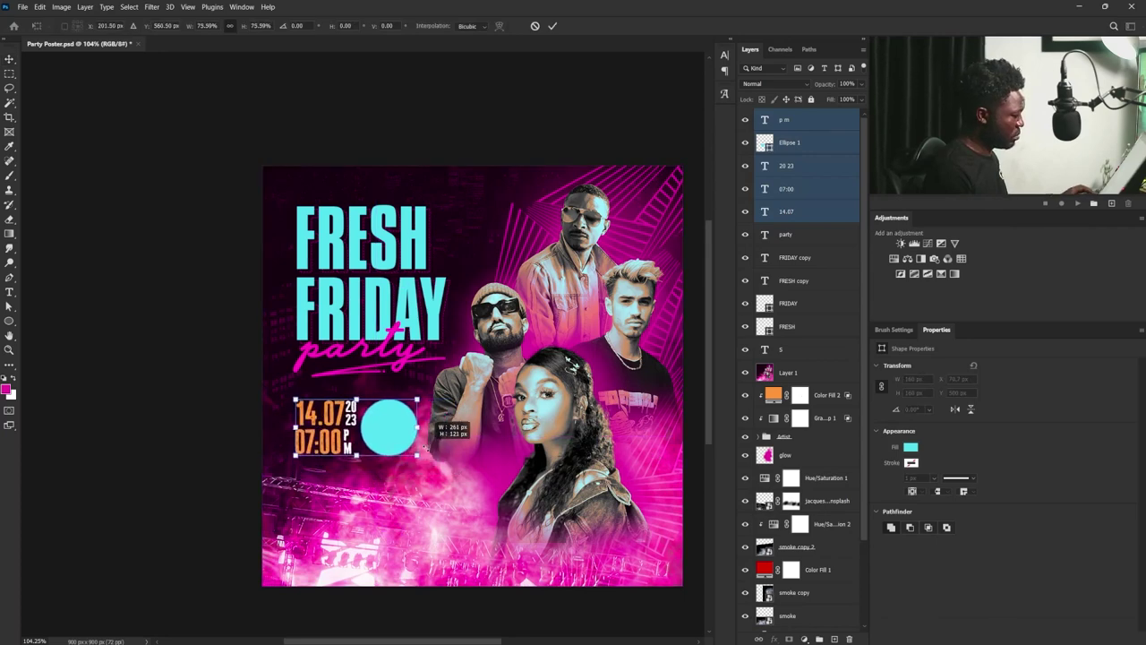
pyautogui.press('Return')
# - Enlarge the FRESH FRIDAY headline, raise it slightly, and nudge the cyan circle right
pyautogui.click(794, 234)
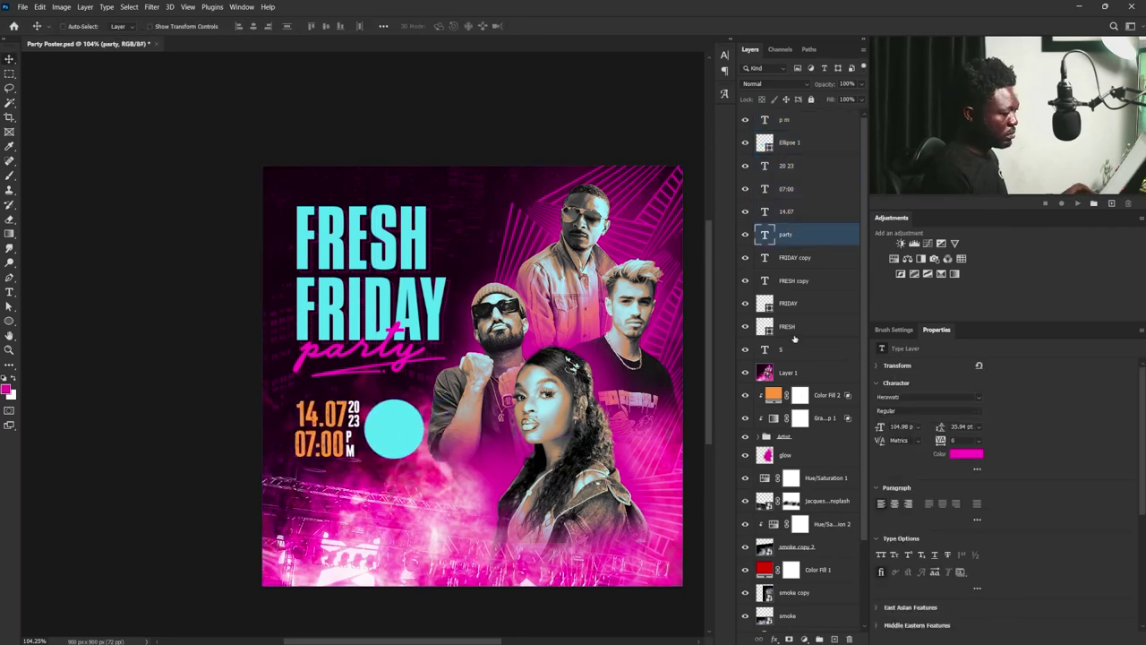
pyautogui.keyDown('shift'); pyautogui.click(787, 325); pyautogui.keyUp('shift')
pyautogui.keyDown('shift'); pyautogui.click(781, 350); pyautogui.keyUp('shift')
pyautogui.hotkey('ctrl', 't')
pyautogui.moveTo(457, 381); pyautogui.dragTo(484, 401)
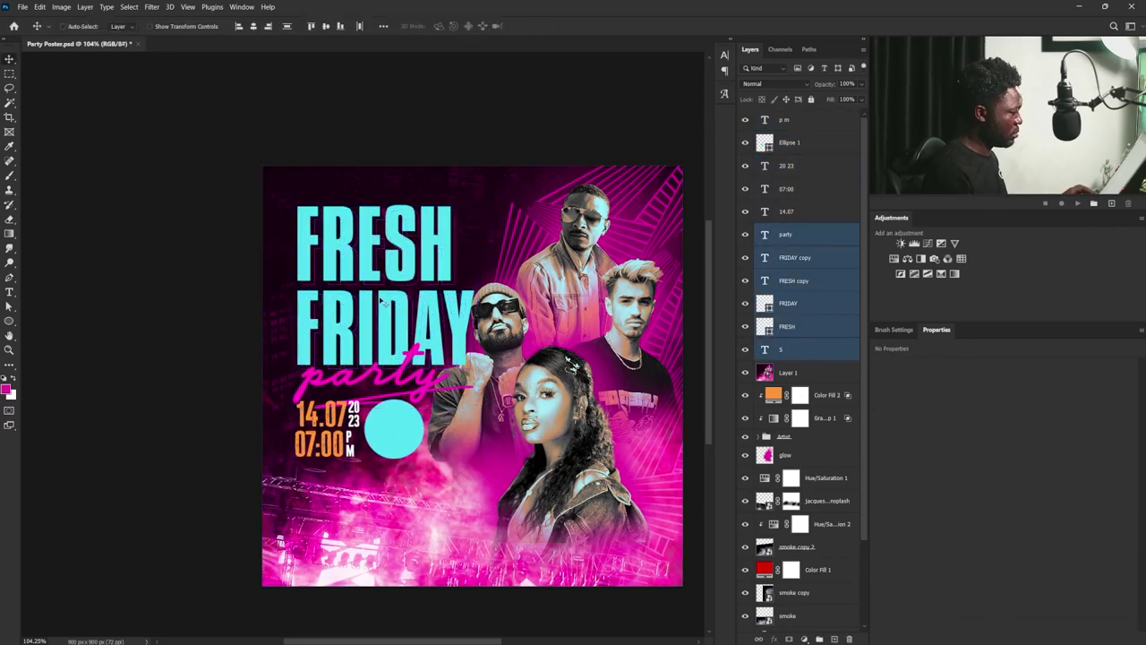
pyautogui.moveTo(380, 306); pyautogui.dragTo(379, 280)
pyautogui.press('Return')
pyautogui.click(404, 428)
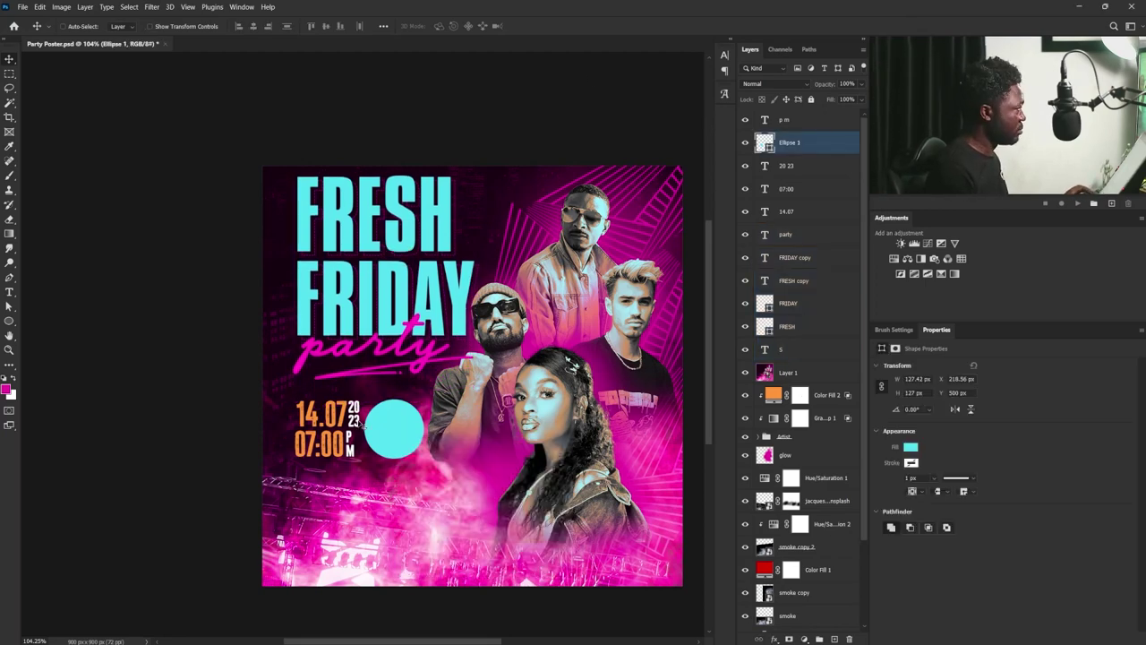
pyautogui.moveTo(390, 436); pyautogui.dragTo(394, 435)
# - Paste the venue name LIGHTENING PALACE as text in Cheddar Gothic Rough
pyautogui.press('t')
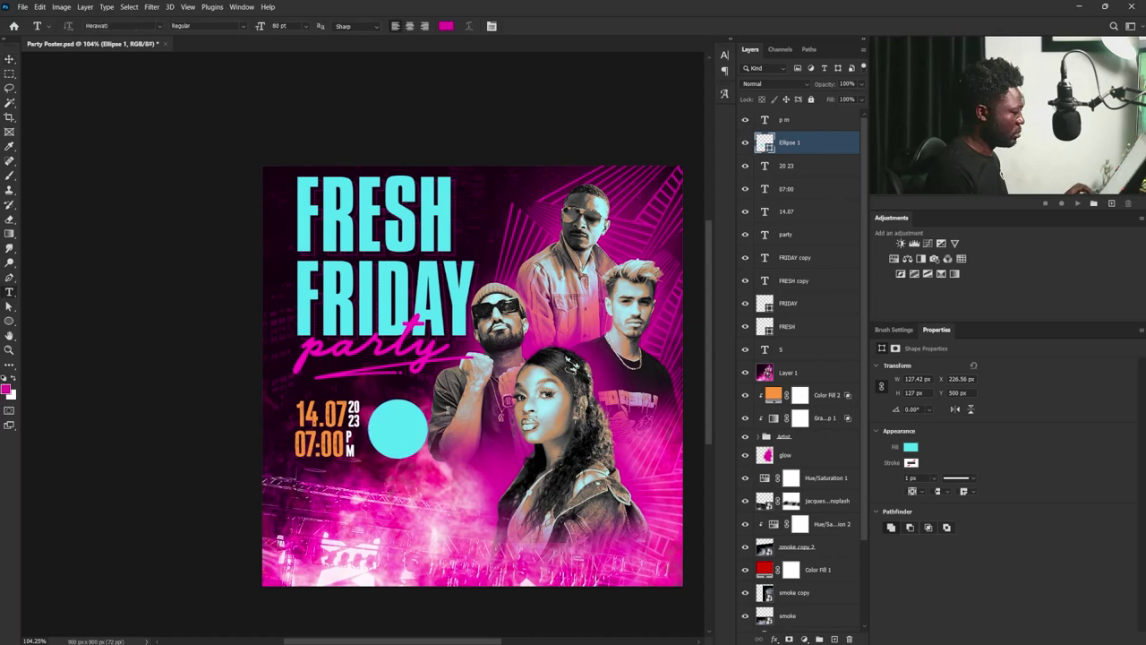
pyautogui.click(447, 408)
pyautogui.write('LIGHTENING PALACE')
pyautogui.hotkey('ctrl', 'a')
pyautogui.click(913, 396)
pyautogui.write('Cheddar')
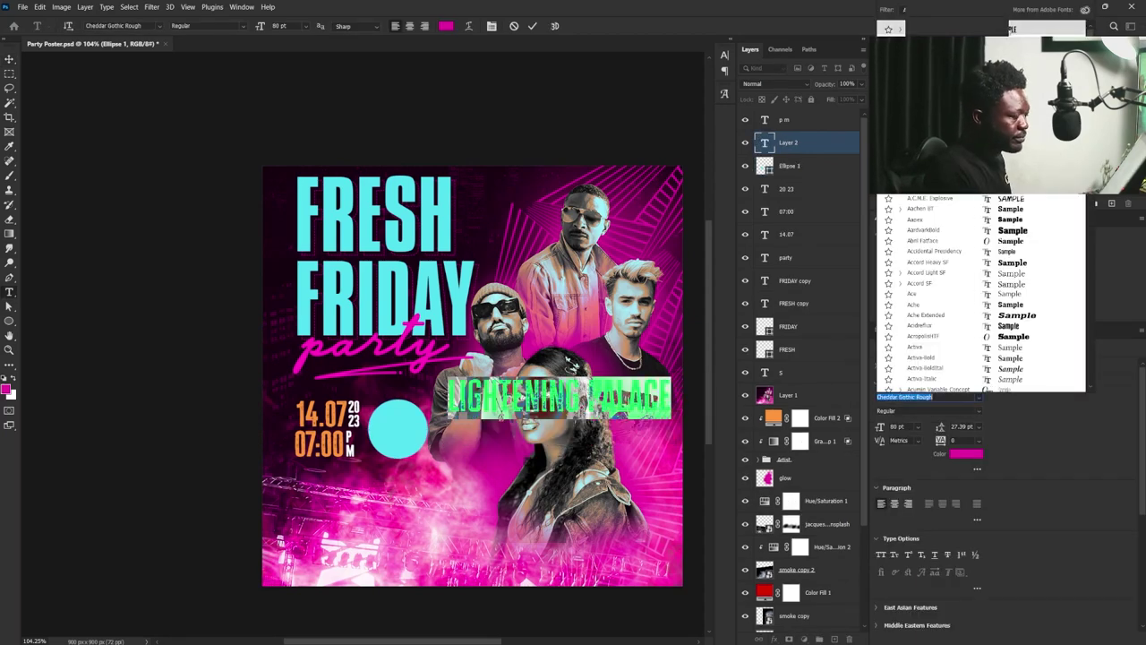
pyautogui.press('Return')
pyautogui.hotkey('ctrl', 'Return')
# - Shrink the venue name to about a third and colour it white (ffffff)
pyautogui.hotkey('ctrl', 't')
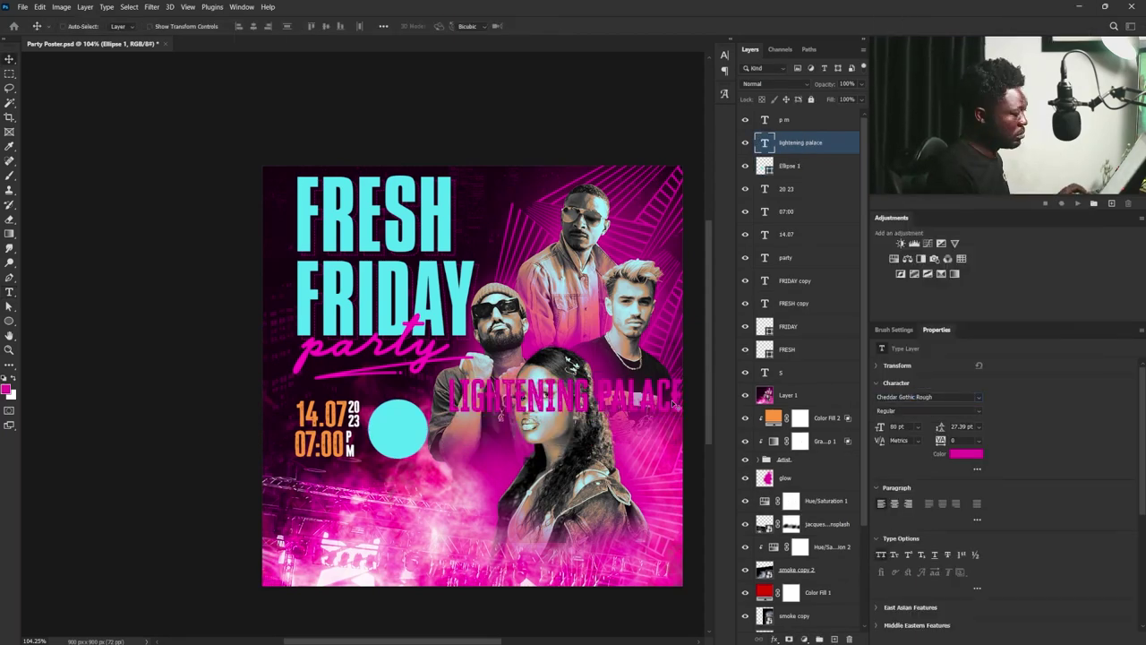
pyautogui.moveTo(673, 419); pyautogui.dragTo(477, 405)
pyautogui.press('Return')
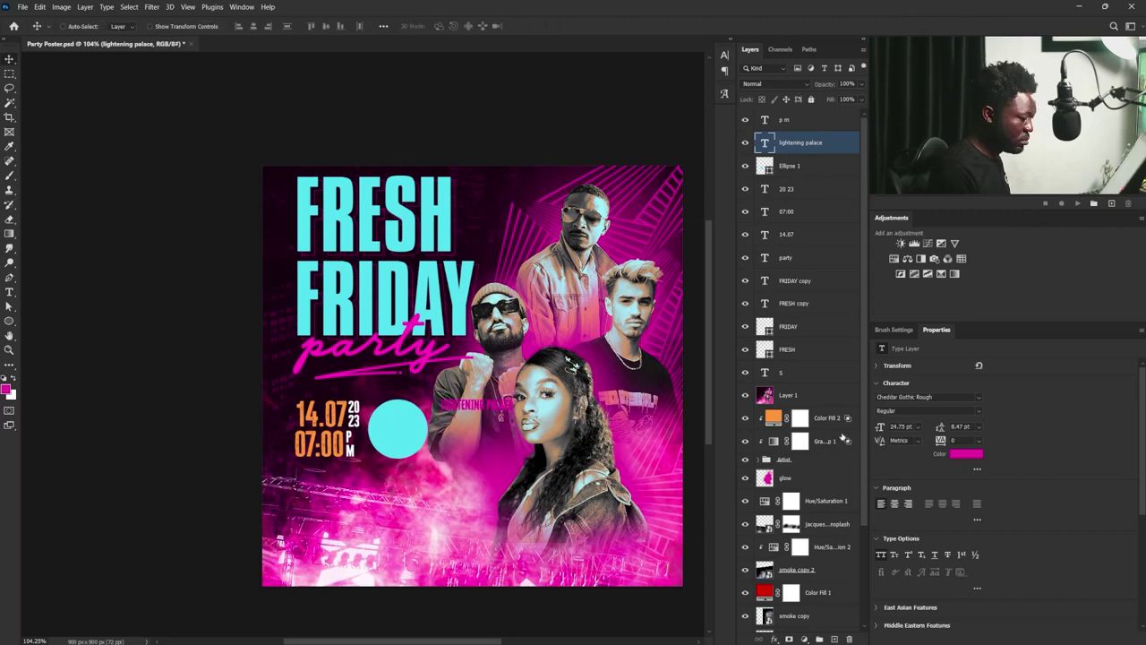
pyautogui.click(965, 453)
pyautogui.write('ffffff')
pyautogui.click(858, 339)
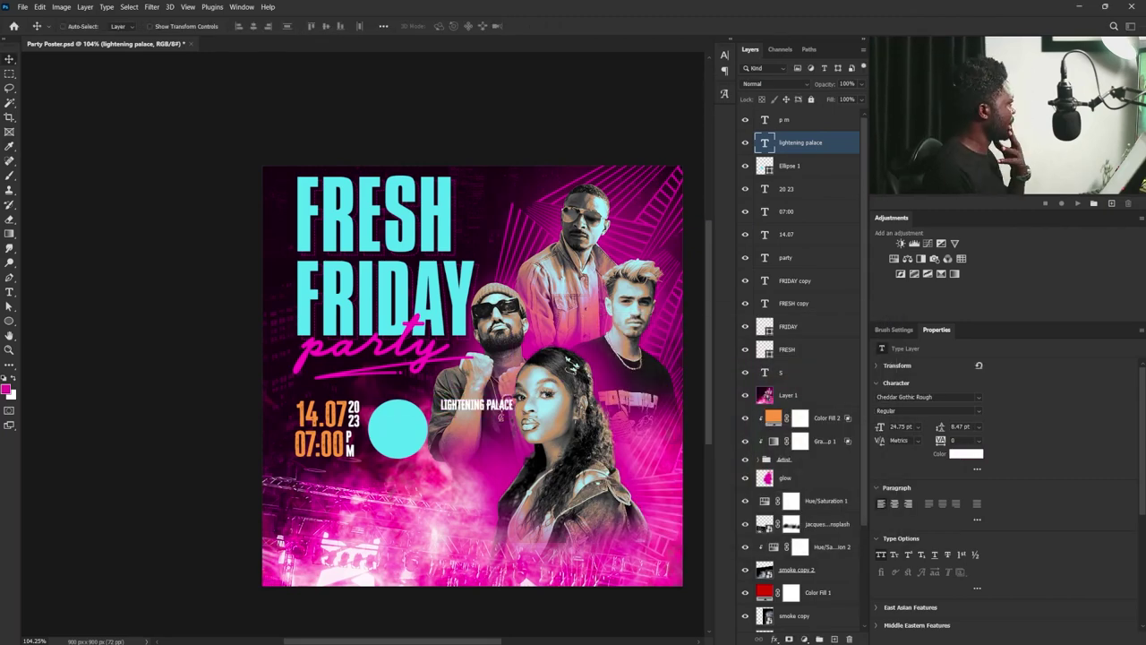
# - Duplicate the venue name below and replace it with the two-line address at 28 pt leading
pyautogui.moveTo(472, 404); pyautogui.dragTo(472, 422)
pyautogui.doubleClick(472, 422)
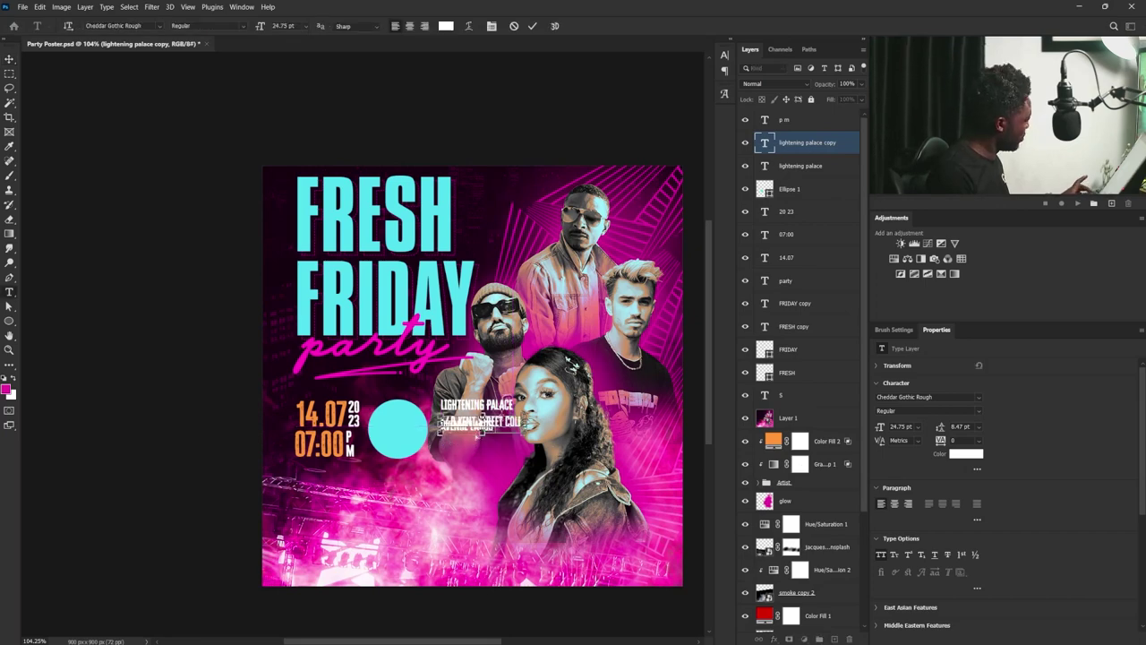
pyautogui.click(958, 426)
pyautogui.write('33')
pyautogui.press('Return')
pyautogui.write('28')
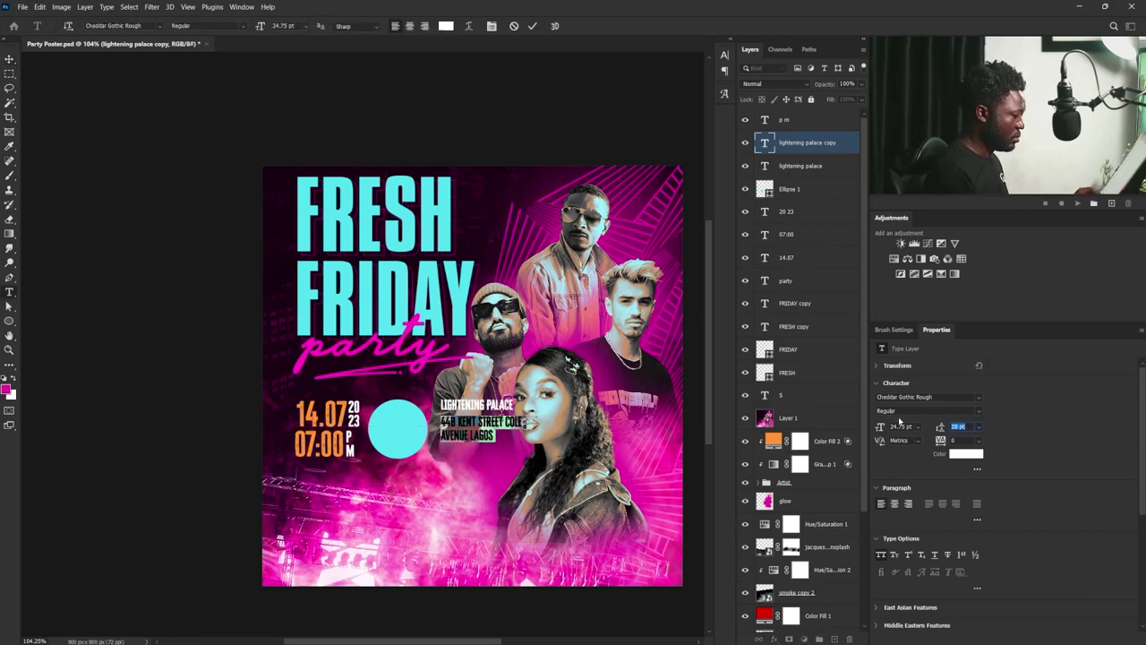
pyautogui.press('Return')
pyautogui.hotkey('ctrl', 'Return')
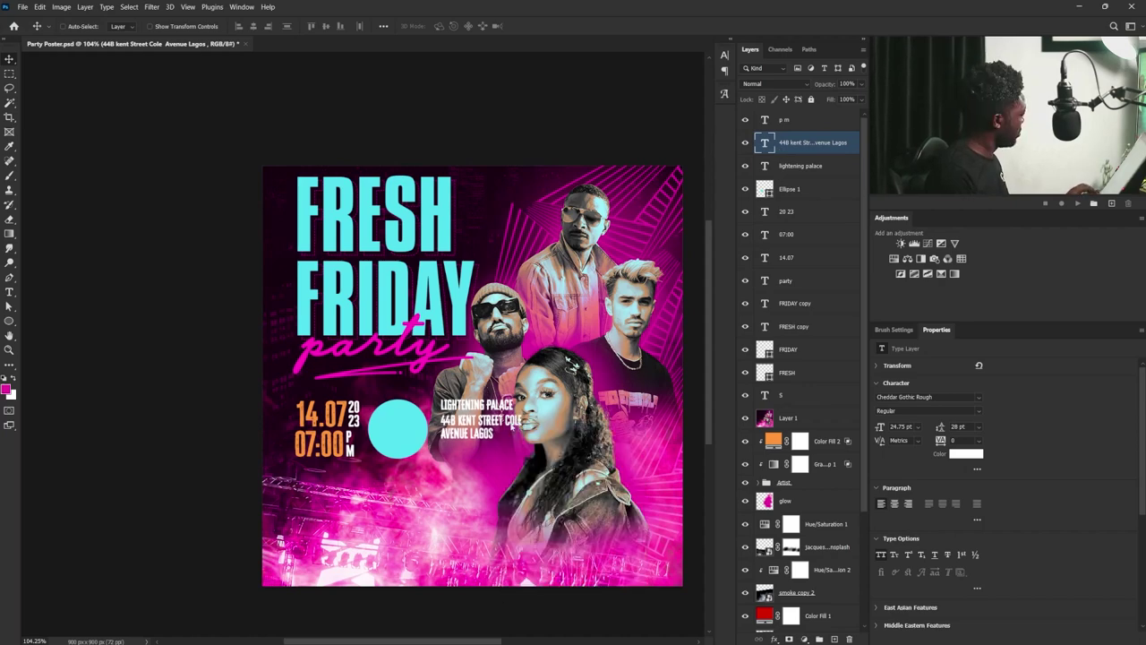
# - Shrink the address block slightly and select the p m layer
pyautogui.hotkey('ctrl', 't')
pyautogui.moveTo(521, 439); pyautogui.dragTo(511, 432)
pyautogui.press('Return')
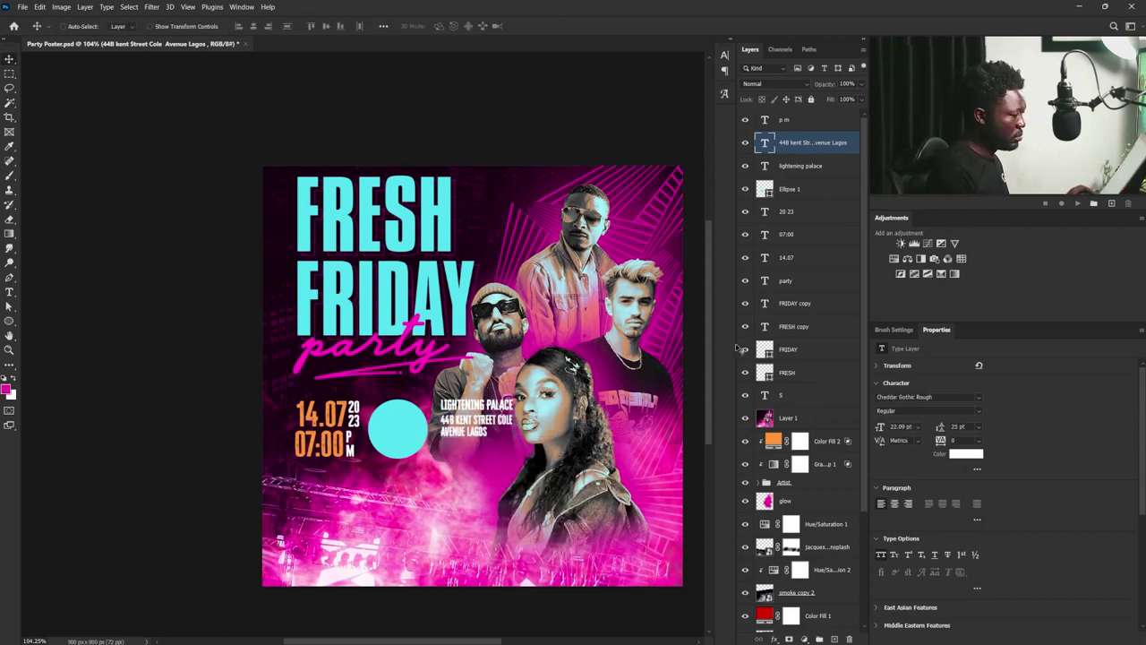
pyautogui.click(806, 119)
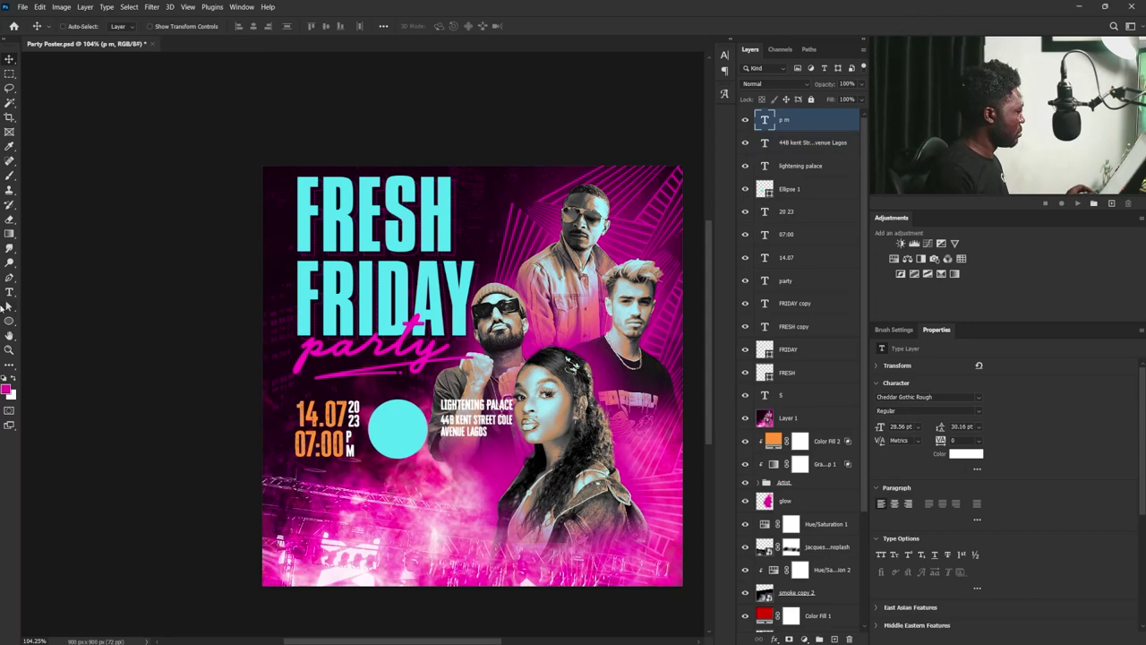
# - Add the RSVP contact line below the time in Compacta BT, all caps
pyautogui.click(9, 292)
pyautogui.click(299, 475)
pyautogui.write('rsvp: ceasar graphix')
pyautogui.click(9, 58)
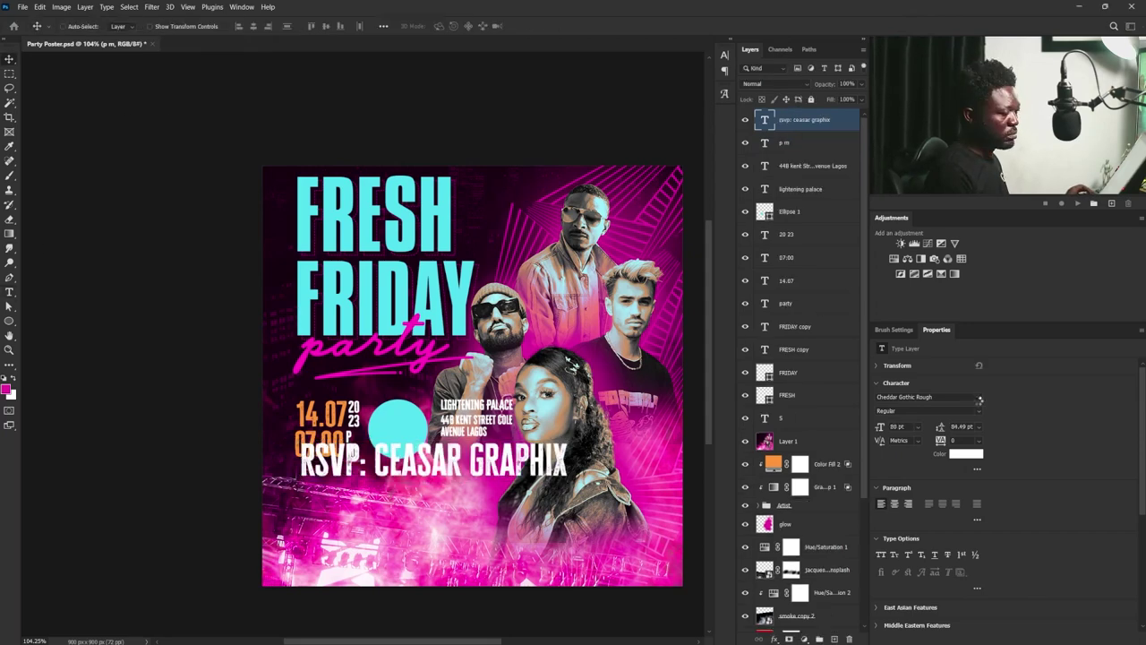
pyautogui.click(979, 398)
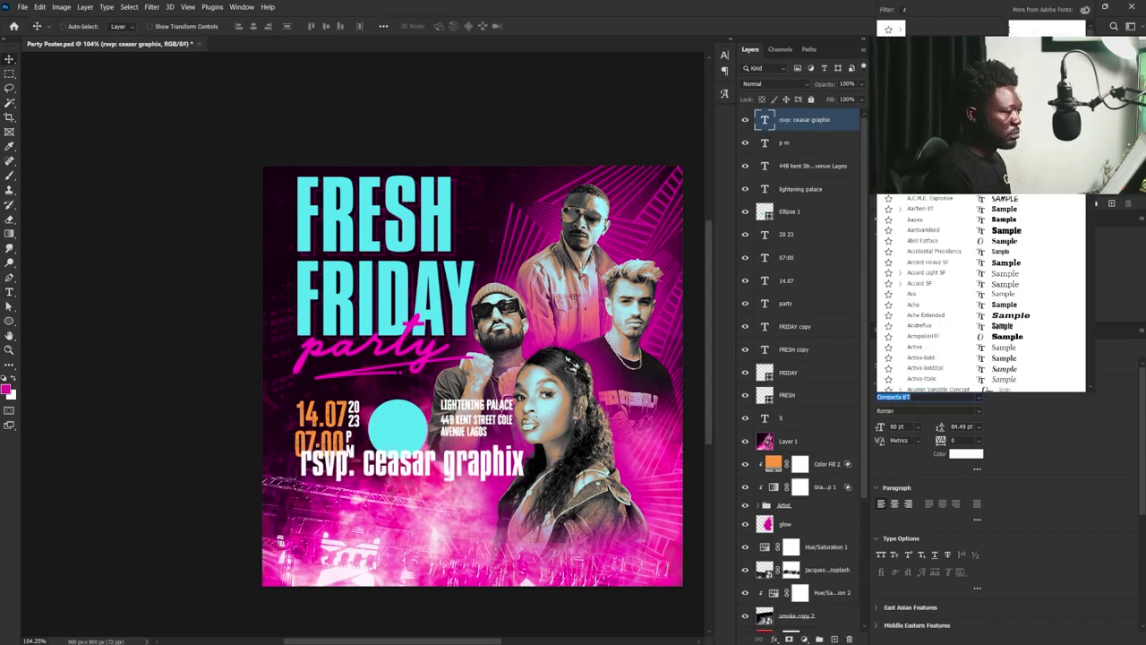
pyautogui.press('Return')
pyautogui.click(881, 555)
# - Scale the RSVP line to fit under the date and set tracking to 400
pyautogui.hotkey('ctrl', 't')
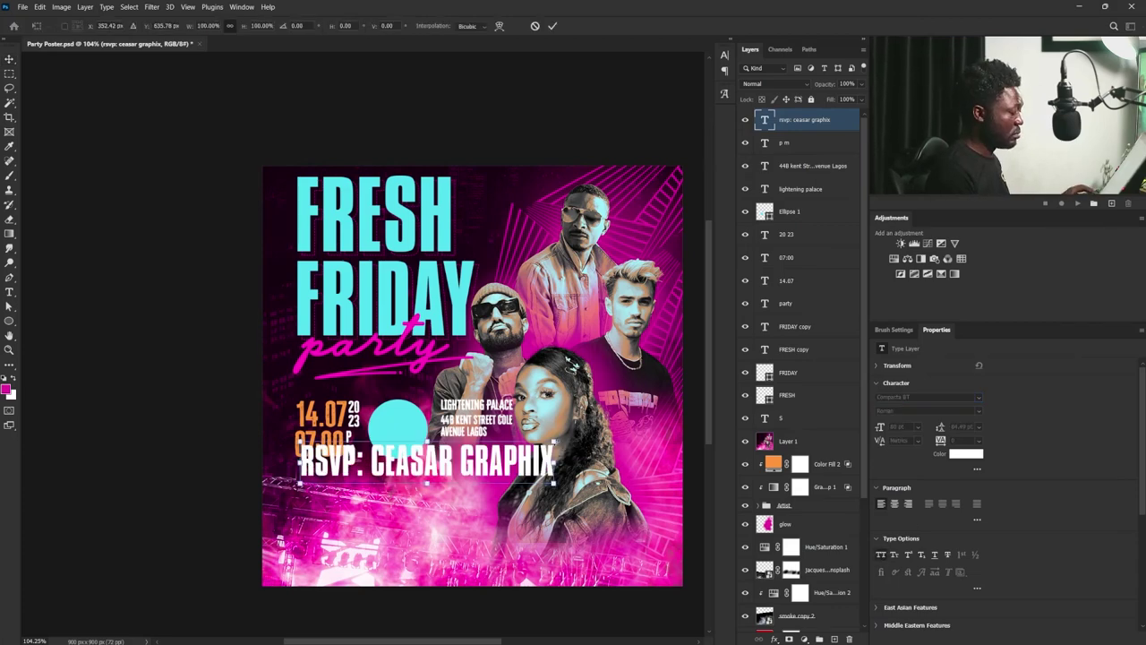
pyautogui.moveTo(527, 446); pyautogui.dragTo(371, 466)
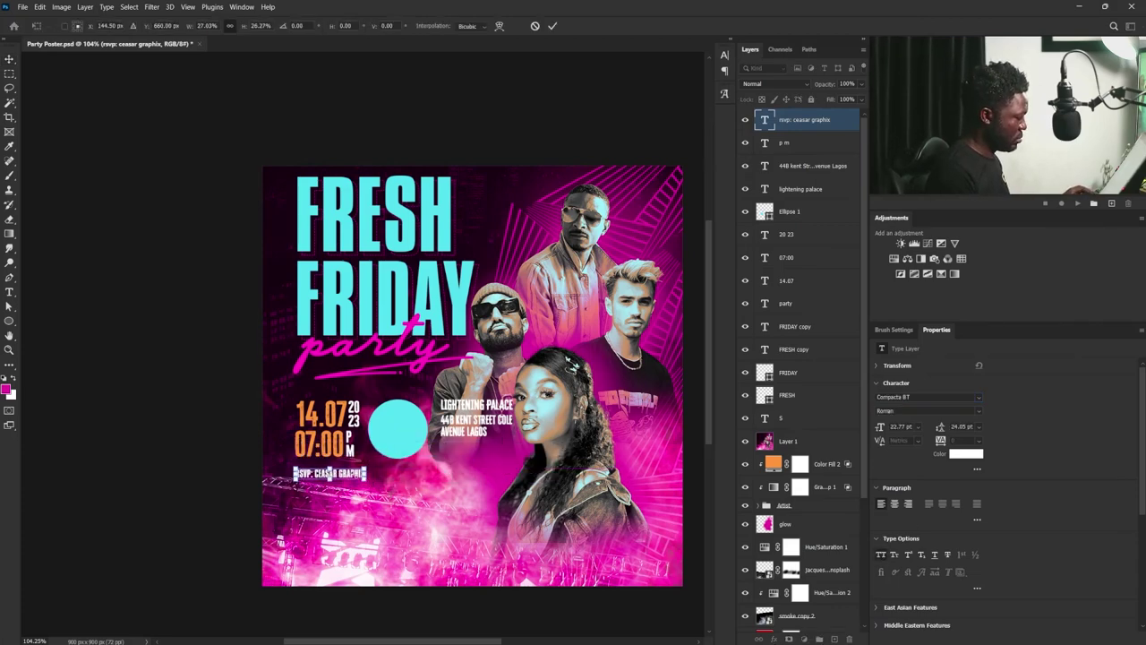
pyautogui.press('Return')
pyautogui.write('400')
pyautogui.press('Return')
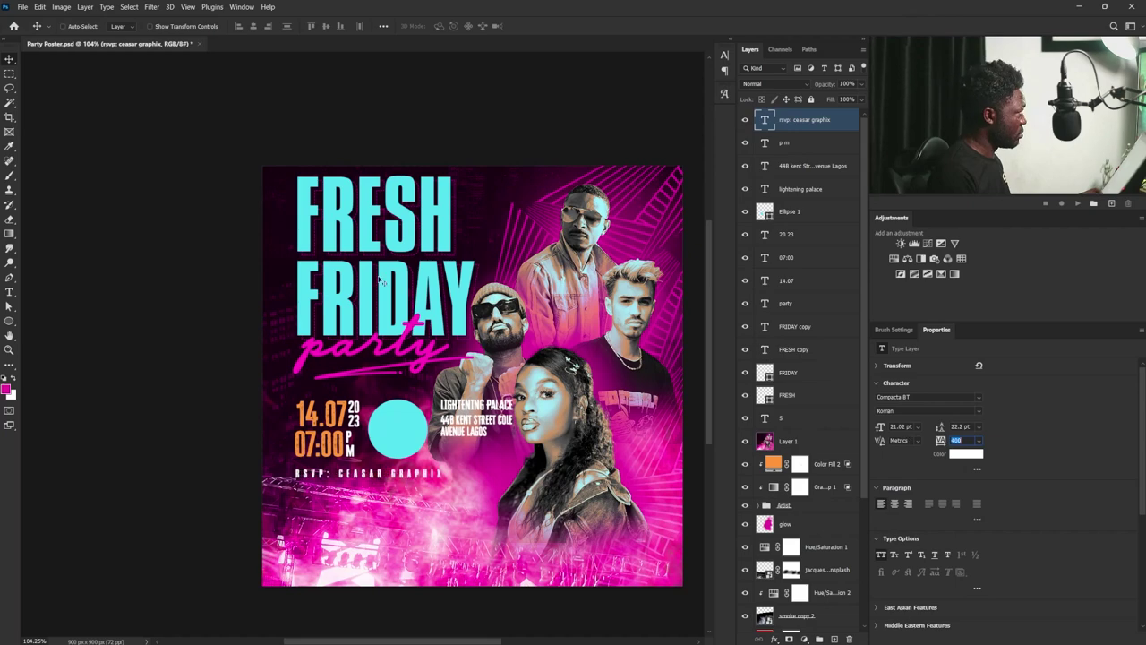
# - Colour the word RSVP orange
pyautogui.press('t')
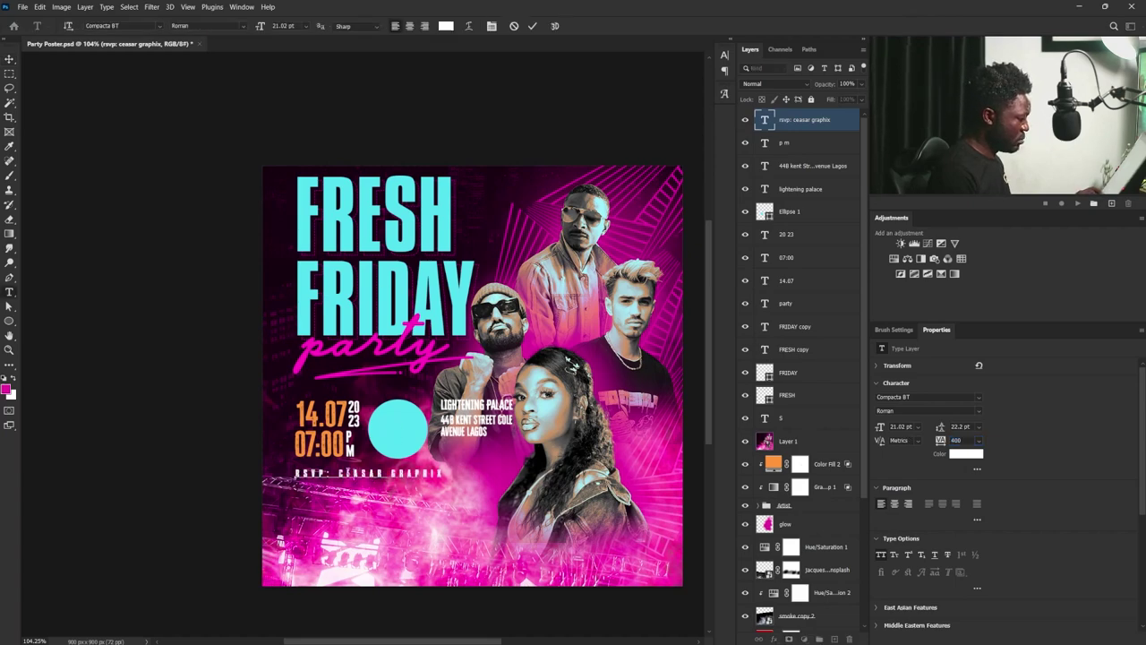
pyautogui.moveTo(329, 473); pyautogui.dragTo(273, 466)
pyautogui.click(956, 454)
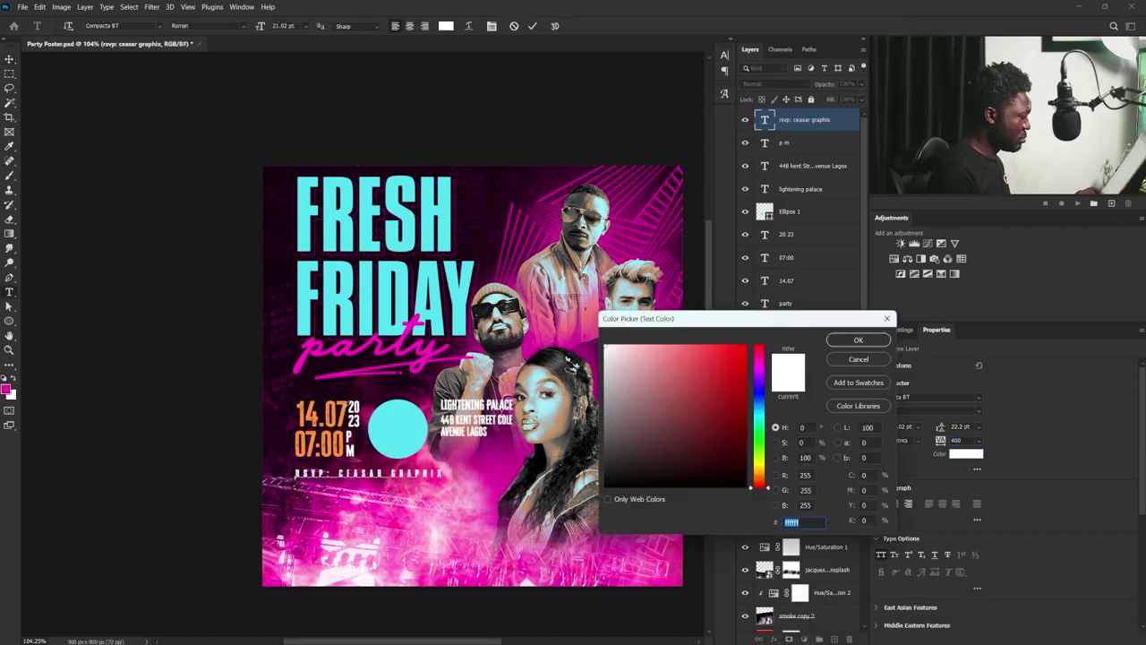
pyautogui.click(322, 438)
pyautogui.press('Return')
pyautogui.hotkey('ctrl', 'Return')
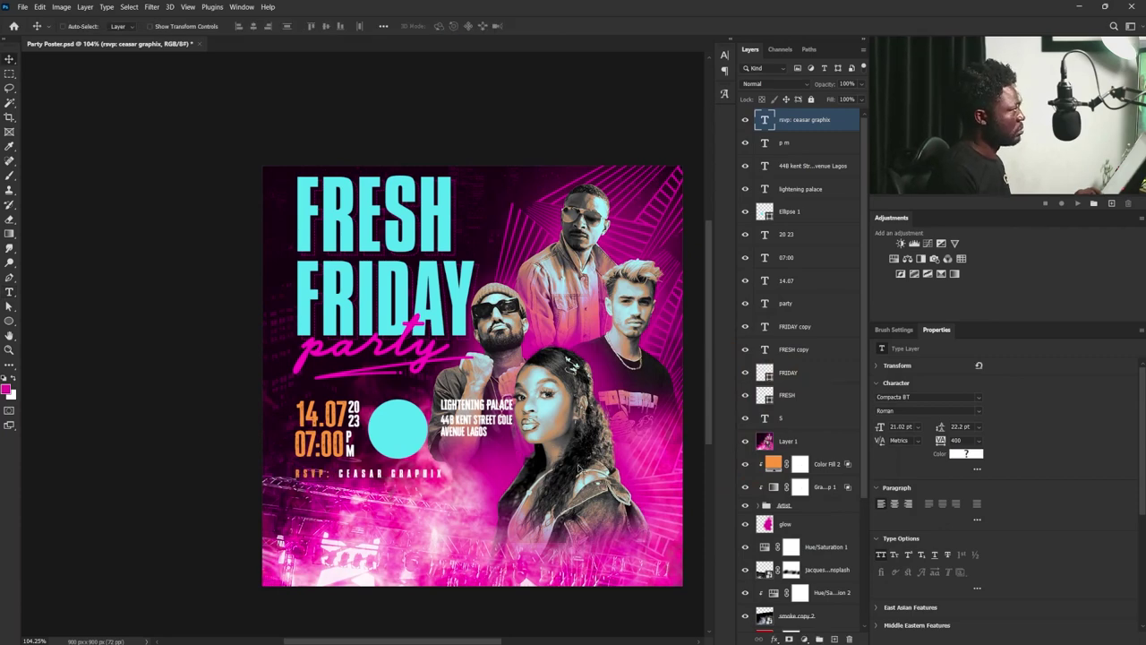
# - Nudge the layers from RSVP down to 14.07 lower as one block
pyautogui.click(802, 128)
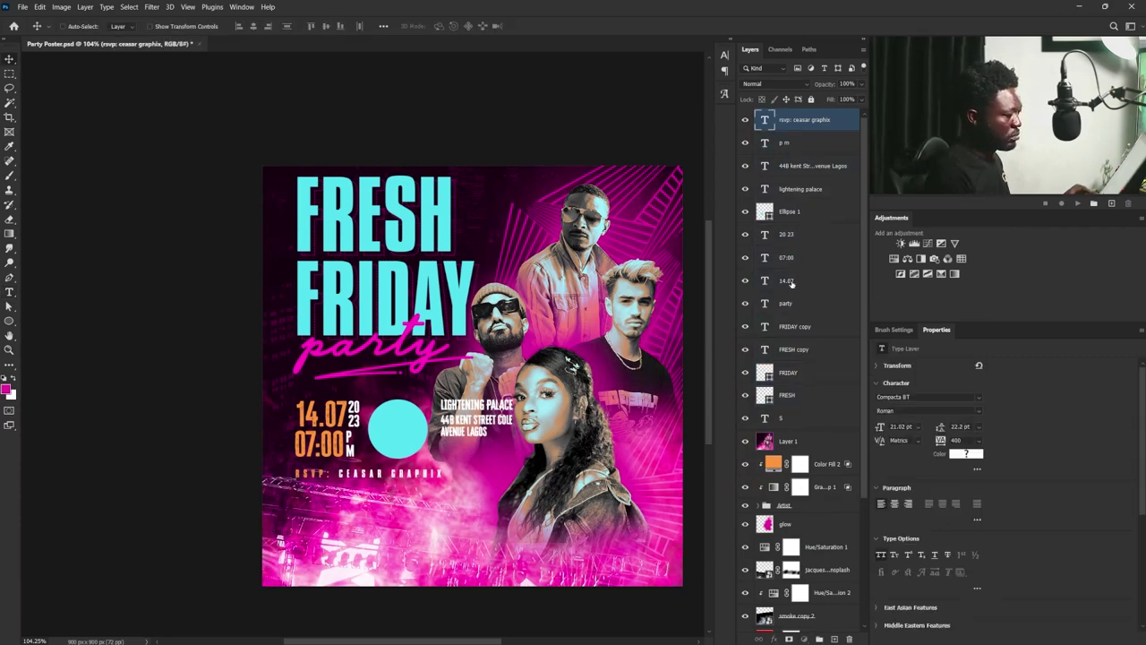
pyautogui.keyDown('shift'); pyautogui.click(791, 283); pyautogui.keyUp('shift')
pyautogui.hotkey('shift', 'Down')
pyautogui.hotkey('shift', 'Down')
pyautogui.hotkey('shift', 'Down')
pyautogui.hotkey('shift', 'Down')
pyautogui.hotkey('shift', 'Down')
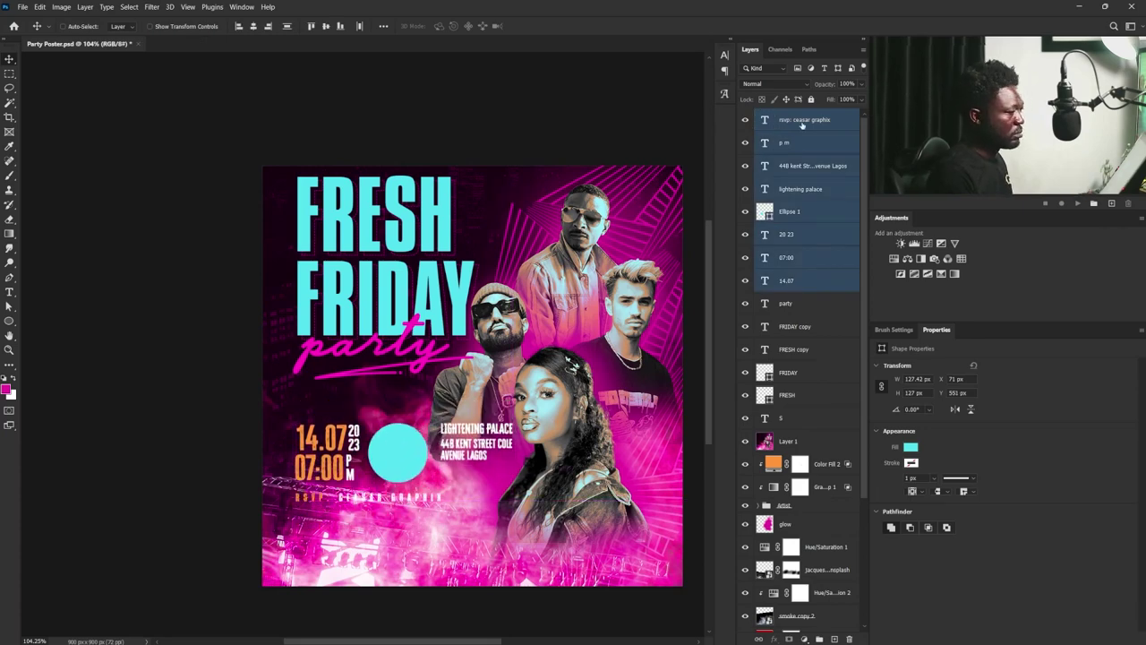
# - Add a name label reading LON near the top-right figure
pyautogui.click(801, 122)
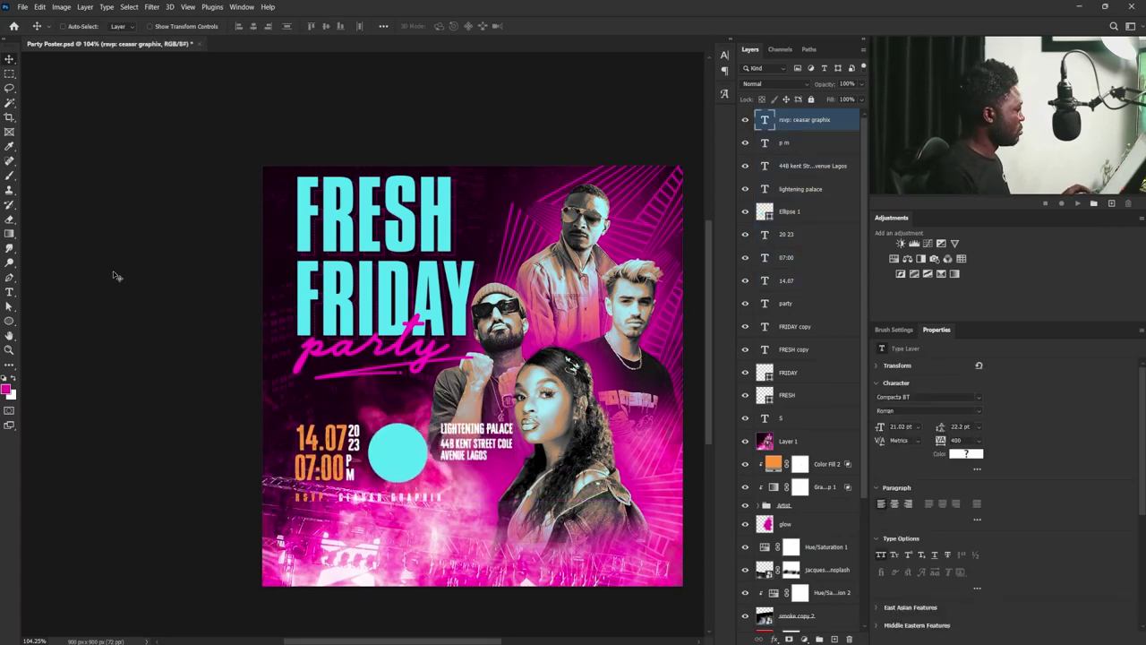
pyautogui.press('t')
pyautogui.click(516, 230)
pyautogui.write('LON')
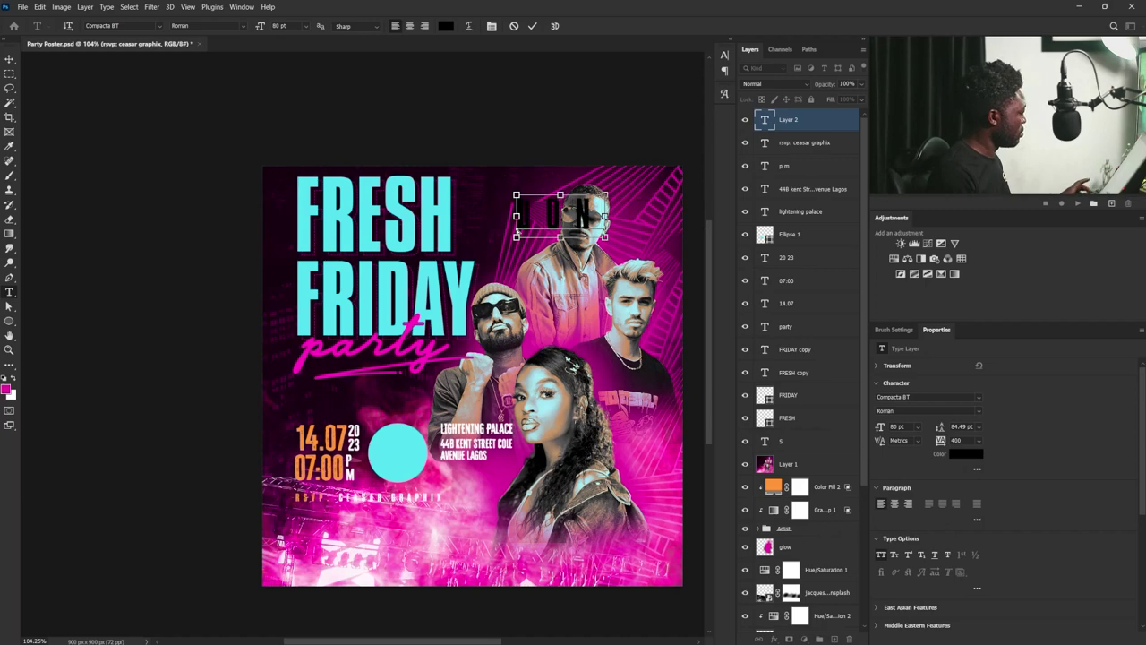
pyautogui.hotkey('ctrl', 'Return')
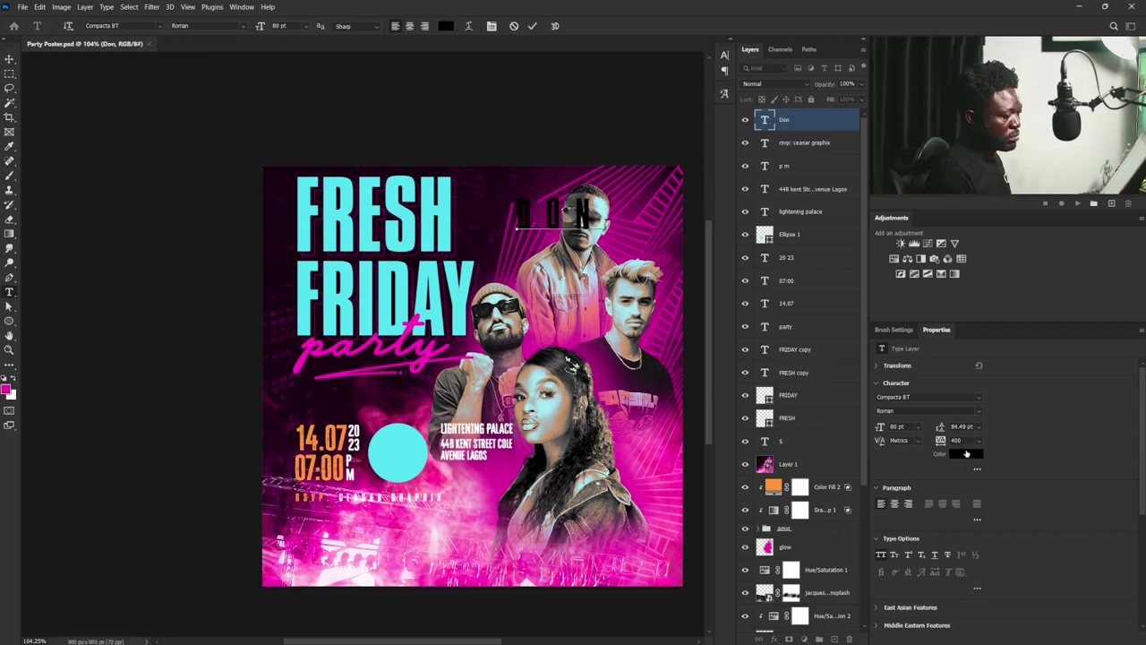
# - Style the label white in the Herawati script font with 0 letter spacing
pyautogui.click(966, 454)
pyautogui.click(869, 337)
pyautogui.click(978, 395)
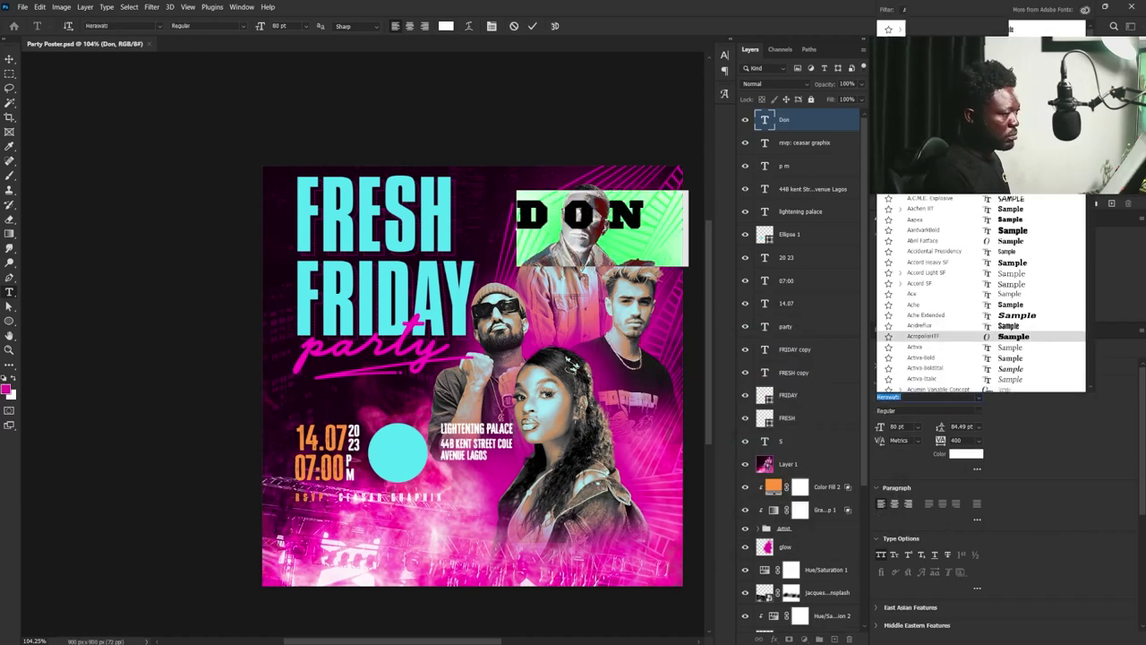
pyautogui.press('Return')
pyautogui.moveTo(940, 440); pyautogui.dragTo(721, 260)
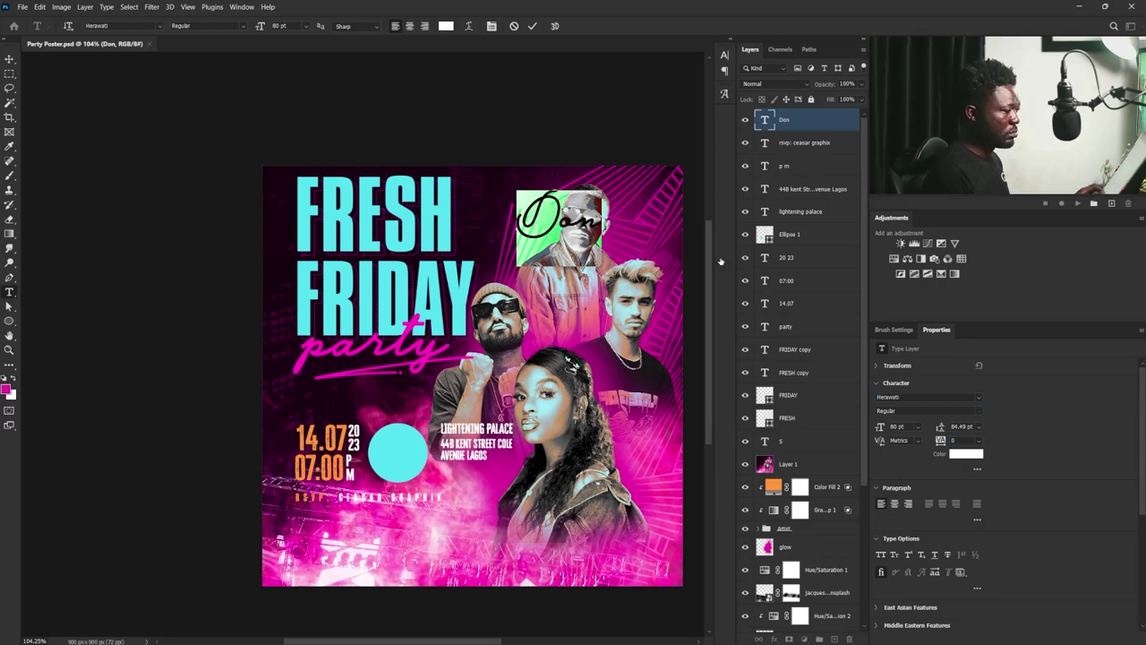
pyautogui.hotkey('ctrl', 'Return')
# - Shrink the label beside the top performer and change its text to Mikky
pyautogui.hotkey('ctrl', 't')
pyautogui.moveTo(601, 261); pyautogui.dragTo(483, 387)
pyautogui.press('Return')
pyautogui.doubleClick(454, 396)
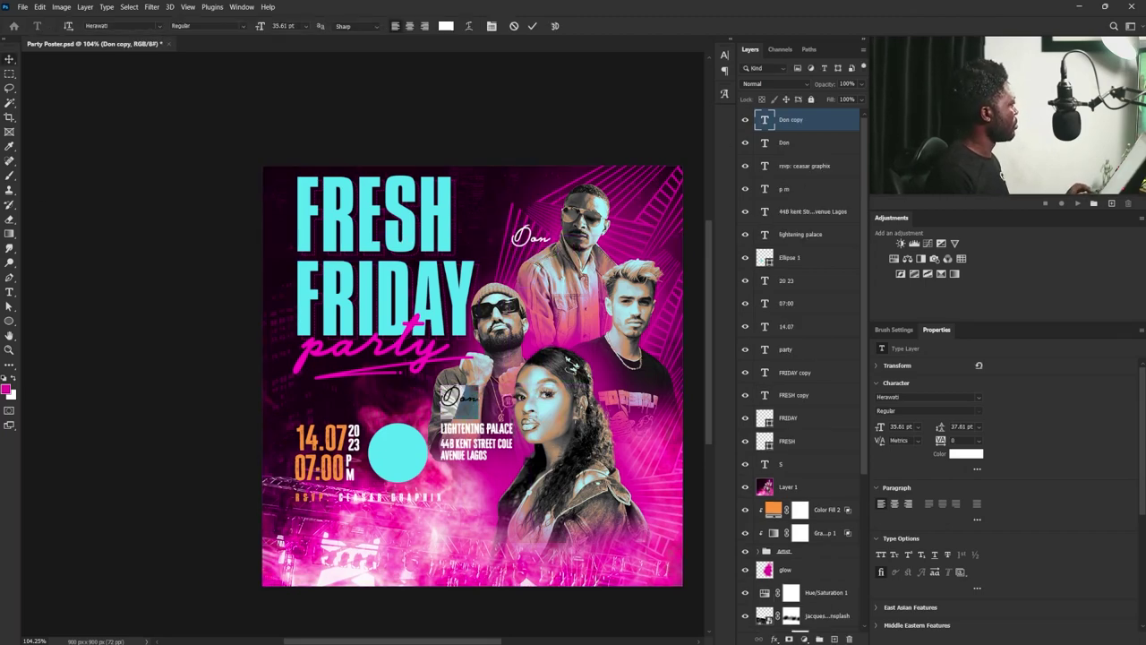
pyautogui.write('Mikky')
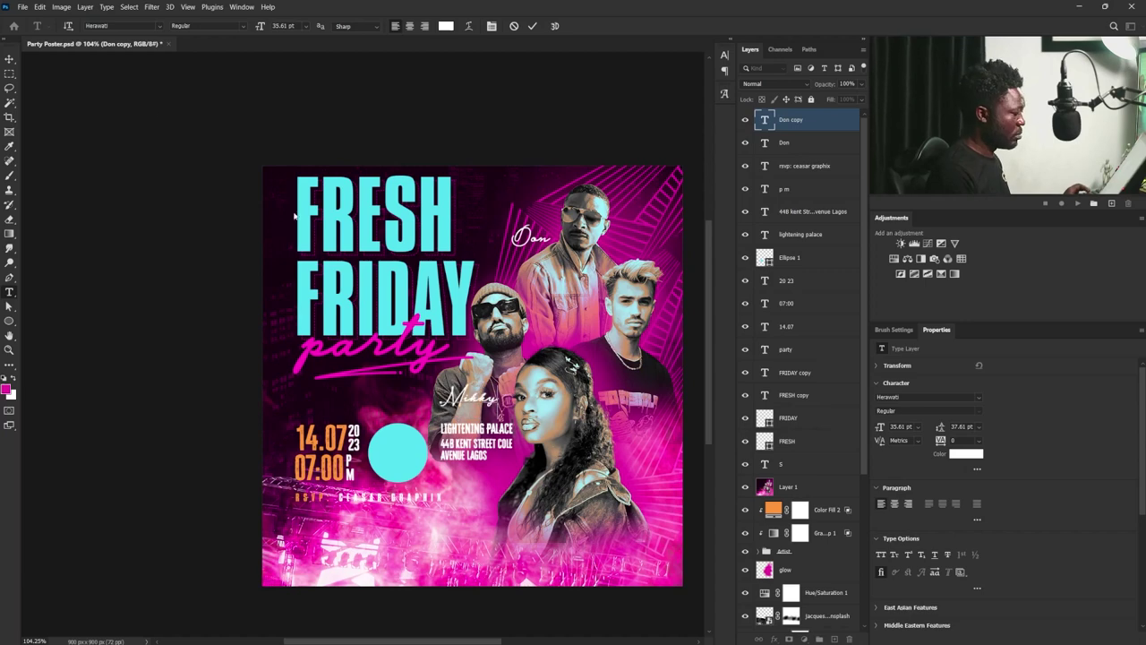
pyautogui.hotkey('ctrl', 'Return')
# - Duplicate the label beside the right-hand performer and rename it Jade
pyautogui.press('v')
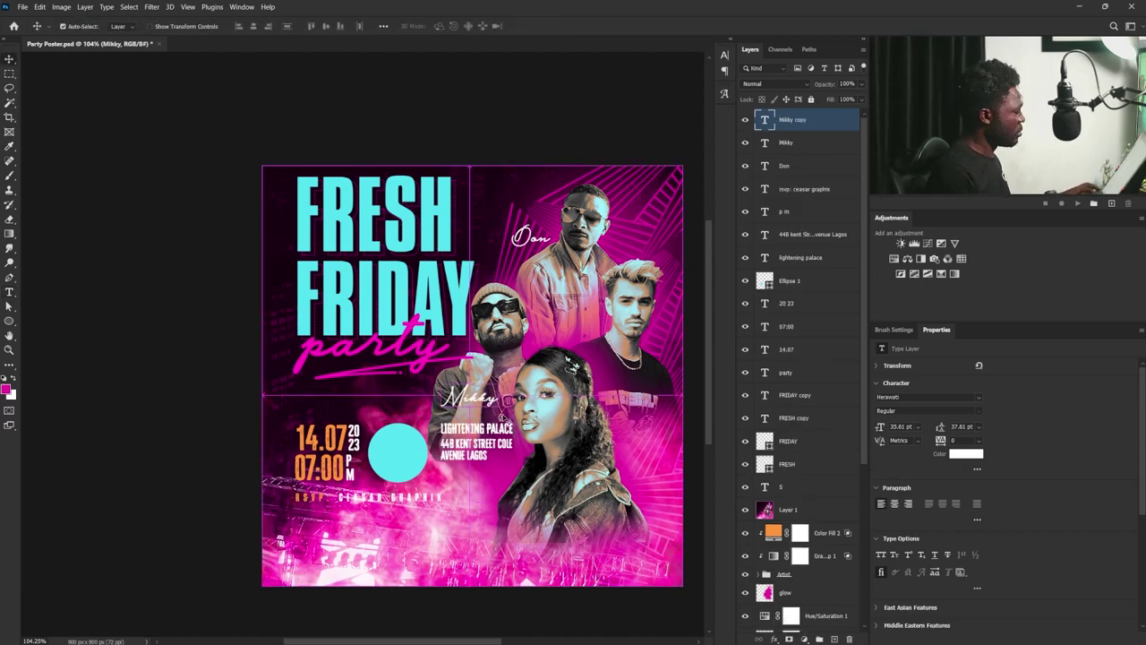
pyautogui.moveTo(527, 283); pyautogui.dragTo(690, 274)
pyautogui.doubleClick(764, 120)
pyautogui.write('Jade')
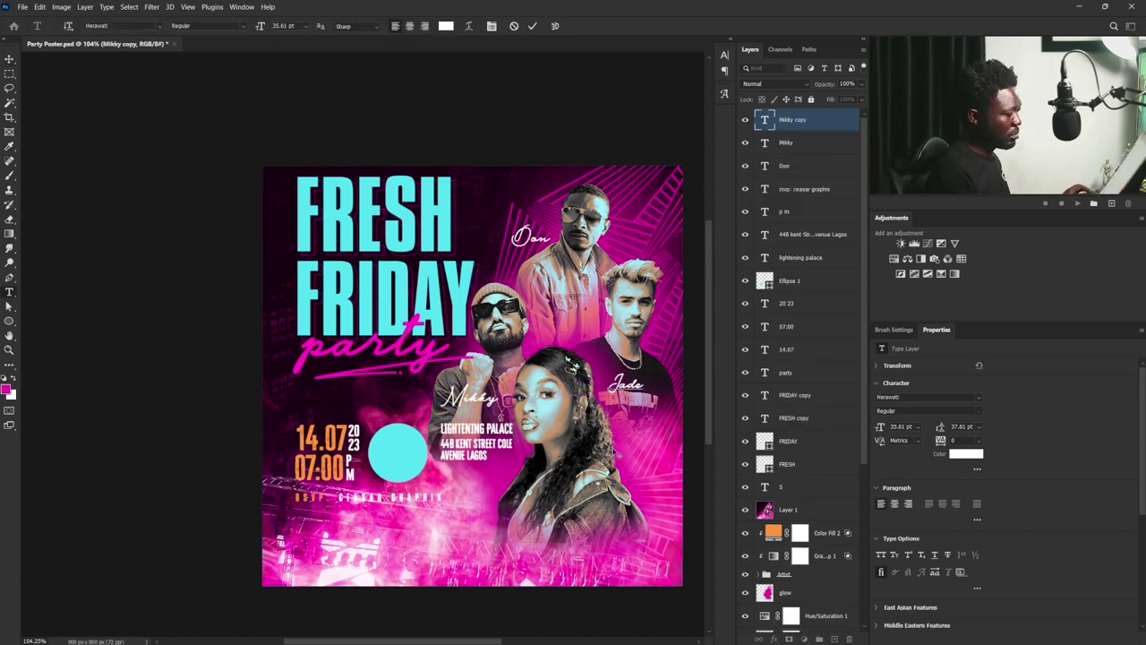
pyautogui.hotkey('ctrl', 'Return')
# - Duplicate another label beside the woman, change it to Trace, and nudge it lower
pyautogui.press('v')
pyautogui.moveTo(680, 386); pyautogui.dragTo(629, 452)
pyautogui.doubleClick(765, 120)
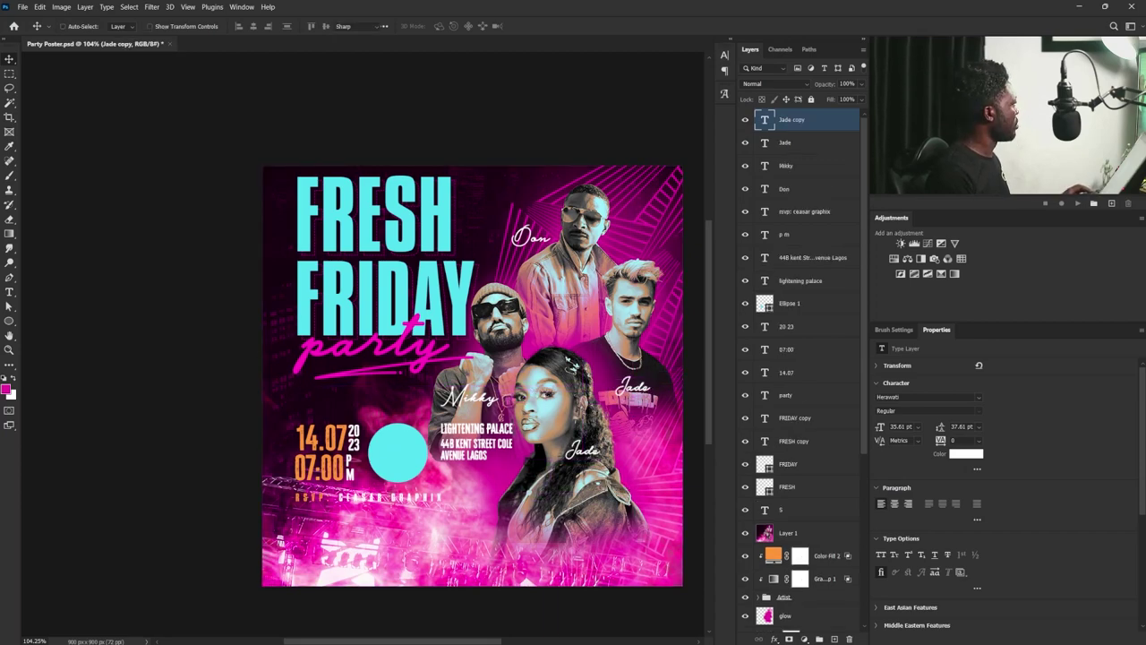
pyautogui.write('Trace')
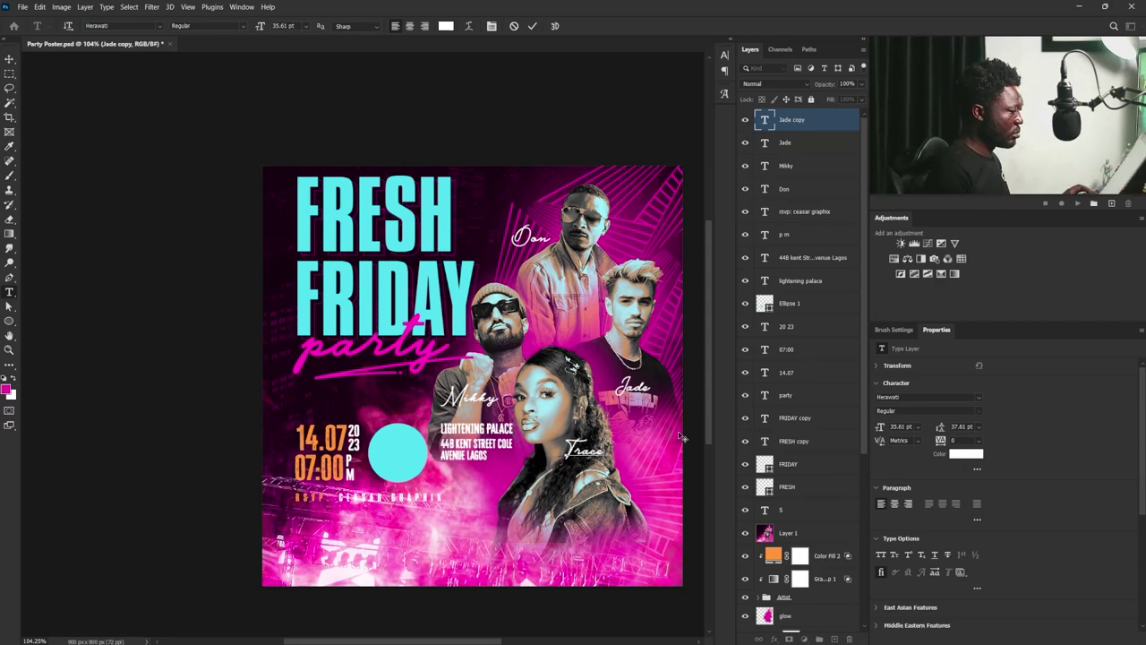
pyautogui.hotkey('ctrl', 'Return')
pyautogui.press('v')
pyautogui.moveTo(583, 450); pyautogui.dragTo(582, 461)
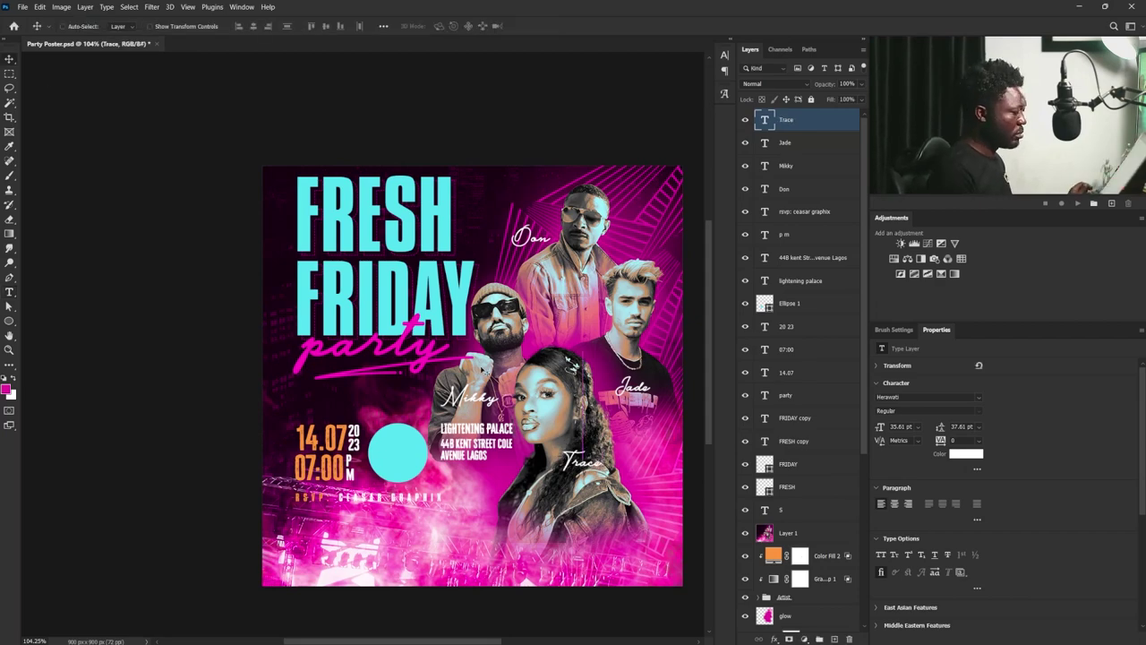
# - Group the four name layers and name the group Names
pyautogui.keyDown('shift'); pyautogui.click(794, 190); pyautogui.keyUp('shift')
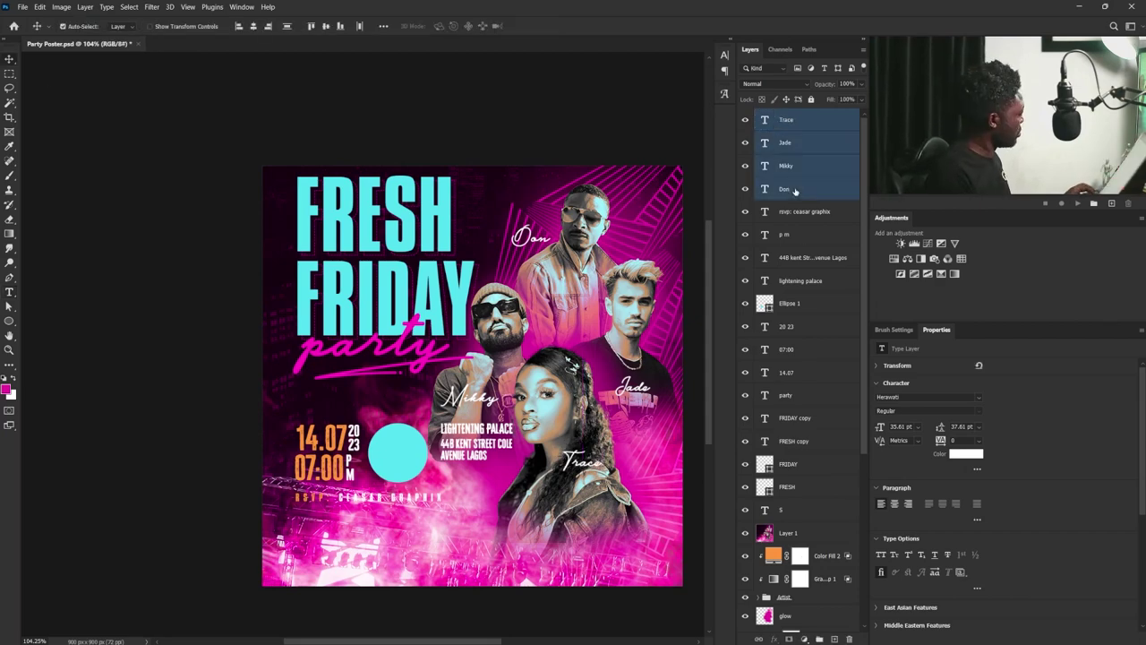
pyautogui.hotkey('ctrl', 'g')
pyautogui.doubleClick(786, 116)
pyautogui.write('Names')
pyautogui.press('Return')
# - Inspect the layers stacked under the date and Mikky label, then expand the Names group
pyautogui.click(804, 133)
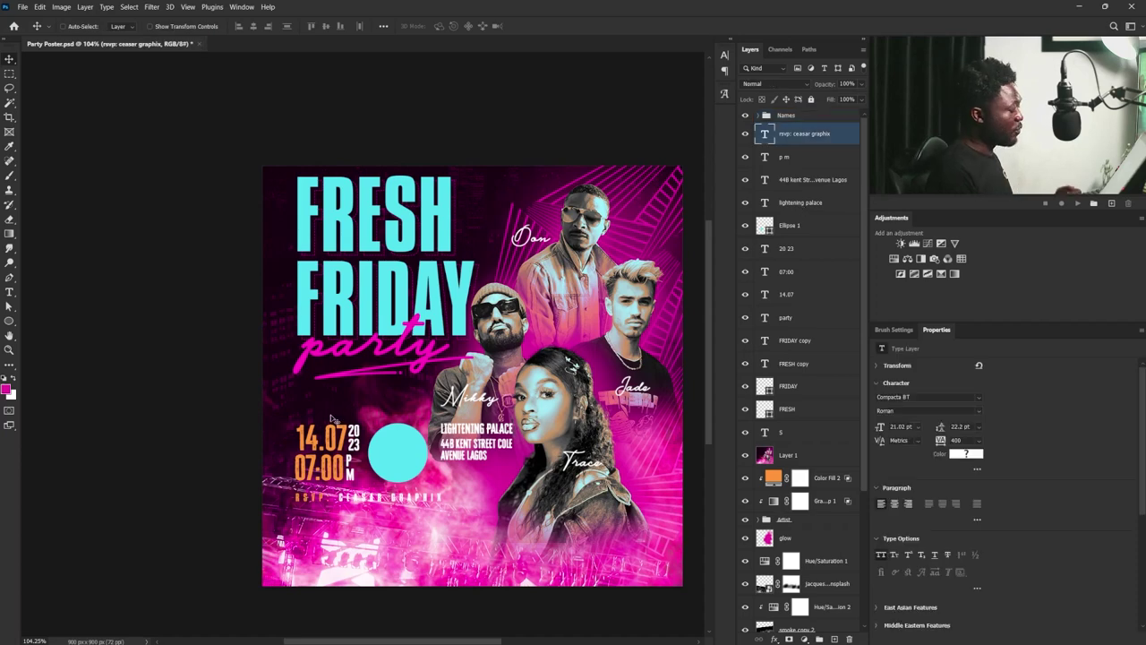
pyautogui.rightClick(346, 428)
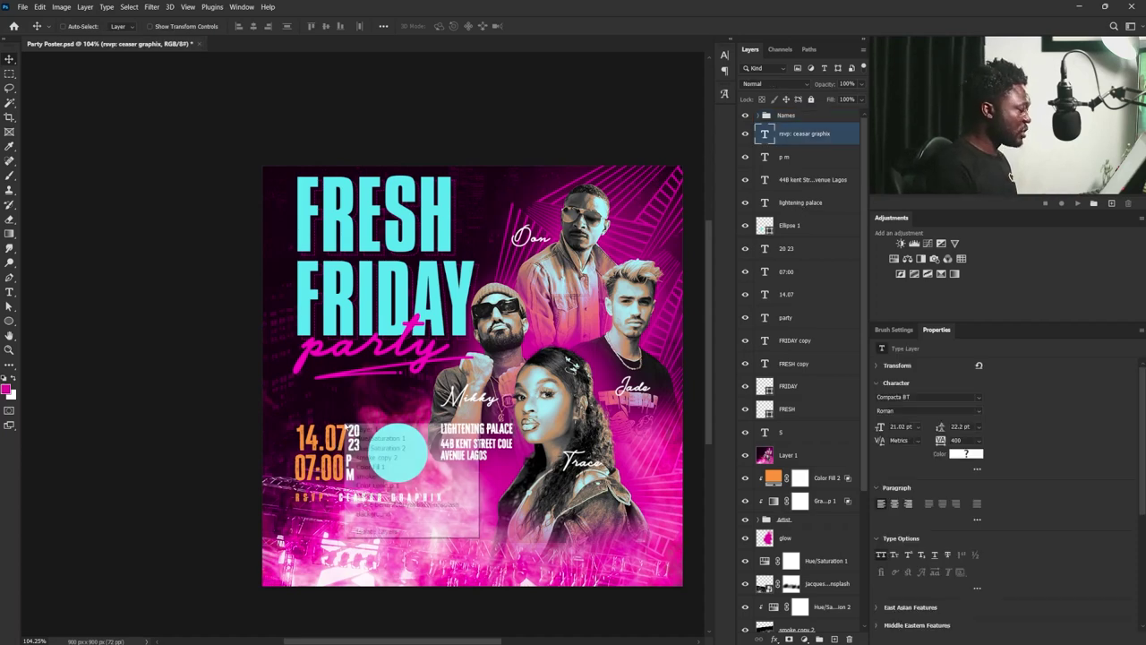
pyautogui.click(356, 434)
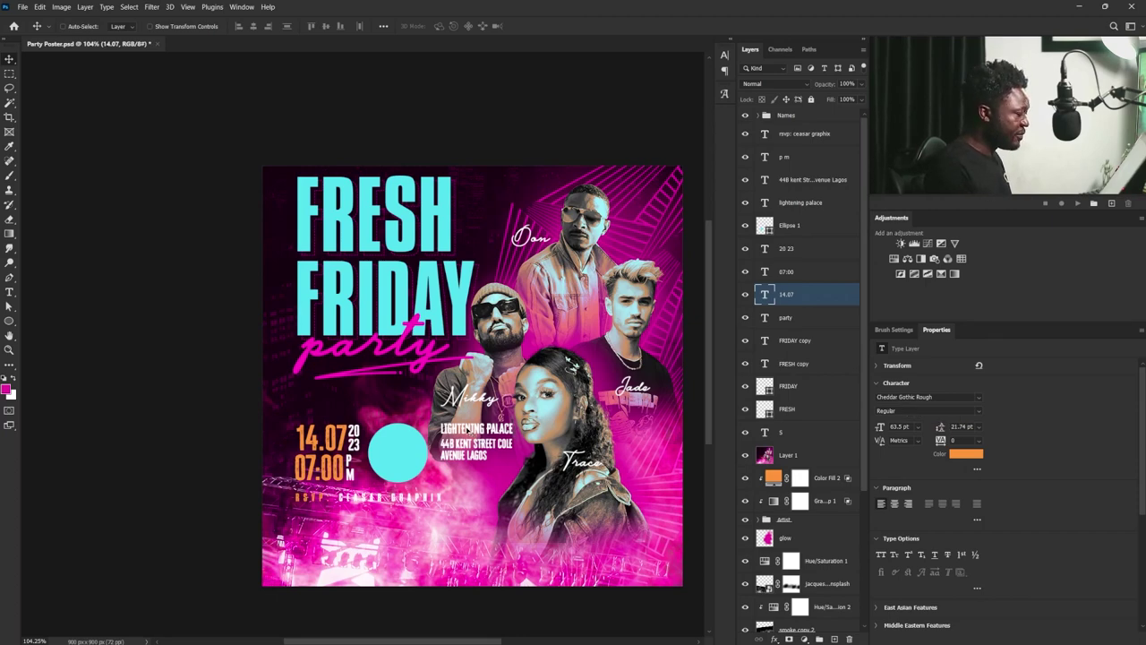
pyautogui.rightClick(467, 427)
pyautogui.click(454, 424)
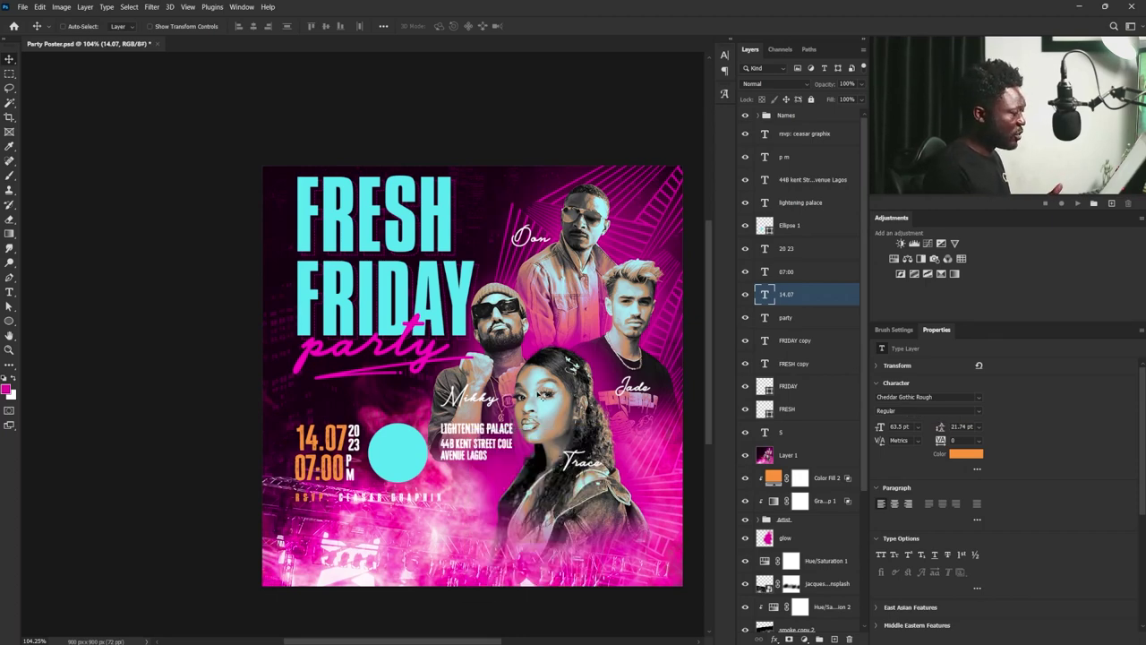
pyautogui.rightClick(475, 399)
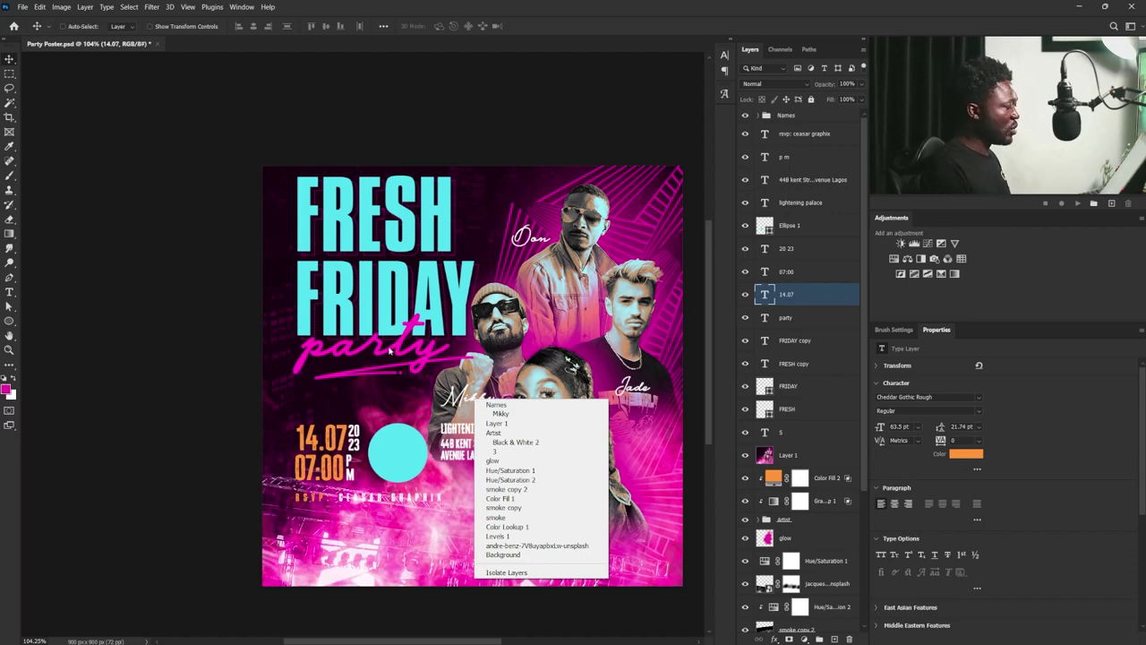
pyautogui.click(466, 339)
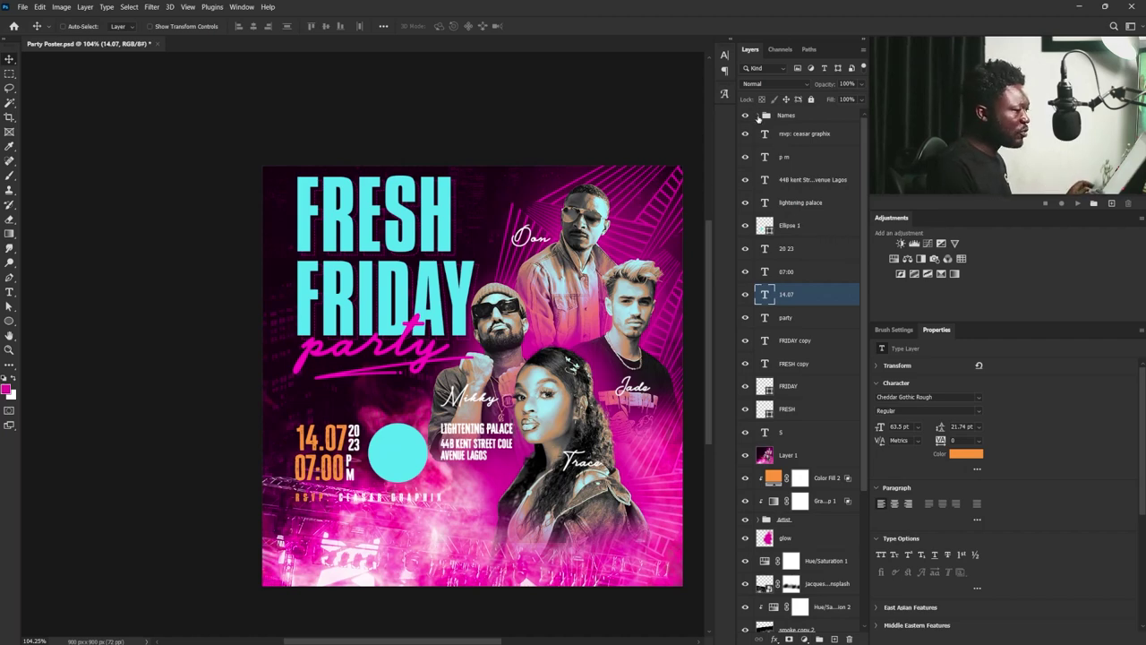
pyautogui.click(756, 116)
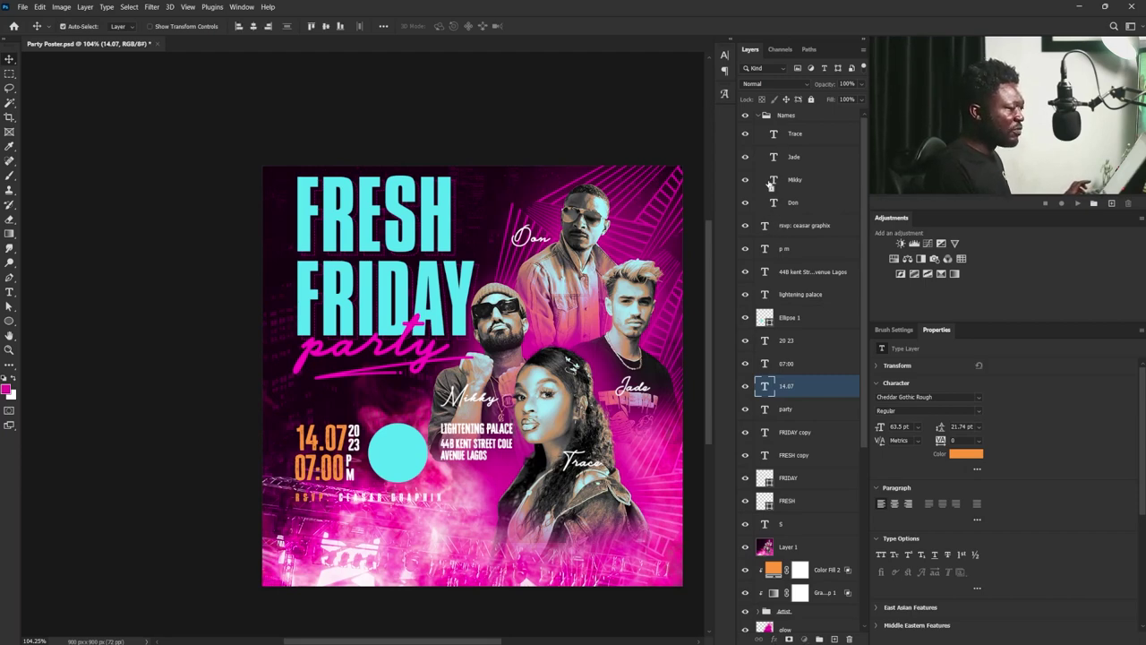
# - Load the name outlines as a selection and add a layer named shadow below Don
pyautogui.keyDown('ctrl'); pyautogui.click(772, 179); pyautogui.keyUp('ctrl')
pyautogui.keyDown('ctrl'); pyautogui.keyDown('shift'); pyautogui.click(772, 179); pyautogui.keyUp('shift'); pyautogui.keyUp('ctrl')
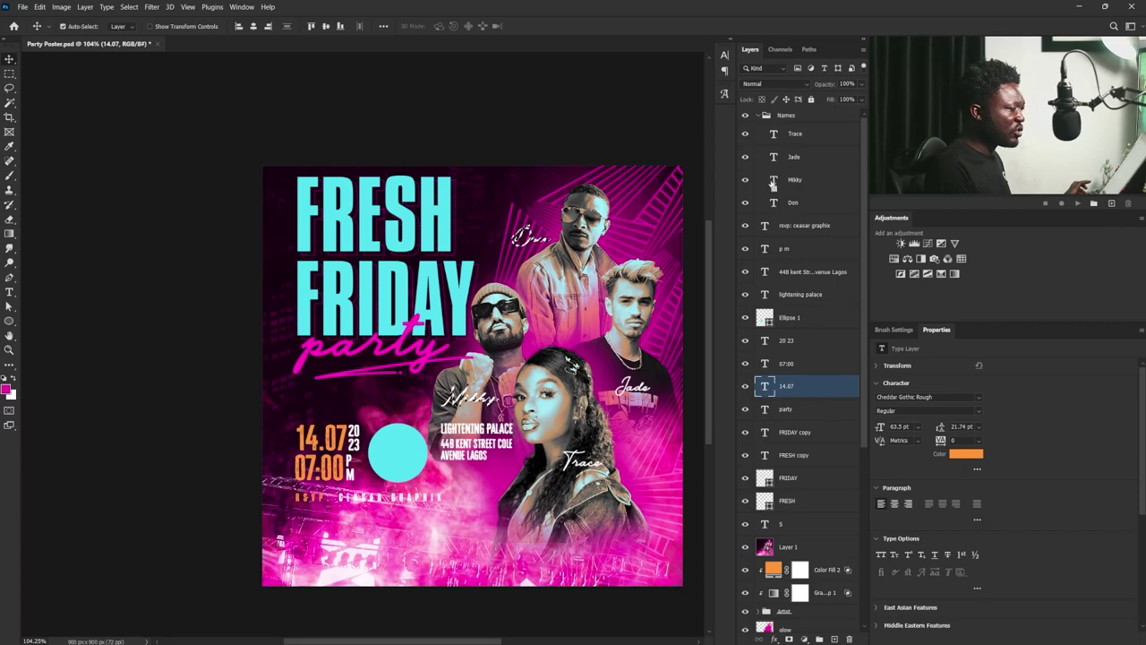
pyautogui.keyDown('ctrl'); pyautogui.keyDown('shift'); pyautogui.click(775, 139); pyautogui.keyUp('shift'); pyautogui.keyUp('ctrl')
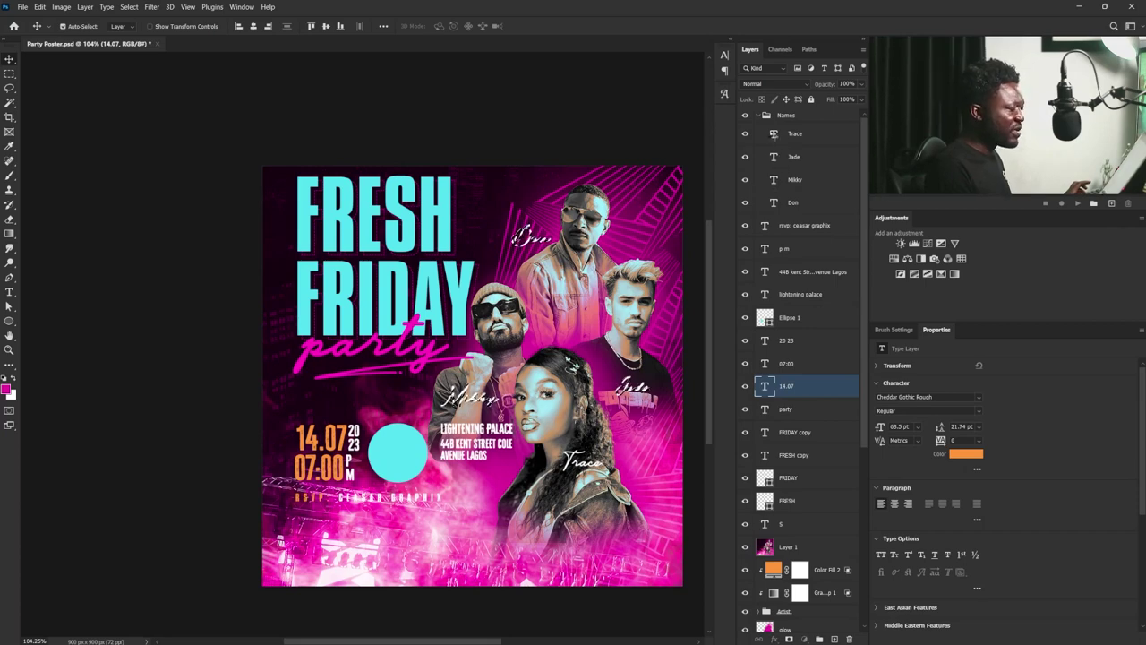
pyautogui.click(795, 204)
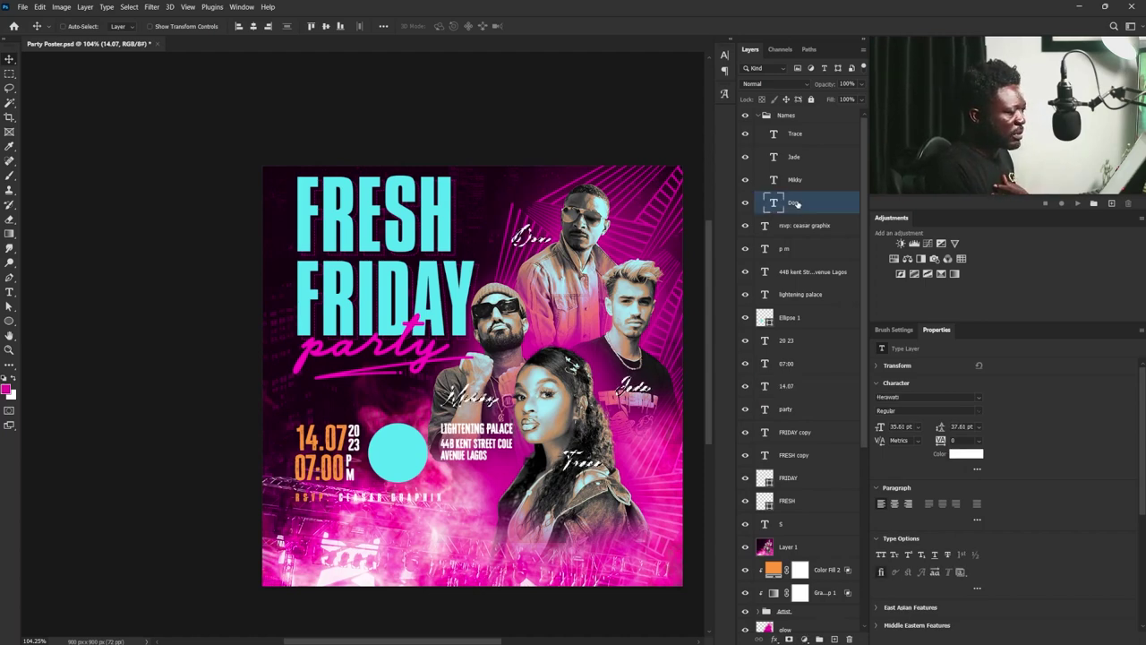
pyautogui.click(835, 639)
pyautogui.doubleClick(796, 203)
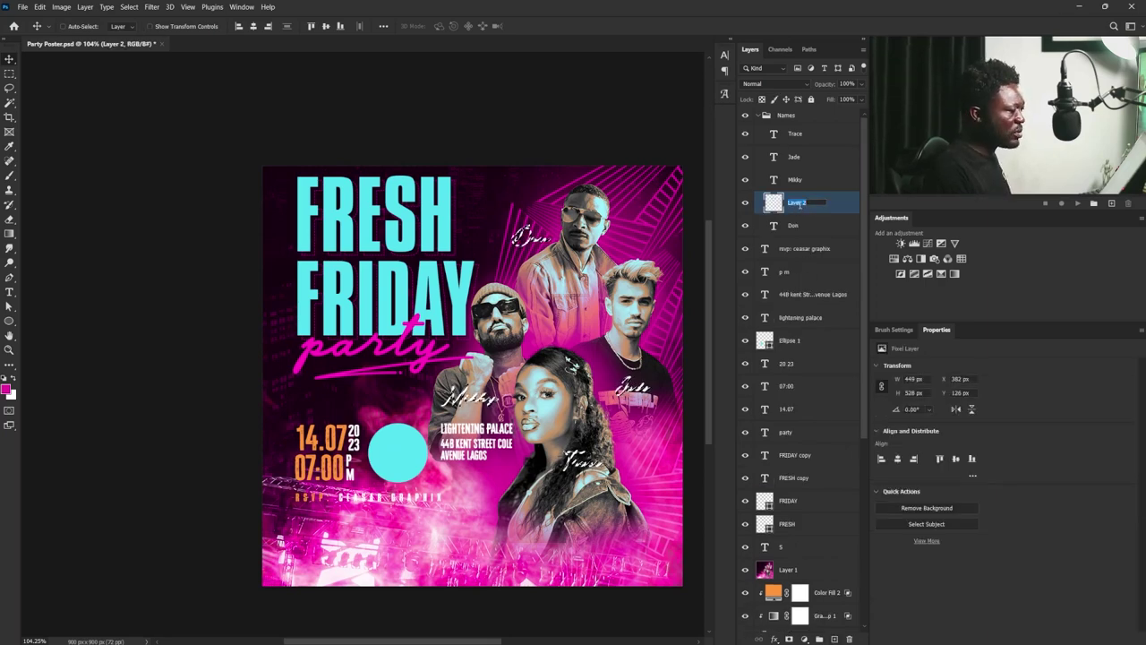
pyautogui.write('gl')
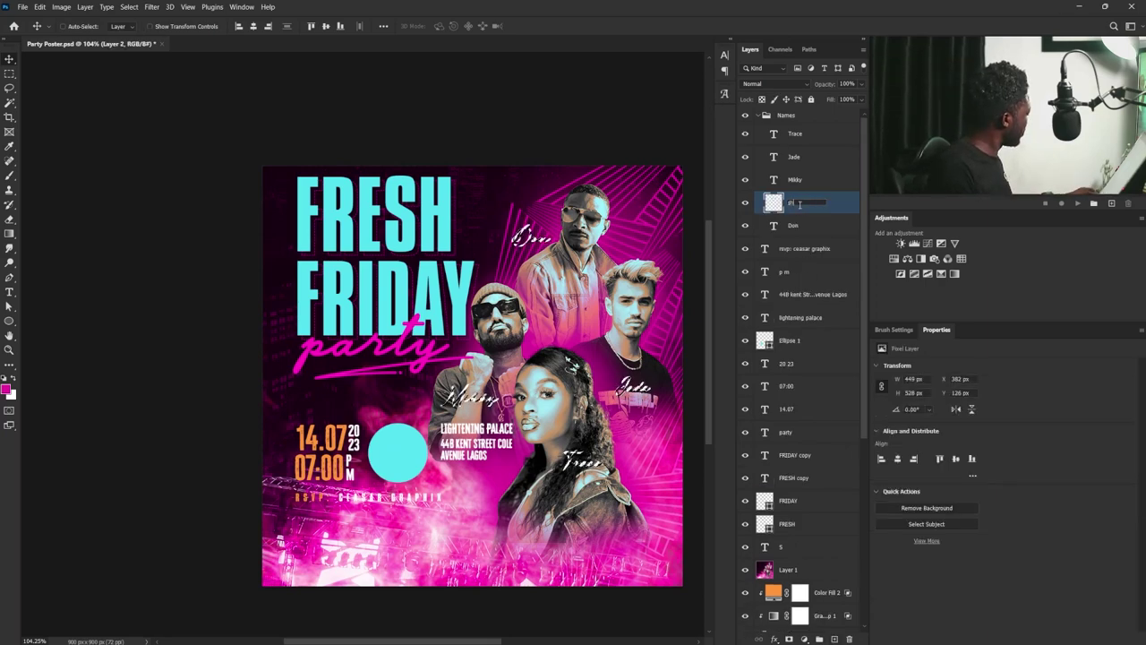
pyautogui.write('adow')
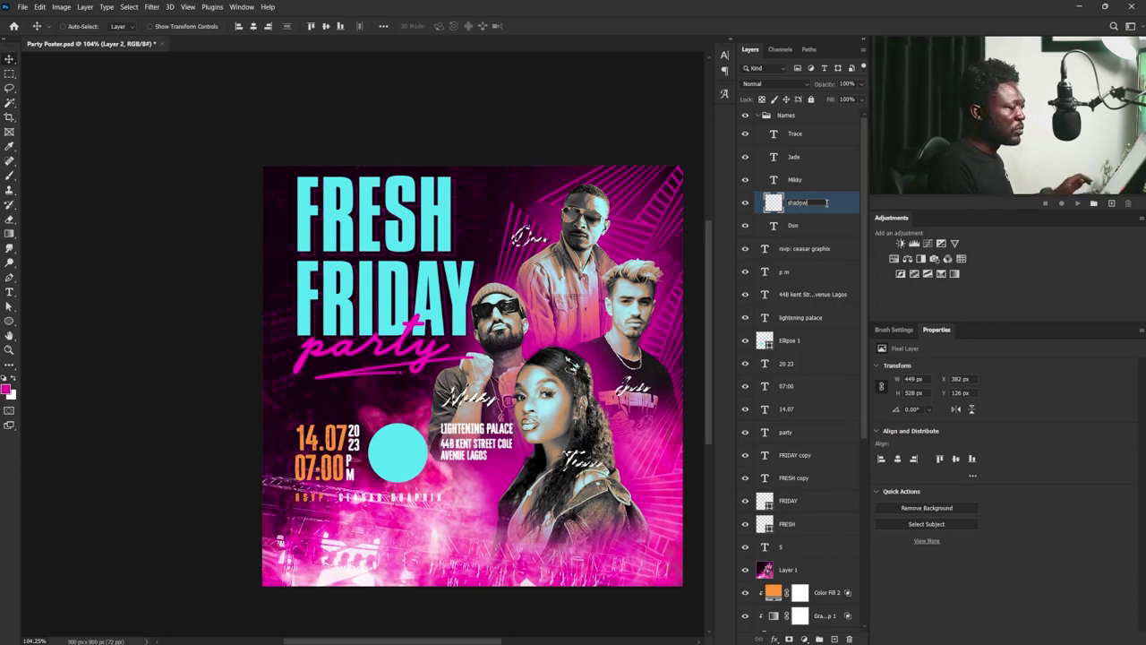
pyautogui.press('Return')
pyautogui.moveTo(819, 204); pyautogui.dragTo(817, 234)
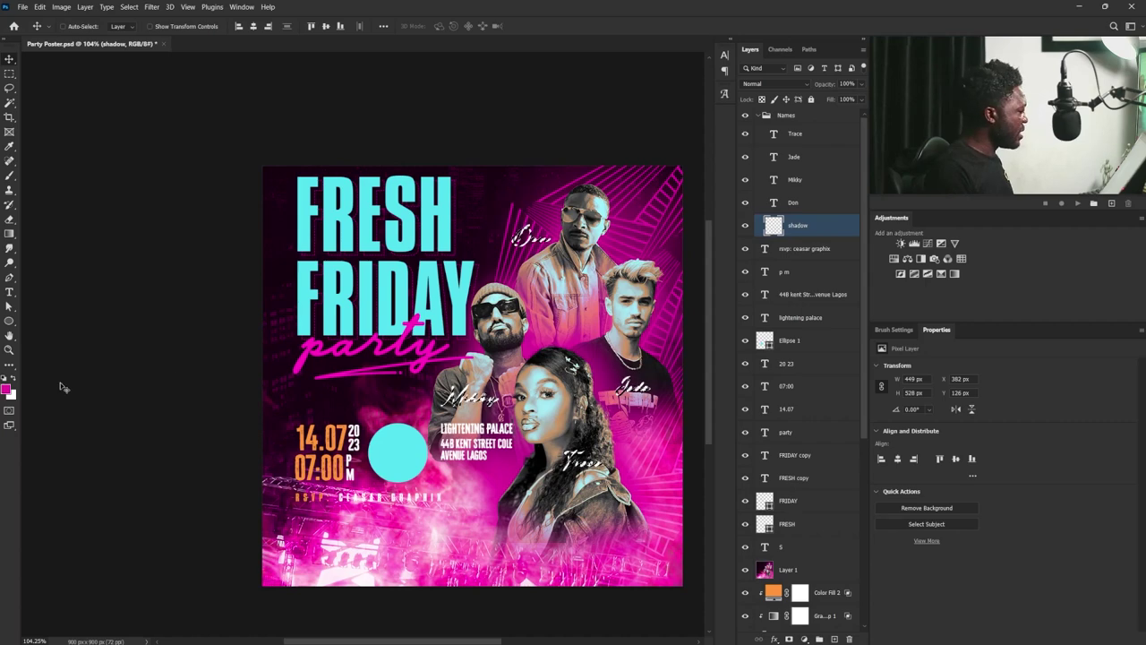
# - Set the foreground to dark magenta #910065, offset the shadow, and collapse Names
pyautogui.click(7, 388)
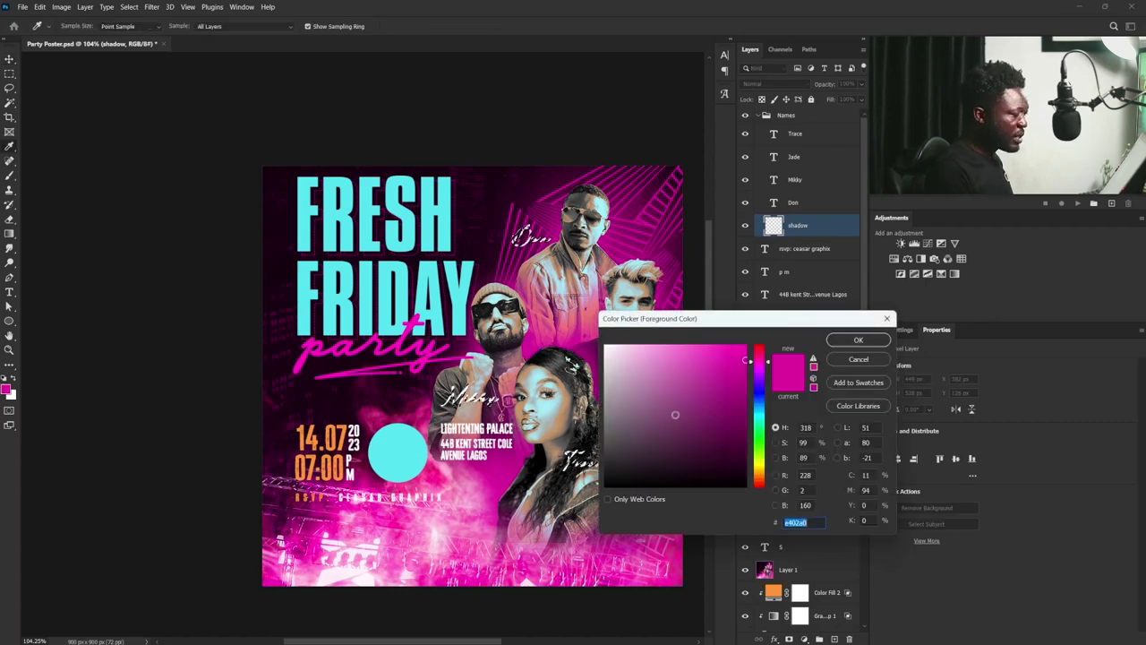
pyautogui.click(749, 360)
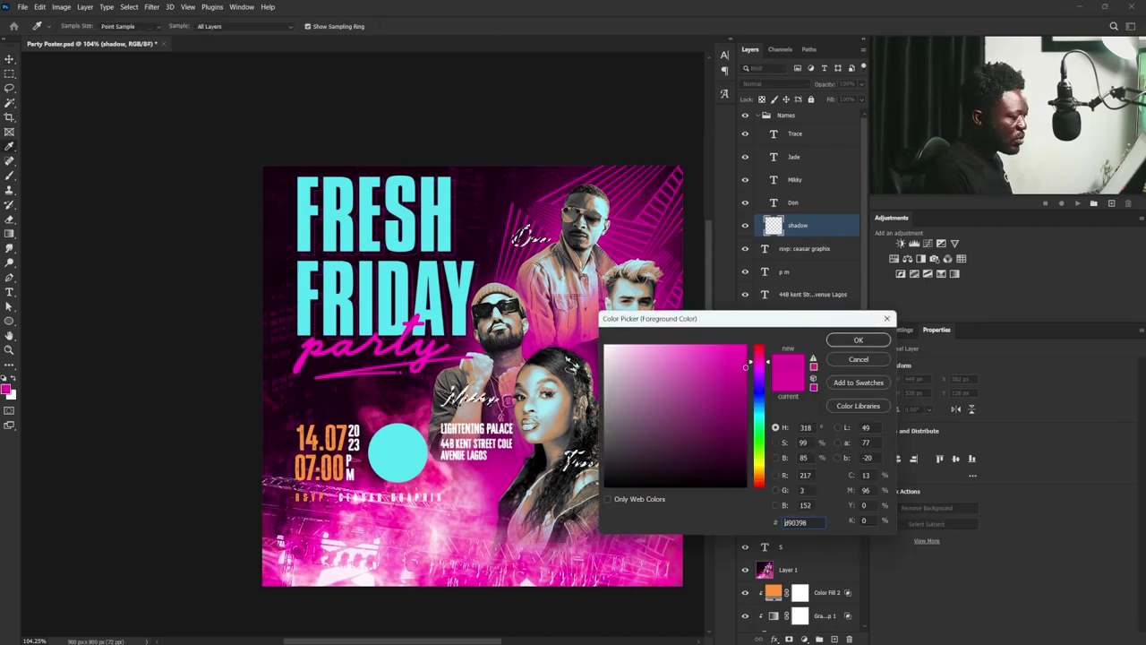
pyautogui.moveTo(745, 366); pyautogui.dragTo(745, 399)
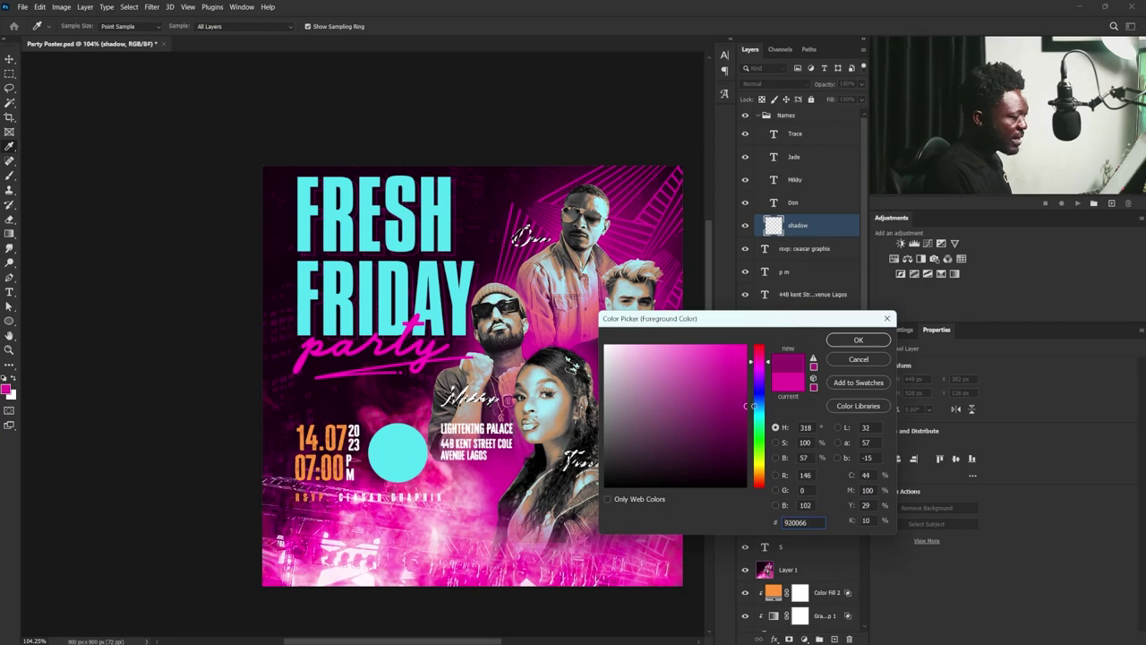
pyautogui.click(799, 522)
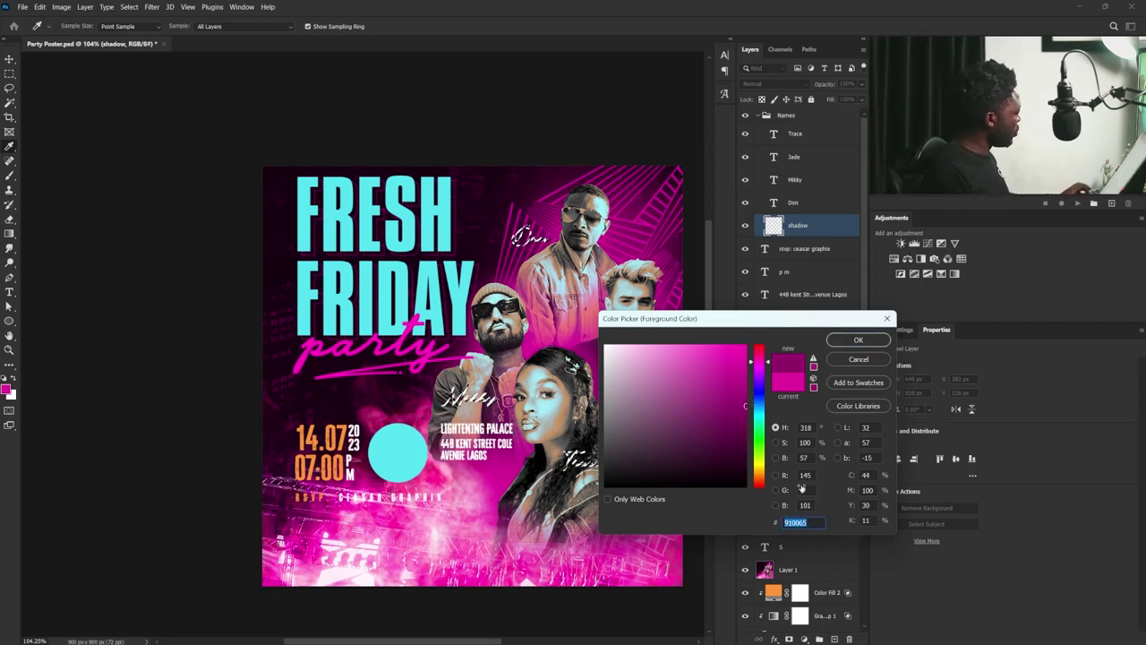
pyautogui.click(837, 339)
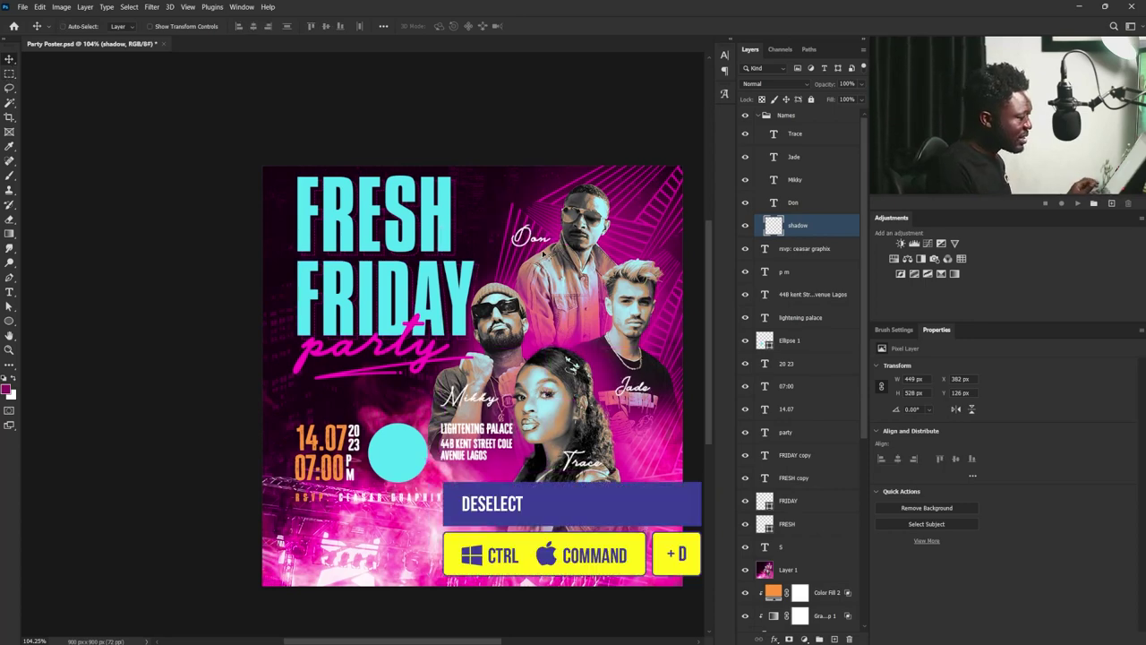
pyautogui.moveTo(555, 235); pyautogui.dragTo(558, 233)
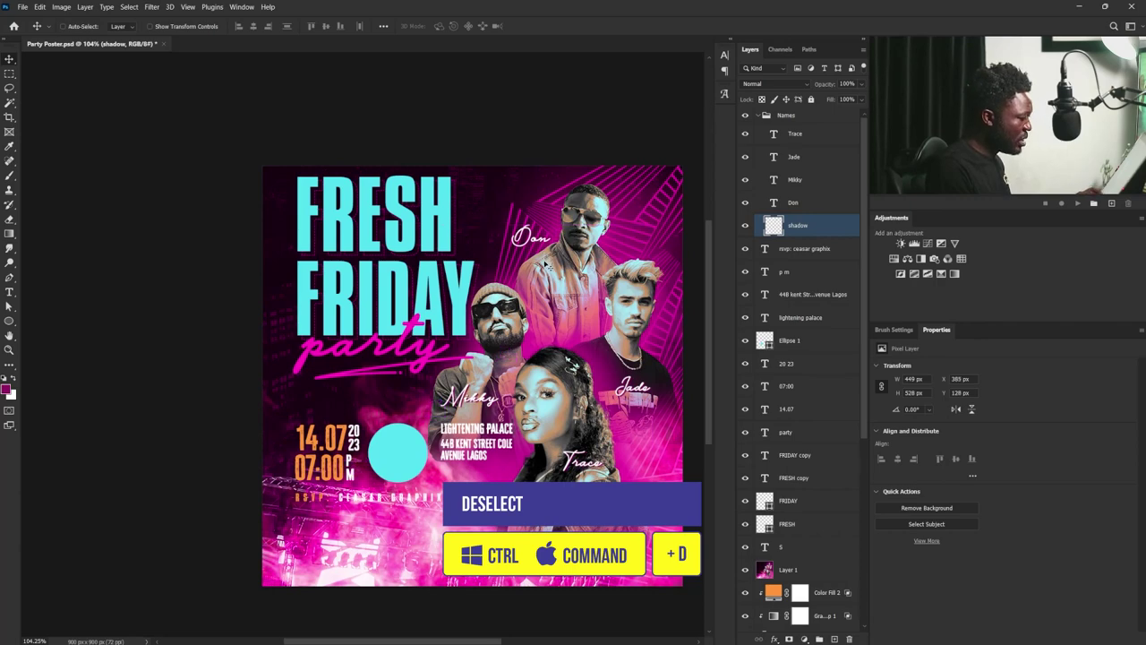
pyautogui.click(757, 116)
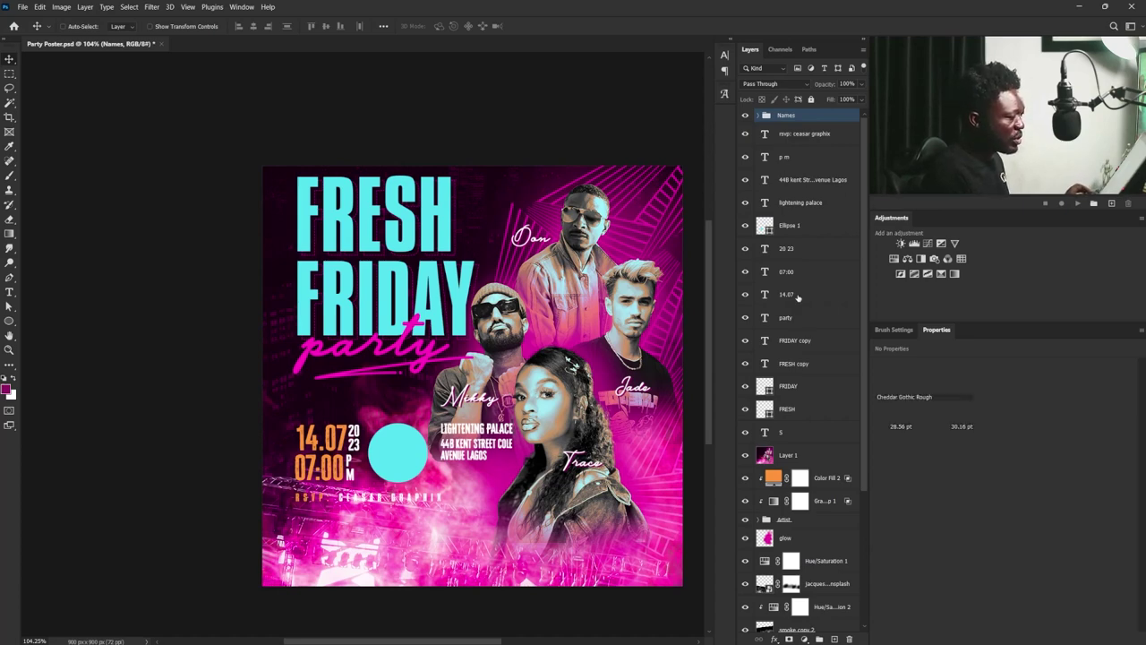
# - Group the event-detail layers from p m down to 14.07
pyautogui.click(788, 158)
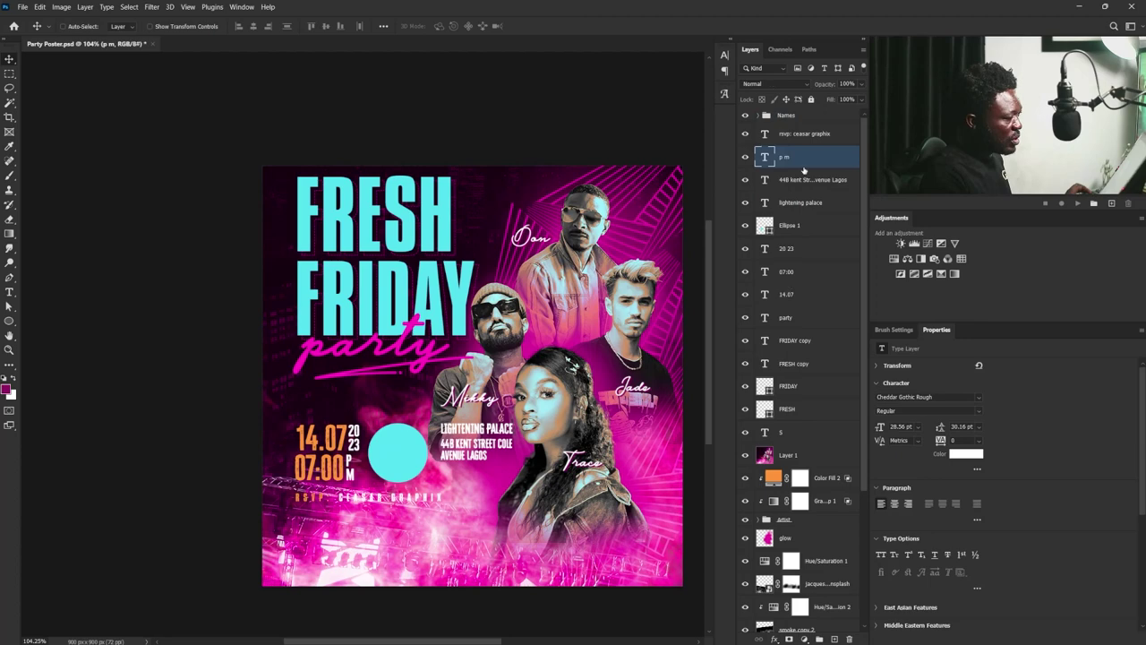
pyautogui.keyDown('shift'); pyautogui.click(788, 318); pyautogui.keyUp('shift')
pyautogui.hotkey('ctrl', 'z')
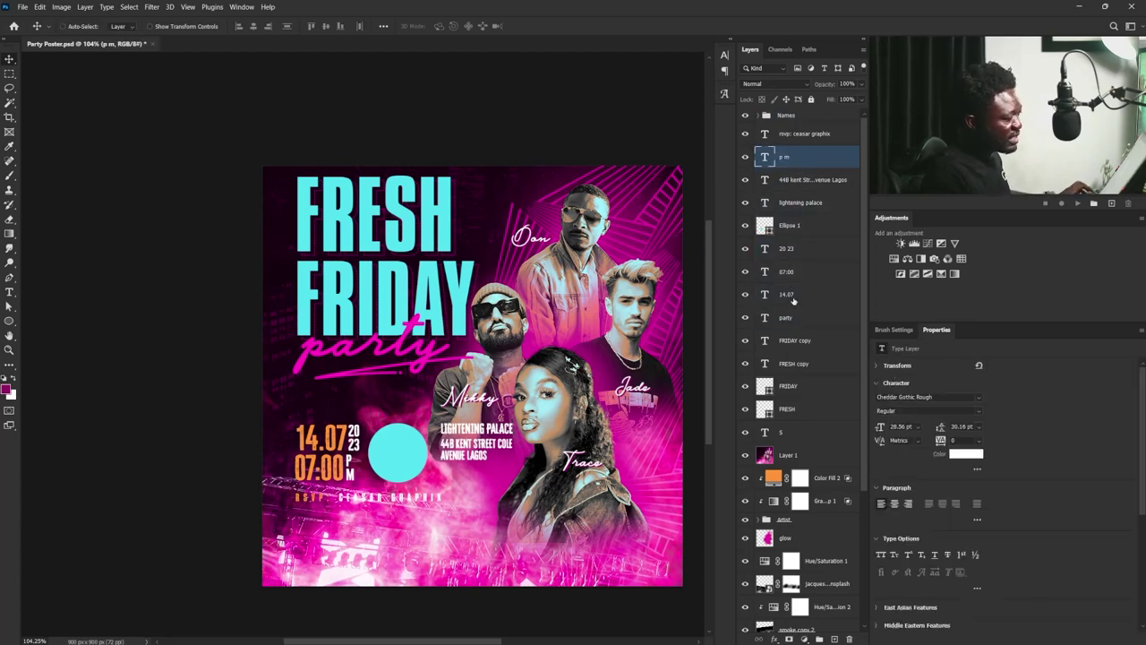
pyautogui.keyDown('shift'); pyautogui.click(792, 294); pyautogui.keyUp('shift')
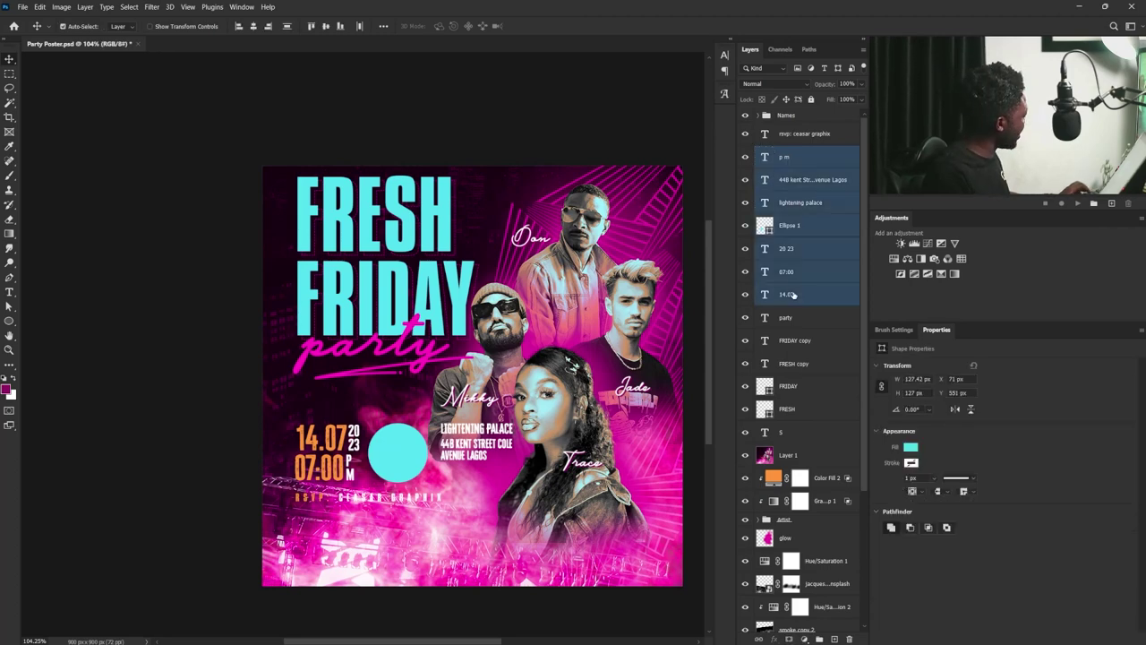
pyautogui.hotkey('ctrl', 'g')
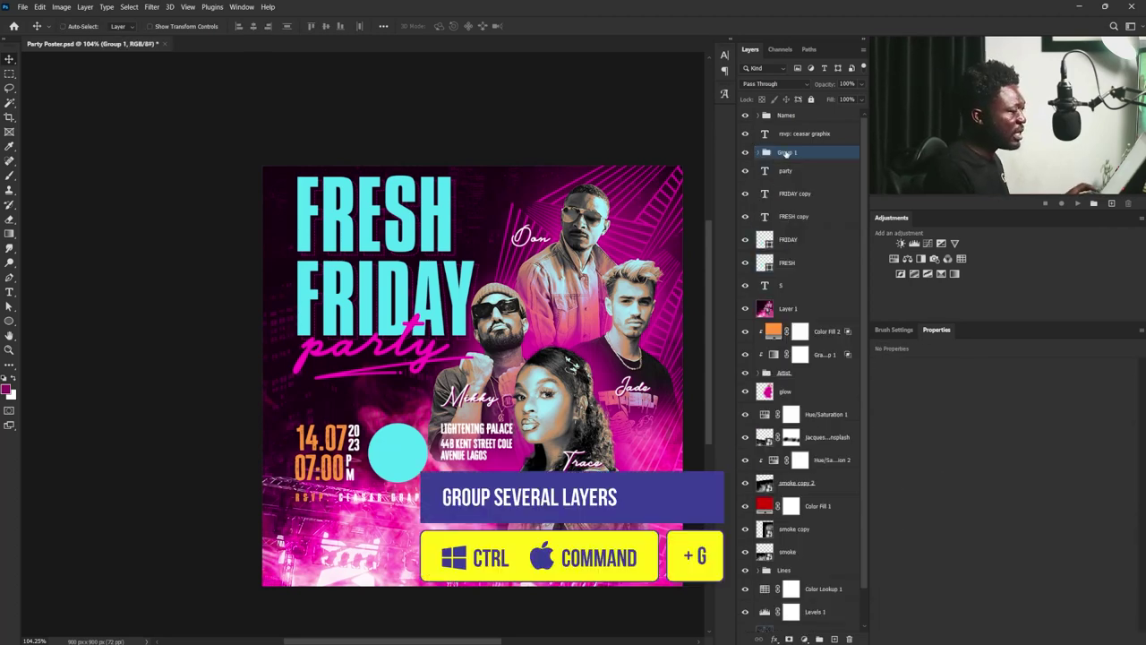
# - Rename the new group to D T V
pyautogui.doubleClick(786, 153)
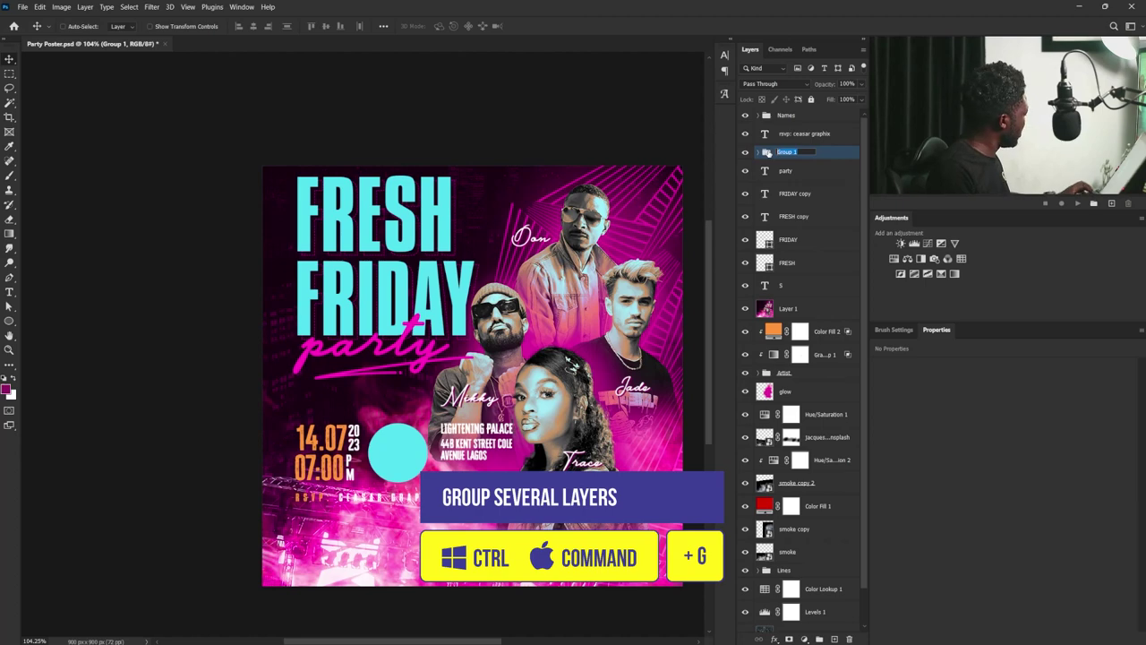
pyautogui.write('DJT')
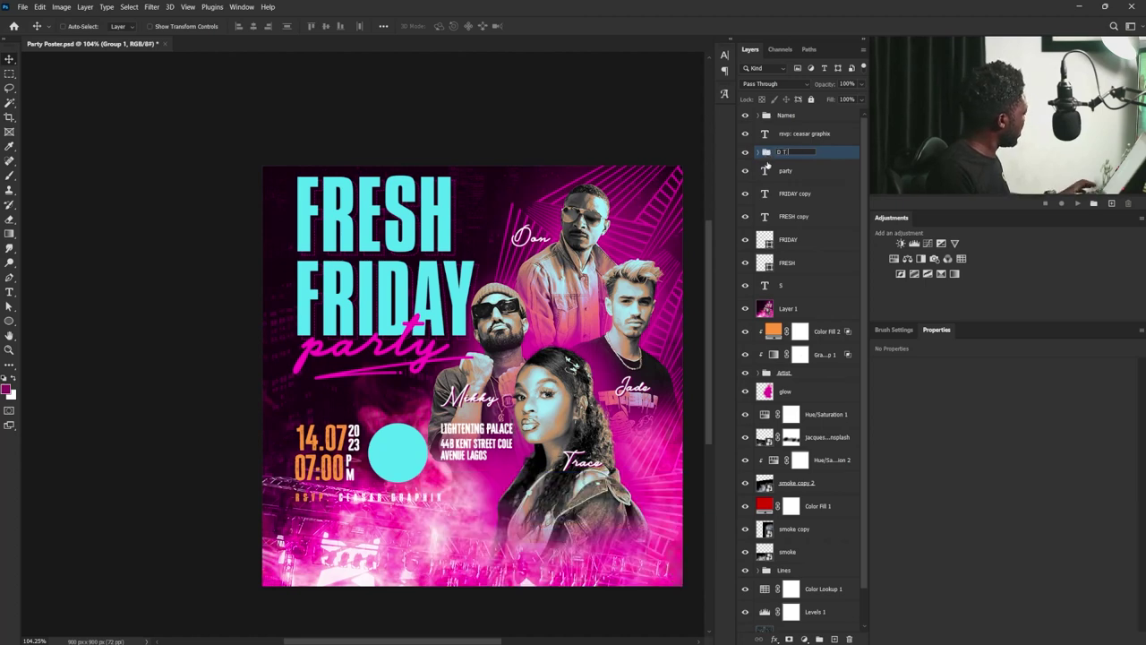
pyautogui.write(' V')
pyautogui.press('Return')
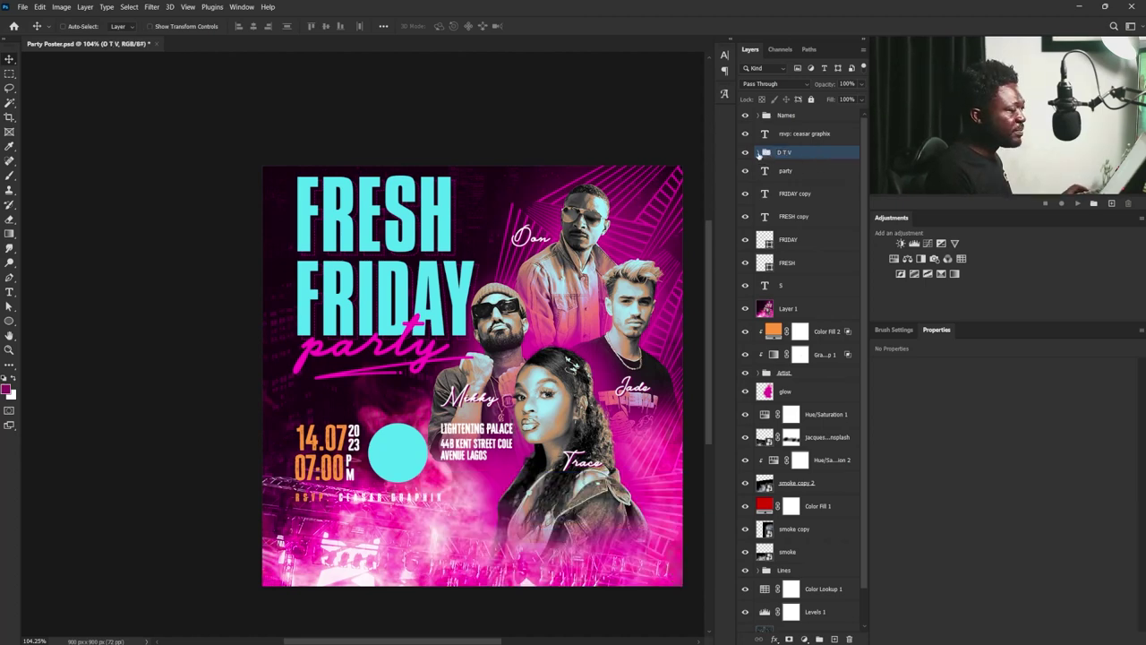
# - Load the p m, address, Lightening Palace, 20 23, 07:00 and 14.07 text as one selection
pyautogui.click(757, 152)
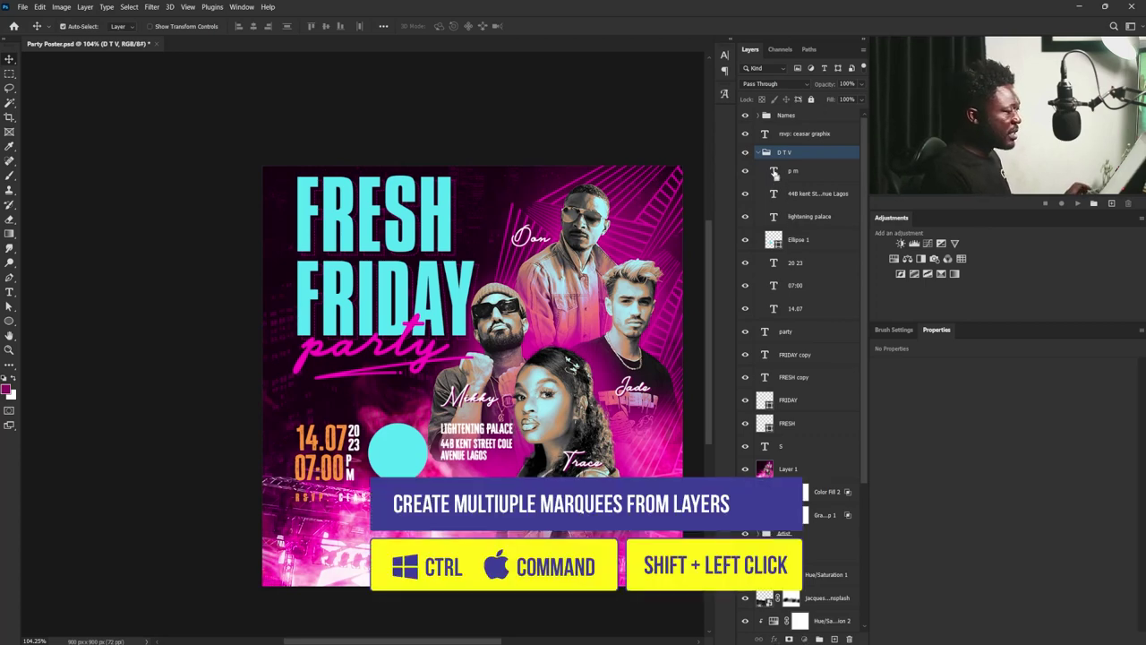
pyautogui.keyDown('ctrl'); pyautogui.click(775, 175); pyautogui.keyUp('ctrl')
pyautogui.keyDown('ctrl'); pyautogui.keyDown('shift'); pyautogui.click(774, 198); pyautogui.keyUp('shift'); pyautogui.keyUp('ctrl')
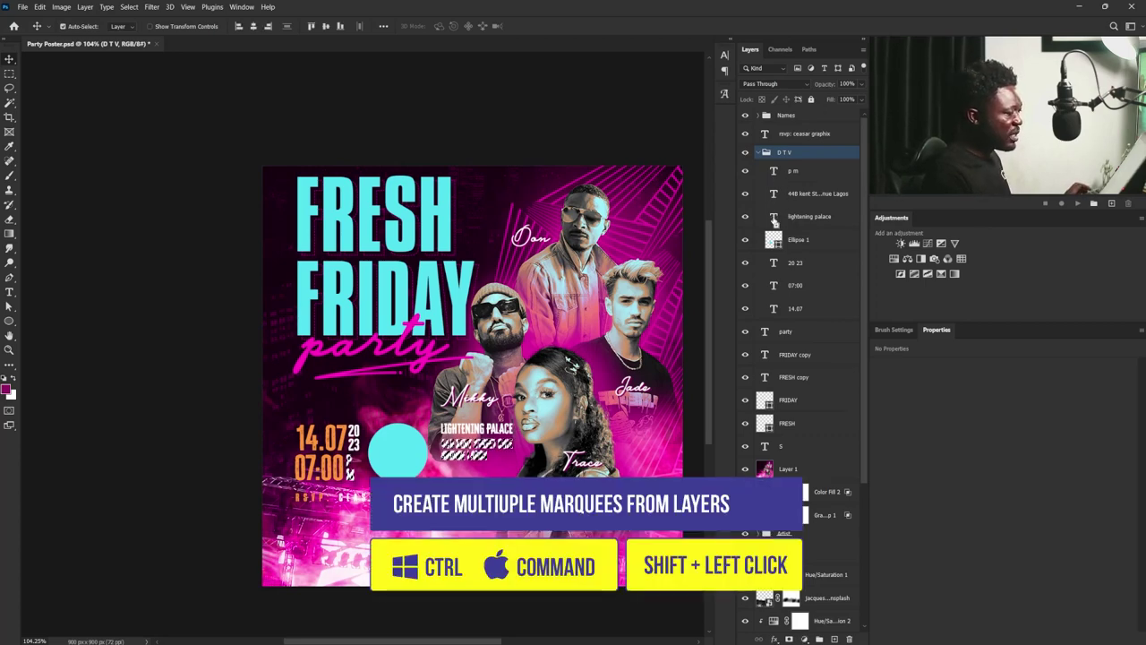
pyautogui.keyDown('ctrl'); pyautogui.keyDown('shift'); pyautogui.click(774, 217); pyautogui.keyUp('shift'); pyautogui.keyUp('ctrl')
pyautogui.keyDown('ctrl'); pyautogui.keyDown('shift'); pyautogui.click(774, 263); pyautogui.keyUp('shift'); pyautogui.keyUp('ctrl')
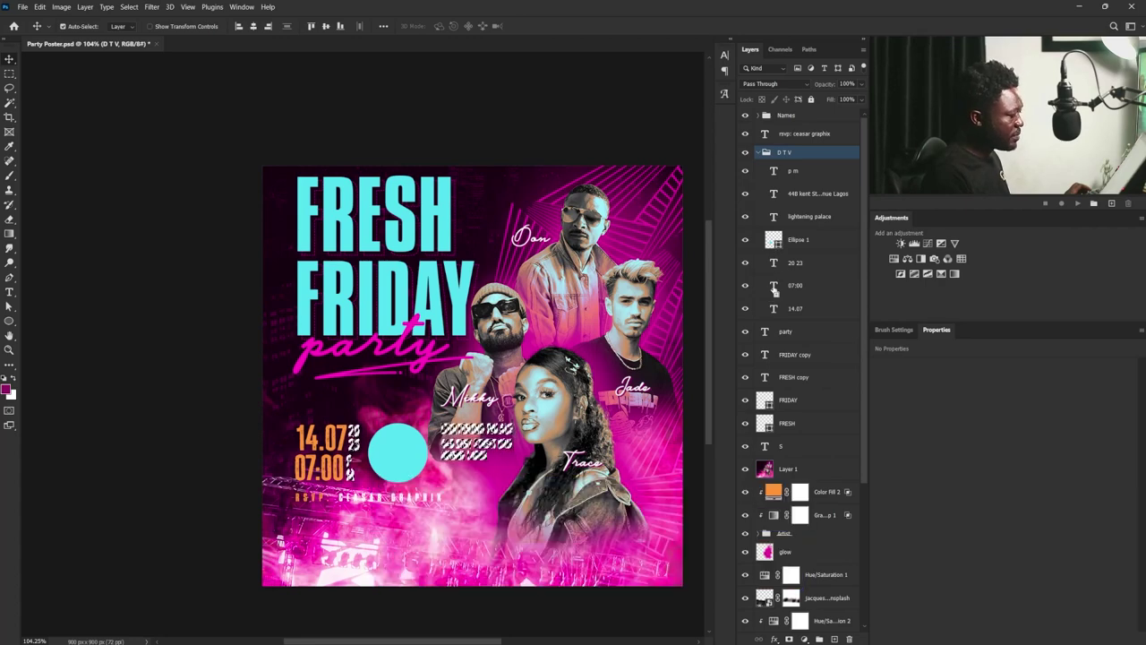
pyautogui.keyDown('ctrl'); pyautogui.keyDown('shift'); pyautogui.click(774, 285); pyautogui.keyUp('shift'); pyautogui.keyUp('ctrl')
pyautogui.keyDown('ctrl'); pyautogui.keyDown('shift'); pyautogui.click(773, 308); pyautogui.keyUp('shift'); pyautogui.keyUp('ctrl')
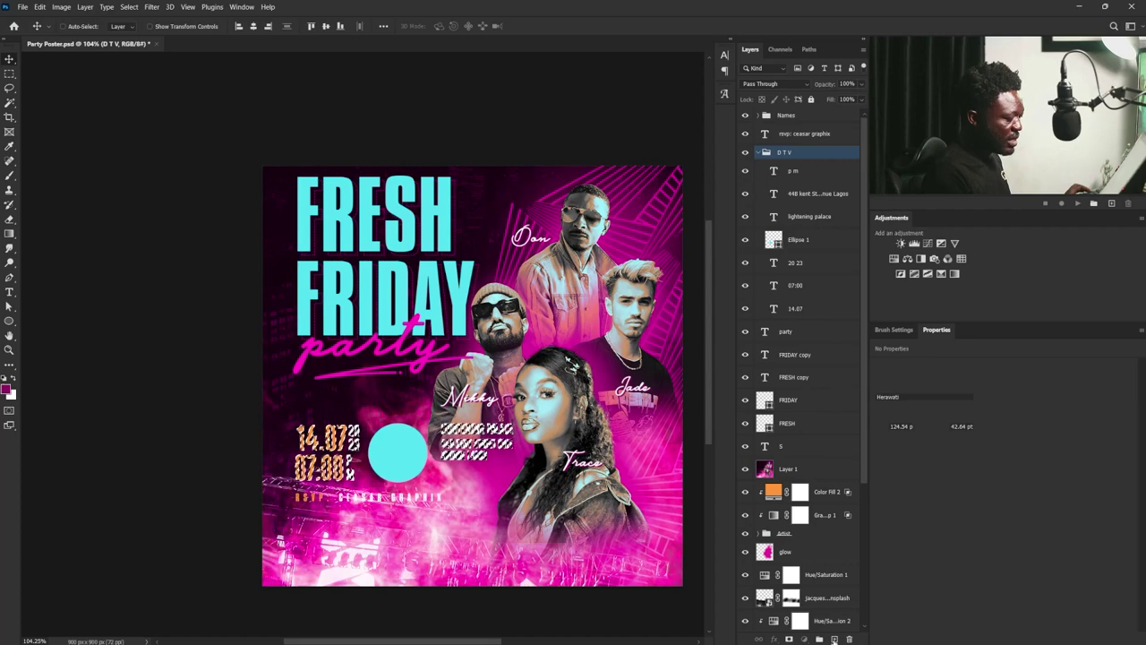
# - Create a new layer named DTV and move it into the D T V group
pyautogui.click(833, 638)
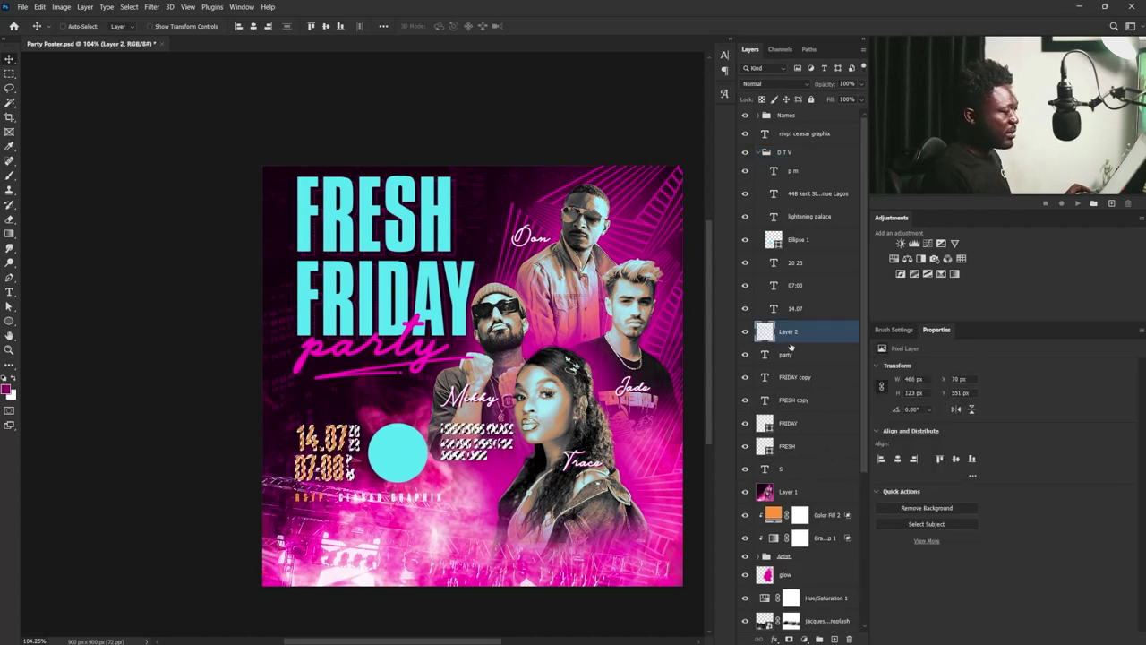
pyautogui.doubleClick(788, 331)
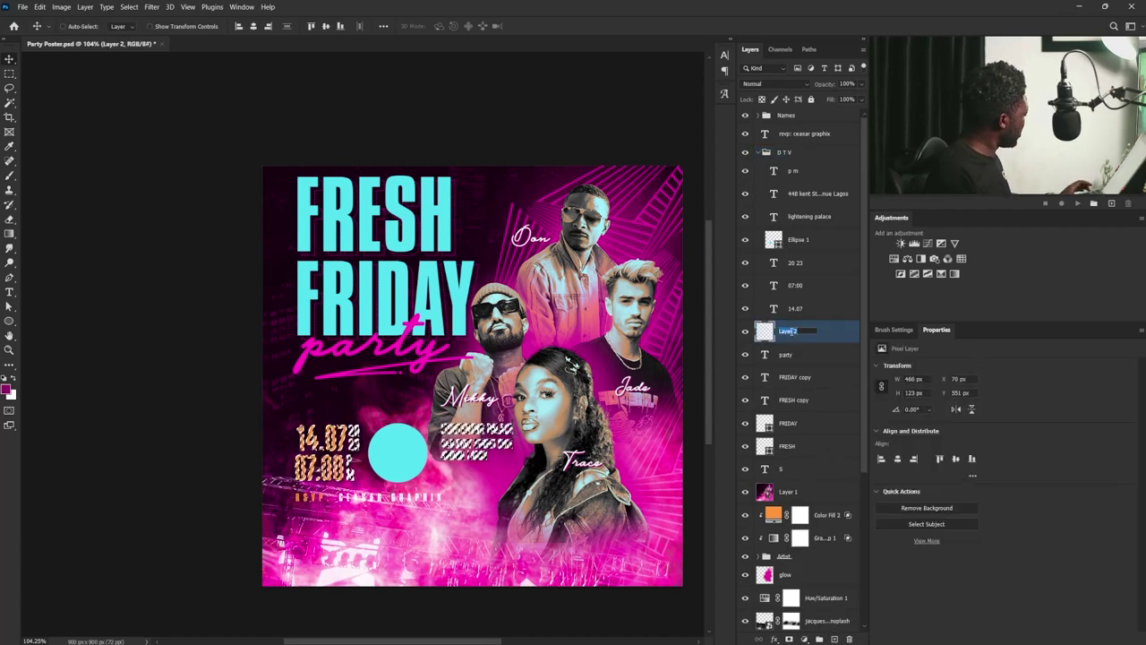
pyautogui.write('DTV')
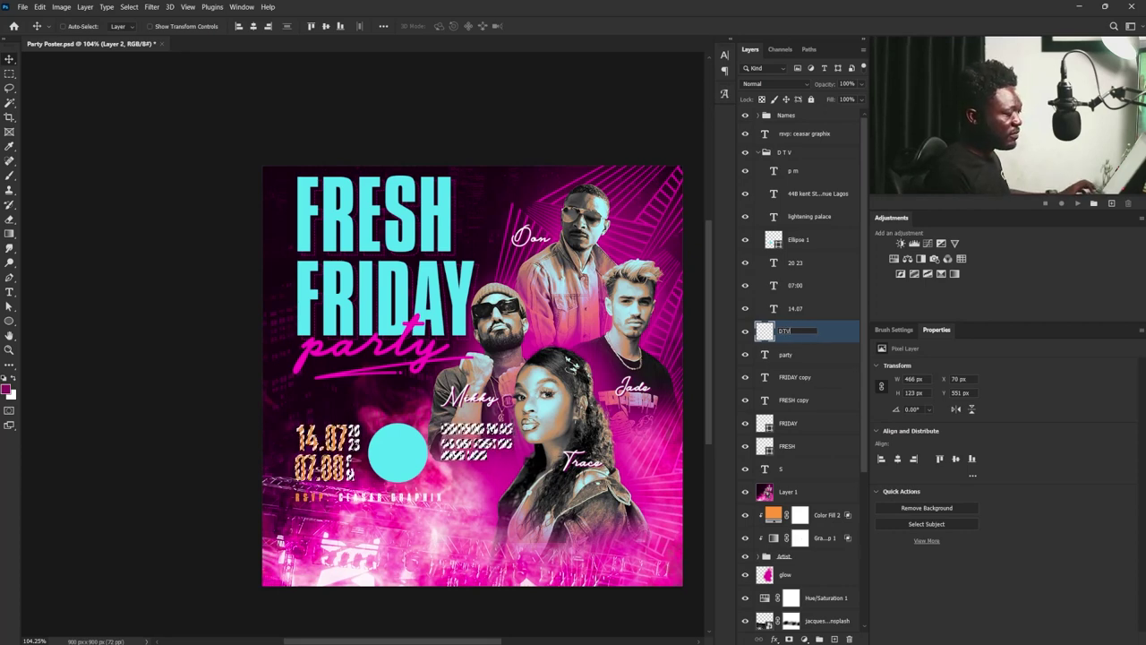
pyautogui.press('Return')
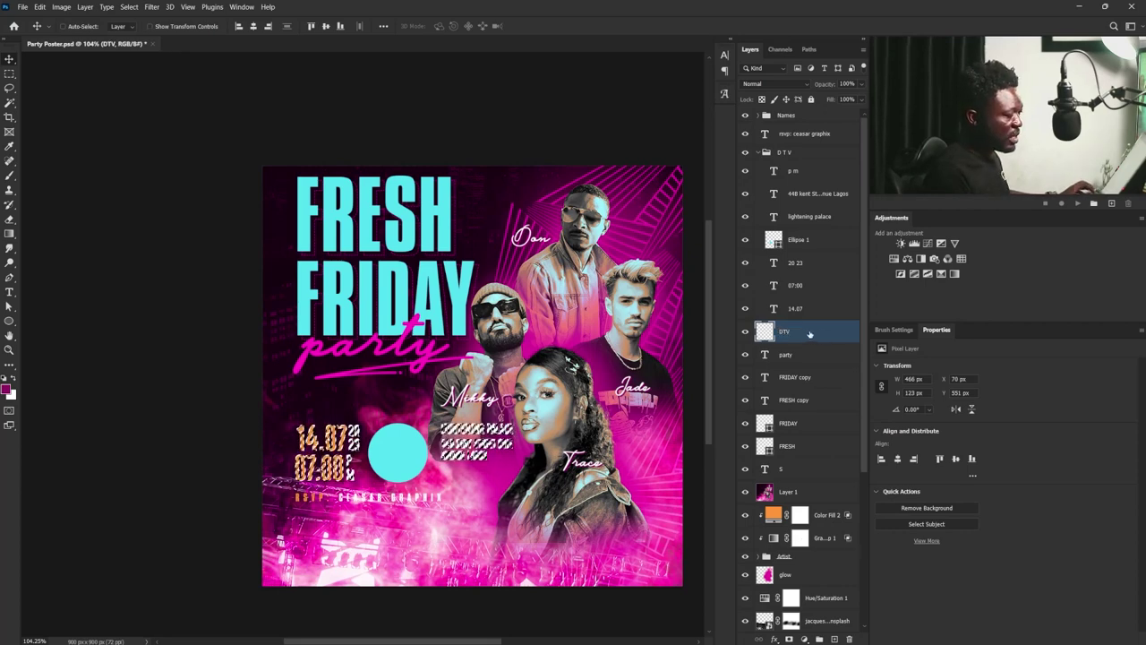
pyautogui.moveTo(795, 333); pyautogui.dragTo(807, 319)
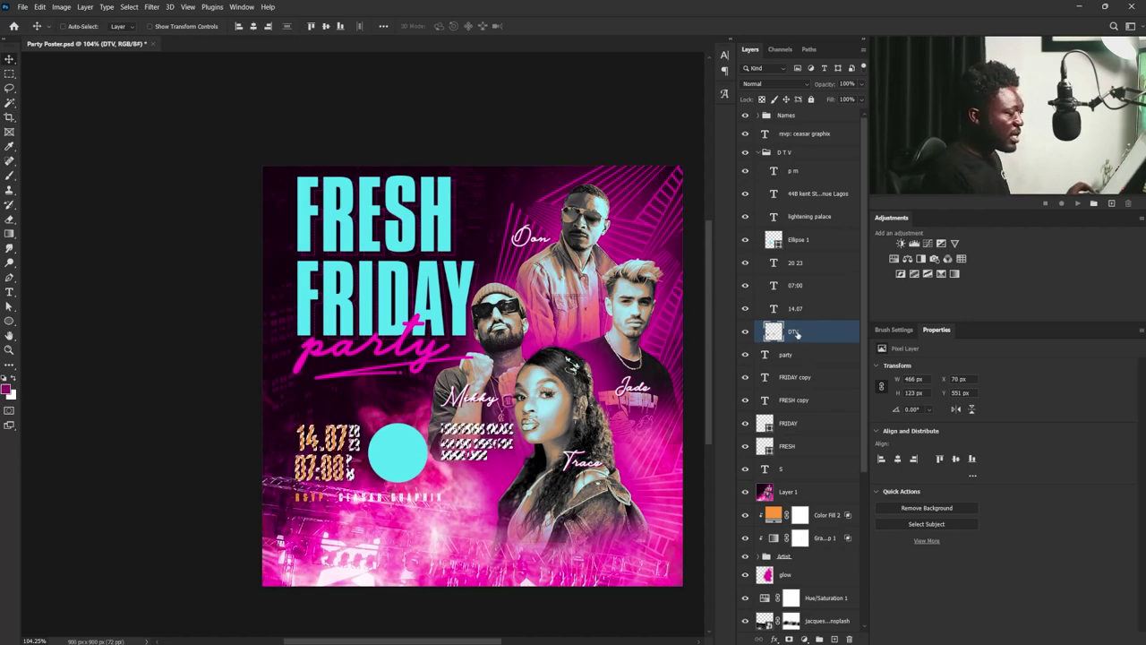
# - Rename the layer to DTV SHadow and nudge it 2 px right
pyautogui.doubleClick(793, 331)
pyautogui.click(803, 331)
pyautogui.write('S')
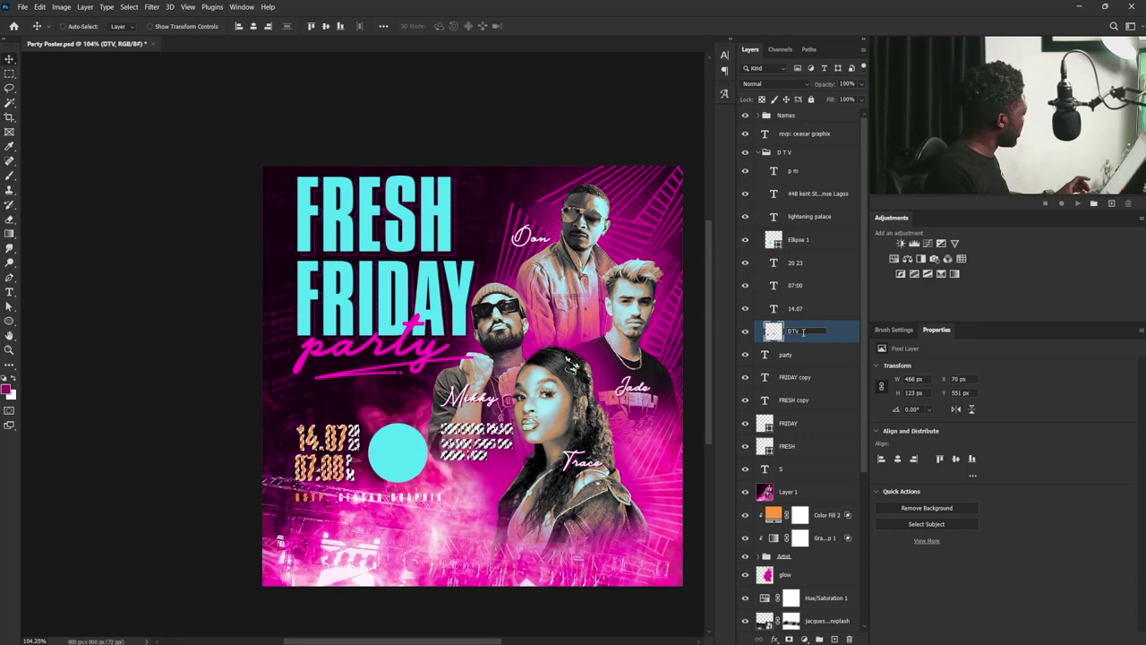
pyautogui.write('hadow')
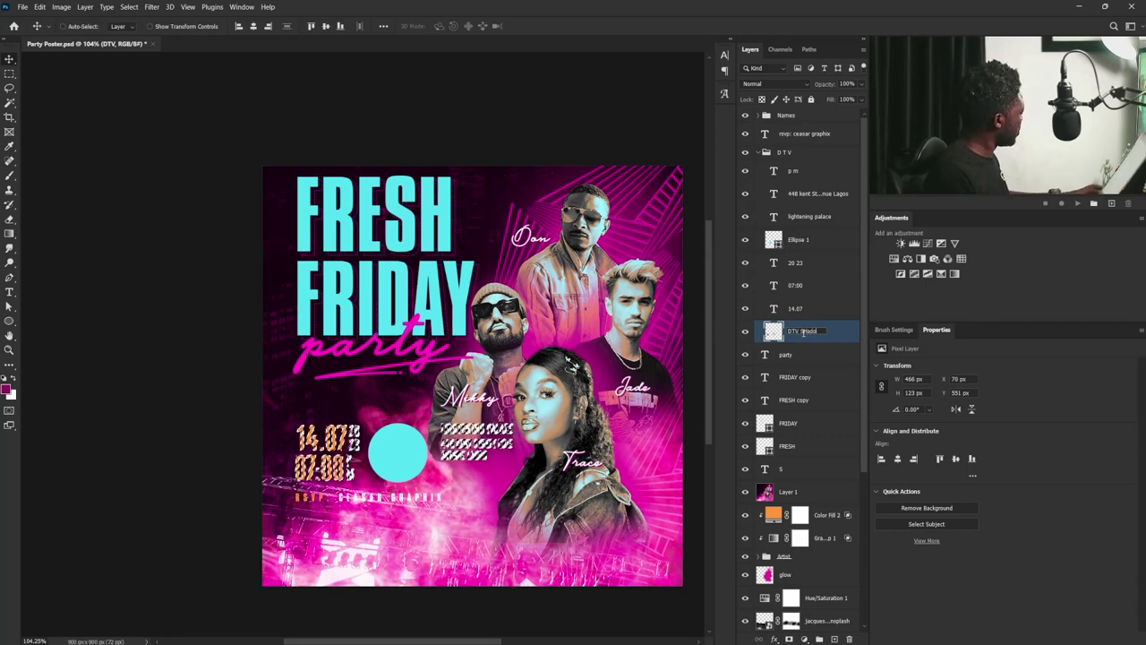
pyautogui.press('Return')
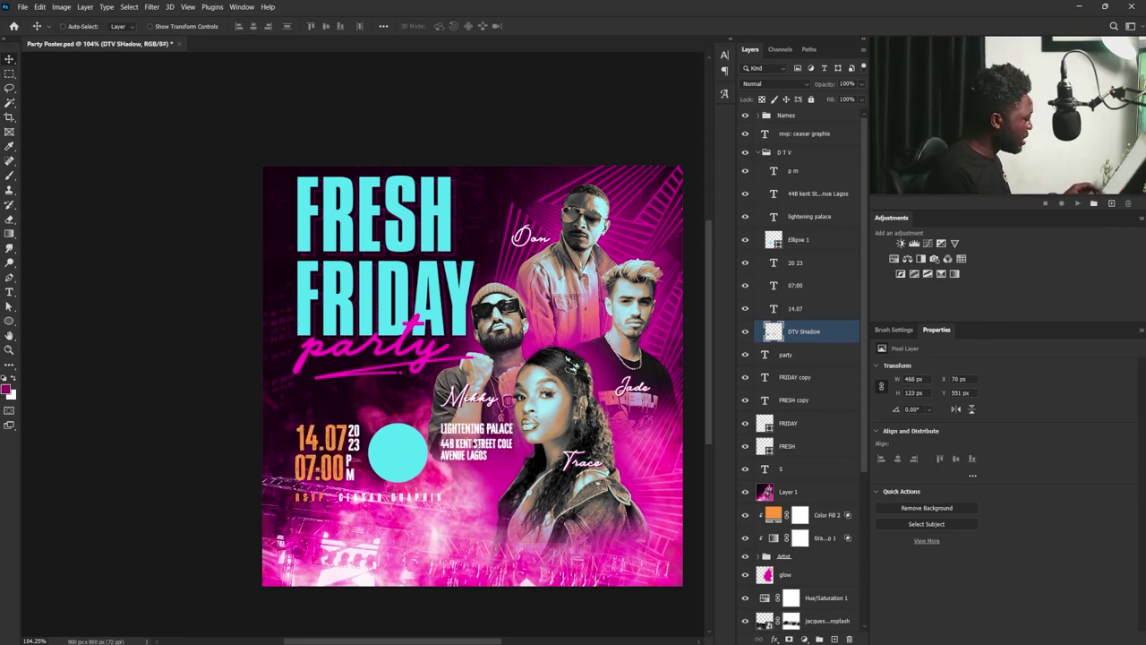
pyautogui.press('Right')
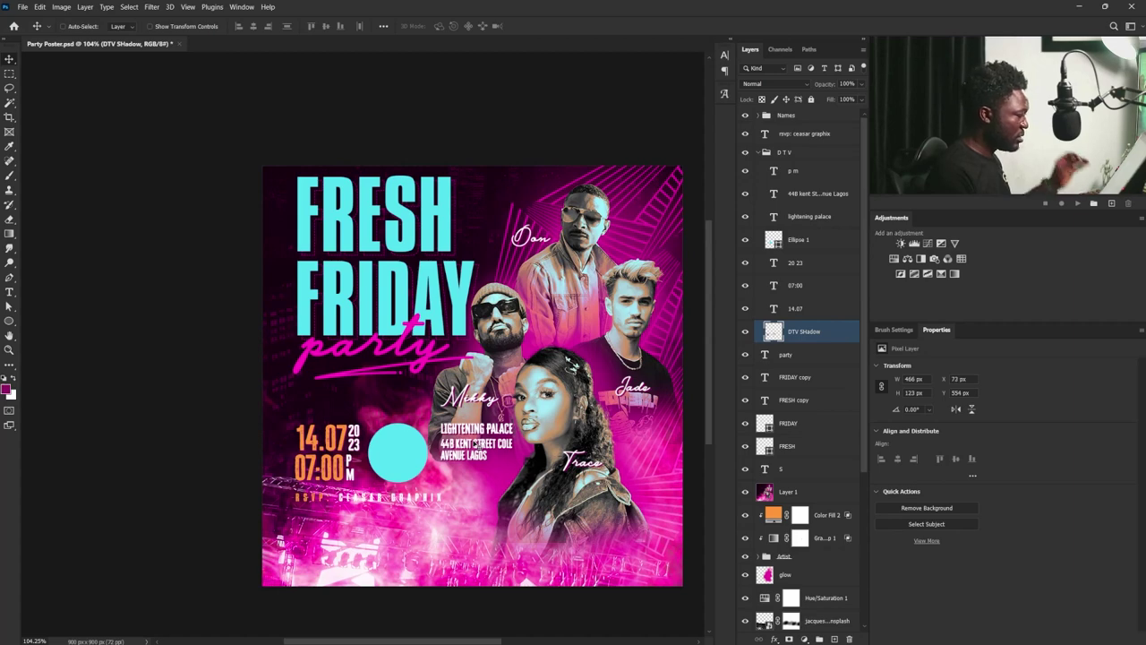
pyautogui.press('Right')
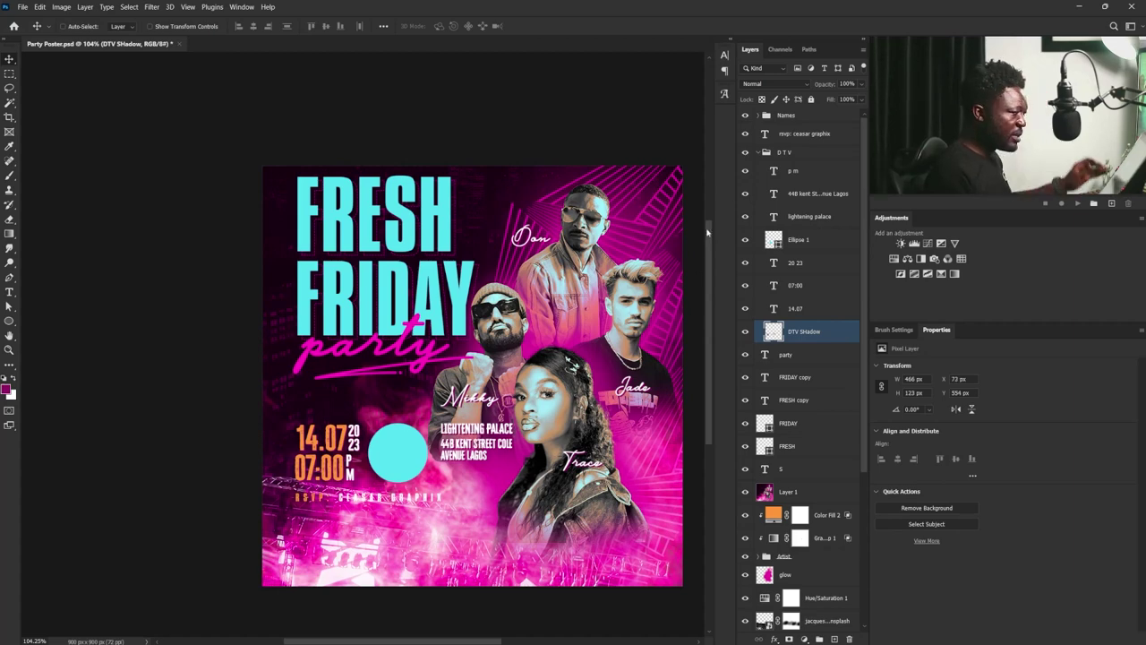
# - Collapse D T V, then group the six layers from party to s as 'Title'
pyautogui.click(764, 153)
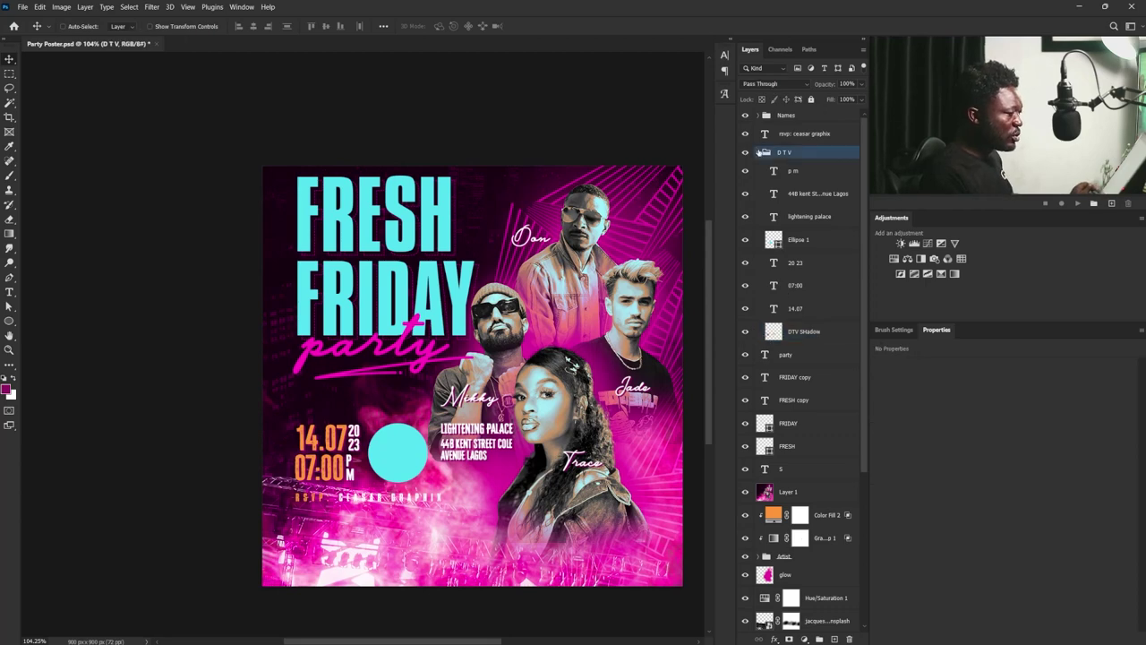
pyautogui.click(757, 152)
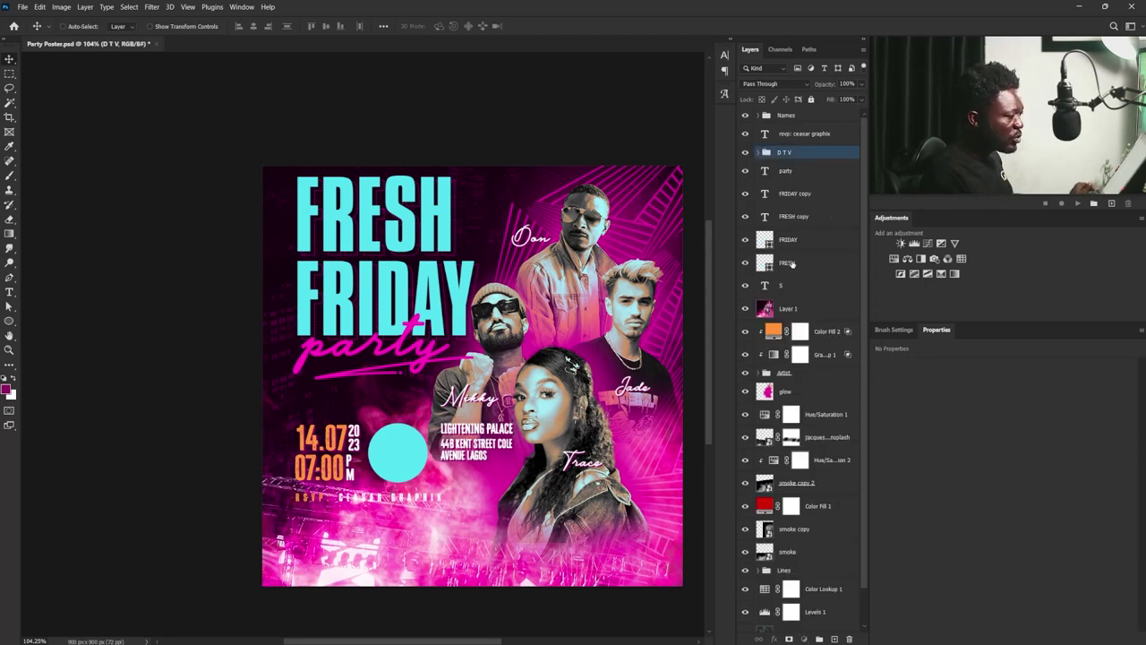
pyautogui.hotkey('alt', '[')
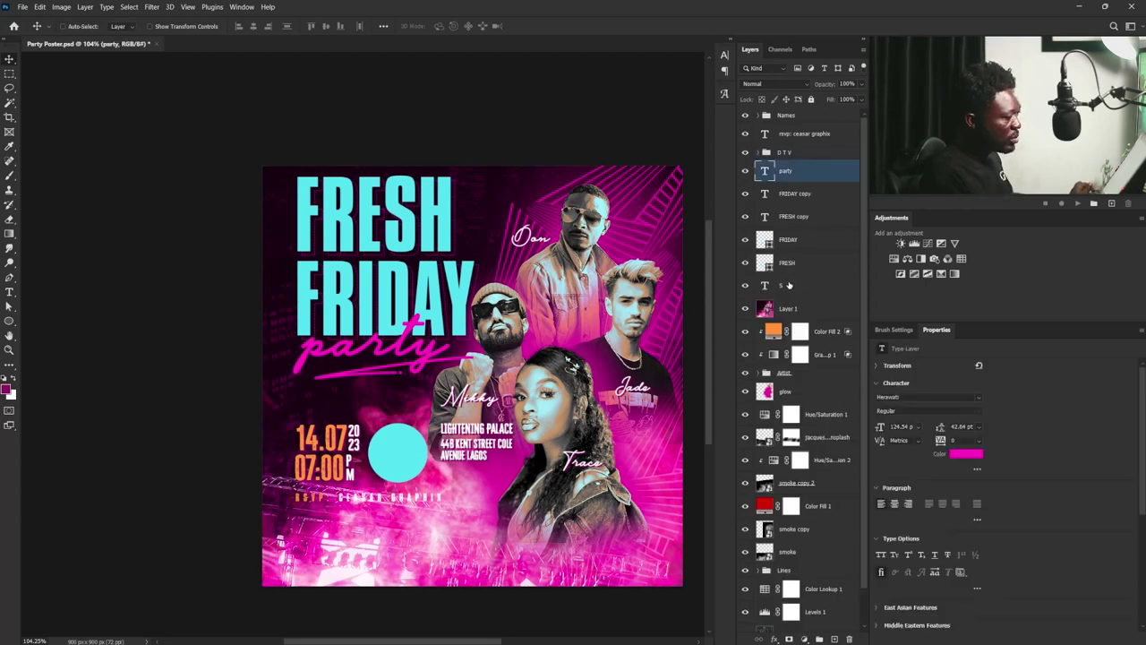
pyautogui.keyDown('shift'); pyautogui.click(789, 285); pyautogui.keyUp('shift')
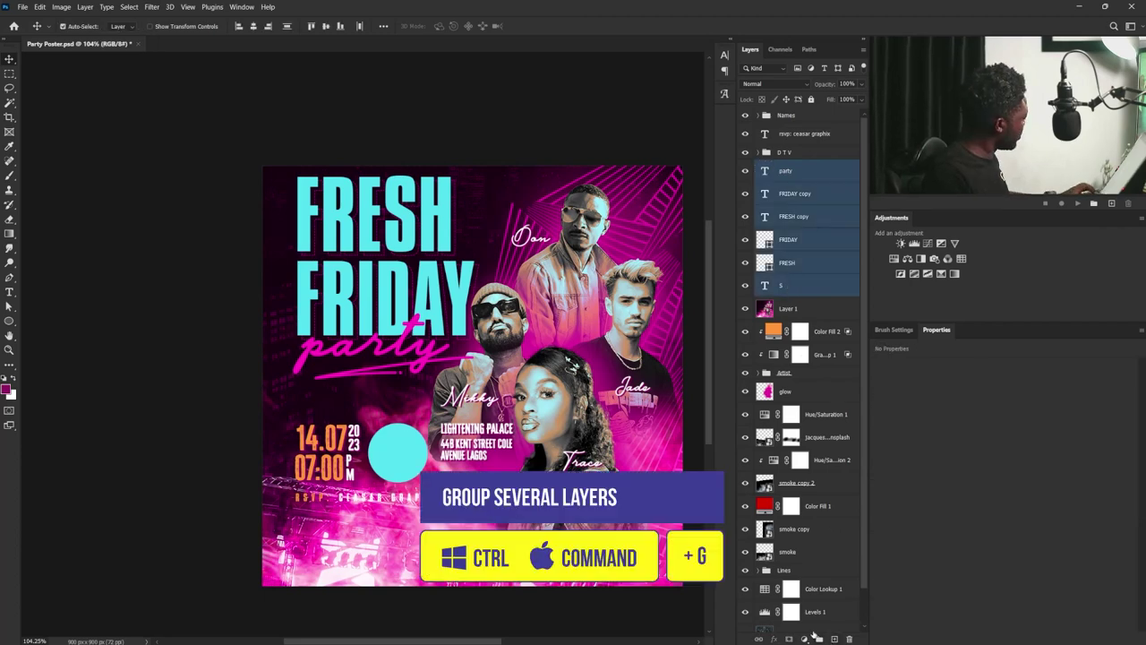
pyautogui.hotkey('ctrl', 'g')
pyautogui.doubleClick(786, 166)
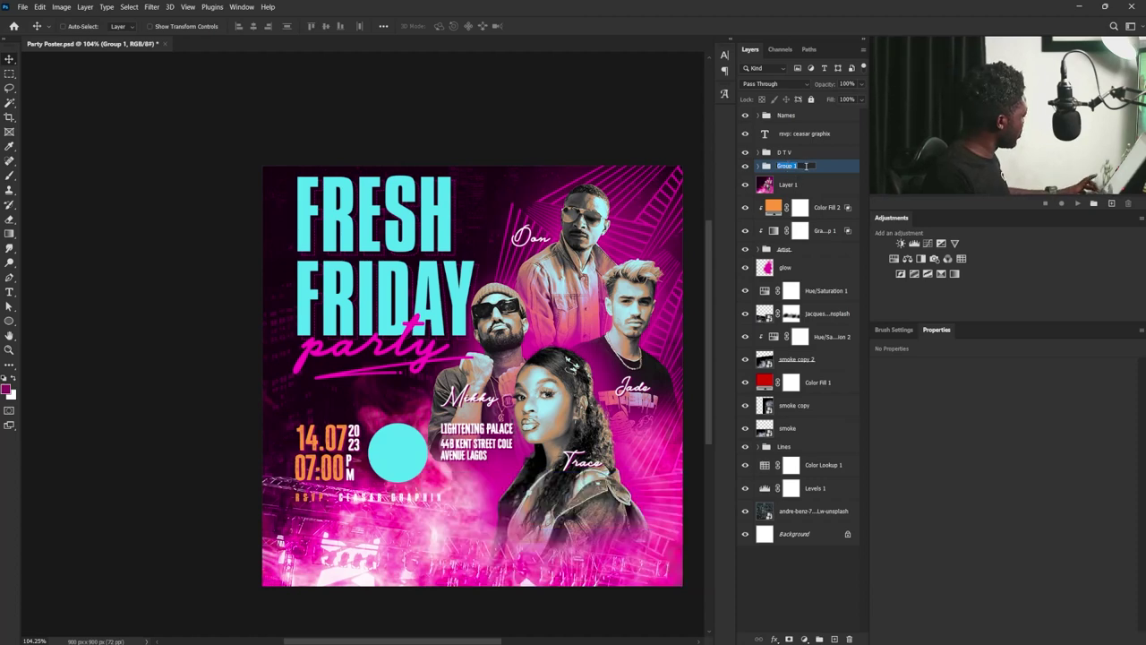
pyautogui.write('Titl')
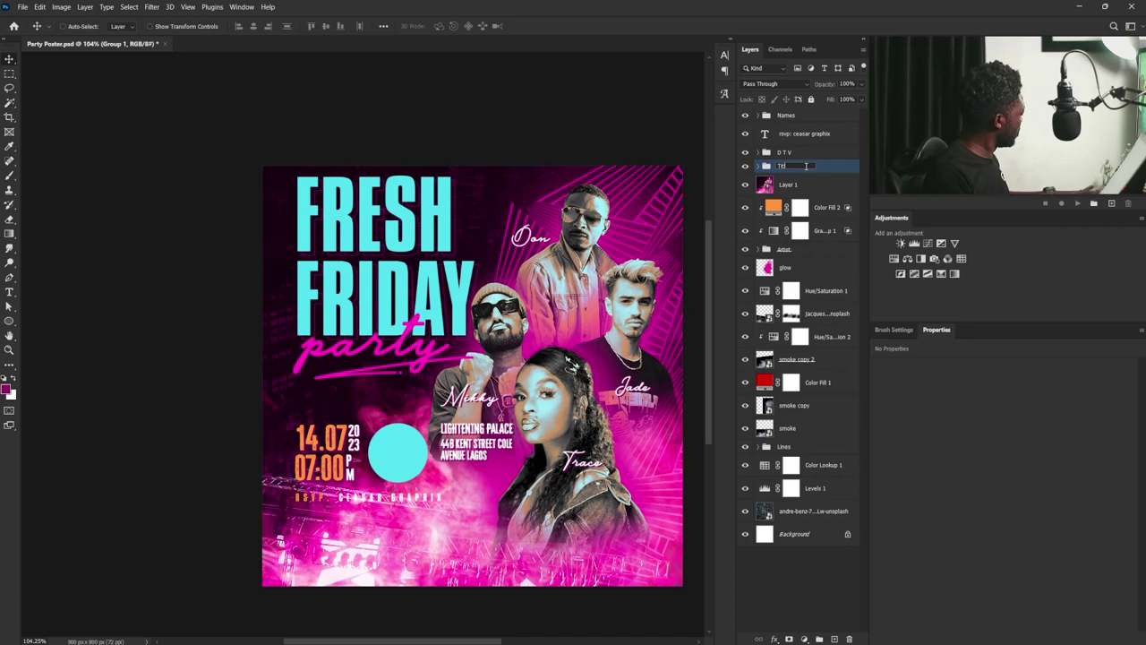
pyautogui.write('e')
pyautogui.press('Return')
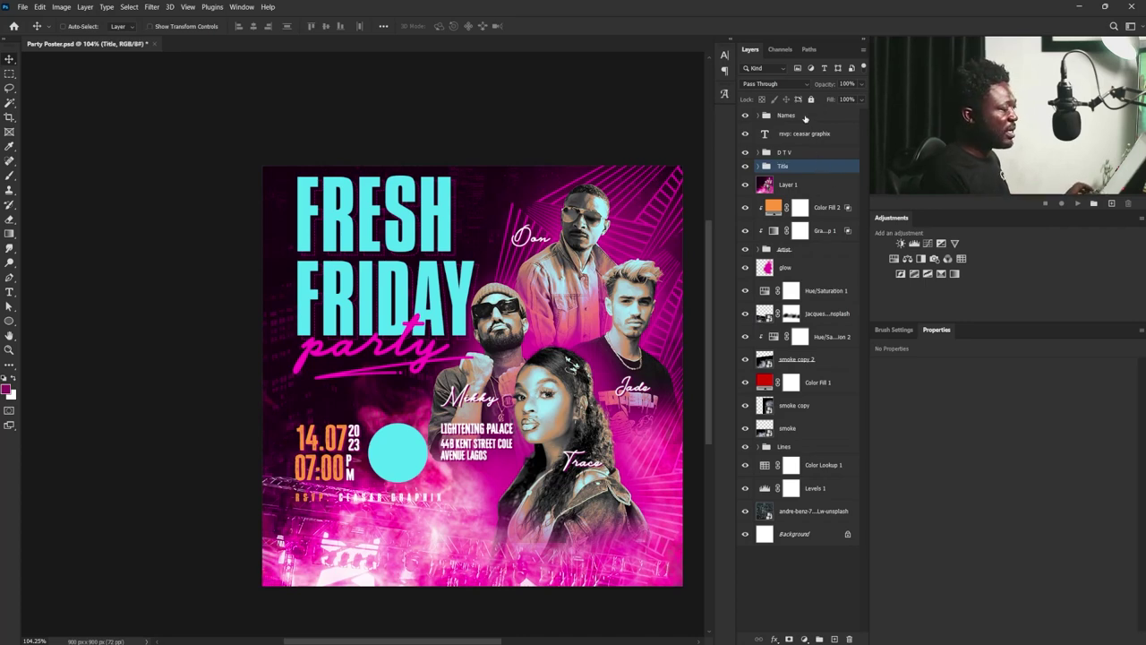
# - Skew the Names-through-Title layers upward on the right and move them lower
pyautogui.keyDown('shift'); pyautogui.click(797, 116); pyautogui.keyUp('shift')
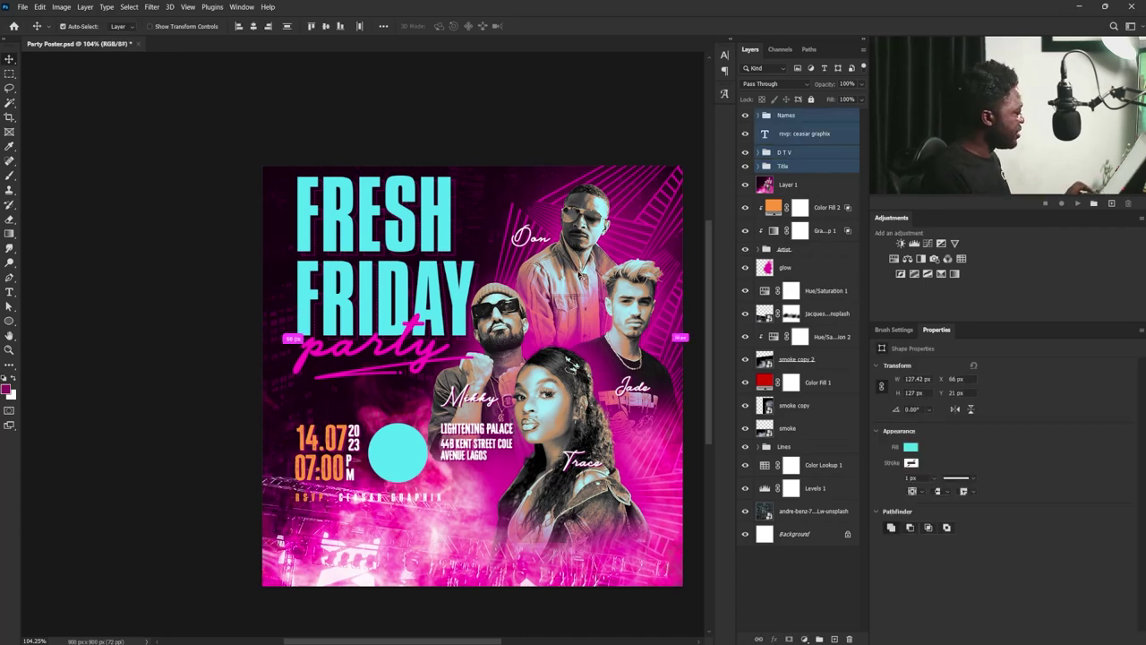
pyautogui.hotkey('ctrl', 't')
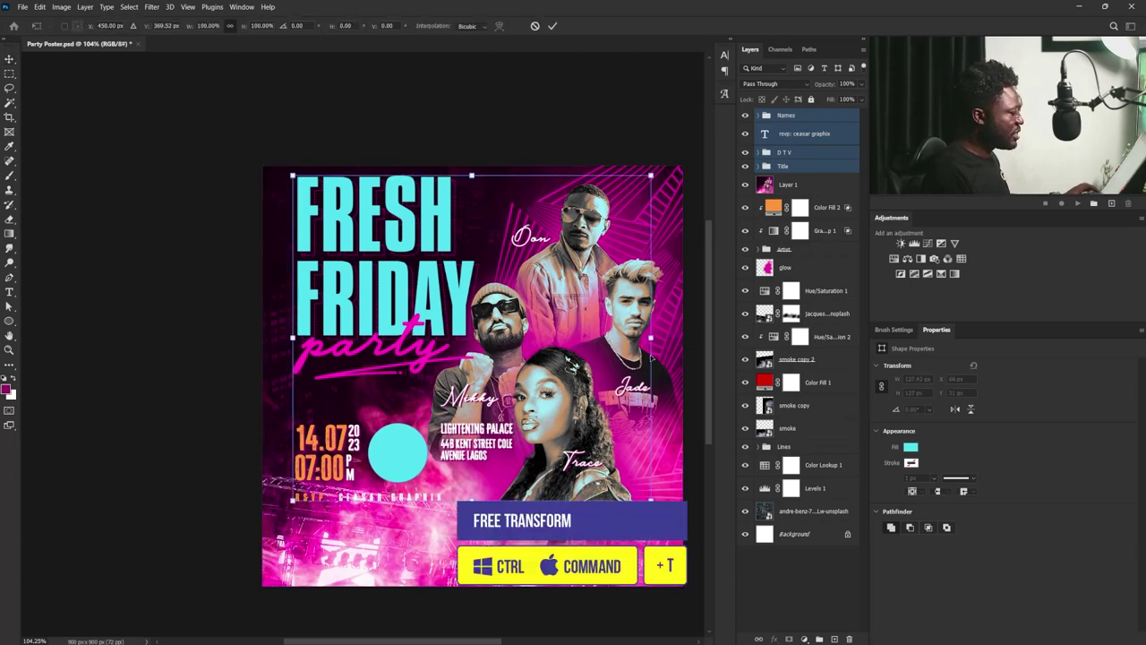
pyautogui.rightClick(623, 318)
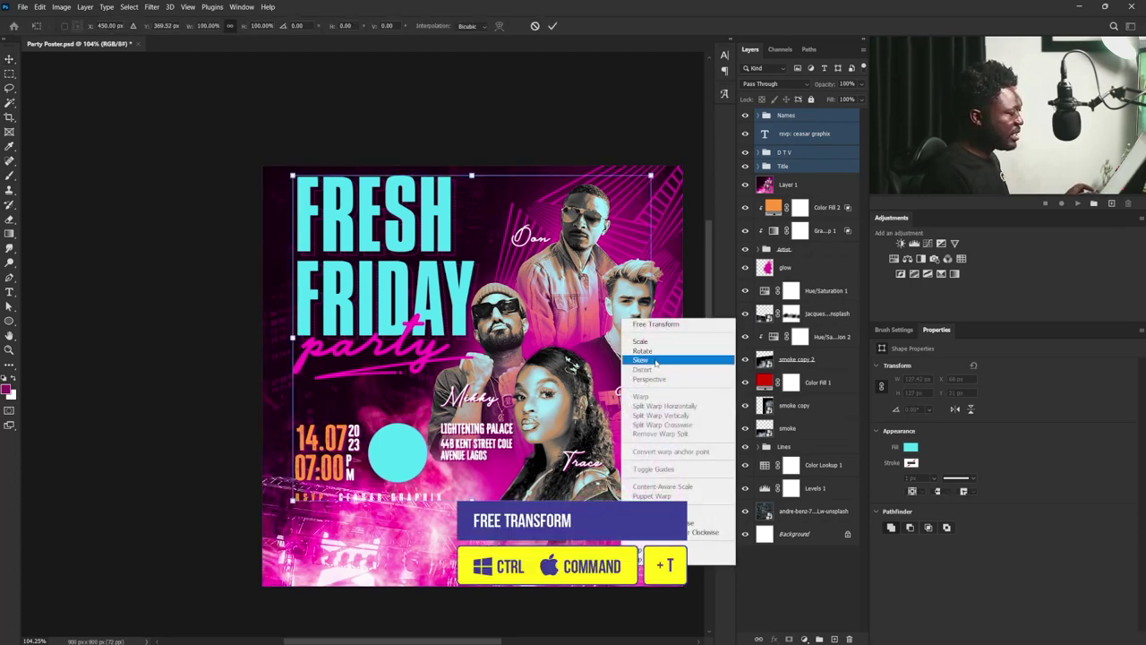
pyautogui.click(656, 362)
pyautogui.moveTo(652, 336); pyautogui.dragTo(651, 237)
pyautogui.moveTo(423, 269); pyautogui.dragTo(412, 331)
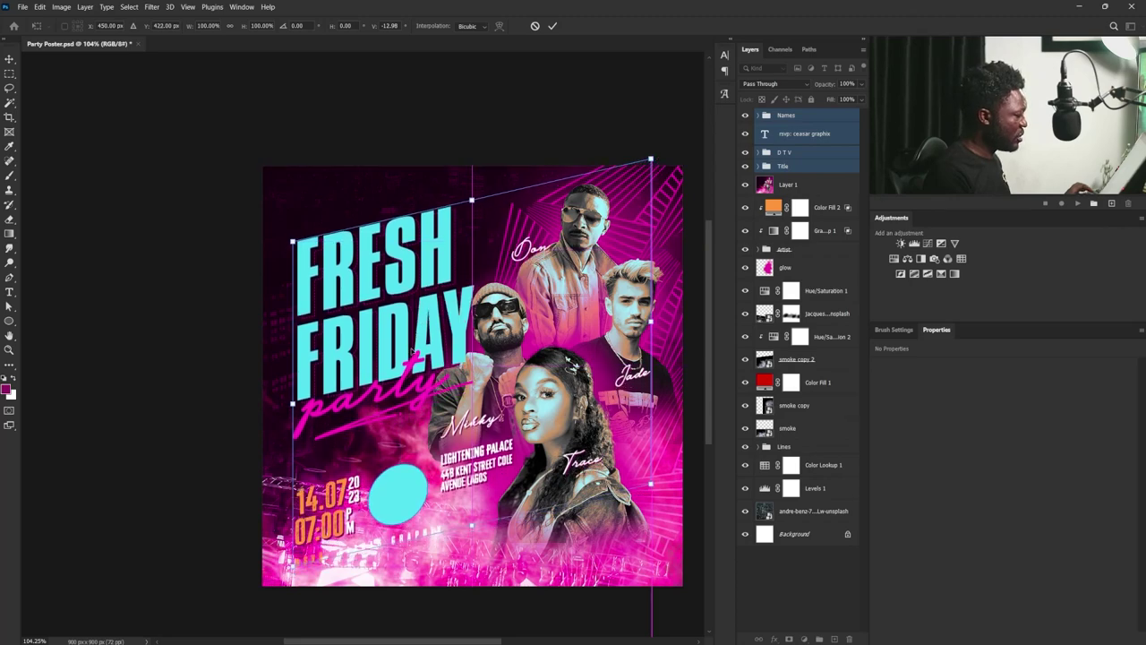
pyautogui.press('Return')
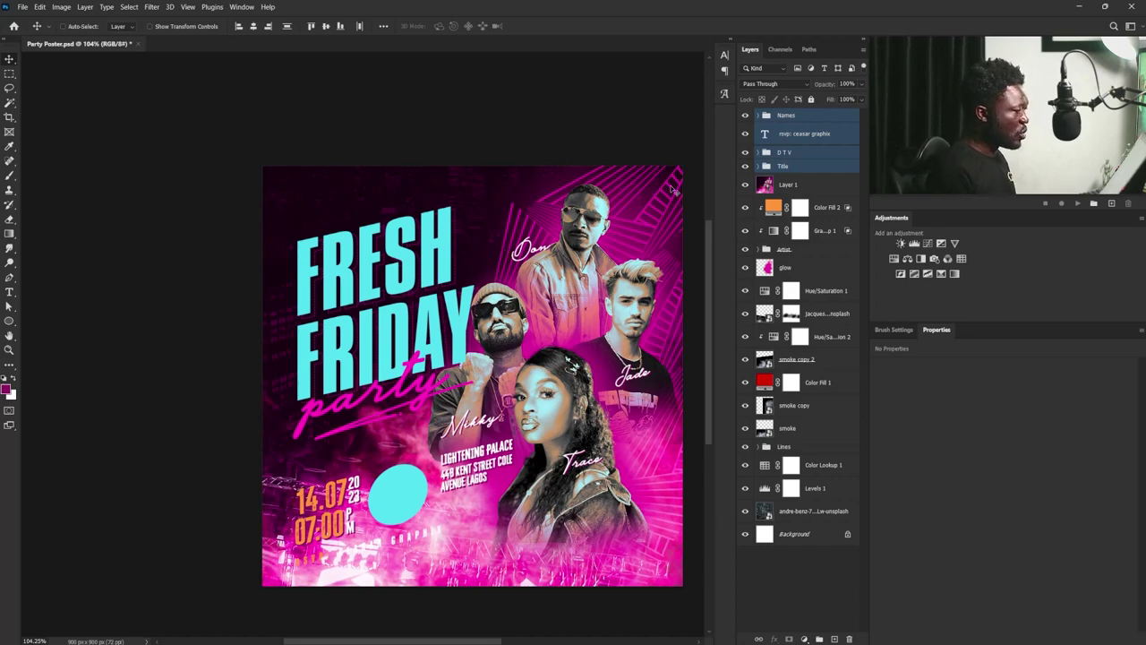
# - Scale up the Title group with the FRESH FRIDAY party headline
pyautogui.click(760, 117)
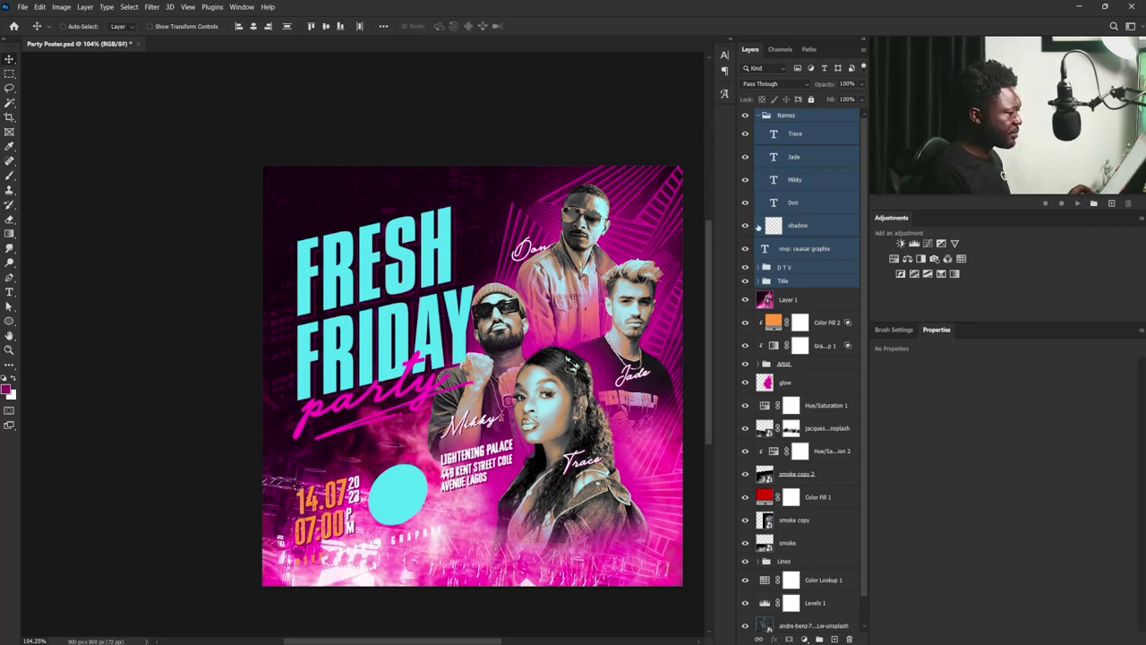
pyautogui.click(793, 280)
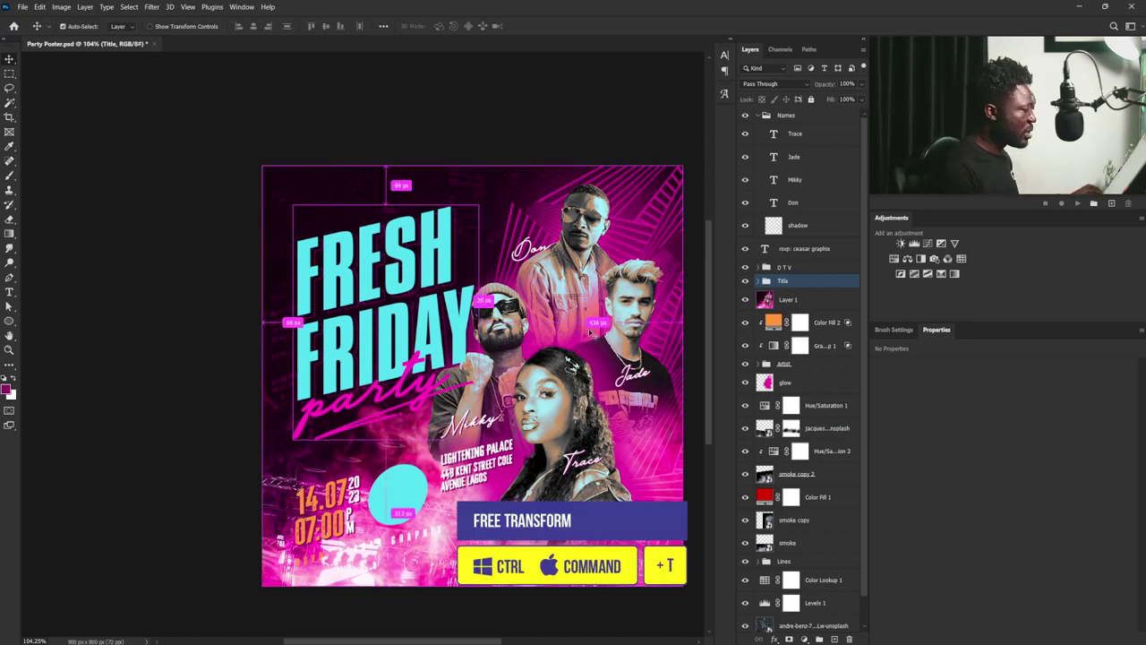
pyautogui.hotkey('ctrl', 't')
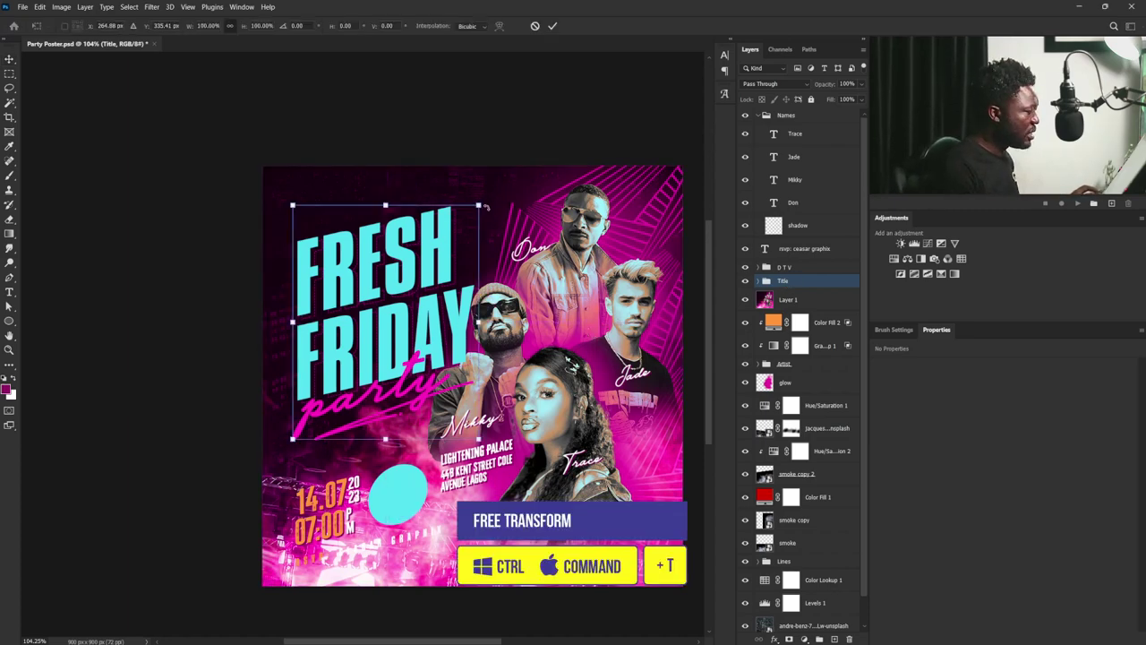
pyautogui.moveTo(479, 205); pyautogui.dragTo(491, 196)
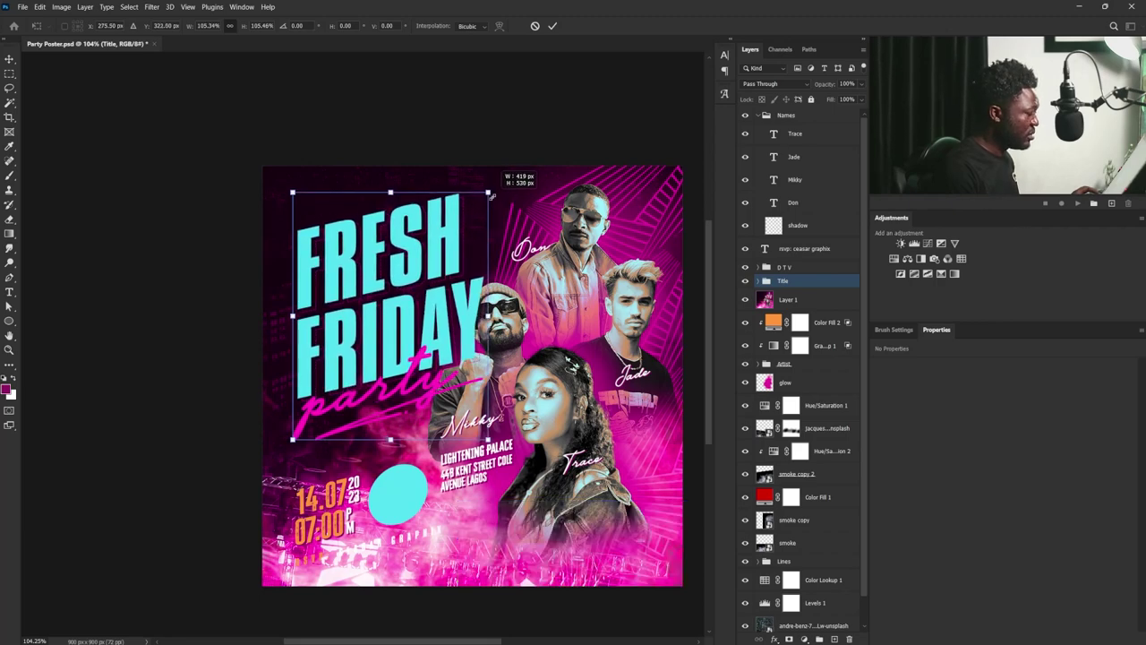
pyautogui.moveTo(491, 196); pyautogui.dragTo(491, 196)
pyautogui.press('Return')
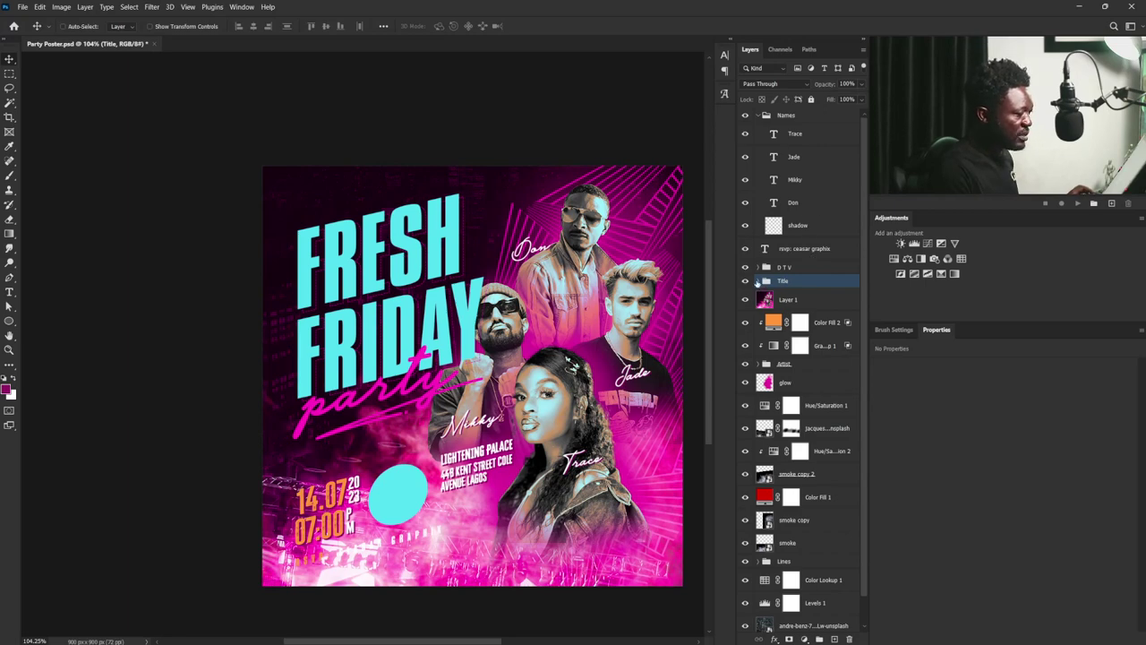
# - Shrink the party script and S swash to about 80%, tucked beneath FRIDAY
pyautogui.click(758, 281)
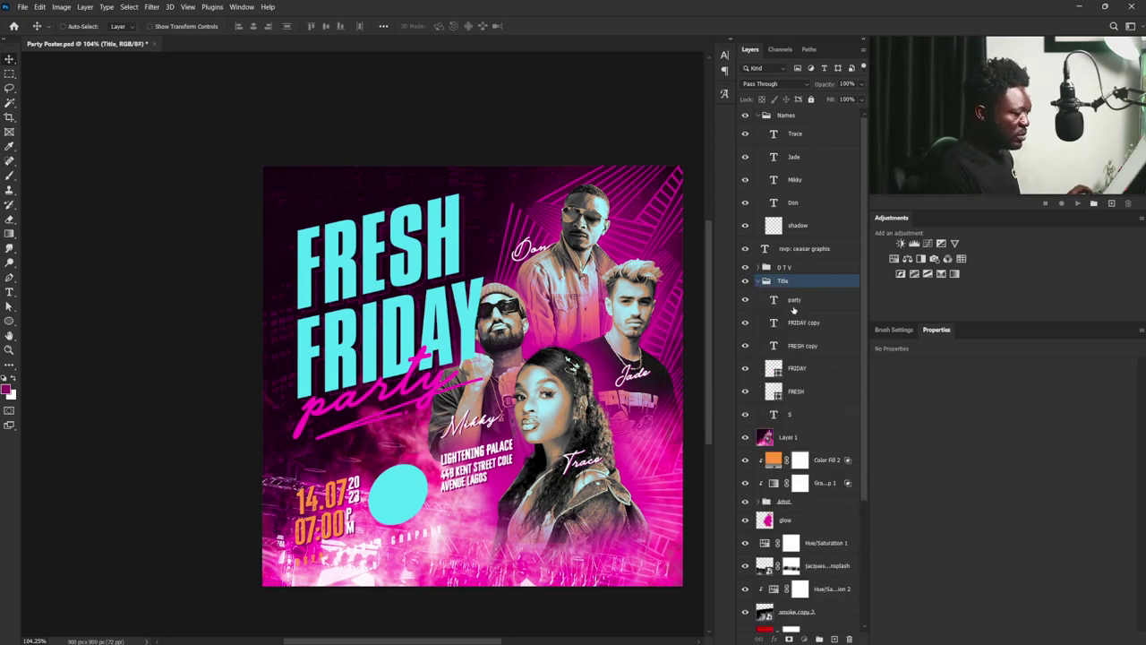
pyautogui.click(807, 411)
pyautogui.hotkey('alt', '[')
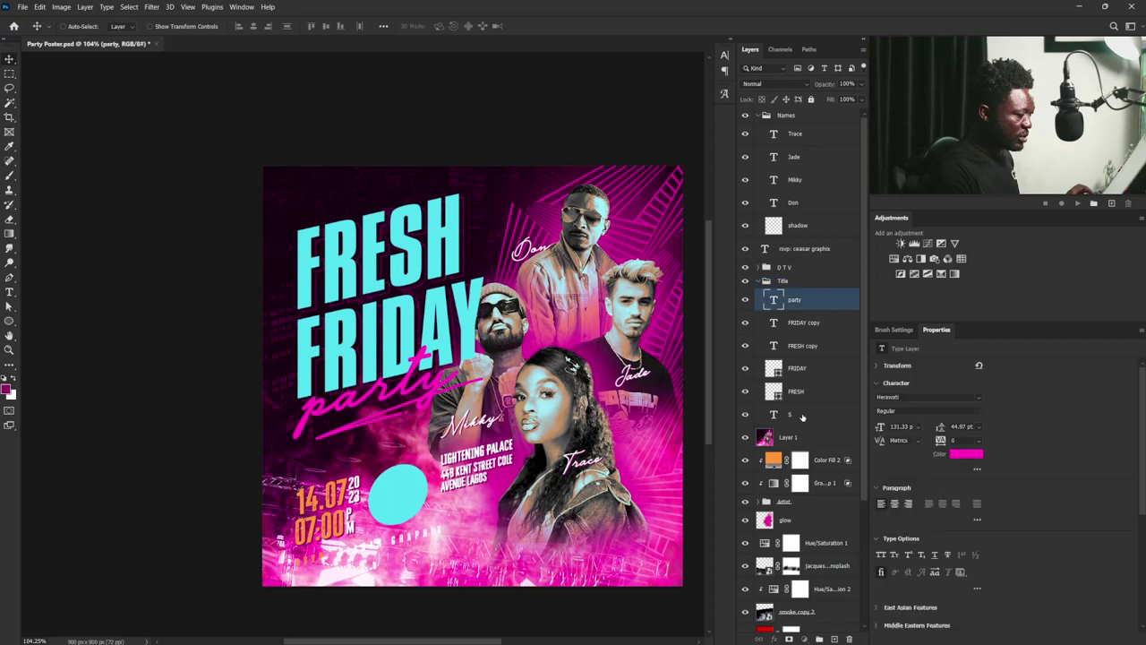
pyautogui.keyDown('ctrl'); pyautogui.click(802, 414); pyautogui.keyUp('ctrl')
pyautogui.press('ctrl')
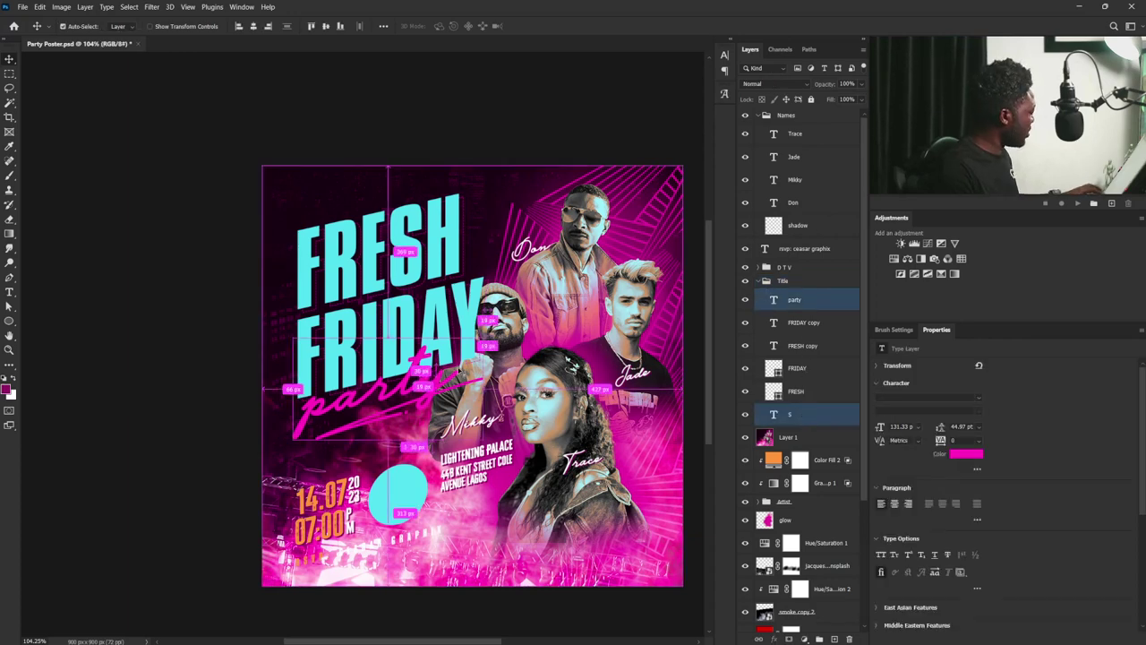
pyautogui.moveTo(462, 372); pyautogui.dragTo(424, 376)
pyautogui.hotkey('ctrl', 't')
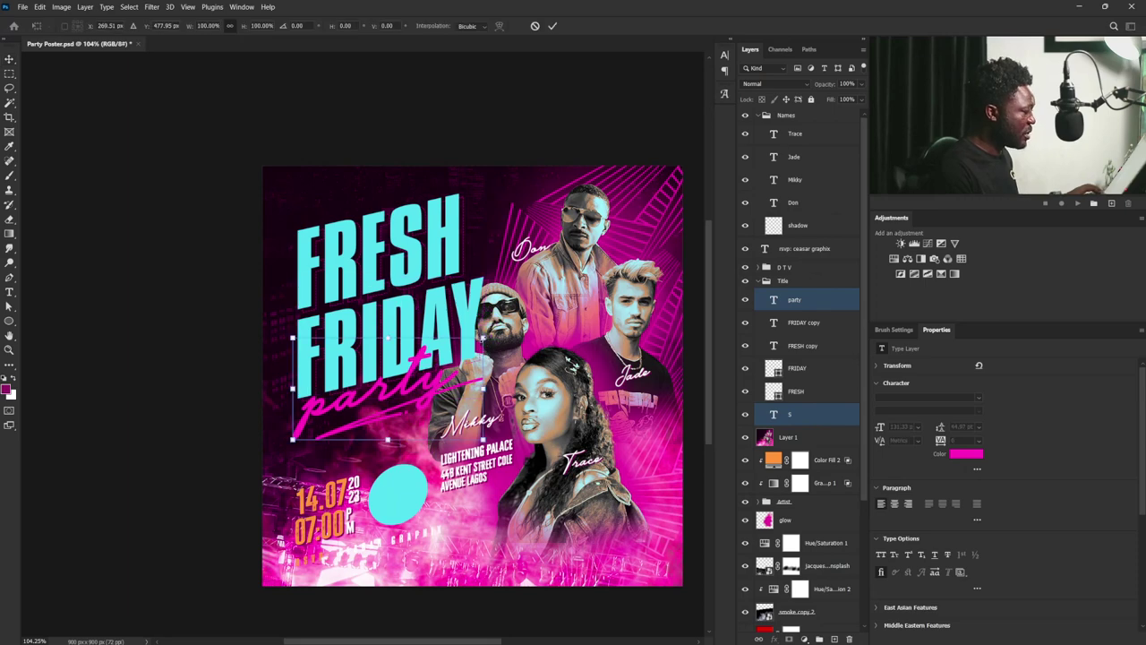
pyautogui.moveTo(467, 344); pyautogui.dragTo(444, 358)
pyautogui.press('Return')
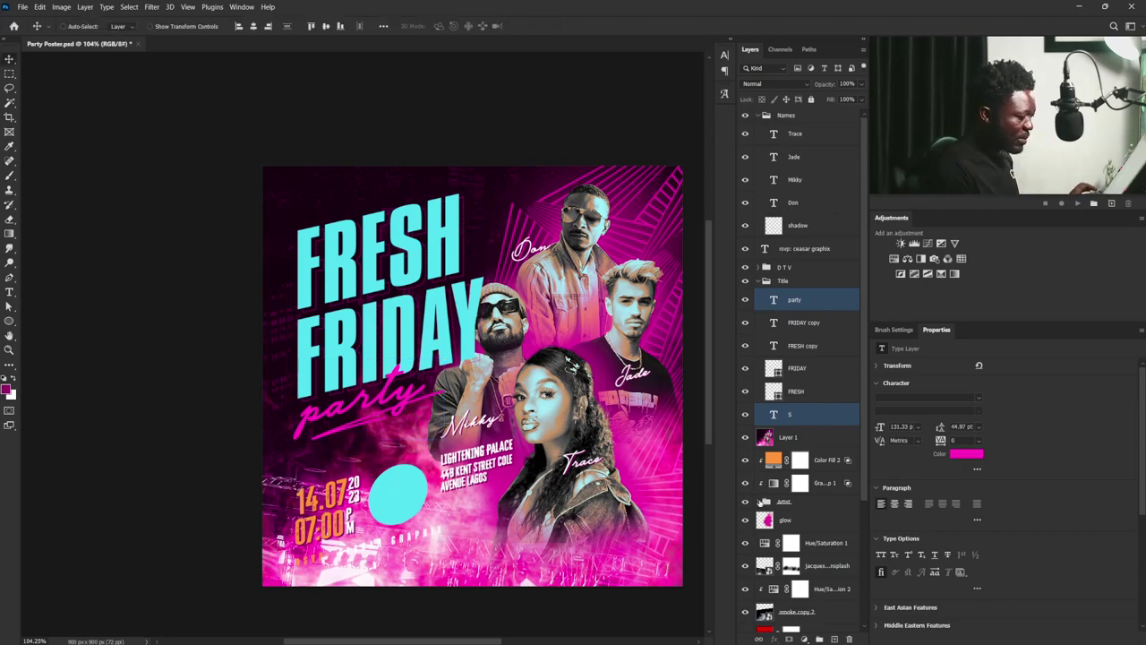
# - Mask the Title group with the Mikky and Trace cutout selection, inverted so the artists overlap
pyautogui.click(760, 501)
pyautogui.scroll(-3, 761, 501)
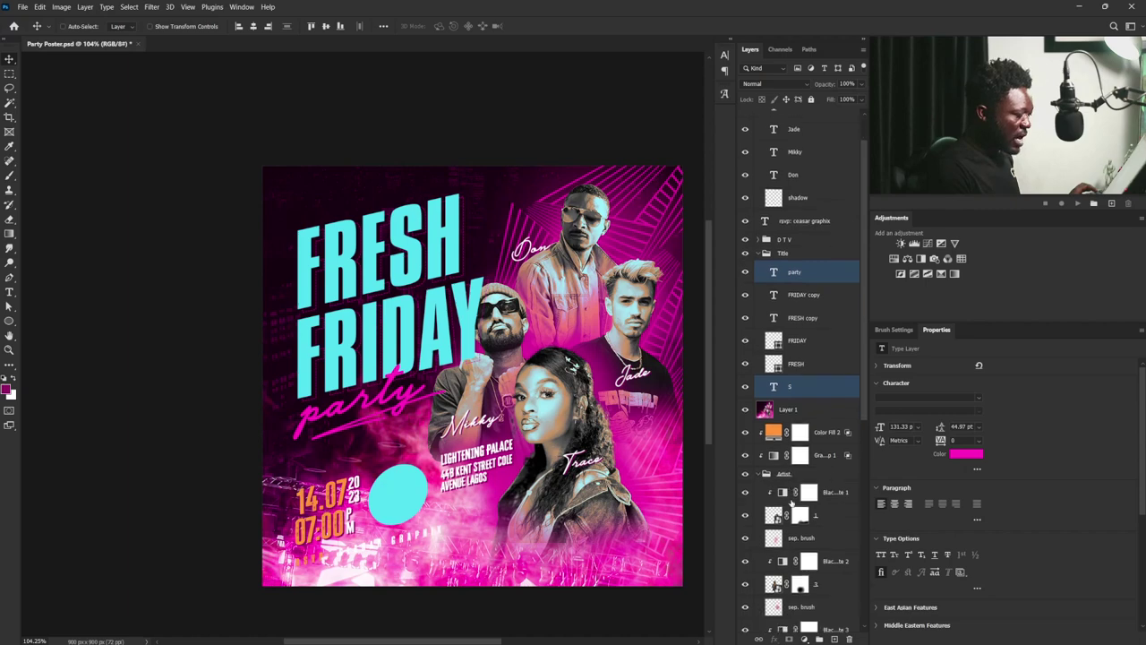
pyautogui.scroll(-1, 787, 501)
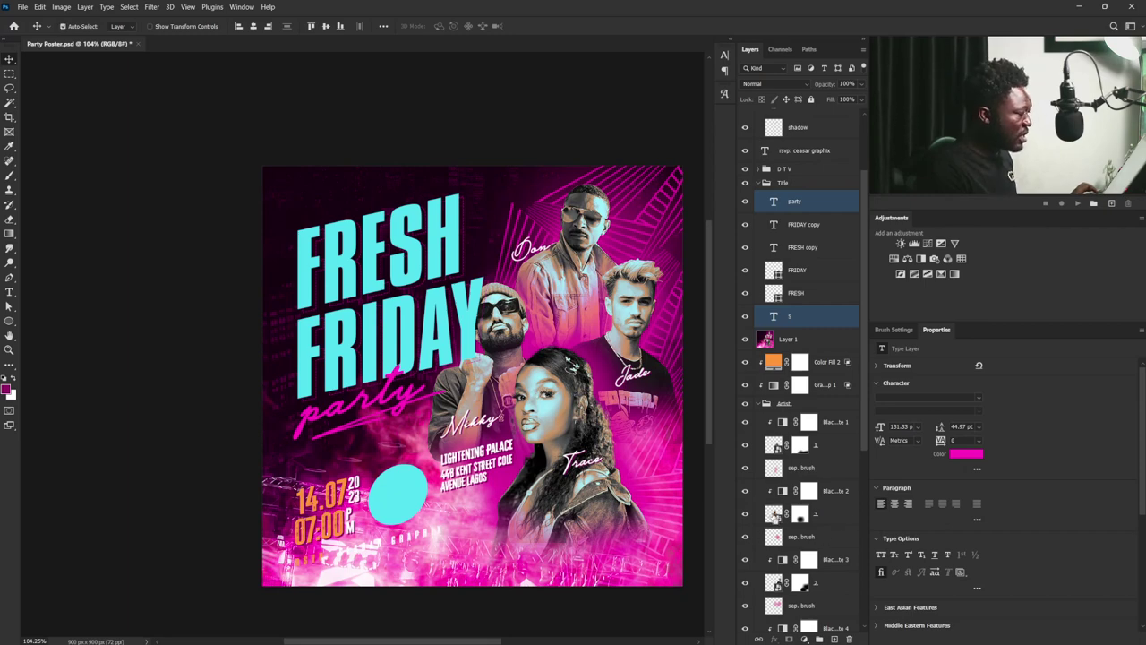
pyautogui.keyDown('ctrl'); pyautogui.click(773, 444); pyautogui.keyUp('ctrl')
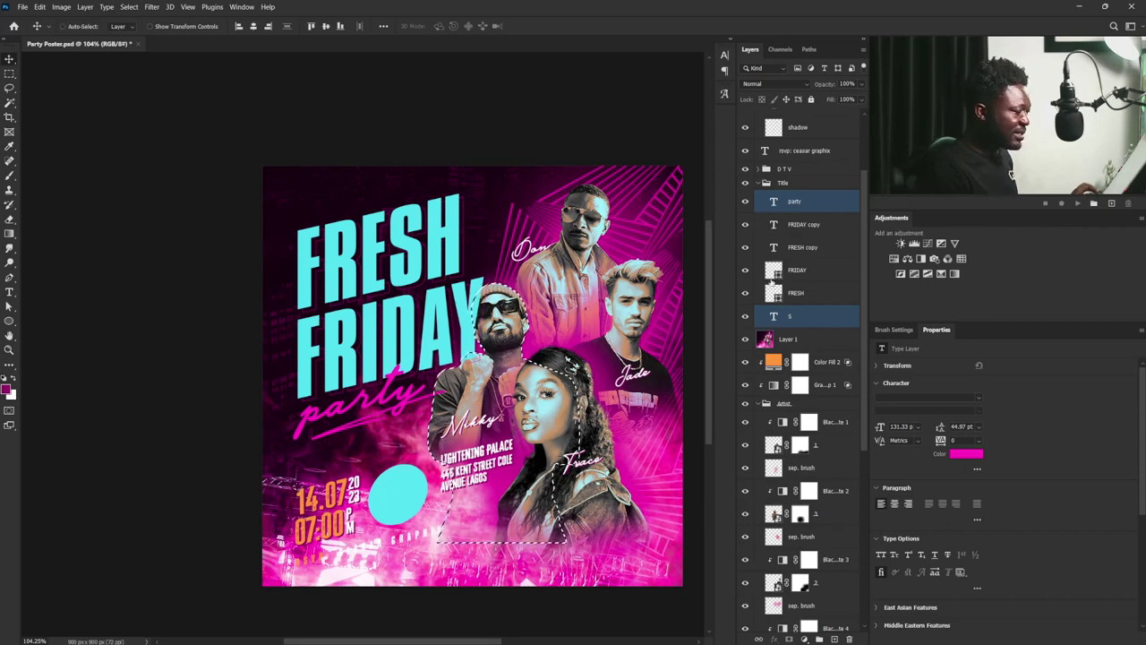
pyautogui.click(758, 184)
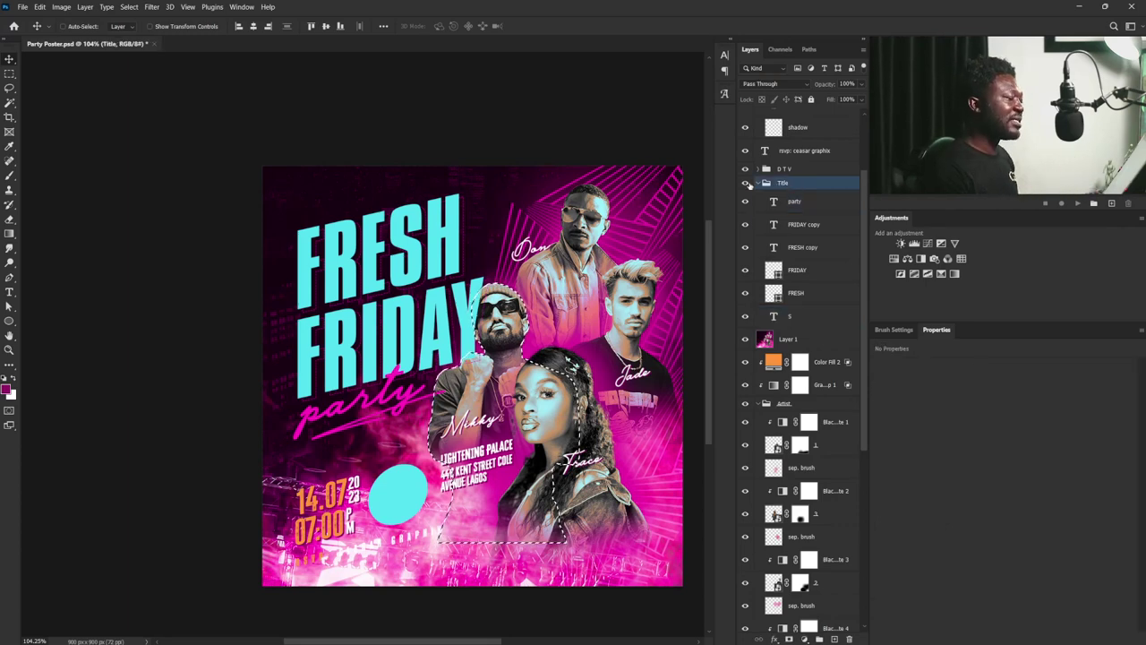
pyautogui.click(757, 183)
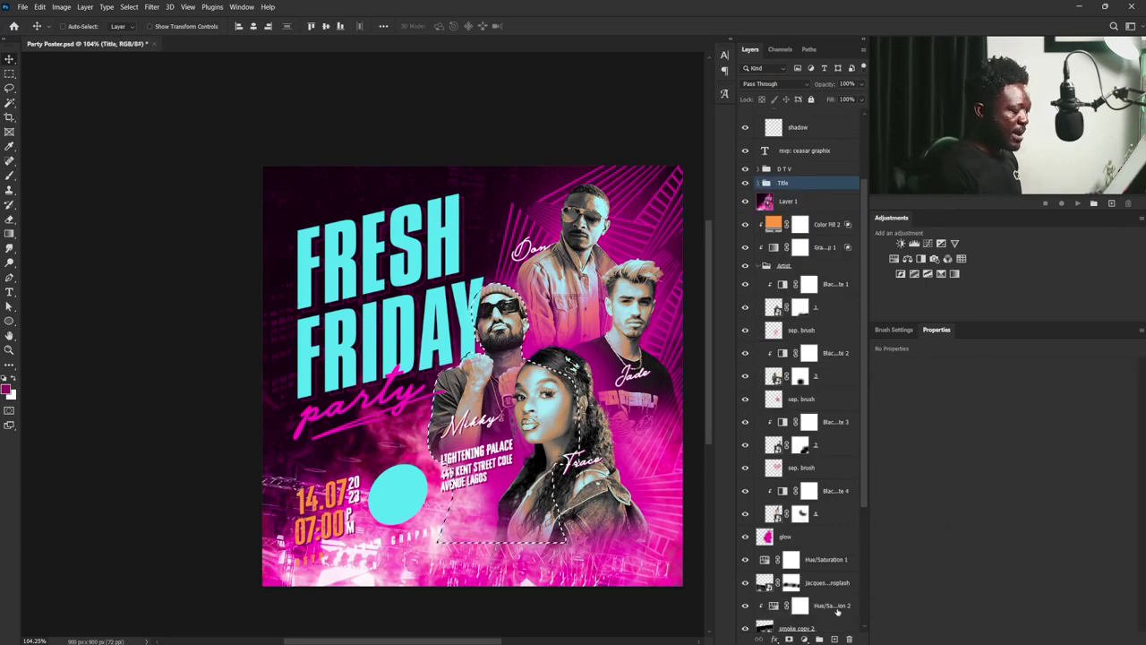
pyautogui.click(789, 637)
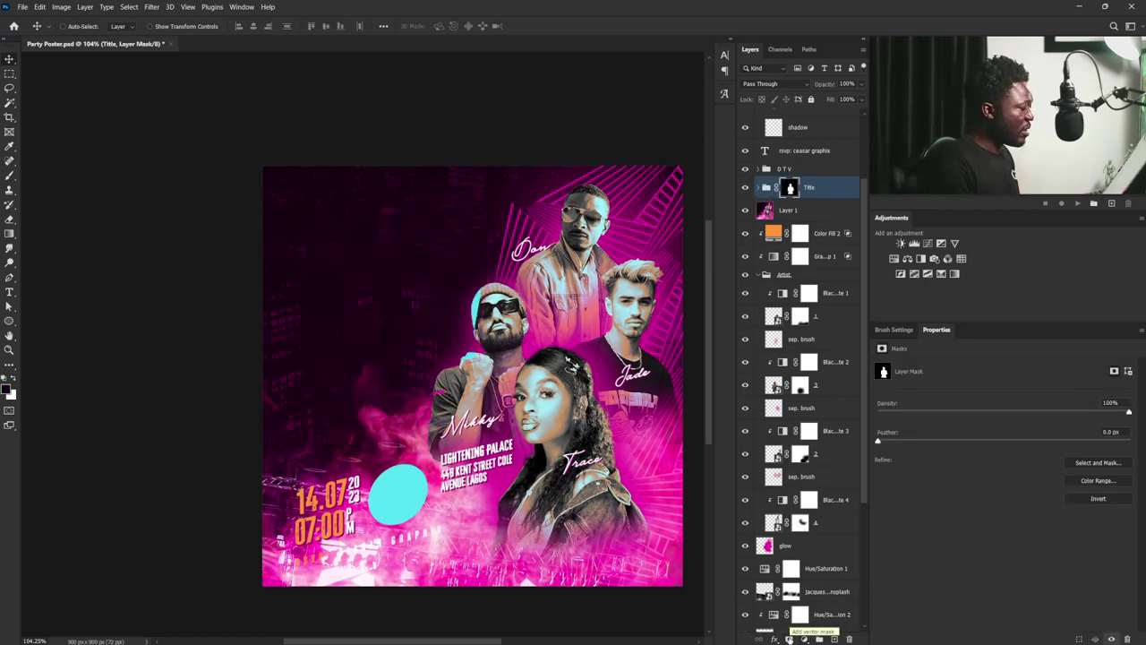
pyautogui.hotkey('ctrl', 'i')
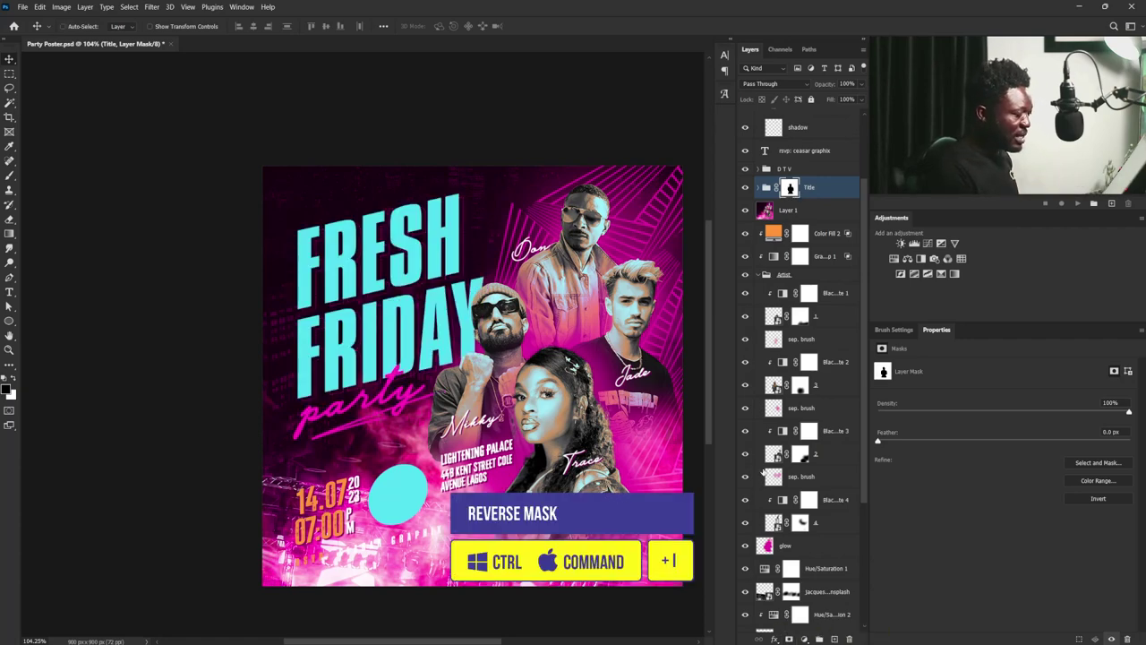
pyautogui.click(759, 275)
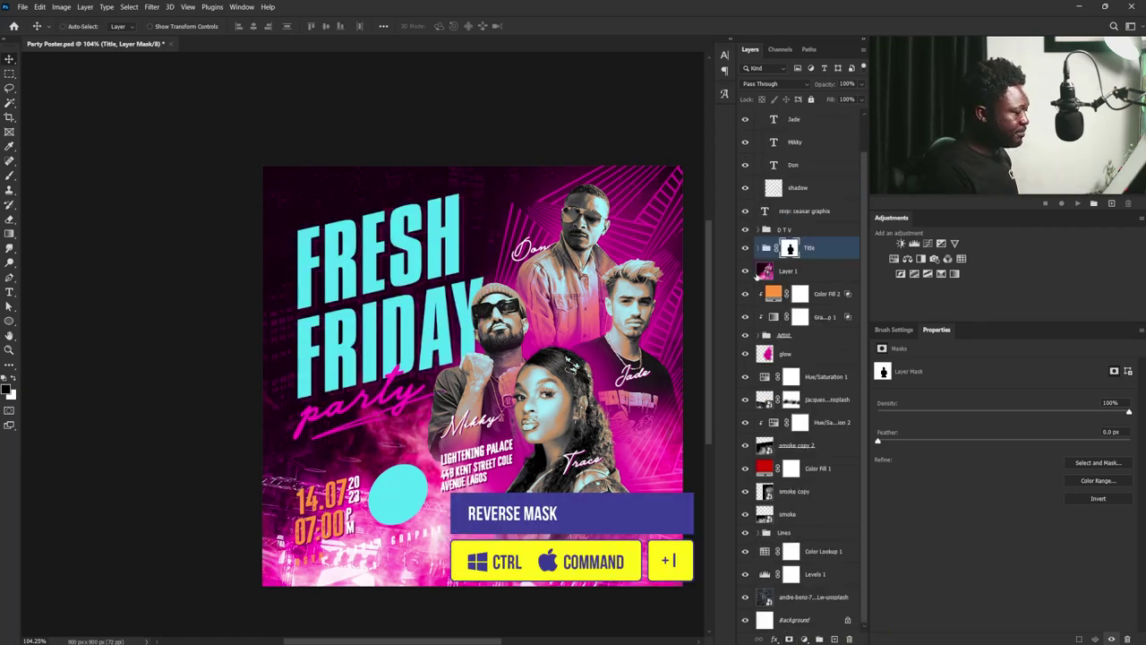
pyautogui.scroll(2, 746, 213)
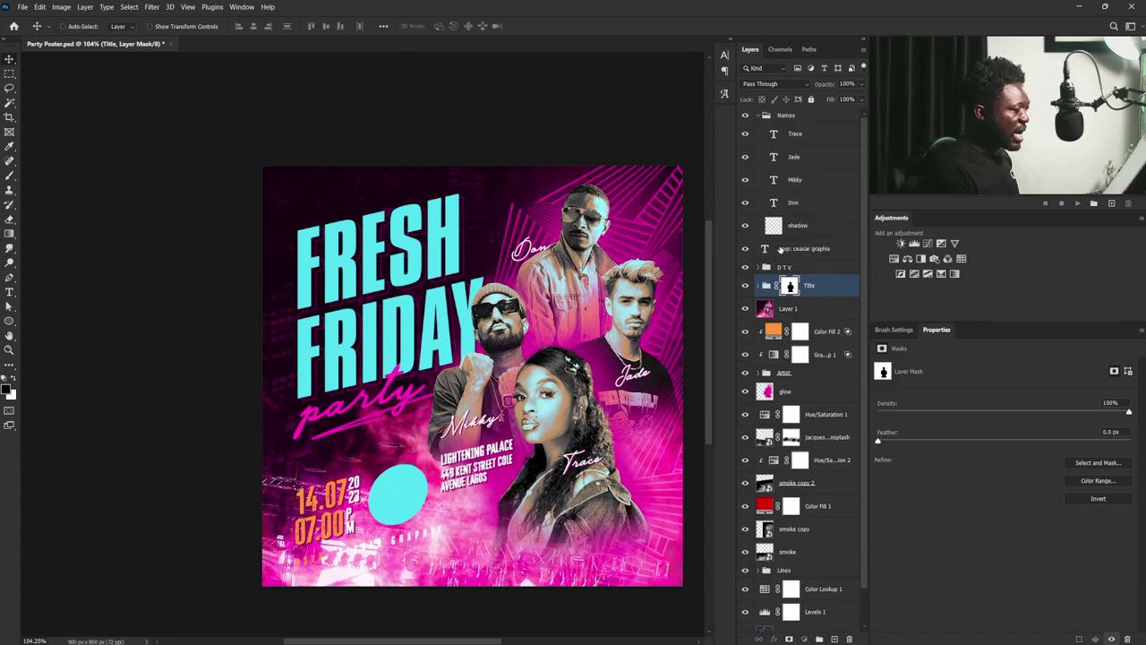
# - Load the rsvp text shape, fill a new 'rsvp shadow' layer with it, and deselect
pyautogui.click(763, 249)
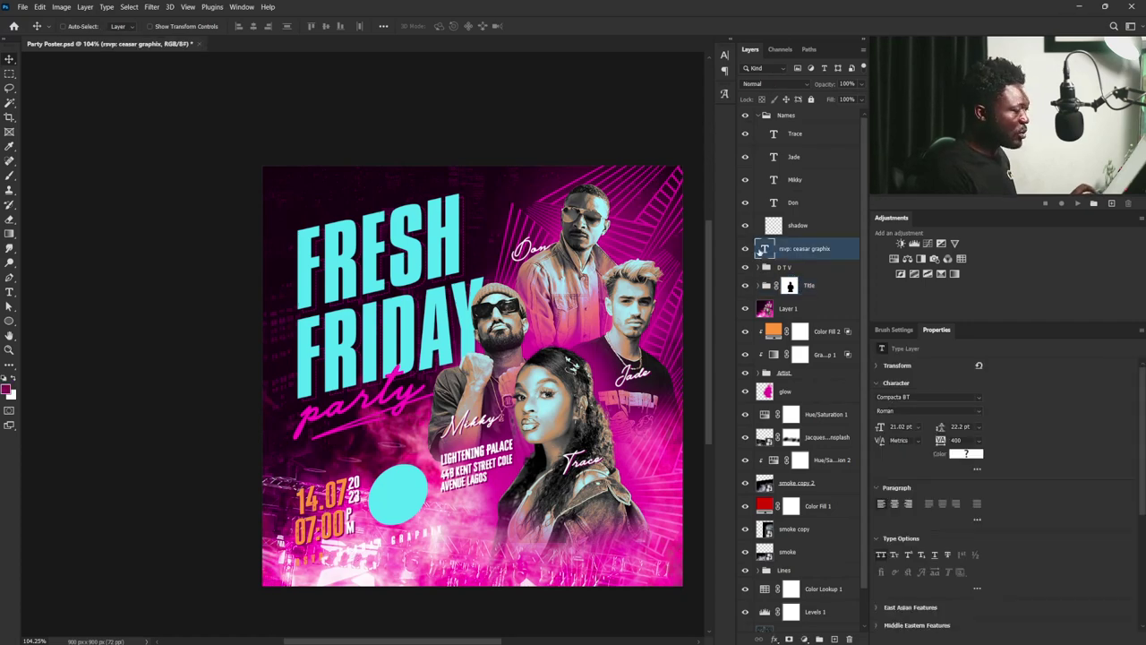
pyautogui.keyDown('ctrl'); pyautogui.click(762, 251); pyautogui.keyUp('ctrl')
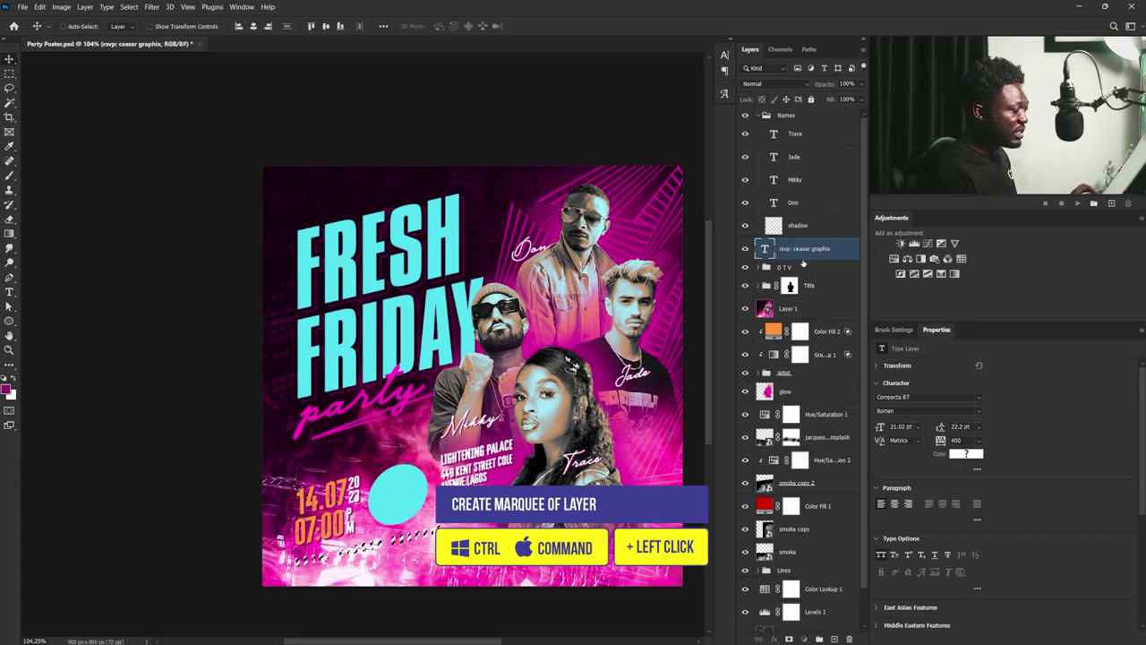
pyautogui.click(797, 269)
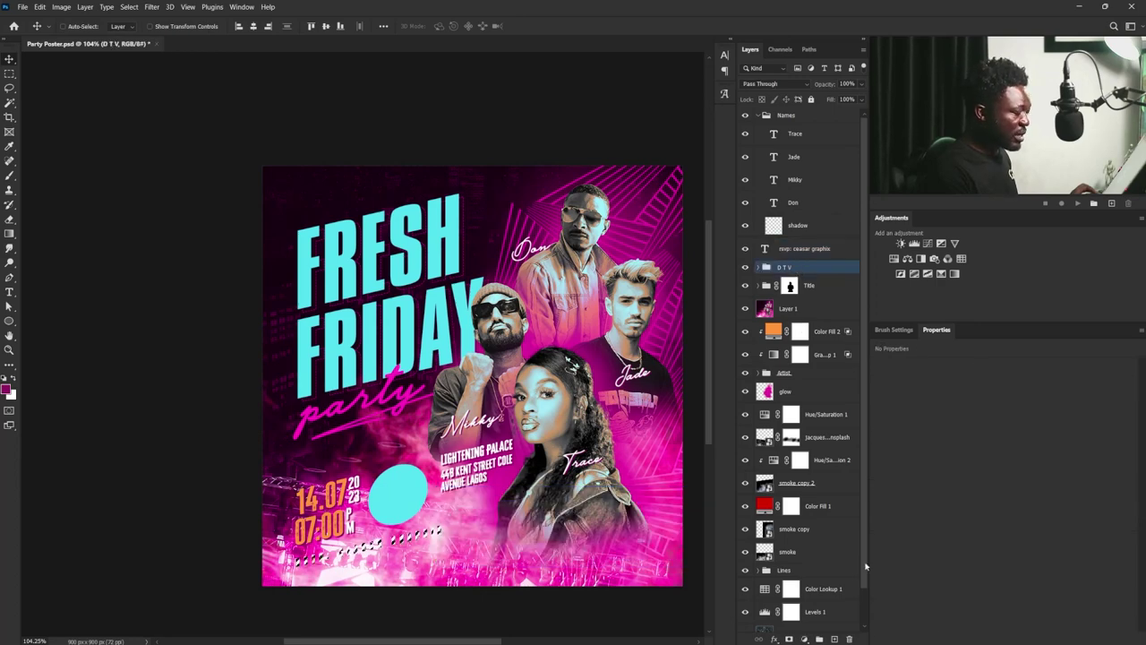
pyautogui.click(833, 639)
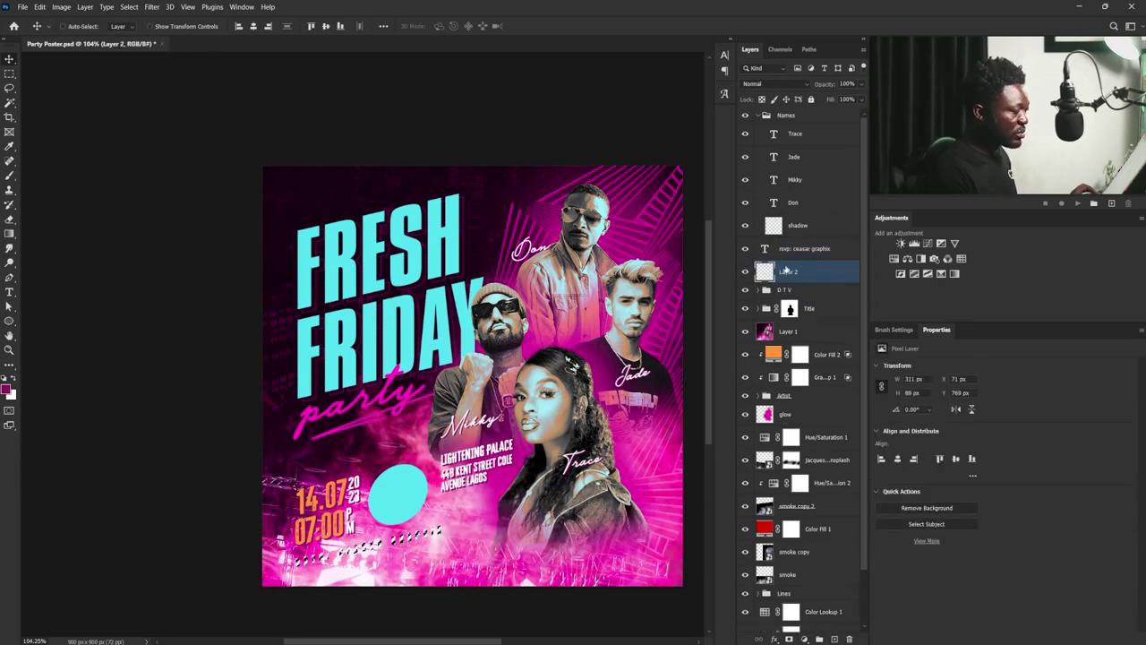
pyautogui.doubleClick(786, 273)
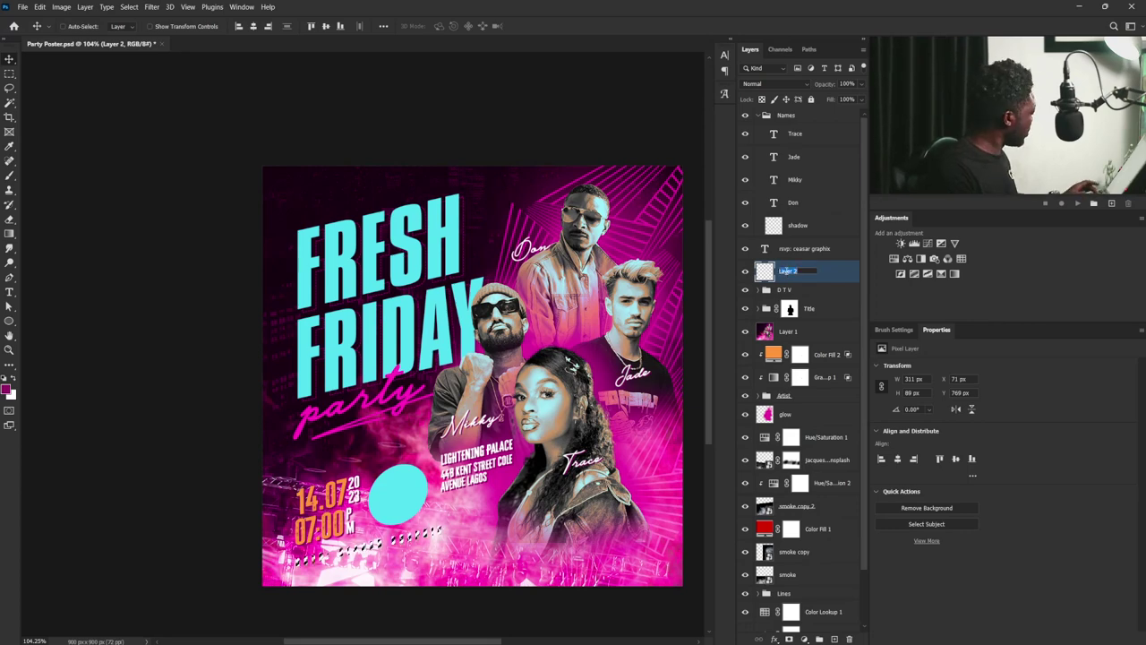
pyautogui.write('c')
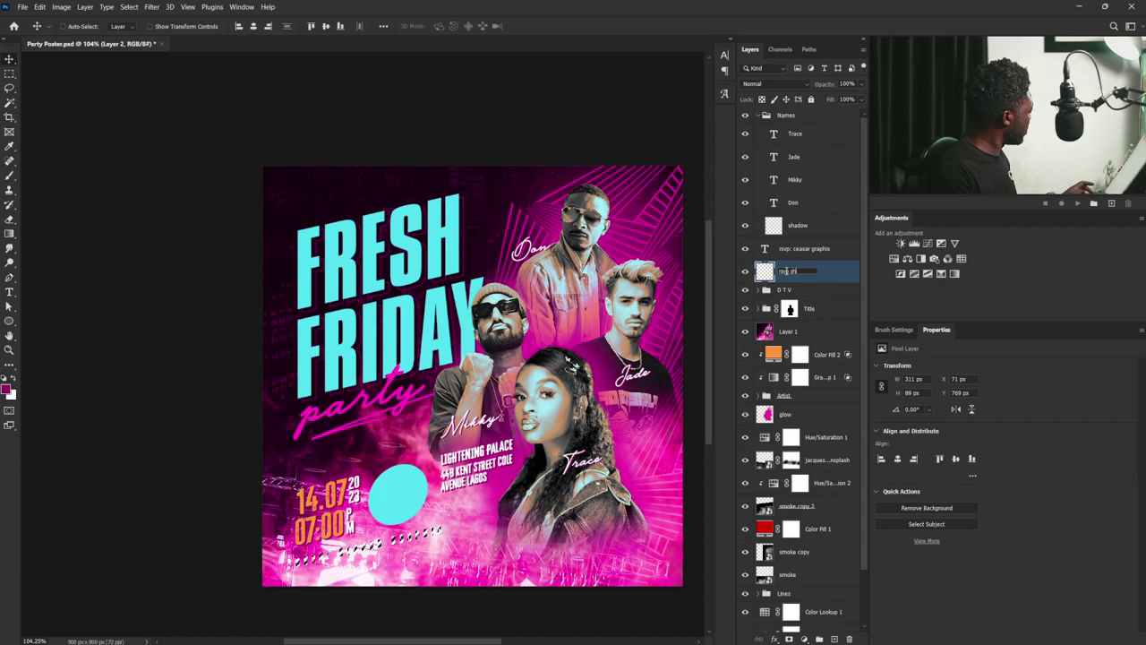
pyautogui.press('Return')
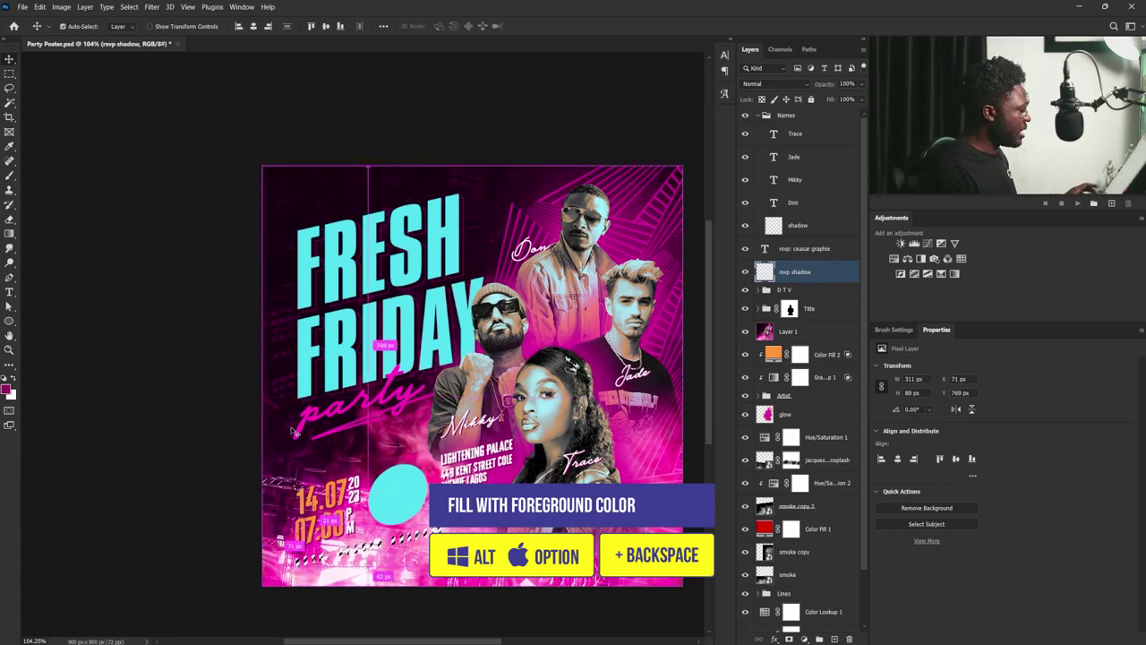
pyautogui.hotkey('ctrl', 'd')
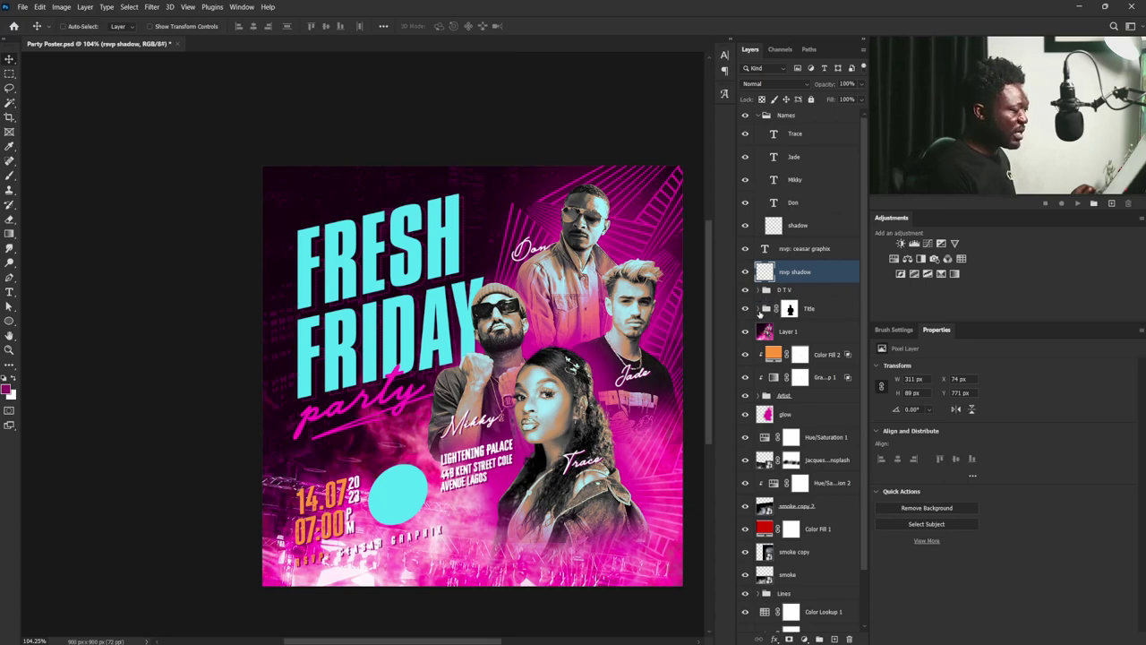
pyautogui.click(758, 310)
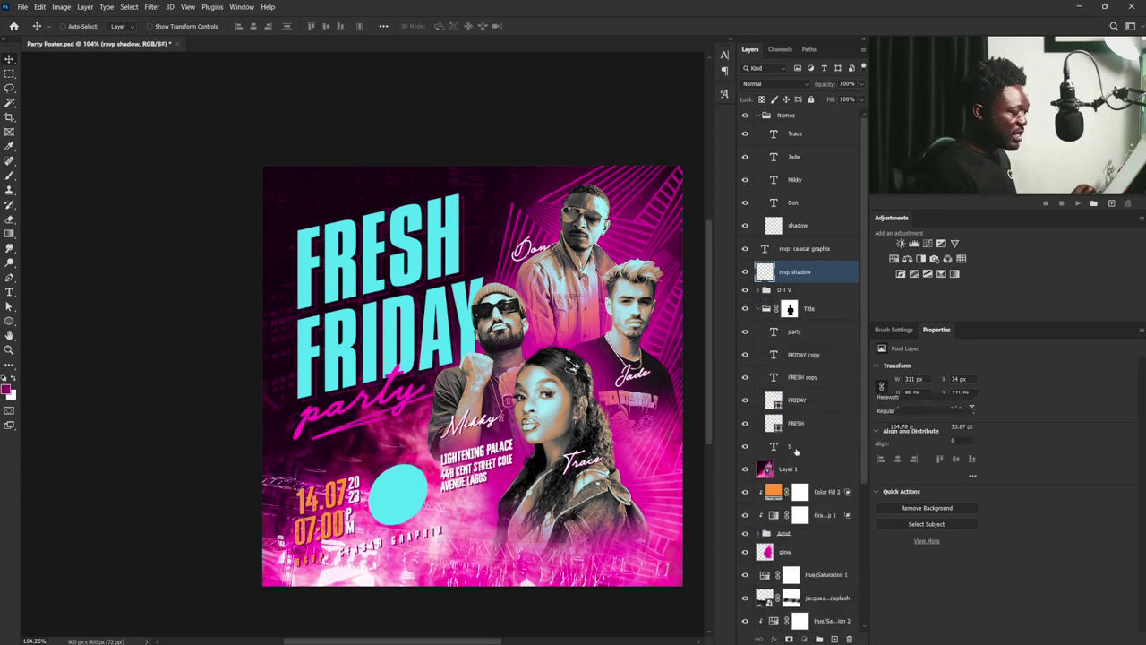
pyautogui.click(794, 332)
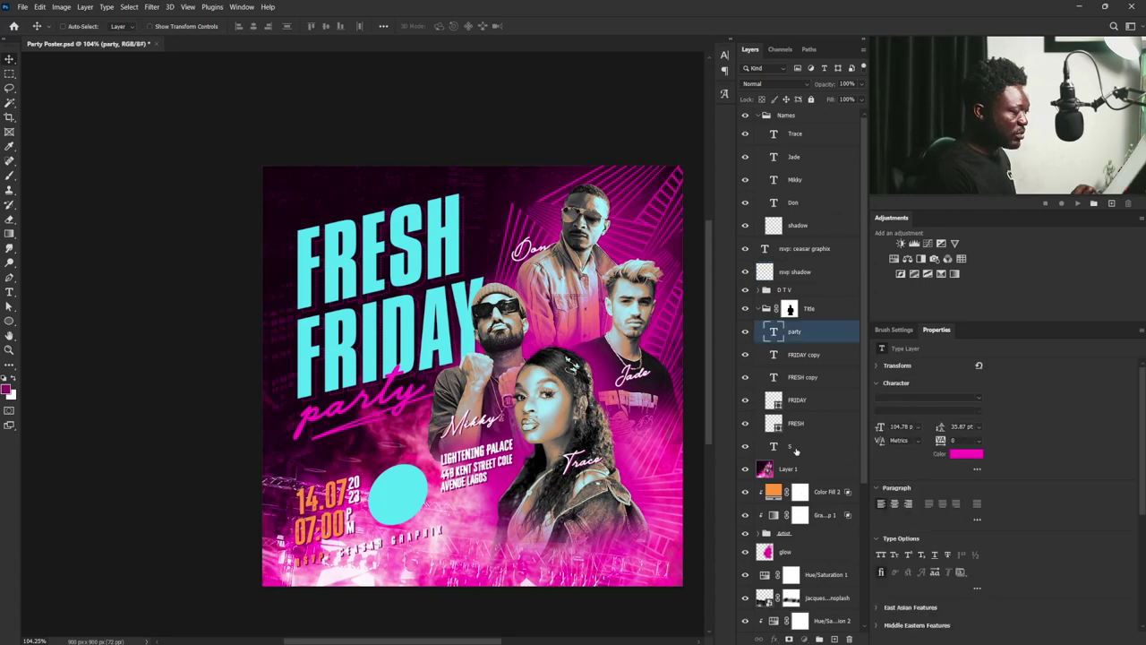
pyautogui.keyDown('shift'); pyautogui.click(792, 446); pyautogui.keyUp('shift')
pyautogui.moveTo(453, 274); pyautogui.dragTo(454, 287)
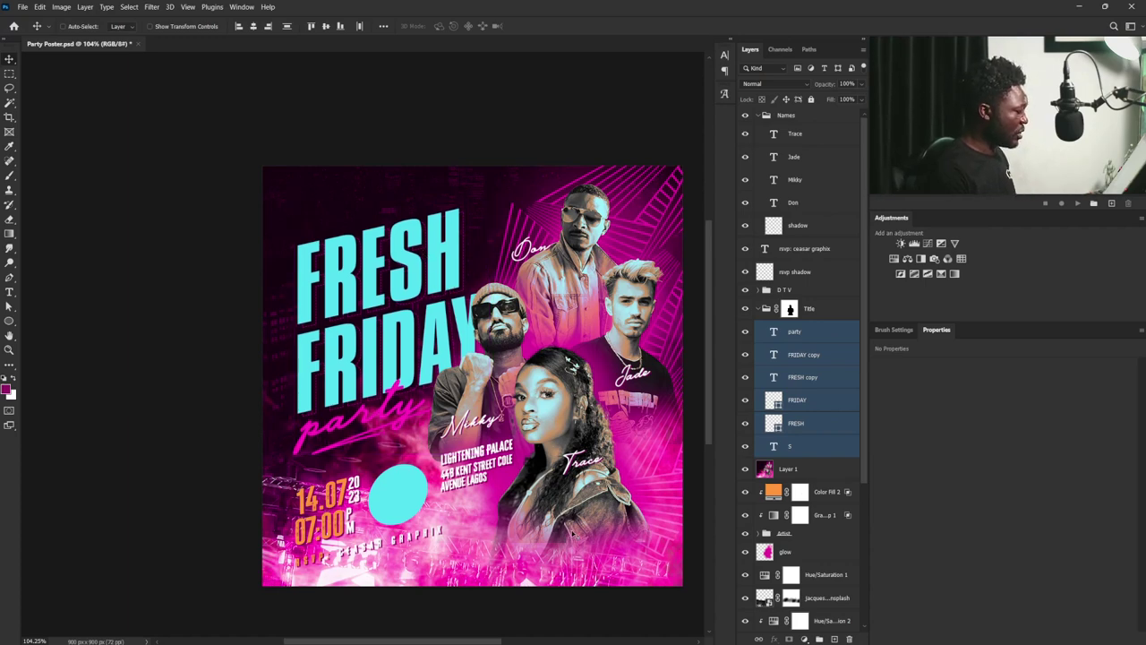
pyautogui.click(759, 116)
pyautogui.scroll(-2, 832, 600)
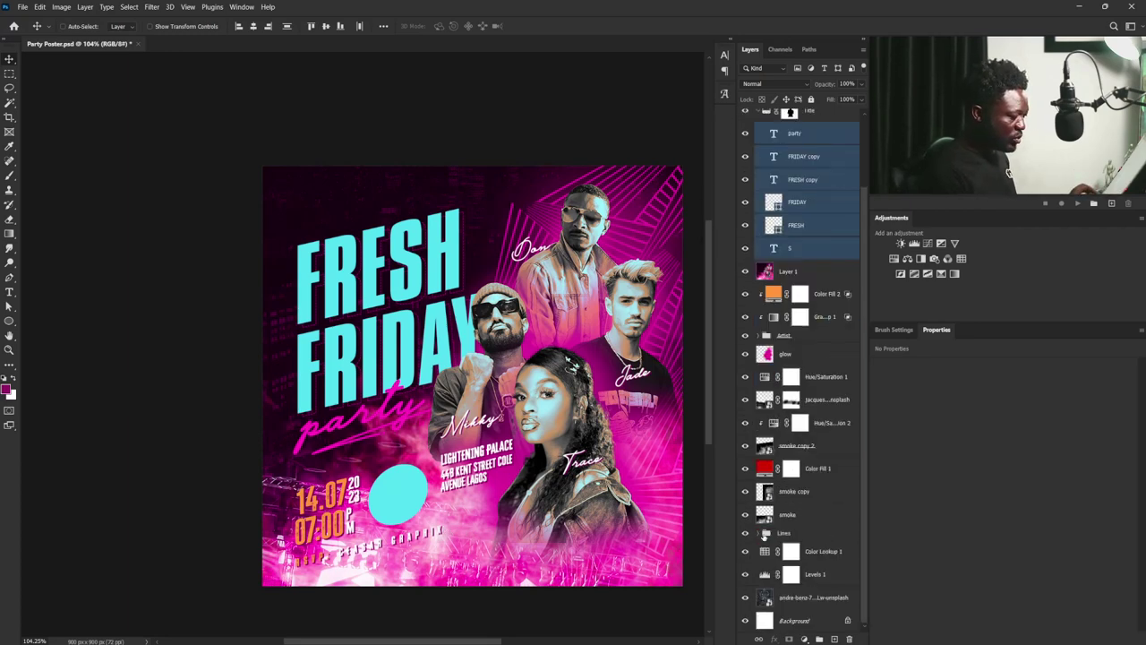
# - Duplicate the Shape 1 line graphic in the Lines group and move the copy to the top
pyautogui.click(760, 532)
pyautogui.click(797, 535)
pyautogui.click(811, 551)
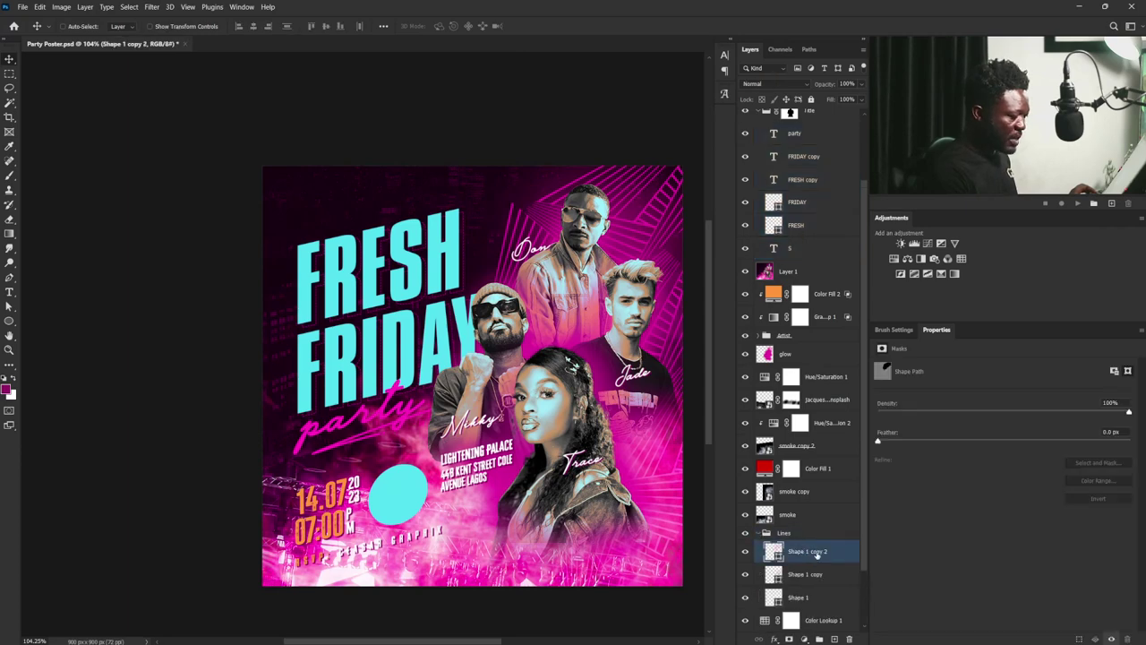
pyautogui.moveTo(804, 597); pyautogui.dragTo(833, 637)
pyautogui.moveTo(805, 597); pyautogui.dragTo(798, 112)
# - Rotate the copy to about 117°, flip it vertically, and place it along the bottom edge
pyautogui.moveTo(659, 501); pyautogui.dragTo(554, 440)
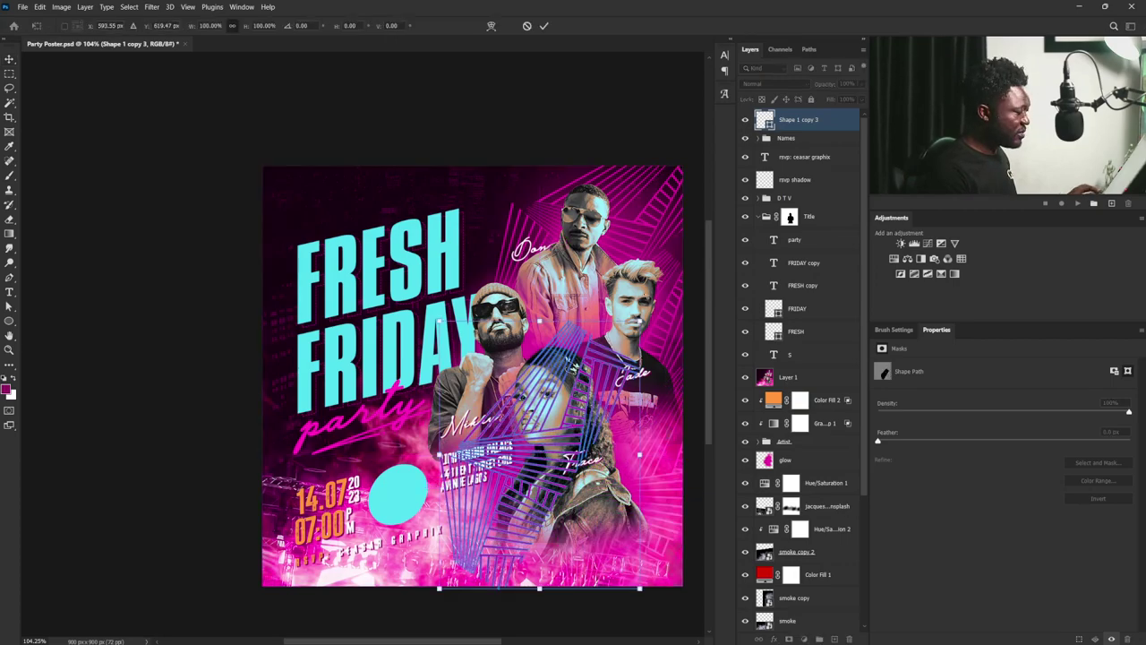
pyautogui.moveTo(649, 299); pyautogui.dragTo(700, 455)
pyautogui.moveTo(524, 426); pyautogui.dragTo(415, 598)
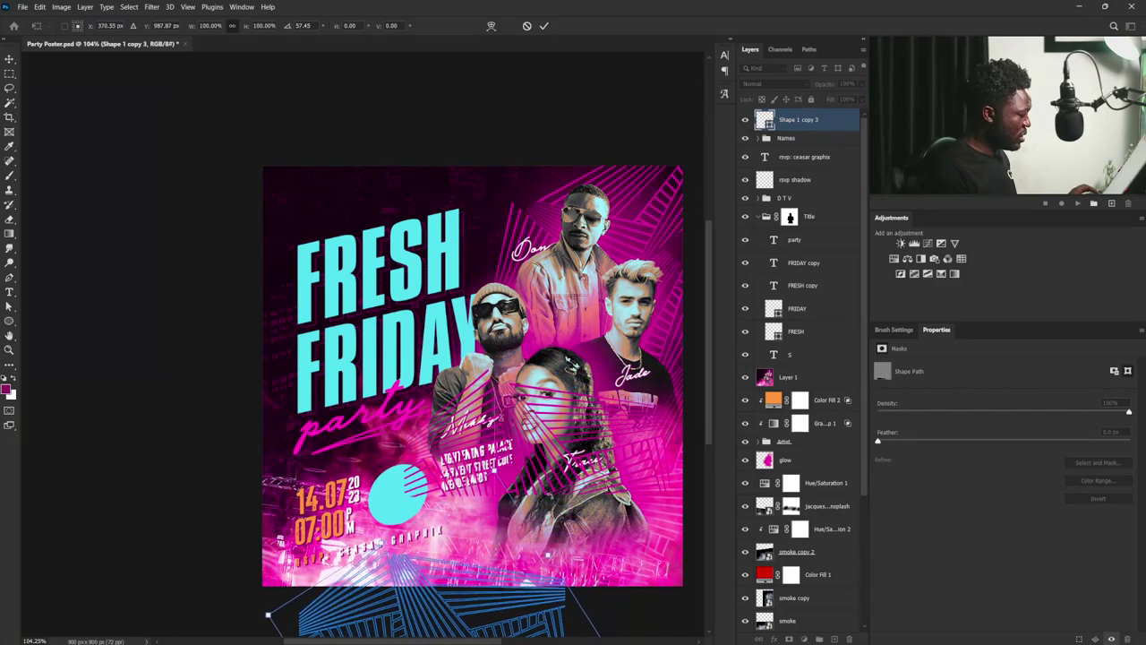
pyautogui.rightClick(487, 301)
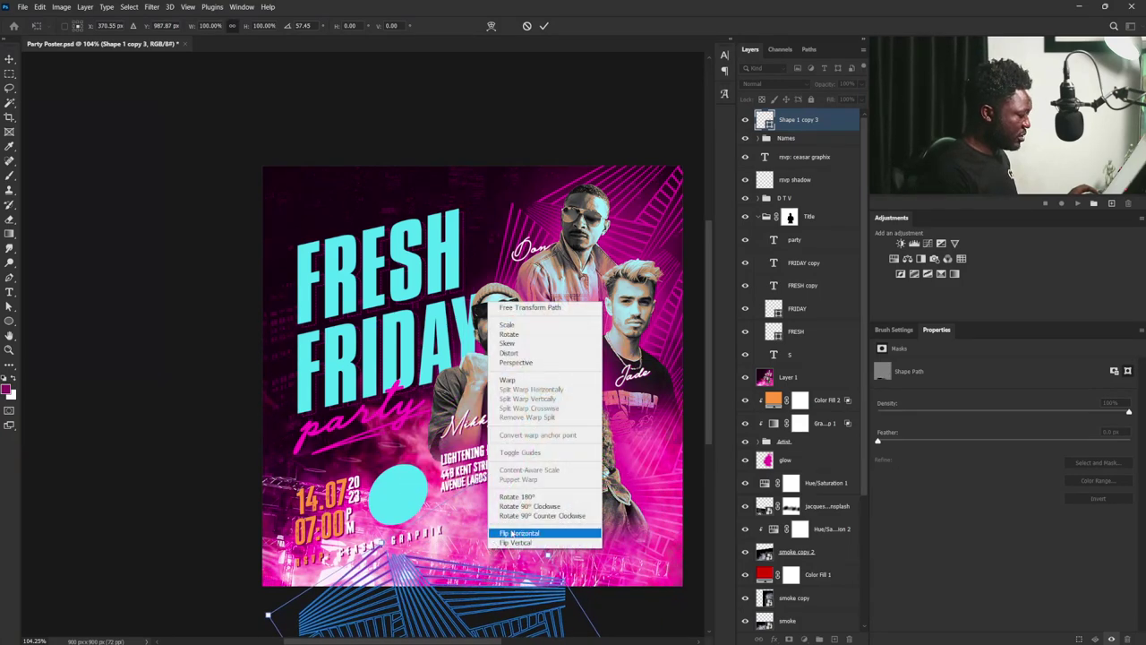
pyautogui.click(515, 533)
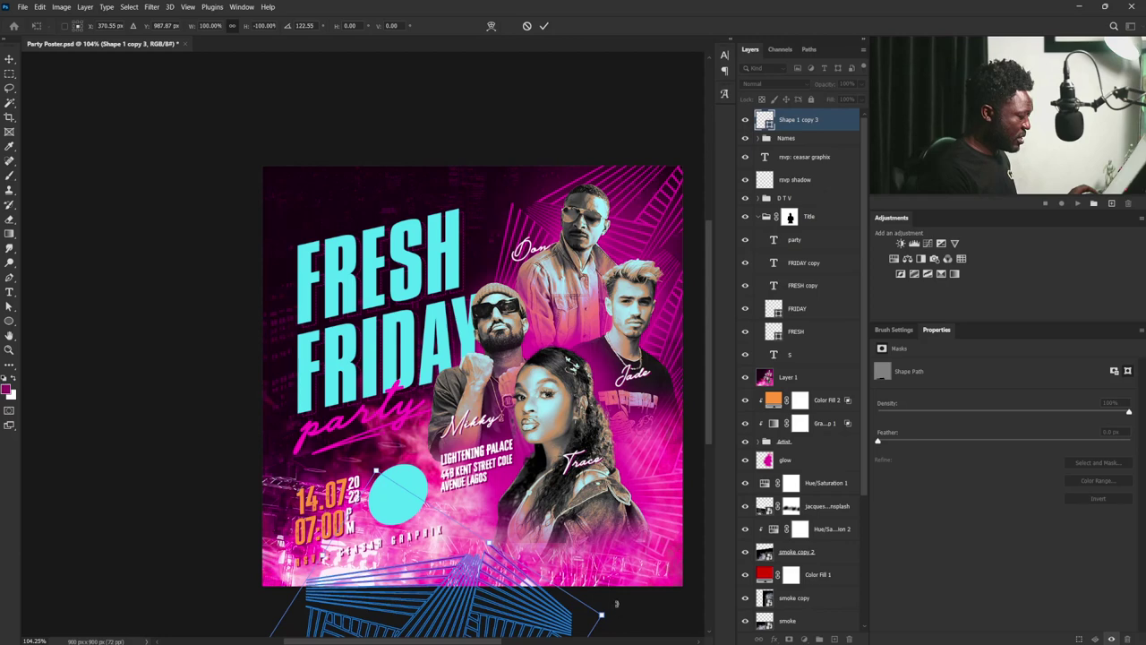
pyautogui.moveTo(616, 603); pyautogui.dragTo(641, 573)
pyautogui.moveTo(428, 578); pyautogui.dragTo(405, 580)
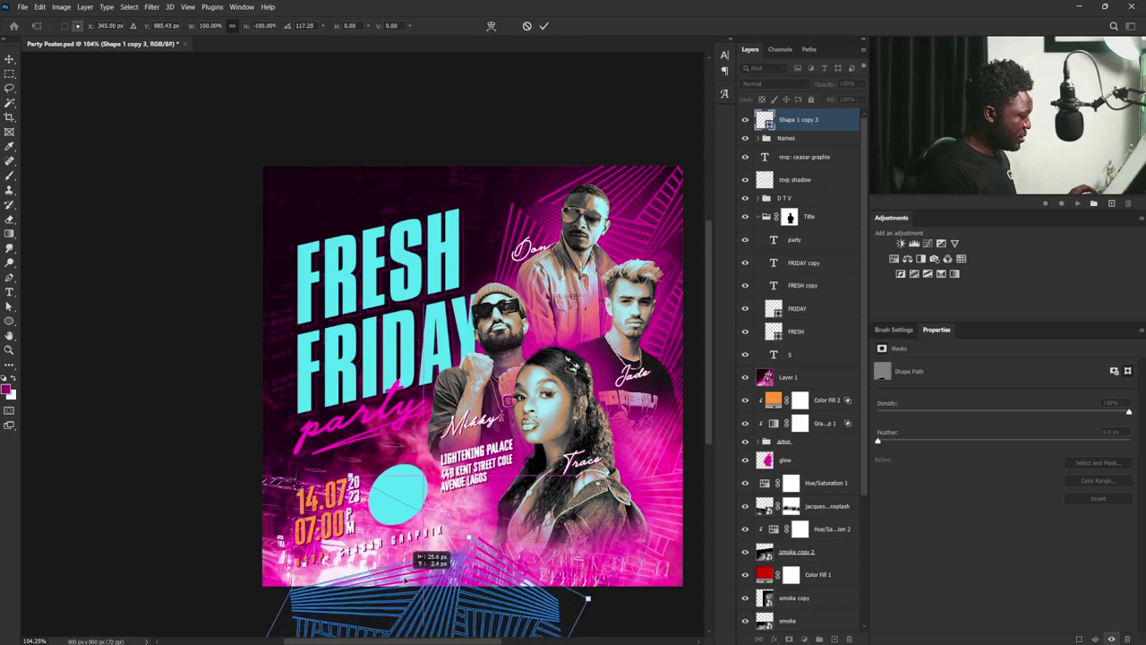
pyautogui.press('Return')
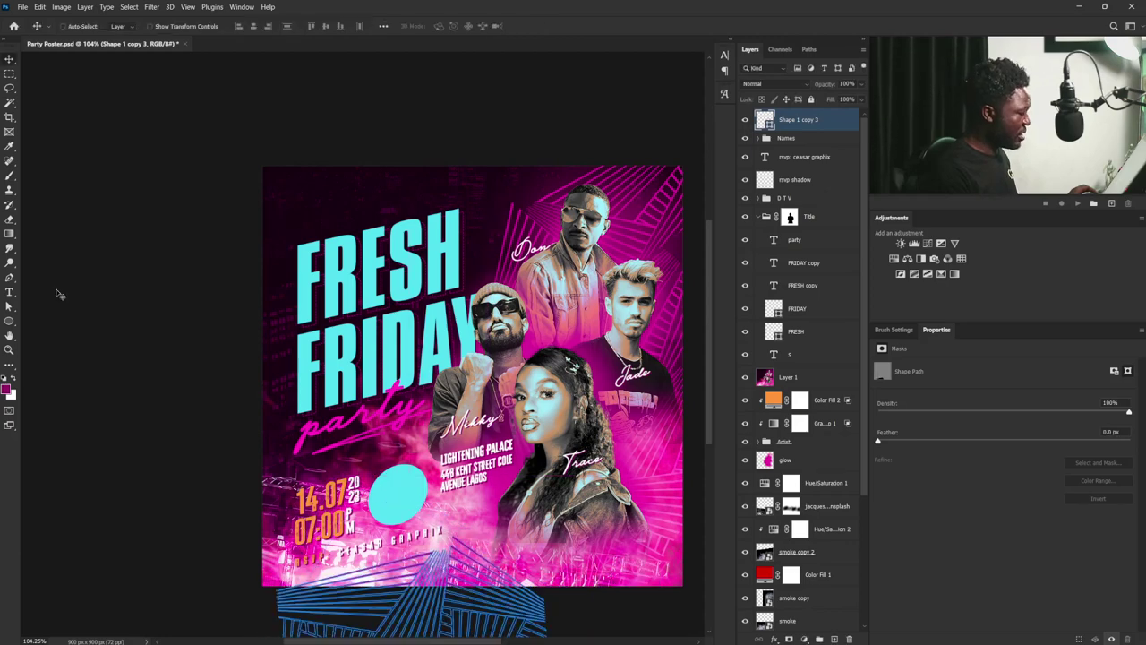
# - Recolour the line graphic with a recently used fill swatch
pyautogui.click(9, 322)
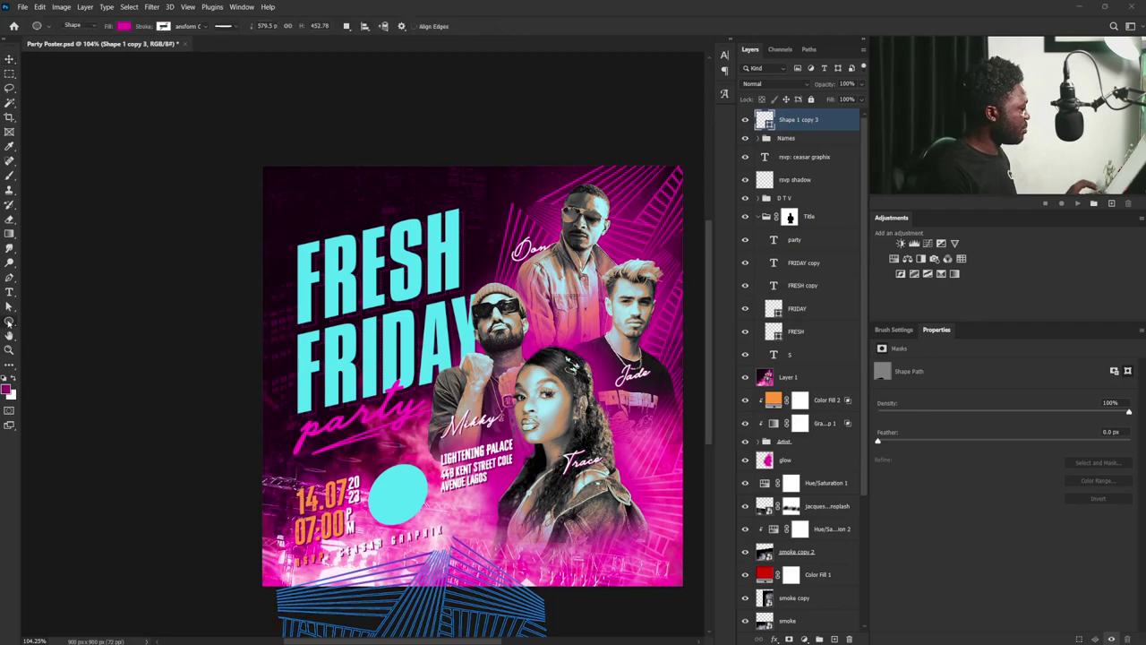
pyautogui.click(125, 26)
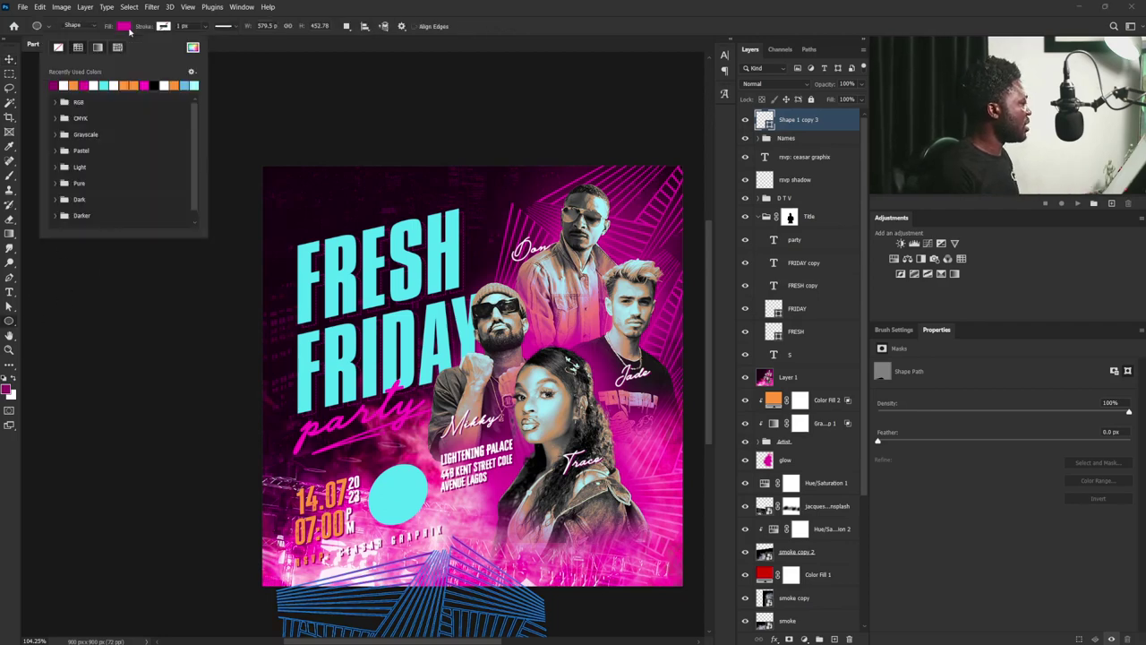
pyautogui.click(115, 85)
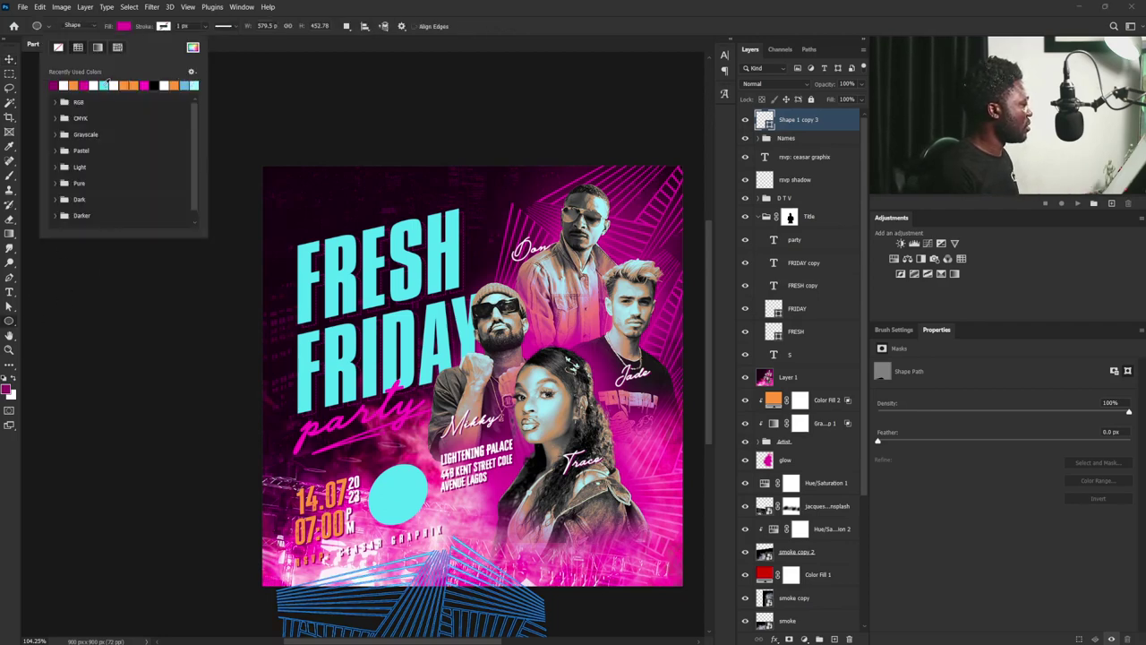
pyautogui.click(9, 59)
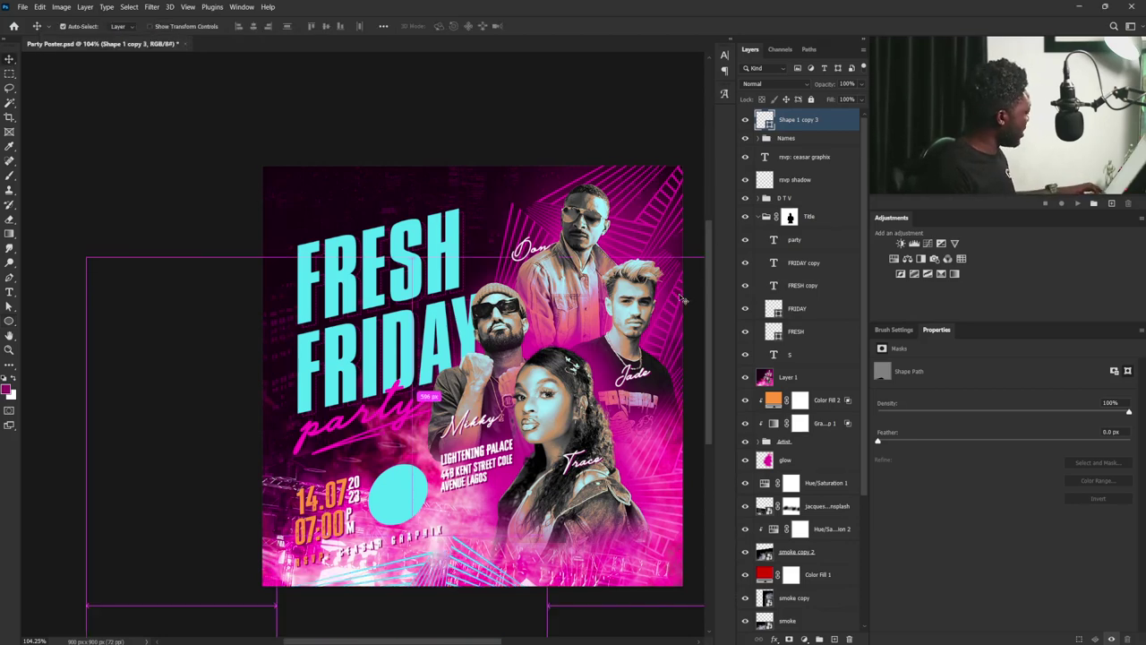
# - Duplicate the line pattern, rotate it about -29°, and position it in the bottom-right corner
pyautogui.hotkey('ctrl', 'j')
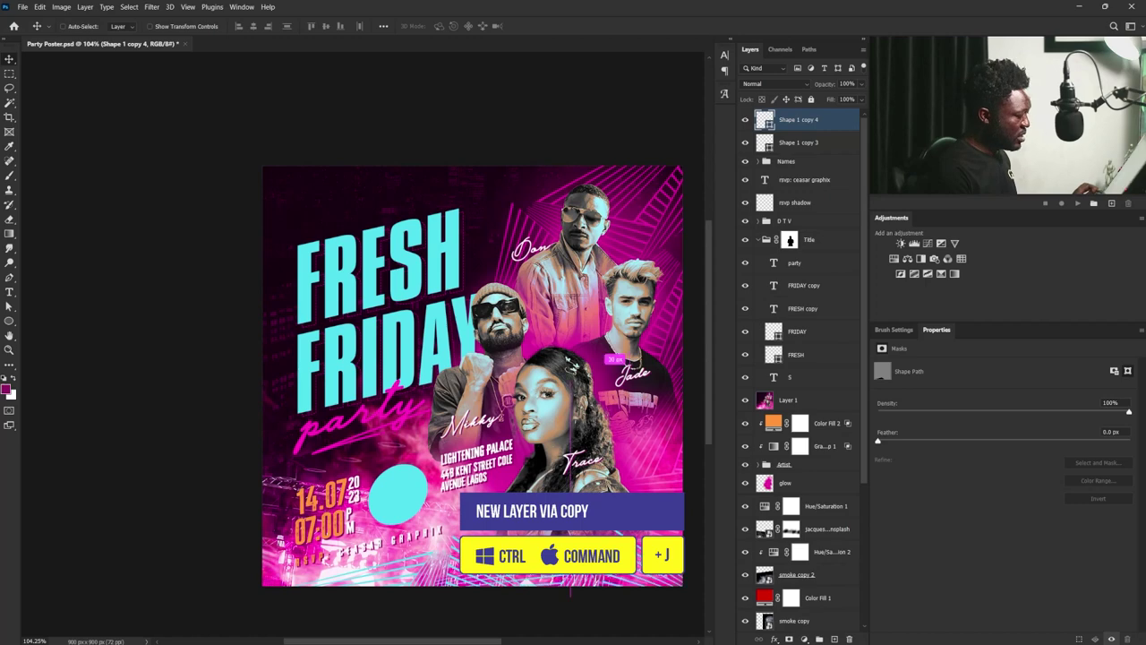
pyautogui.moveTo(398, 490); pyautogui.dragTo(398, 491)
pyautogui.moveTo(567, 487); pyautogui.dragTo(595, 519)
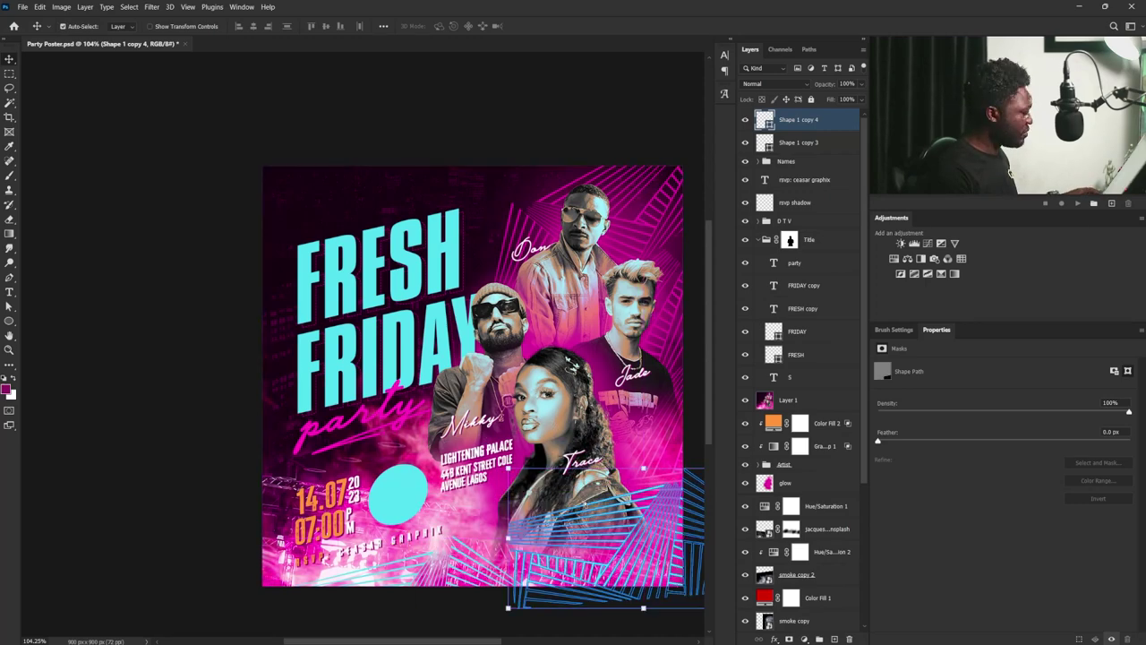
pyautogui.hotkey('ctrl', 't')
pyautogui.moveTo(500, 459); pyautogui.dragTo(573, 528)
pyautogui.press('Return')
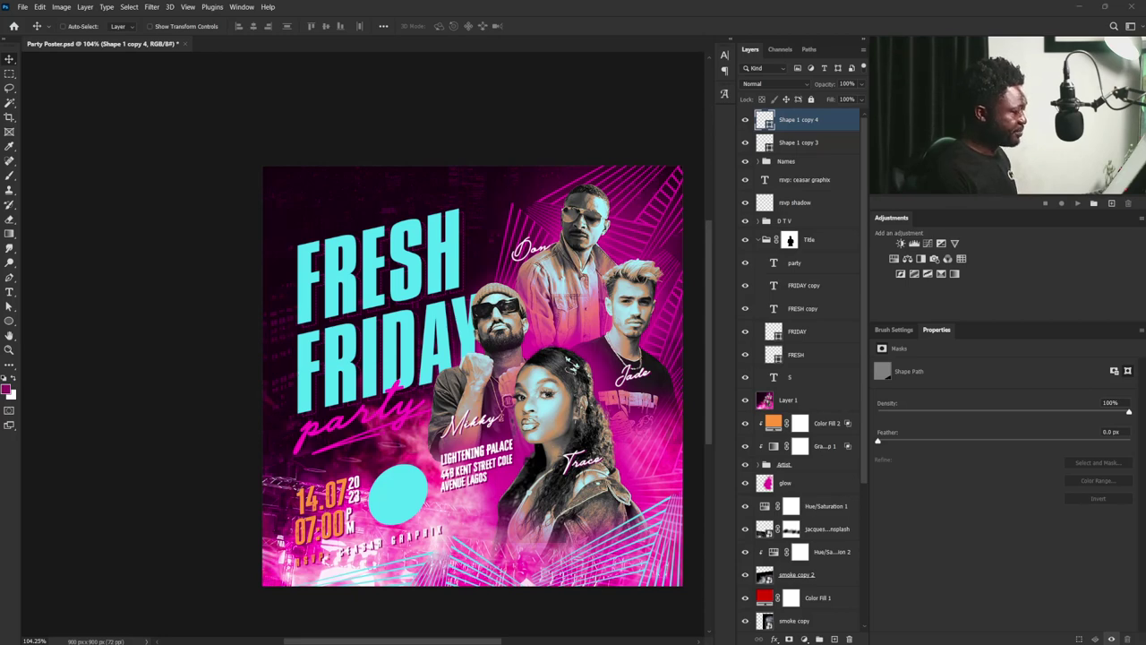
pyautogui.moveTo(633, 553); pyautogui.dragTo(640, 539)
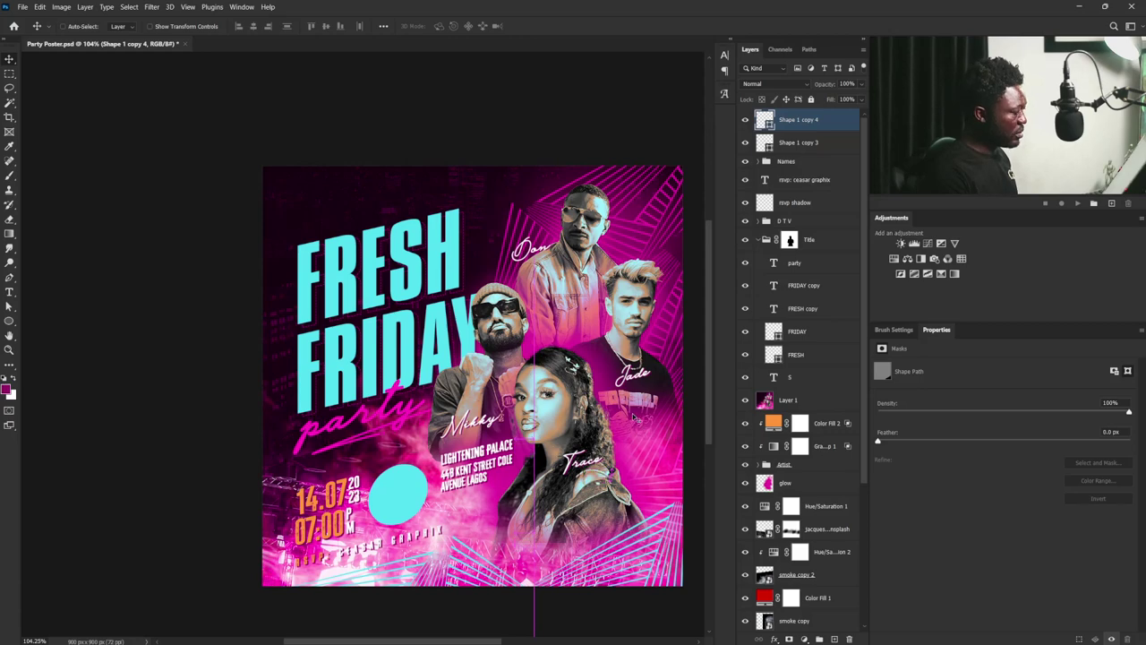
pyautogui.moveTo(567, 553); pyautogui.dragTo(574, 566)
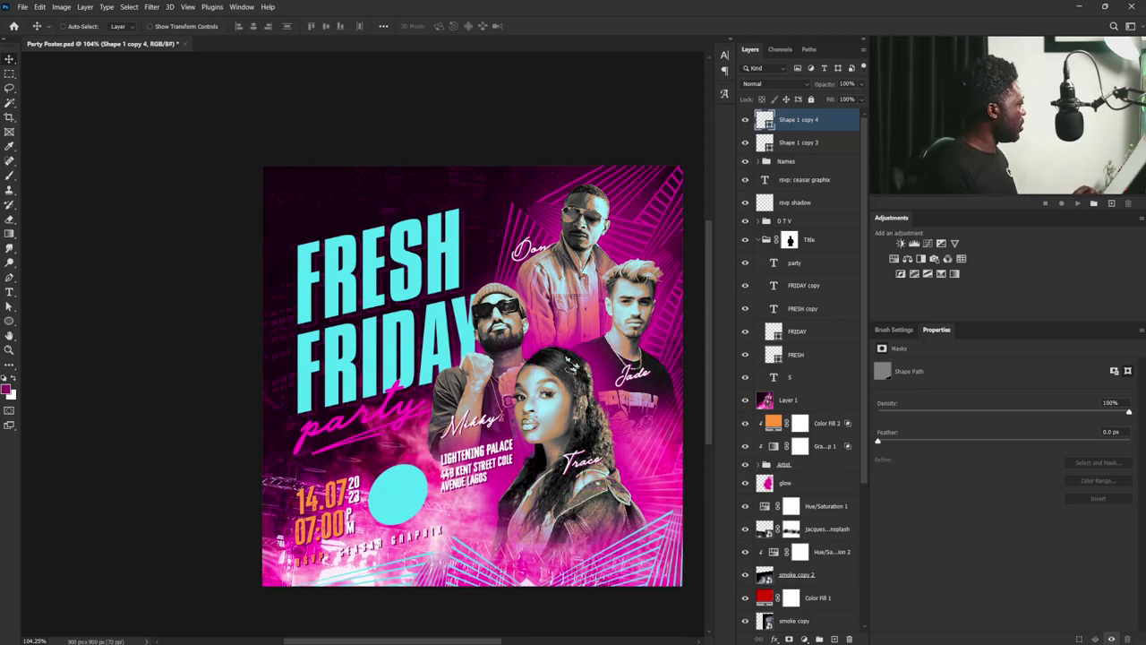
# - Place the THESHOW logo in the top-left corner with Screen blend mode
pyautogui.moveTo(125, 338); pyautogui.dragTo(341, 192)
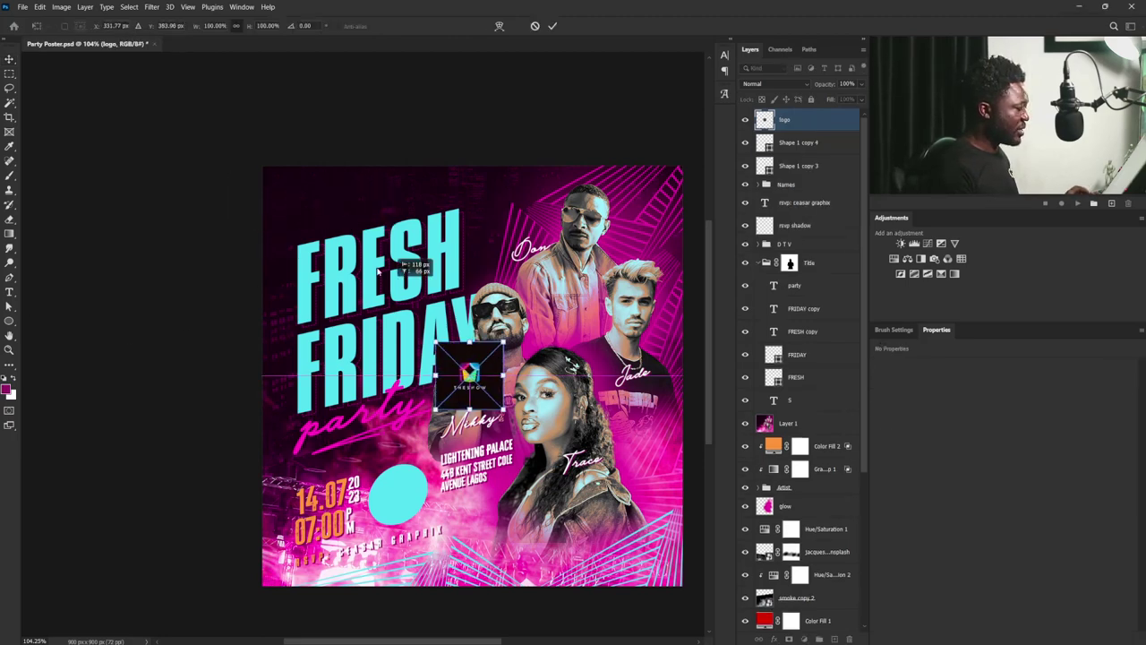
pyautogui.moveTo(492, 364); pyautogui.dragTo(335, 185)
pyautogui.press('Return')
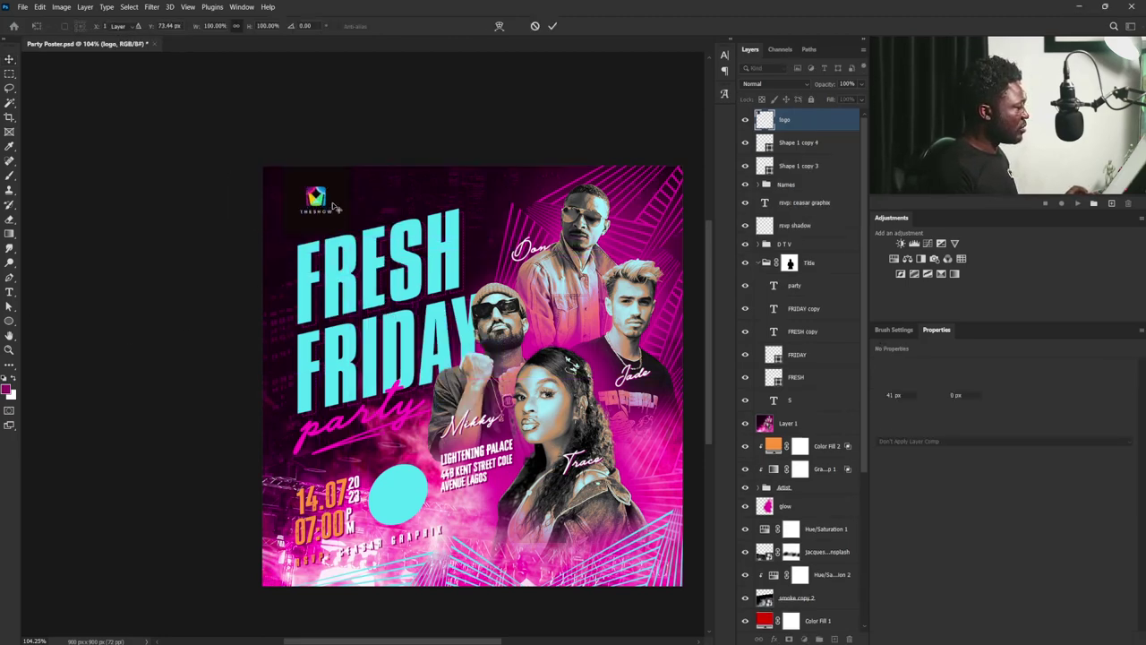
pyautogui.click(783, 84)
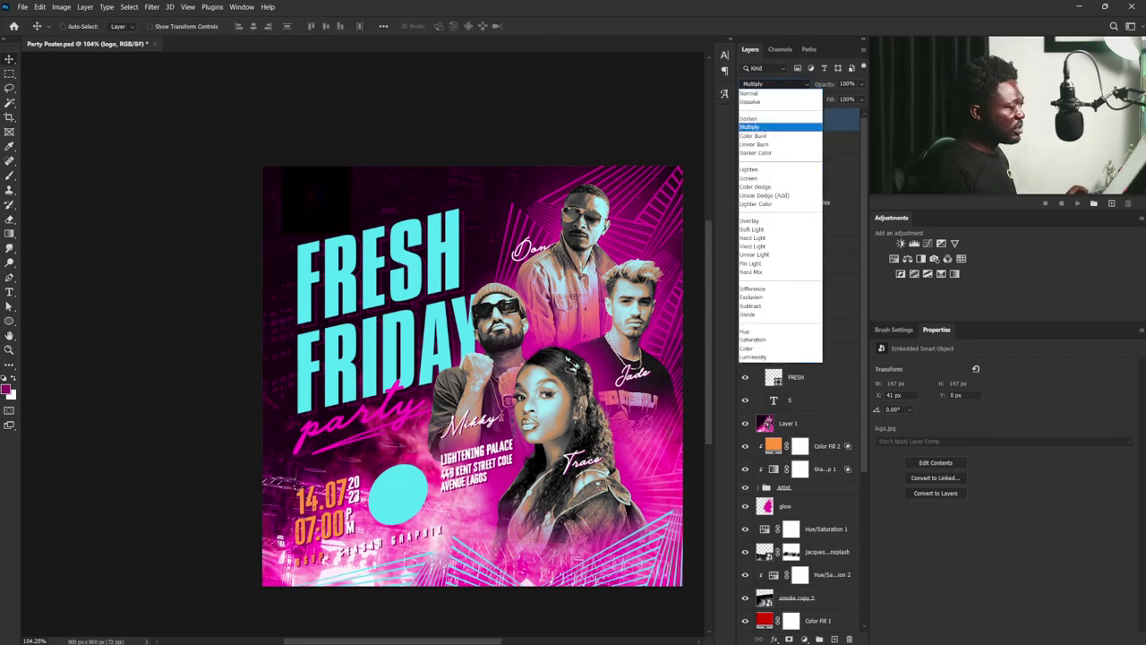
pyautogui.click(760, 179)
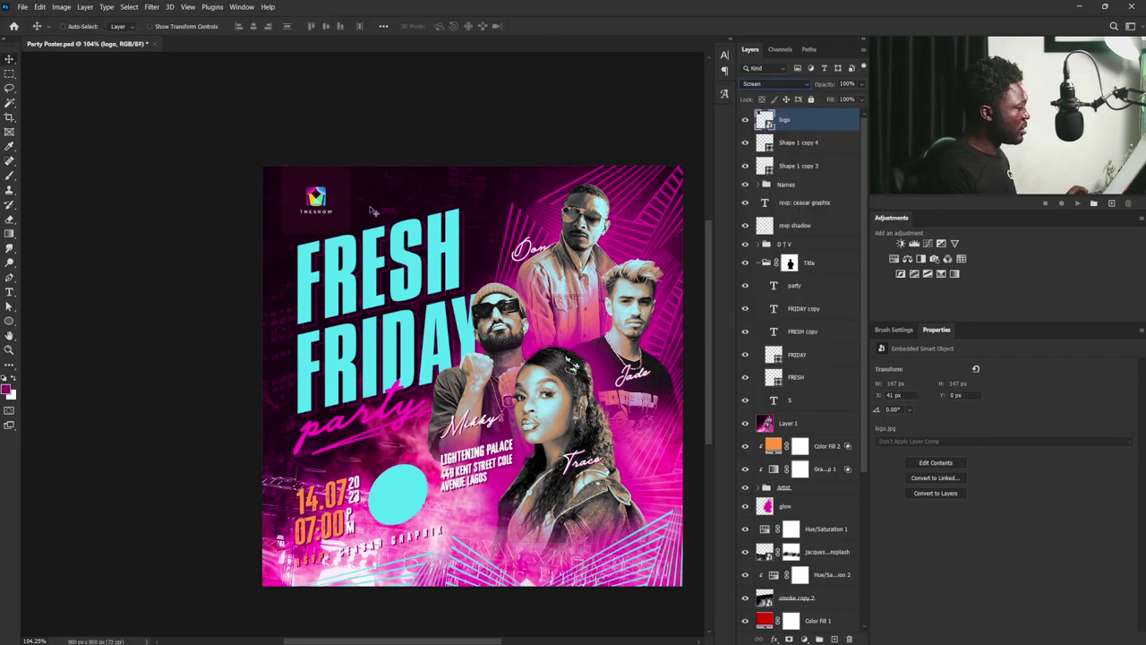
pyautogui.moveTo(338, 202); pyautogui.dragTo(326, 197)
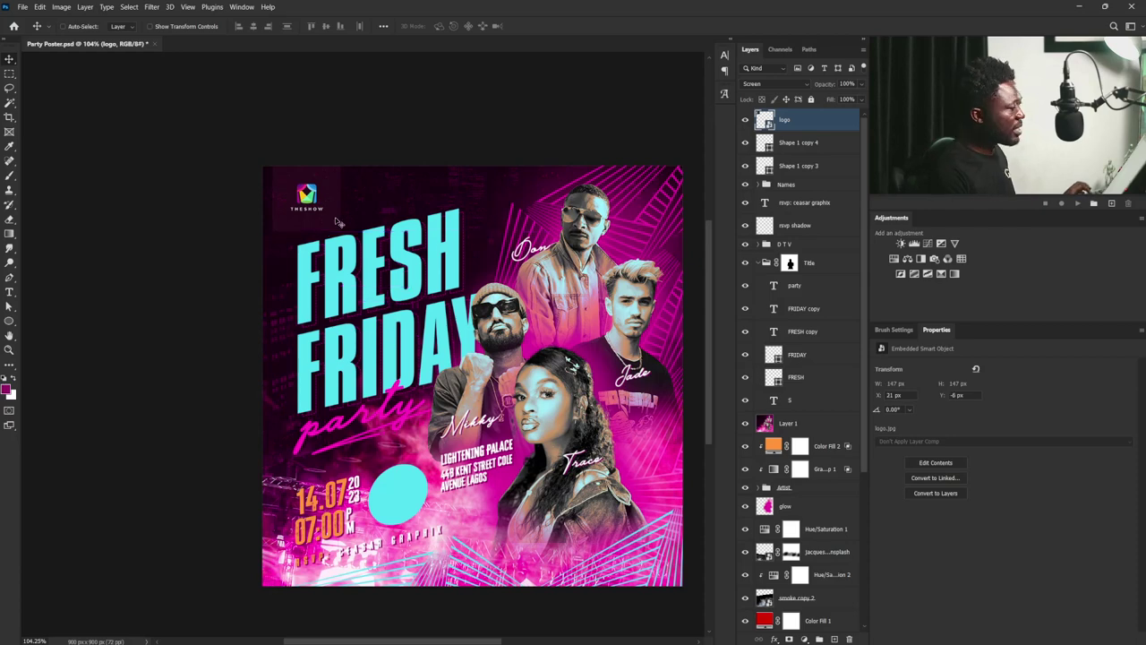
# - Apply Levels to the logo with midtones 0.54 and white point 220
pyautogui.press('ctrl')
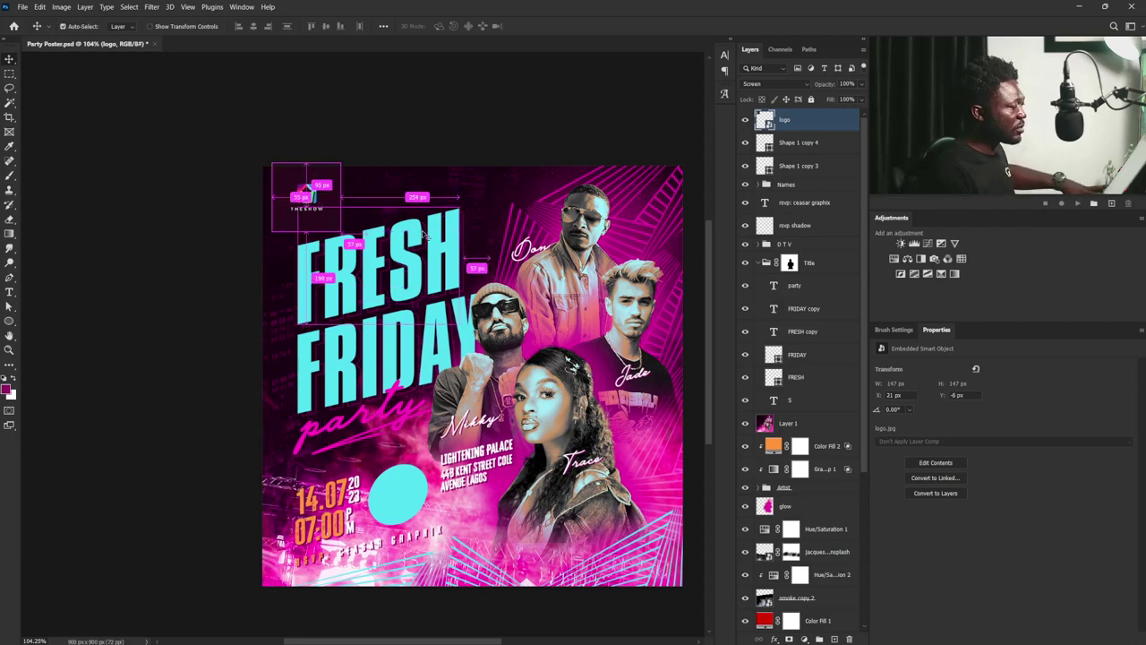
pyautogui.hotkey('ctrl', 'l')
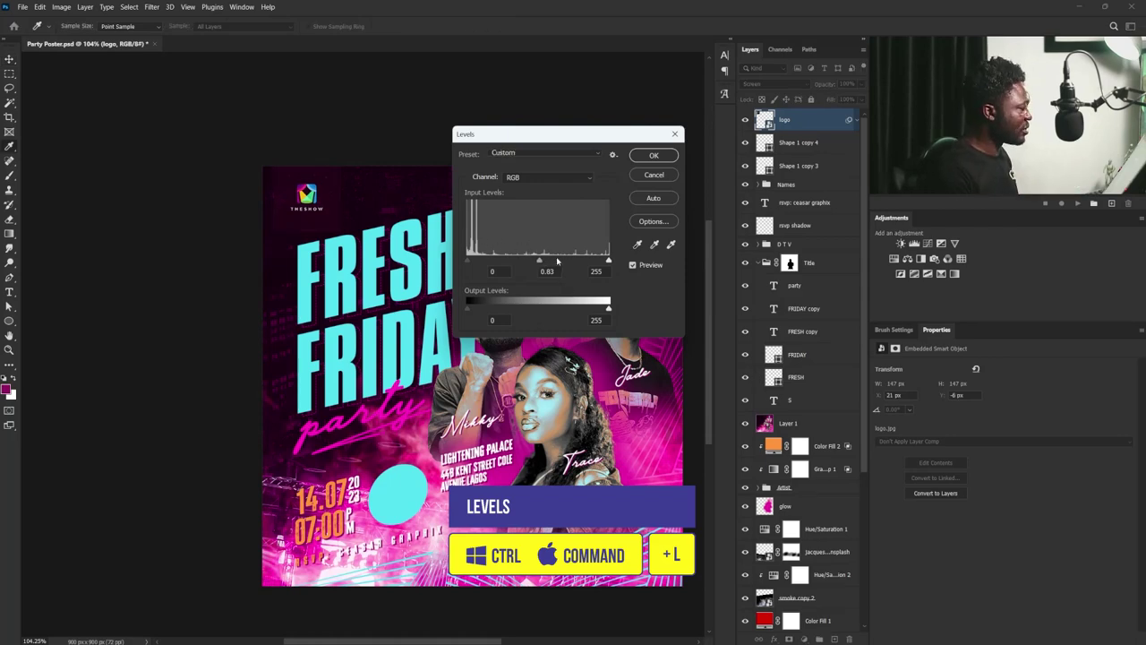
pyautogui.moveTo(569, 260); pyautogui.dragTo(565, 259)
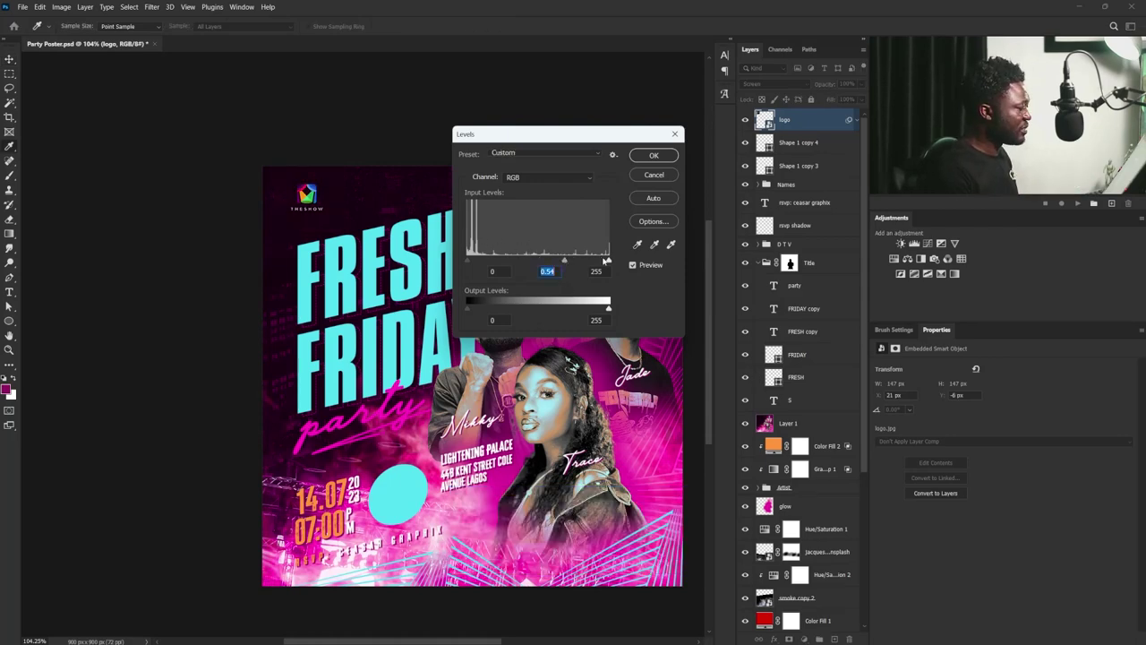
pyautogui.click(638, 156)
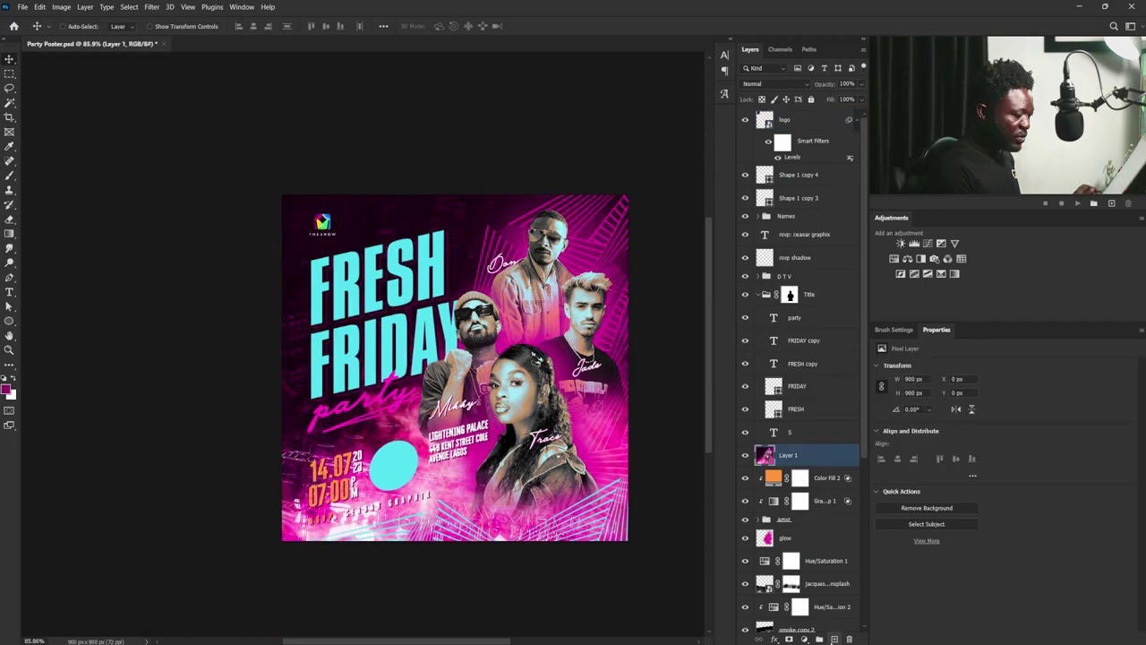
# - Create a layer named 'dark' and sample a dark poster colour for the brush
pyautogui.hotkey('ctrl', 'shift', 'alt', 'n')
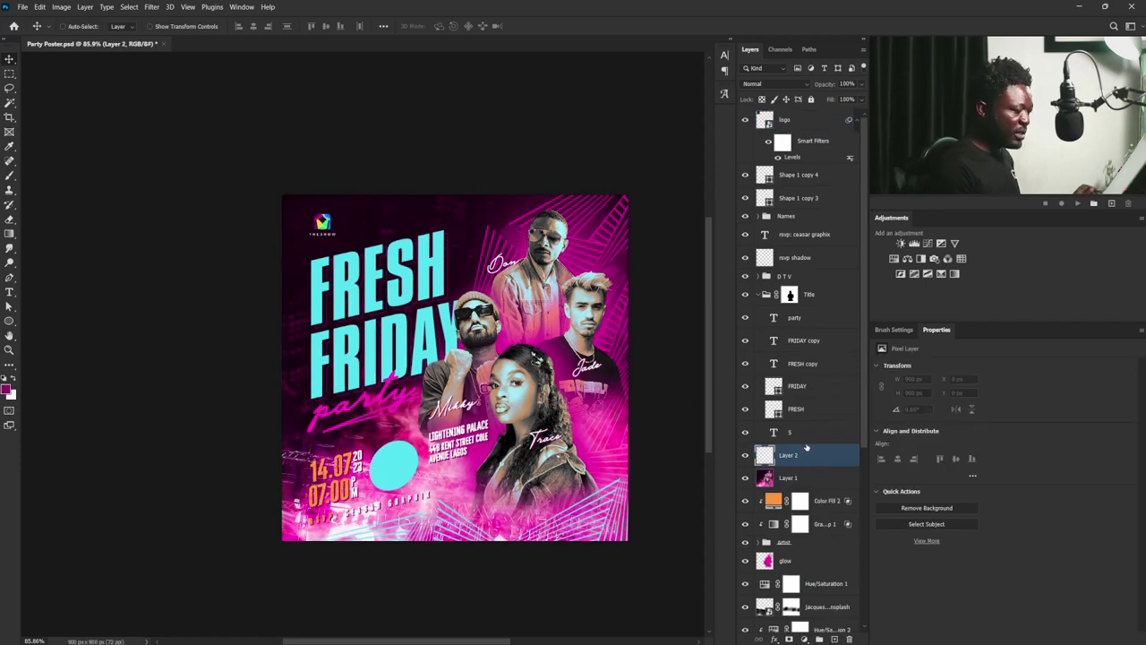
pyautogui.write('dark')
pyautogui.press('Return')
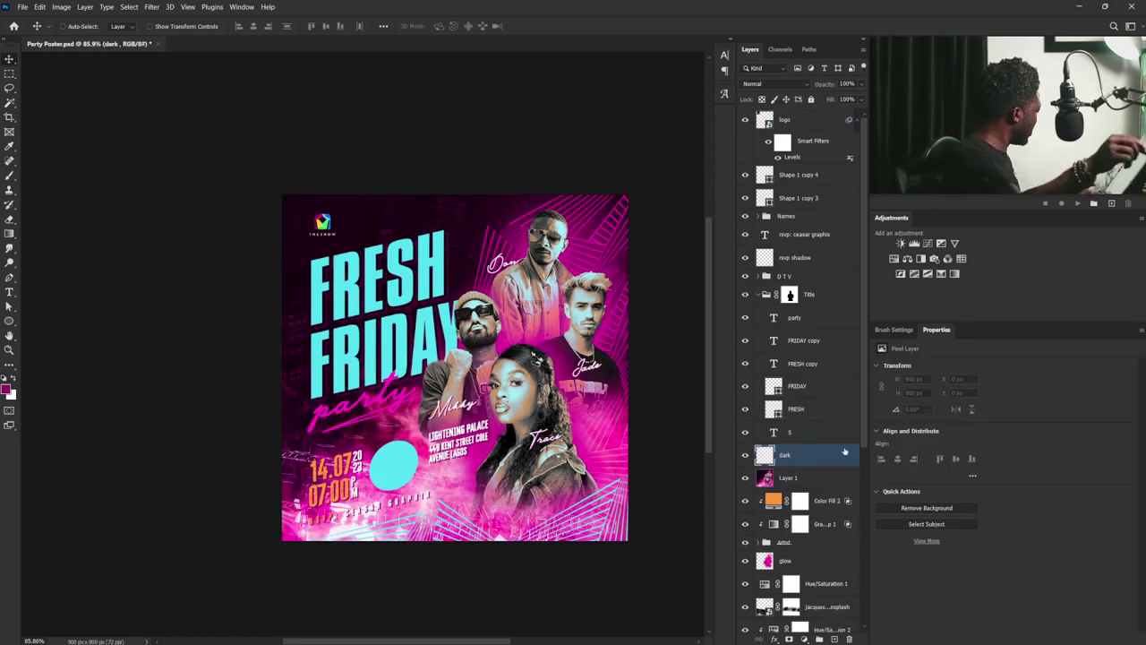
pyautogui.press('b')
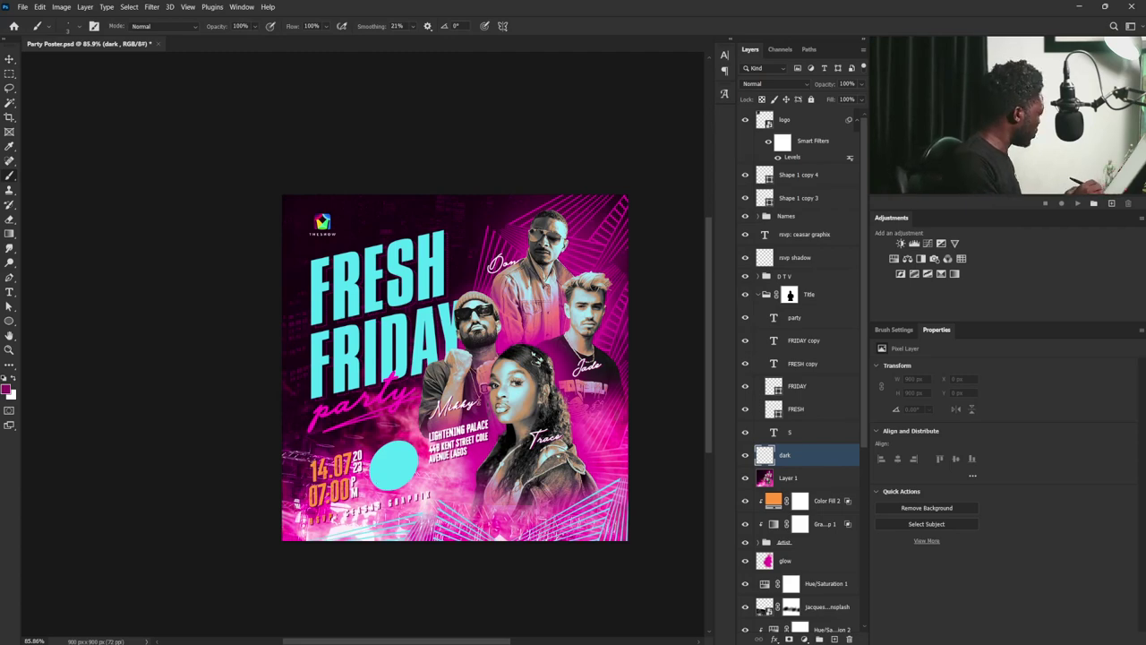
pyautogui.keyDown('alt'); pyautogui.click(337, 431); pyautogui.keyUp('alt')
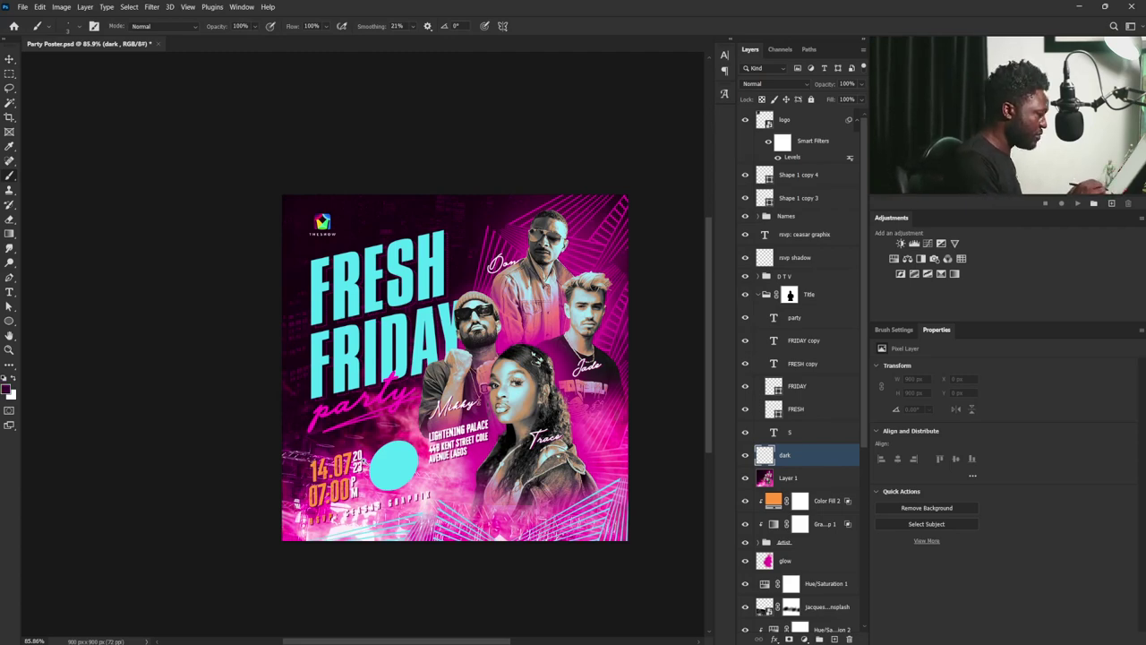
# - Paint over the bottom-left haze around the RSVP line with a soft 200 px brush
pyautogui.scroll(3, 367, 461)
pyautogui.press(']')
pyautogui.press(']')
pyautogui.press(']')
pyautogui.press(']')
pyautogui.press(']')
pyautogui.press(']')
pyautogui.press(']')
pyautogui.press(']')
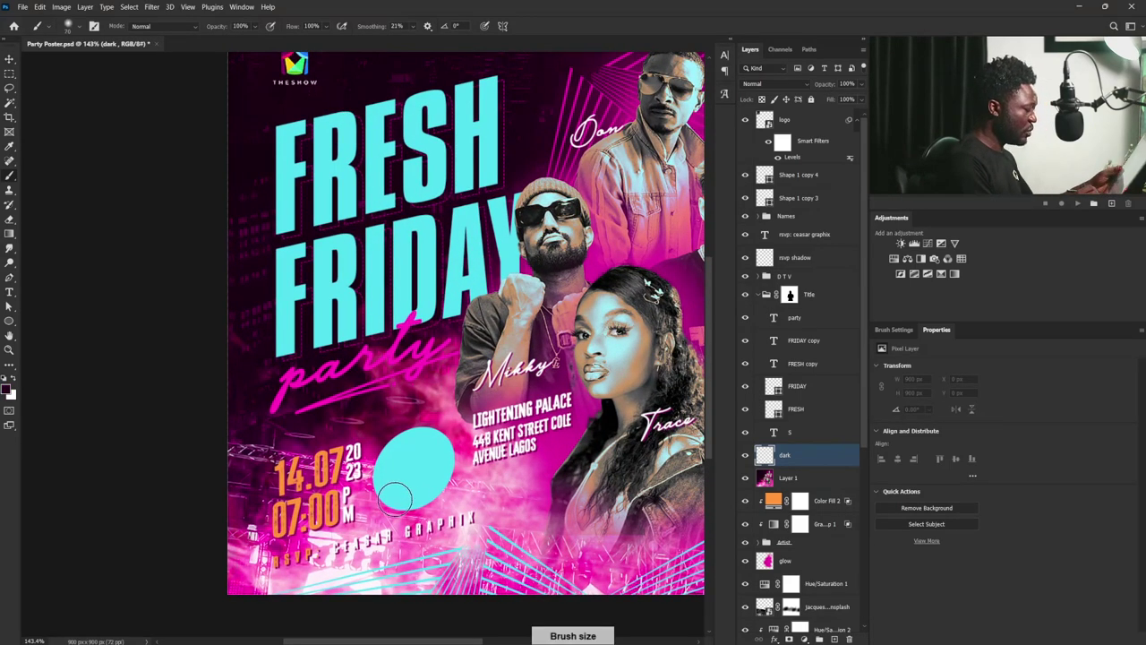
pyautogui.click(894, 330)
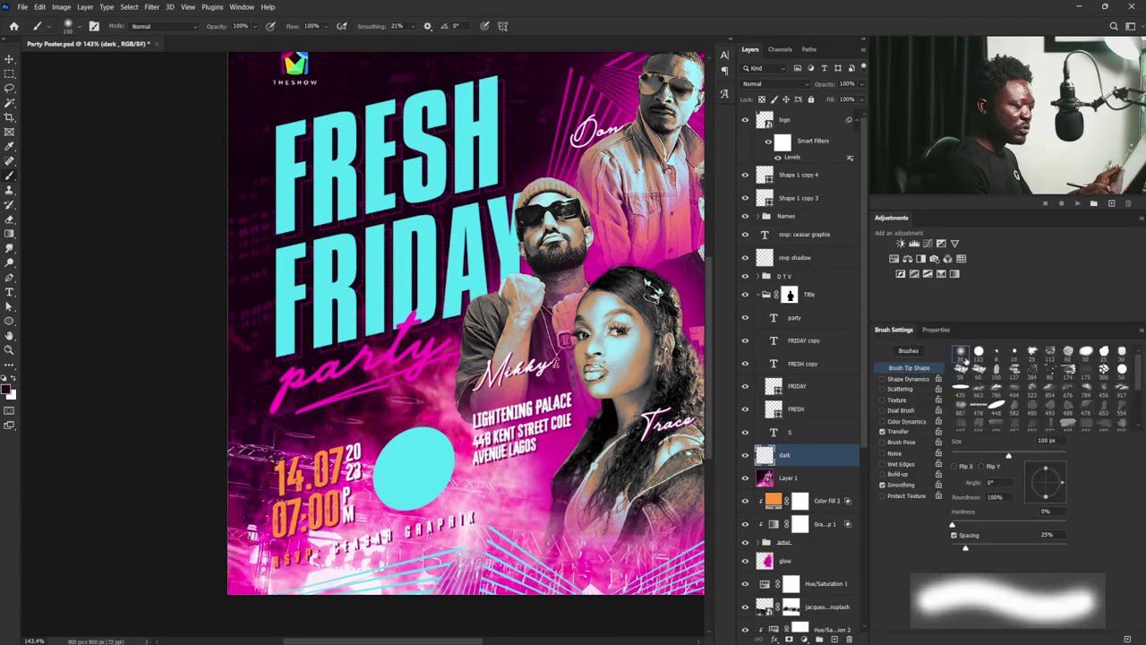
pyautogui.press('[')
pyautogui.press('[')
pyautogui.press('[')
pyautogui.press('[')
pyautogui.press('[')
pyautogui.press('[')
pyautogui.press('[')
pyautogui.press(']')
pyautogui.press(']')
pyautogui.press(']')
pyautogui.press(']')
pyautogui.press(']')
pyautogui.press(']')
pyautogui.press(']')
pyautogui.press(']')
pyautogui.press(']')
pyautogui.press(']')
pyautogui.press(']')
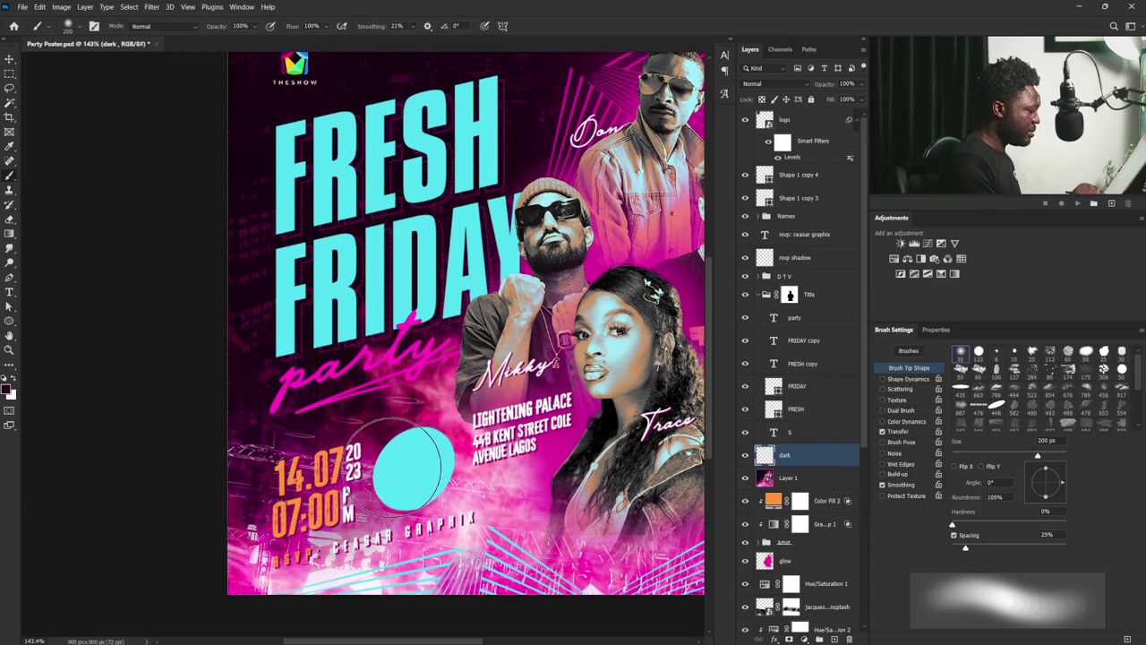
pyautogui.moveTo(262, 570); pyautogui.dragTo(394, 559)
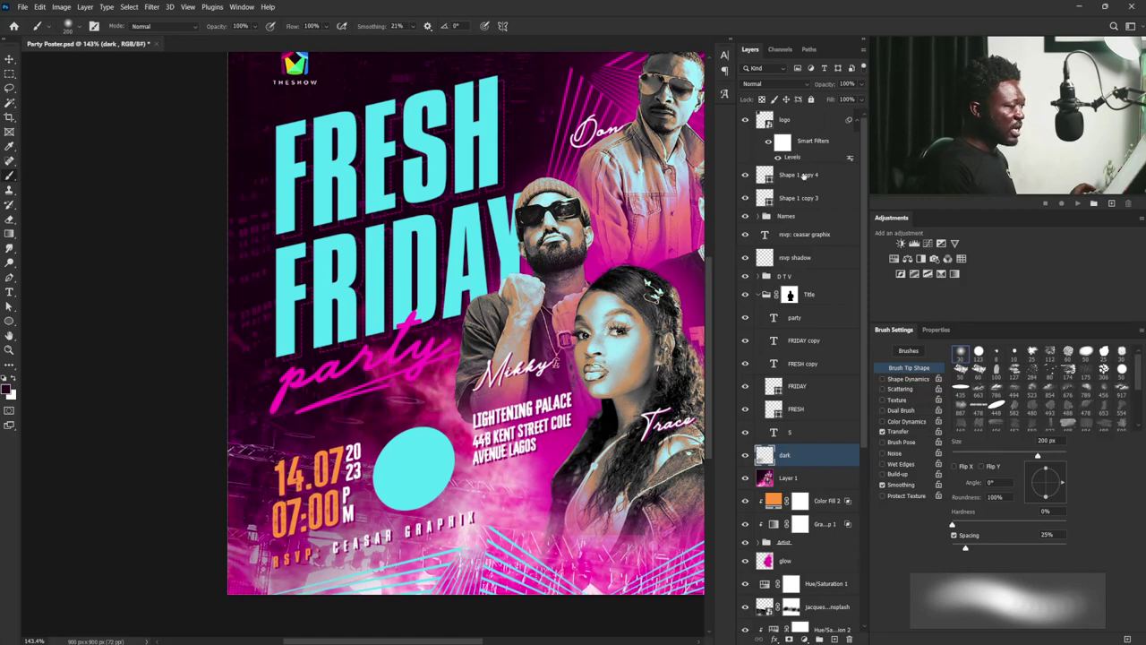
# - Place the vinyl disc image above Shape 1 copy 4, scaled to fit the cyan circle
pyautogui.click(804, 176)
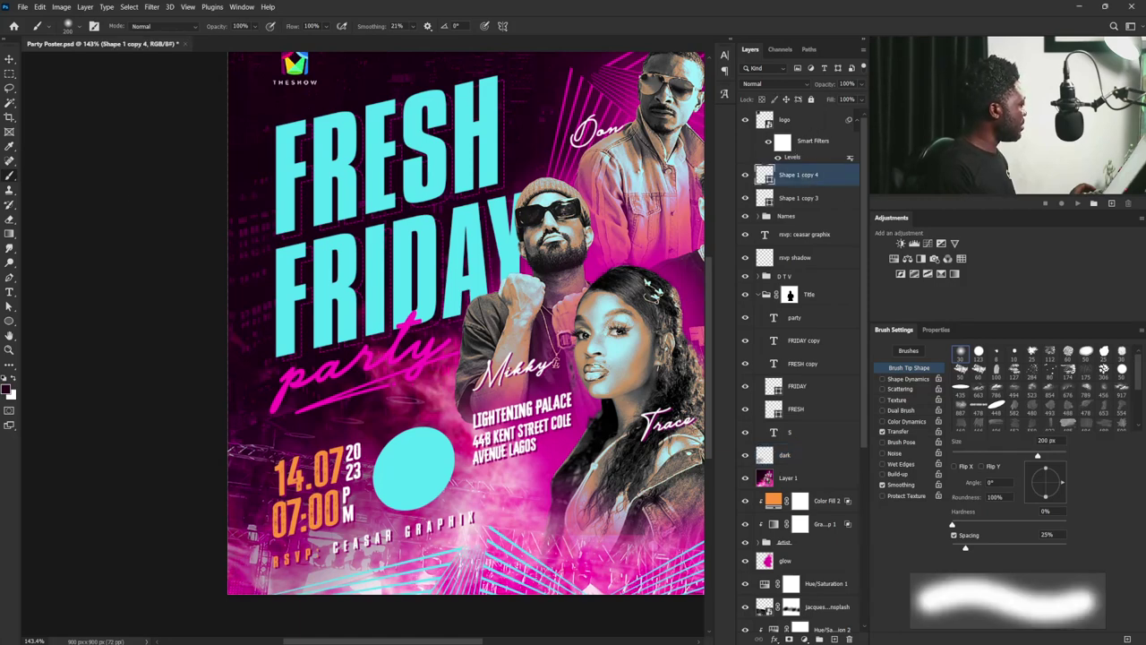
pyautogui.moveTo(0, 376); pyautogui.dragTo(432, 484)
pyautogui.moveTo(525, 358); pyautogui.dragTo(451, 428)
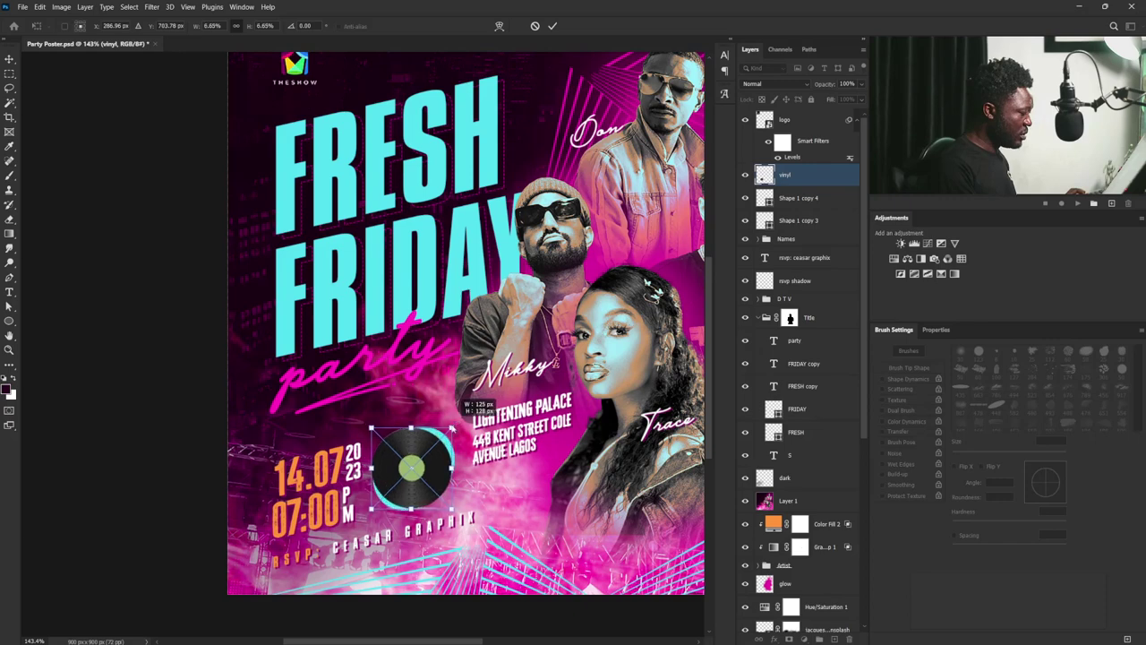
pyautogui.press('Return')
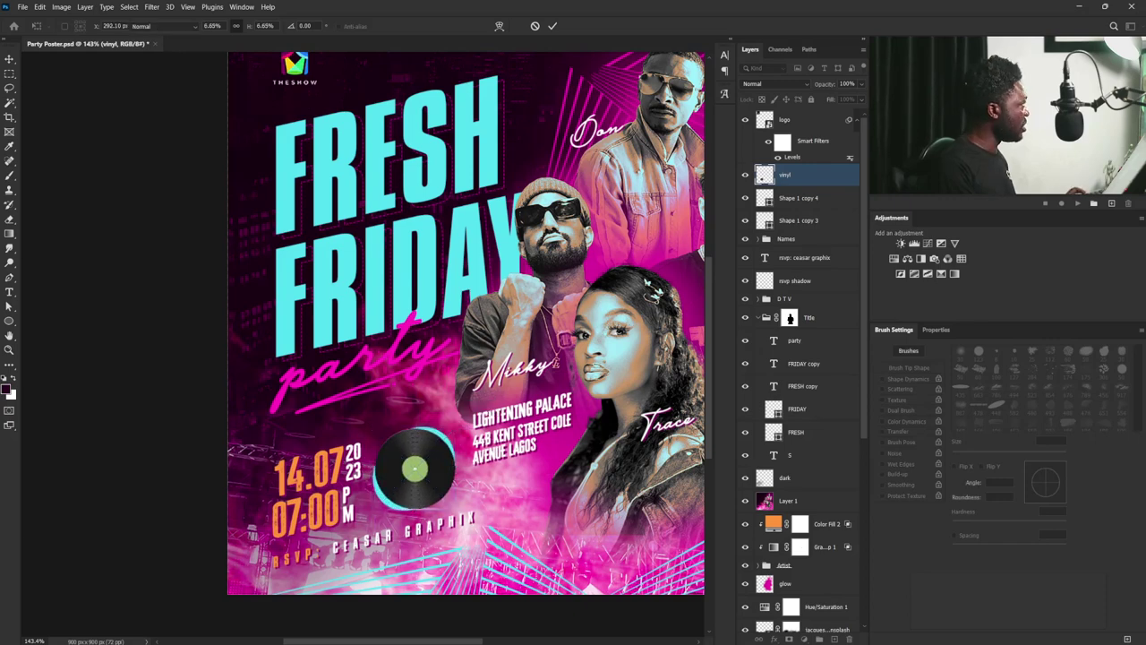
pyautogui.press('b')
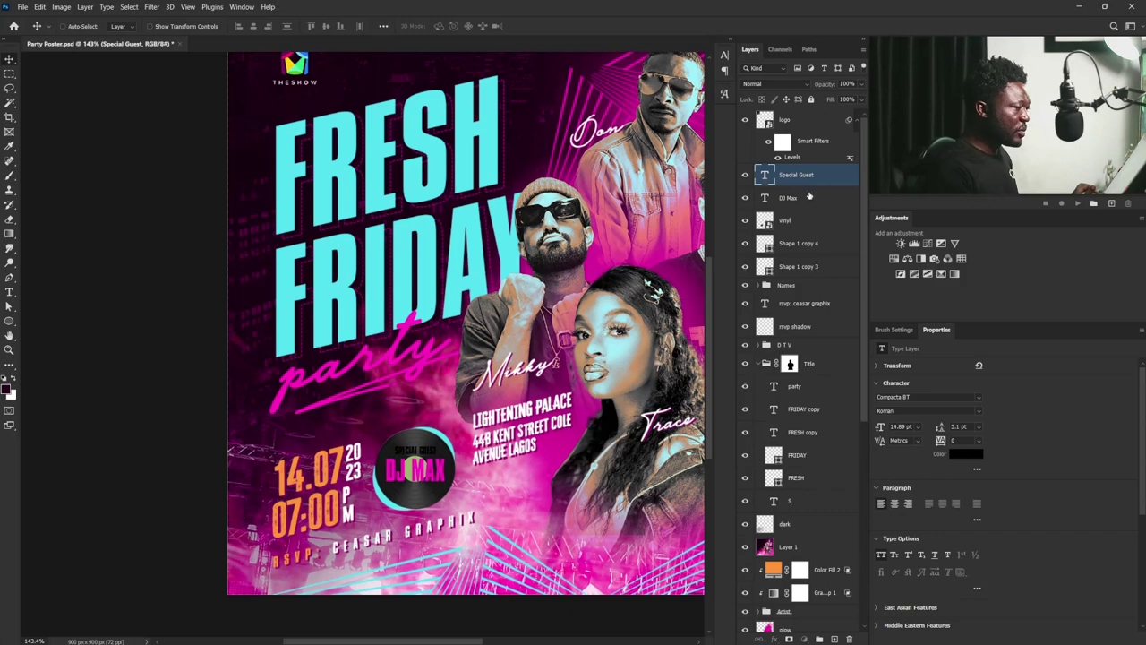
# - Convert the DJ Max and Special Guest text layers to shapes and select both
pyautogui.click(808, 197)
pyautogui.rightClick(819, 201)
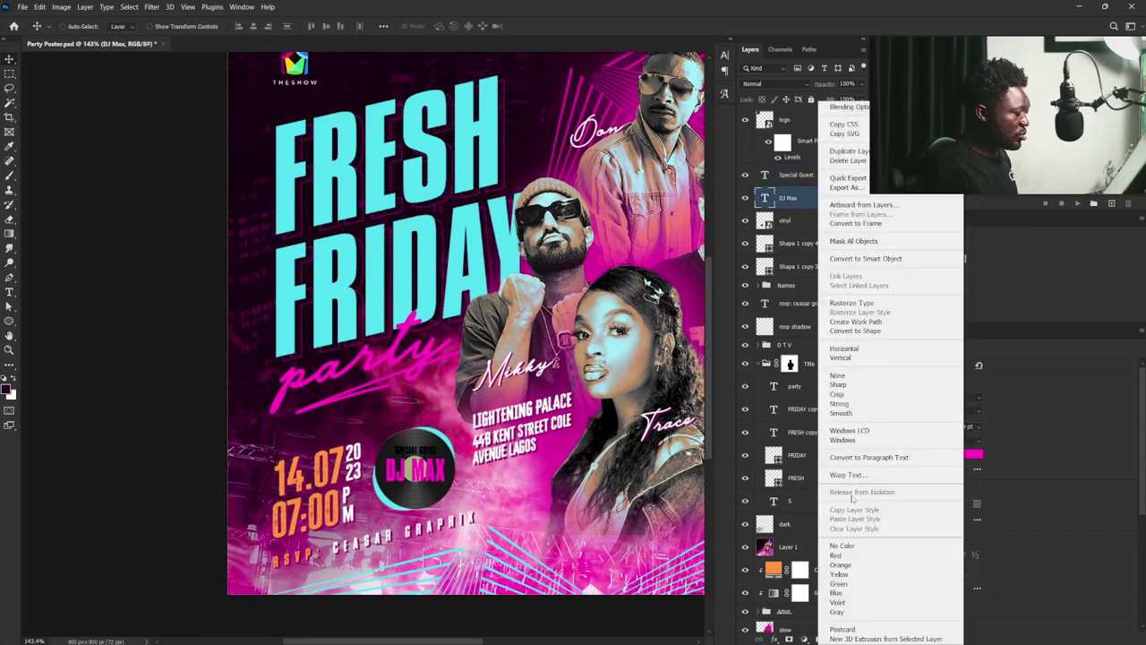
pyautogui.click(871, 331)
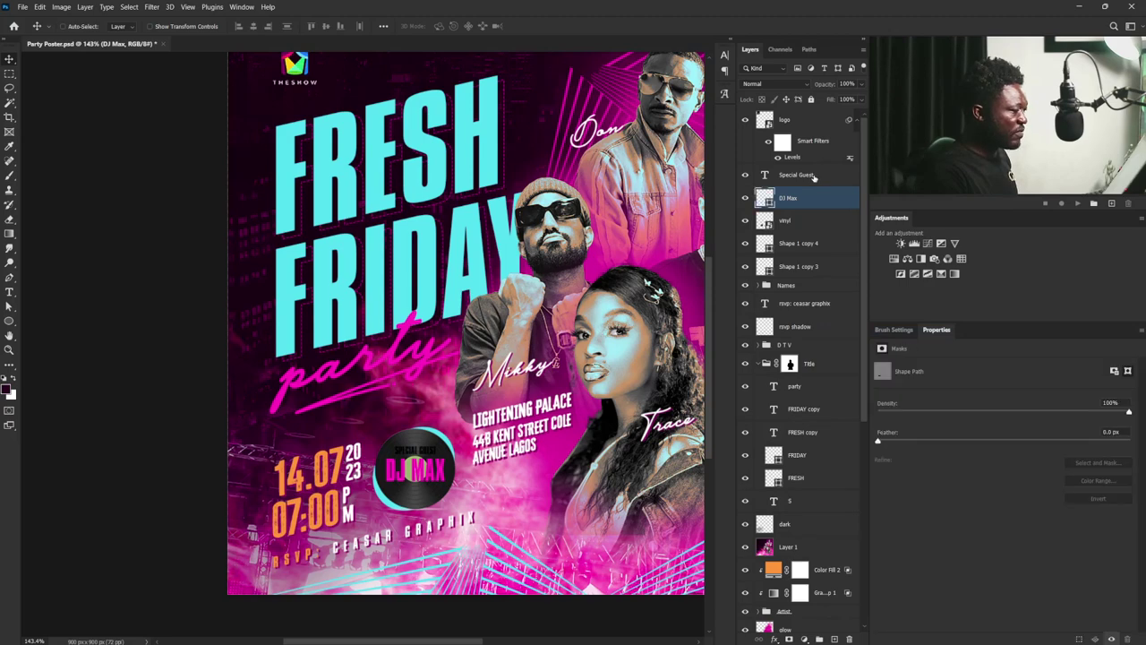
pyautogui.click(801, 175)
pyautogui.rightClick(814, 176)
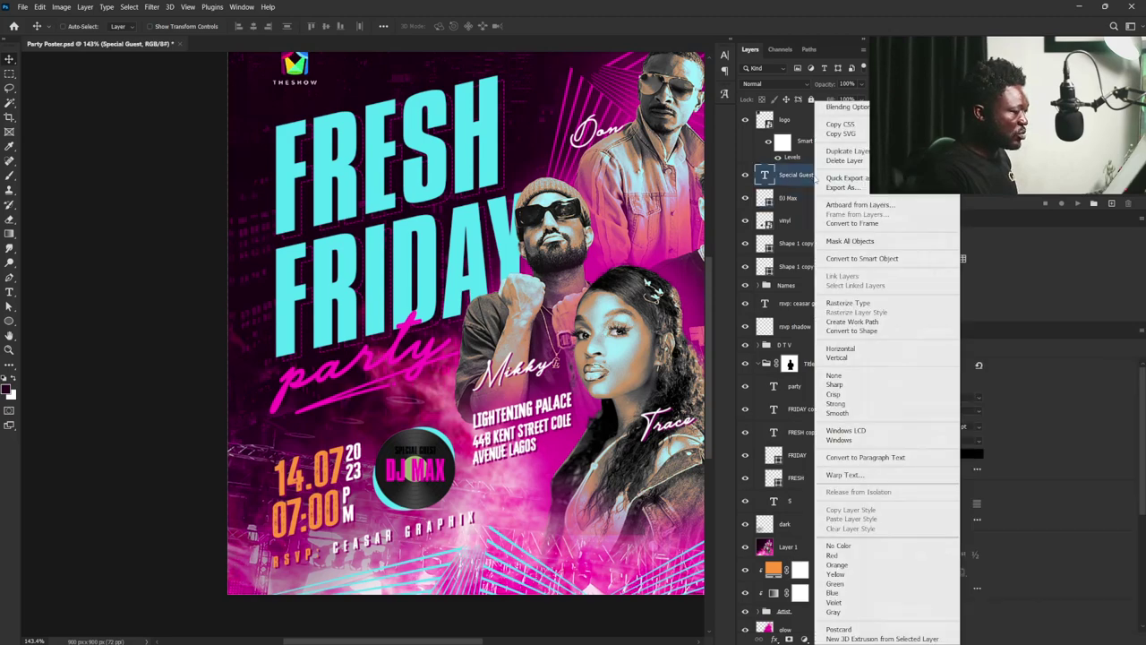
pyautogui.click(864, 331)
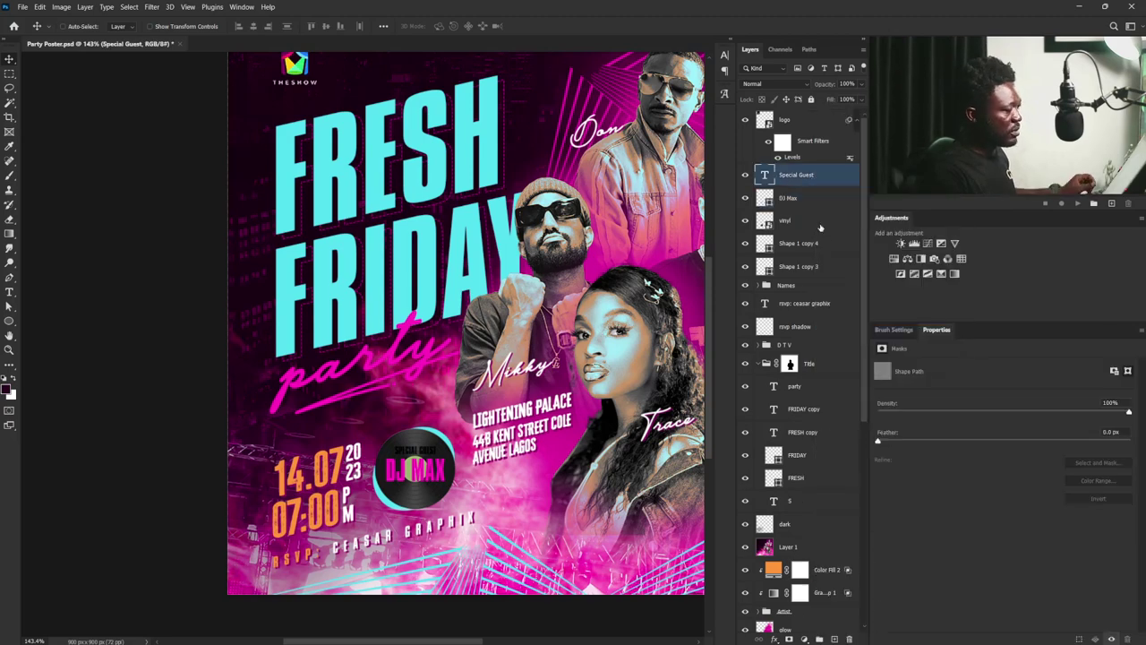
pyautogui.keyDown('shift'); pyautogui.click(788, 198); pyautogui.keyUp('shift')
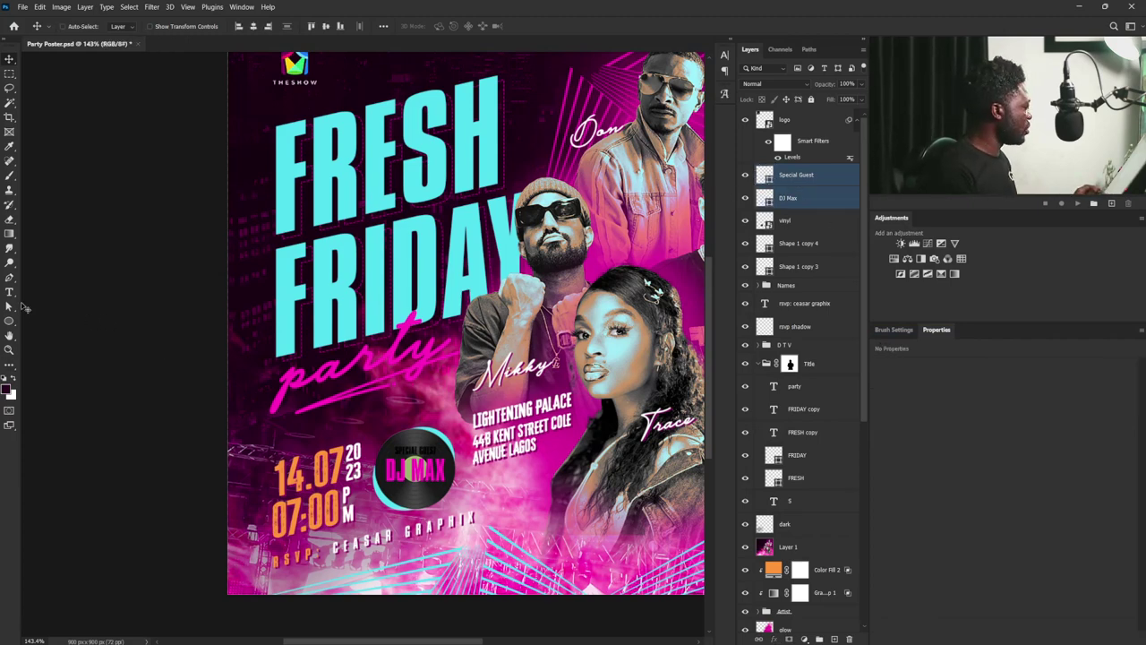
# - Give both text shapes a cyan outline with changed alignment, about 7 px wide
pyautogui.click(9, 322)
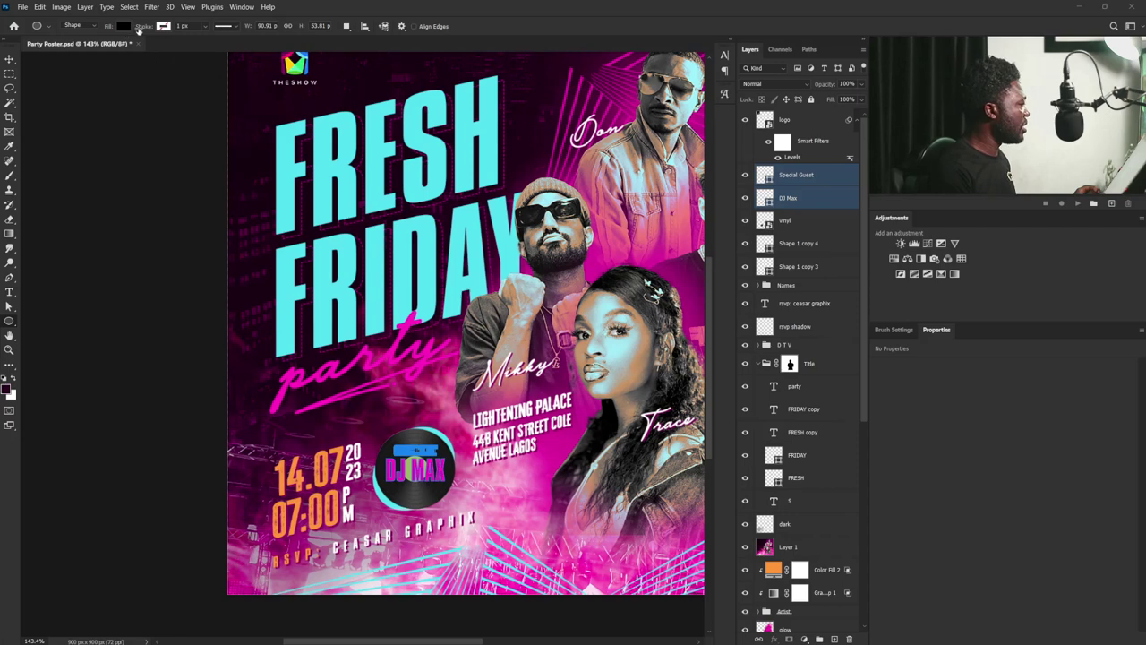
pyautogui.click(163, 26)
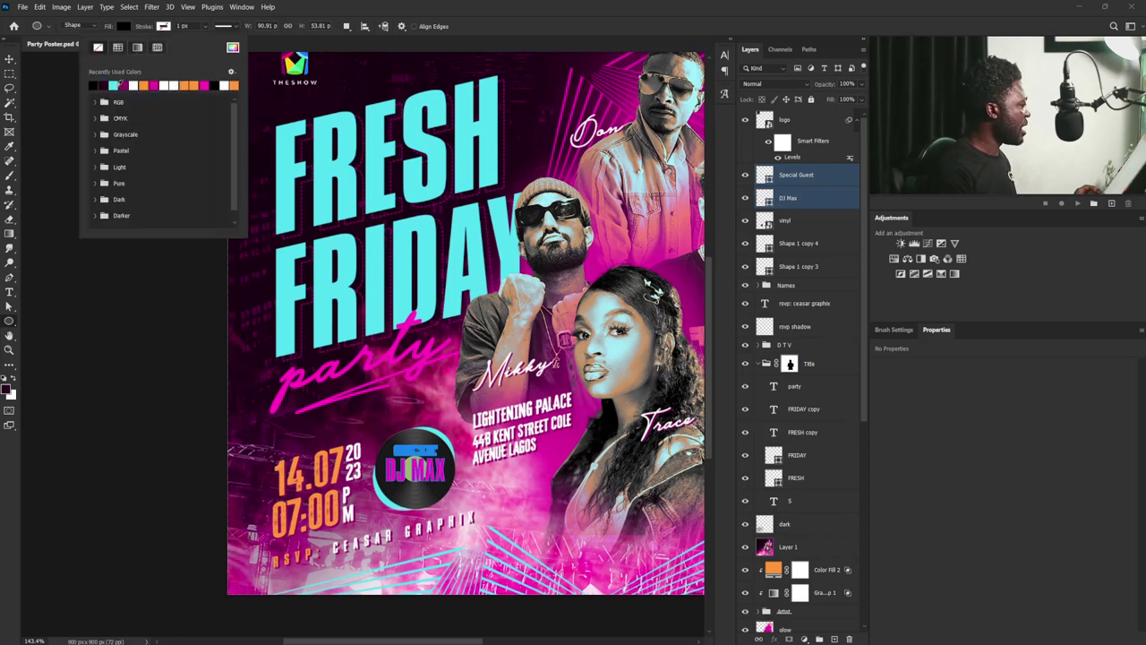
pyautogui.click(116, 85)
pyautogui.click(224, 27)
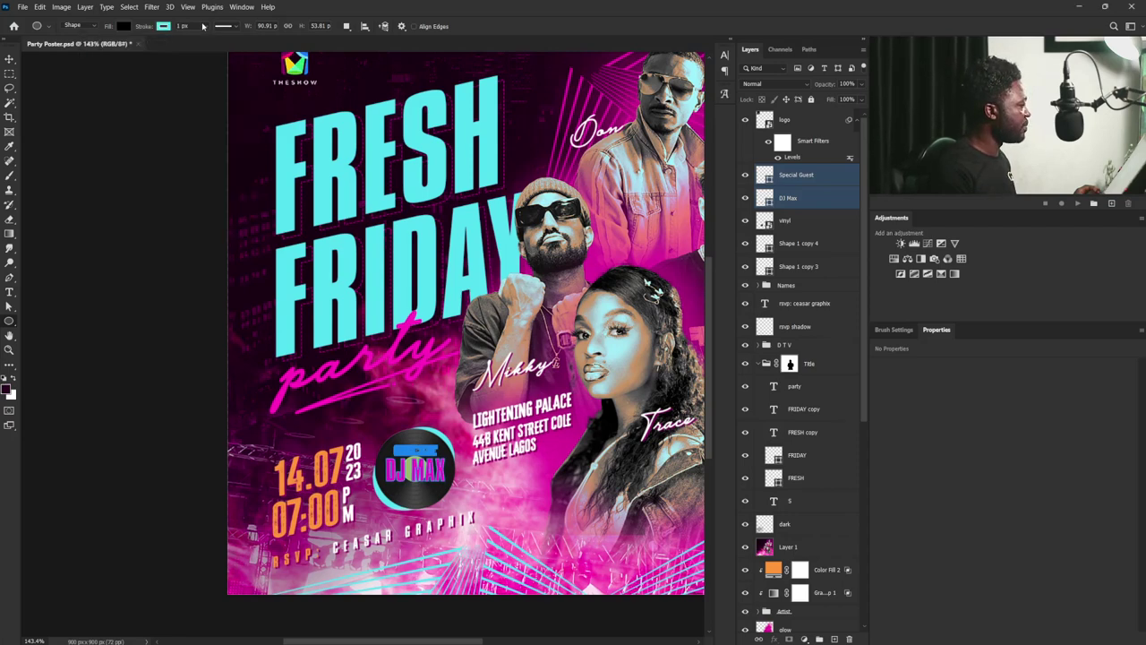
pyautogui.click(230, 29)
pyautogui.click(177, 144)
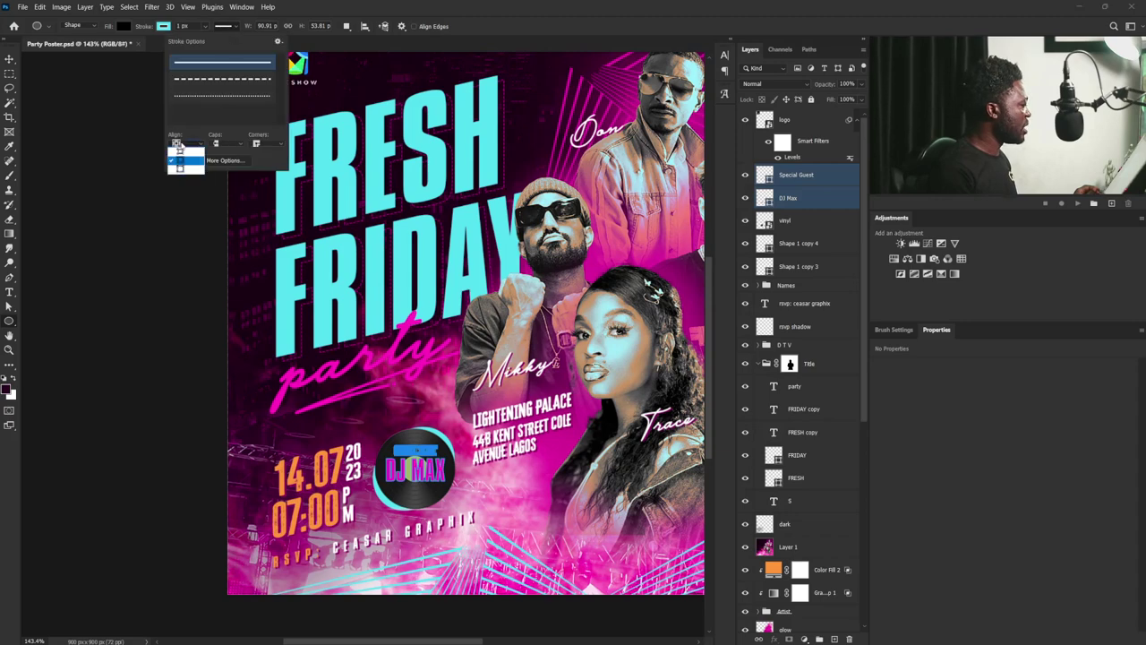
pyautogui.click(184, 172)
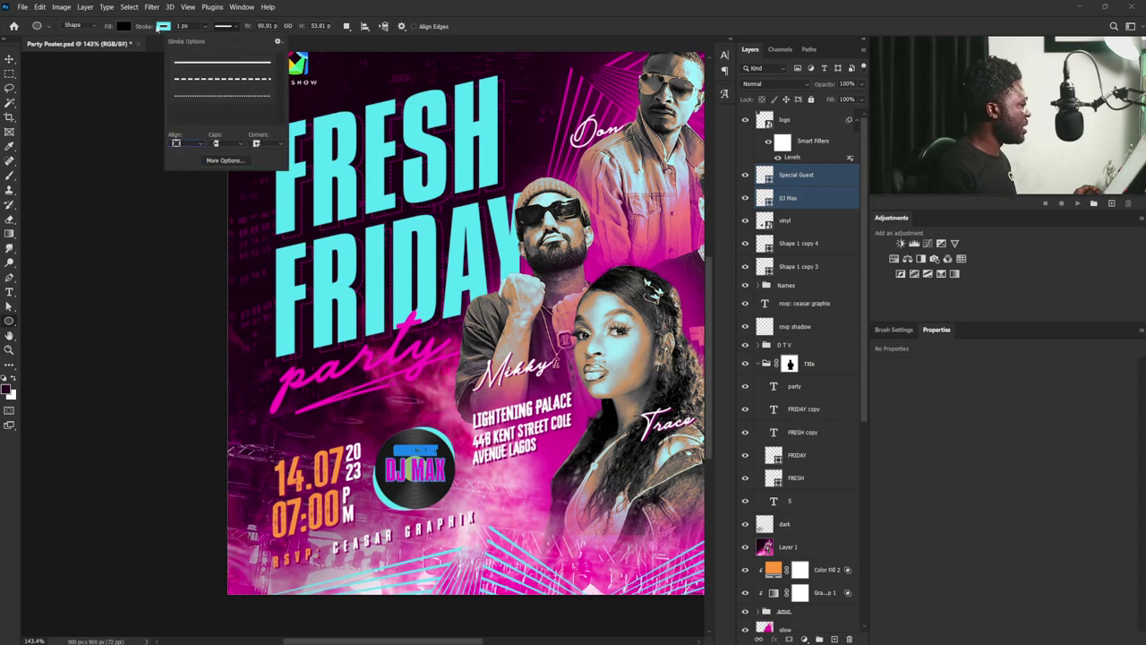
pyautogui.click(163, 26)
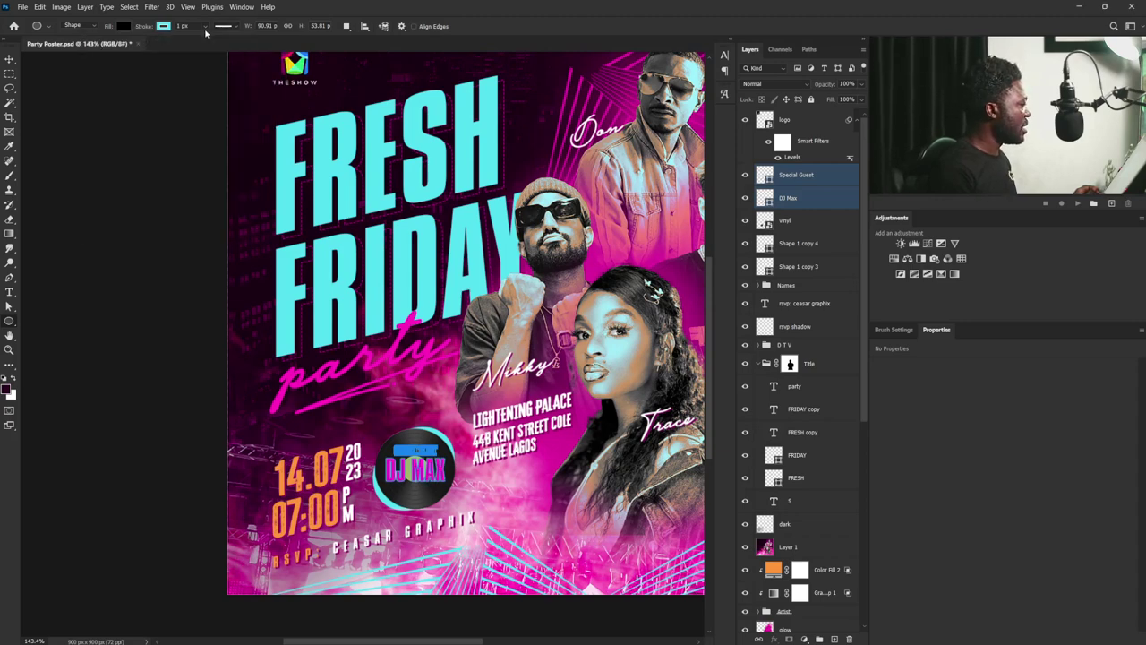
pyautogui.click(205, 26)
pyautogui.moveTo(209, 42); pyautogui.dragTo(213, 42)
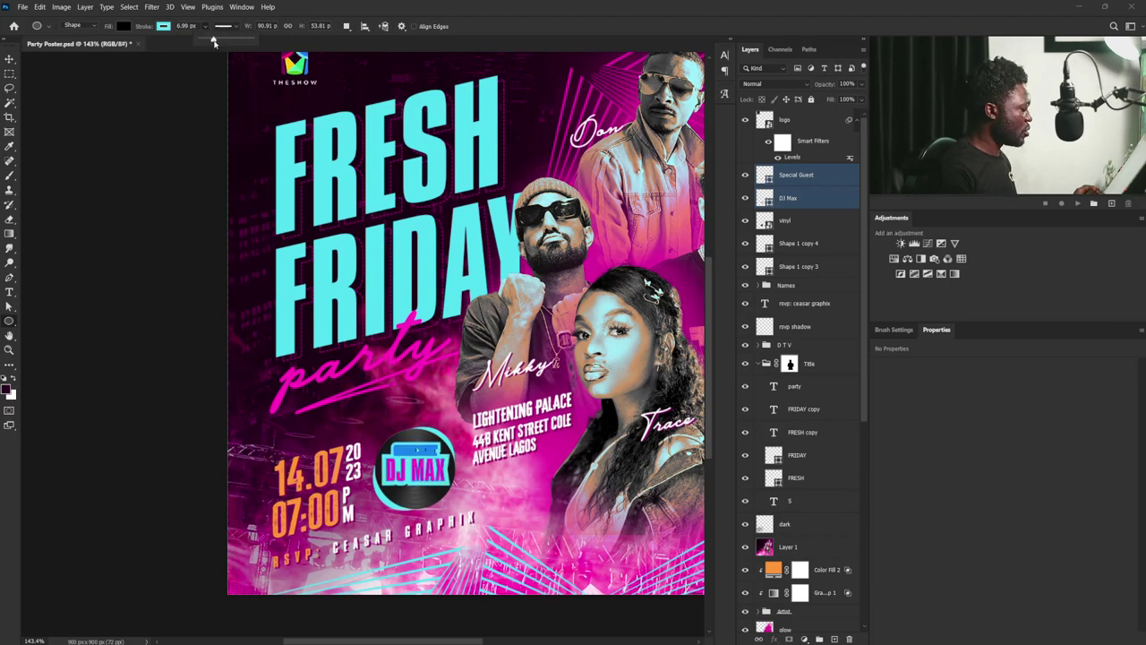
# - Tilt and slightly shrink the DJ MAX badge with Free Transform
pyautogui.hotkey('ctrl', 't')
pyautogui.rightClick(436, 207)
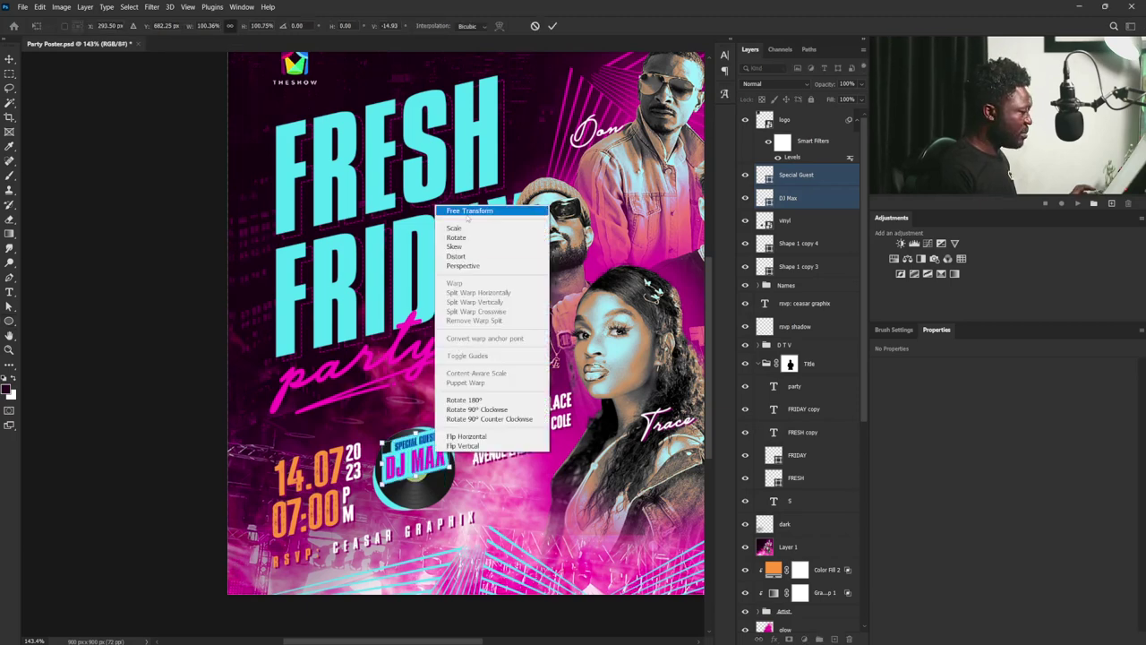
pyautogui.click(466, 212)
pyautogui.moveTo(447, 425); pyautogui.dragTo(436, 438)
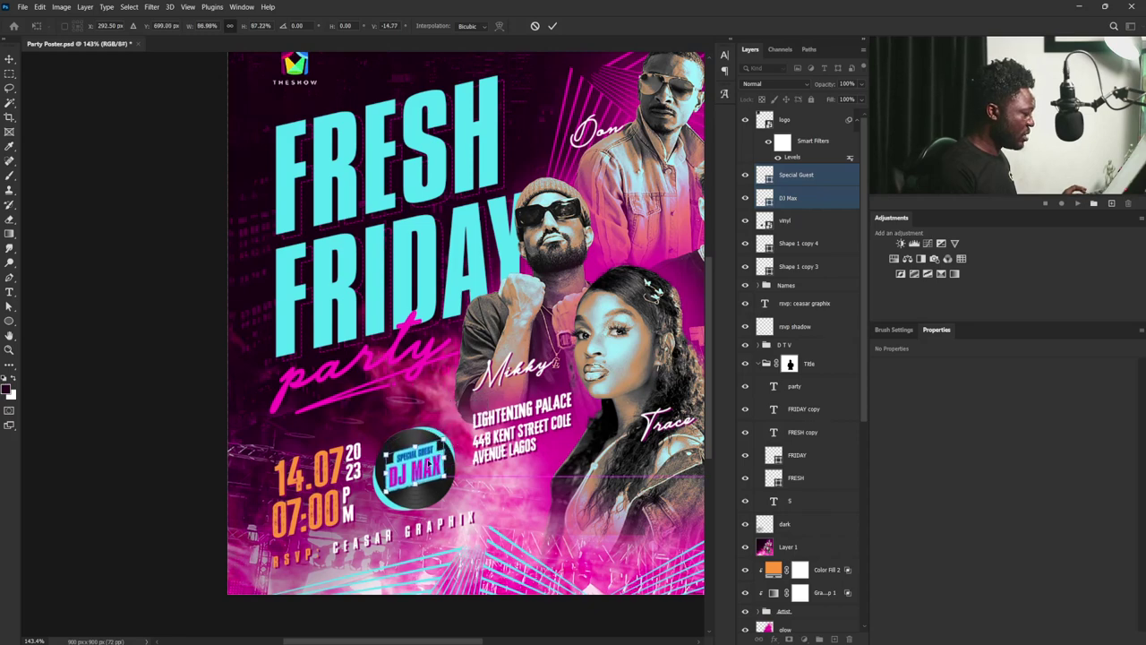
pyautogui.press('Return')
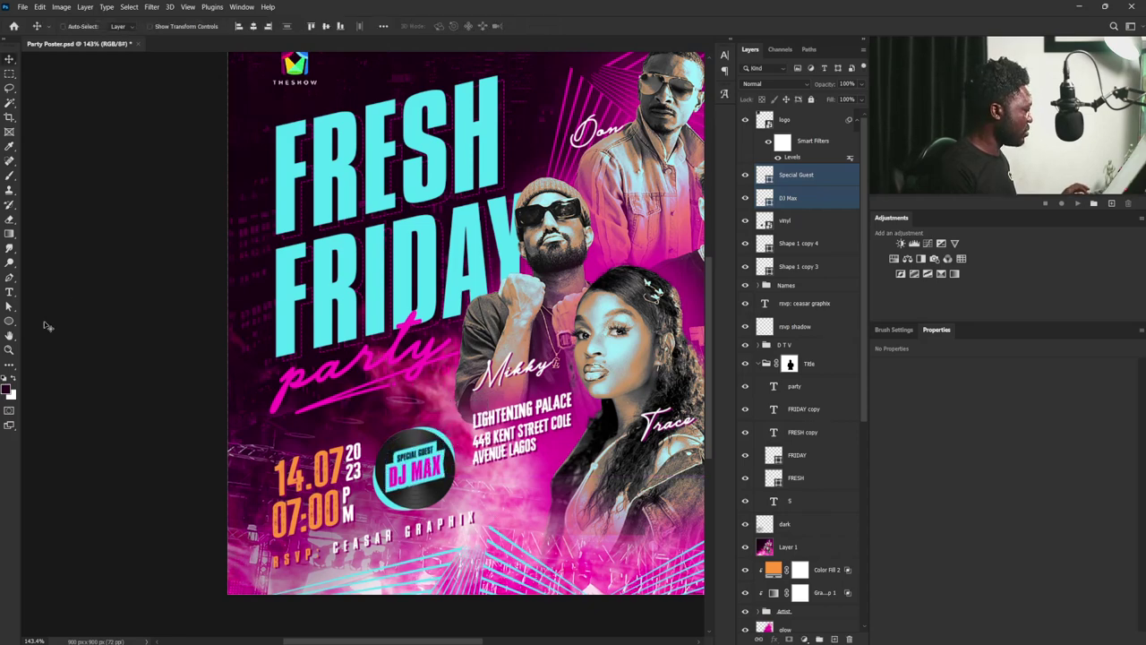
# - Set the badge's cyan outline width to 5 px
pyautogui.press('u')
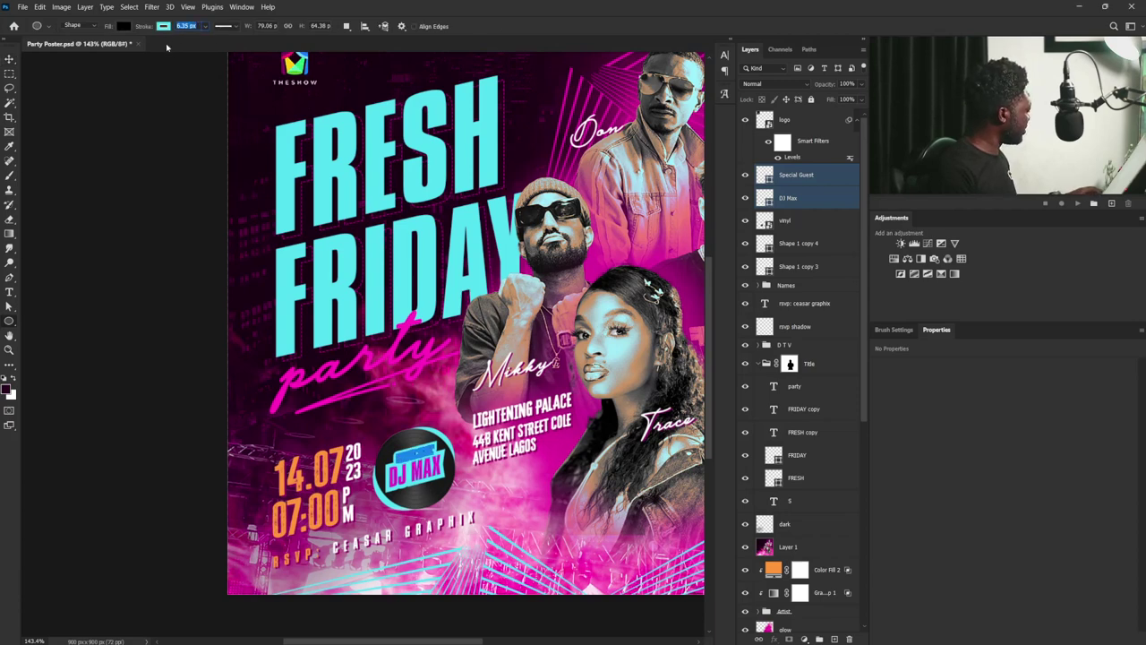
pyautogui.press('Return')
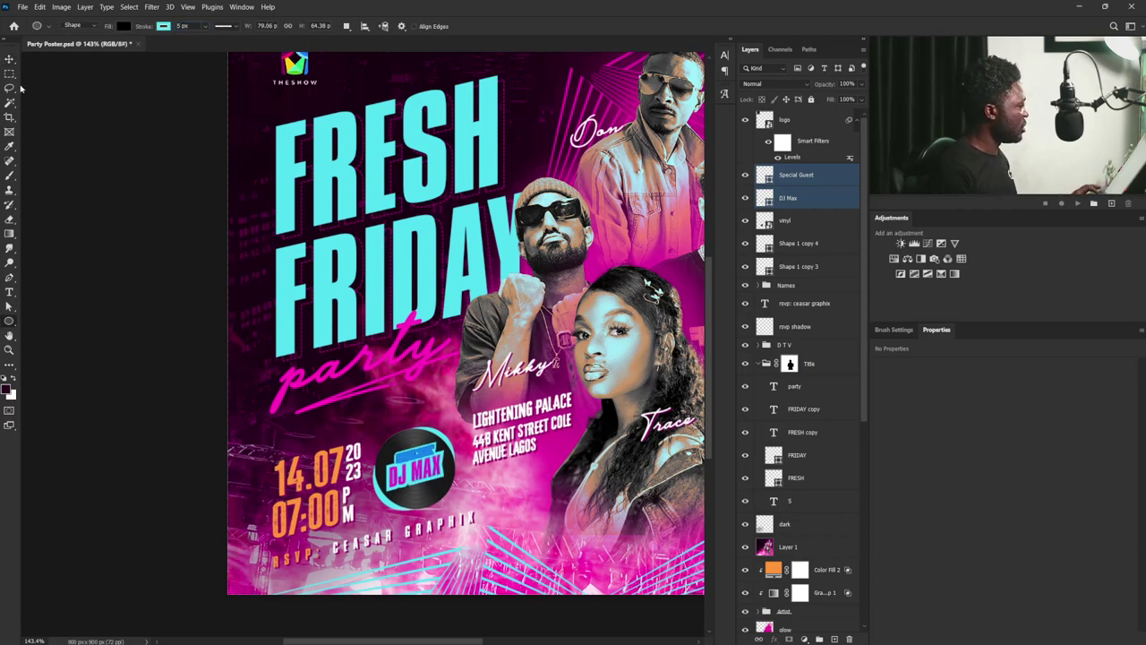
pyautogui.press('v')
pyautogui.scroll(-3, 539, 357)
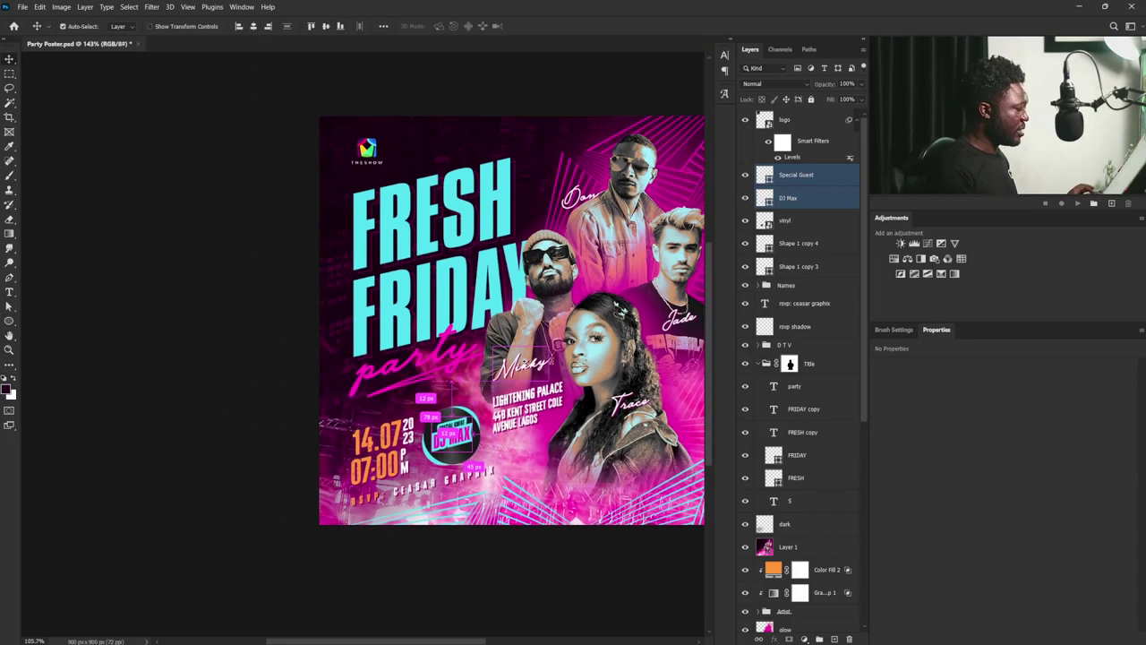
pyautogui.scroll(2, 448, 394)
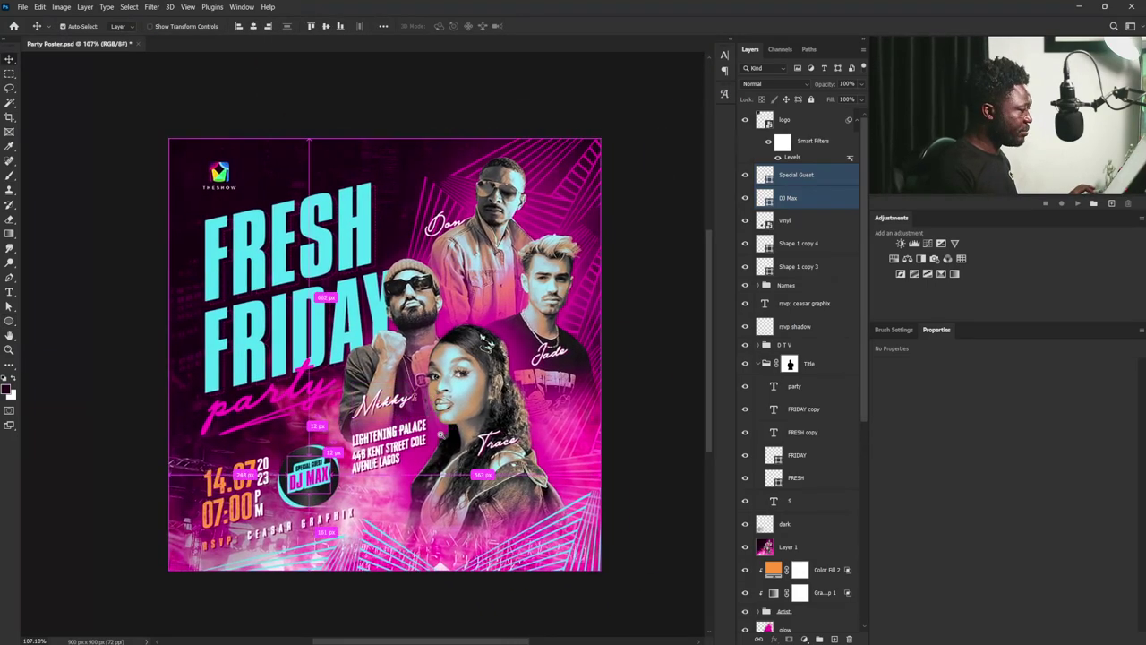